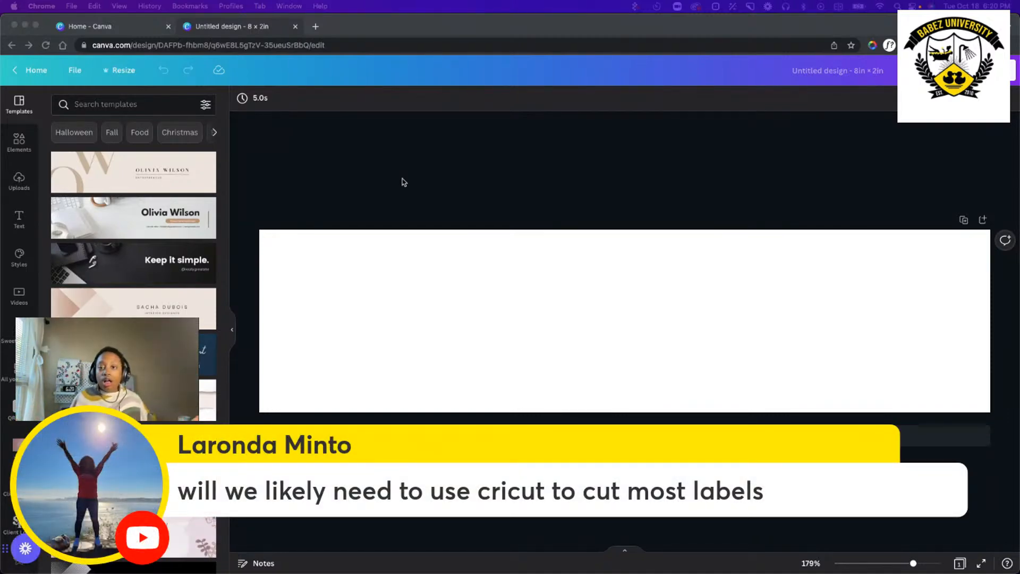
Add the stacked Sweet Magnolia Bath & Body logo from the brand logos to the blank 8 × 2 in label.
{"action": "left_click", "coordinate": [480, 166]}
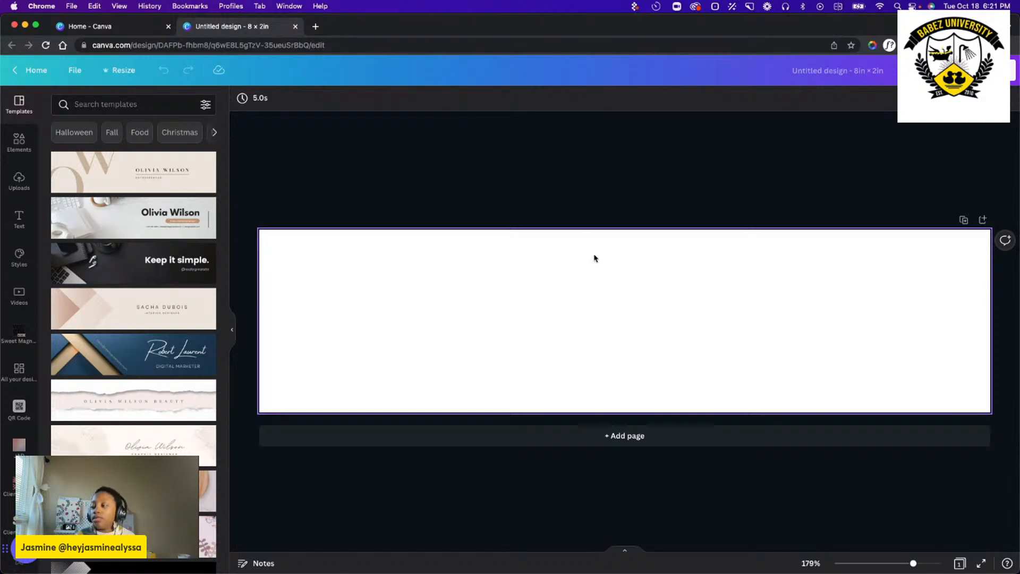
{"action": "left_click", "coordinate": [587, 281]}
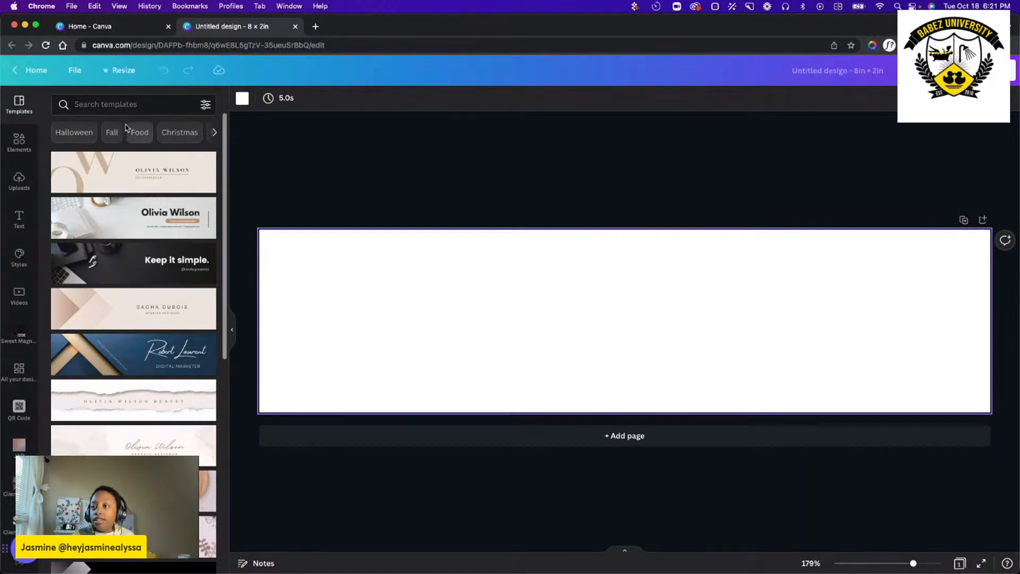
{"action": "left_click", "coordinate": [19, 144]}
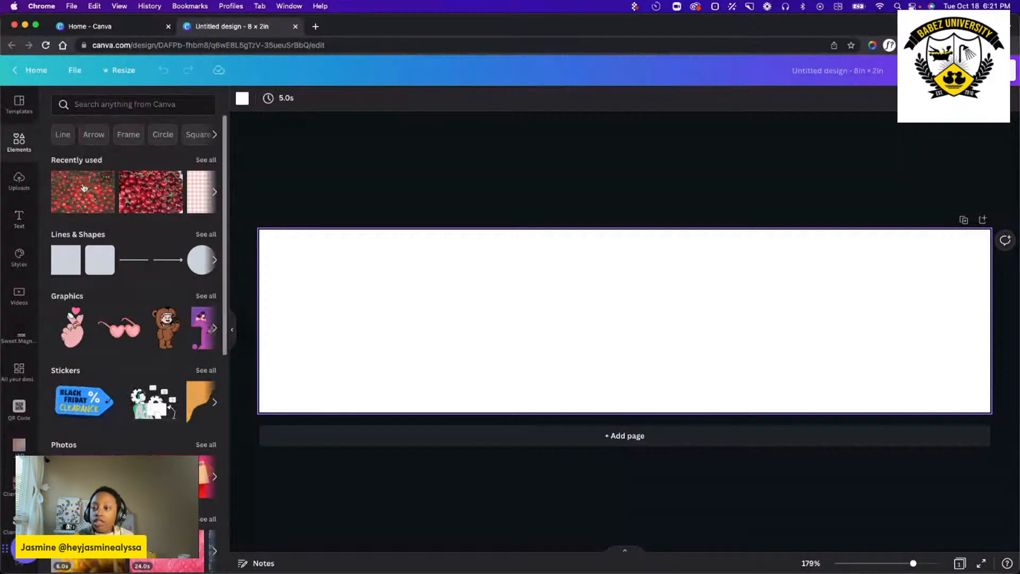
{"action": "scroll", "coordinate": [18, 406], "scroll_direction": "down", "scroll_amount": 3}
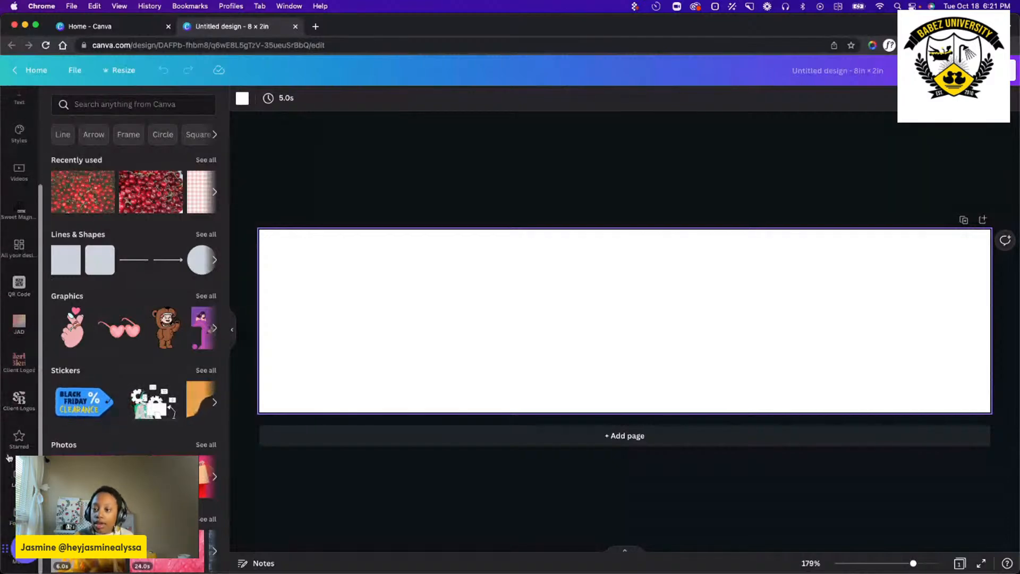
{"action": "left_click", "coordinate": [19, 212]}
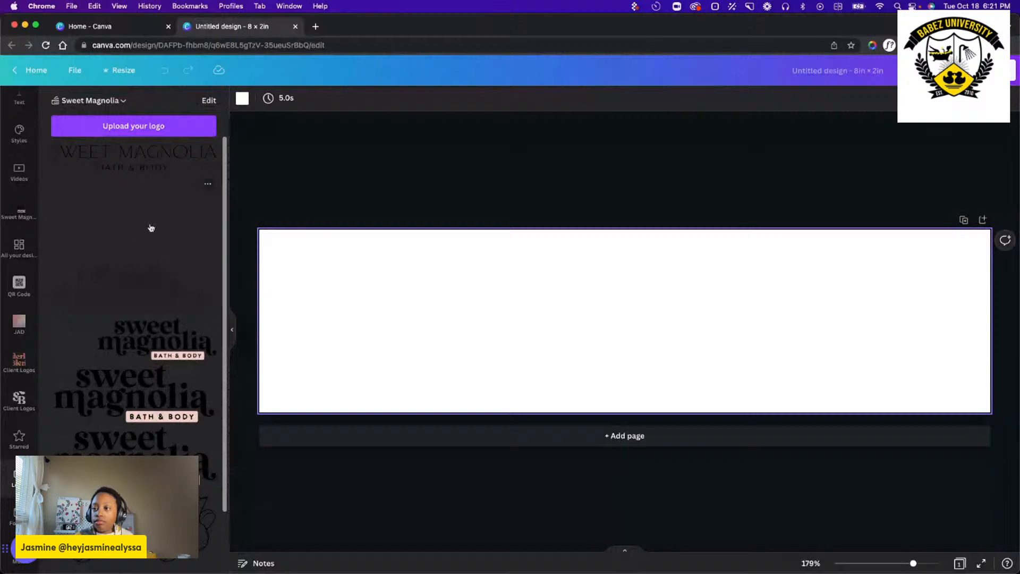
{"action": "scroll", "coordinate": [152, 266], "scroll_direction": "down", "scroll_amount": 1}
{"action": "scroll", "coordinate": [152, 266], "scroll_direction": "down", "scroll_amount": 2}
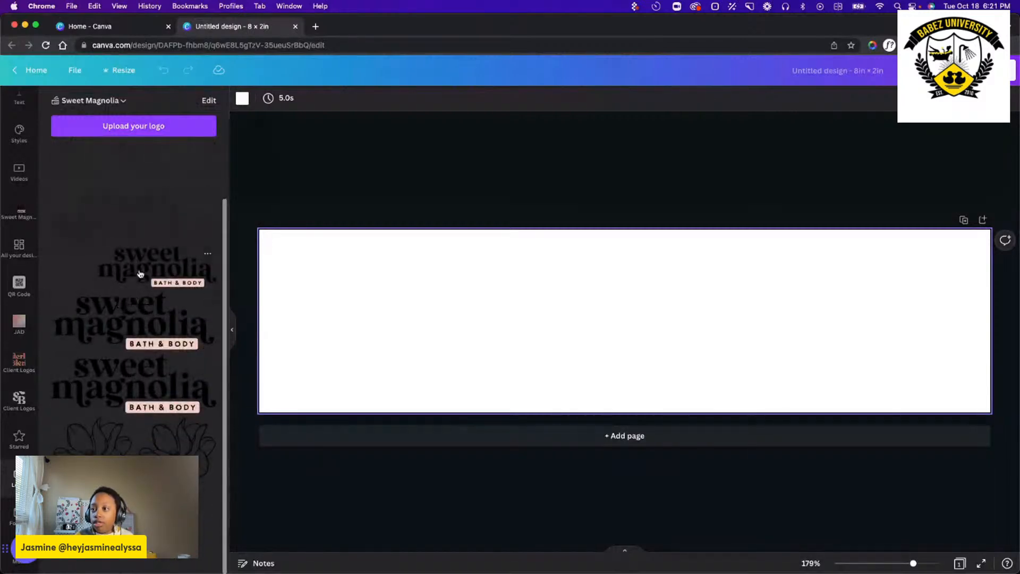
{"action": "left_click", "coordinate": [136, 321]}
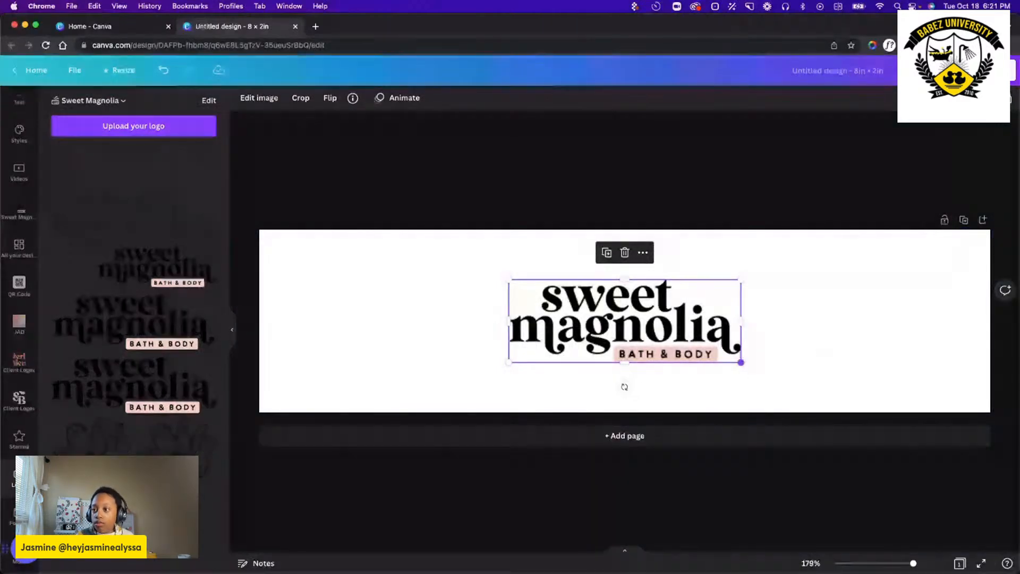
{"action": "key", "text": "Delete"}
{"action": "left_click", "coordinate": [130, 270]}
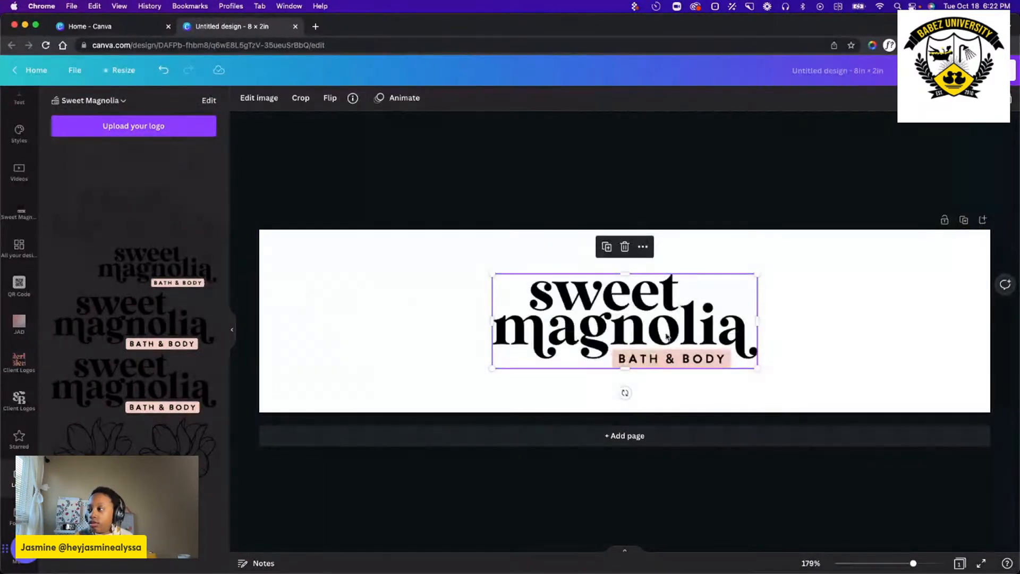
Shrink the logo to about an eighth of the label's width and place it inside the margins at the label's upper-left corner.
{"action": "left_click_drag", "start_coordinate": [661, 330], "coordinate": [575, 300]}
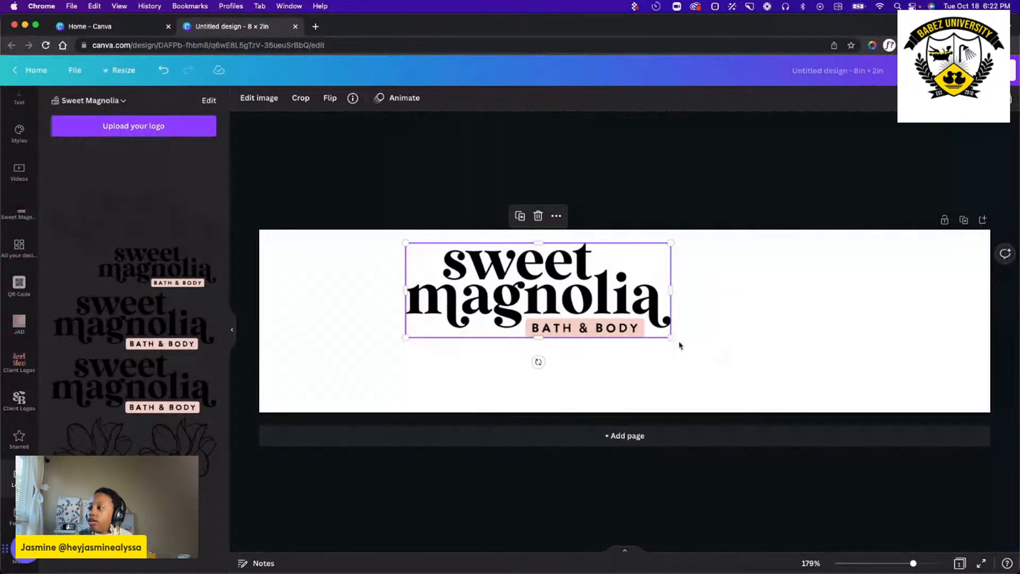
{"action": "left_click_drag", "start_coordinate": [670, 336], "coordinate": [629, 269]}
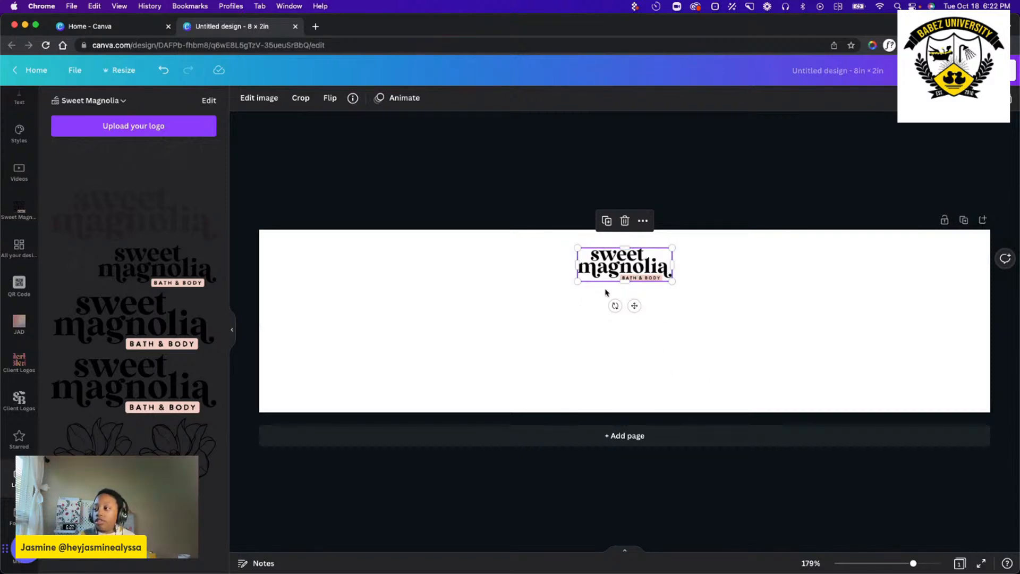
{"action": "left_click", "coordinate": [566, 321]}
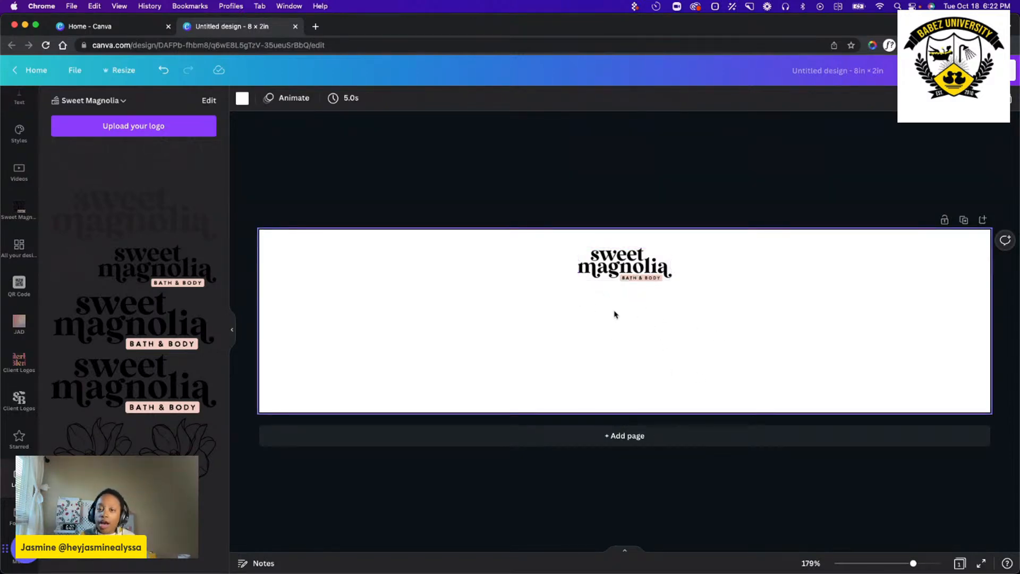
{"action": "left_click_drag", "start_coordinate": [632, 271], "coordinate": [332, 271]}
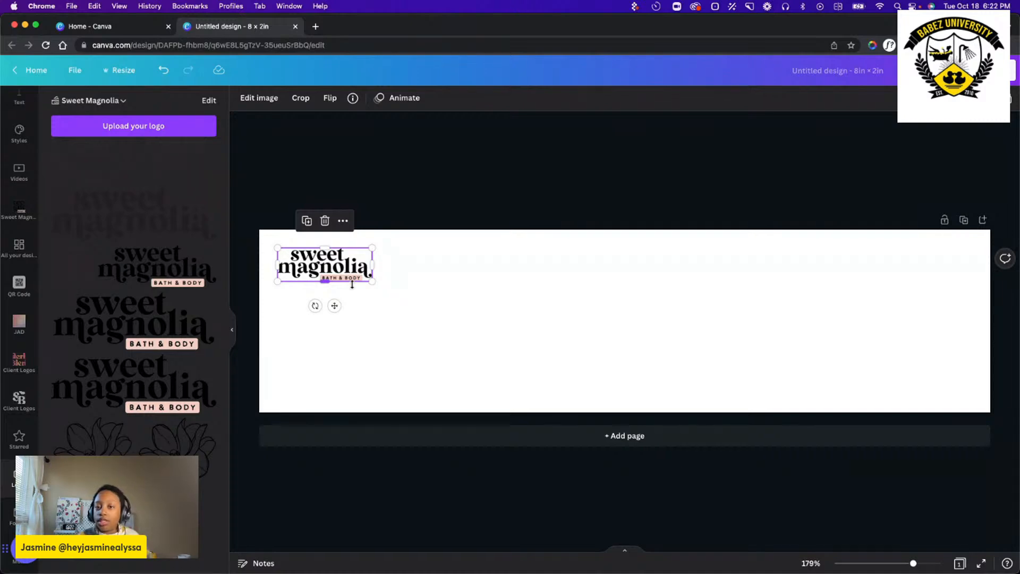
{"action": "left_click_drag", "start_coordinate": [349, 269], "coordinate": [350, 270]}
{"action": "left_click", "coordinate": [567, 345]}
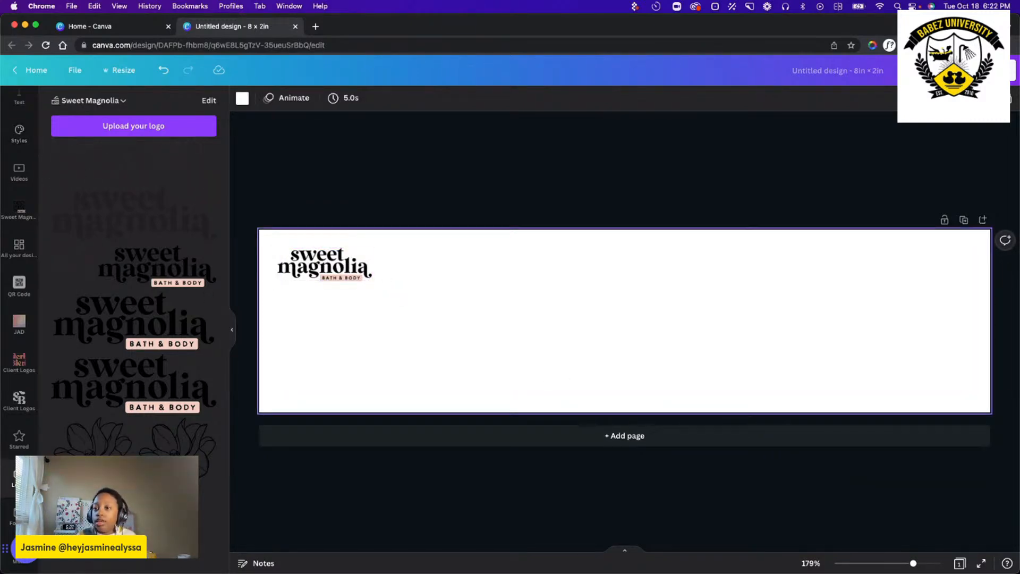
Add a text box to the label and set its font to Wild Mango Regular.
{"action": "left_click", "coordinate": [19, 165]}
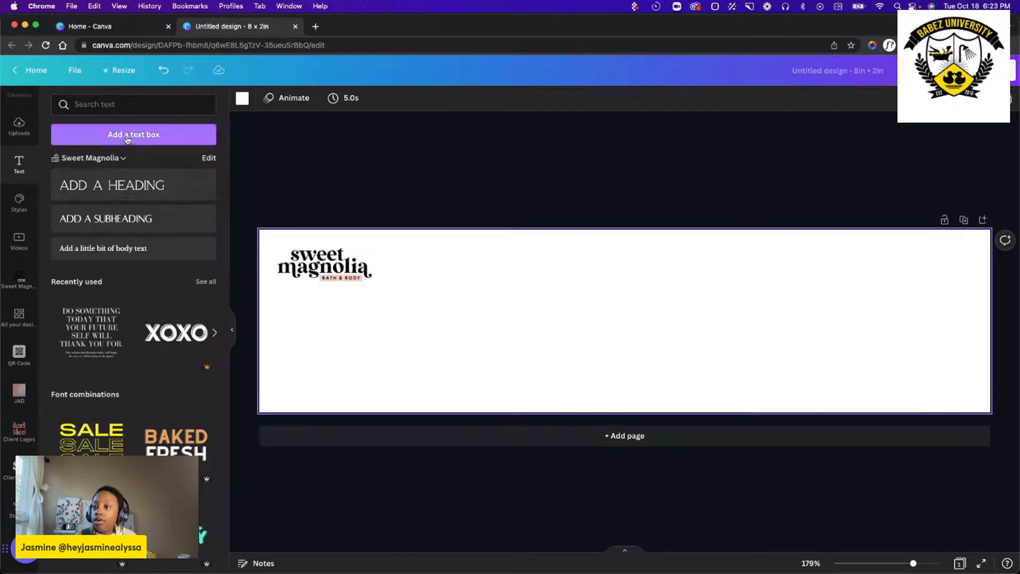
{"action": "left_click", "coordinate": [175, 136]}
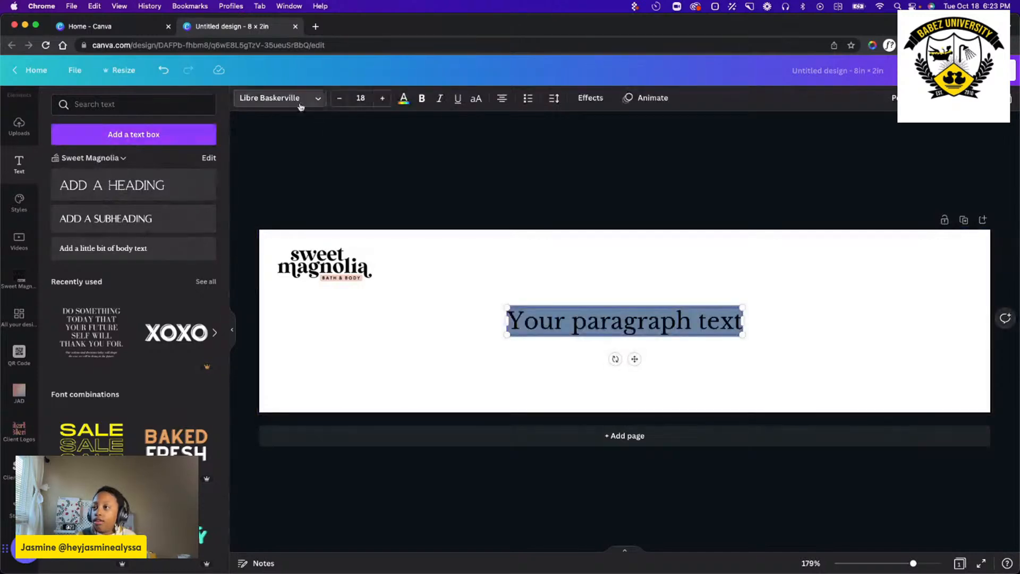
{"action": "left_click", "coordinate": [298, 100]}
{"action": "scroll", "coordinate": [127, 347], "scroll_direction": "down", "scroll_amount": 5}
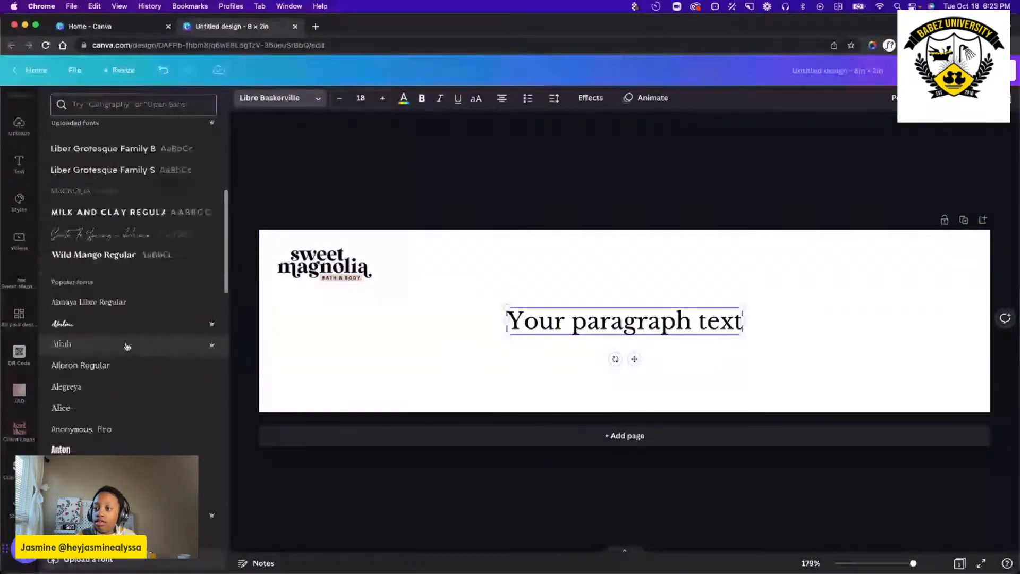
{"action": "scroll", "coordinate": [111, 261], "scroll_direction": "up", "scroll_amount": 1}
{"action": "scroll", "coordinate": [110, 261], "scroll_direction": "up", "scroll_amount": 2}
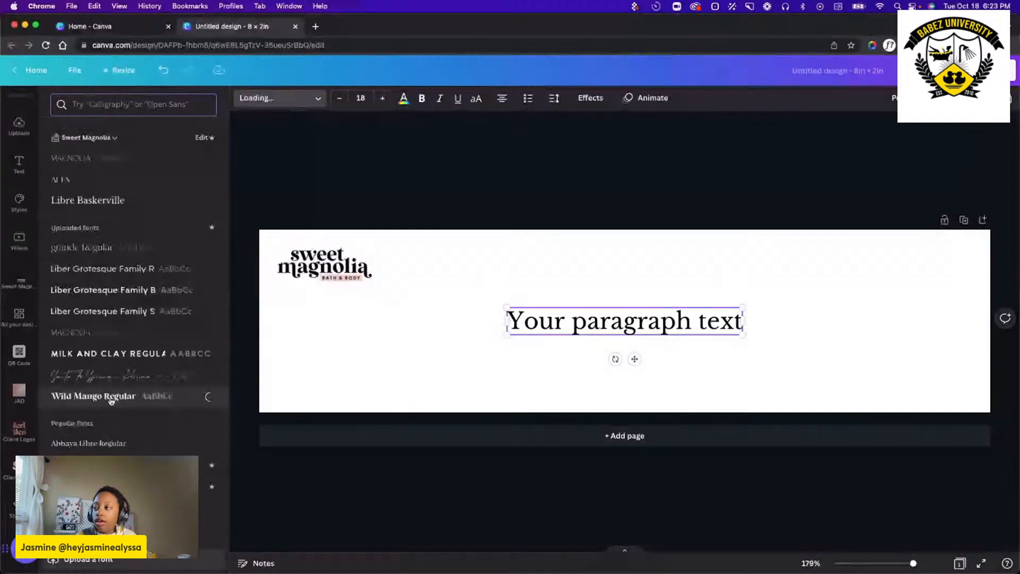
{"action": "left_click", "coordinate": [110, 395]}
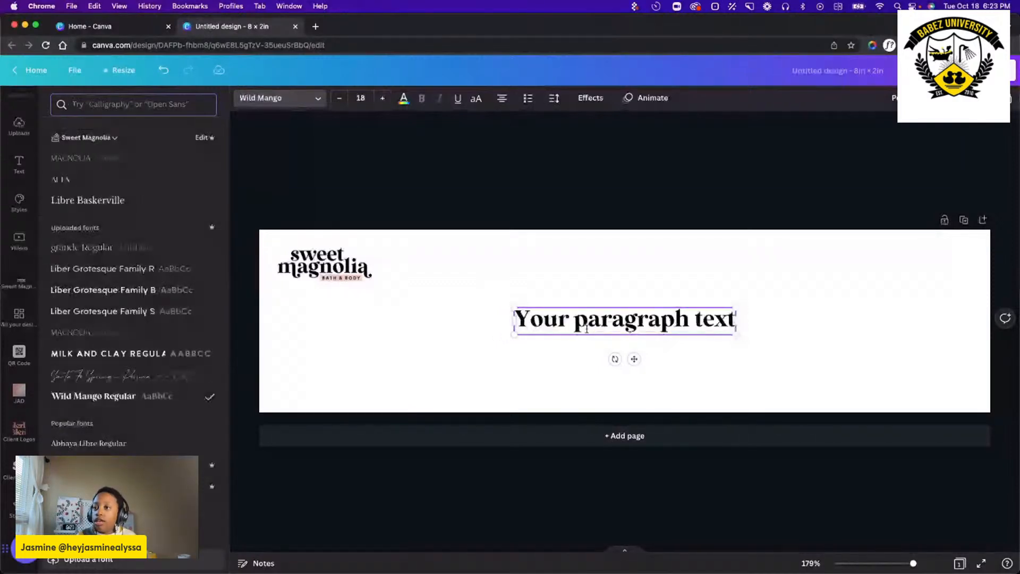
Replace the placeholder text with "Body Butter".
{"action": "triple_click", "coordinate": [587, 328]}
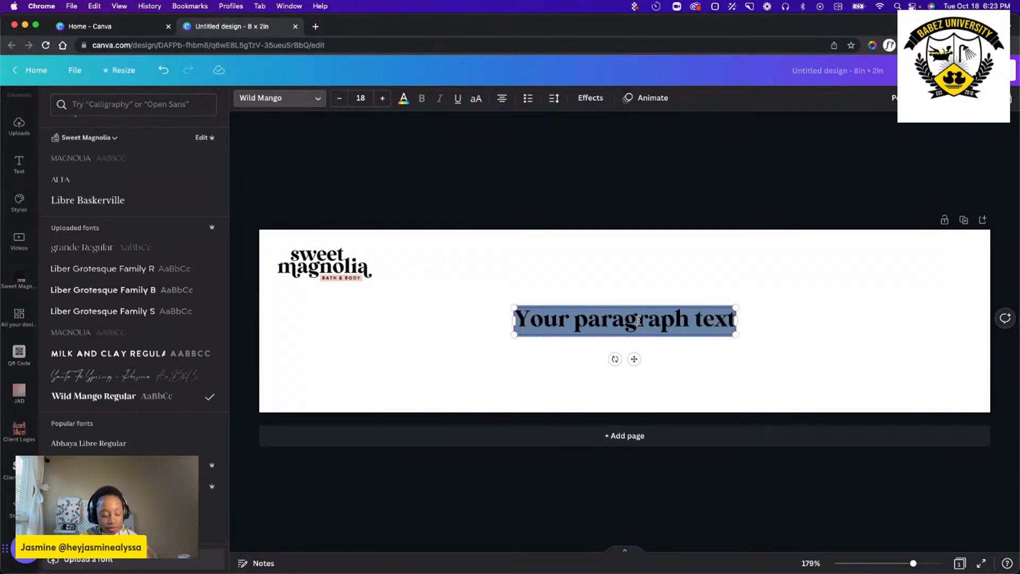
{"action": "type", "text": "B"}
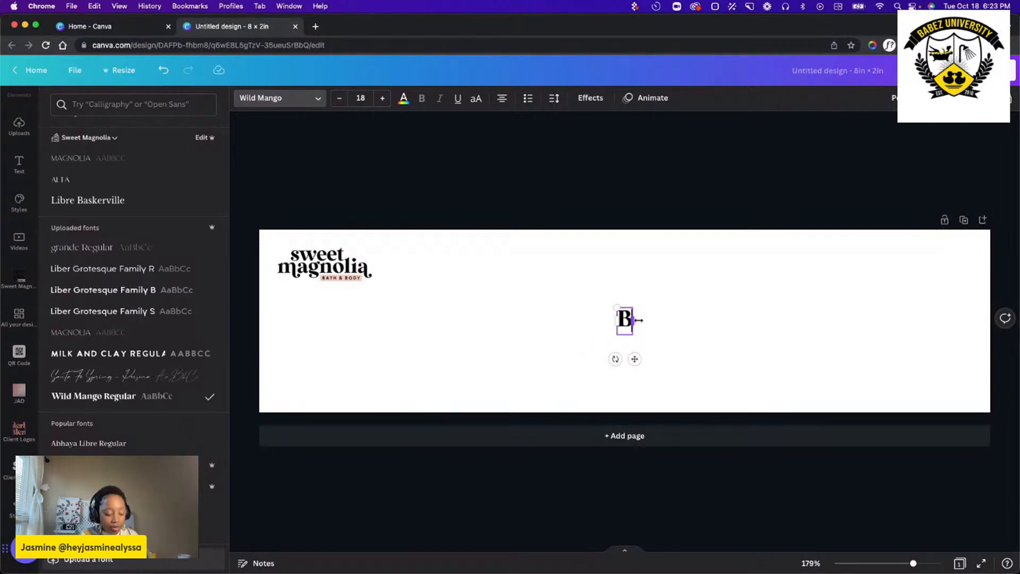
{"action": "type", "text": "ody"}
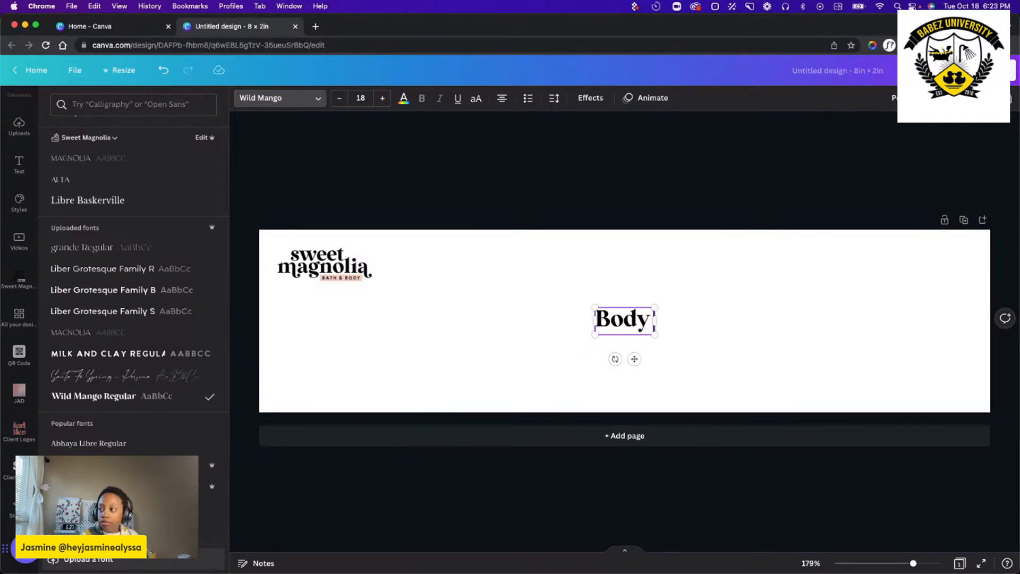
{"action": "type", "text": " Butter"}
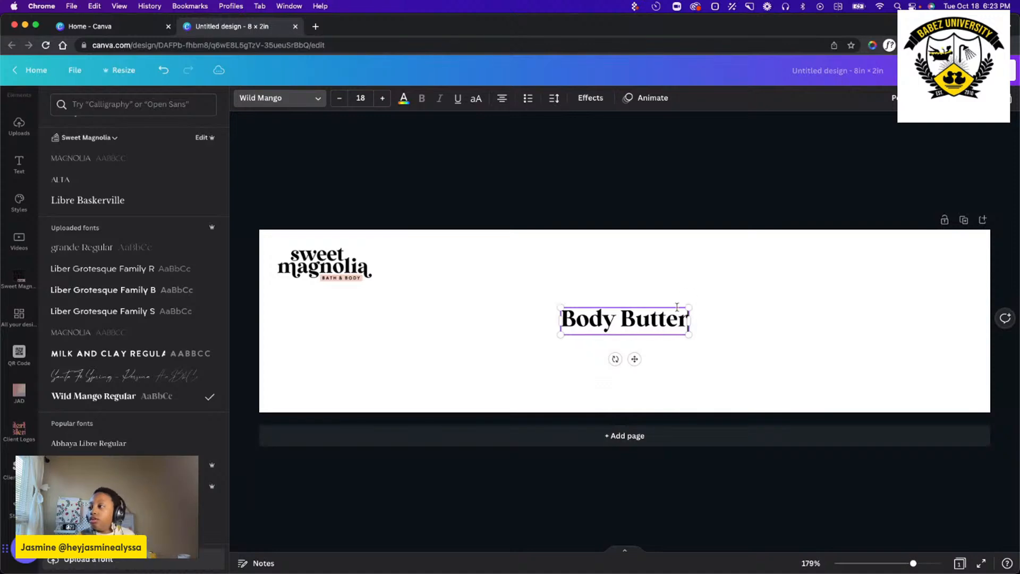
{"action": "key", "text": "Escape"}
{"action": "left_click", "coordinate": [727, 370]}
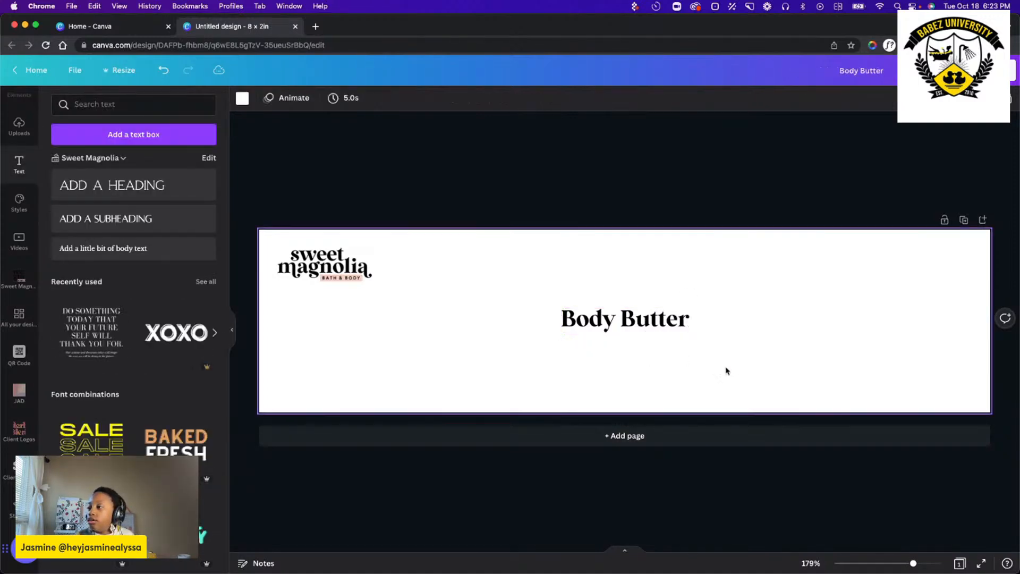
Move the Body Butter text below the logo, aligned with the label's left margin and vertically centred.
{"action": "left_click", "coordinate": [628, 321]}
{"action": "left_click_drag", "start_coordinate": [636, 358], "coordinate": [493, 384]}
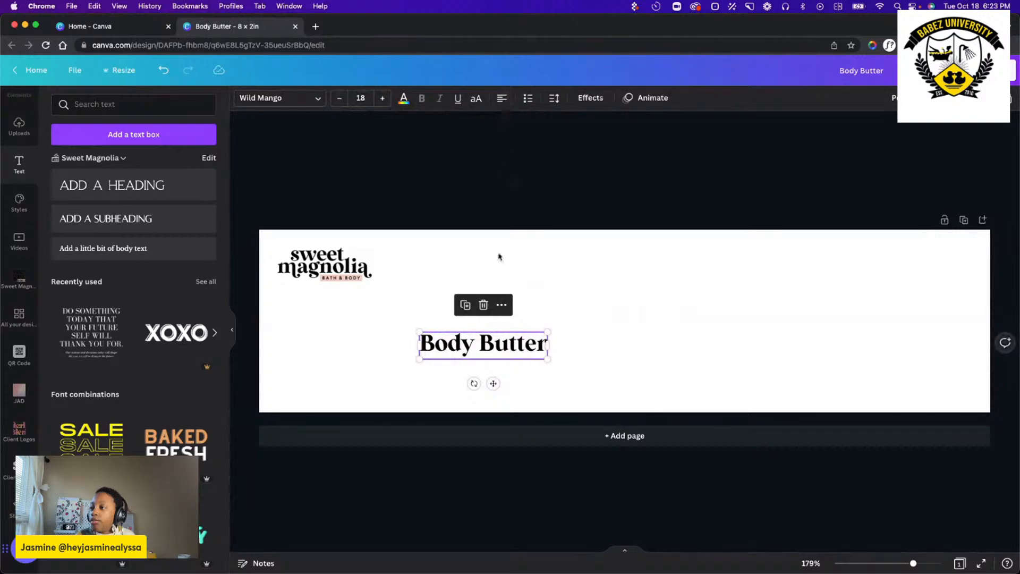
{"action": "left_click_drag", "start_coordinate": [494, 383], "coordinate": [353, 356]}
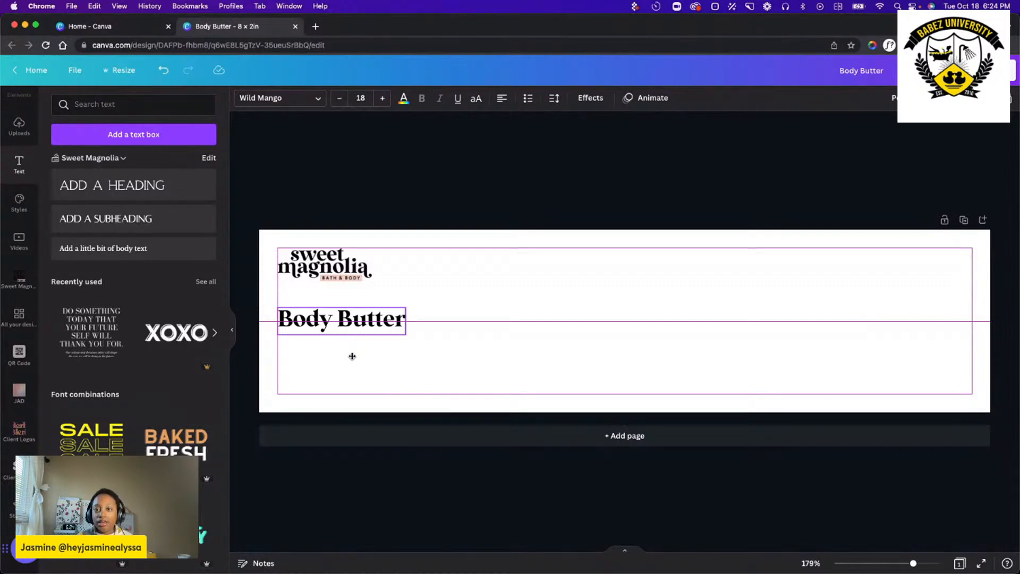
{"action": "left_click_drag", "start_coordinate": [353, 356], "coordinate": [352, 356]}
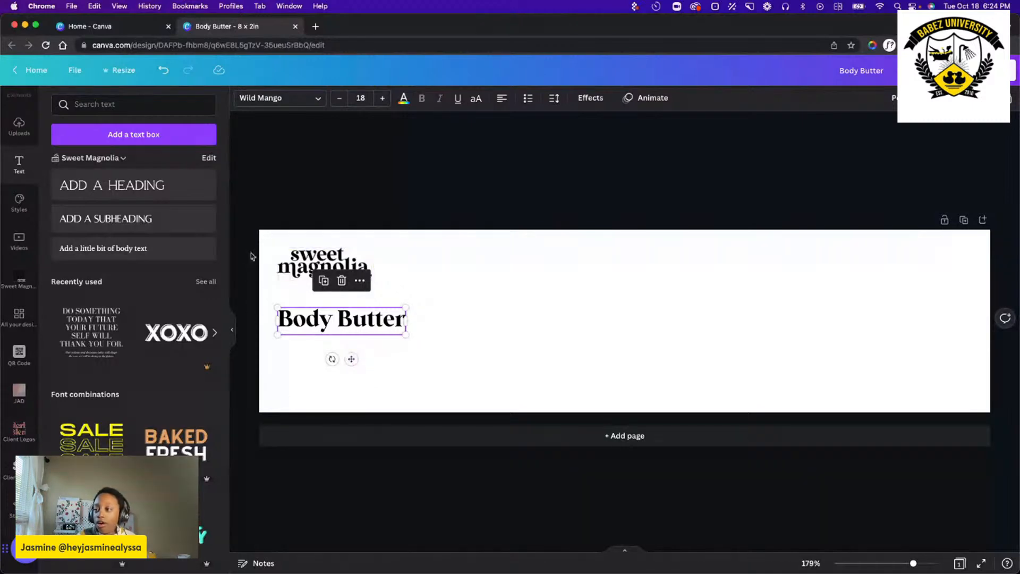
Try the Body Butter text against the label's left edge, outside the margin, and return it to the margin line.
{"action": "left_click_drag", "start_coordinate": [303, 322], "coordinate": [287, 321]}
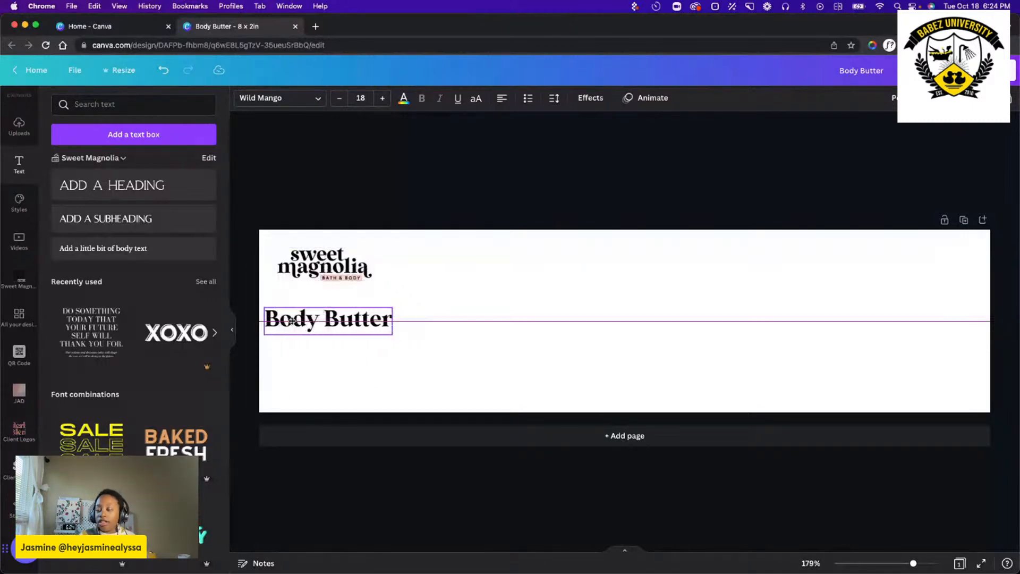
{"action": "left_click", "coordinate": [451, 322]}
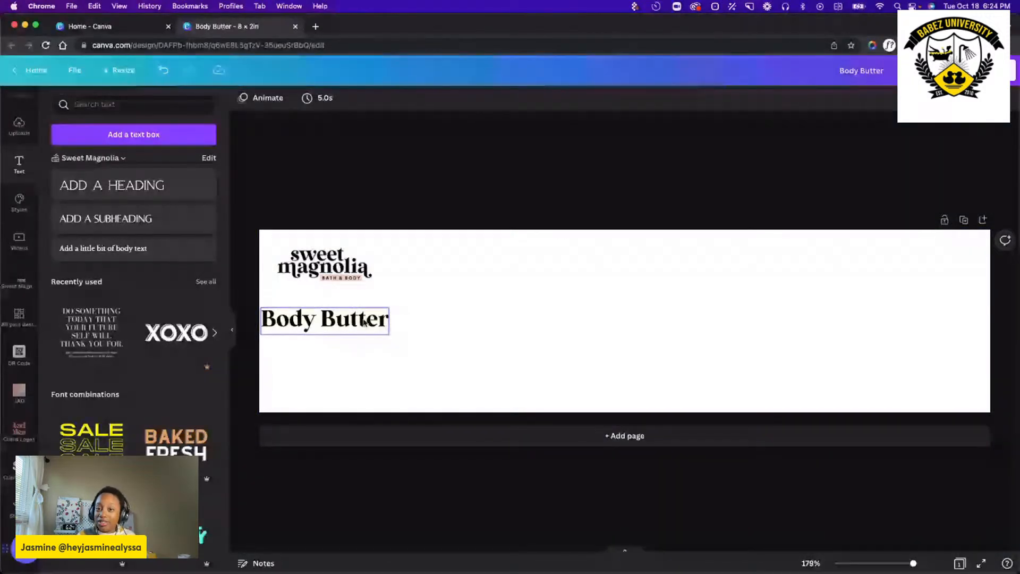
{"action": "mouse_move", "coordinate": [342, 323]}
{"action": "left_mouse_down"}
{"action": "mouse_move", "coordinate": [372, 322]}
{"action": "mouse_move", "coordinate": [359, 323]}
{"action": "left_mouse_up"}
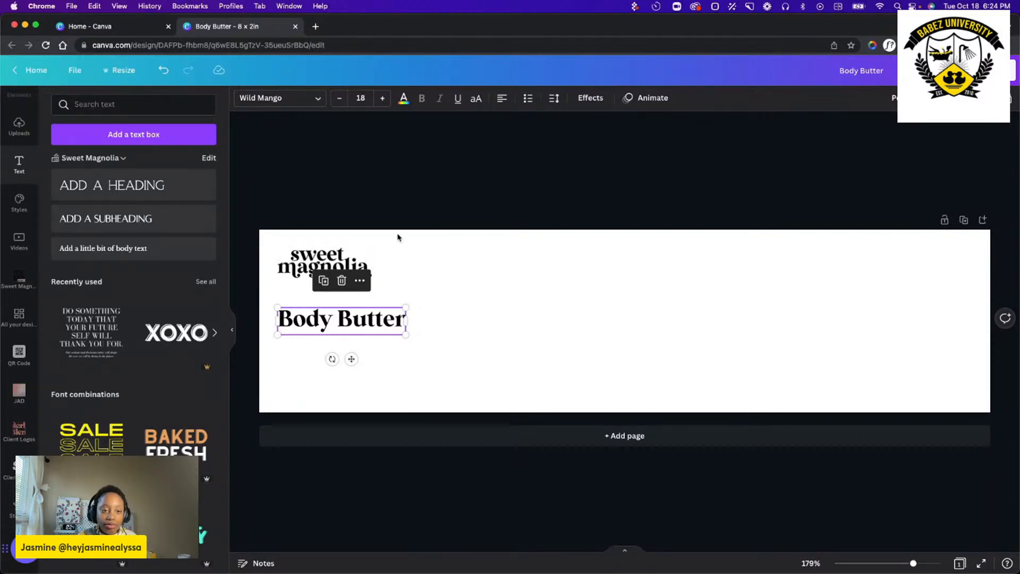
{"action": "left_click", "coordinate": [472, 322]}
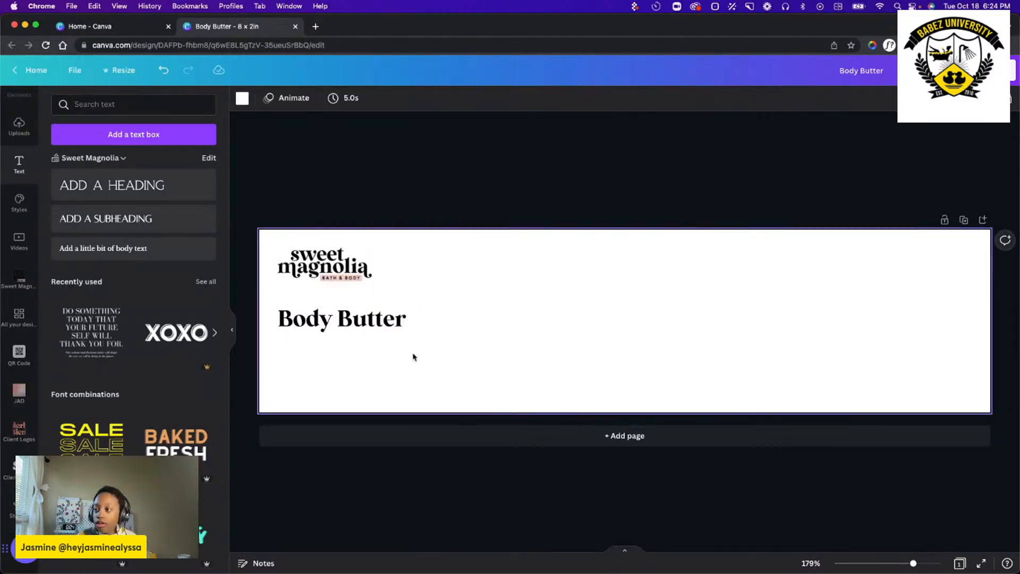
Scale the Body Butter text down to about 10.8 pt and centre it vertically along the left margin.
{"action": "left_click", "coordinate": [381, 325]}
{"action": "left_click_drag", "start_coordinate": [406, 335], "coordinate": [355, 324]}
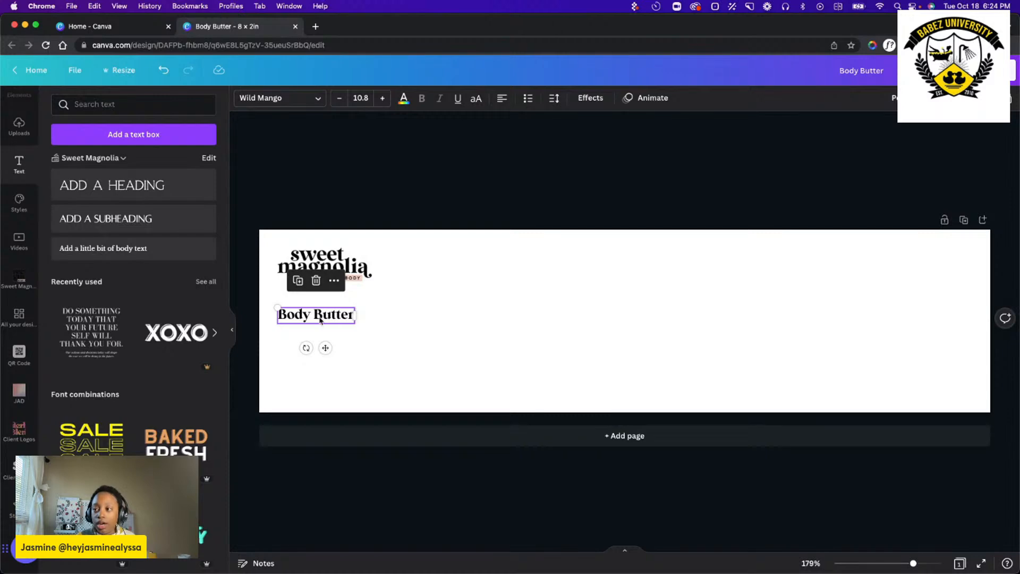
{"action": "left_click_drag", "start_coordinate": [321, 320], "coordinate": [318, 326]}
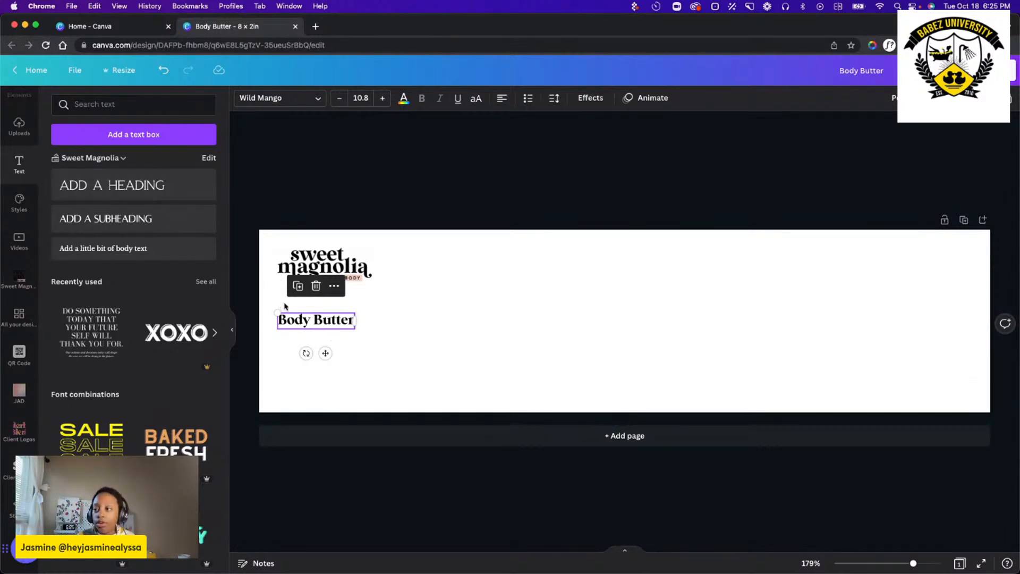
{"action": "left_click_drag", "start_coordinate": [317, 326], "coordinate": [318, 327]}
{"action": "left_click", "coordinate": [319, 324]}
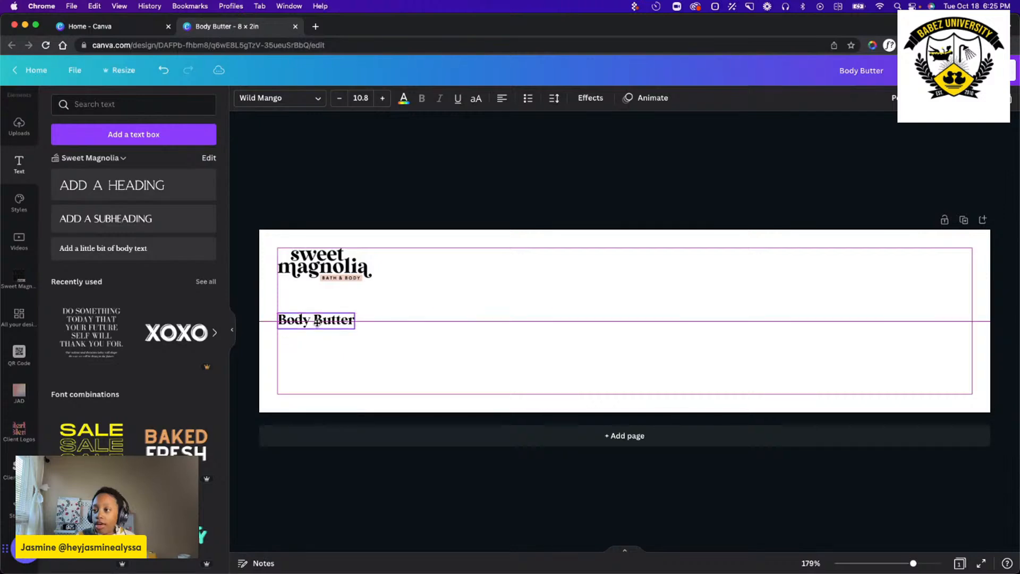
Set the Body Butter text's font size to 14.
{"action": "double_click", "coordinate": [317, 320]}
{"action": "triple_click", "coordinate": [316, 320]}
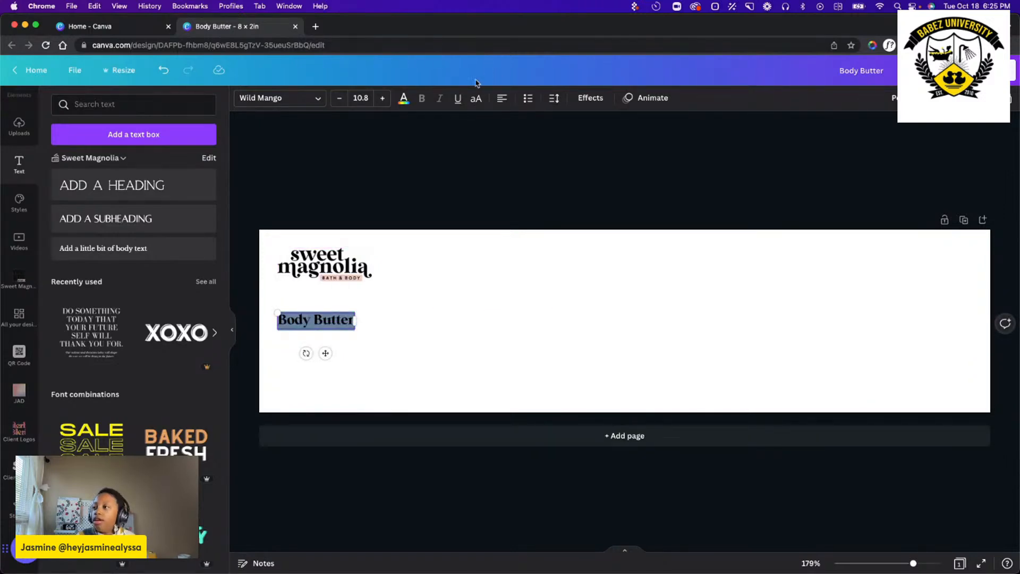
{"action": "left_click", "coordinate": [364, 98]}
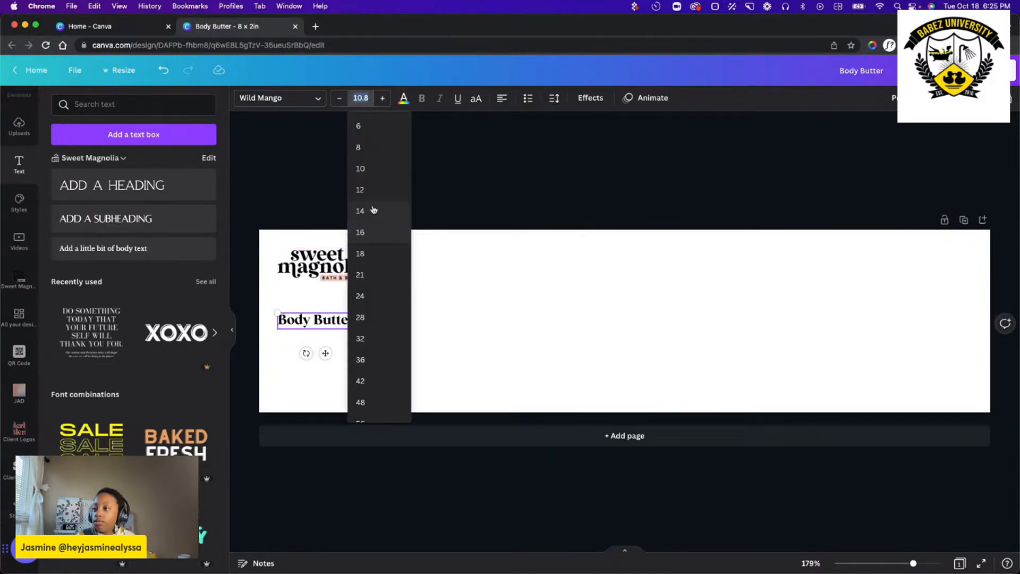
{"action": "left_click", "coordinate": [372, 190]}
{"action": "left_click", "coordinate": [362, 97]}
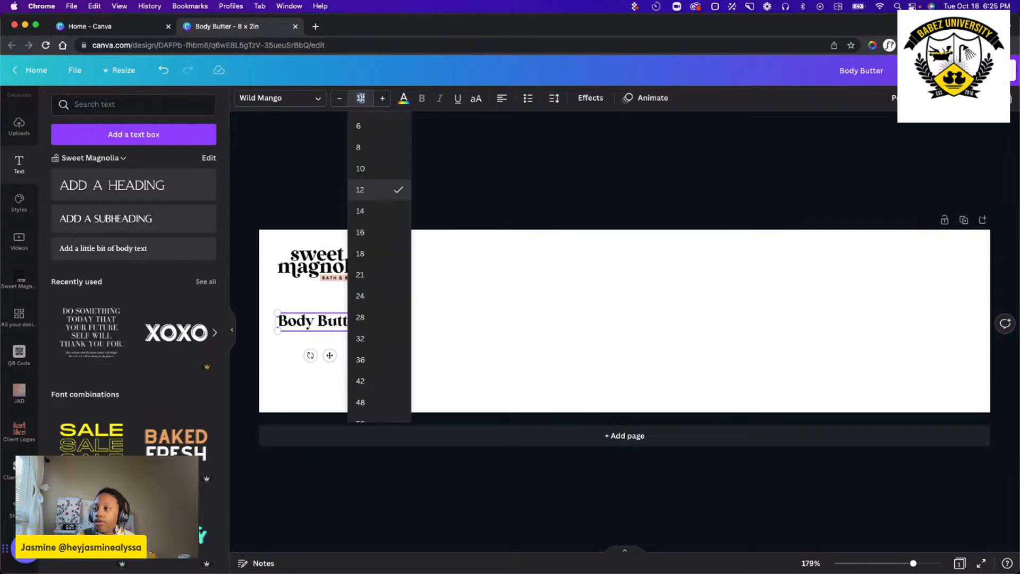
{"action": "left_click", "coordinate": [371, 210]}
{"action": "left_click", "coordinate": [505, 296]}
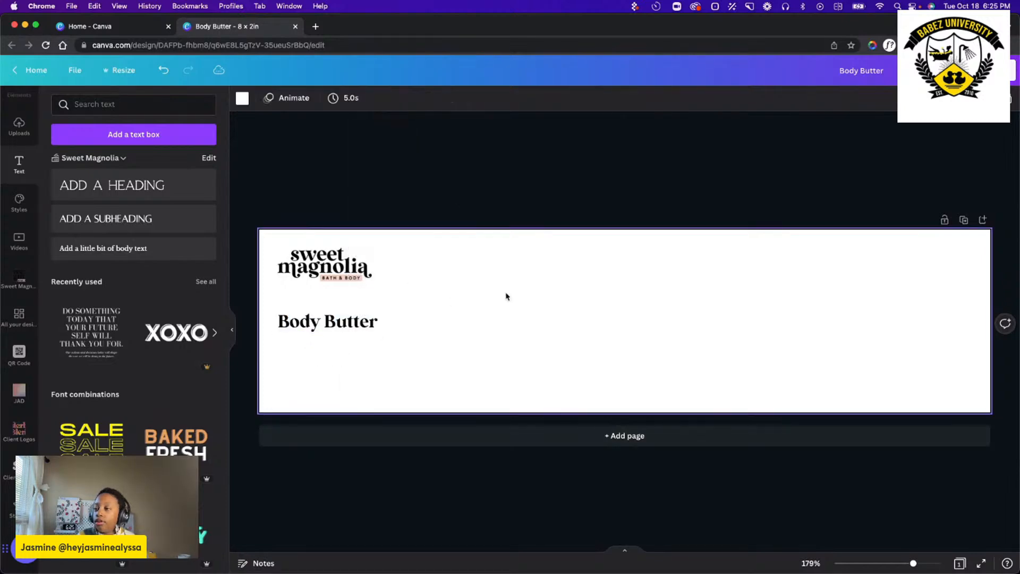
Nudge the Body Butter text up slightly along the left margin to the label's vertical centre.
{"action": "left_click", "coordinate": [333, 329]}
{"action": "left_click_drag", "start_coordinate": [332, 329], "coordinate": [332, 324]}
{"action": "left_click", "coordinate": [387, 356]}
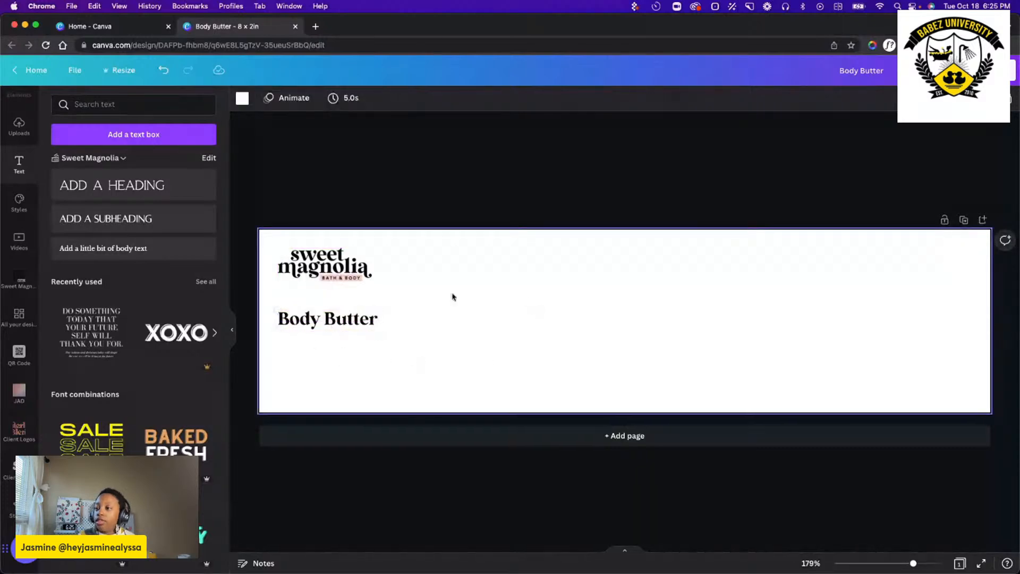
{"action": "left_click", "coordinate": [760, 355]}
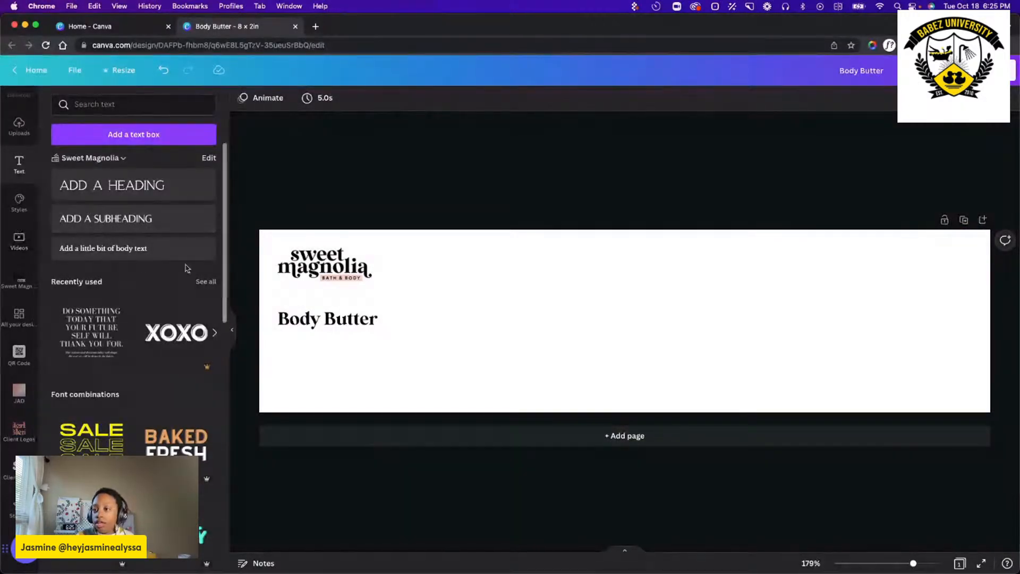
Add a brand-style body text box to the label and set its font size to 8.
{"action": "left_click", "coordinate": [120, 251]}
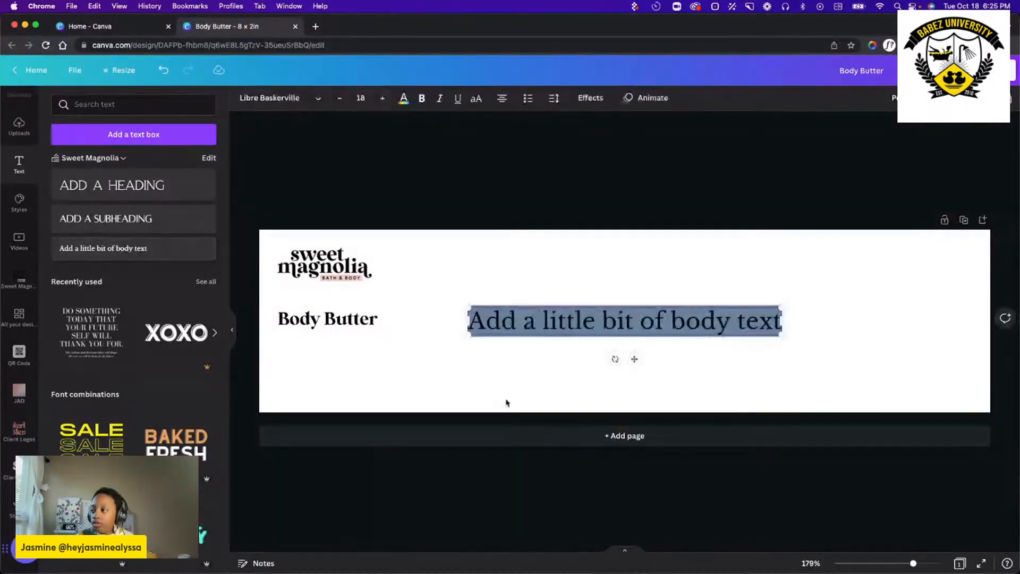
{"action": "left_click", "coordinate": [360, 98]}
{"action": "left_click", "coordinate": [369, 151]}
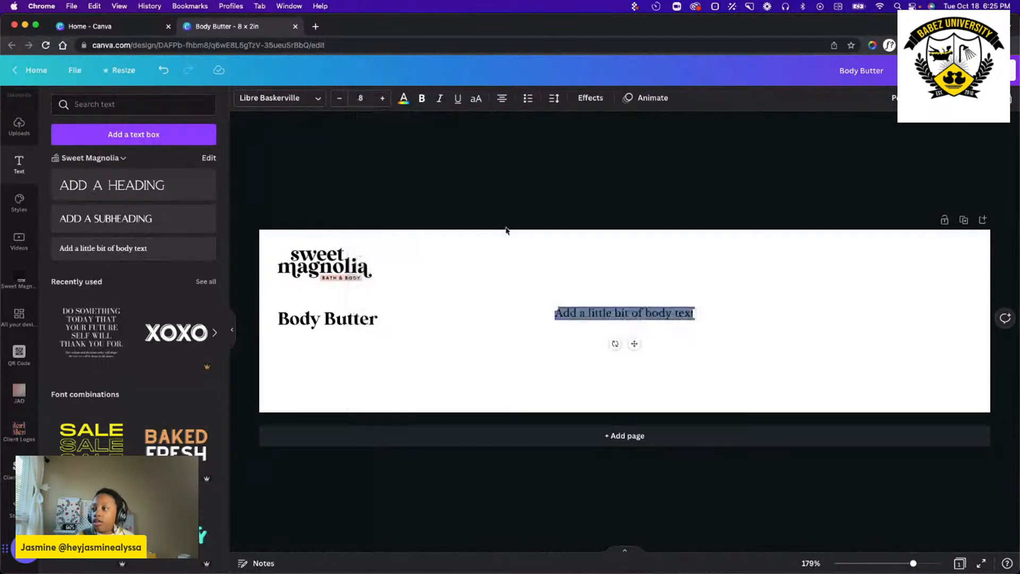
Replace the body text placeholder with "8 OZ |".
{"action": "triple_click", "coordinate": [603, 314]}
{"action": "type", "text": "8oz"}
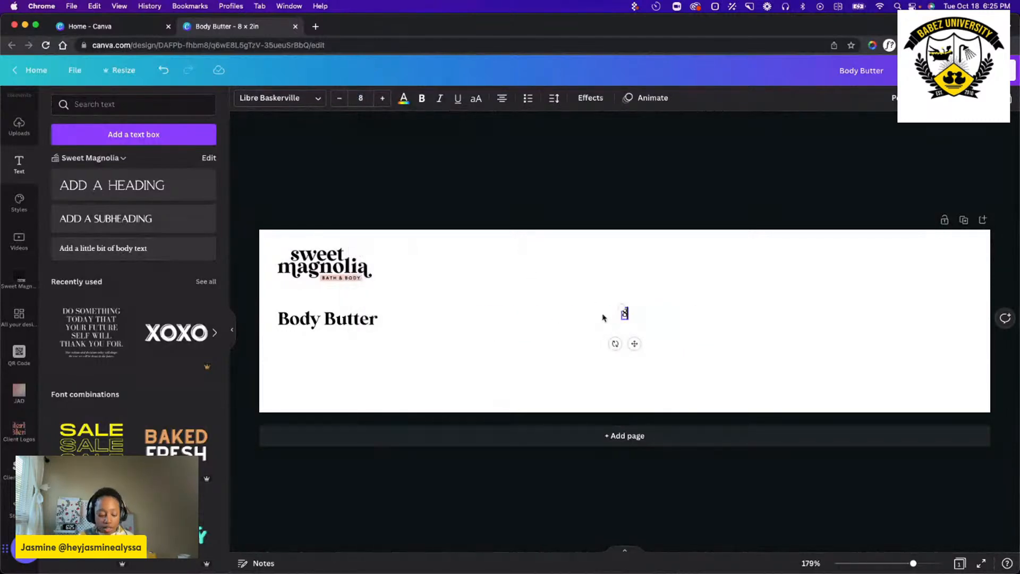
{"action": "key", "text": "BackSpace"}
{"action": "key", "text": "BackSpace"}
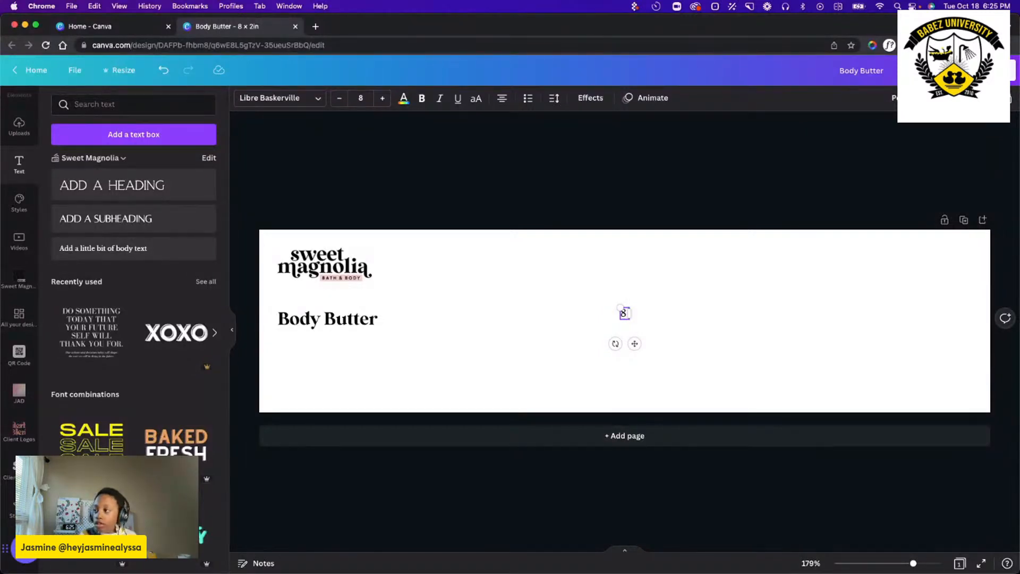
{"action": "type", "text": "OZ |"}
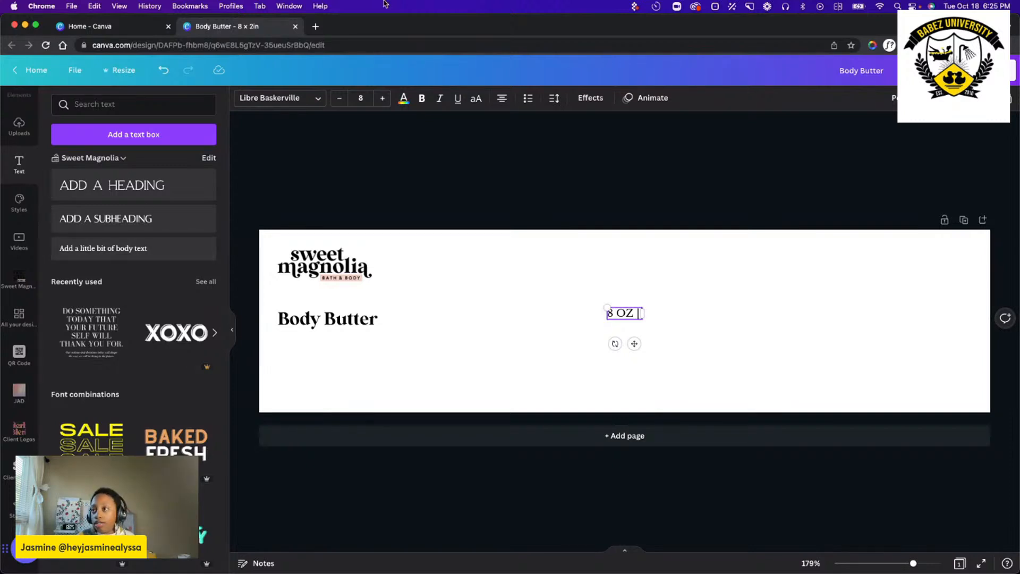
Search Google in a new browser tab for "8oz to g".
{"action": "left_click", "coordinate": [316, 27]}
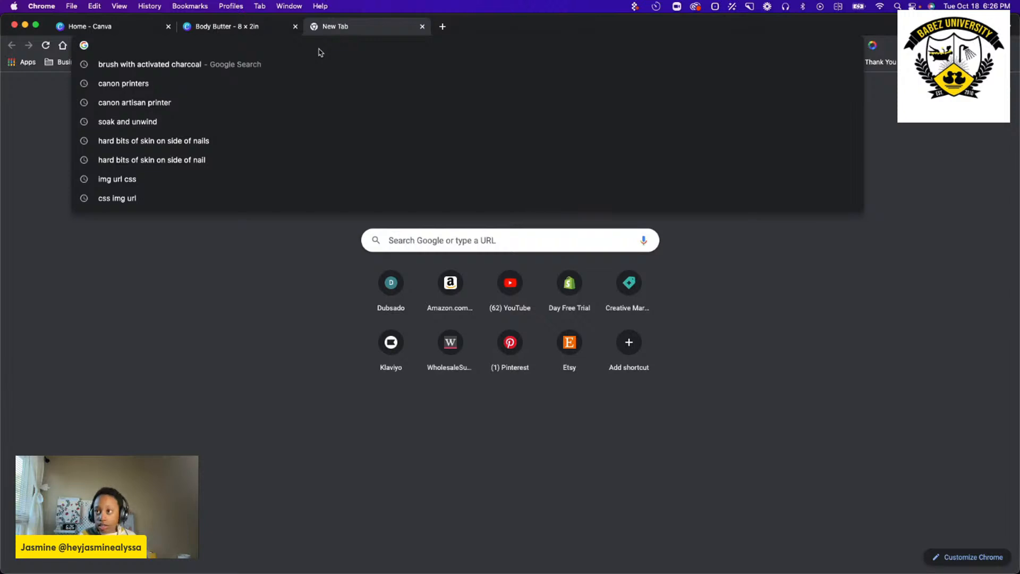
{"action": "type", "text": "8"}
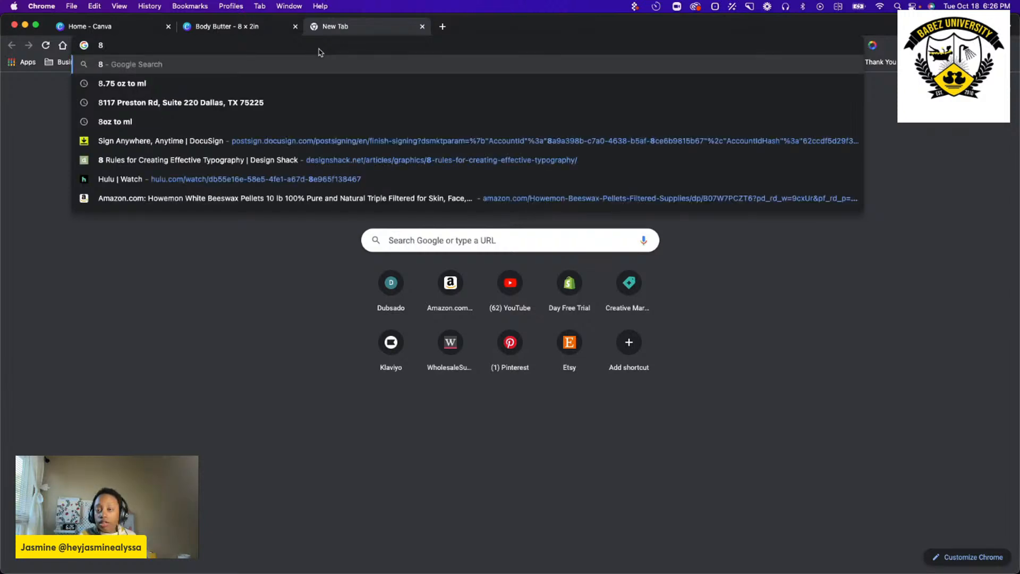
{"action": "type", "text": "oz to "}
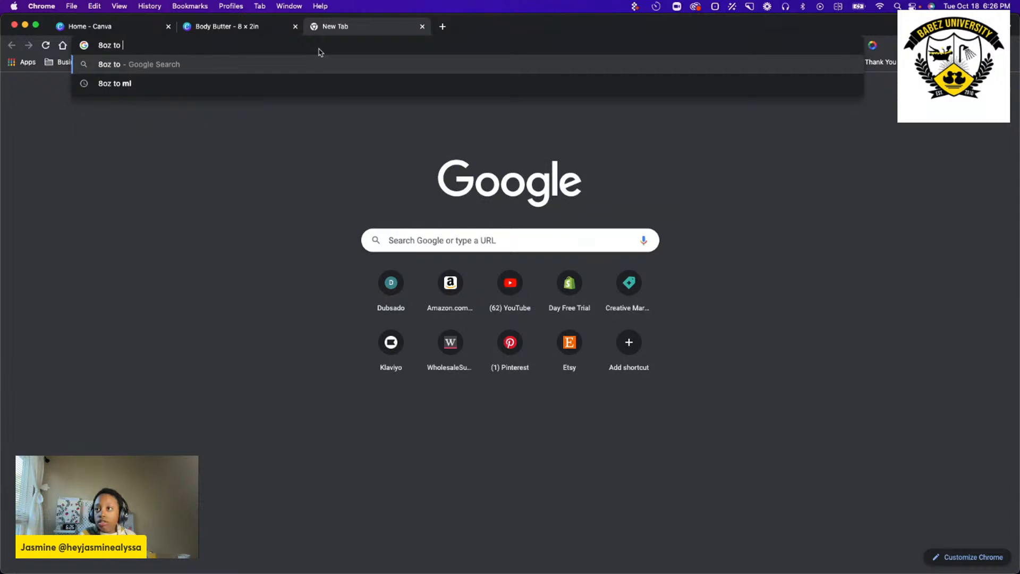
{"action": "type", "text": "g"}
{"action": "key", "text": "Return"}
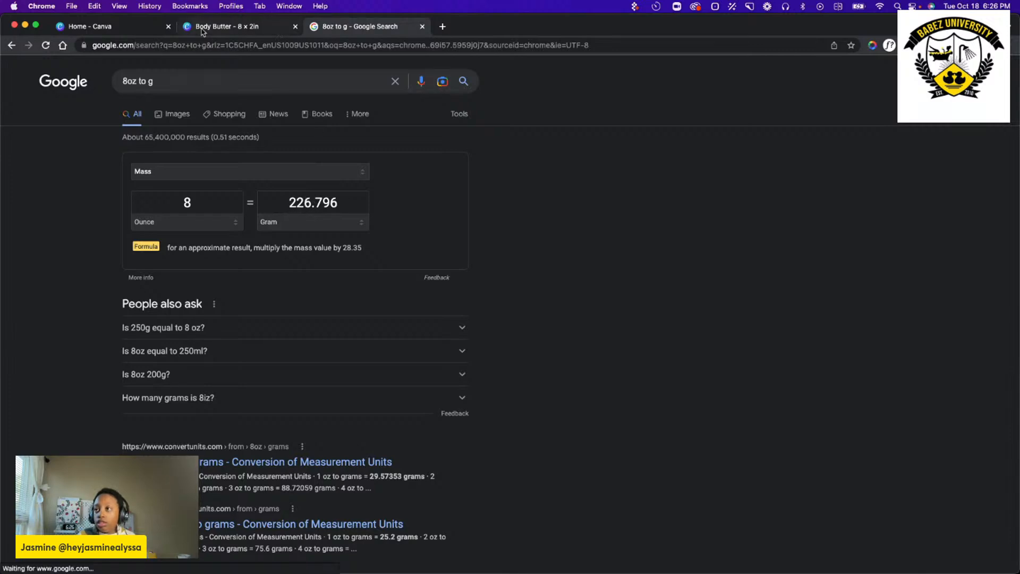
Return to the Canva label design and complete the net weight text as "8 OZ | 226 g".
{"action": "left_click", "coordinate": [279, 33]}
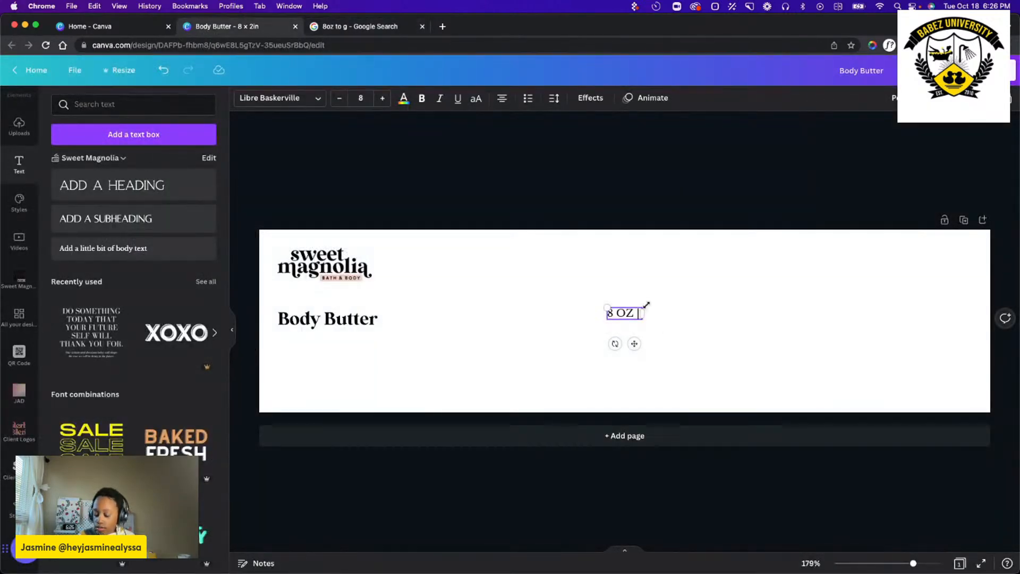
{"action": "type", "text": "226 g"}
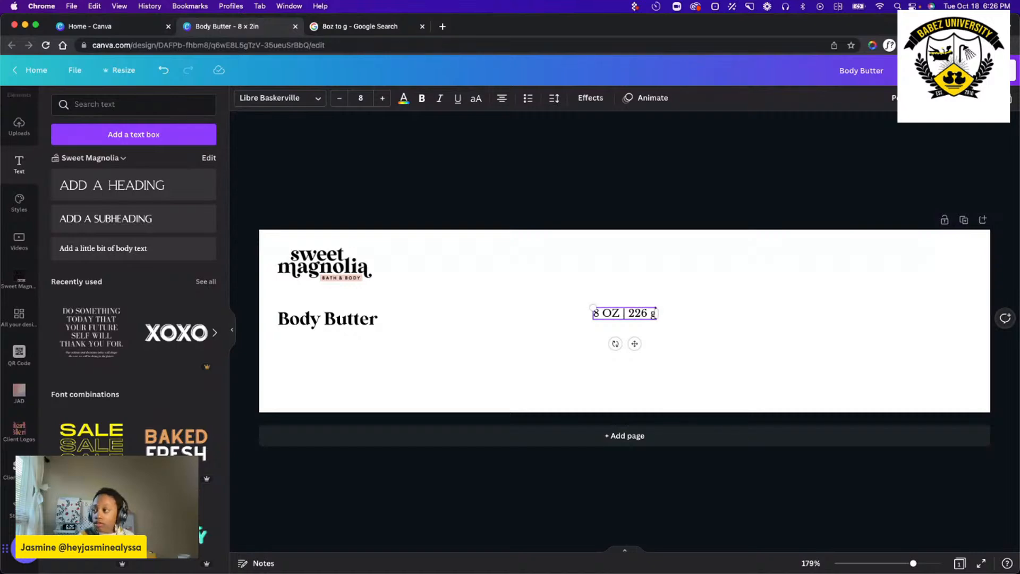
{"action": "left_click", "coordinate": [554, 362]}
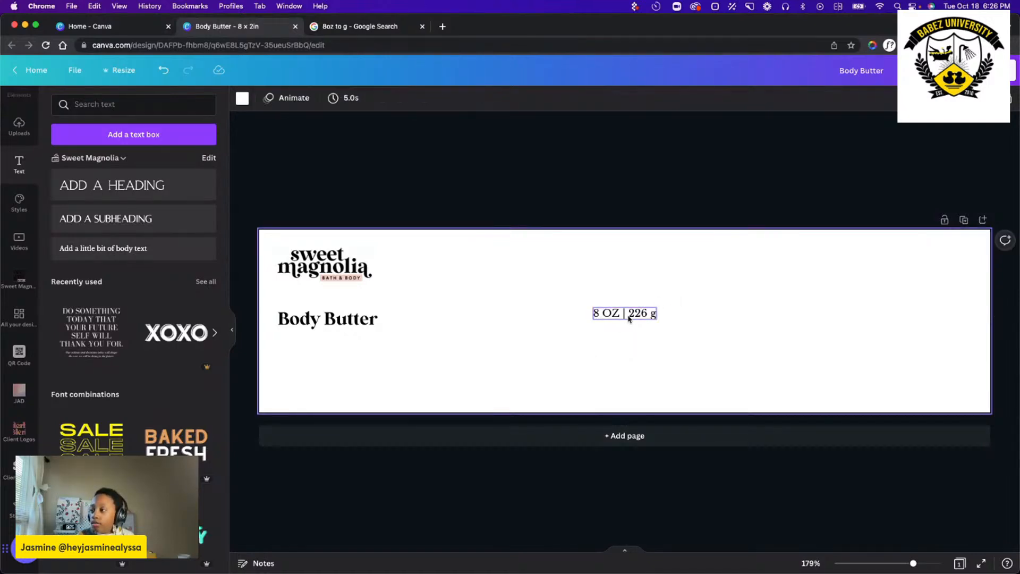
Move the net weight text below Body Butter and change its font to MILK AND CLAY after trying Alta.
{"action": "left_click_drag", "start_coordinate": [632, 314], "coordinate": [336, 360]}
{"action": "double_click", "coordinate": [337, 359]}
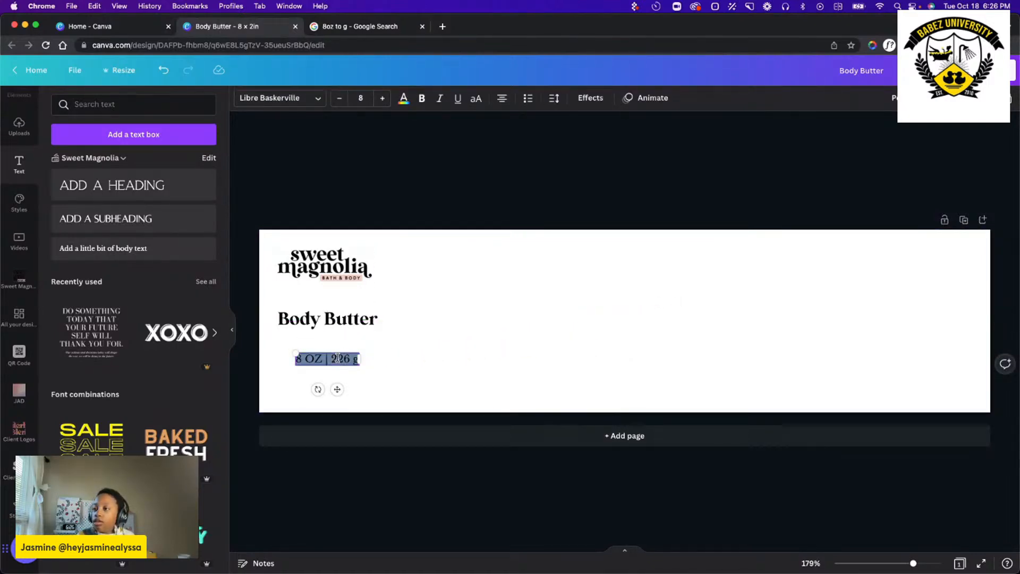
{"action": "left_click", "coordinate": [301, 99]}
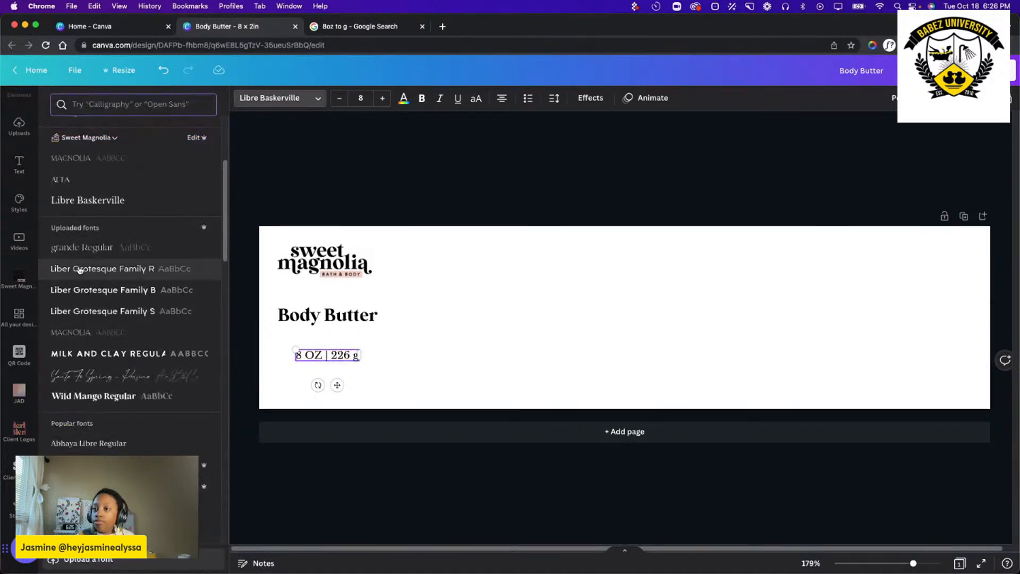
{"action": "scroll", "coordinate": [119, 335], "scroll_direction": "down", "scroll_amount": 1}
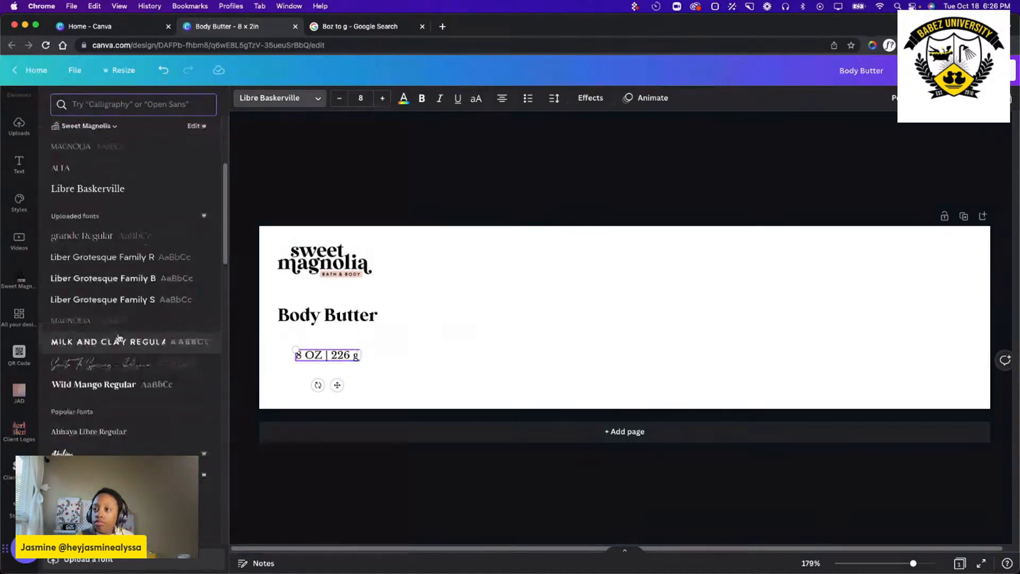
{"action": "scroll", "coordinate": [85, 292], "scroll_direction": "up", "scroll_amount": 5}
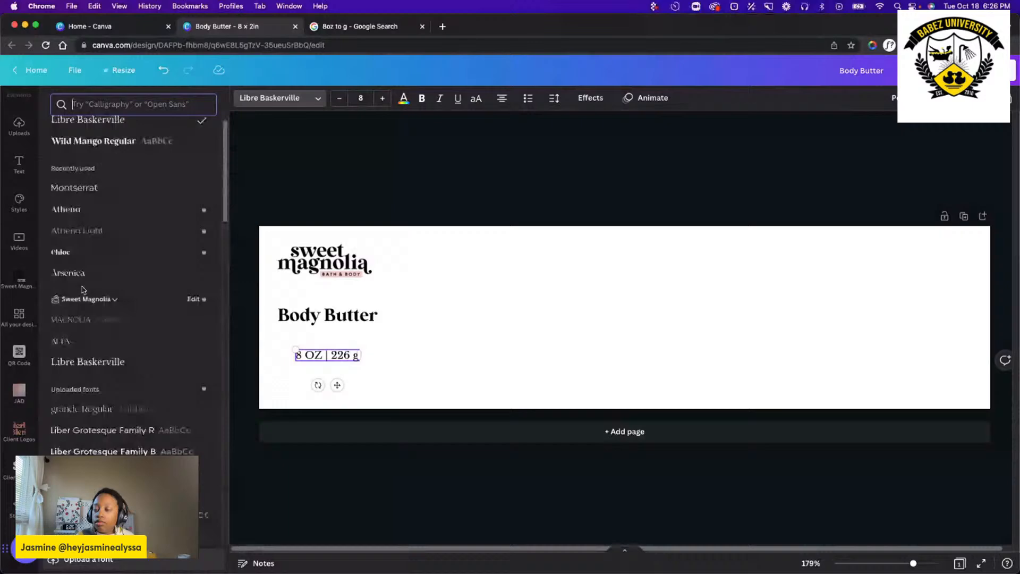
{"action": "left_click", "coordinate": [97, 341]}
{"action": "scroll", "coordinate": [92, 425], "scroll_direction": "down", "scroll_amount": 1}
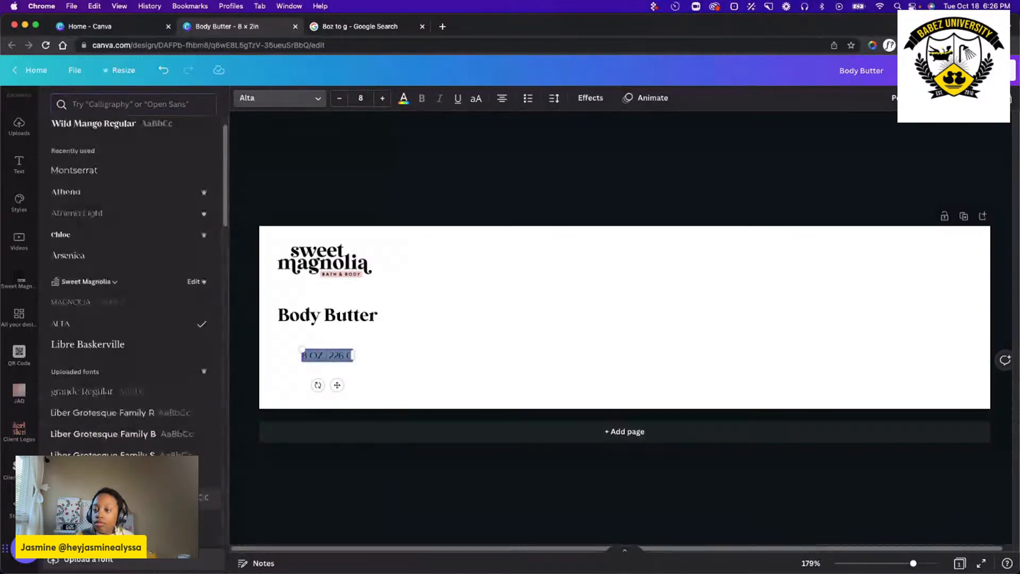
{"action": "left_click", "coordinate": [95, 498]}
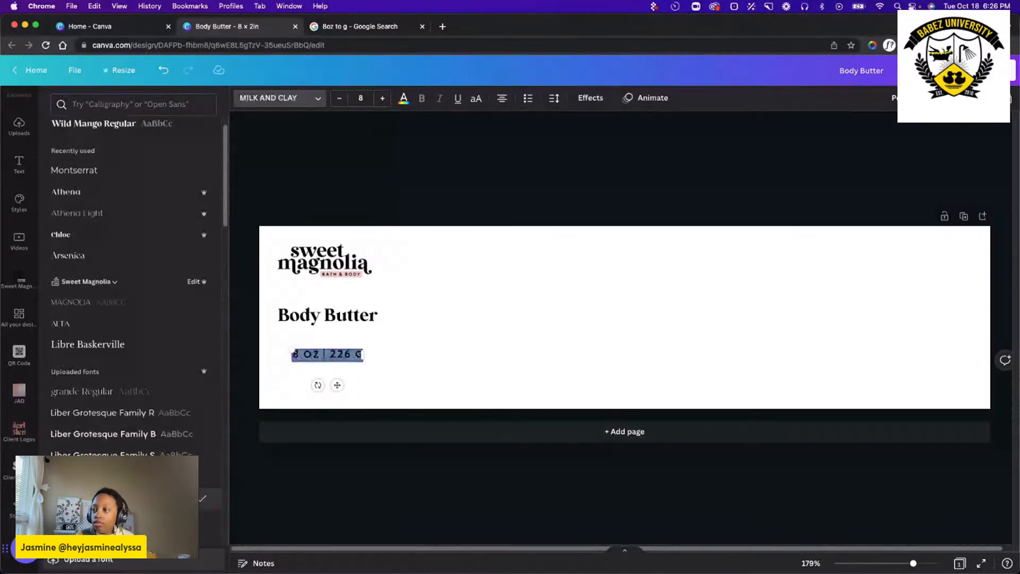
Set the net weight text's font size to 6 and place it in the label's lower-left corner, aligned with the left margin.
{"action": "left_click", "coordinate": [360, 98]}
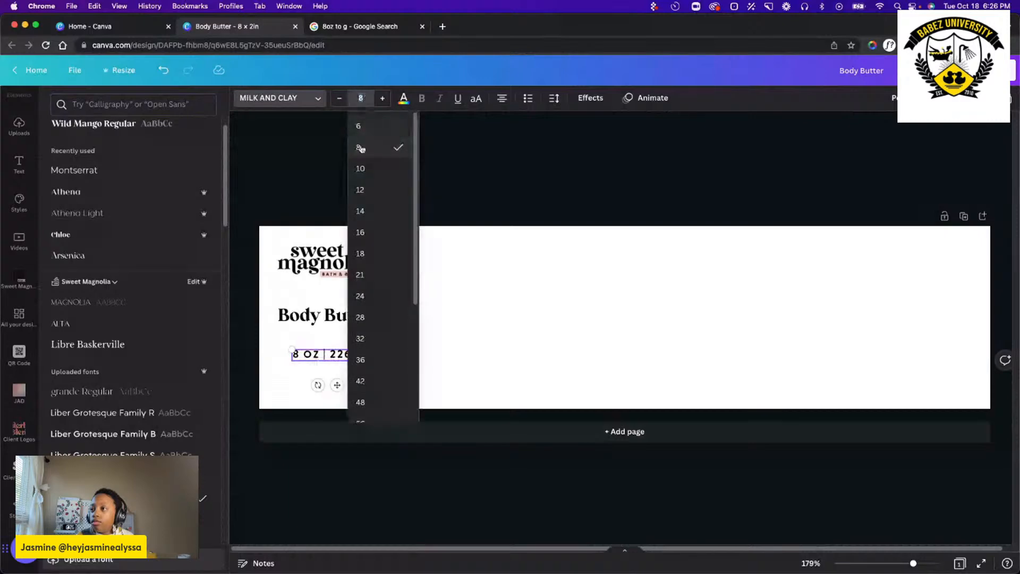
{"action": "left_click", "coordinate": [359, 126]}
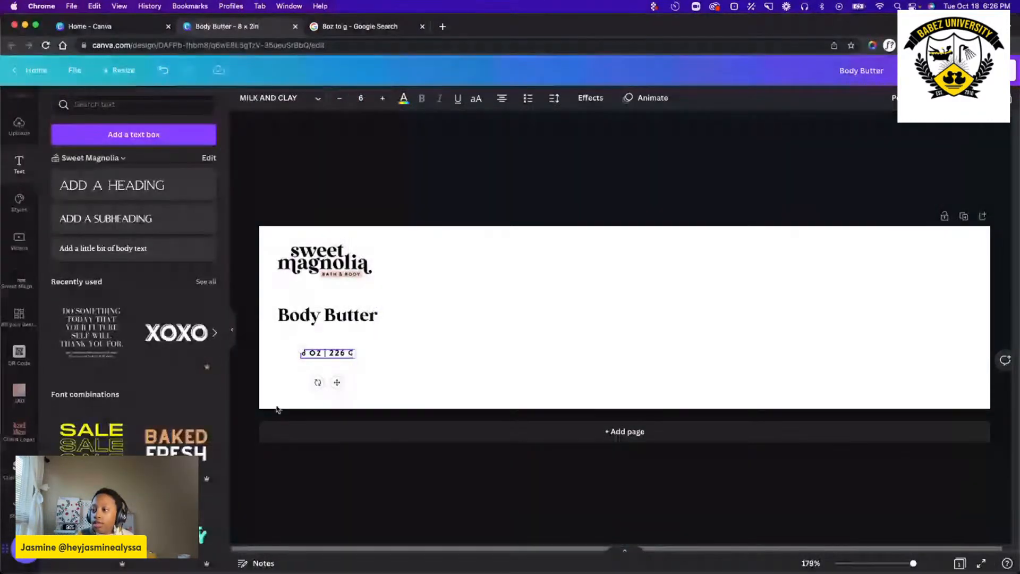
{"action": "left_click_drag", "start_coordinate": [337, 382], "coordinate": [316, 417]}
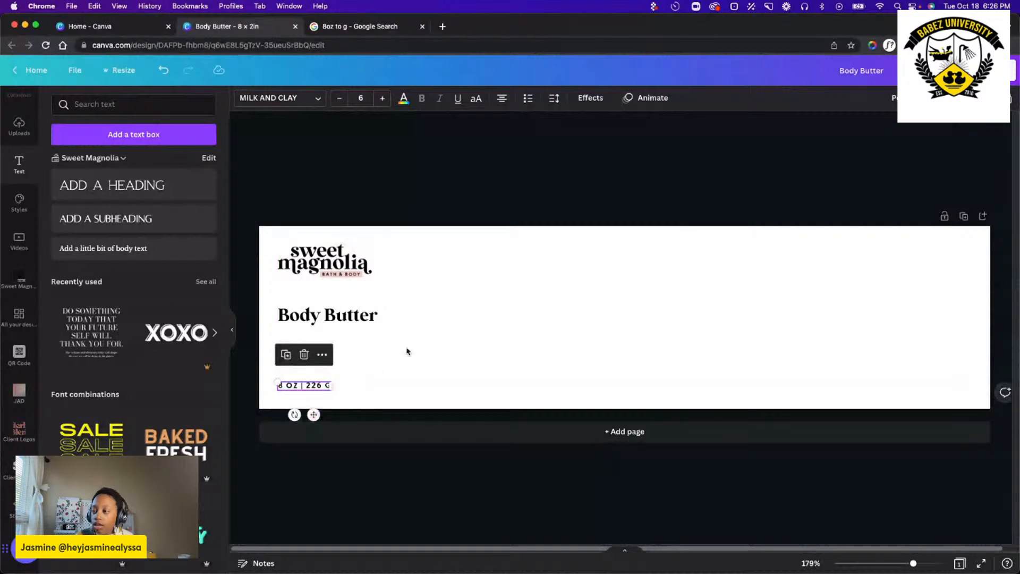
{"action": "left_click", "coordinate": [371, 357]}
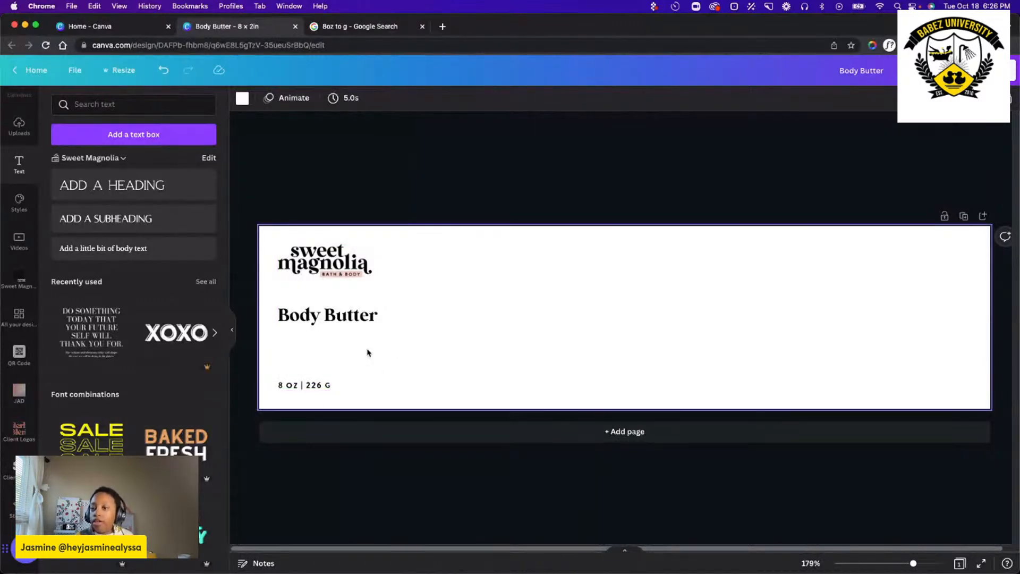
{"action": "mouse_move", "coordinate": [346, 318]}
{"action": "left_mouse_down"}
{"action": "mouse_move", "coordinate": [344, 327]}
{"action": "mouse_move", "coordinate": [345, 318]}
{"action": "left_mouse_up"}
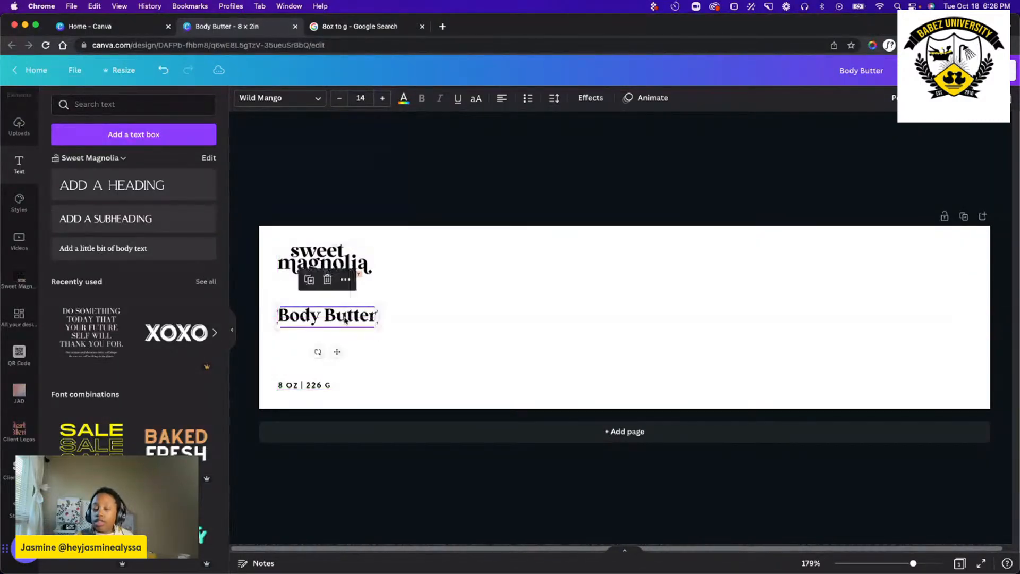
{"action": "left_click", "coordinate": [514, 375]}
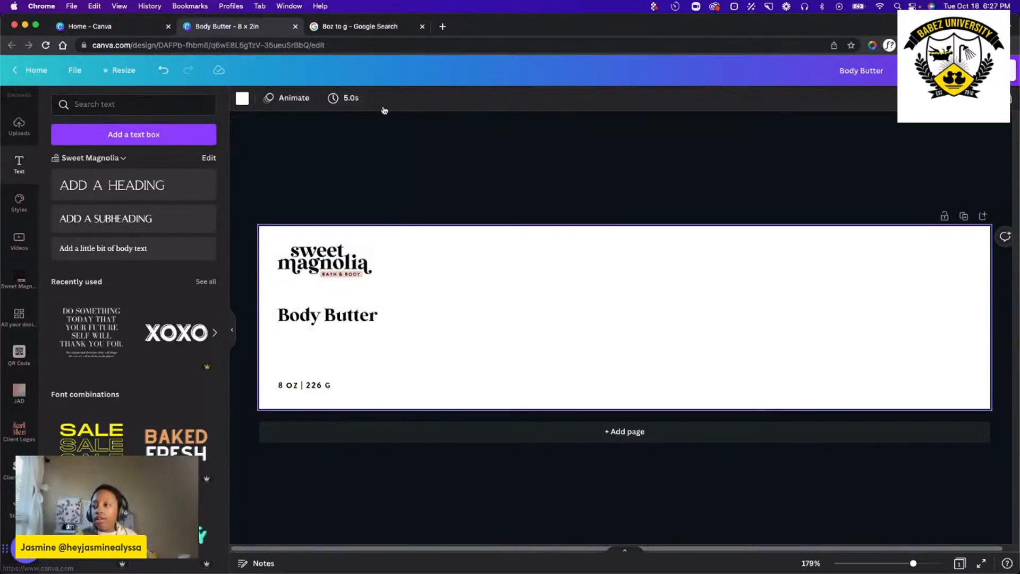
Add a body text element to the label reading "Grapefruit + Lime".
{"action": "left_click", "coordinate": [119, 247]}
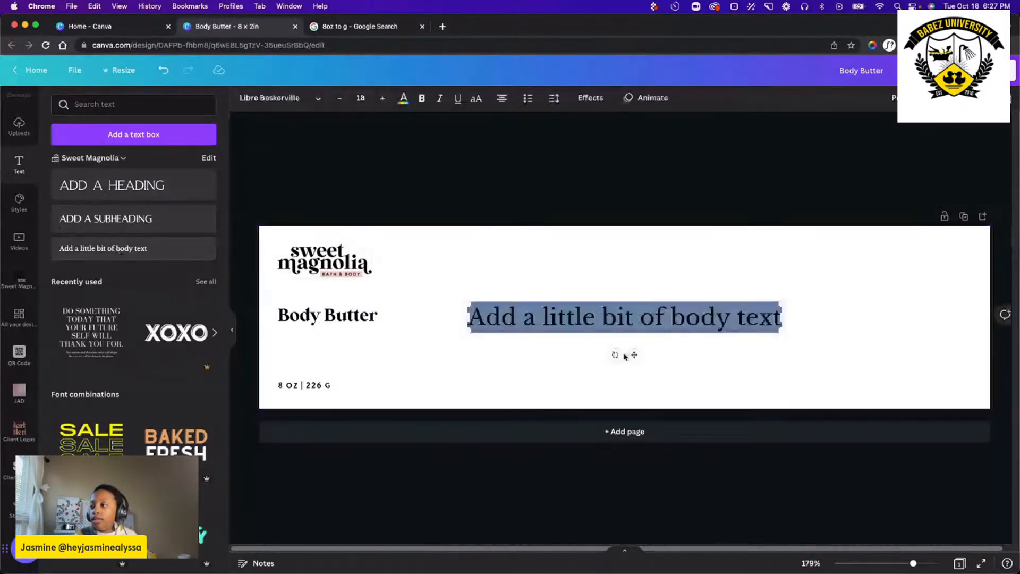
{"action": "triple_click", "coordinate": [625, 321]}
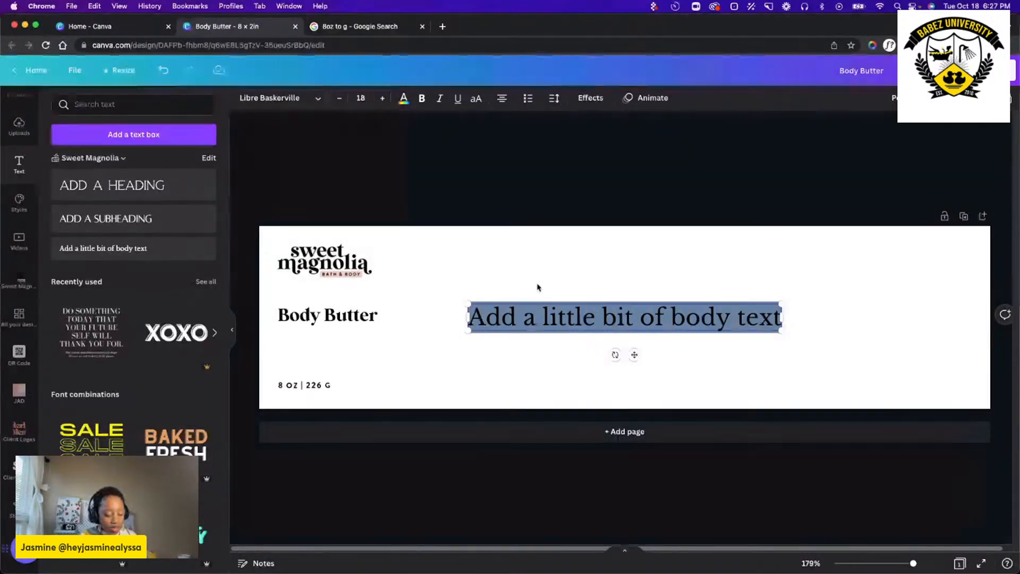
{"action": "type", "text": "G"}
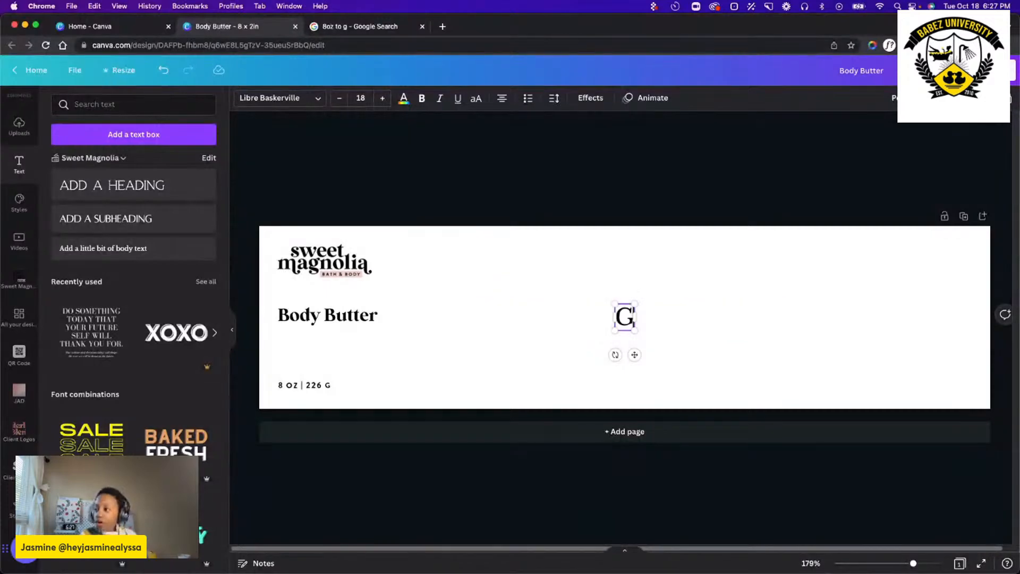
{"action": "type", "text": "reape"}
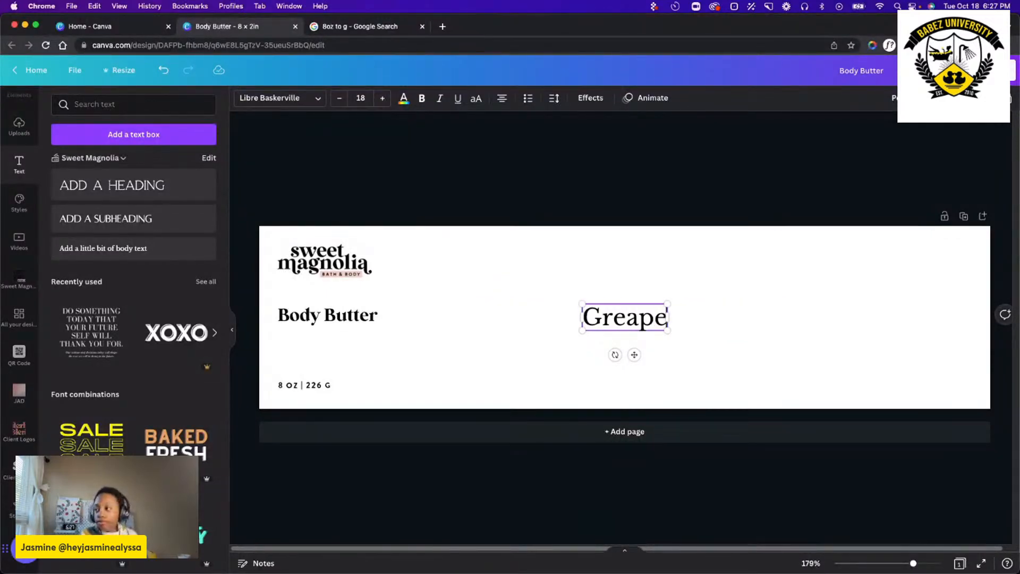
{"action": "key", "text": "BackSpace"}
{"action": "key", "text": "BackSpace"}
{"action": "key", "text": "BackSpace"}
{"action": "key", "text": "BackSpace"}
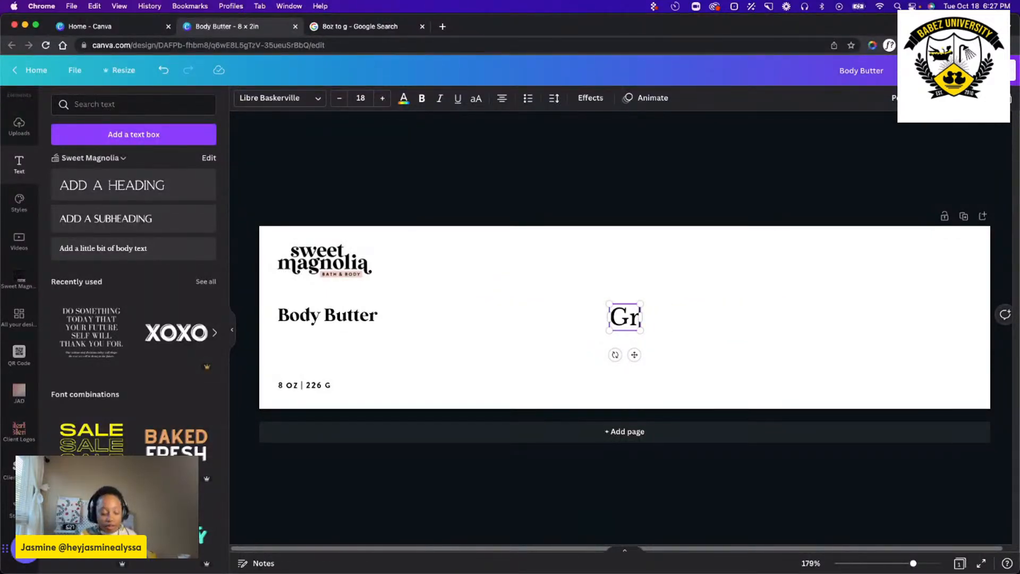
{"action": "type", "text": "apefruit"}
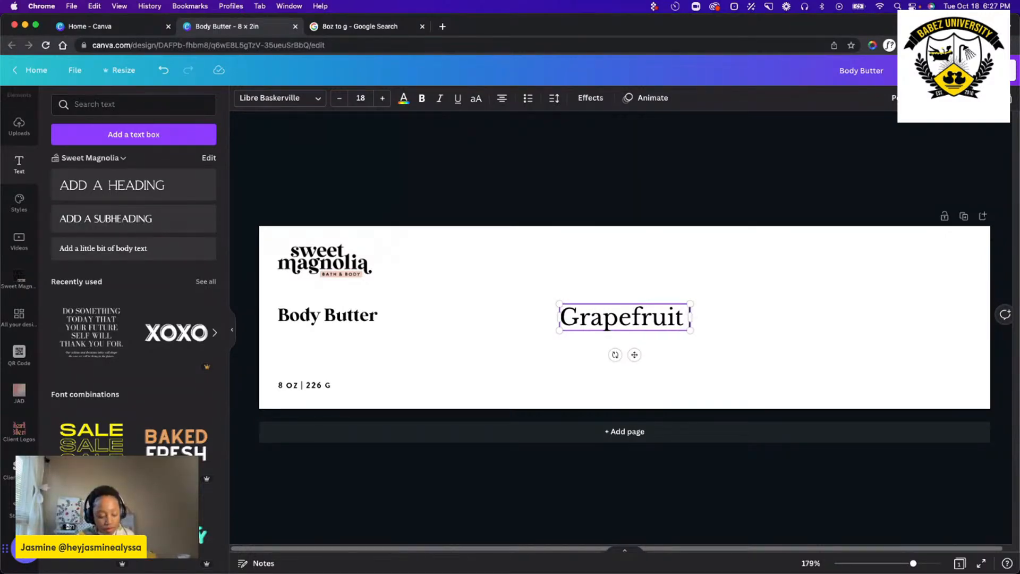
{"action": "type", "text": "+"}
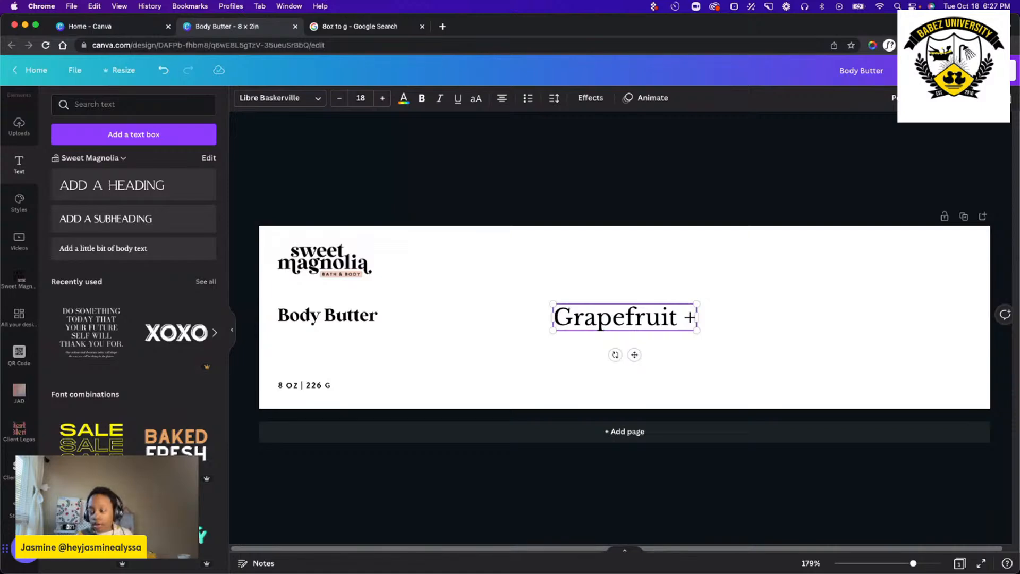
{"action": "type", "text": " Lime"}
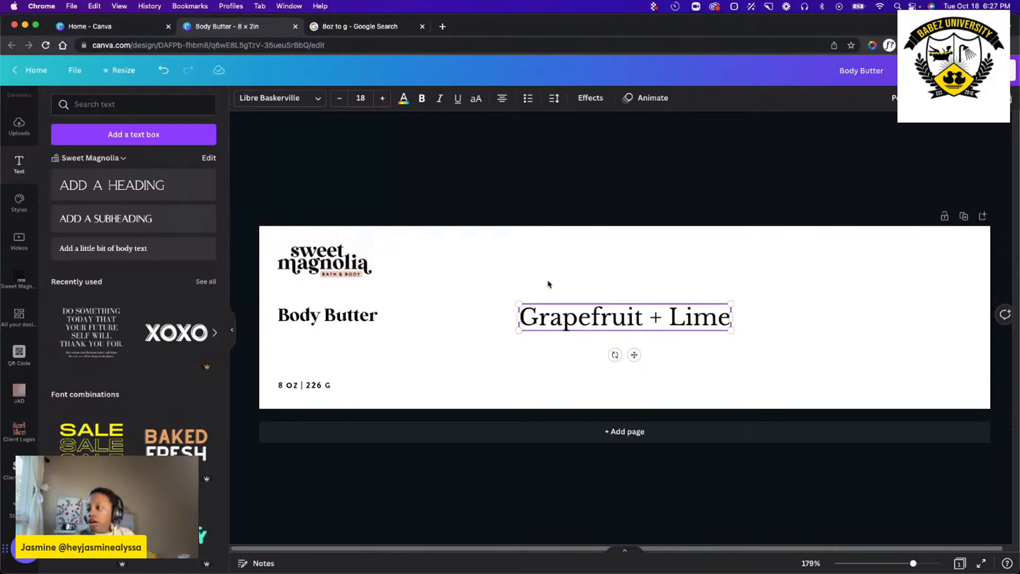
Set the Grapefruit + Lime text's font size to 8 and place it below Body Butter, aligned with the left margin.
{"action": "triple_click", "coordinate": [571, 318]}
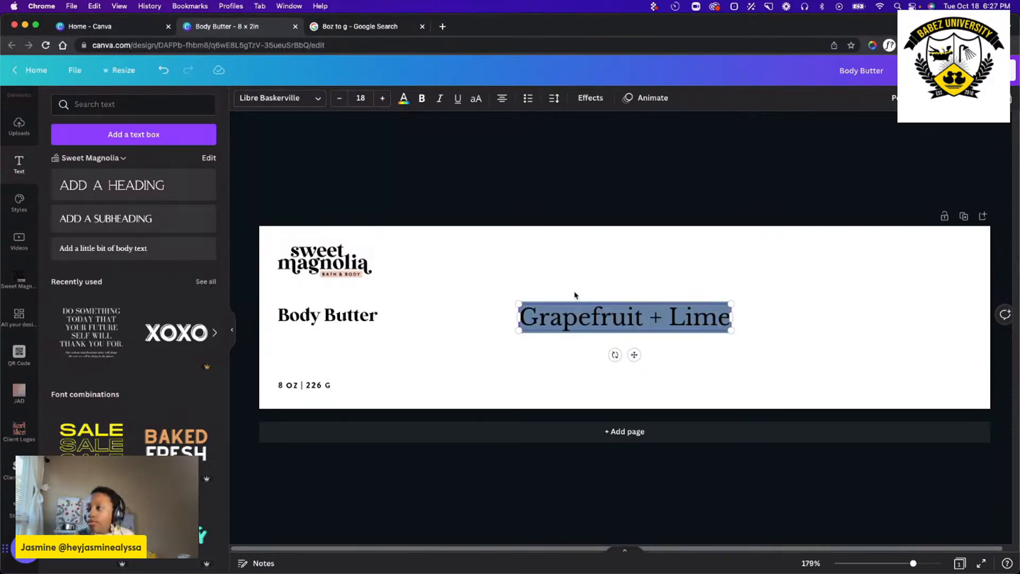
{"action": "left_click", "coordinate": [360, 98]}
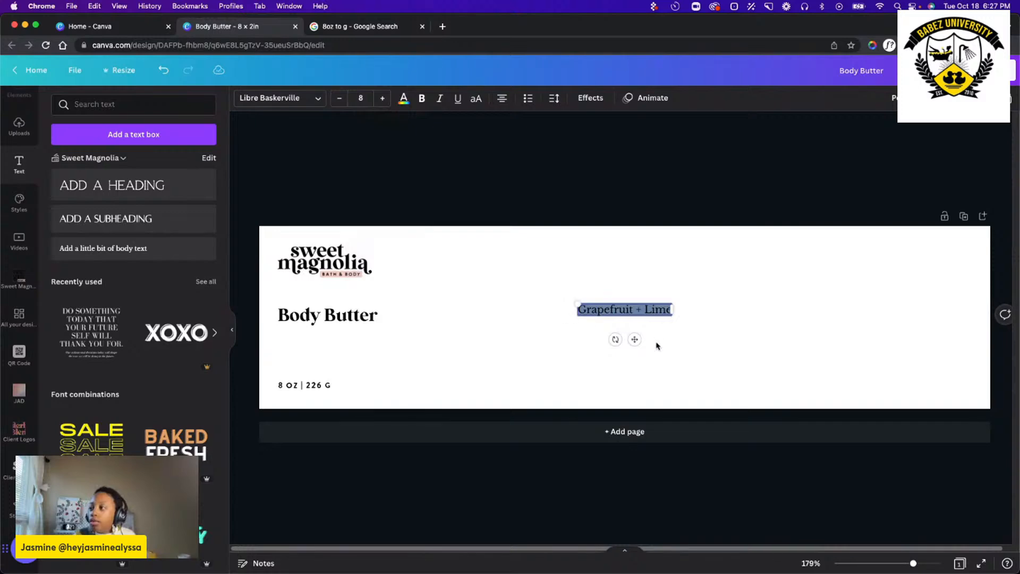
{"action": "left_click_drag", "start_coordinate": [636, 343], "coordinate": [337, 376]}
{"action": "left_click", "coordinate": [538, 360]}
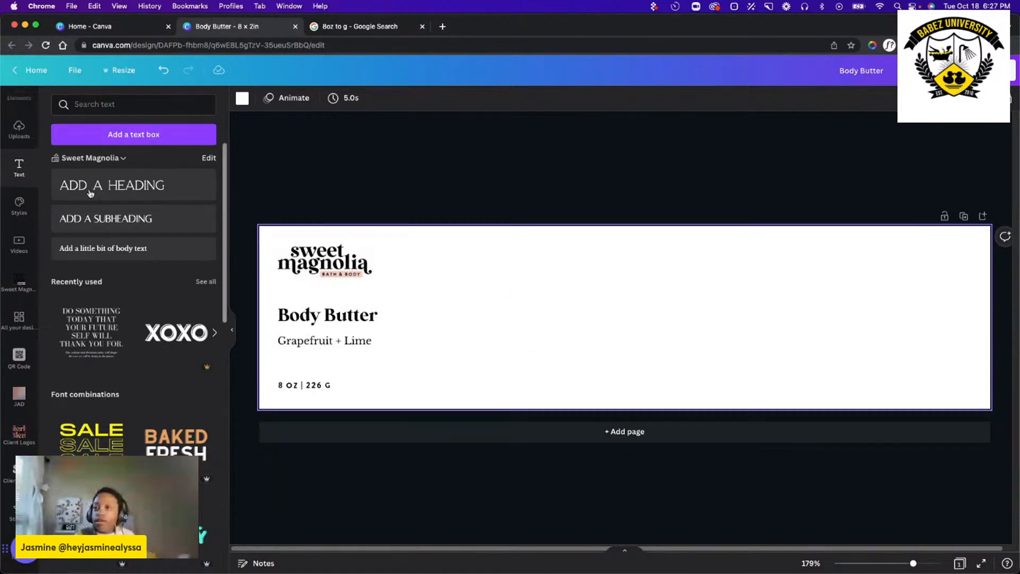
Add a square shape, reshape it into a wide, short rectangle and place it below and to the right of Body Butter.
{"action": "scroll", "coordinate": [28, 170], "scroll_direction": "up", "scroll_amount": 2}
{"action": "left_click", "coordinate": [19, 141]}
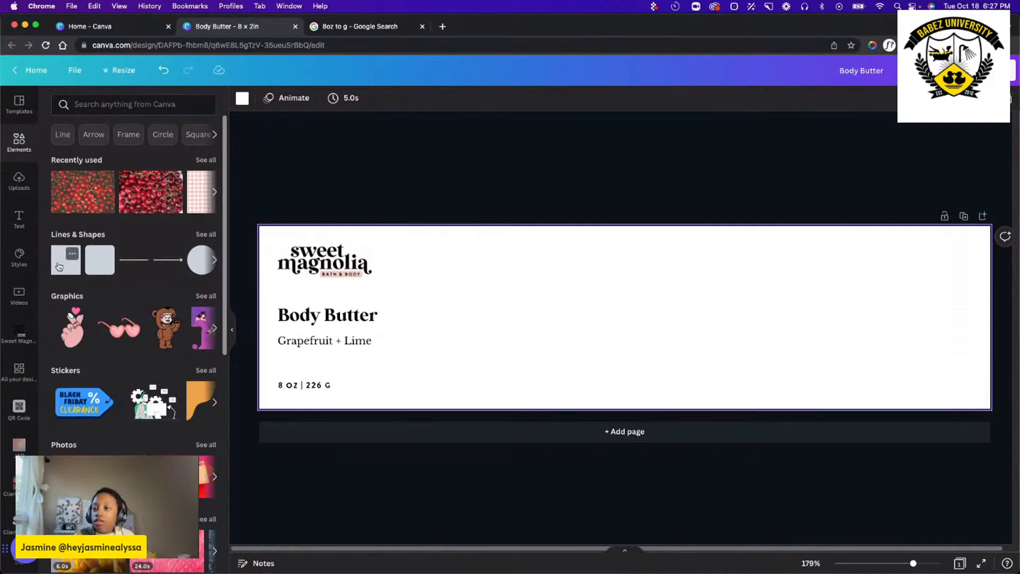
{"action": "left_click", "coordinate": [59, 267]}
{"action": "left_click_drag", "start_coordinate": [623, 346], "coordinate": [772, 309]}
{"action": "left_click_drag", "start_coordinate": [687, 327], "coordinate": [486, 359]}
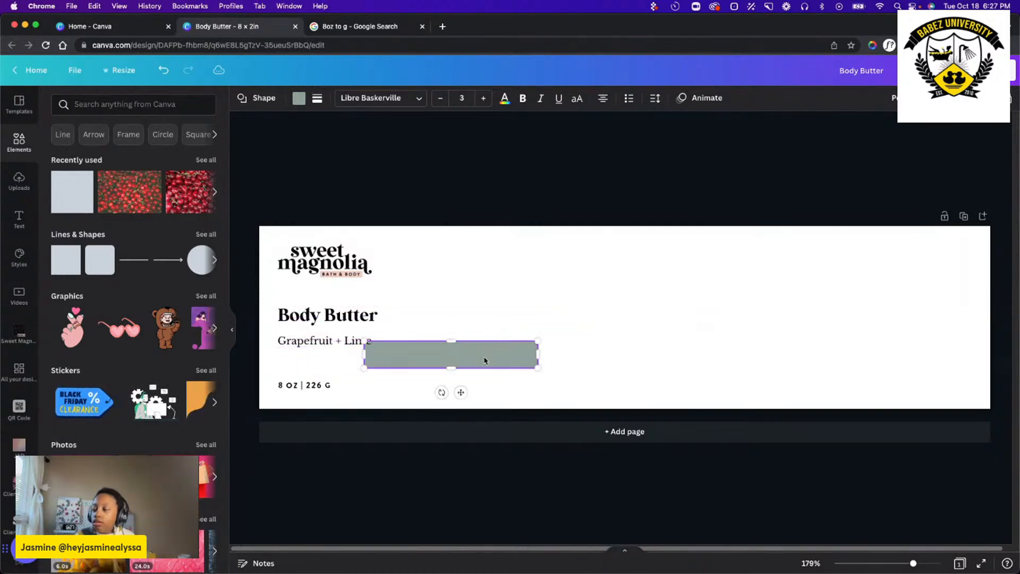
Delete the separate Grapefruit + Lime text and enter "Grapefruit + Lime" inside the rectangle instead.
{"action": "left_click_drag", "start_coordinate": [303, 342], "coordinate": [455, 317]}
{"action": "key", "text": "Delete"}
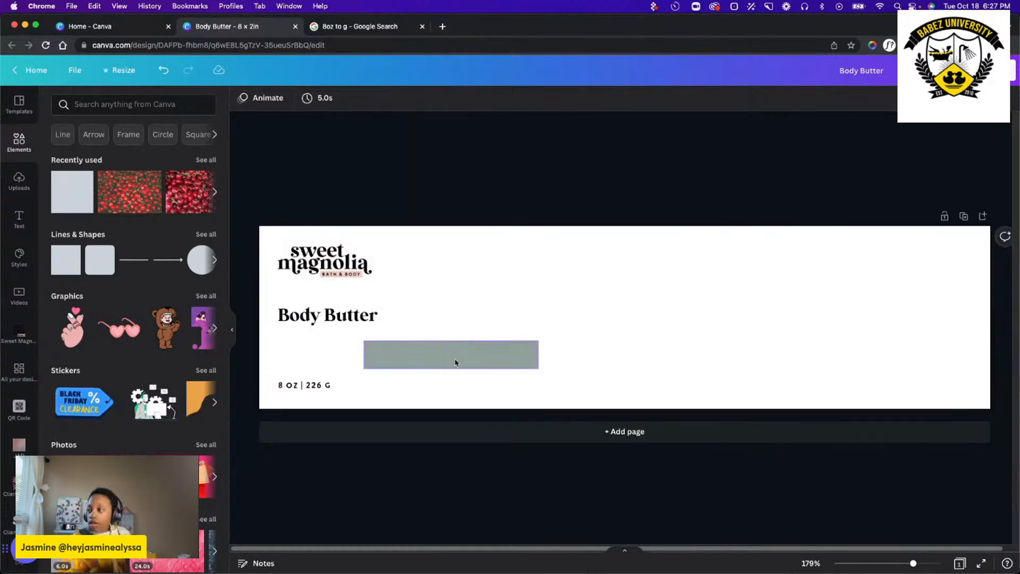
{"action": "left_click", "coordinate": [456, 357]}
{"action": "left_click", "coordinate": [456, 359]}
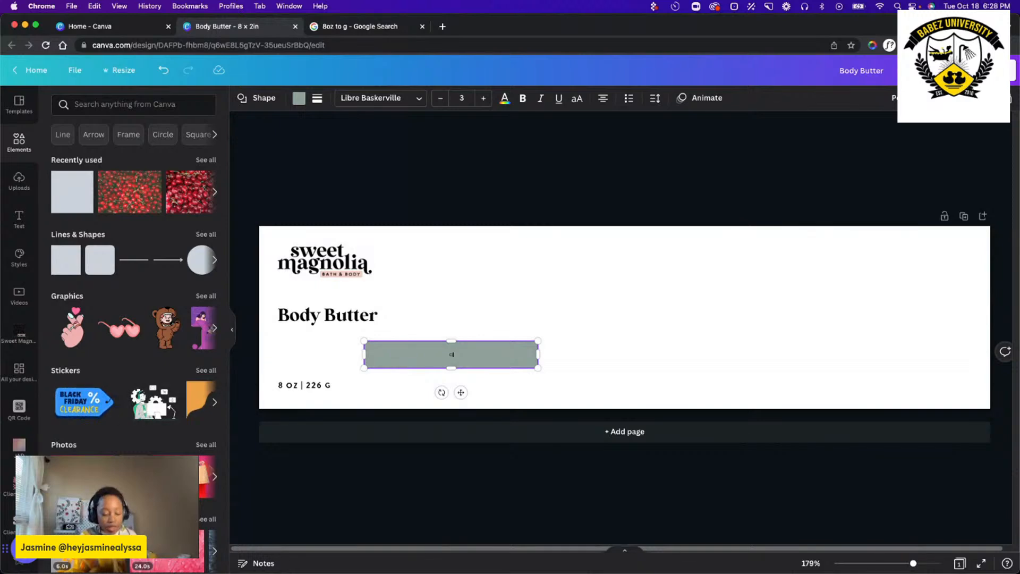
{"action": "type", "text": "Grap"}
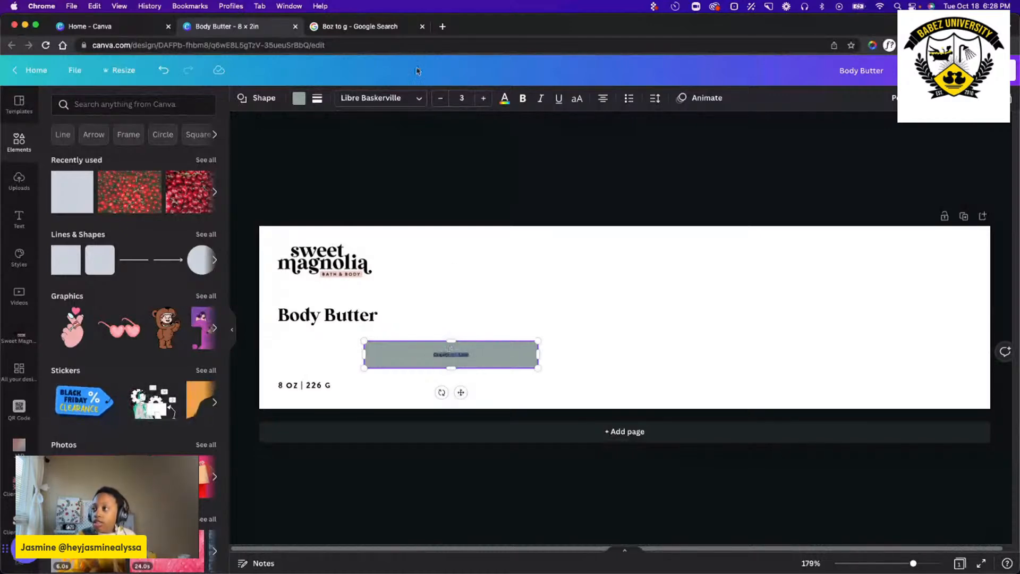
Set the rectangle's text to size 10 after trying 12, and shrink the rectangle closer around the text.
{"action": "left_click", "coordinate": [462, 98]}
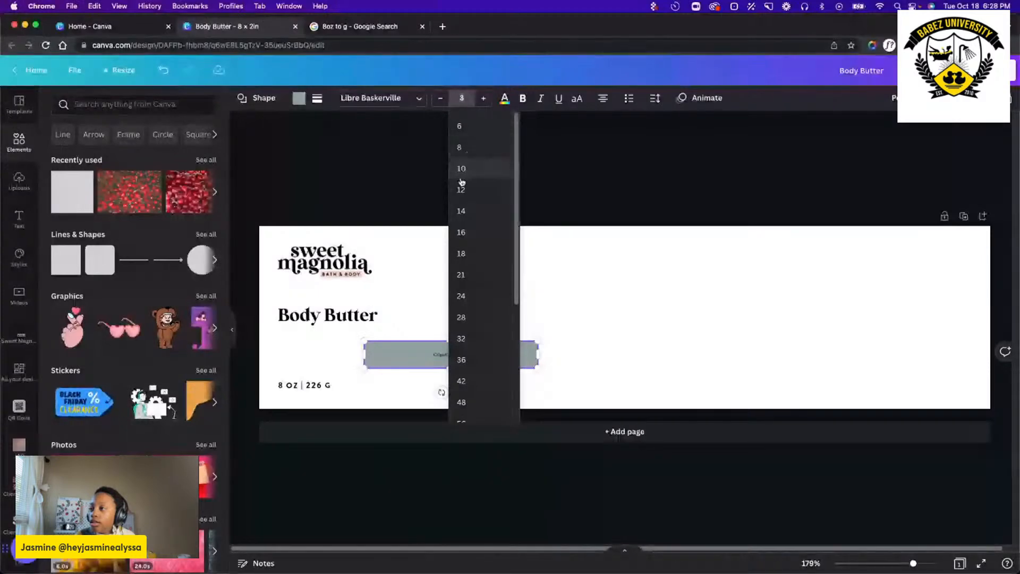
{"action": "left_click", "coordinate": [466, 200]}
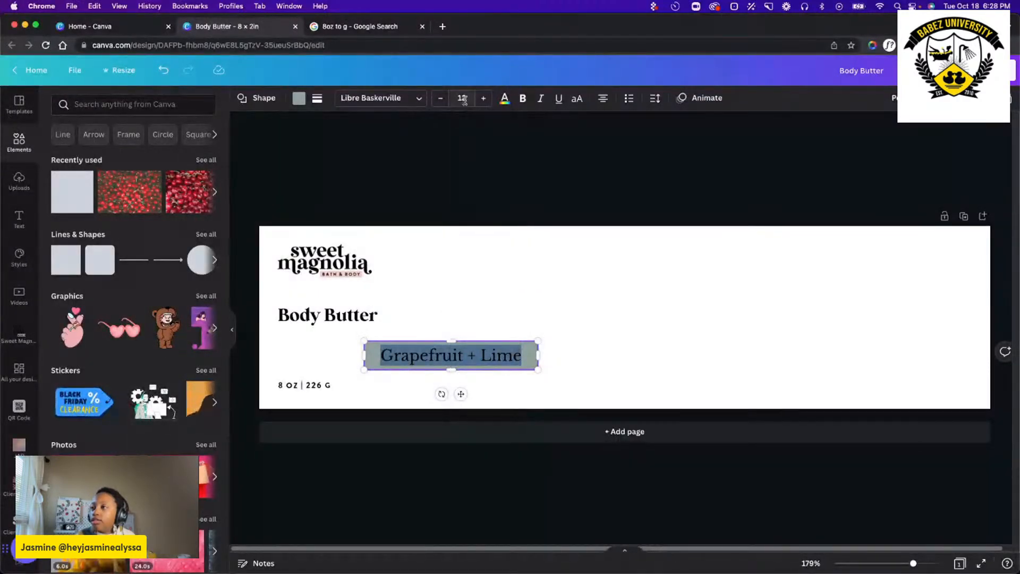
{"action": "left_click", "coordinate": [460, 99]}
{"action": "left_click", "coordinate": [464, 168]}
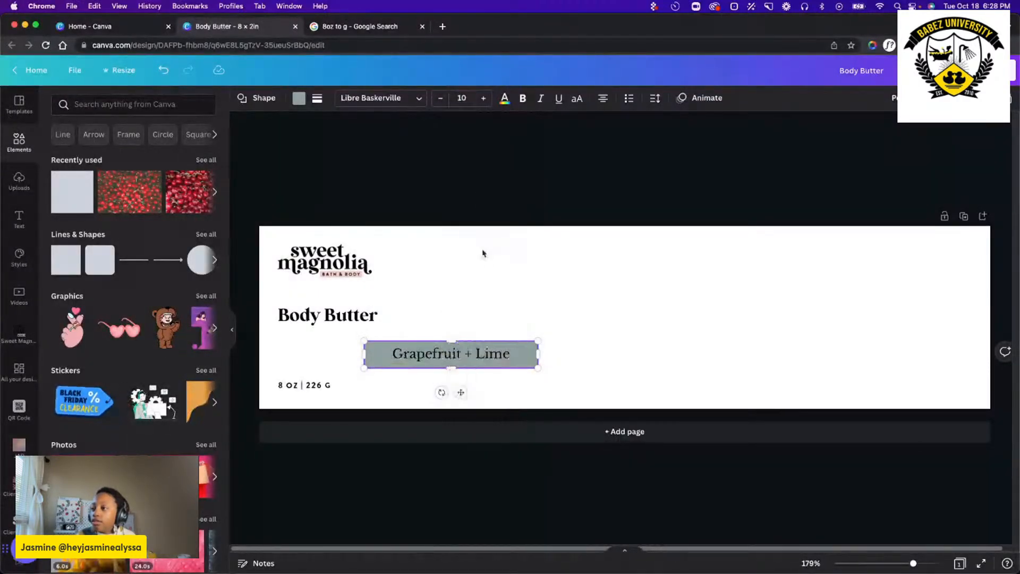
{"action": "left_click", "coordinate": [537, 234]}
{"action": "left_click", "coordinate": [533, 354]}
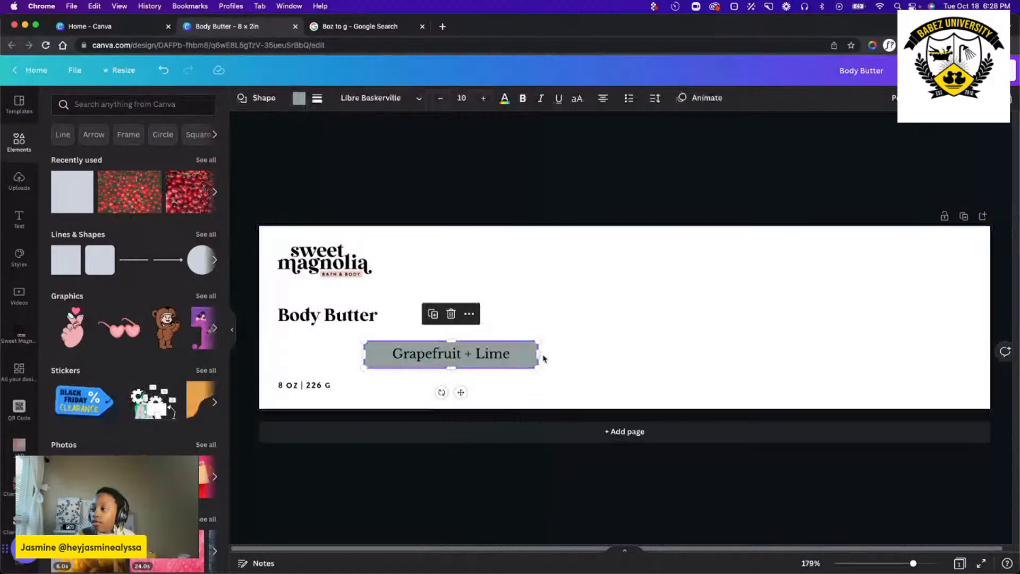
{"action": "left_click_drag", "start_coordinate": [536, 355], "coordinate": [506, 356]}
{"action": "left_click_drag", "start_coordinate": [435, 367], "coordinate": [436, 360]}
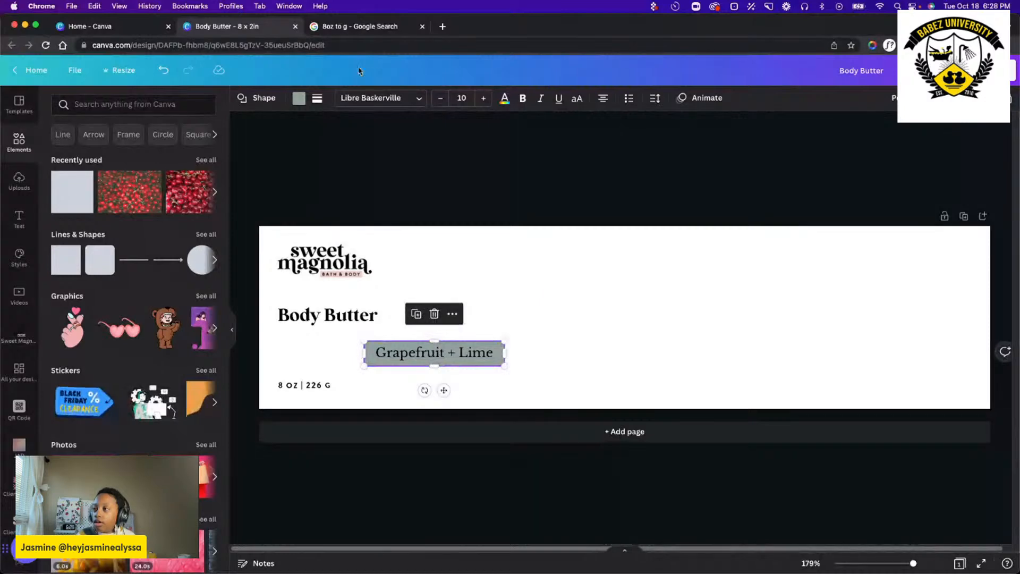
Change the rectangle's fill to a custom muted peach mixed from the orange #FF914D, after trying dark blue.
{"action": "left_click", "coordinate": [300, 98]}
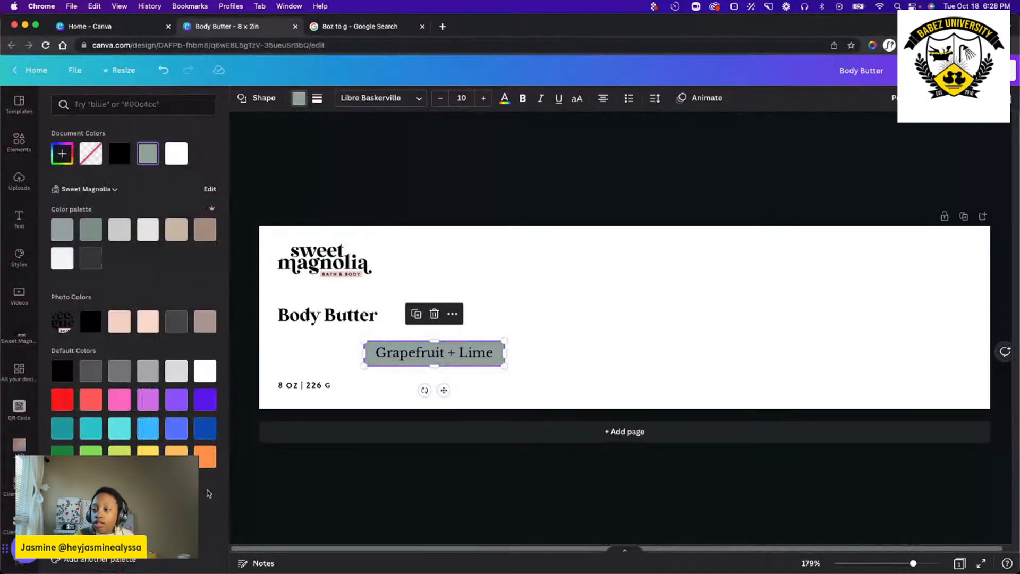
{"action": "left_click", "coordinate": [206, 429]}
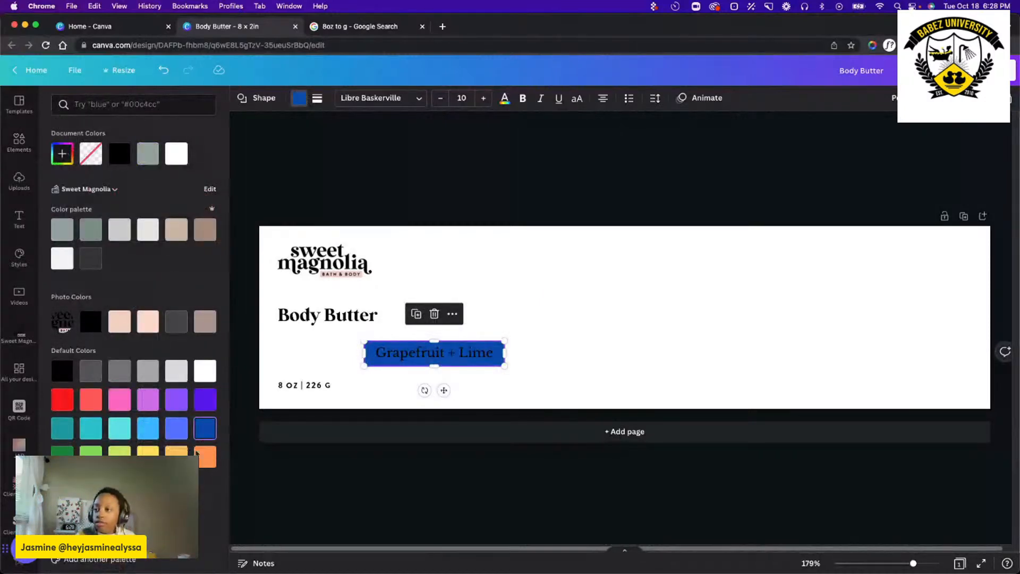
{"action": "left_click", "coordinate": [201, 457]}
{"action": "left_click", "coordinate": [63, 154]}
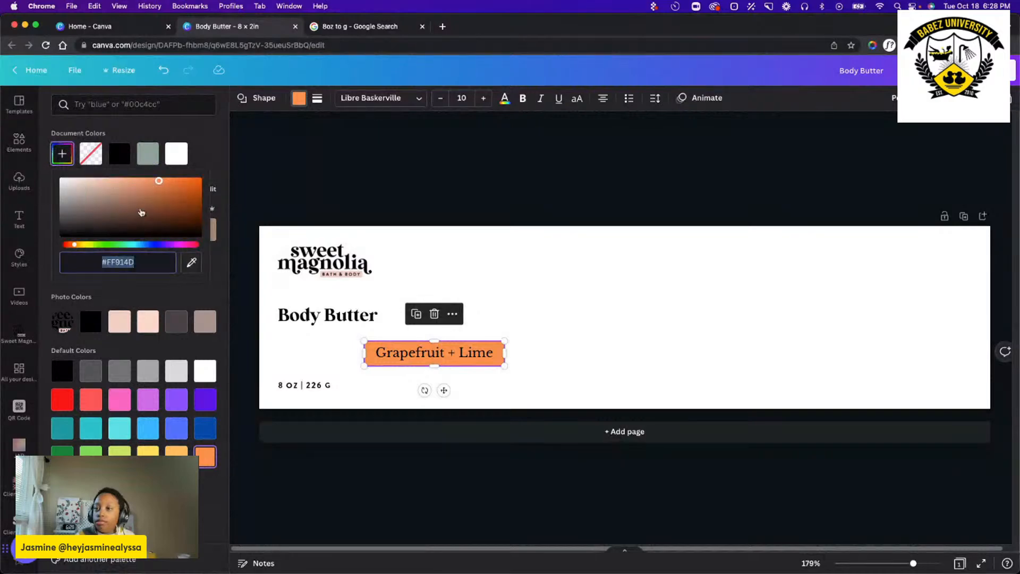
{"action": "left_click_drag", "start_coordinate": [146, 200], "coordinate": [101, 186]}
{"action": "left_click", "coordinate": [553, 289]}
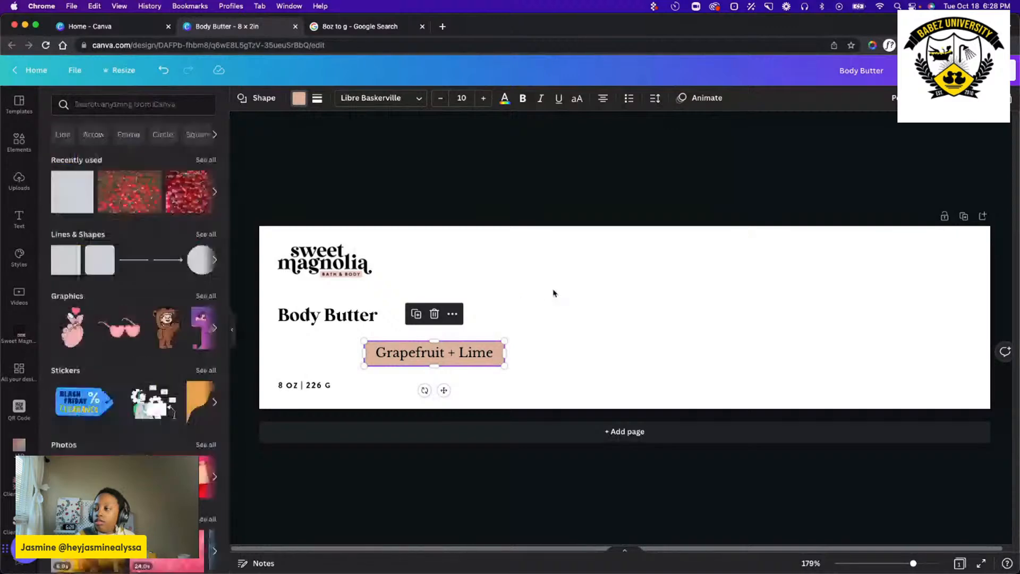
Move the peach rectangle below Body Butter, align it with the left margin and narrow it to the title's width.
{"action": "left_click", "coordinate": [465, 358]}
{"action": "left_click_drag", "start_coordinate": [465, 358], "coordinate": [378, 353]}
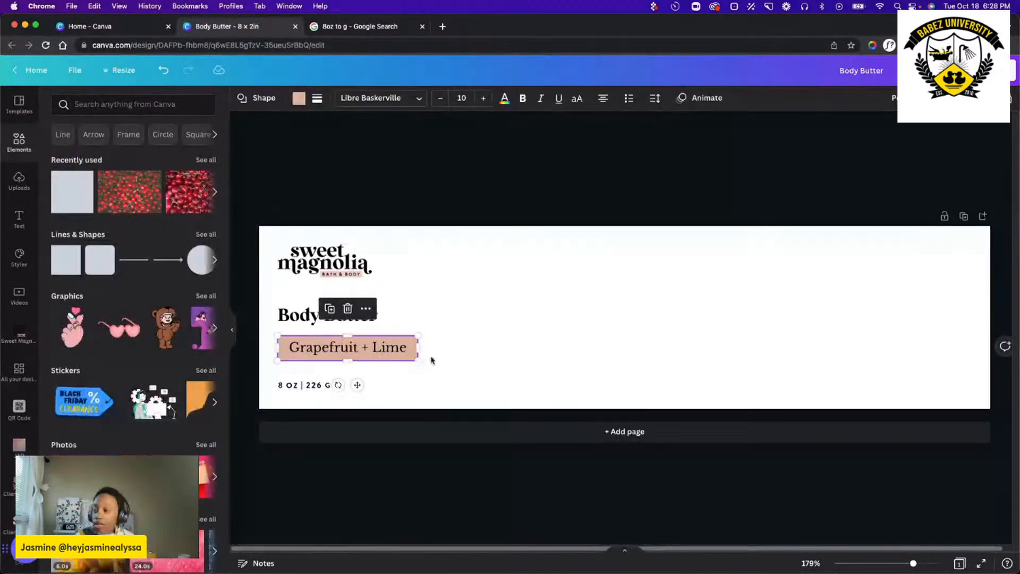
{"action": "left_click_drag", "start_coordinate": [418, 349], "coordinate": [377, 326]}
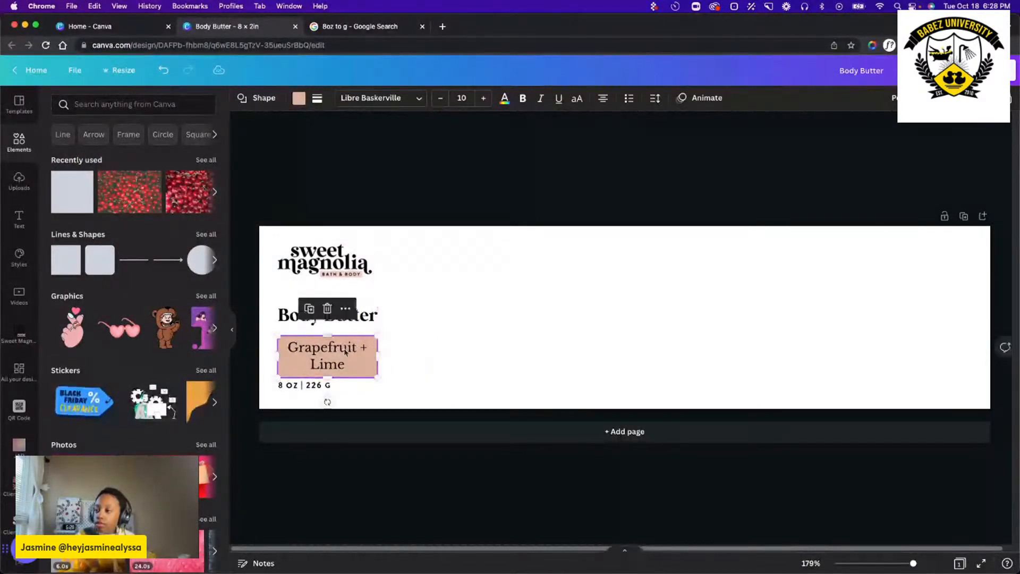
Set the Grapefruit + Lime text's font size to 6 after trying 8, and flatten the rectangle to one line close beneath Body Butter.
{"action": "double_click", "coordinate": [336, 359]}
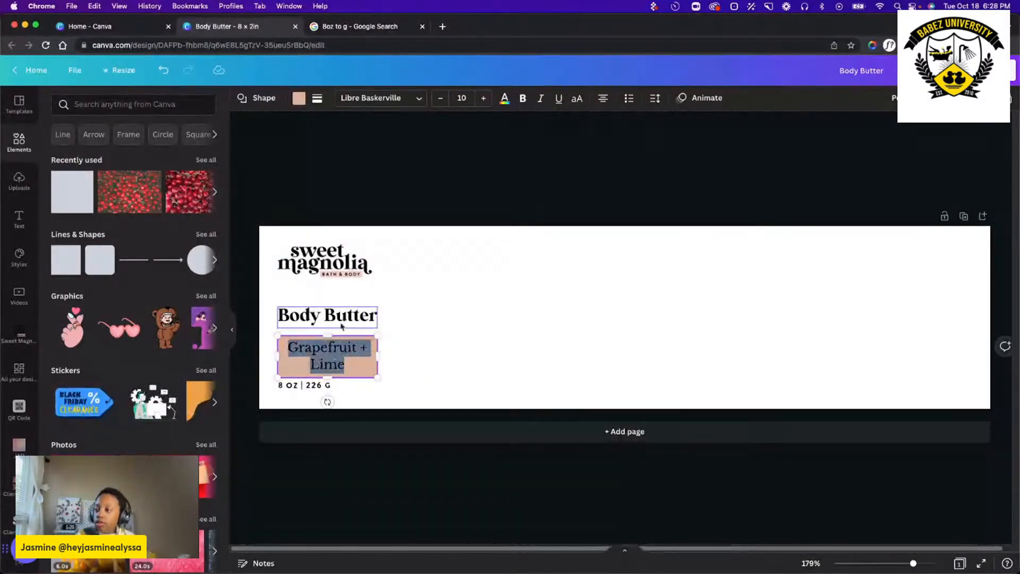
{"action": "left_click", "coordinate": [449, 102]}
{"action": "left_click", "coordinate": [460, 145]}
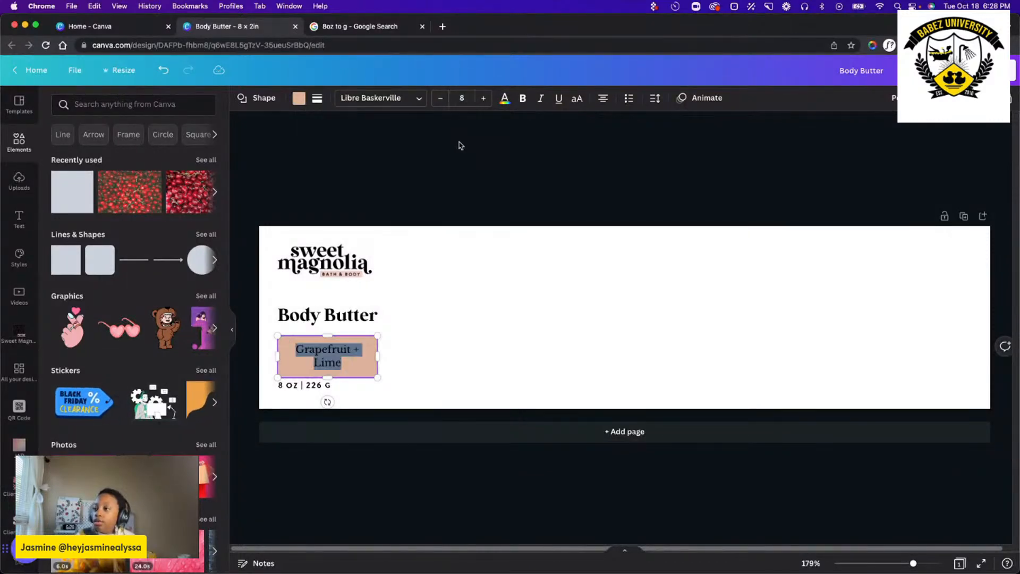
{"action": "left_click", "coordinate": [463, 100]}
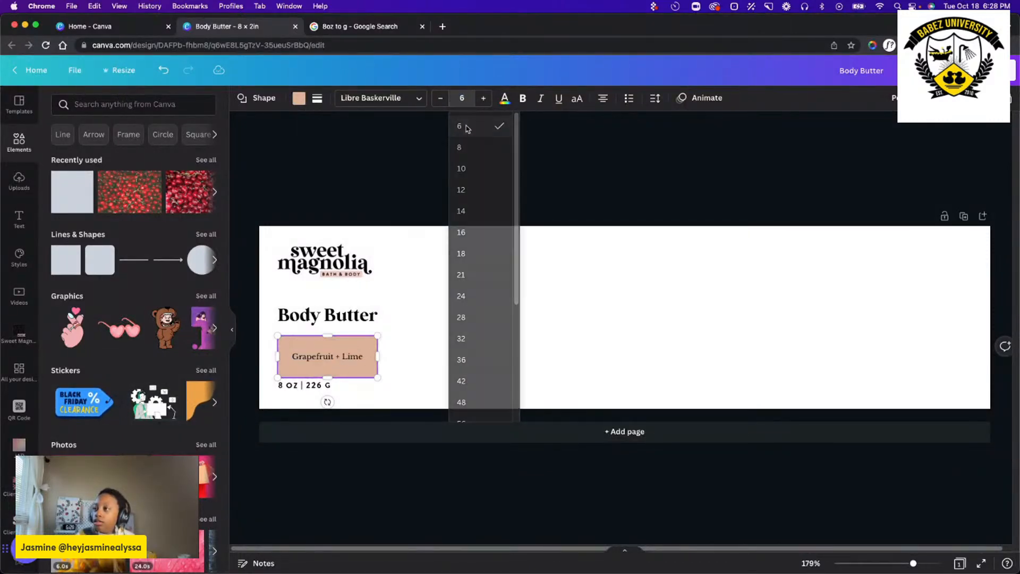
{"action": "left_click", "coordinate": [460, 126]}
{"action": "mouse_move", "coordinate": [327, 375]}
{"action": "left_mouse_down"}
{"action": "mouse_move", "coordinate": [329, 350]}
{"action": "mouse_move", "coordinate": [338, 375]}
{"action": "left_mouse_up"}
{"action": "left_click", "coordinate": [489, 343]}
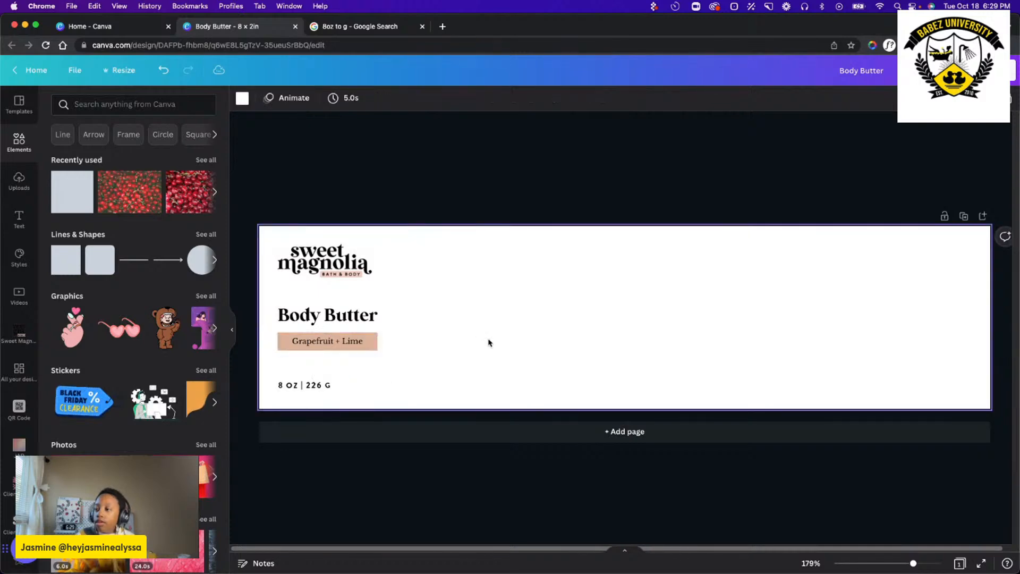
{"action": "left_click_drag", "start_coordinate": [448, 382], "coordinate": [306, 310]}
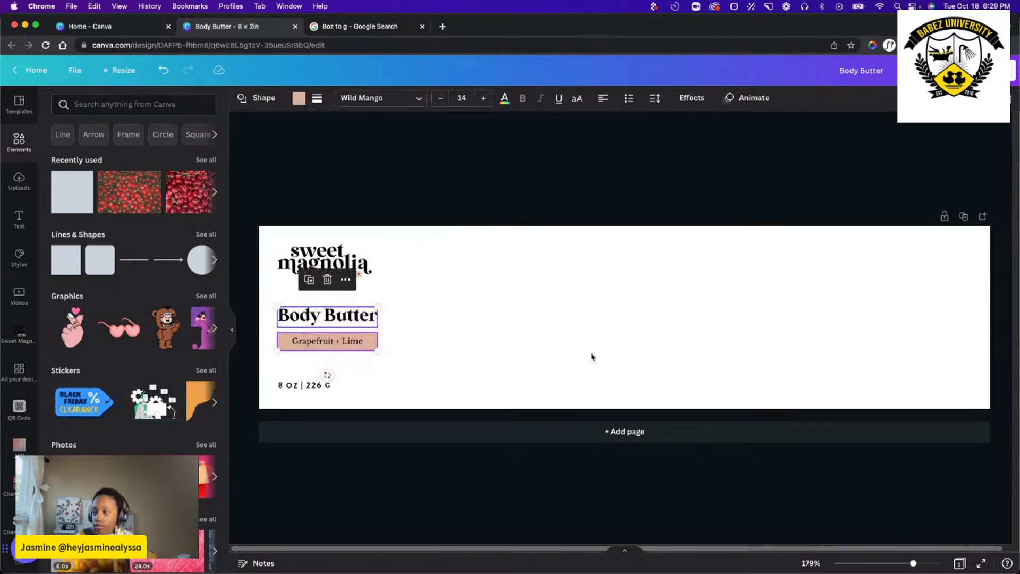
{"action": "left_click", "coordinate": [473, 371]}
{"action": "left_click_drag", "start_coordinate": [526, 362], "coordinate": [278, 317]}
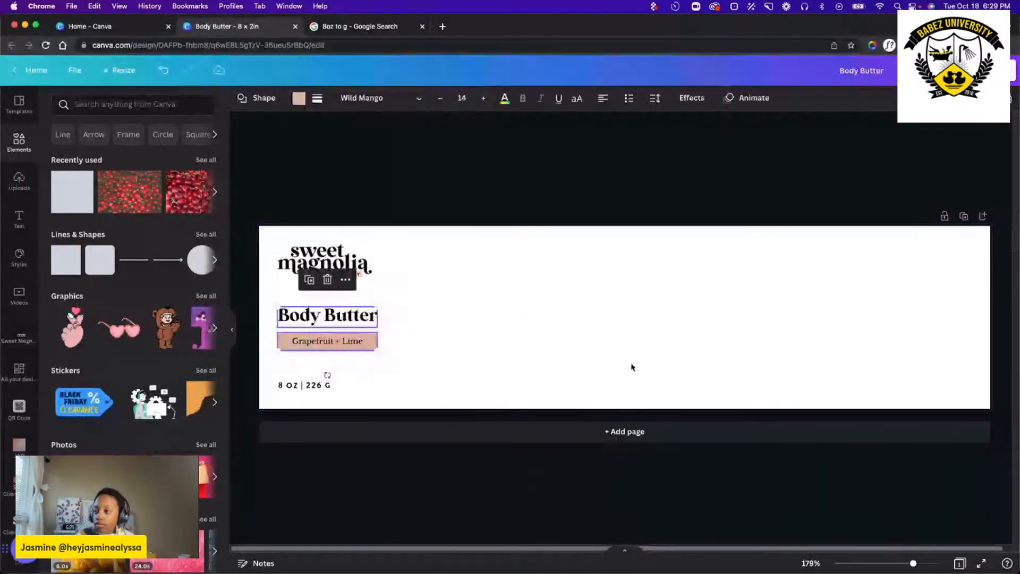
{"action": "left_click", "coordinate": [631, 365]}
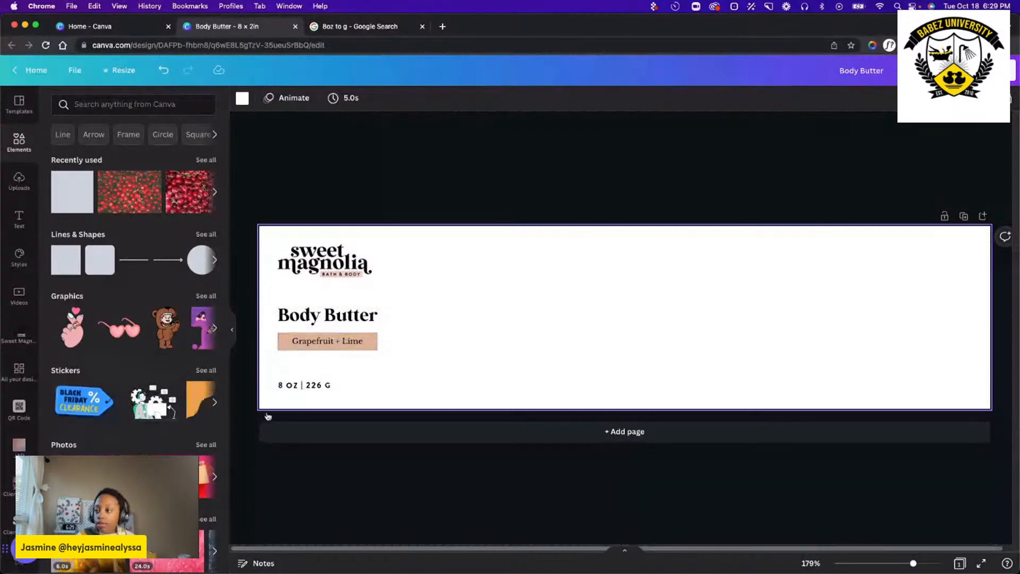
{"action": "left_click", "coordinate": [314, 385]}
{"action": "left_click_drag", "start_coordinate": [314, 385], "coordinate": [316, 384]}
{"action": "left_click", "coordinate": [490, 372]}
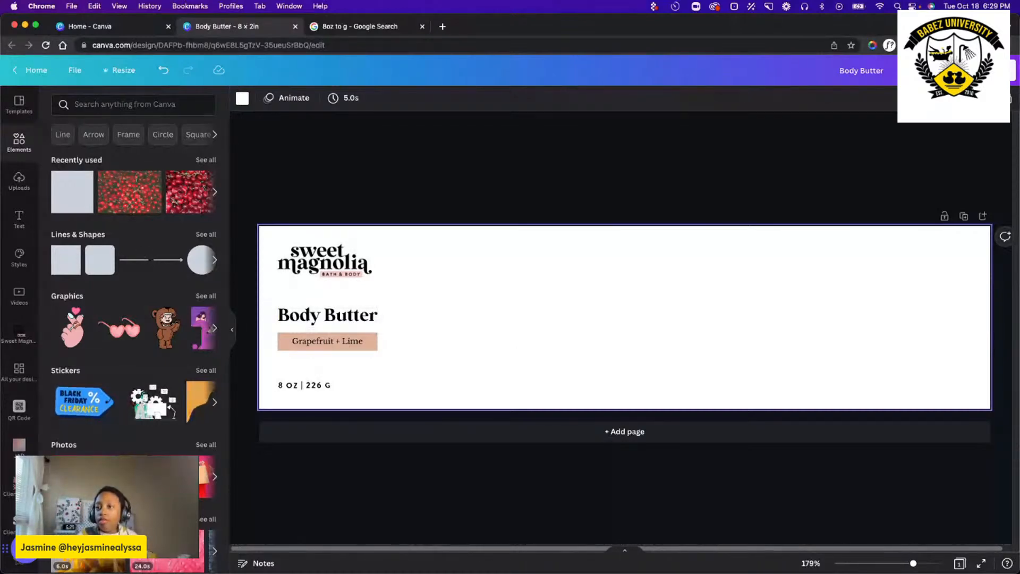
Add a subheading text box to the blank area of the label.
{"action": "left_click", "coordinate": [19, 220]}
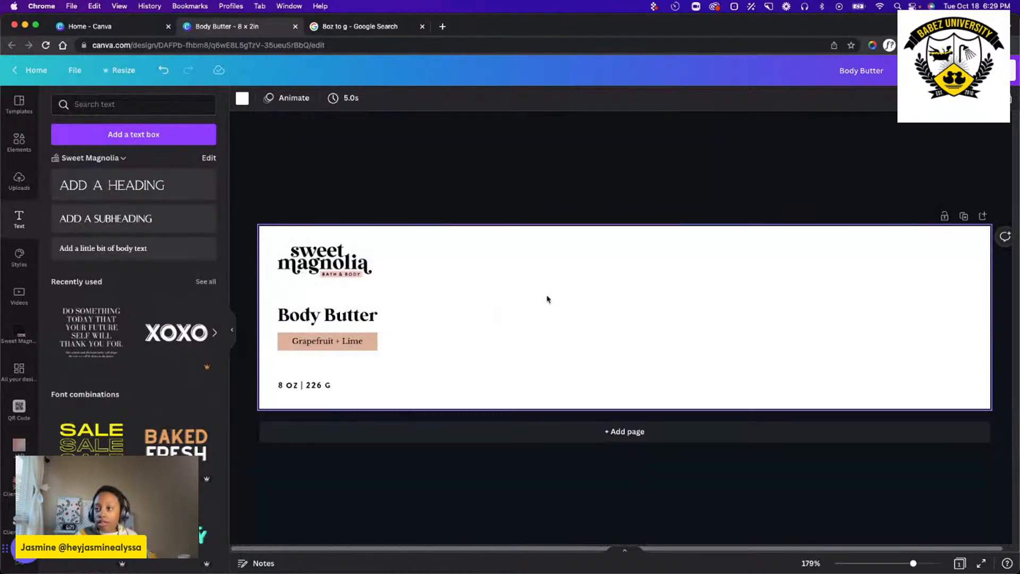
{"action": "left_click", "coordinate": [138, 110]}
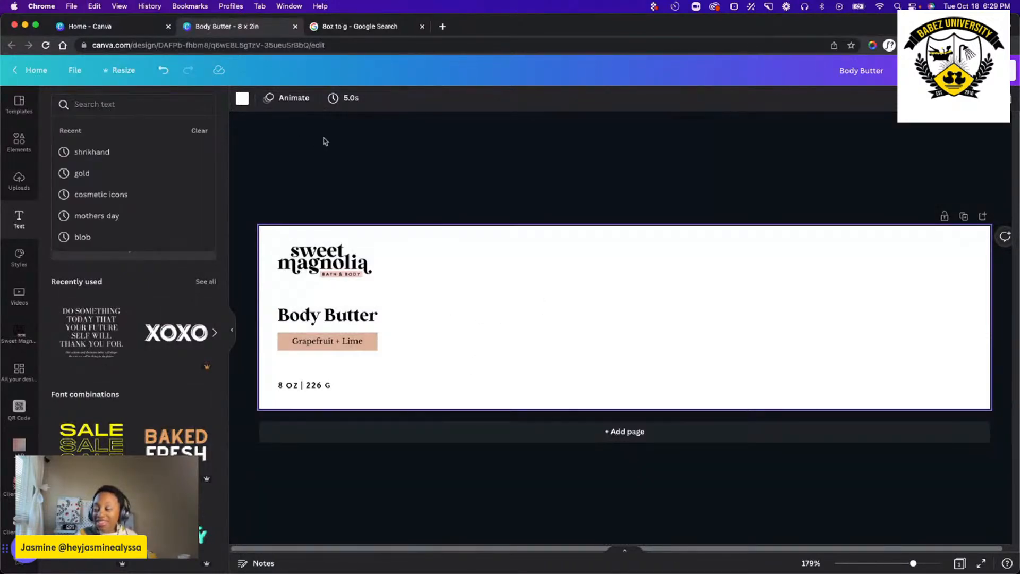
{"action": "left_click", "coordinate": [487, 312]}
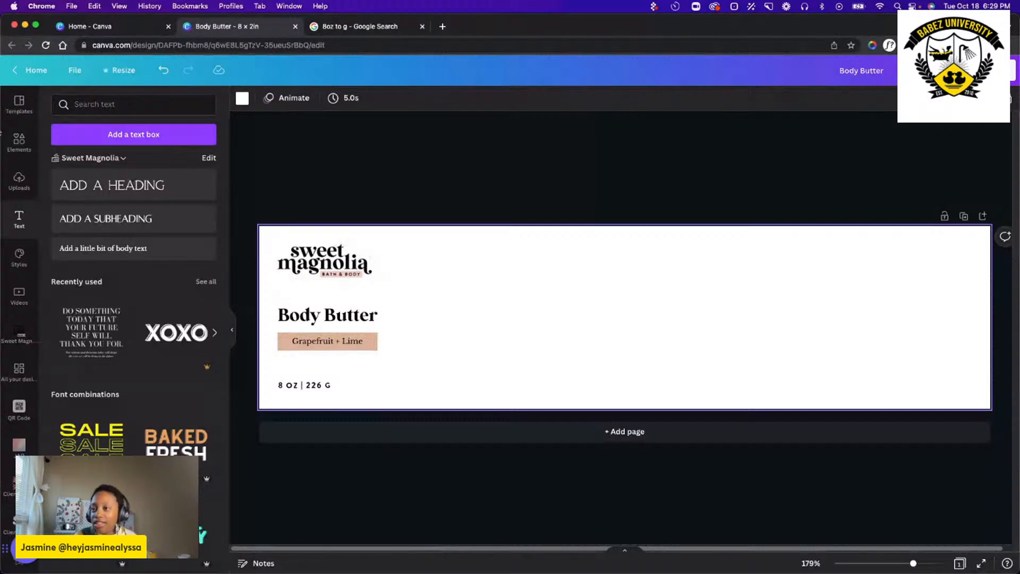
{"action": "left_click", "coordinate": [80, 219]}
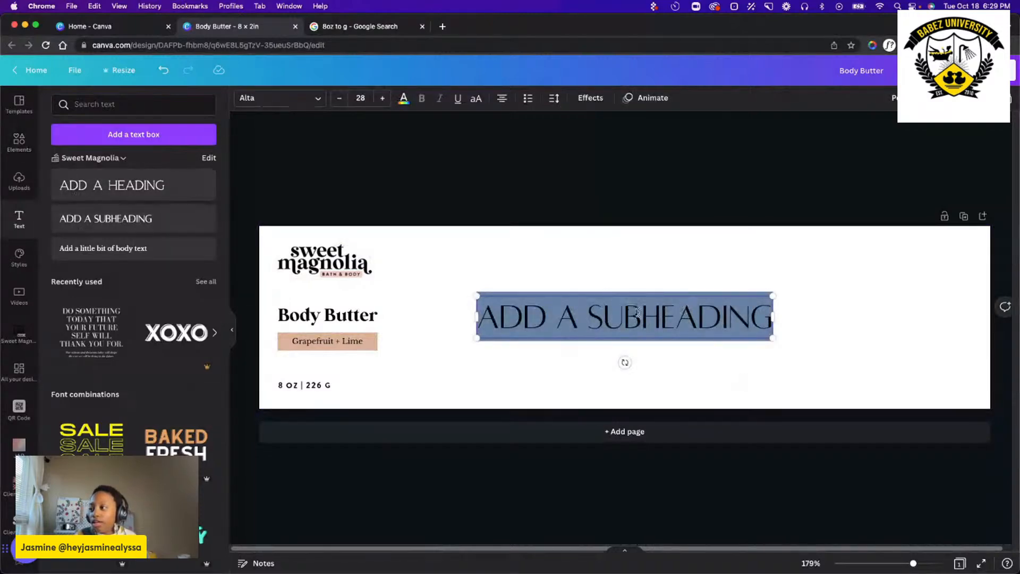
{"action": "left_click", "coordinate": [255, 98]}
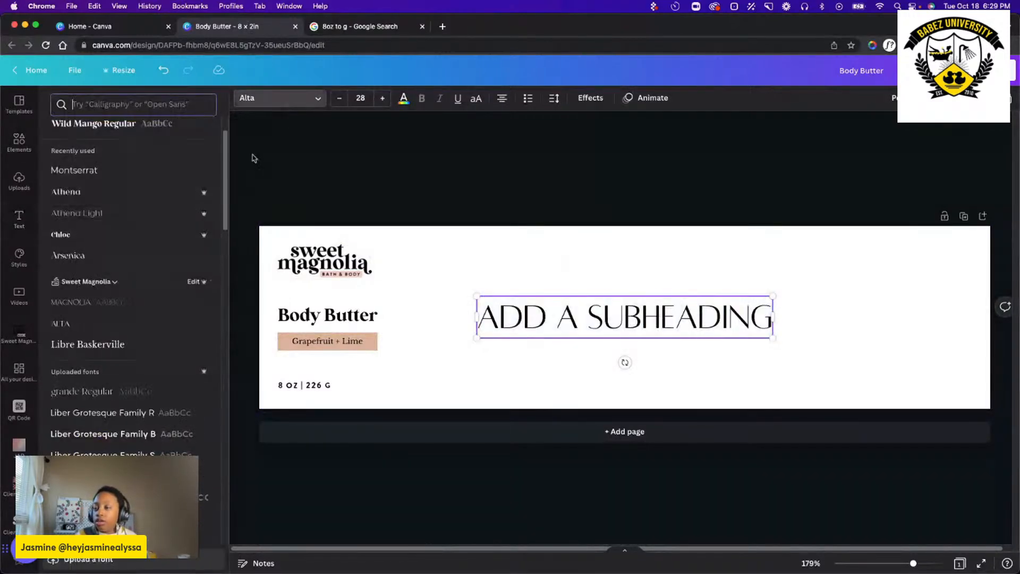
{"action": "left_click", "coordinate": [118, 105]}
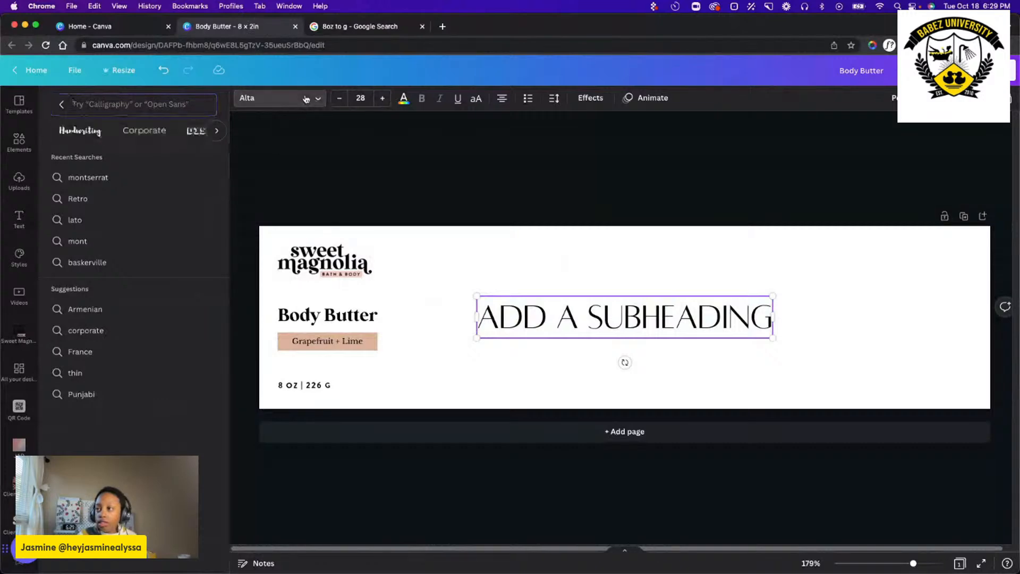
{"action": "left_click", "coordinate": [308, 100]}
{"action": "left_click", "coordinate": [98, 104]}
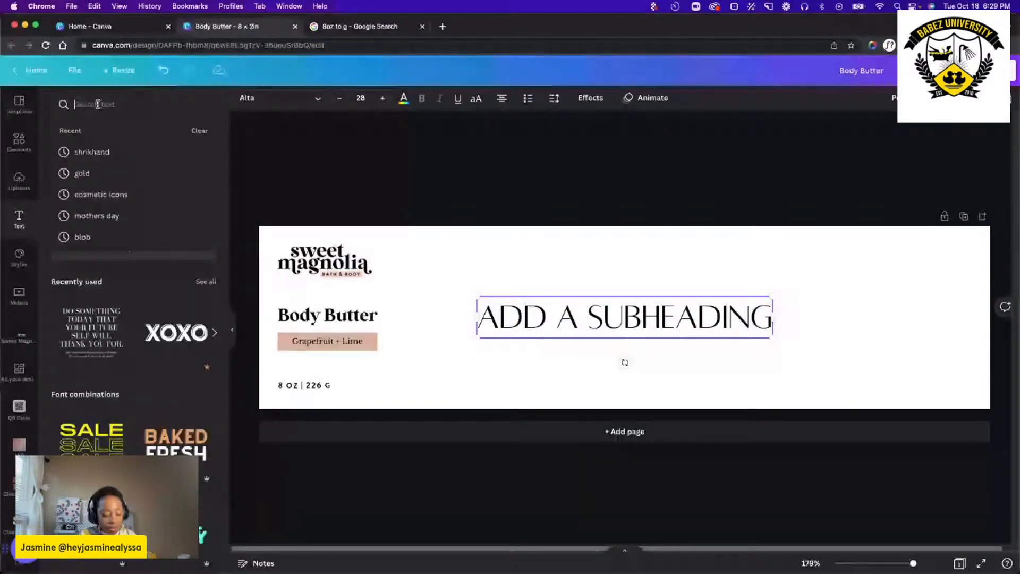
{"action": "type", "text": "script"}
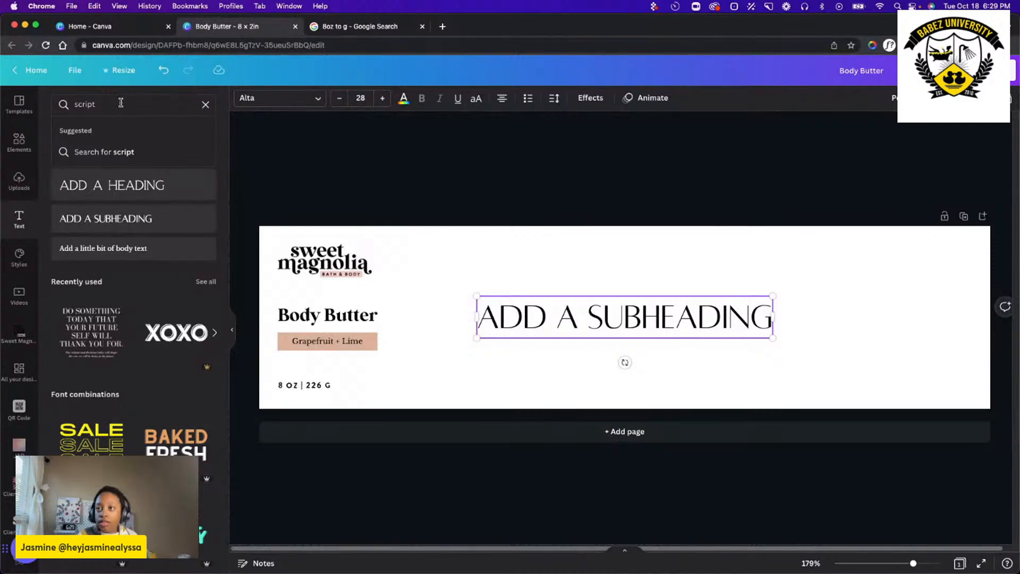
{"action": "key", "text": "Return"}
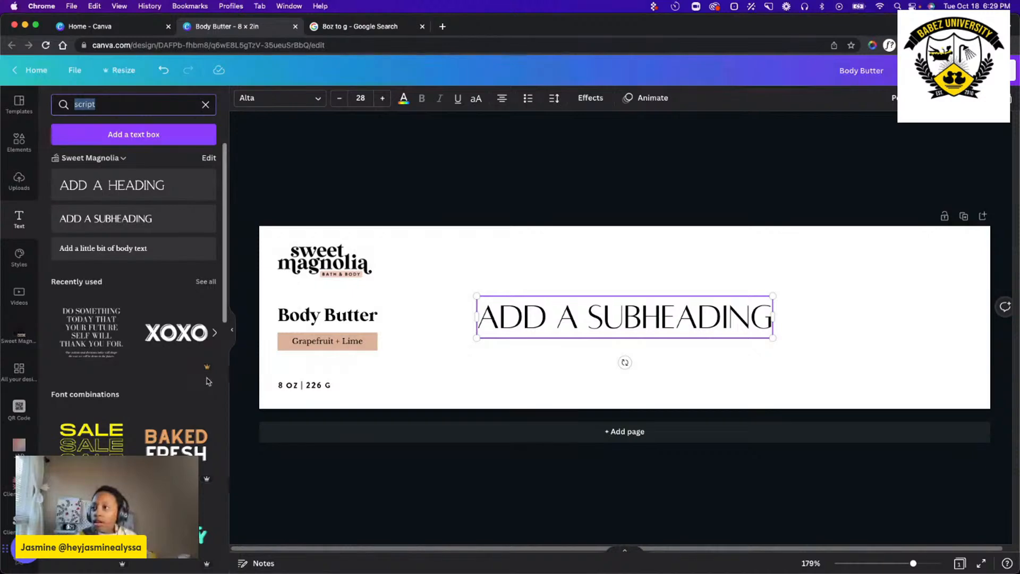
Search the fonts for "script" and set the subheading in Lovely May Script after trying Jimmy Script.
{"action": "left_click", "coordinate": [249, 104]}
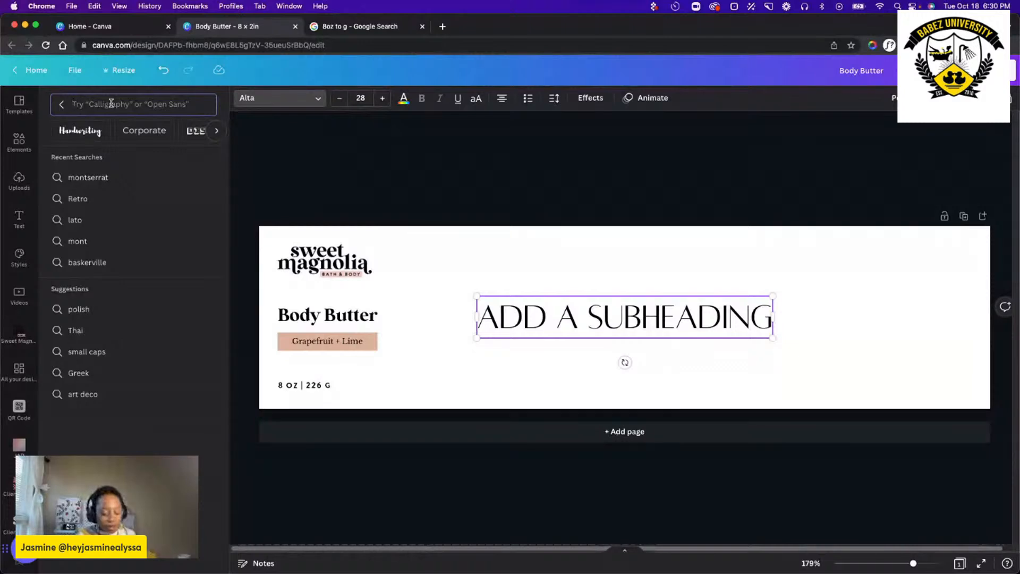
{"action": "type", "text": "scr"}
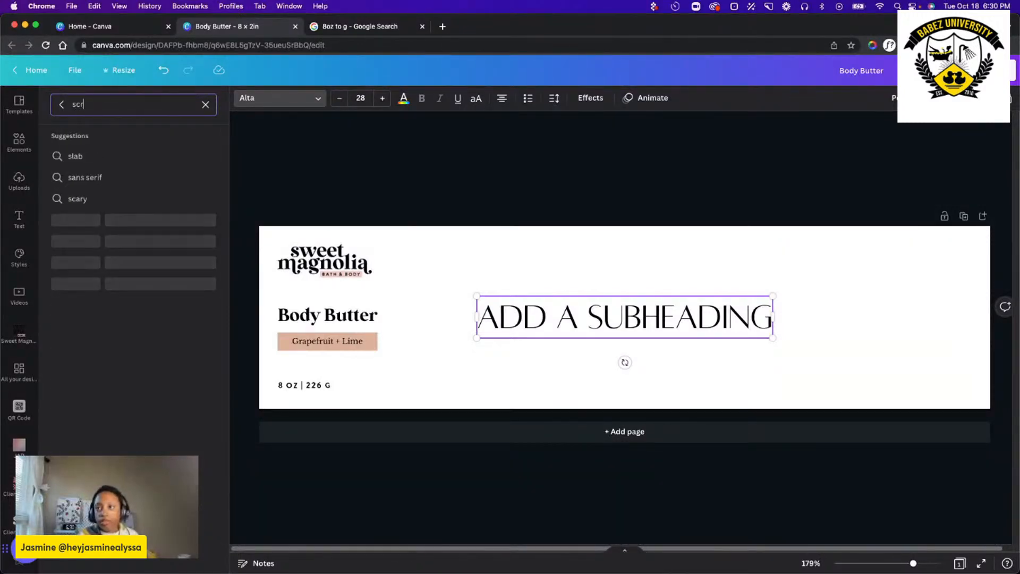
{"action": "type", "text": "ipt"}
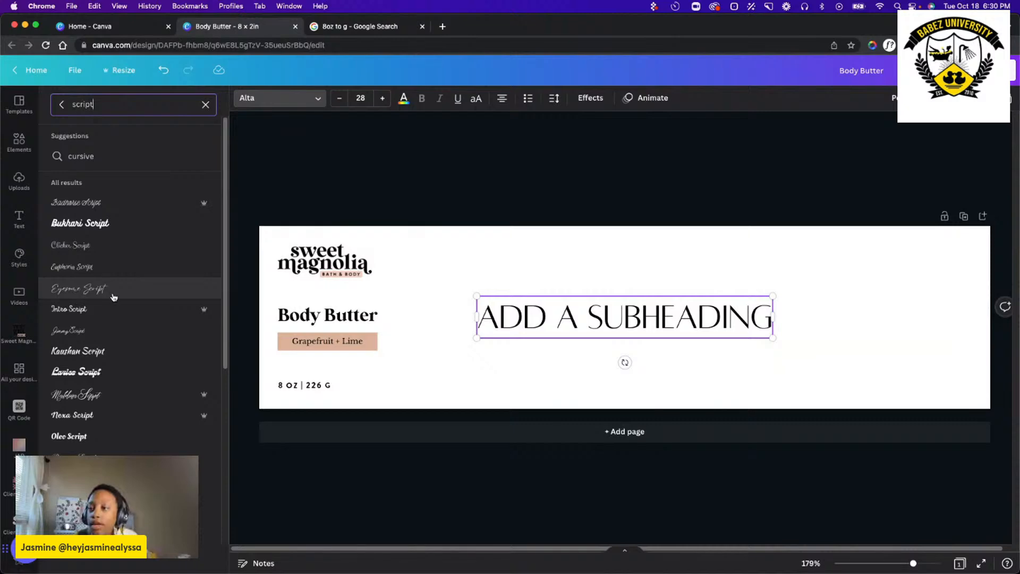
{"action": "scroll", "coordinate": [113, 297], "scroll_direction": "down", "scroll_amount": 2}
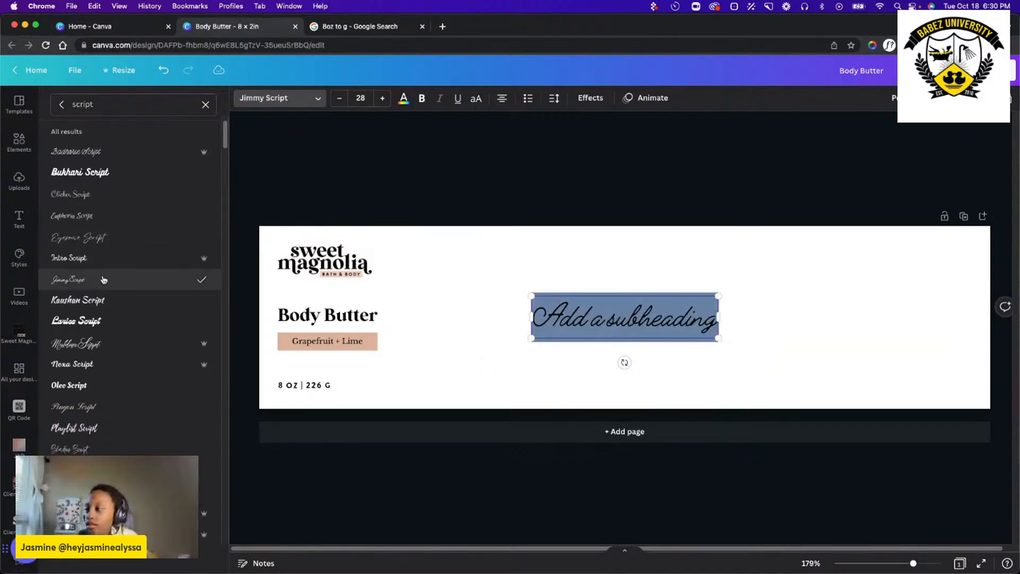
{"action": "scroll", "coordinate": [103, 342], "scroll_direction": "down", "scroll_amount": 3}
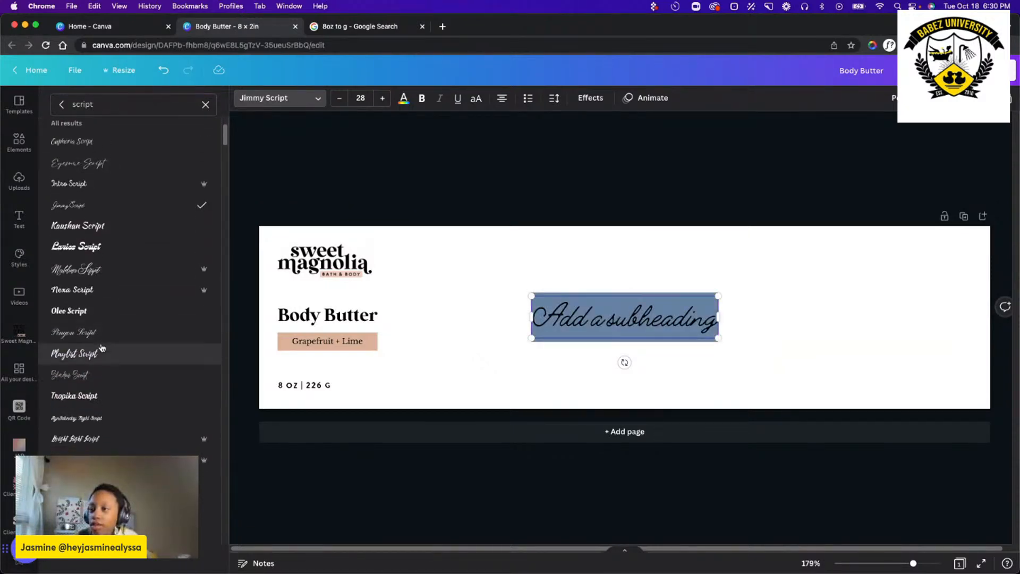
{"action": "scroll", "coordinate": [103, 342], "scroll_direction": "down", "scroll_amount": 3}
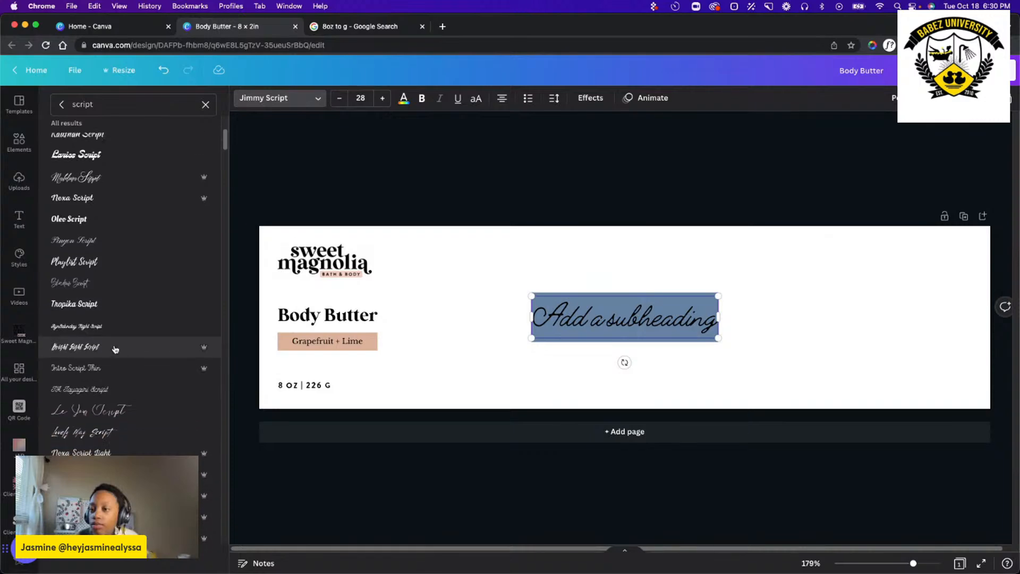
{"action": "scroll", "coordinate": [96, 249], "scroll_direction": "down", "scroll_amount": 2}
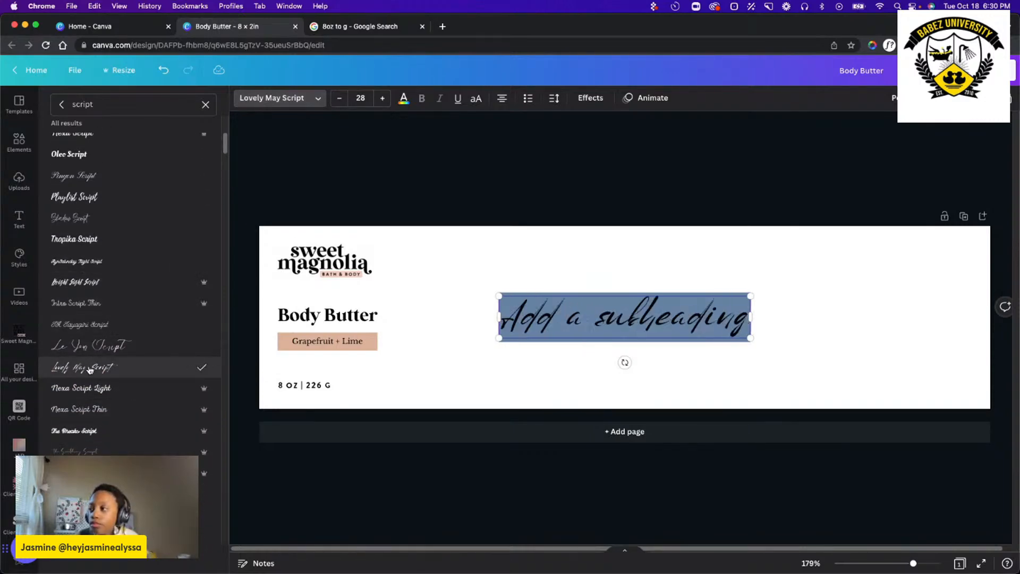
Replace the subheading's placeholder text with "Whipped".
{"action": "triple_click", "coordinate": [618, 314]}
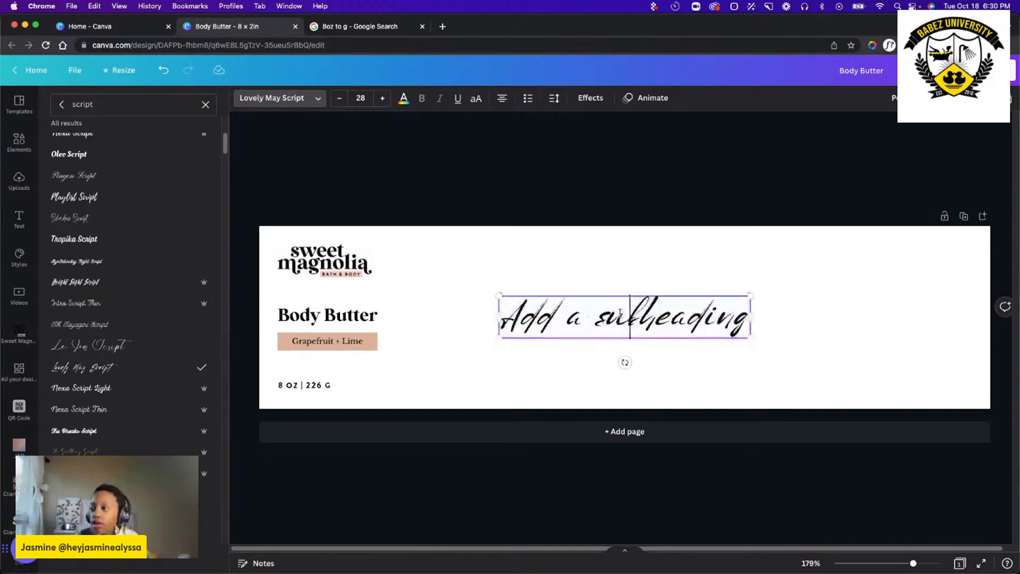
{"action": "key", "text": "BackSpace"}
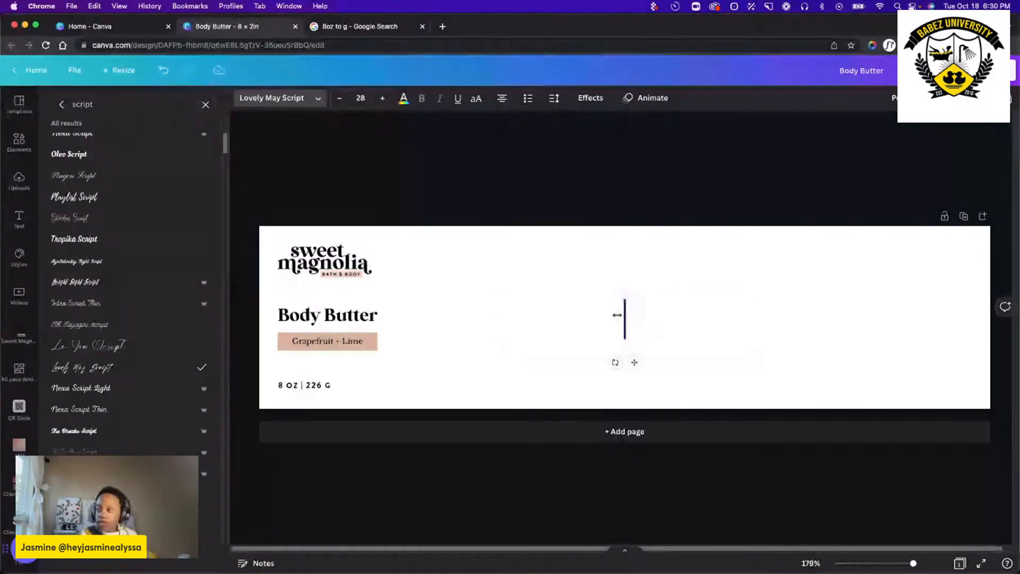
{"action": "type", "text": "Whipped"}
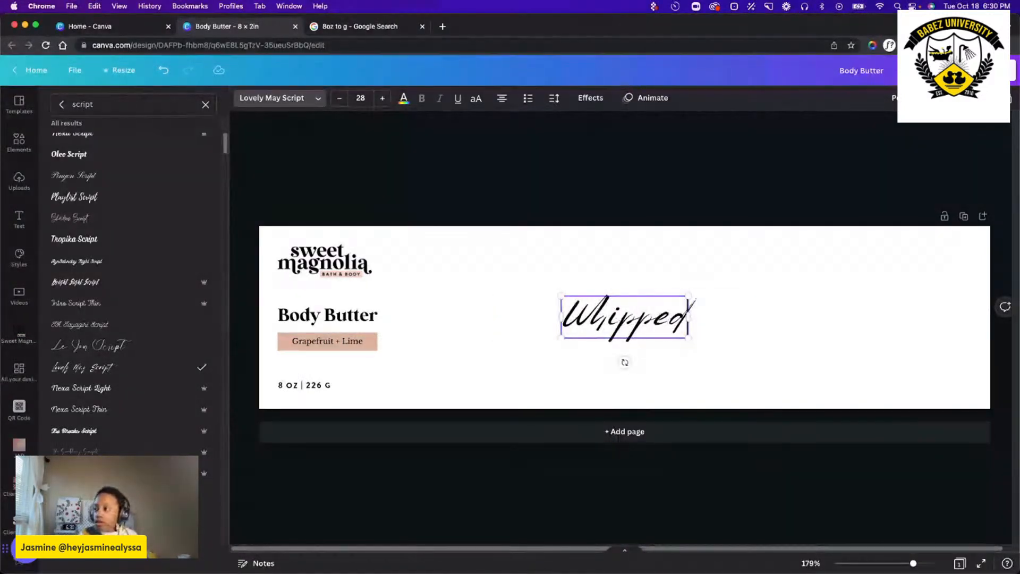
Change the font of Whipped to Scandilover Script after trying Sansterdam Script.
{"action": "double_click", "coordinate": [627, 315]}
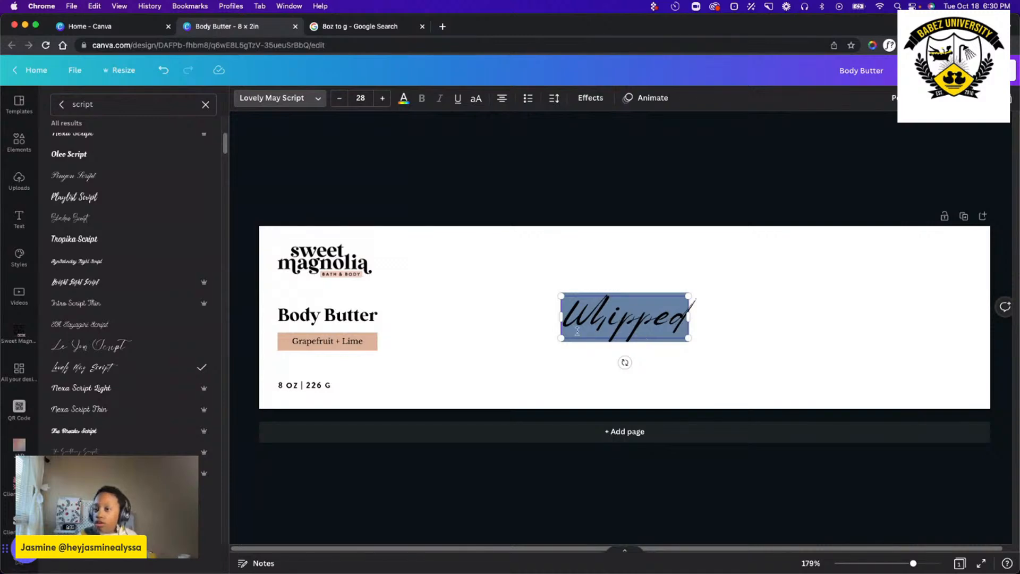
{"action": "scroll", "coordinate": [96, 415], "scroll_direction": "down", "scroll_amount": 6}
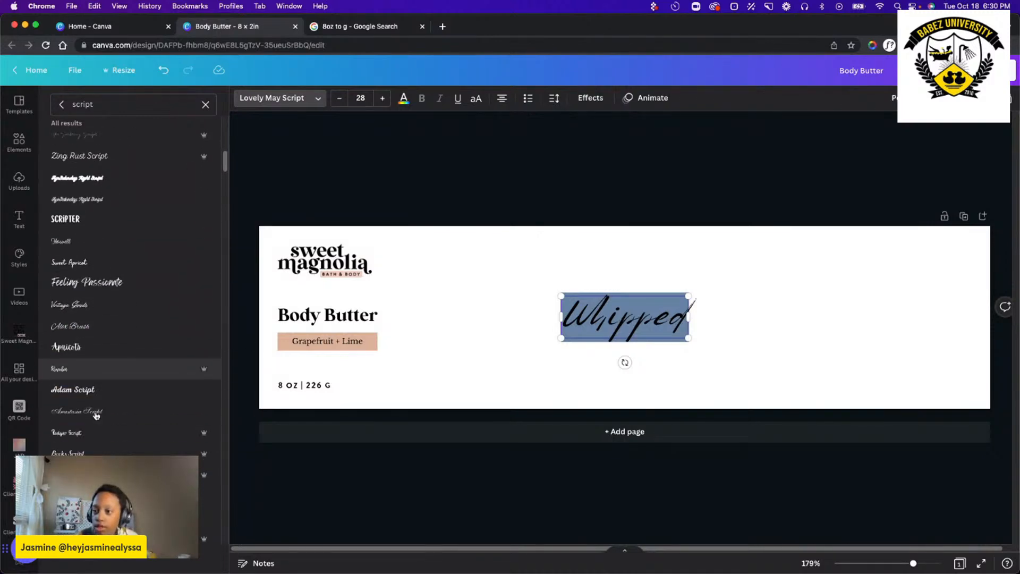
{"action": "scroll", "coordinate": [96, 415], "scroll_direction": "down", "scroll_amount": 2}
{"action": "scroll", "coordinate": [91, 383], "scroll_direction": "down", "scroll_amount": 9}
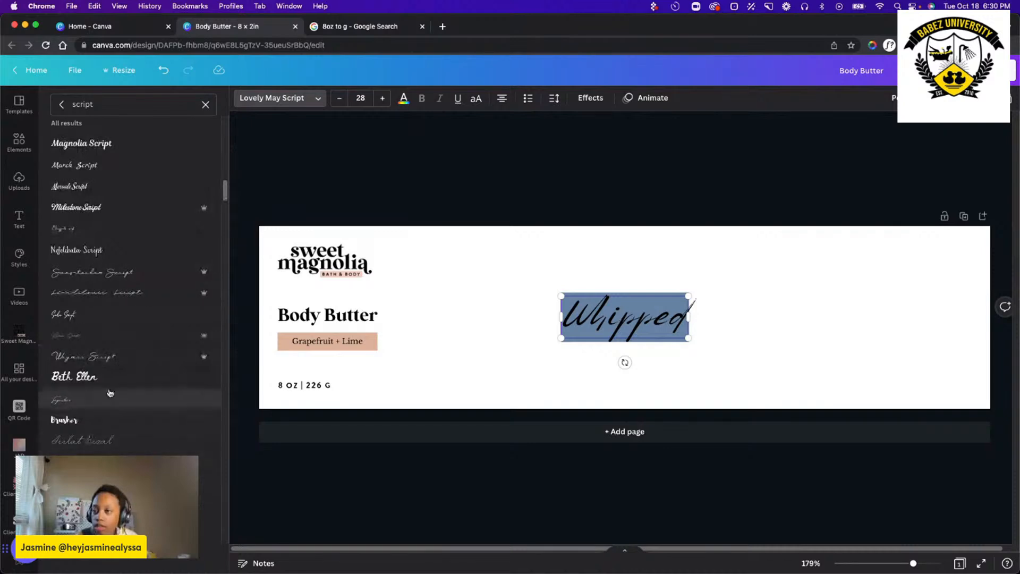
{"action": "left_click", "coordinate": [97, 272]}
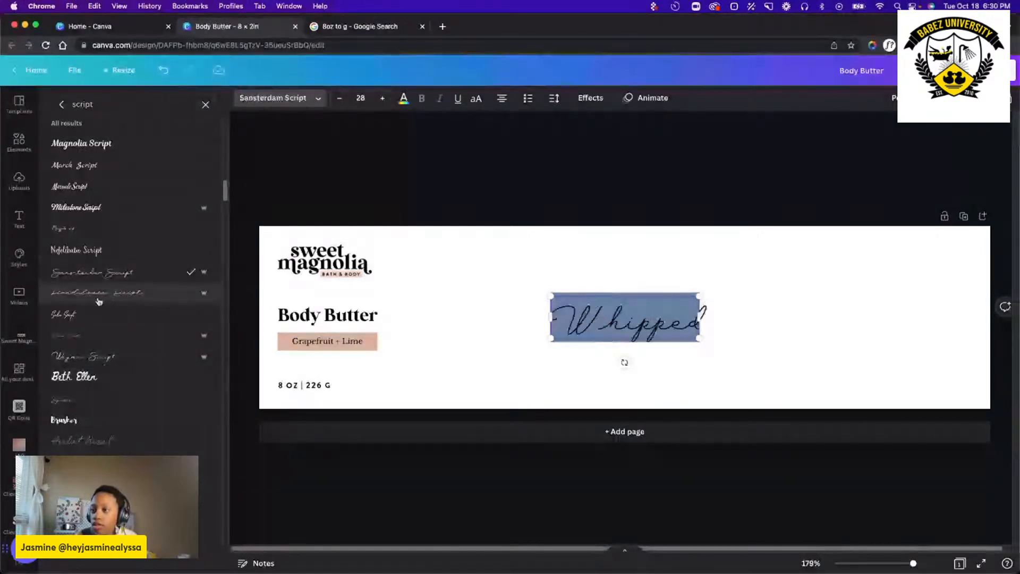
{"action": "left_click", "coordinate": [95, 292]}
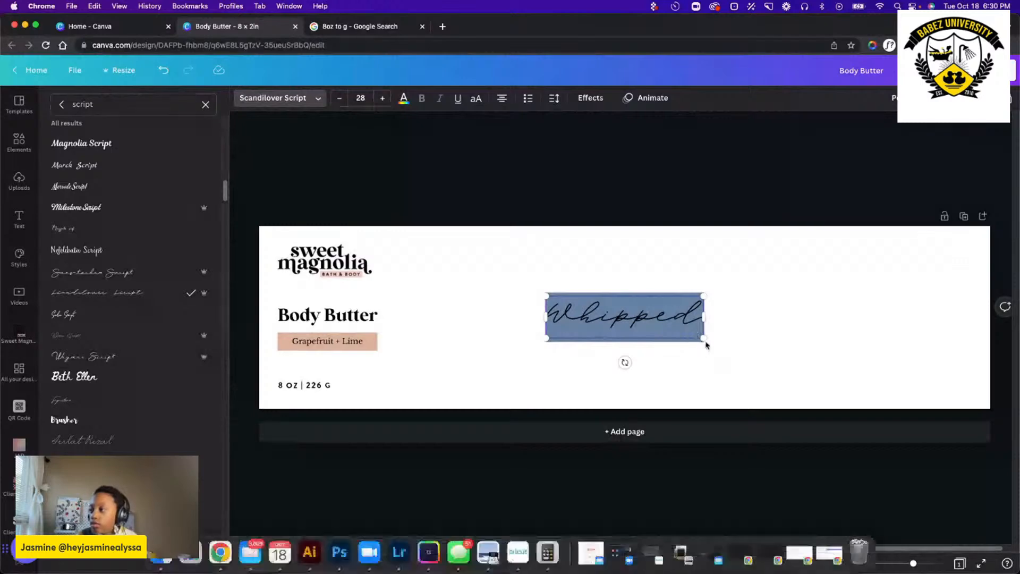
Shrink the Whipped text and place it directly above Body Butter, aligned with the left margin.
{"action": "left_click_drag", "start_coordinate": [704, 339], "coordinate": [326, 340]}
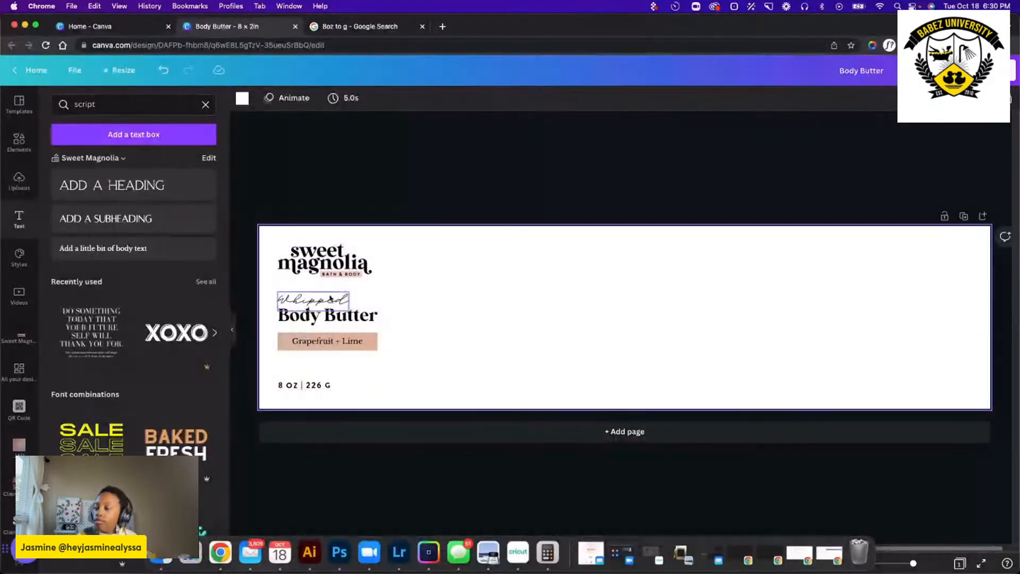
{"action": "left_click", "coordinate": [313, 300]}
{"action": "left_click_drag", "start_coordinate": [321, 338], "coordinate": [321, 338]}
{"action": "left_click", "coordinate": [503, 344]}
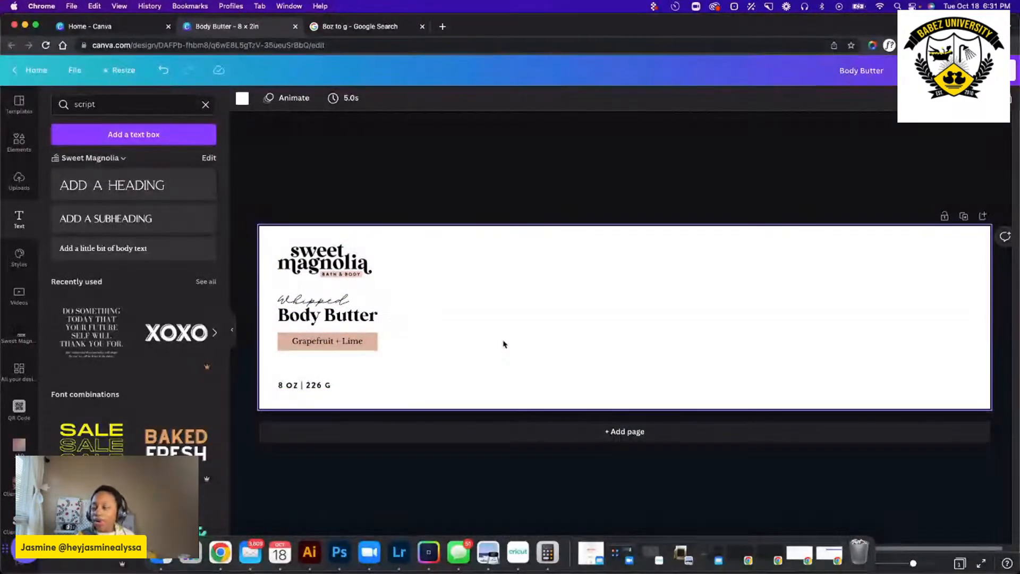
Move Whipped, Body Butter and the Grapefruit + Lime rectangle down together, spaced evenly between the logo and the net weight.
{"action": "left_click_drag", "start_coordinate": [445, 352], "coordinate": [313, 309]}
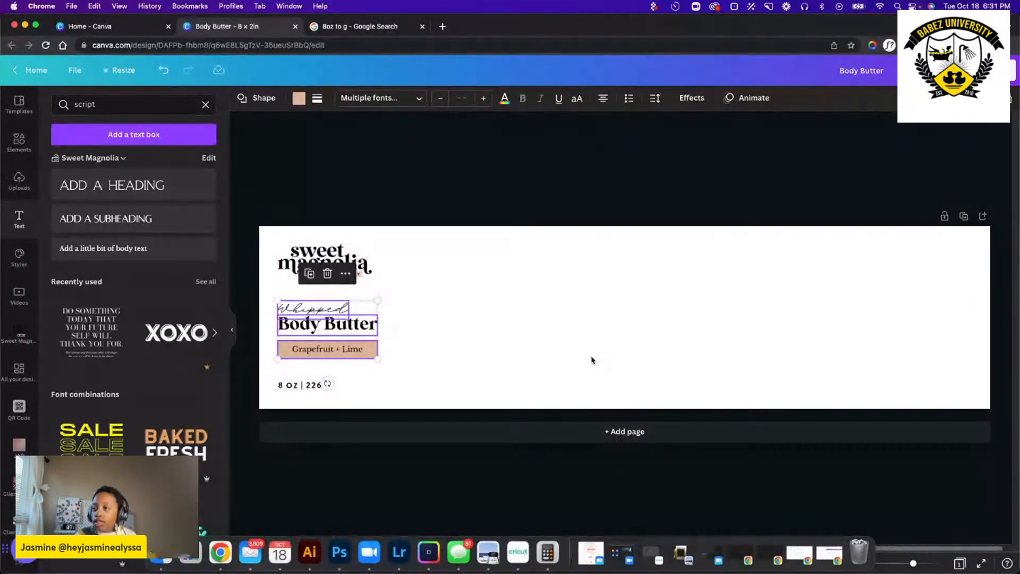
{"action": "left_click", "coordinate": [486, 331]}
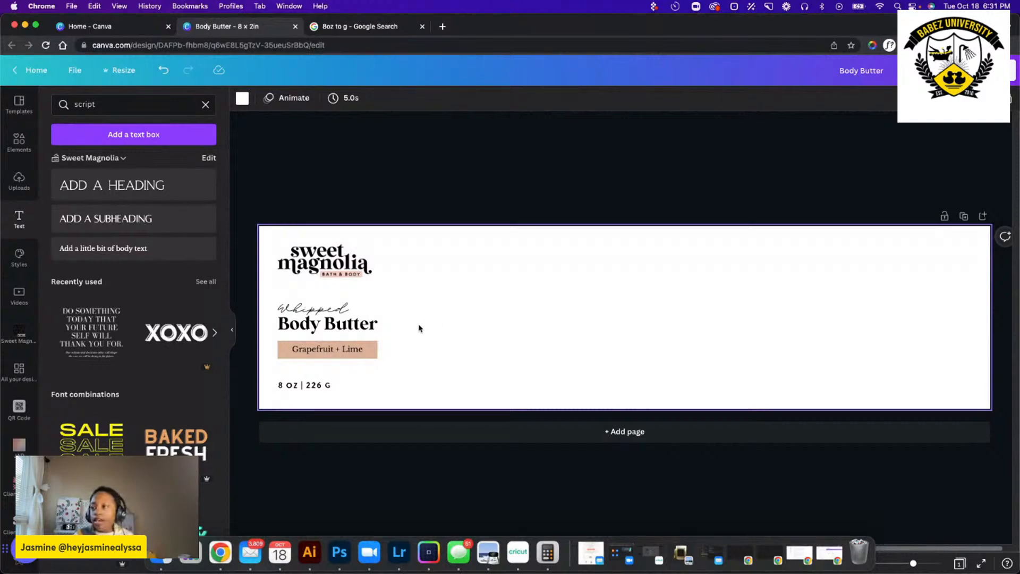
{"action": "left_click_drag", "start_coordinate": [414, 380], "coordinate": [274, 299]}
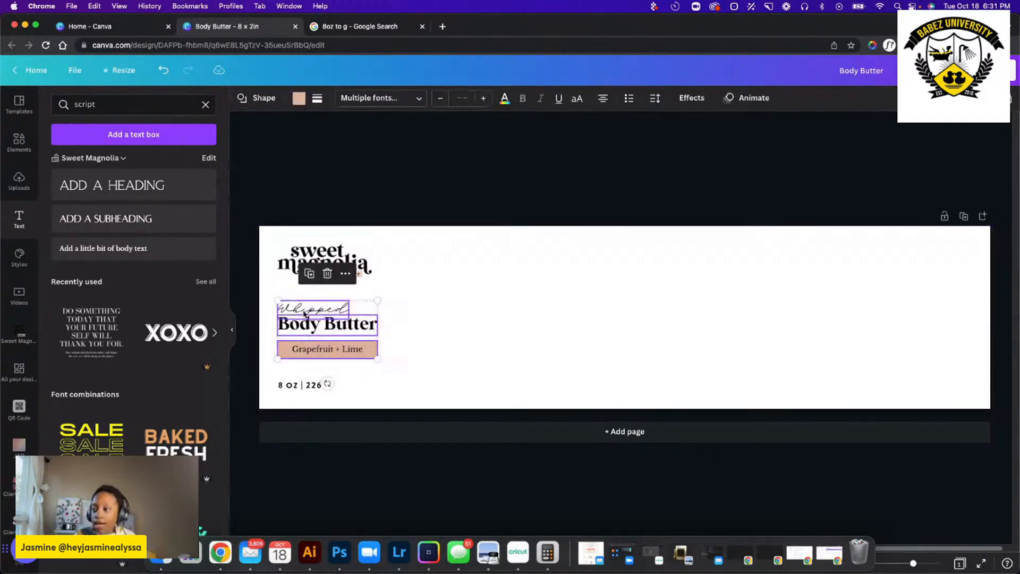
{"action": "left_click", "coordinate": [490, 318]}
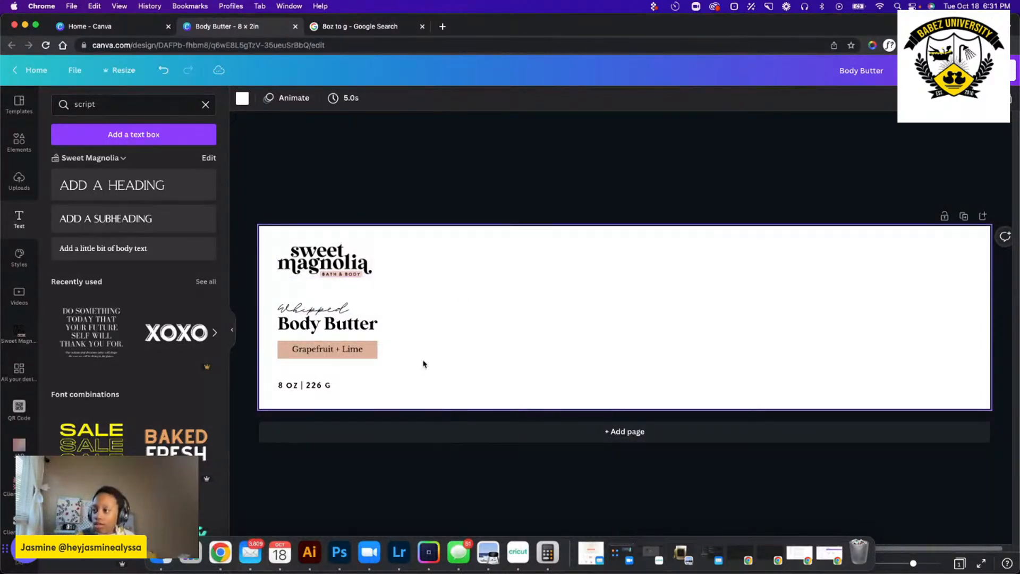
{"action": "left_click_drag", "start_coordinate": [417, 368], "coordinate": [298, 304]}
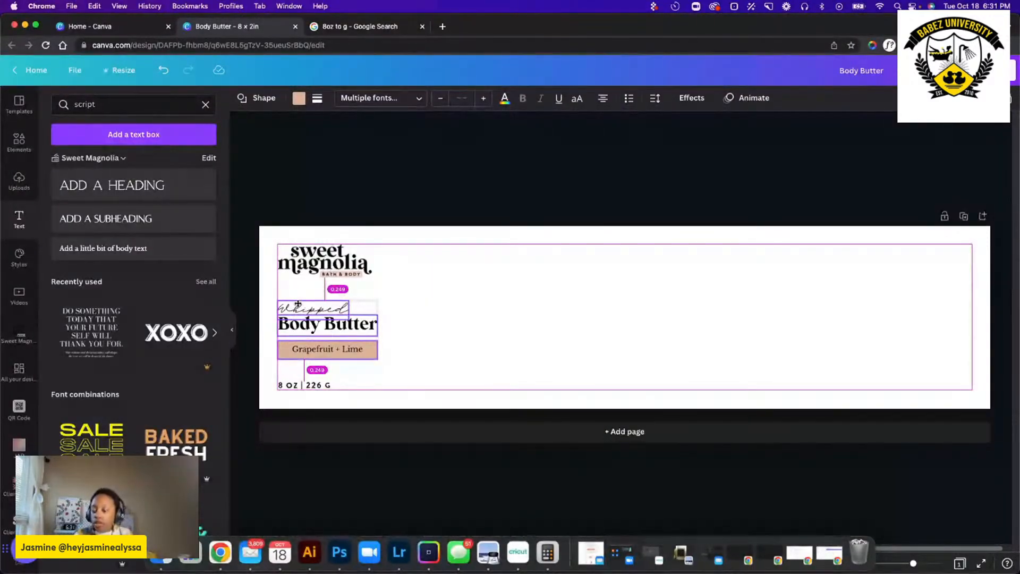
{"action": "left_click", "coordinate": [298, 305]}
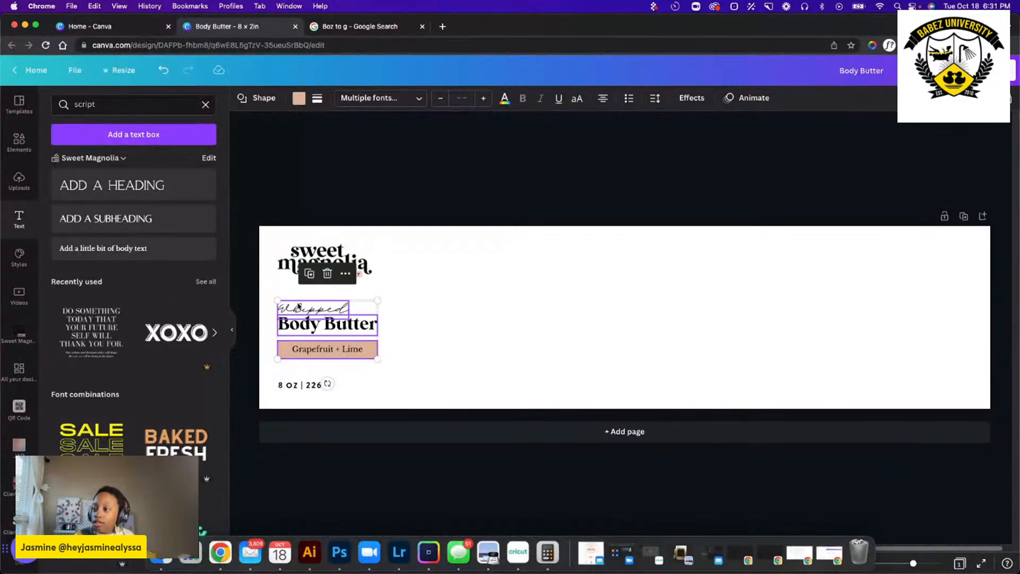
{"action": "left_click", "coordinate": [573, 344]}
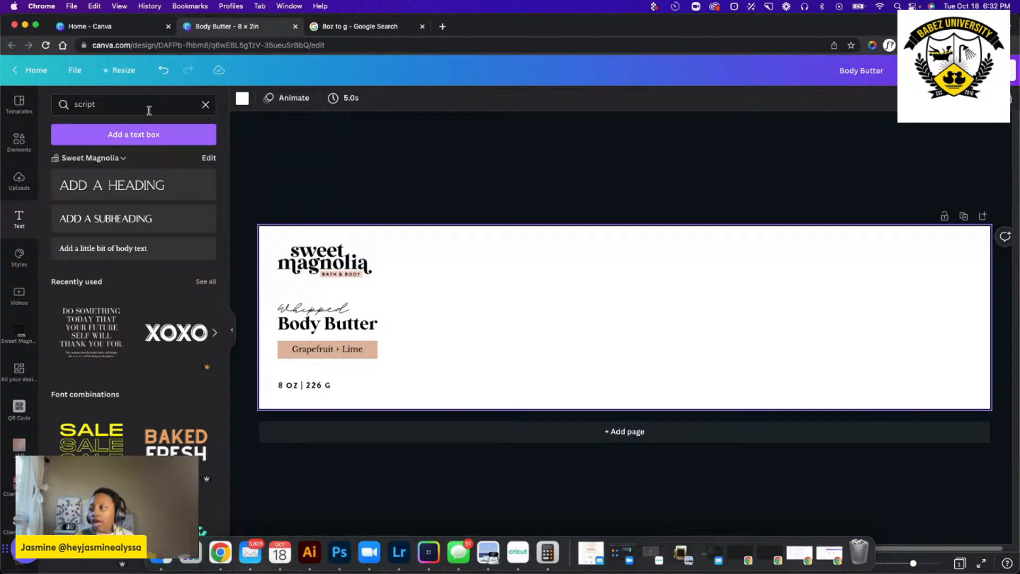
Add a body text box to the label and change its font to Montserrat.
{"action": "left_click", "coordinate": [103, 248]}
{"action": "left_click", "coordinate": [665, 315]}
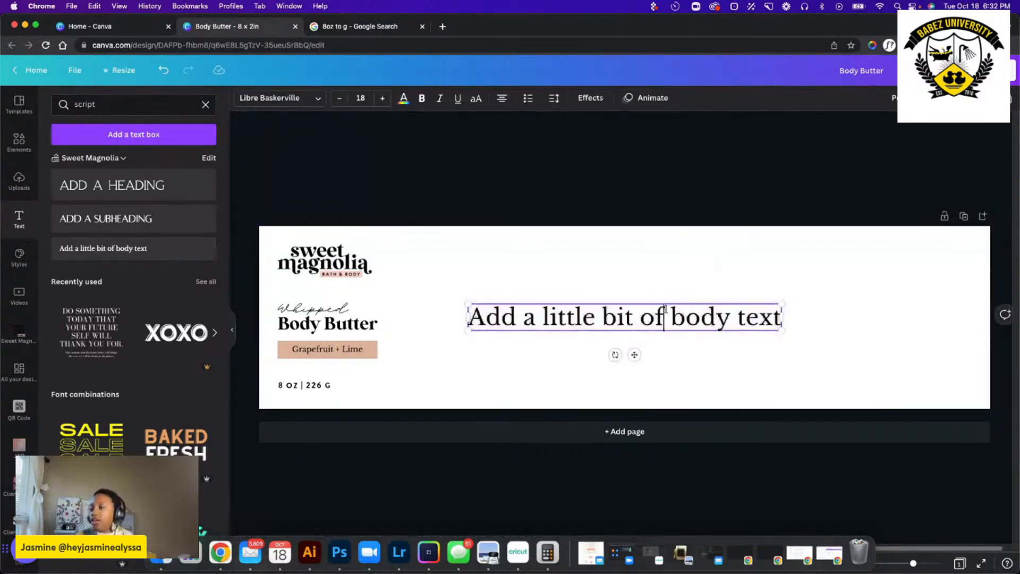
{"action": "triple_click", "coordinate": [665, 309]}
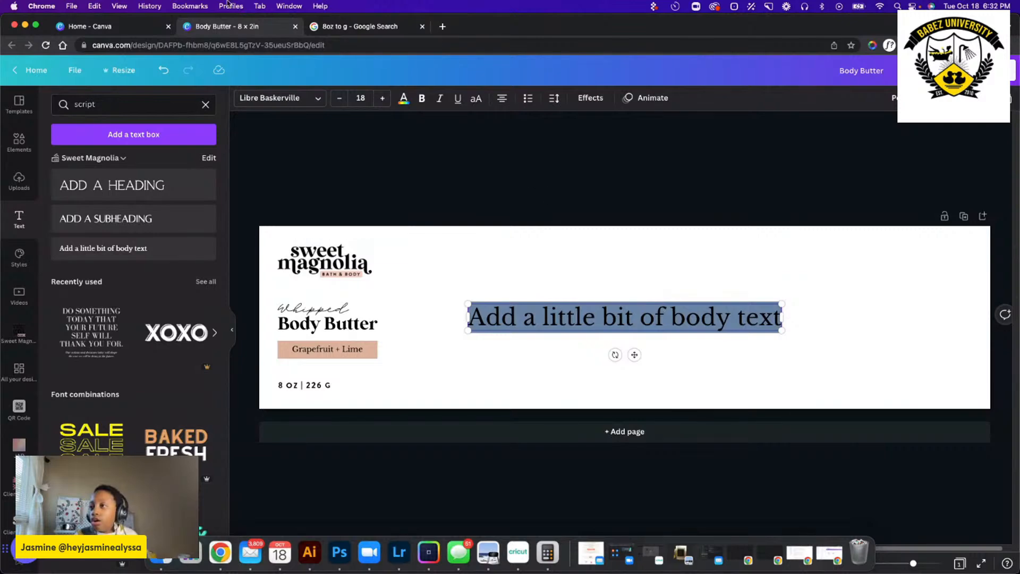
{"action": "left_click", "coordinate": [285, 98]}
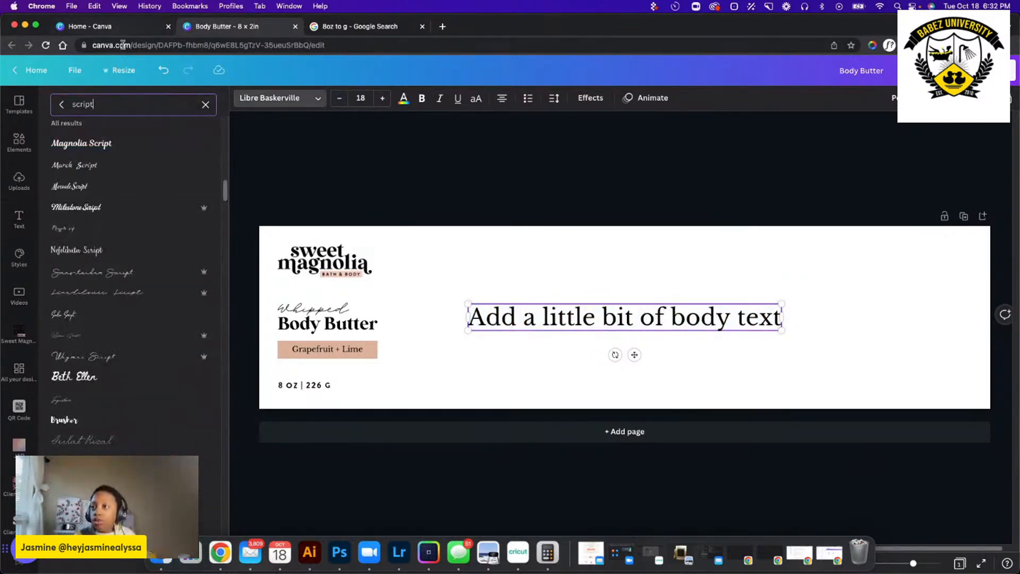
{"action": "left_click", "coordinate": [205, 105]}
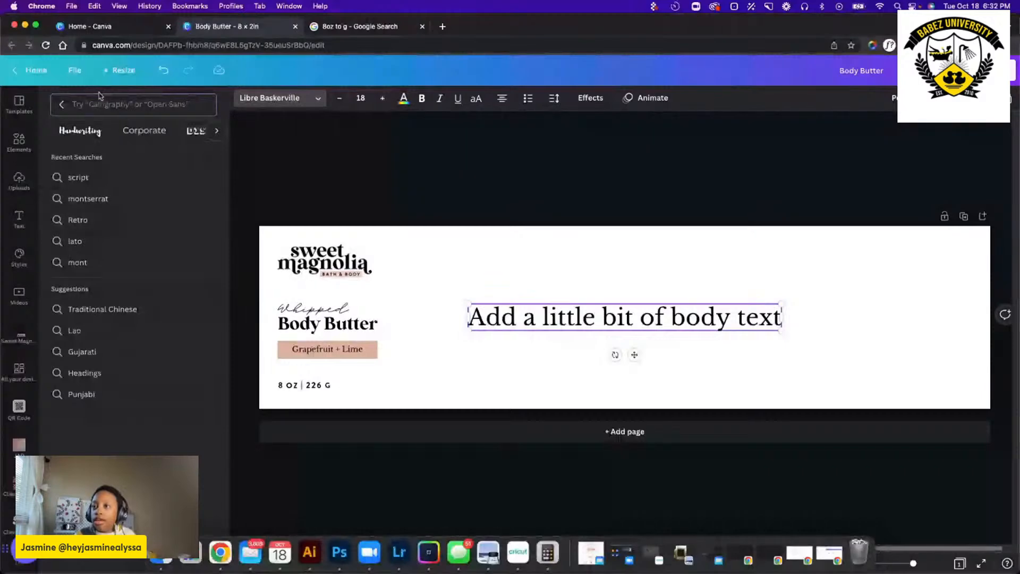
{"action": "left_click", "coordinate": [171, 198]}
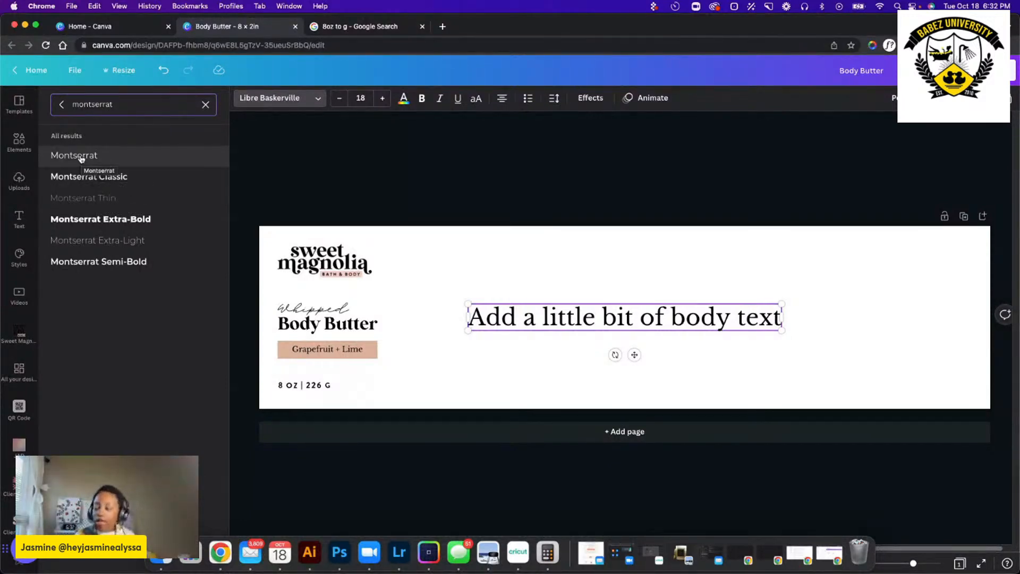
{"action": "left_click", "coordinate": [80, 156]}
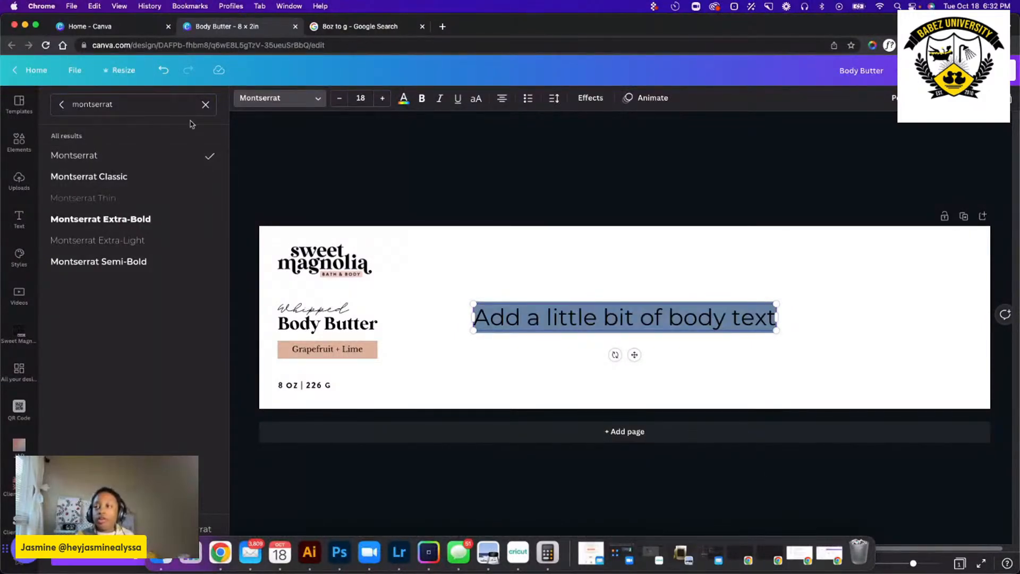
Set the font size of the body text to 6.
{"action": "triple_click", "coordinate": [605, 312]}
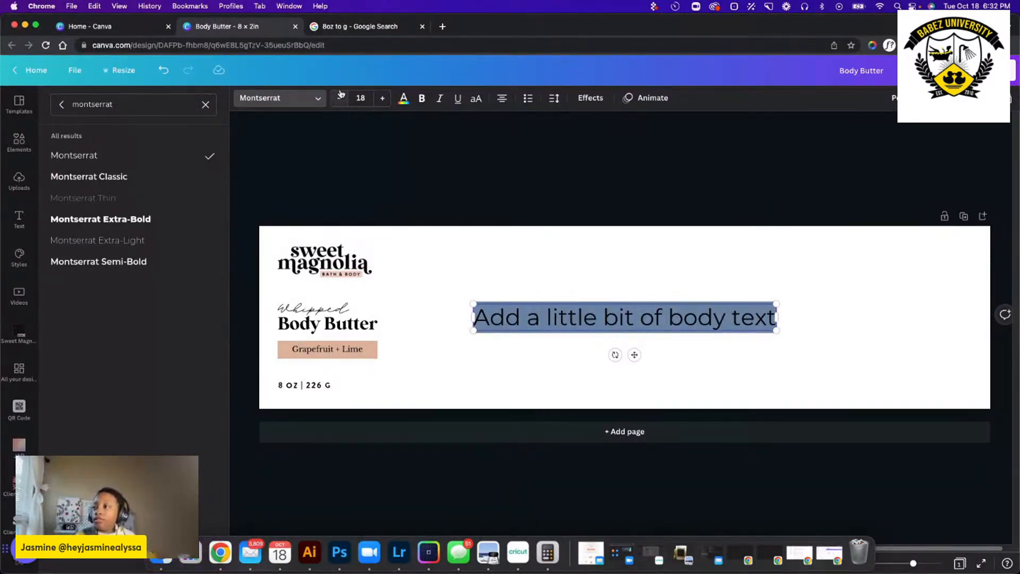
{"action": "left_click", "coordinate": [360, 98]}
{"action": "left_click", "coordinate": [371, 128]}
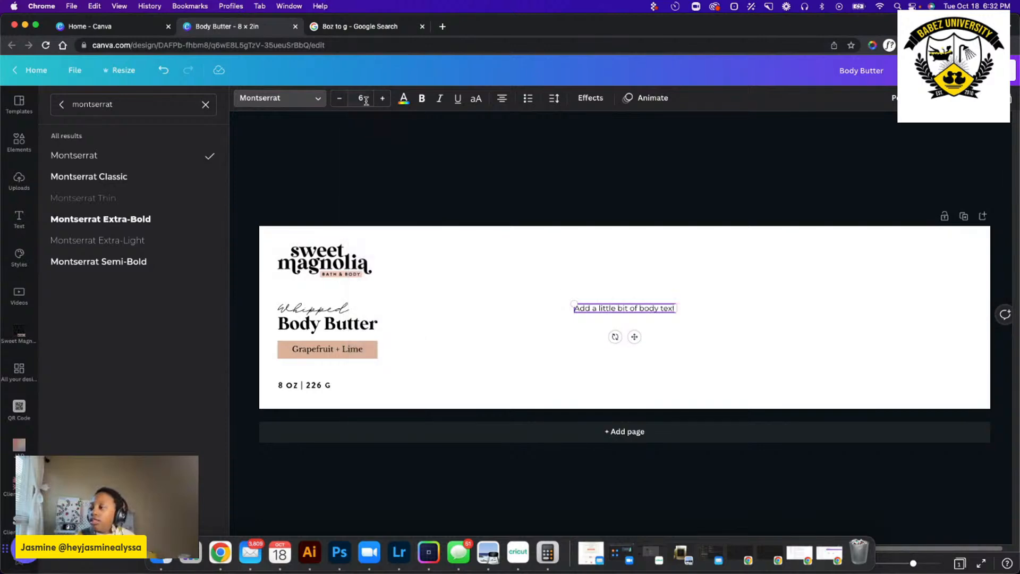
Replace the body placeholder with "Grapefruit and lime is a energizing blend that is sure to wake you up in the morning!".
{"action": "triple_click", "coordinate": [619, 307]}
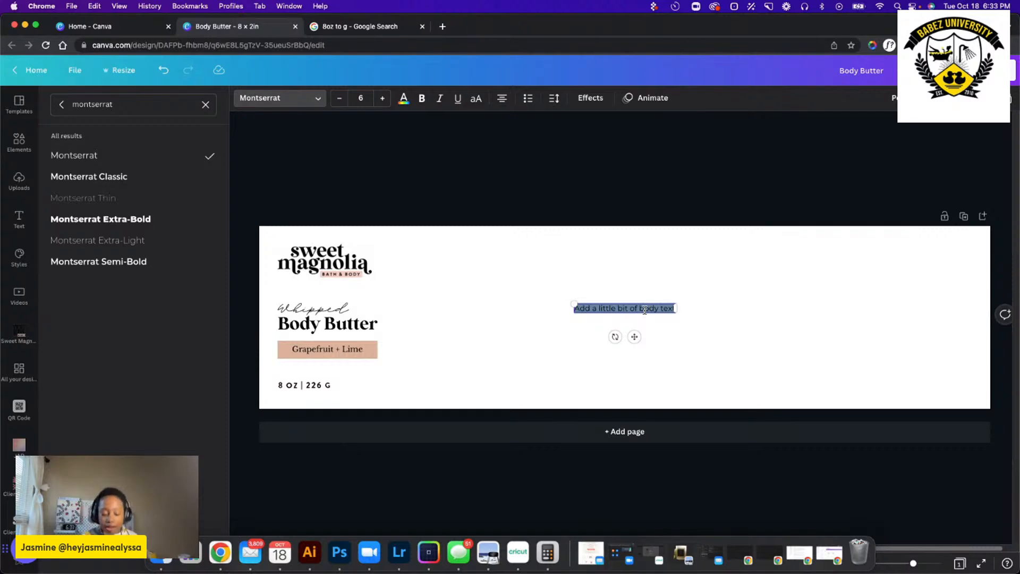
{"action": "type", "text": "G"}
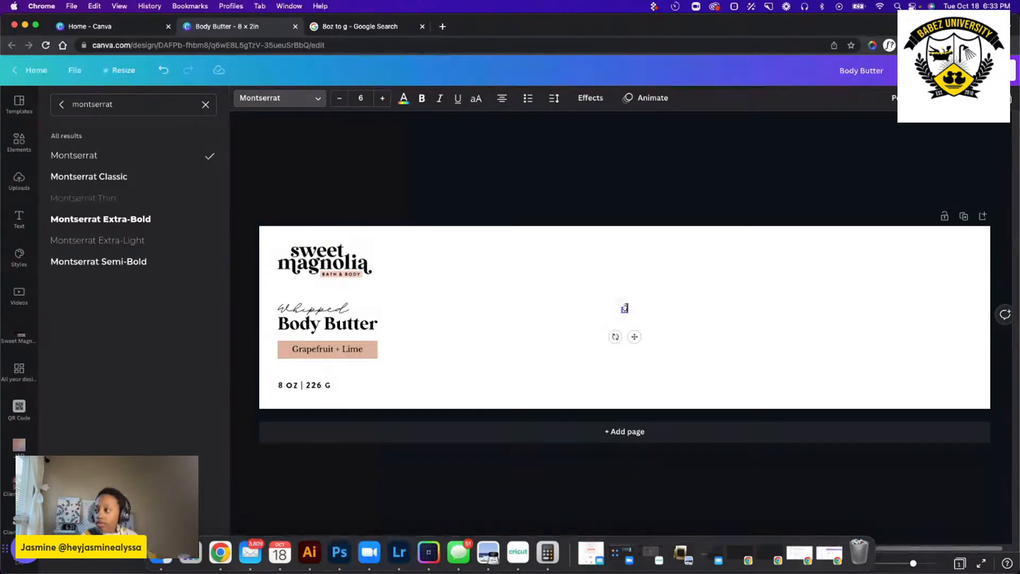
{"action": "type", "text": "rape"}
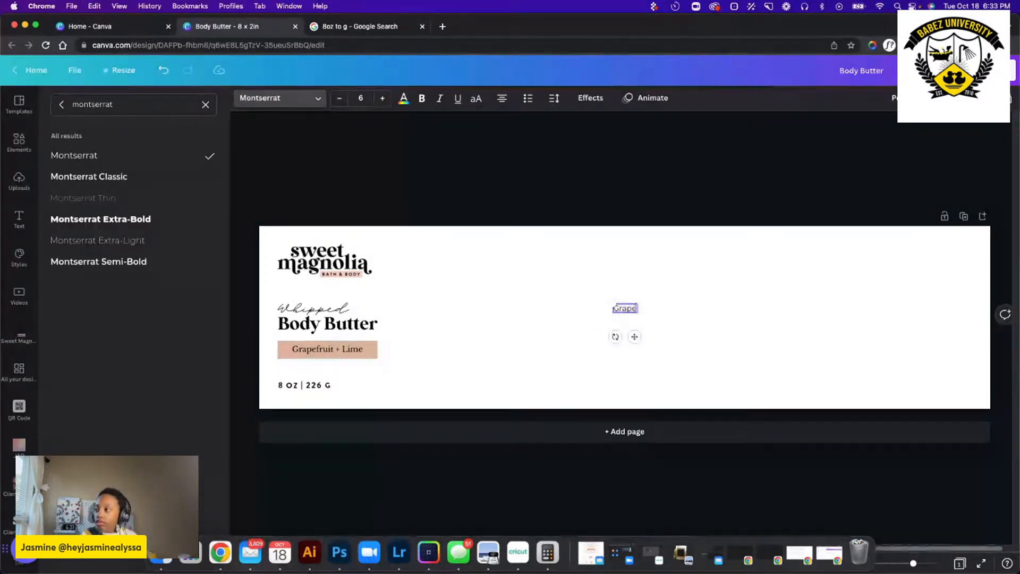
{"action": "type", "text": "fru"}
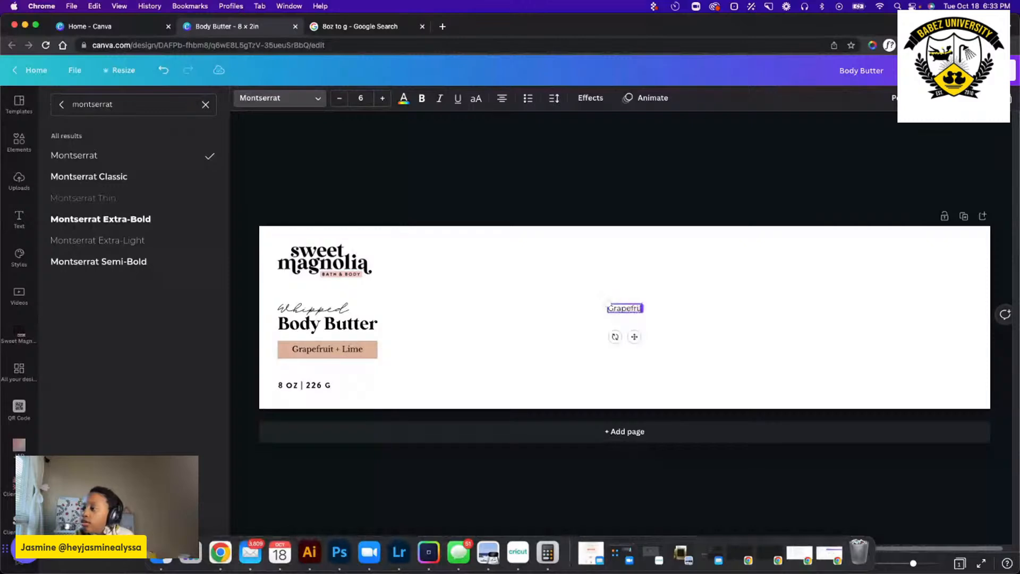
{"action": "type", "text": "it and "}
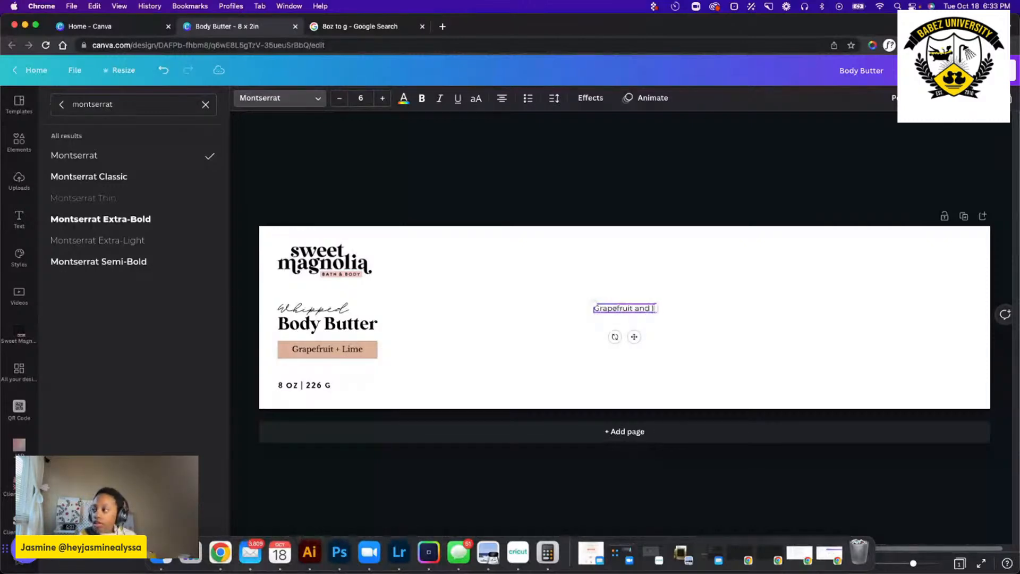
{"action": "type", "text": "lime is a gr"}
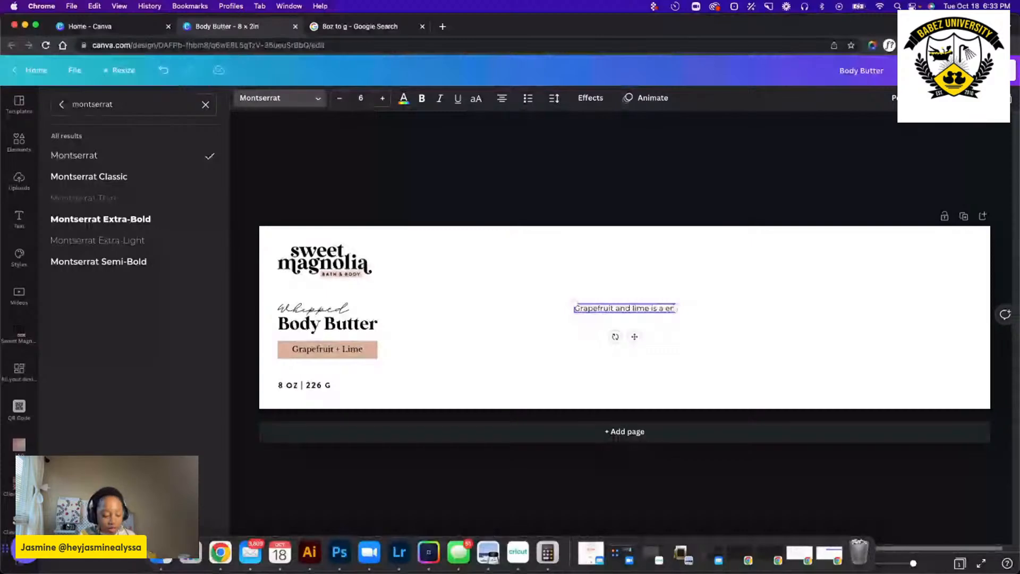
{"action": "type", "text": "ergizing"}
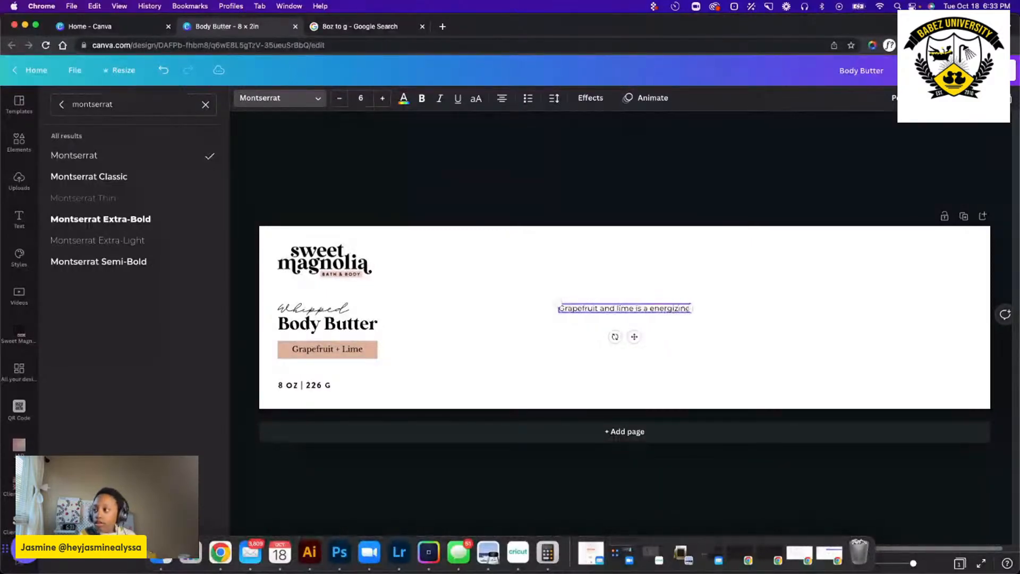
{"action": "type", "text": " blend o"}
{"action": "key", "text": "BackSpace"}
{"action": "type", "text": "that"}
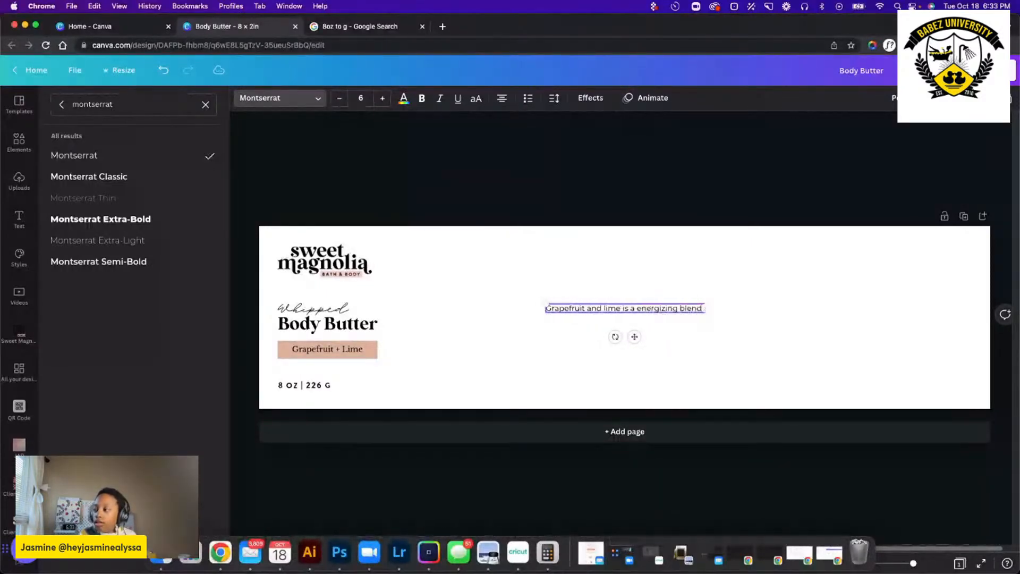
{"action": "type", "text": " will"}
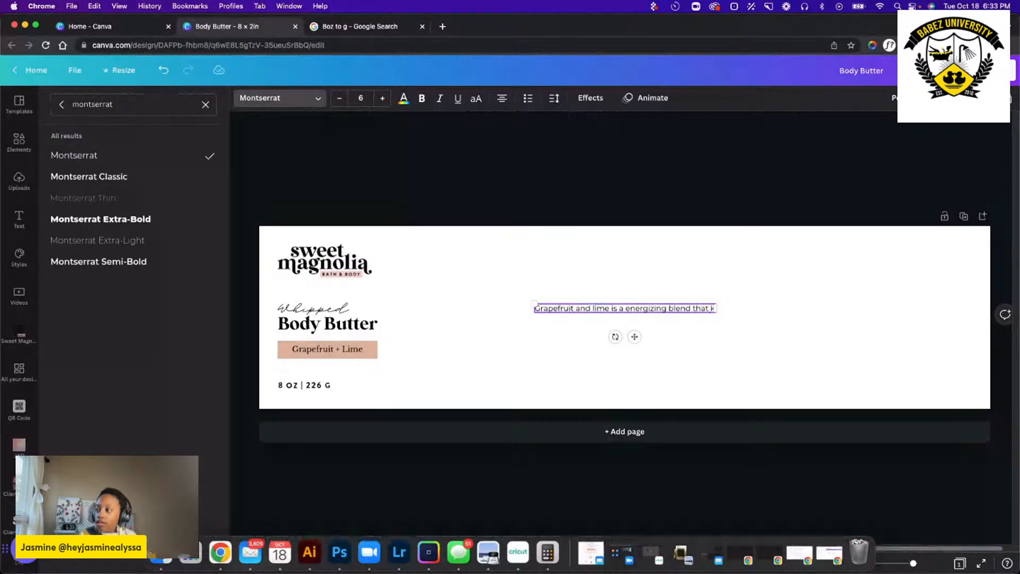
{"action": "key", "text": "BackSpace"}
{"action": "key", "text": "BackSpace"}
{"action": "key", "text": "BackSpace"}
{"action": "key", "text": "BackSpace"}
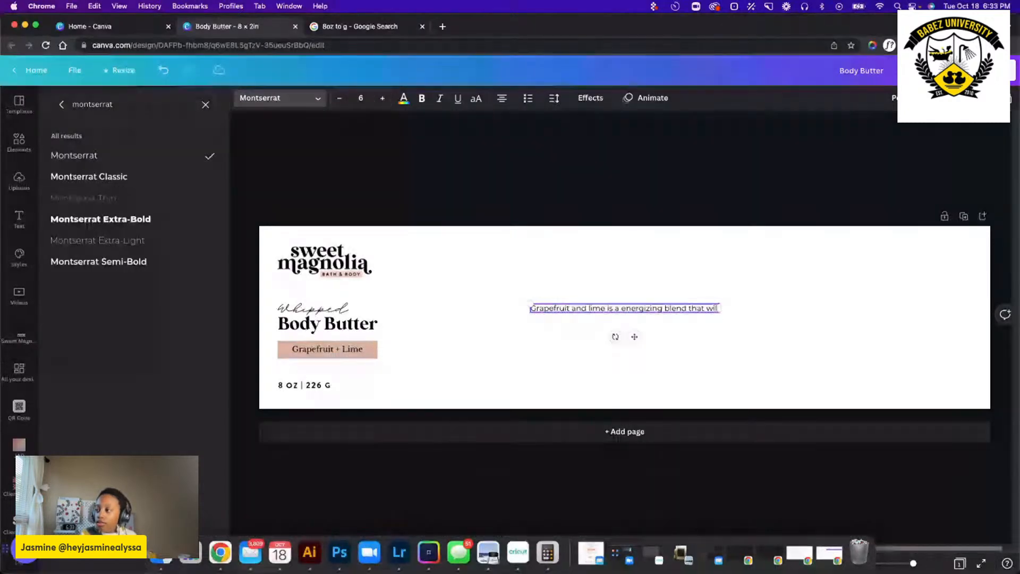
{"action": "type", "text": "is sure to wake"}
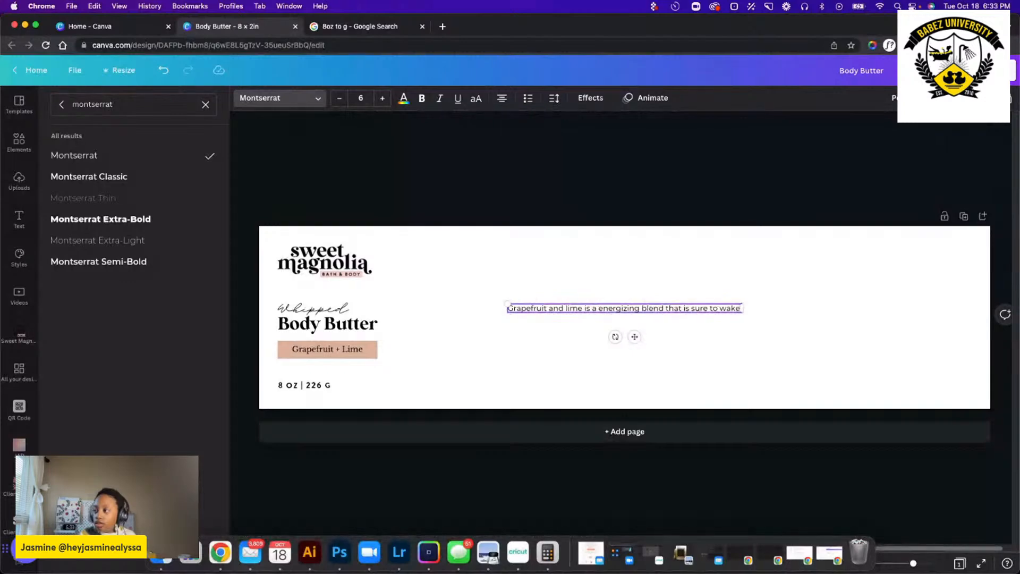
{"action": "type", "text": " you up"}
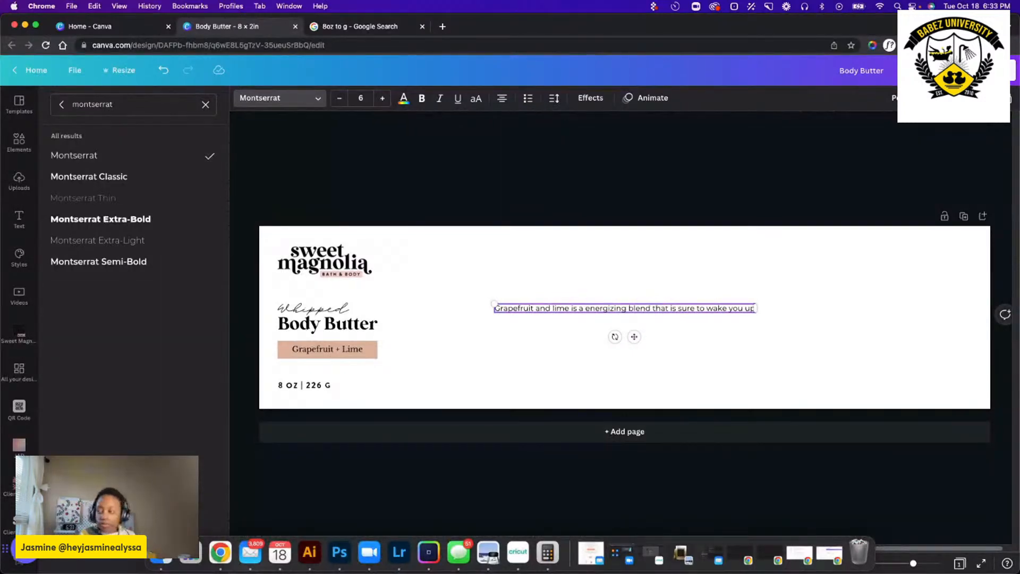
{"action": "type", "text": " in"}
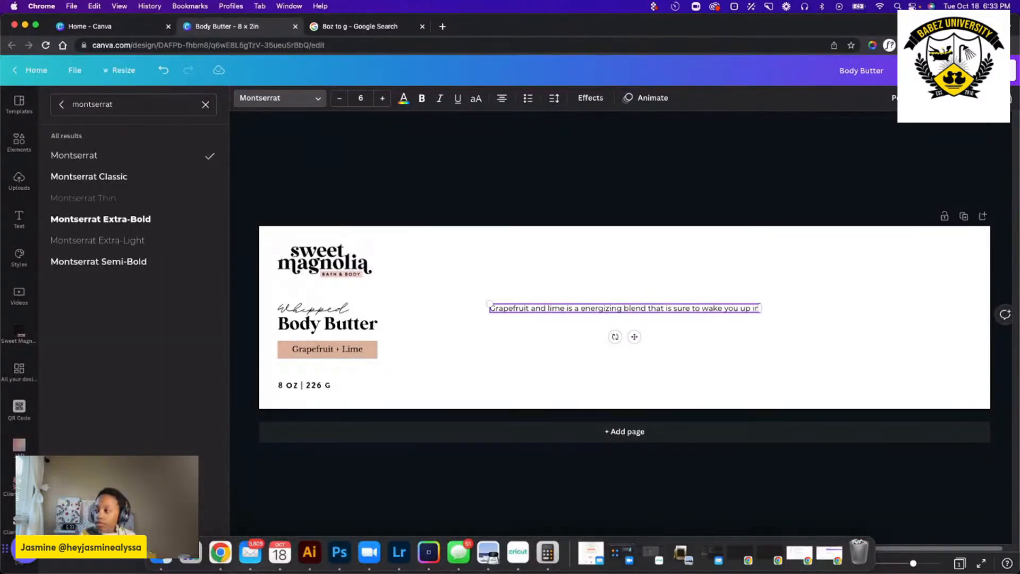
{"action": "type", "text": " the mor"}
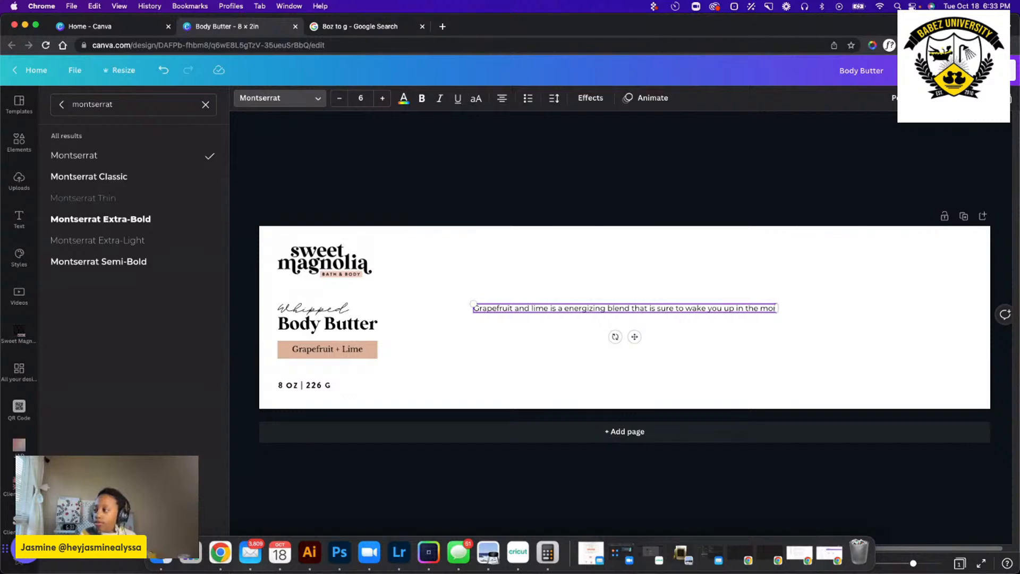
{"action": "type", "text": "ning"}
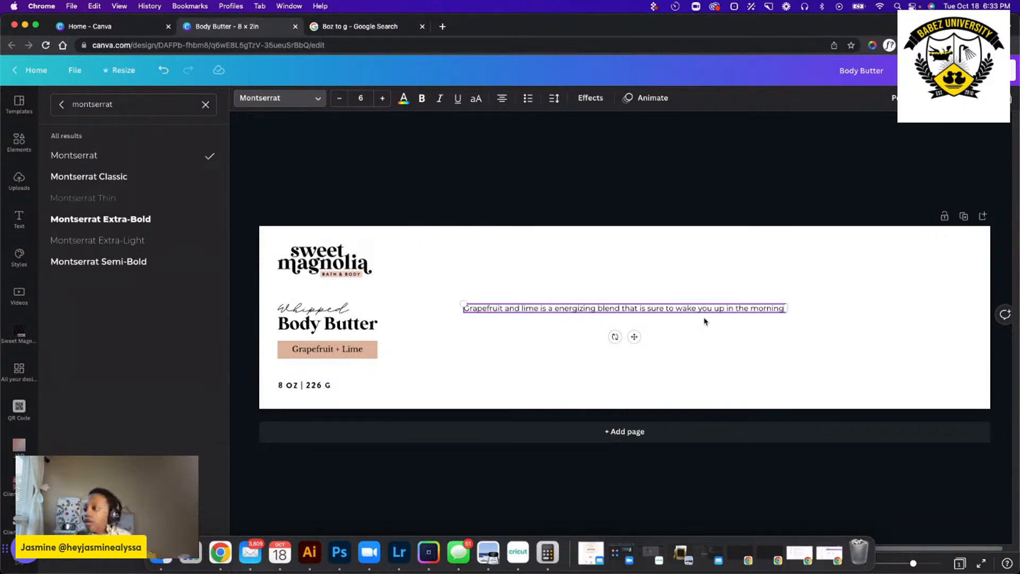
Correct "a energizing" to "an energizing" in the scent description.
{"action": "triple_click", "coordinate": [741, 307]}
{"action": "left_click", "coordinate": [814, 316]}
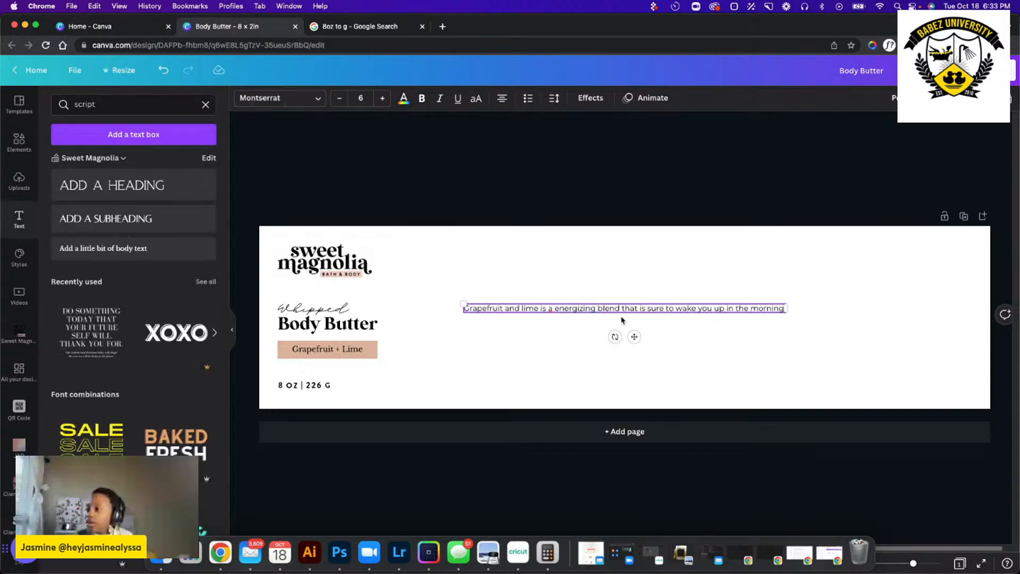
{"action": "right_click", "coordinate": [549, 310]}
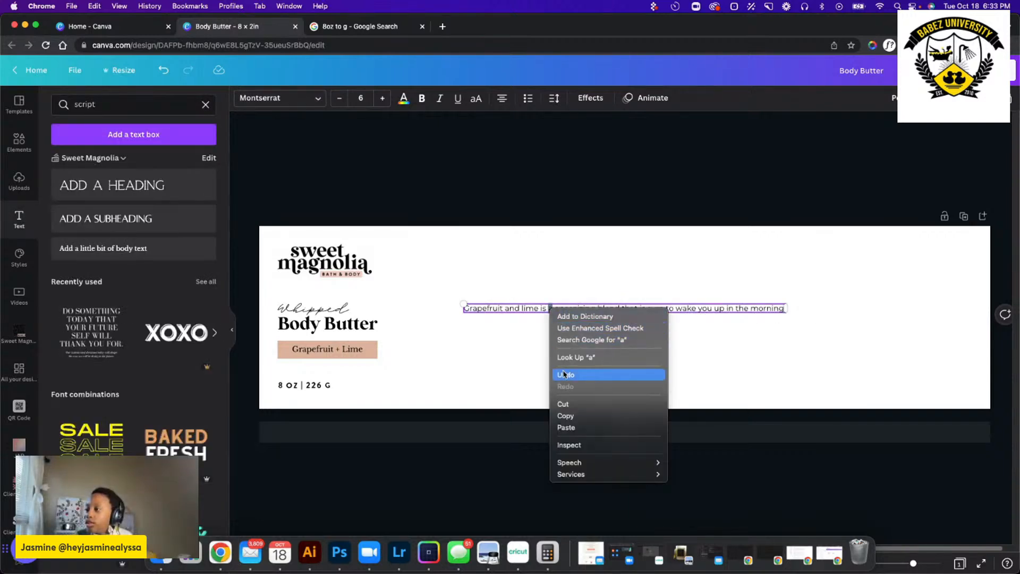
{"action": "left_click", "coordinate": [528, 314]}
{"action": "left_click", "coordinate": [556, 306]}
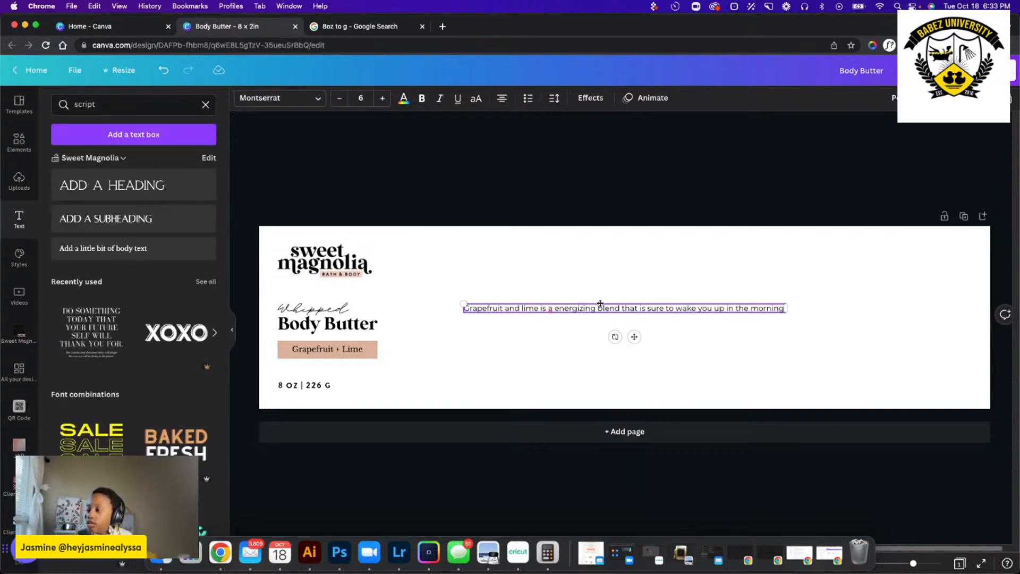
{"action": "type", "text": "n"}
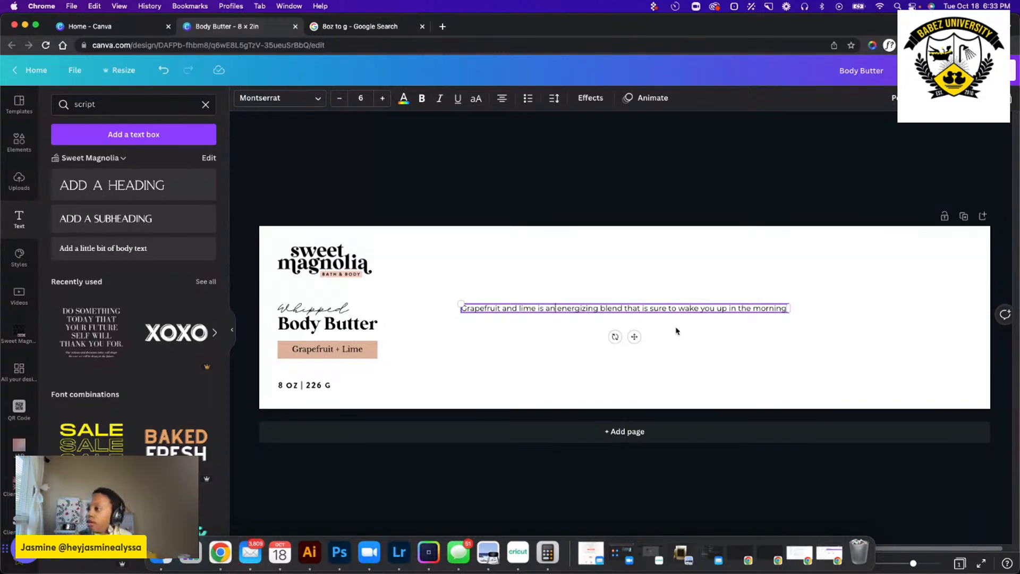
Reduce the font size of the whole scent description to 5.
{"action": "triple_click", "coordinate": [723, 311]}
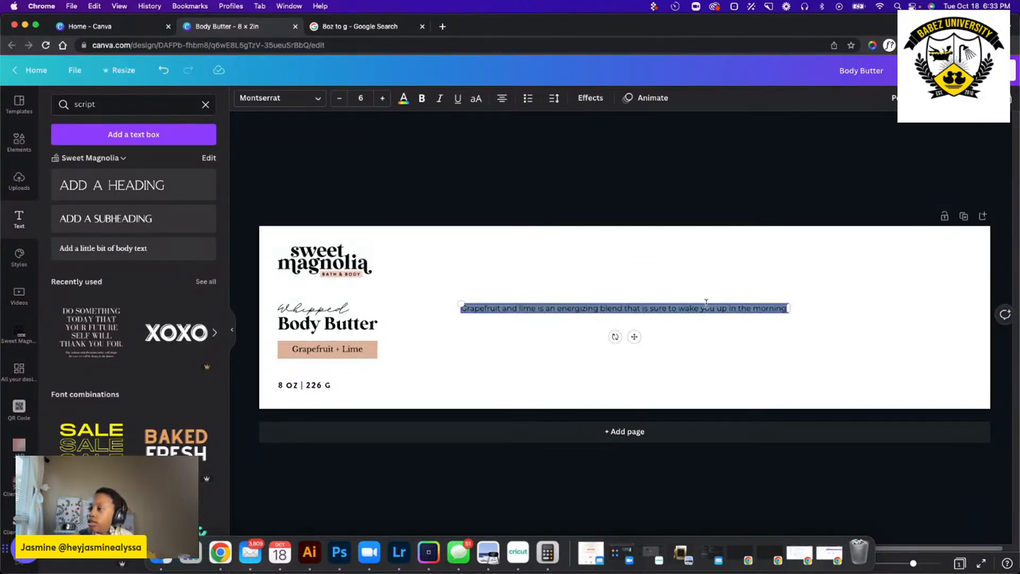
{"action": "left_click", "coordinate": [351, 98]}
{"action": "left_click", "coordinate": [348, 100]}
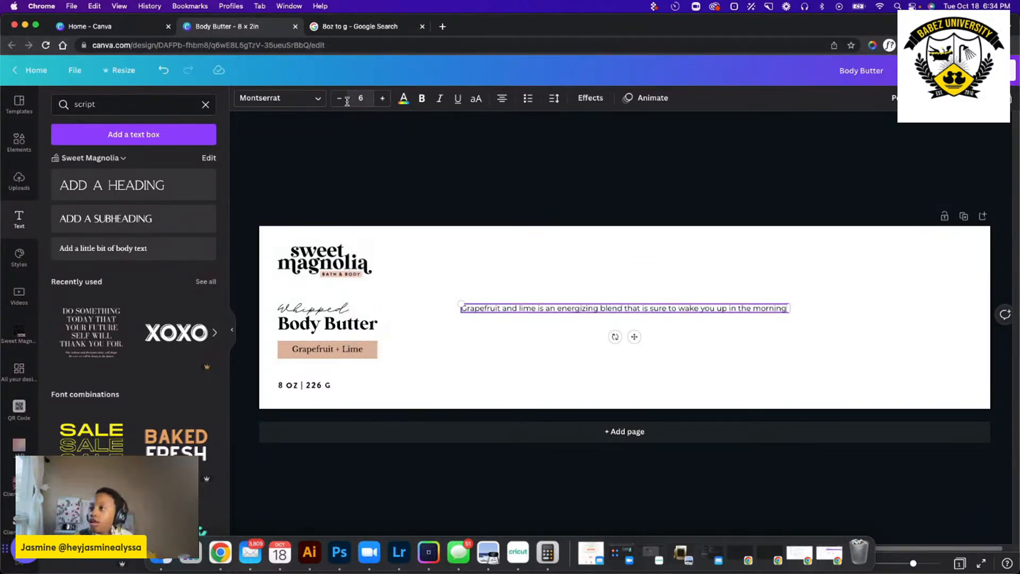
{"action": "left_click", "coordinate": [340, 99]}
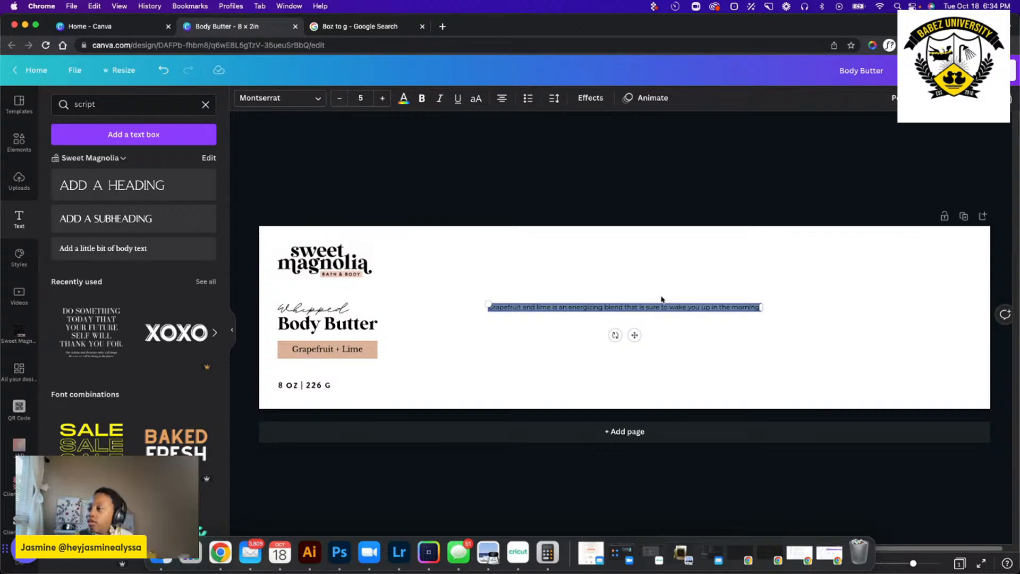
{"action": "left_click", "coordinate": [811, 308]}
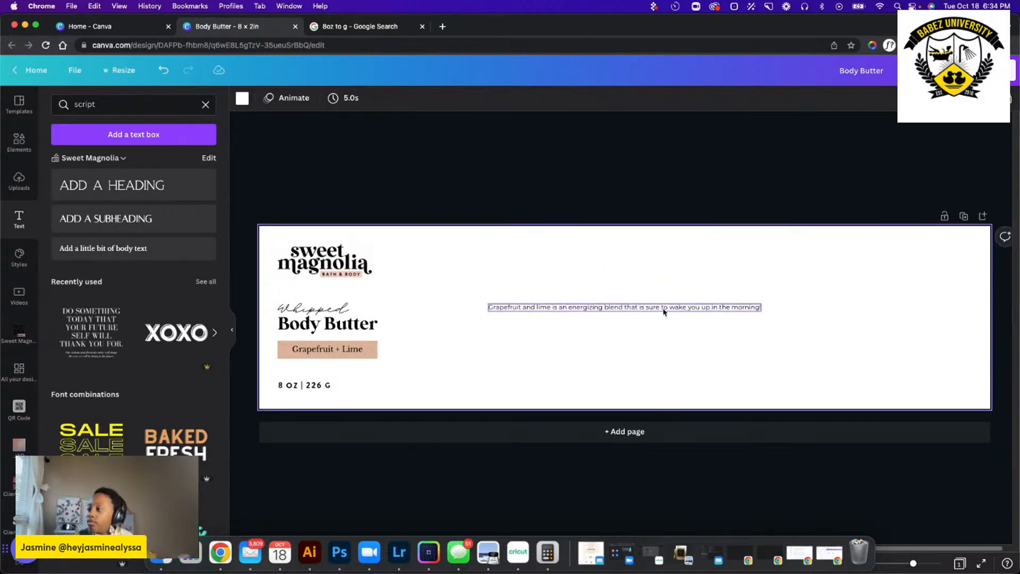
Wrap the scent description onto two left-aligned lines and place it in the label's upper-right corner, level with the top of the logo.
{"action": "left_click", "coordinate": [560, 307]}
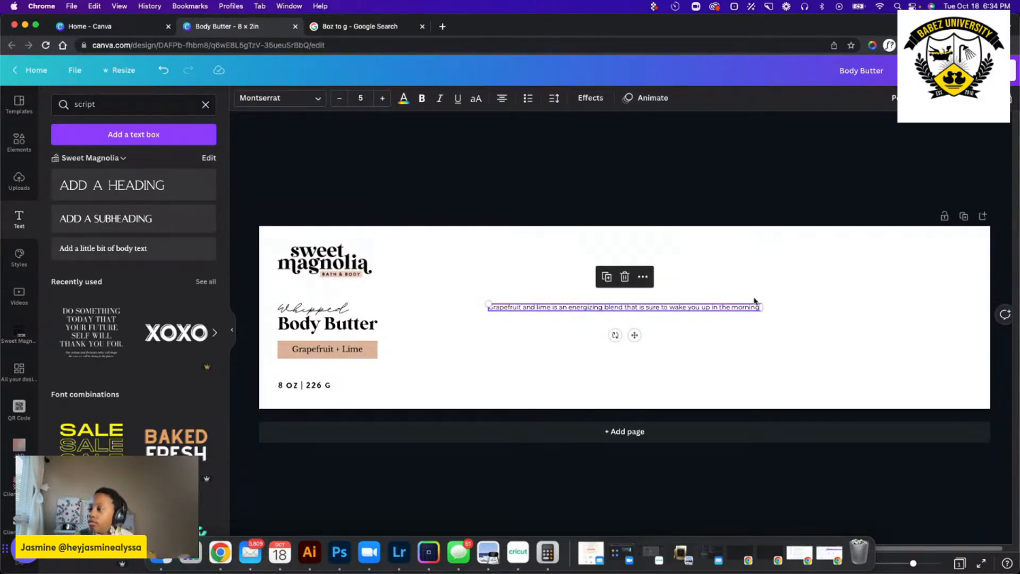
{"action": "left_click_drag", "start_coordinate": [761, 307], "coordinate": [715, 312]}
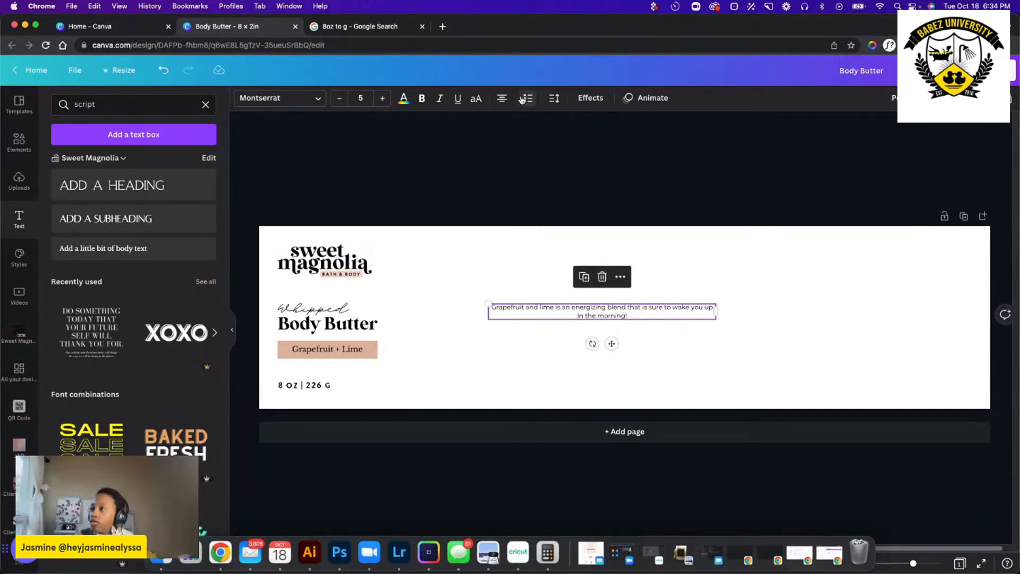
{"action": "left_click", "coordinate": [501, 97]}
{"action": "left_click_drag", "start_coordinate": [613, 341], "coordinate": [867, 284]}
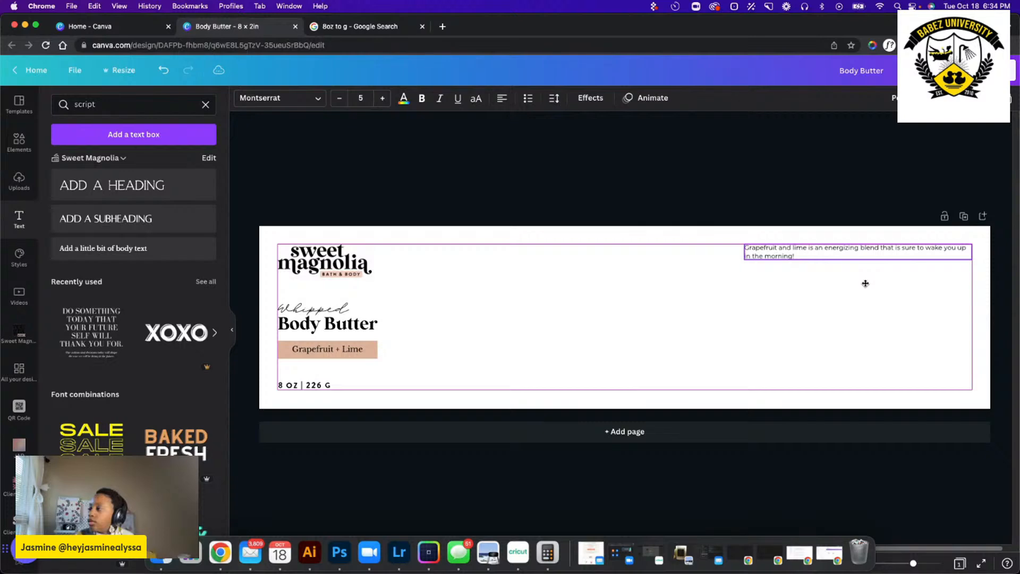
{"action": "left_click", "coordinate": [757, 336]}
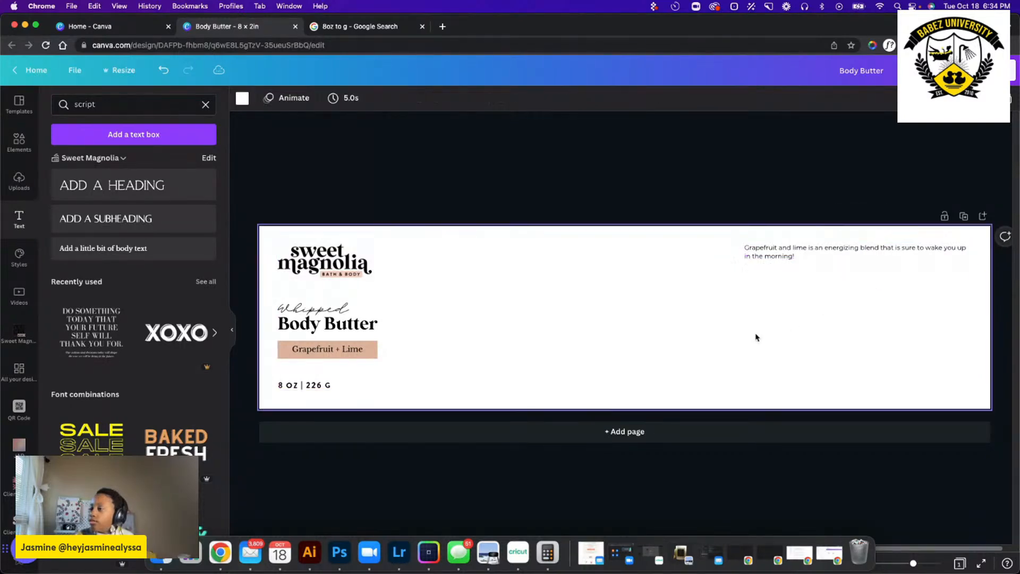
Make the whole Grapefruit and lime scent description bold.
{"action": "left_click", "coordinate": [821, 253]}
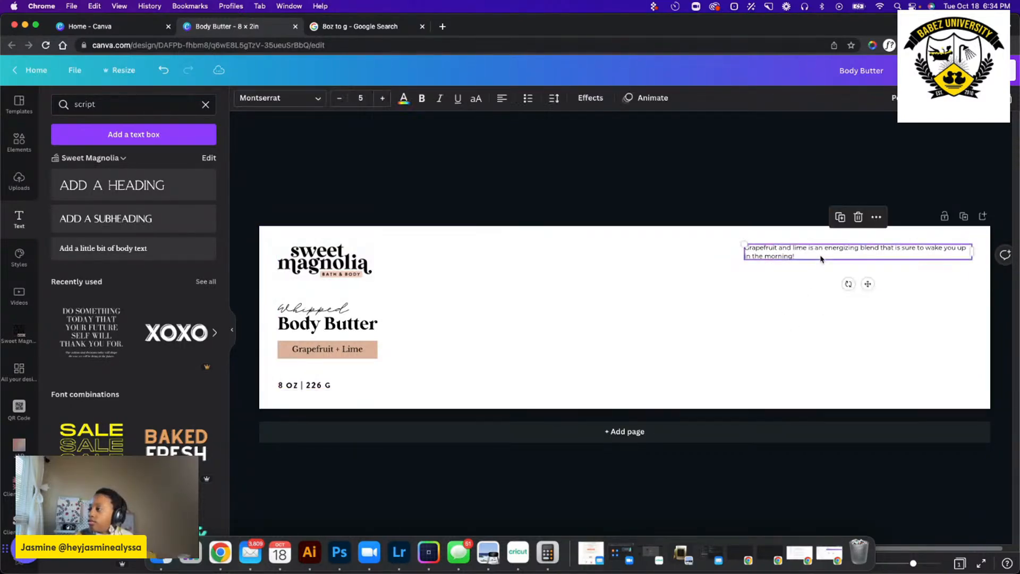
{"action": "left_click", "coordinate": [776, 306]}
{"action": "left_click", "coordinate": [829, 257]}
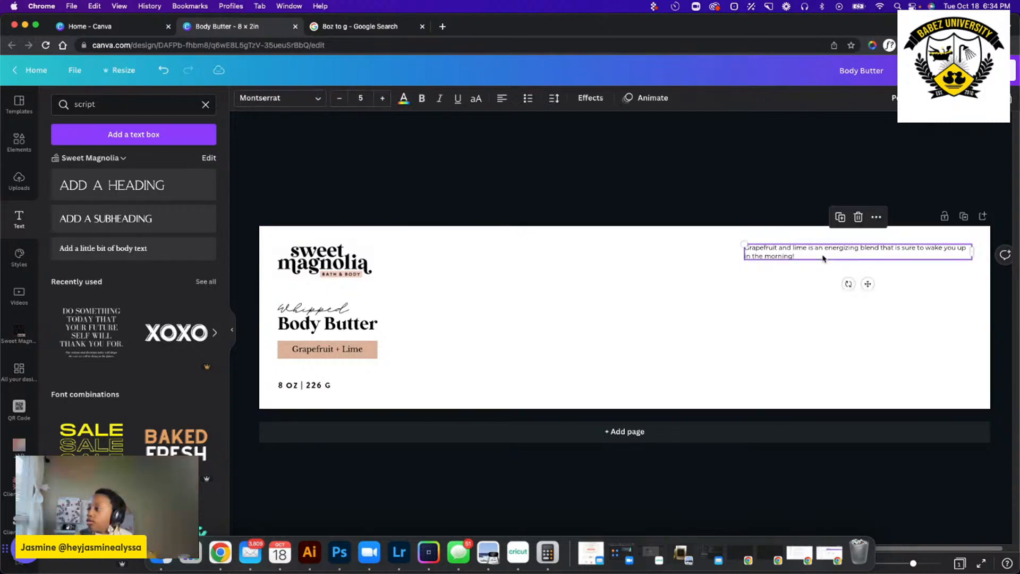
{"action": "left_click", "coordinate": [825, 256]}
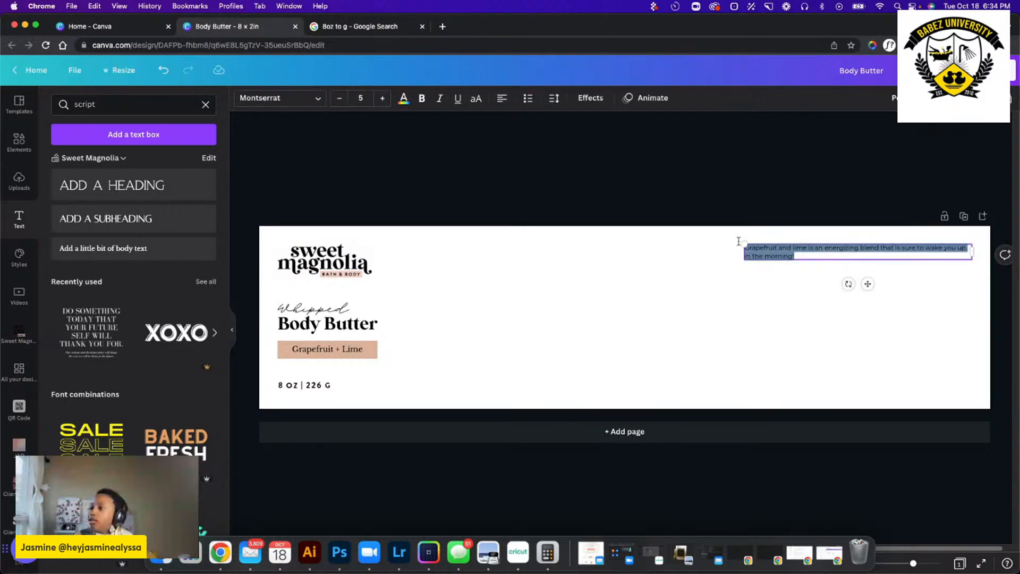
{"action": "left_click", "coordinate": [424, 99]}
{"action": "left_click", "coordinate": [808, 256]}
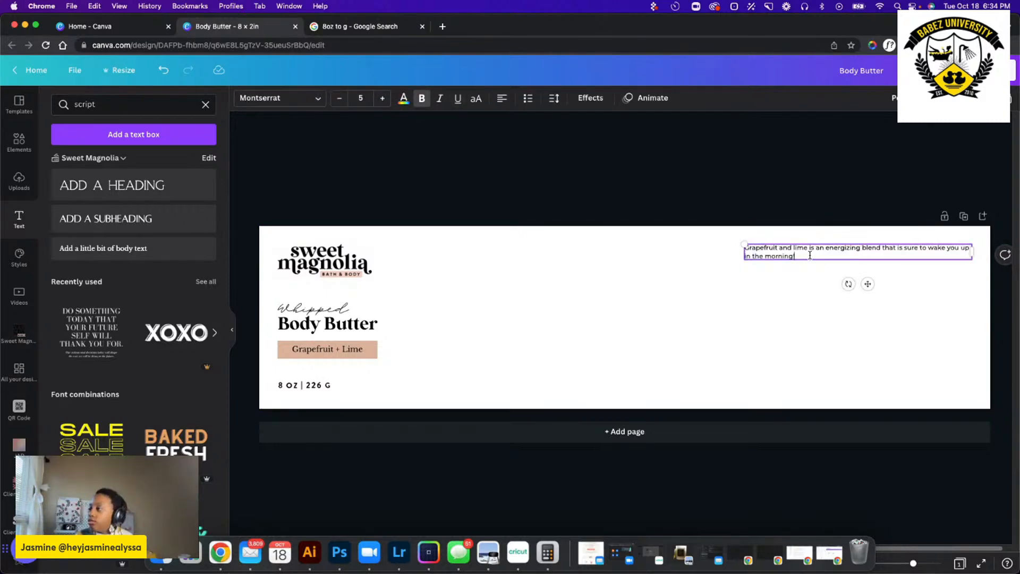
{"action": "type", "text": "!"}
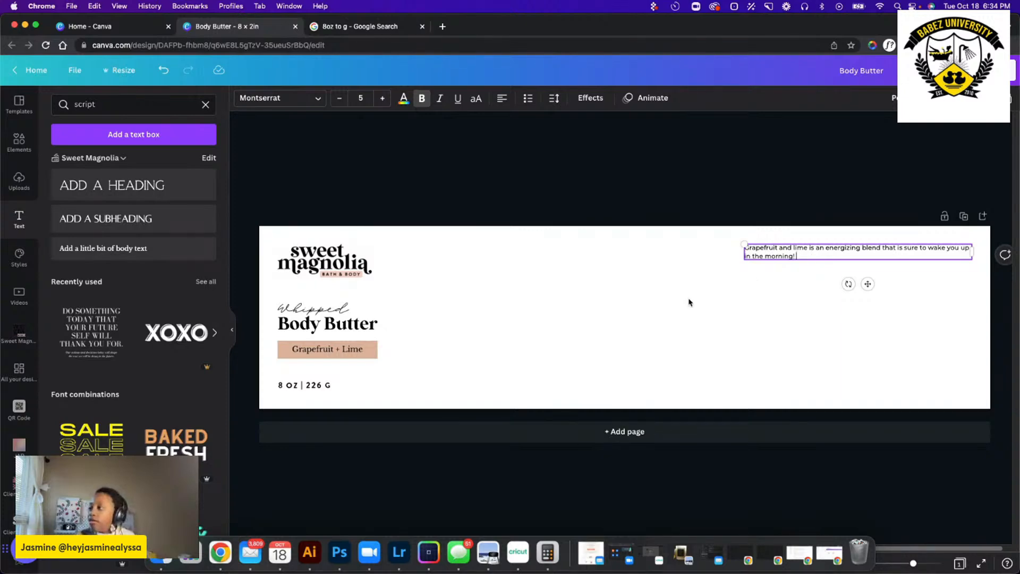
{"action": "left_click", "coordinate": [746, 280]}
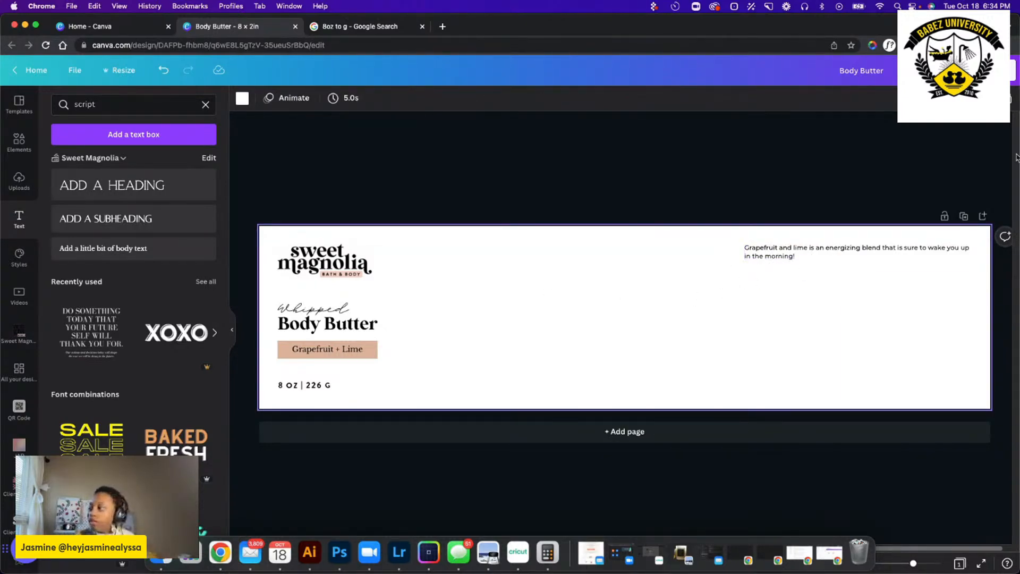
Duplicate the scent description just below the original and replace the copy's text with "Directions:".
{"action": "left_click", "coordinate": [775, 259]}
{"action": "left_click_drag", "start_coordinate": [775, 258], "coordinate": [777, 283]}
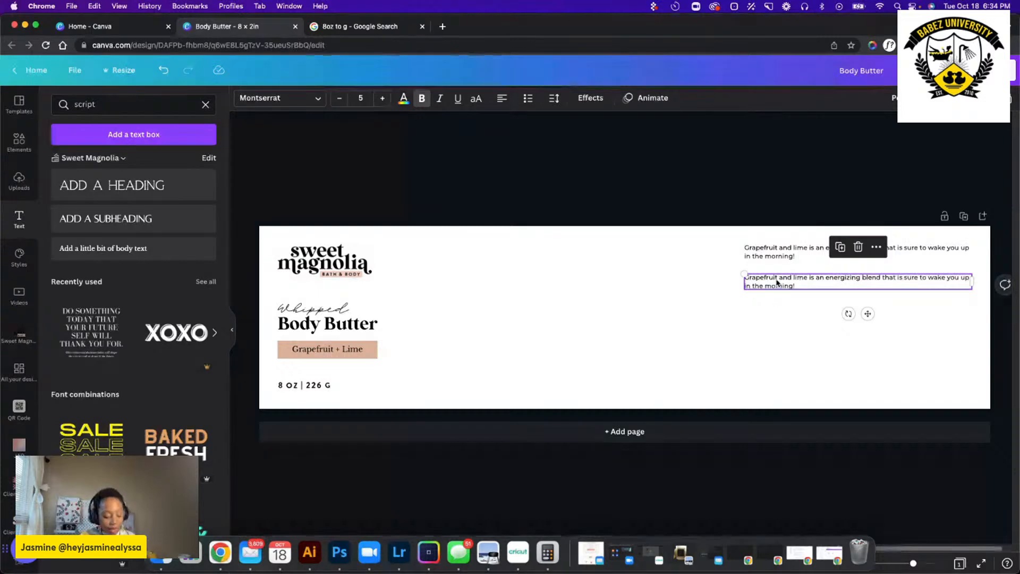
{"action": "type", "text": "Si"}
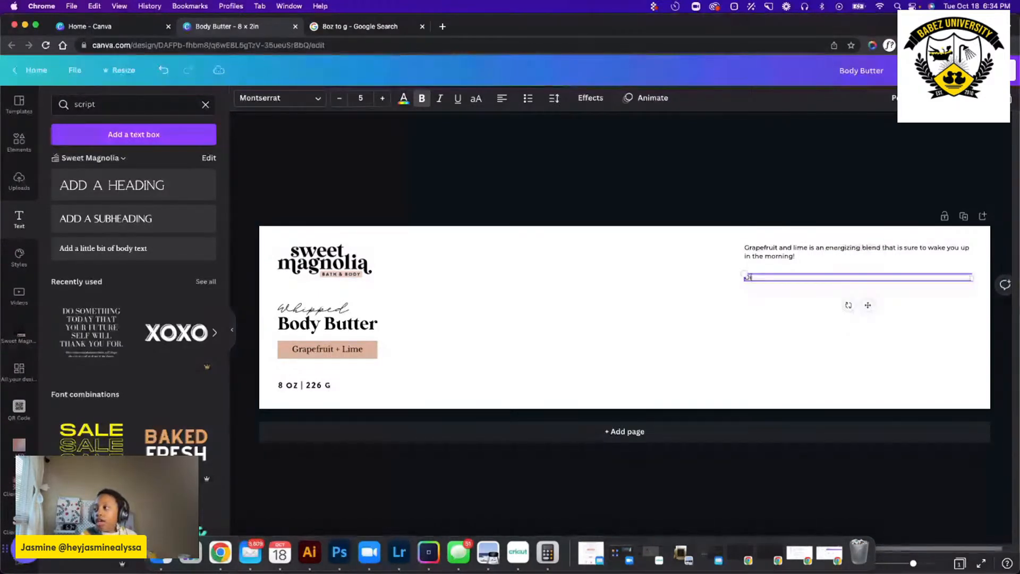
{"action": "type", "text": "rections:"}
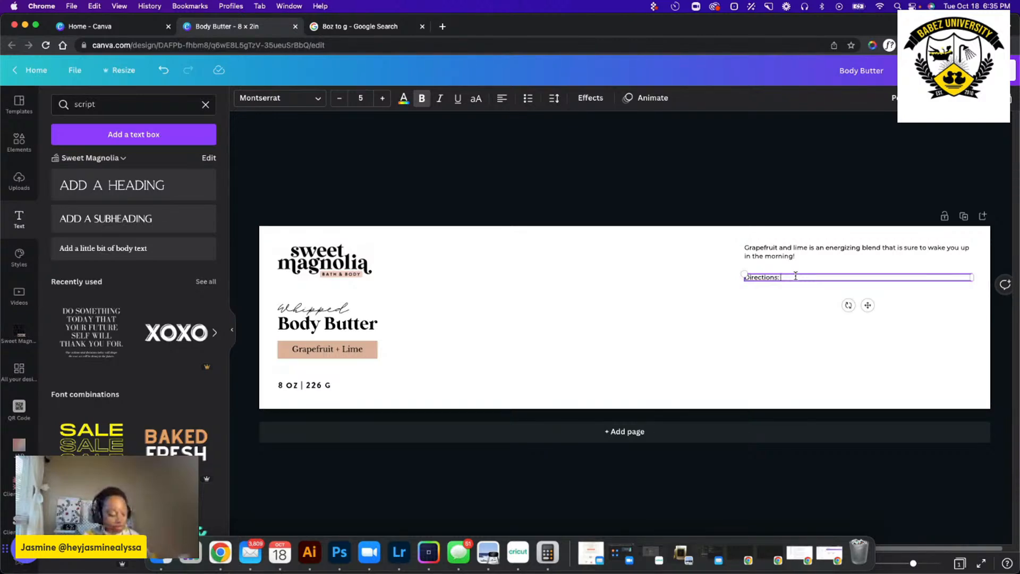
Continue the directions text with "Smooth onto skin after bath or shower for soft, hydrated skin.".
{"action": "type", "text": "S"}
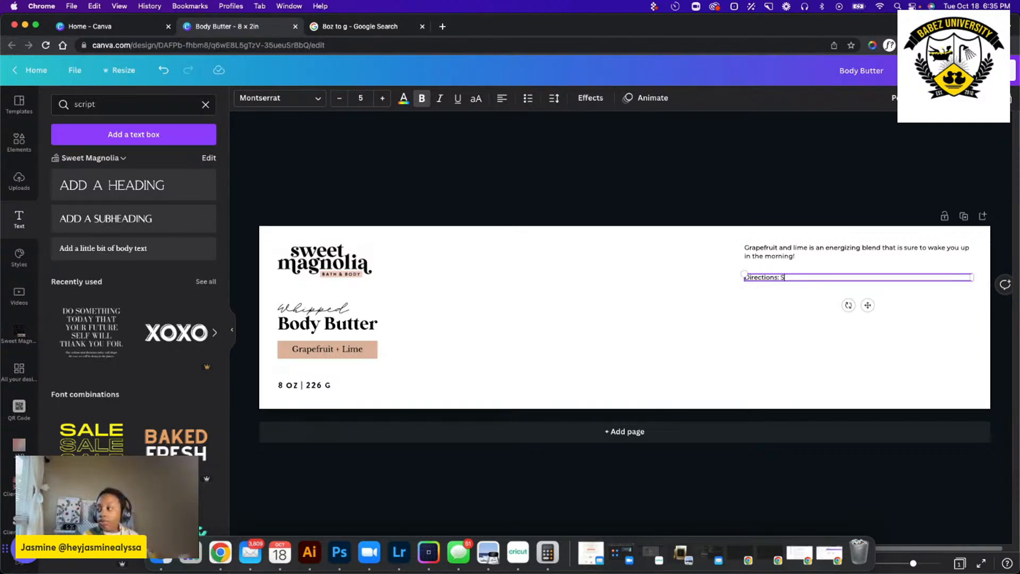
{"action": "type", "text": "moot"}
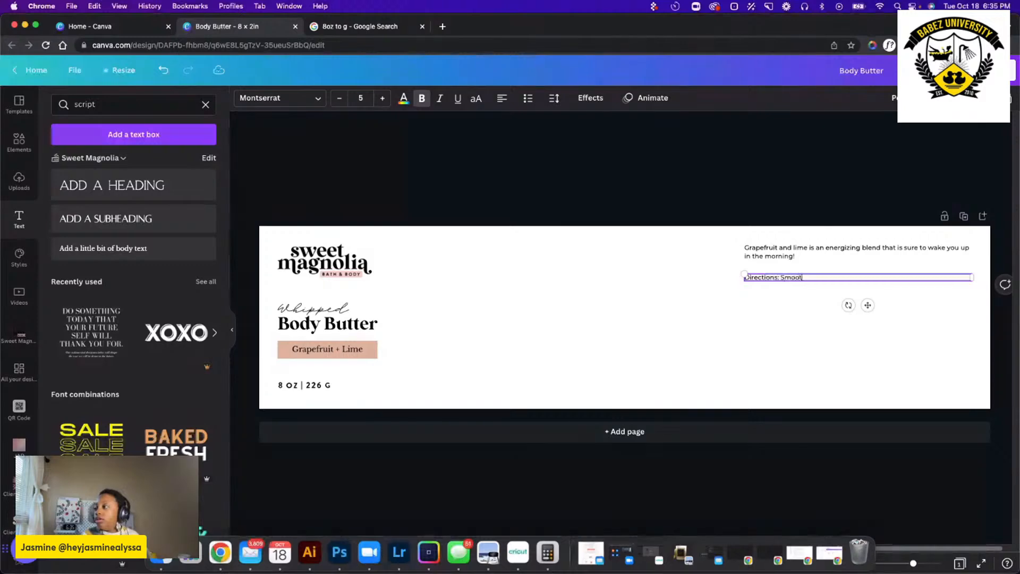
{"action": "type", "text": "h onto"}
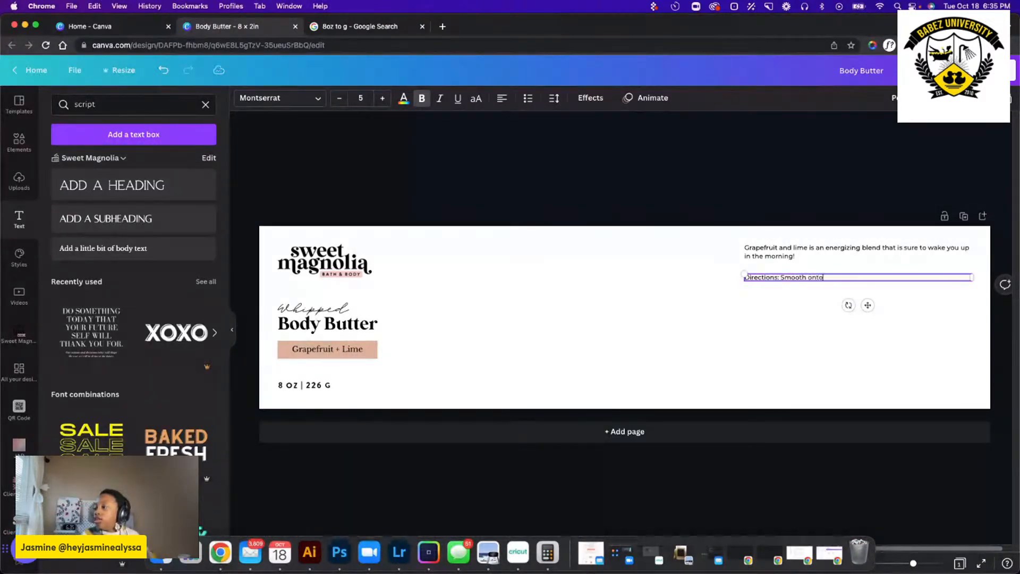
{"action": "type", "text": " skin after b"}
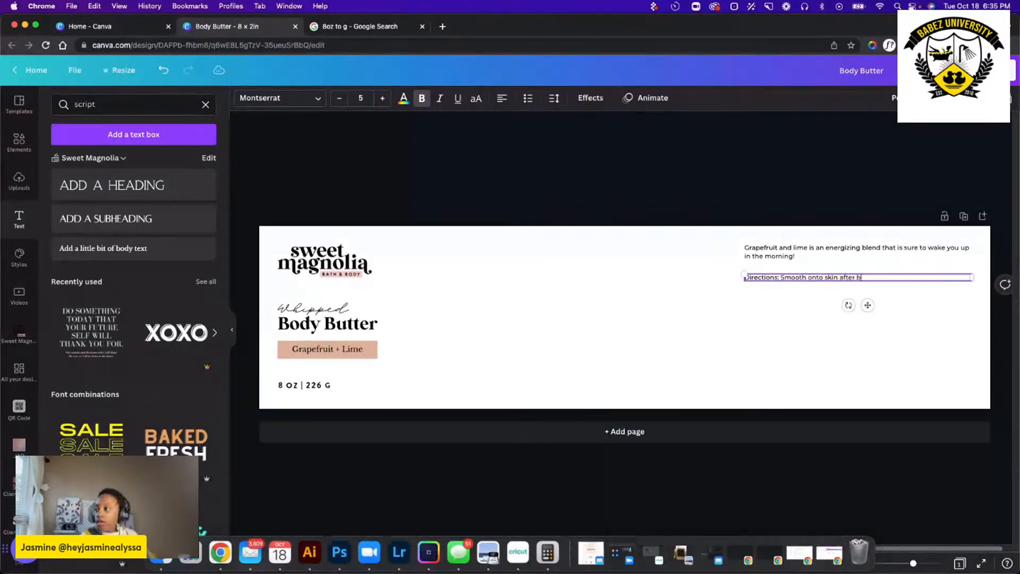
{"action": "type", "text": "ath or s"}
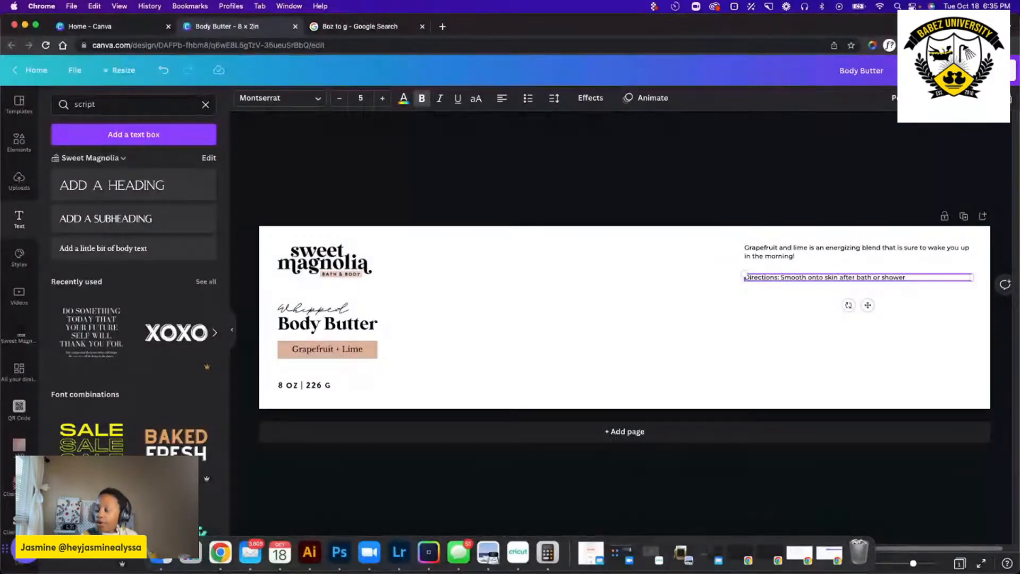
{"action": "type", "text": "hower for soft, hyd"}
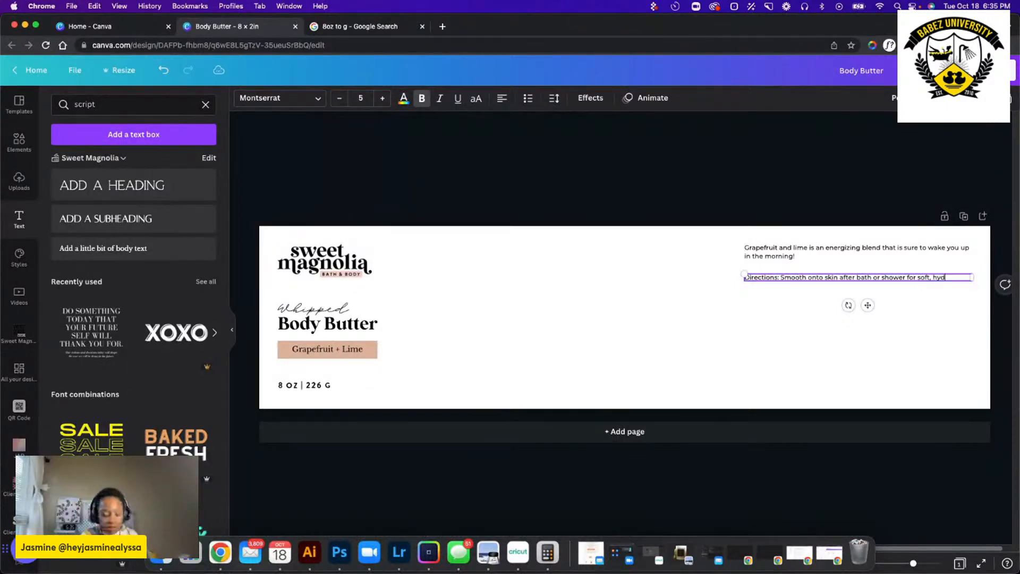
{"action": "type", "text": "rated skin"}
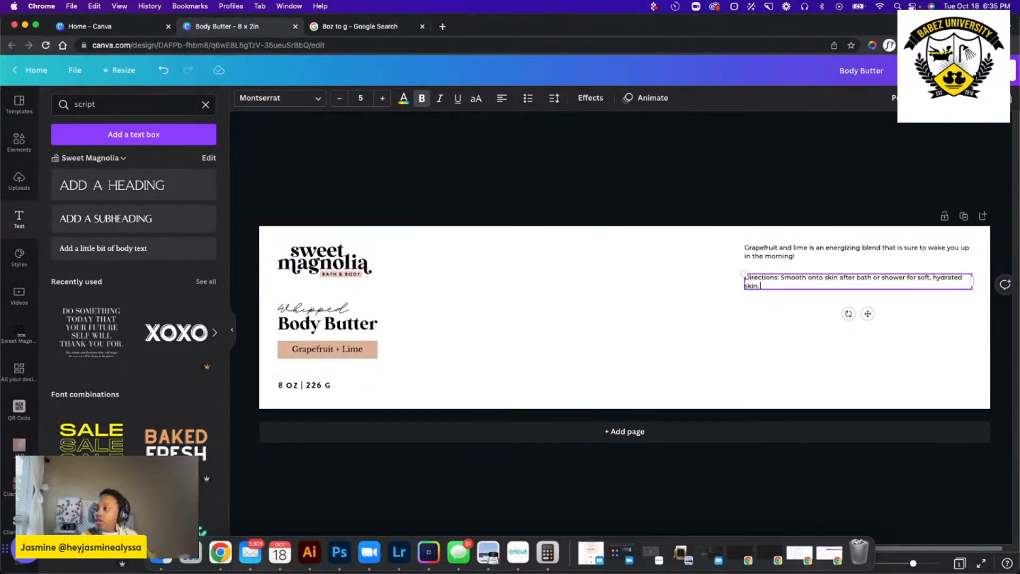
{"action": "type", "text": "."}
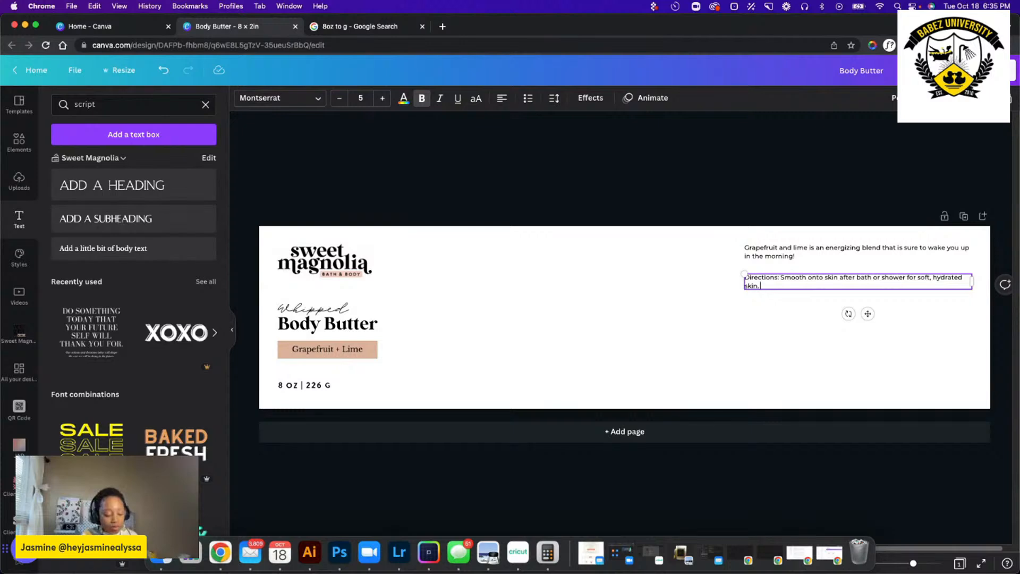
{"action": "type", "text": " Repeat"}
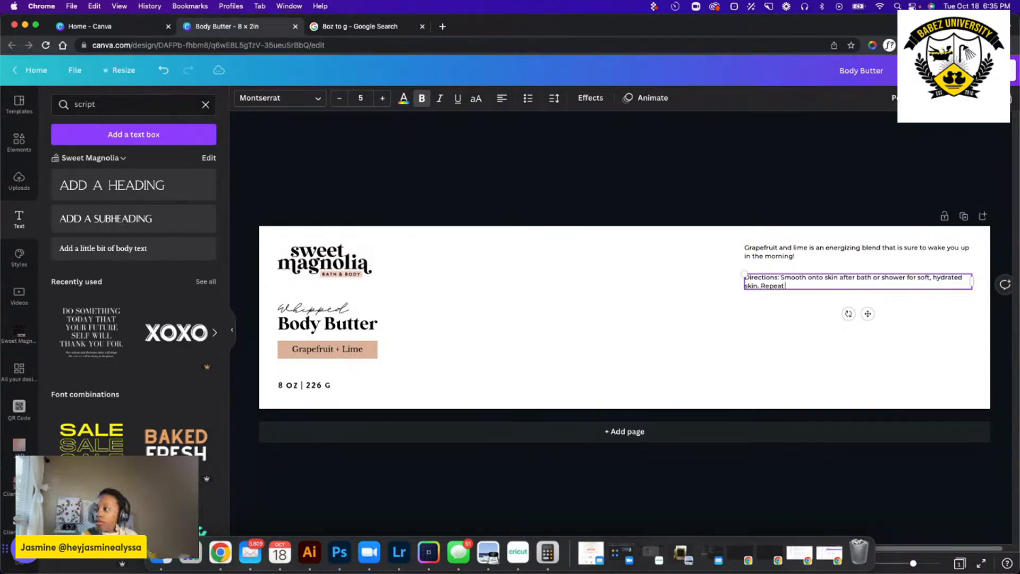
{"action": "type", "text": " as necessary."}
Add "Repeat as necessary." to the end of the directions text.
{"action": "left_click", "coordinate": [771, 338]}
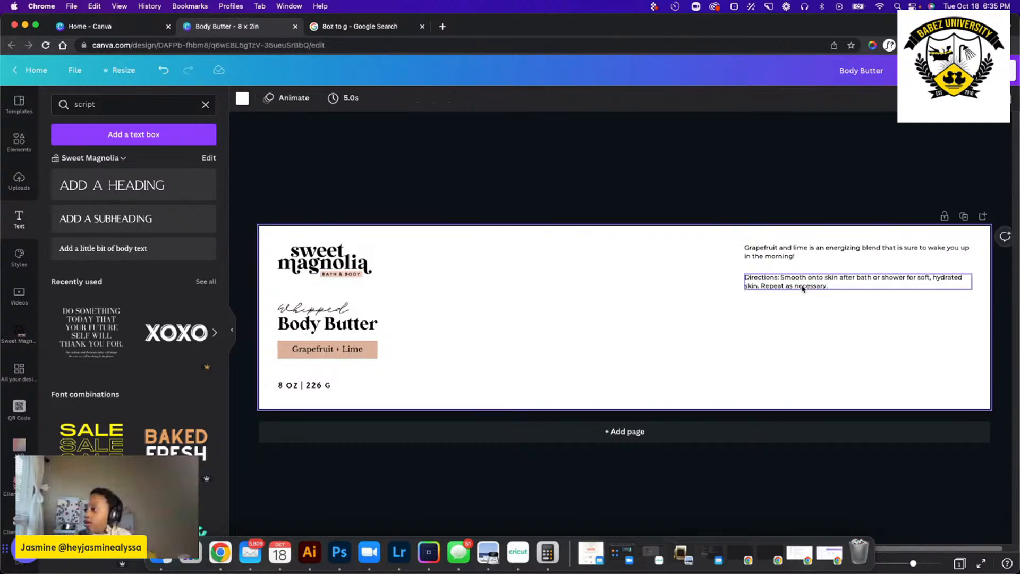
Move the directions slightly closer to the scent description and remove bold from everything after "Directions:".
{"action": "left_click_drag", "start_coordinate": [803, 289], "coordinate": [736, 275]}
{"action": "left_click", "coordinate": [779, 277]}
{"action": "left_click", "coordinate": [781, 274]}
{"action": "left_click", "coordinate": [780, 276]}
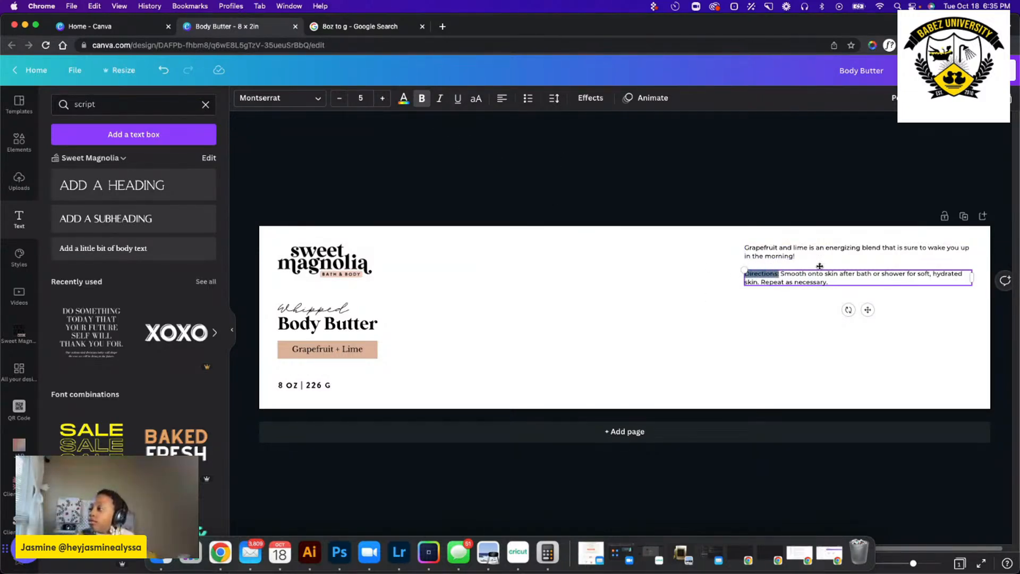
{"action": "left_click", "coordinate": [836, 291]}
{"action": "left_click", "coordinate": [836, 284]}
{"action": "left_click_drag", "start_coordinate": [837, 284], "coordinate": [781, 272]}
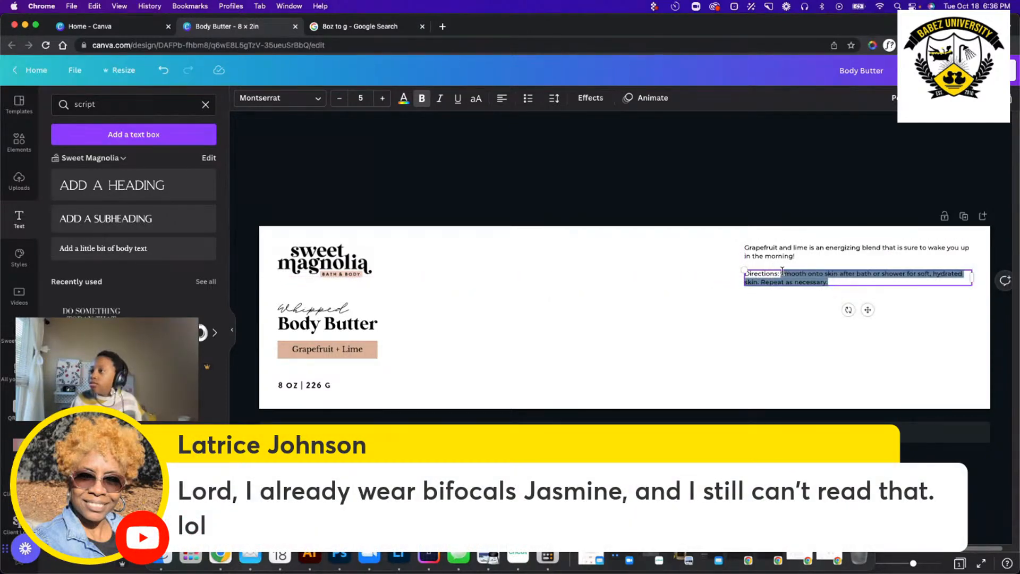
{"action": "key", "text": "super+b"}
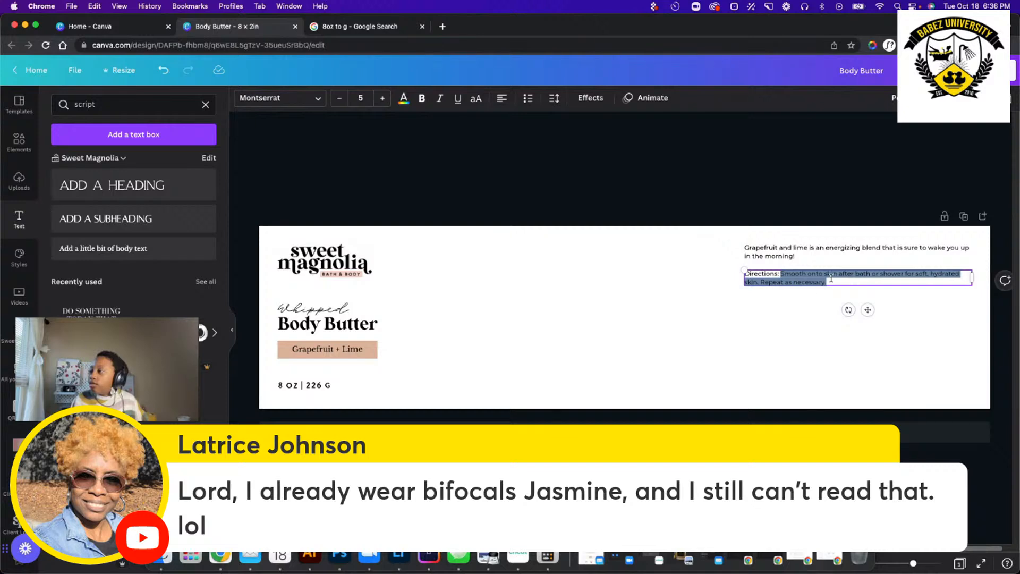
{"action": "key", "text": "Escape"}
{"action": "left_click", "coordinate": [777, 340]}
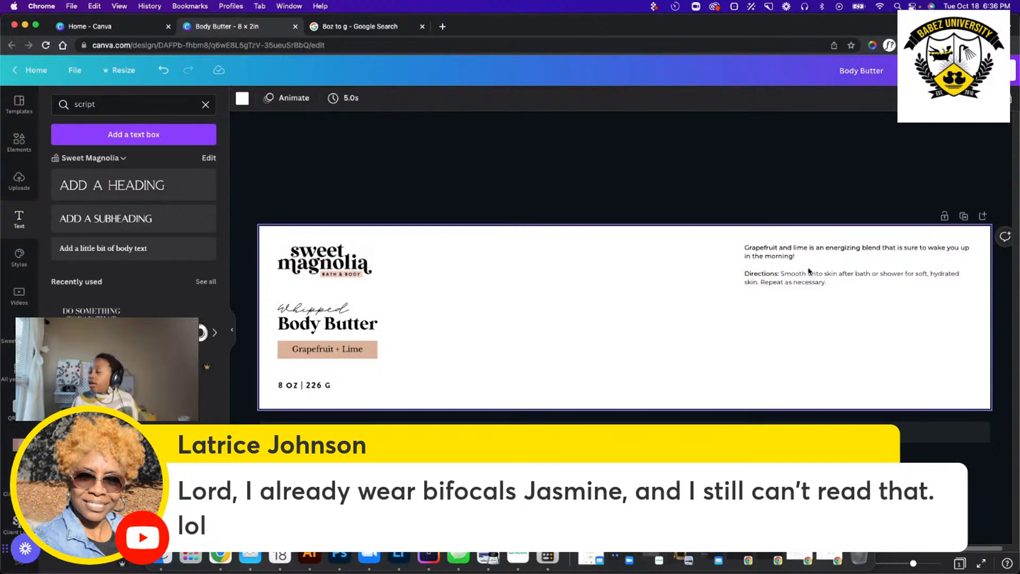
Duplicate the directions text directly below the original, keeping both blocks left-aligned.
{"action": "left_click", "coordinate": [796, 282]}
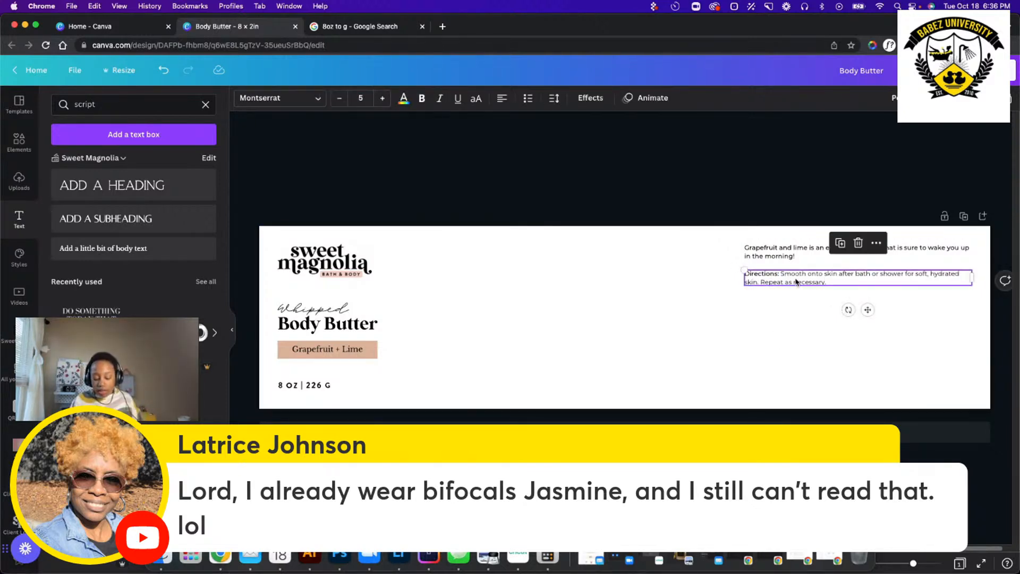
{"action": "left_click_drag", "start_coordinate": [796, 282], "coordinate": [798, 302]}
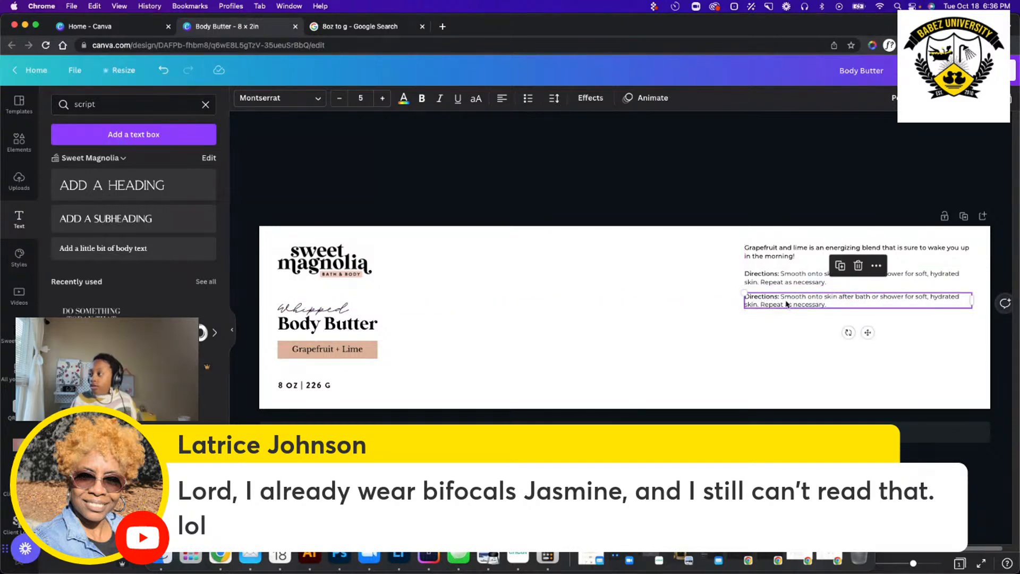
{"action": "left_click", "coordinate": [784, 301]}
{"action": "left_click", "coordinate": [780, 298]}
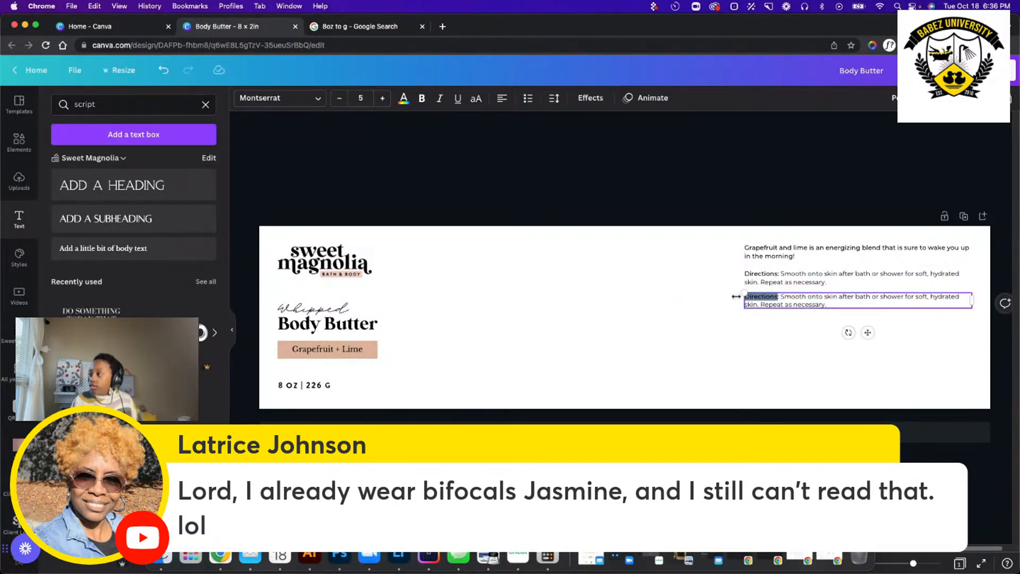
{"action": "triple_click", "coordinate": [779, 298]}
{"action": "left_click", "coordinate": [778, 298]}
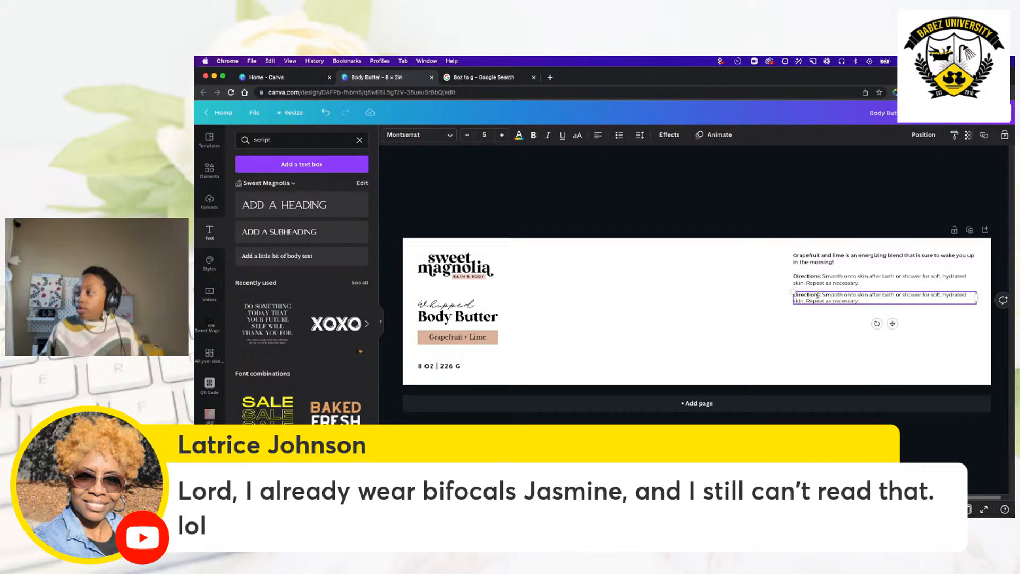
{"action": "left_click_drag", "start_coordinate": [817, 295], "coordinate": [791, 296]}
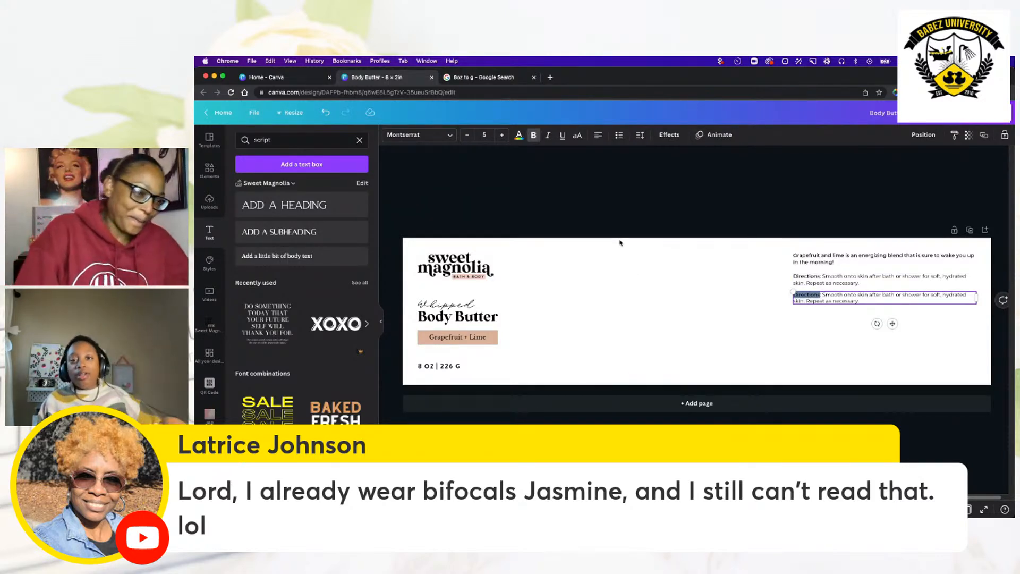
{"action": "key", "text": "Escape"}
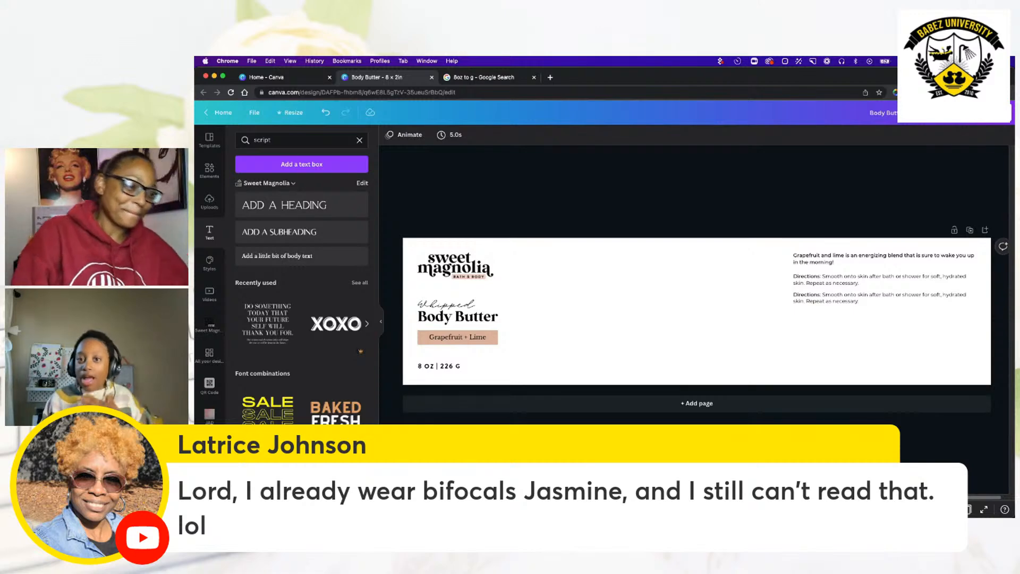
Examine the scent description and directions text up close for legibility.
{"action": "scroll", "coordinate": [851, 293], "scroll_direction": "up", "scroll_amount": 8}
{"action": "scroll", "coordinate": [850, 292], "scroll_direction": "right", "scroll_amount": 3}
{"action": "scroll", "coordinate": [850, 293], "scroll_direction": "down", "scroll_amount": 1}
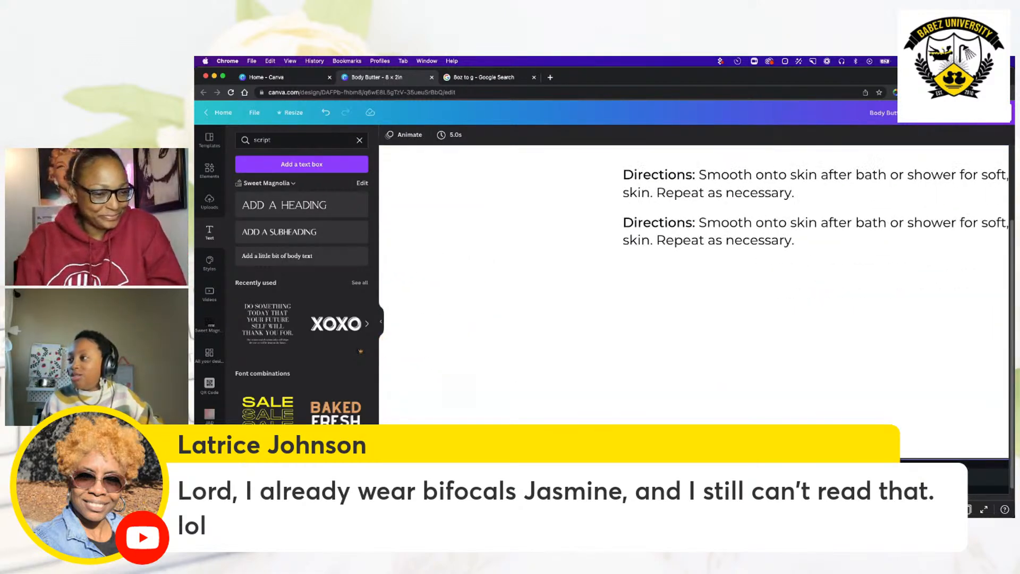
{"action": "scroll", "coordinate": [851, 292], "scroll_direction": "up", "scroll_amount": 1}
{"action": "scroll", "coordinate": [694, 290], "scroll_direction": "up", "scroll_amount": 1}
{"action": "scroll", "coordinate": [694, 290], "scroll_direction": "right", "scroll_amount": 2}
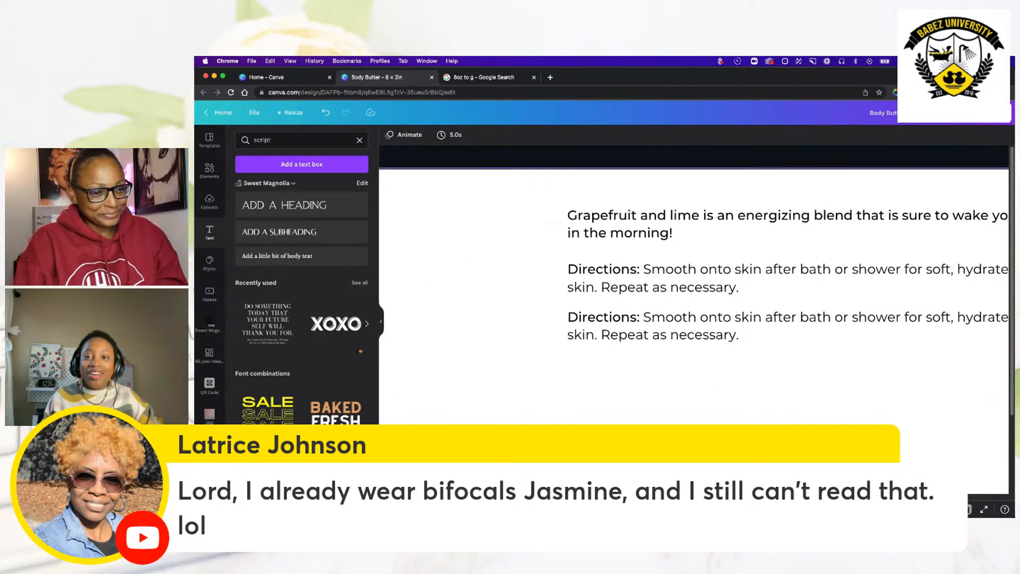
{"action": "scroll", "coordinate": [694, 290], "scroll_direction": "down", "scroll_amount": 1}
{"action": "scroll", "coordinate": [693, 290], "scroll_direction": "right", "scroll_amount": 6}
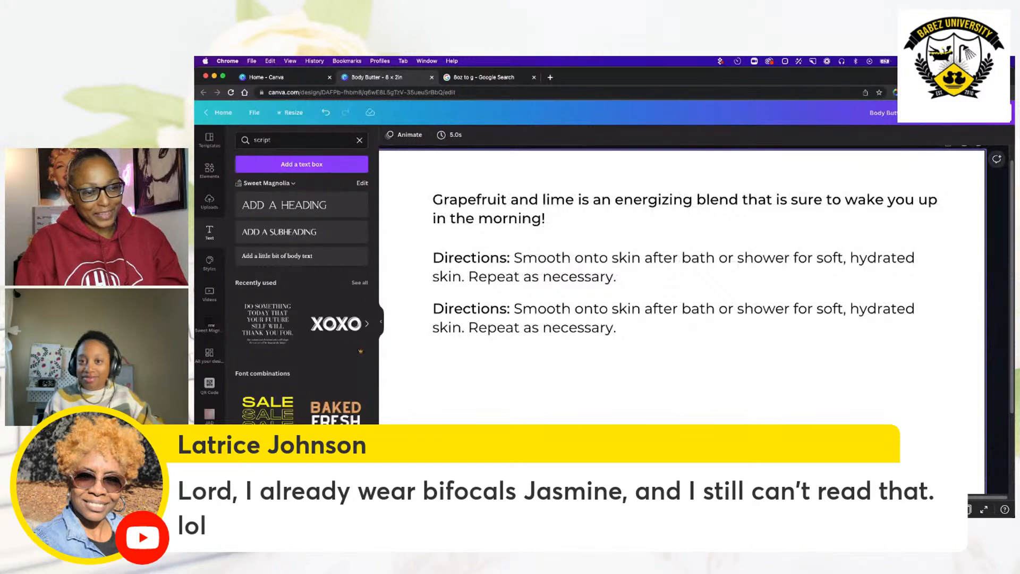
{"action": "scroll", "coordinate": [694, 290], "scroll_direction": "up", "scroll_amount": 1}
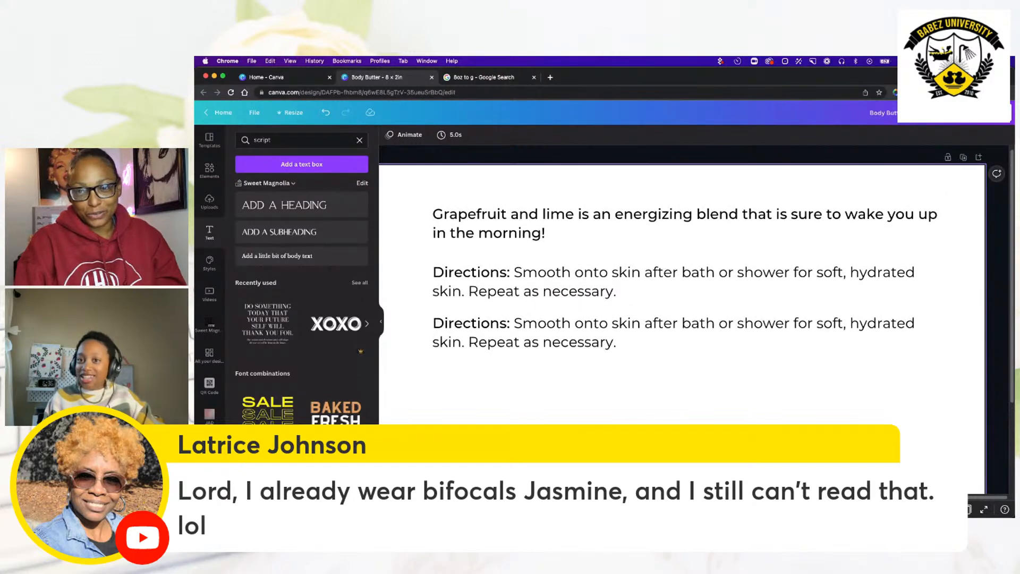
Delete the duplicate directions text and select the original directions block.
{"action": "left_click", "coordinate": [671, 343]}
{"action": "left_click", "coordinate": [669, 339]}
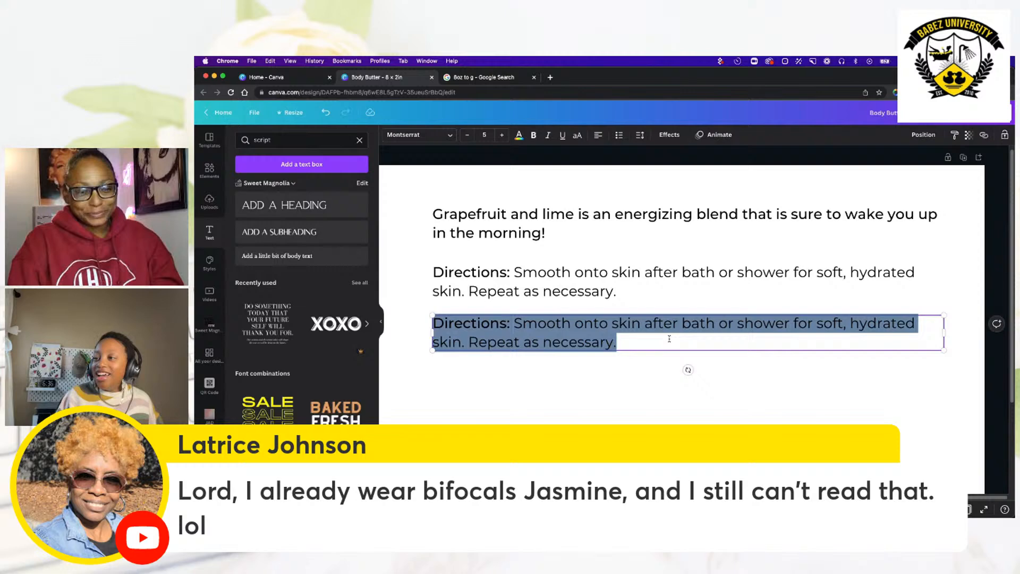
{"action": "left_click", "coordinate": [728, 382]}
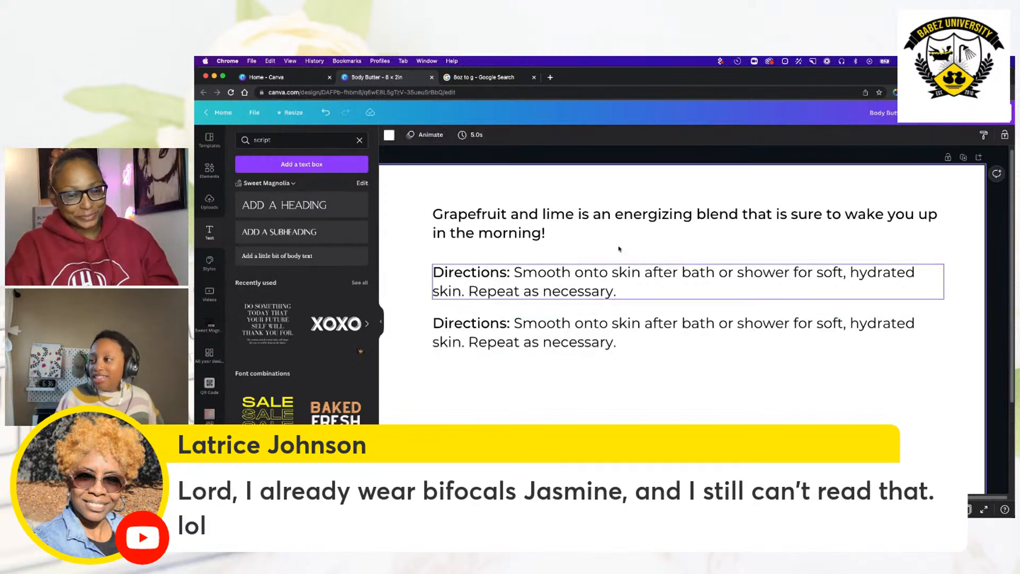
{"action": "left_click", "coordinate": [529, 302]}
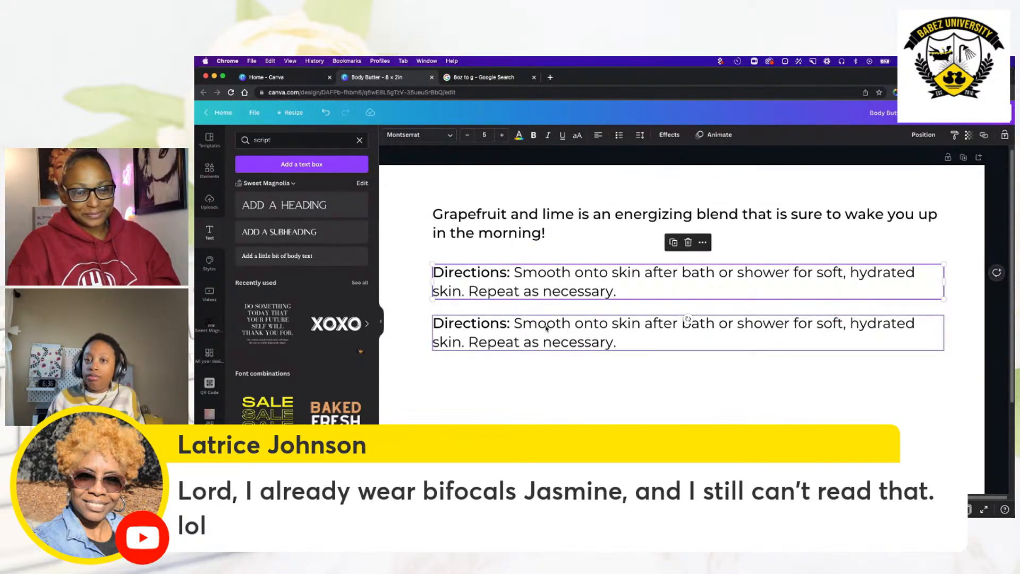
{"action": "left_click", "coordinate": [581, 341]}
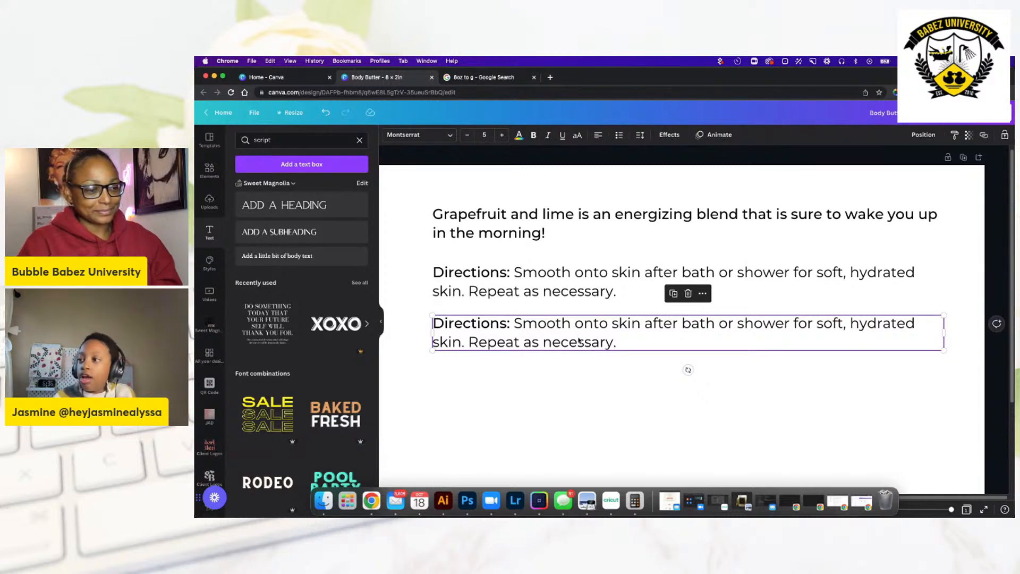
{"action": "left_click", "coordinate": [577, 342]}
{"action": "key", "text": "BackSpace"}
{"action": "left_click", "coordinate": [568, 364]}
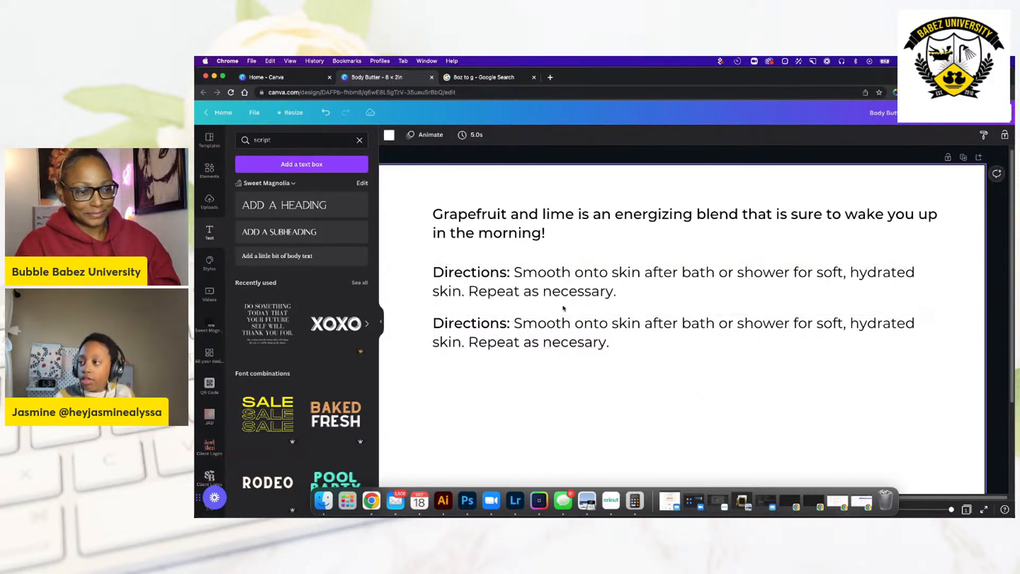
{"action": "left_click", "coordinate": [562, 326]}
{"action": "key", "text": "Delete"}
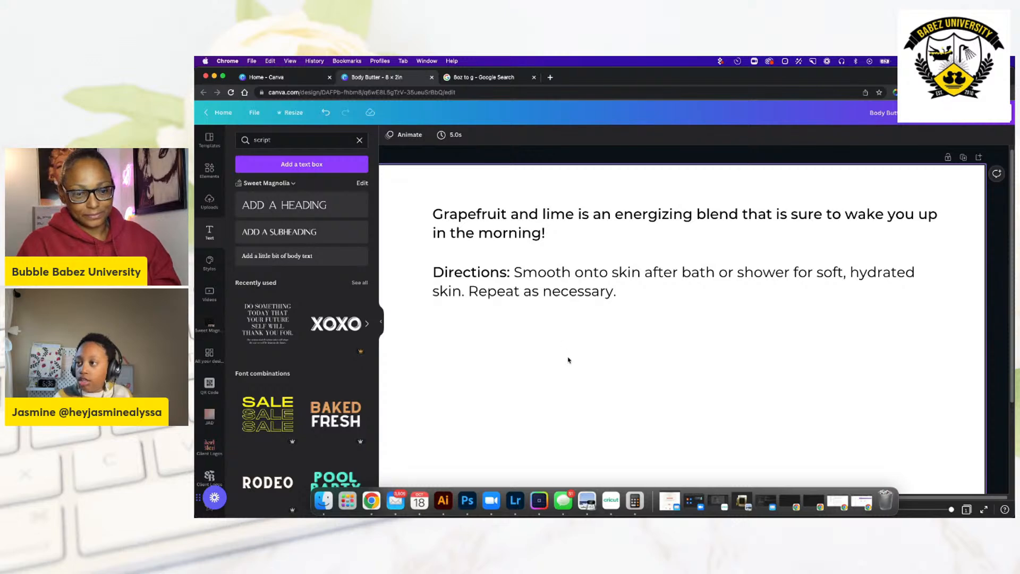
{"action": "left_click", "coordinate": [580, 293]}
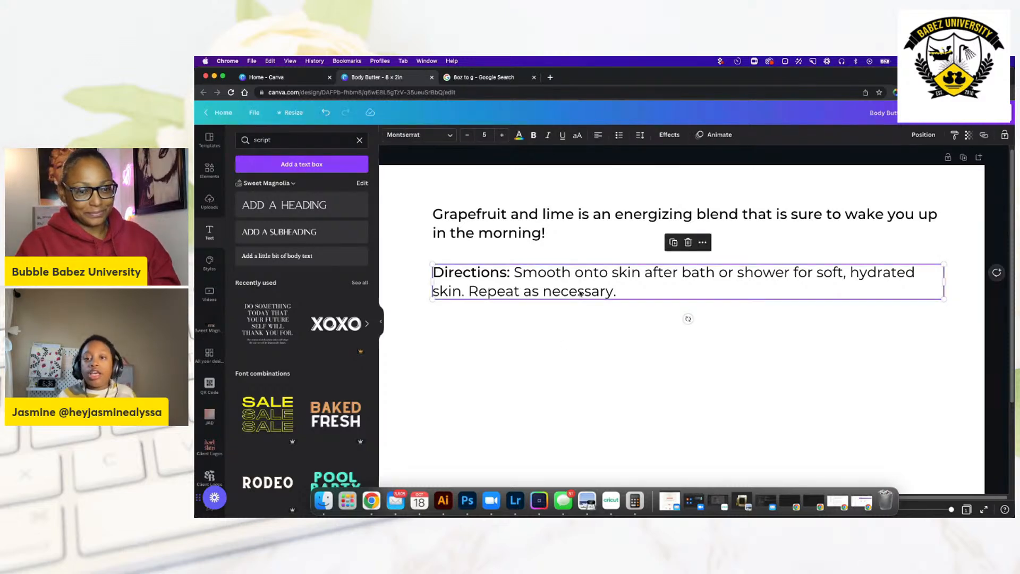
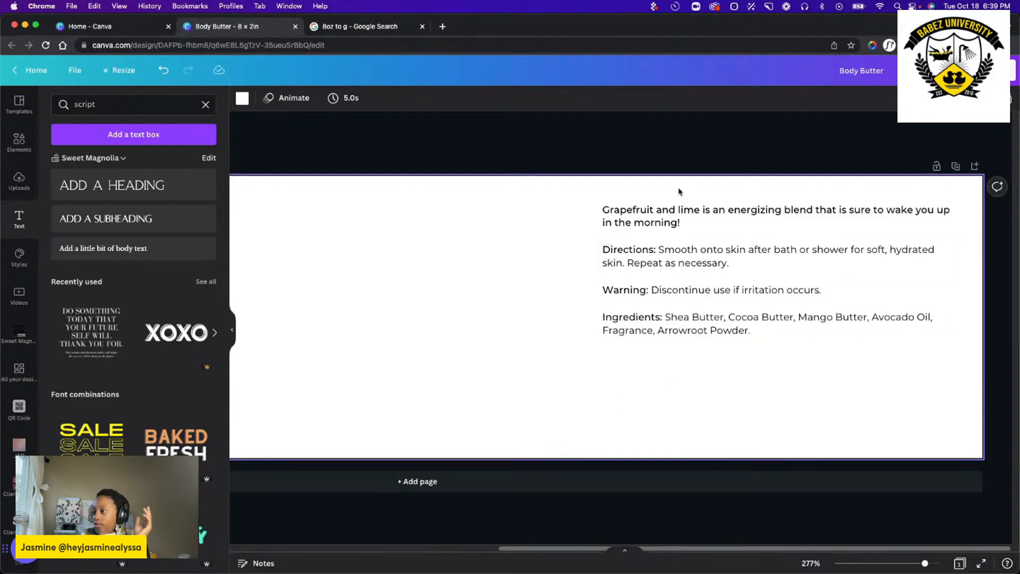
Increase the font size of the scent description, directions, warning and ingredients text blocks to 6.
{"action": "left_click", "coordinate": [675, 211]}
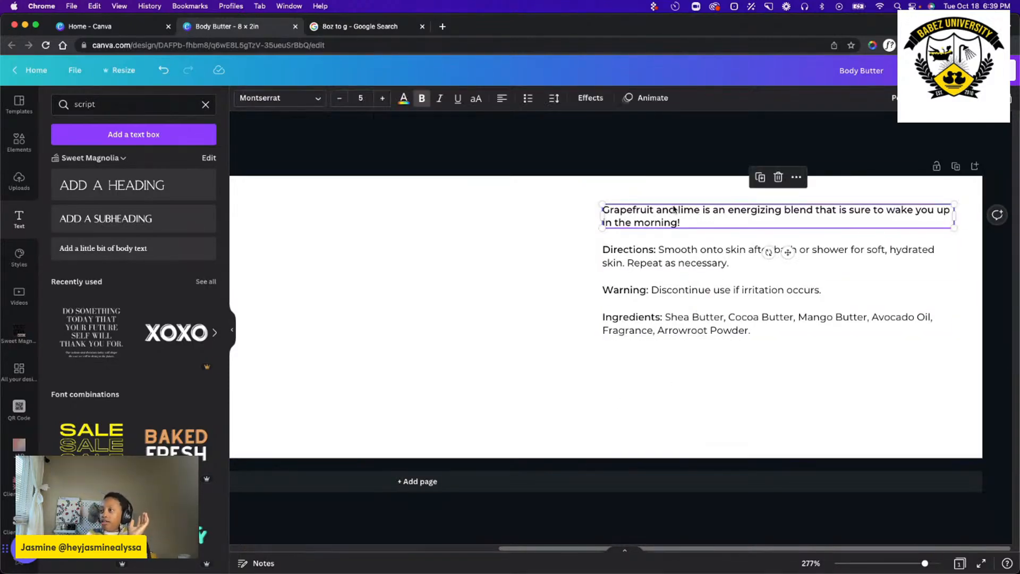
{"action": "left_click", "coordinate": [383, 100]}
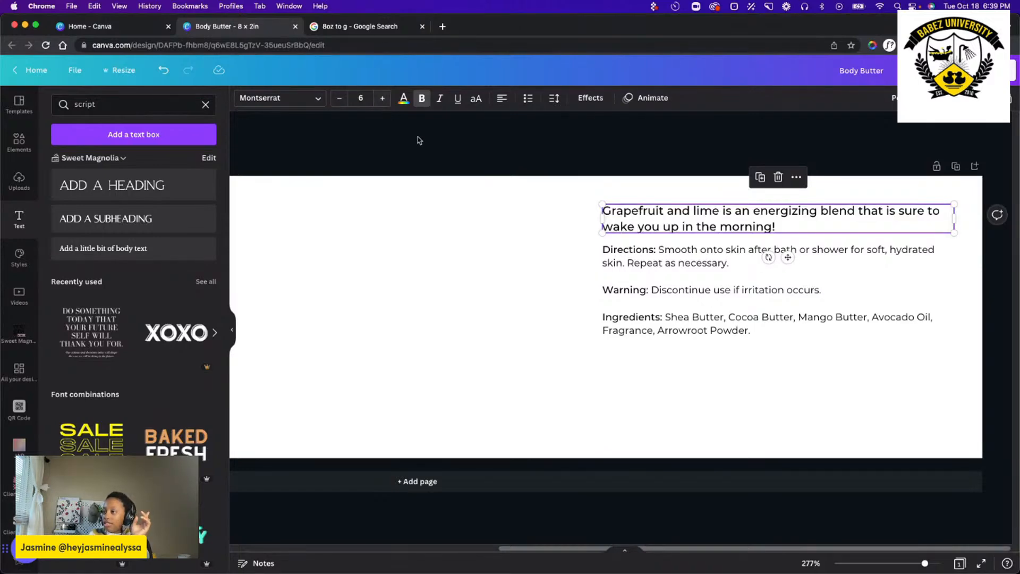
{"action": "left_click", "coordinate": [625, 262]}
{"action": "left_click", "coordinate": [383, 99]}
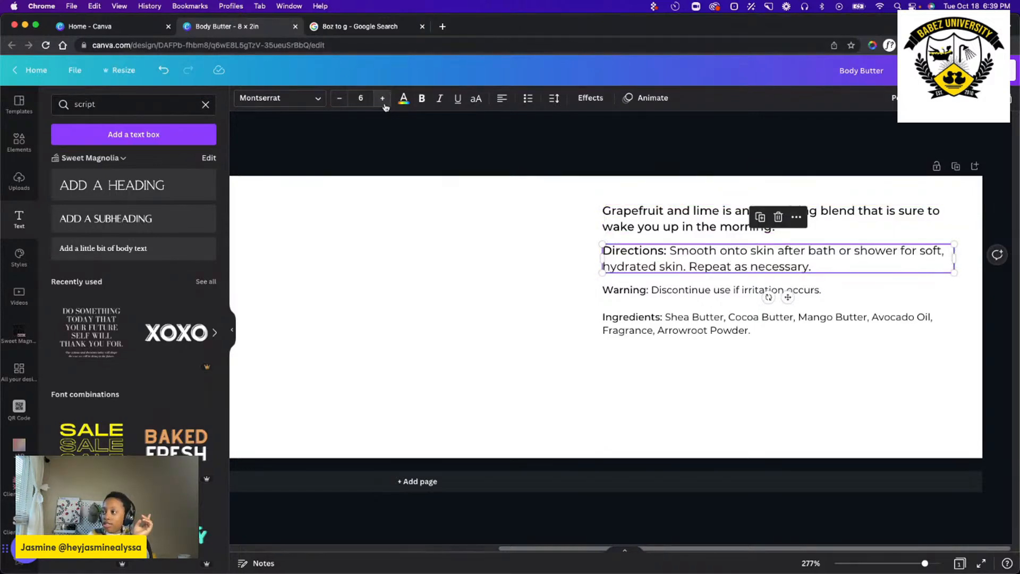
{"action": "left_click", "coordinate": [674, 289]}
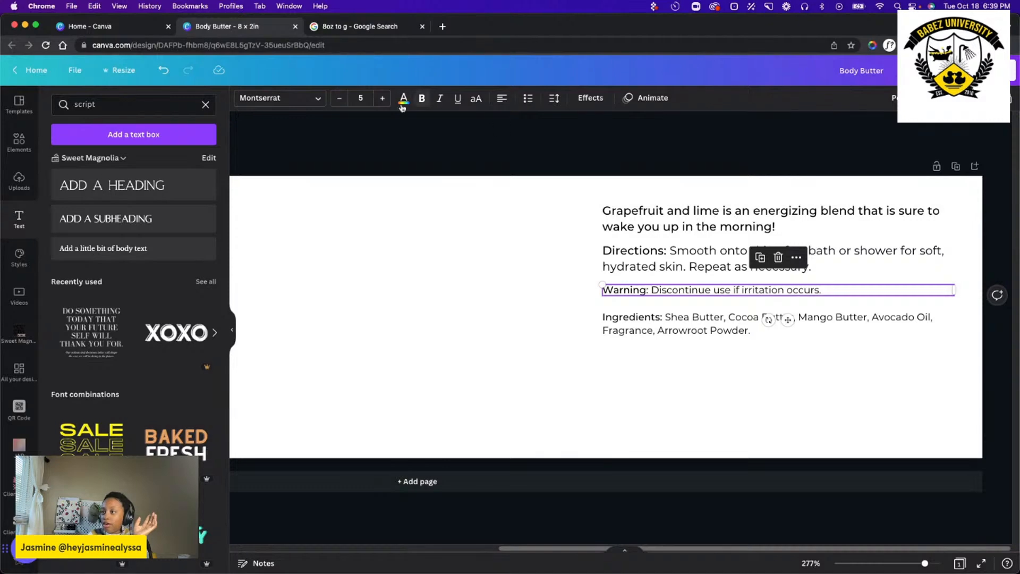
{"action": "left_click", "coordinate": [383, 100]}
{"action": "left_click", "coordinate": [654, 323]}
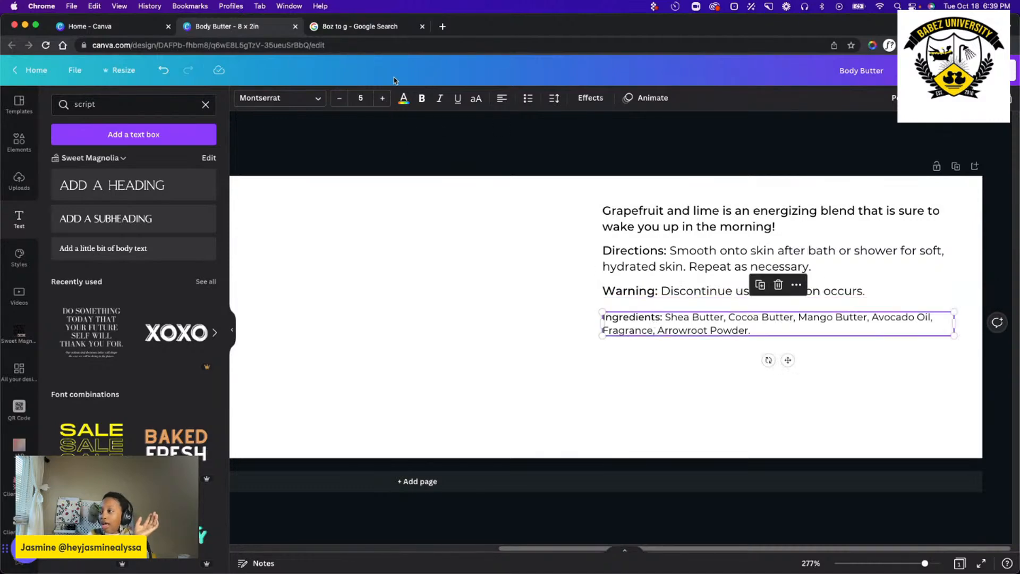
{"action": "left_click", "coordinate": [382, 100]}
{"action": "left_click", "coordinate": [717, 369]}
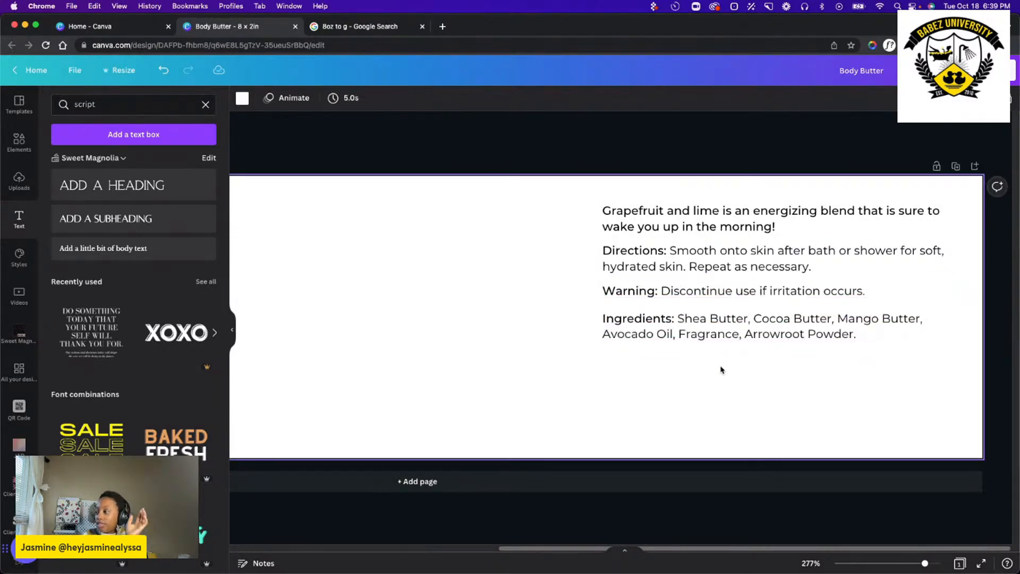
{"action": "left_click", "coordinate": [775, 335]}
{"action": "left_click", "coordinate": [679, 424]}
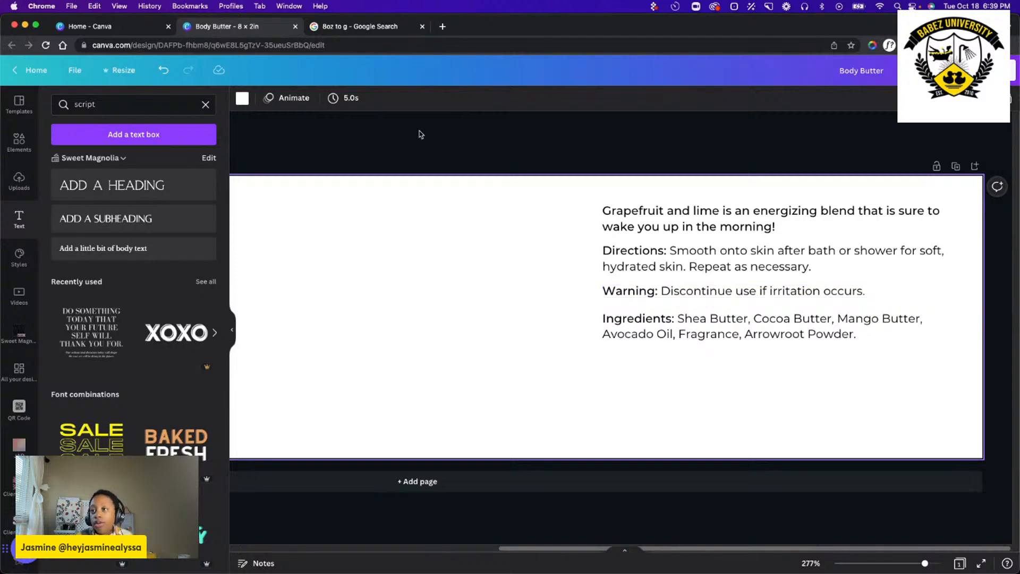
Duplicate the ingredients text near the label's lower edge, left-aligned with the original, and set the copy's font size to 5.
{"action": "left_click", "coordinate": [635, 337]}
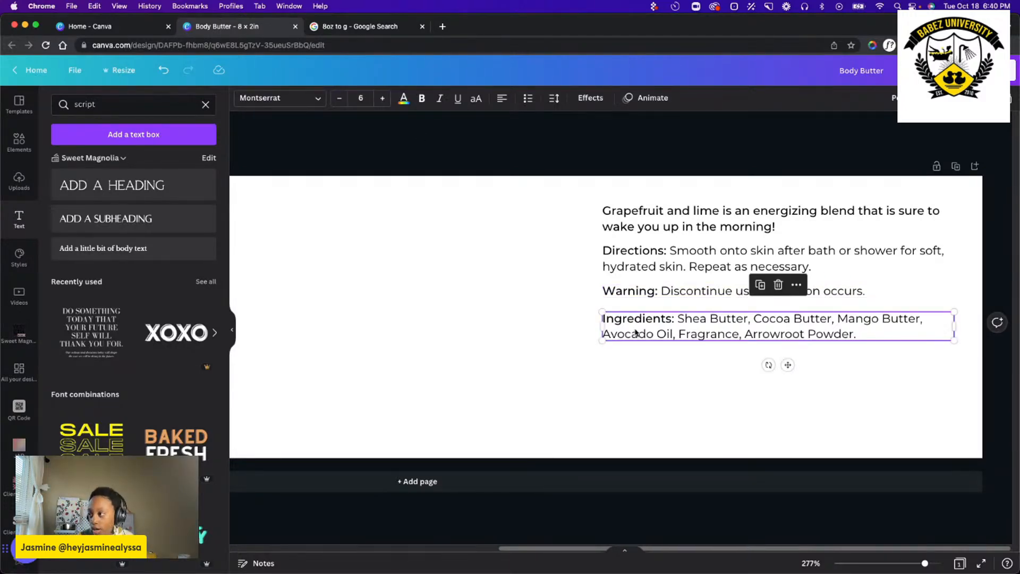
{"action": "left_click_drag", "start_coordinate": [636, 333], "coordinate": [636, 418]}
{"action": "double_click", "coordinate": [636, 418]}
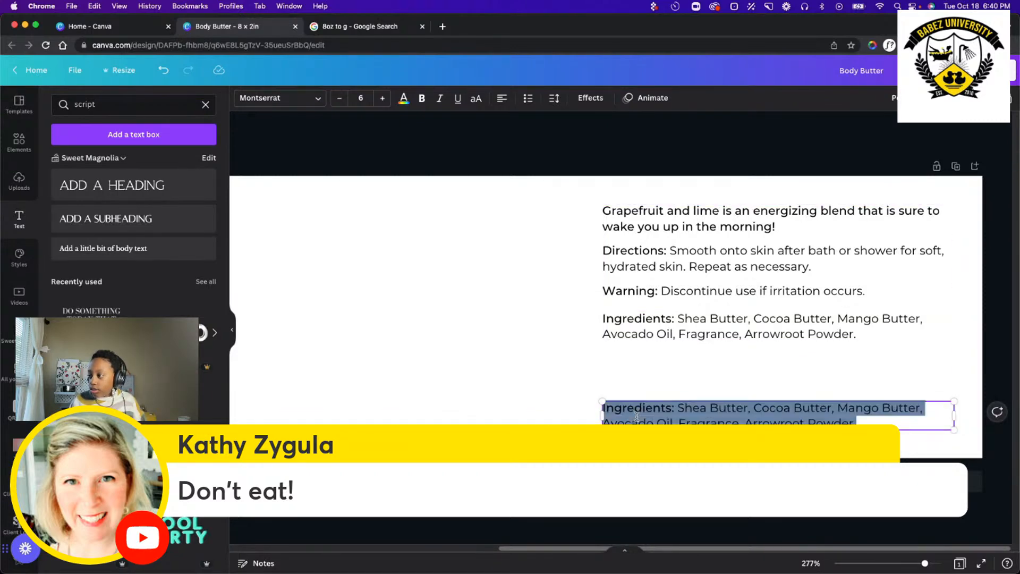
{"action": "left_click", "coordinate": [339, 97]}
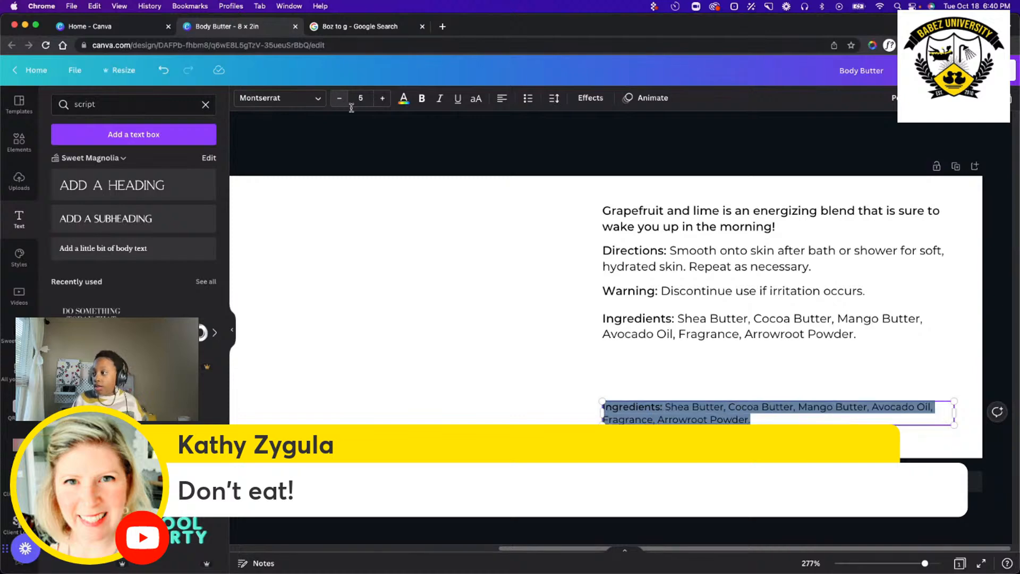
Replace the duplicated ingredients text with the company name "Sweet Magnolia Bath and Body LLC." and start a new line.
{"action": "triple_click", "coordinate": [714, 407]}
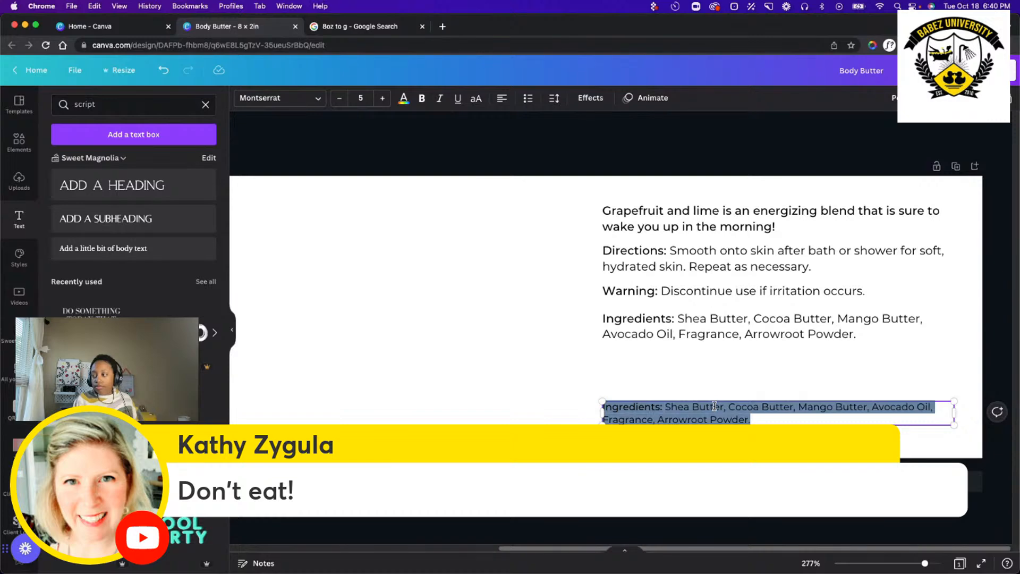
{"action": "type", "text": "Sweet Msh"}
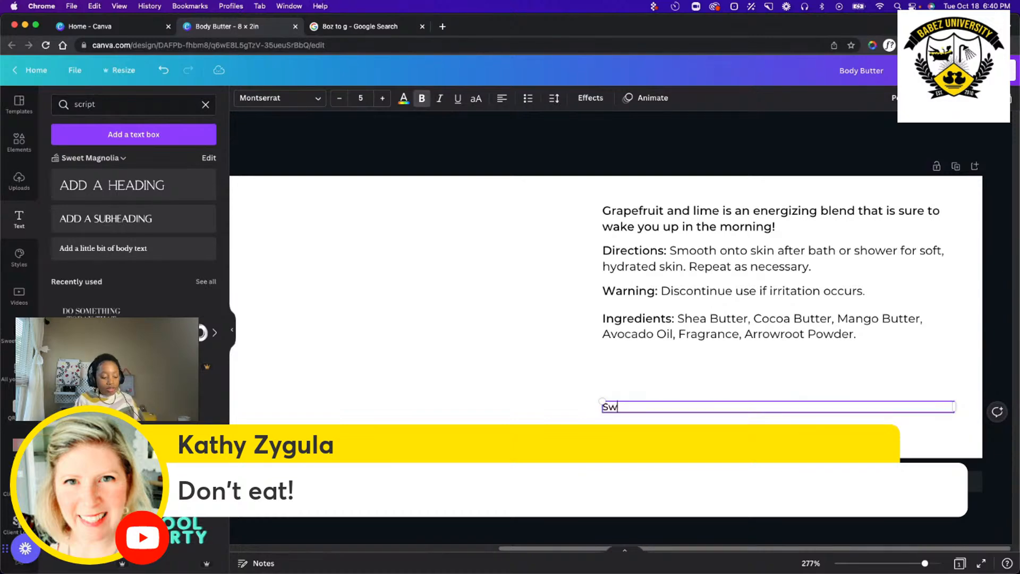
{"action": "key", "text": "BackSpace"}
{"action": "key", "text": "BackSpace"}
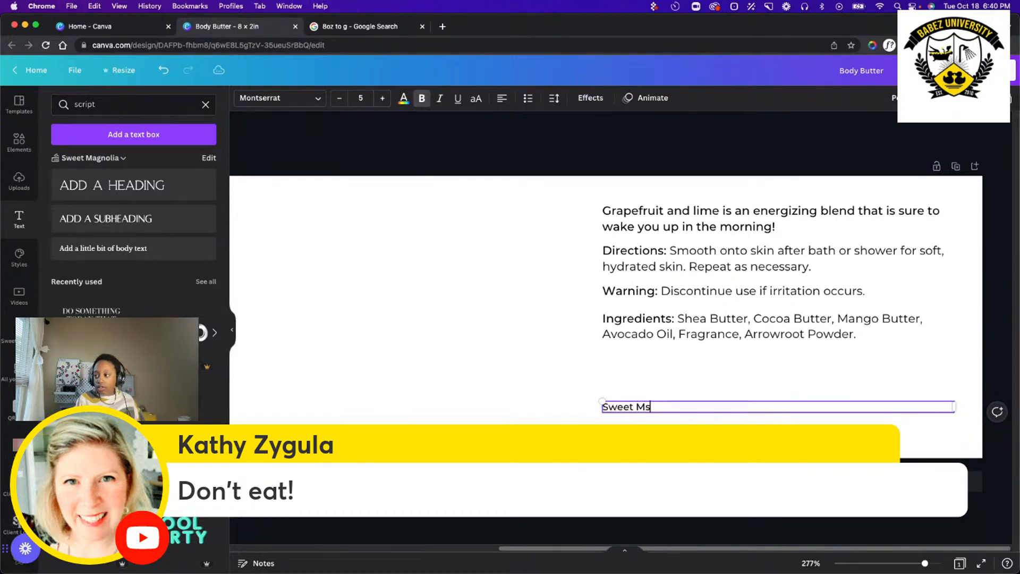
{"action": "type", "text": "agnoli"}
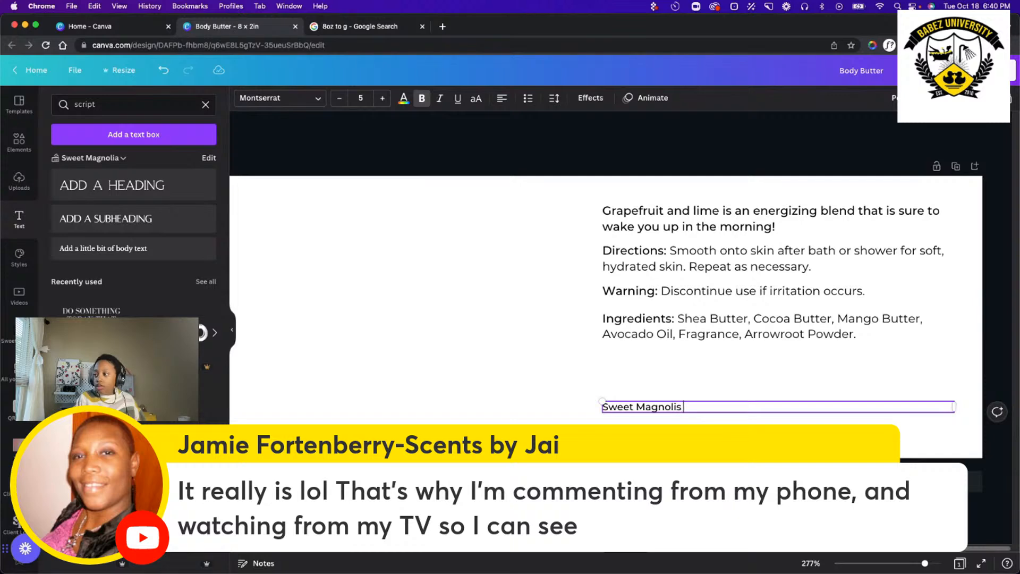
{"action": "type", "text": "s"}
{"action": "key", "text": "BackSpace"}
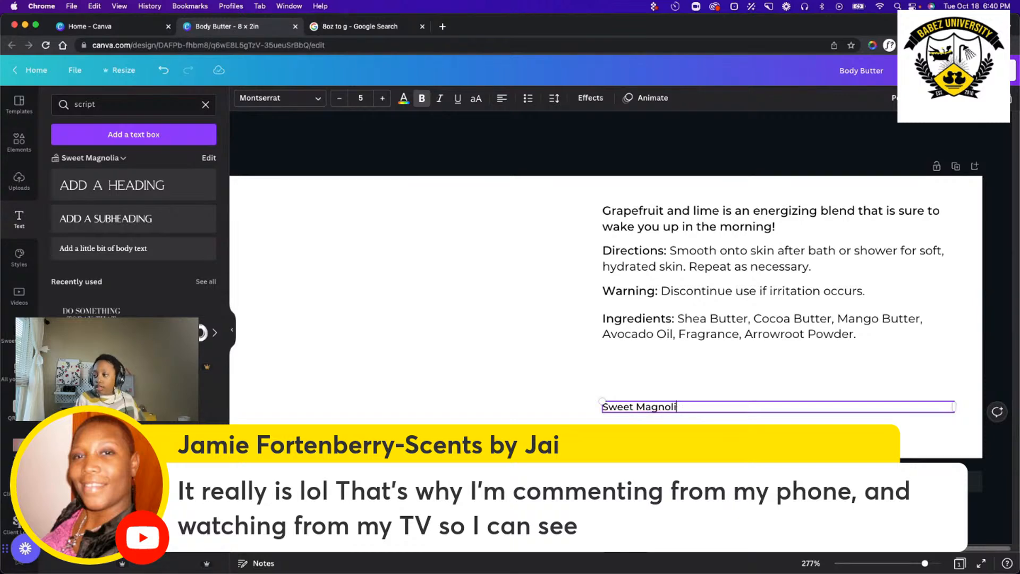
{"action": "type", "text": "a"}
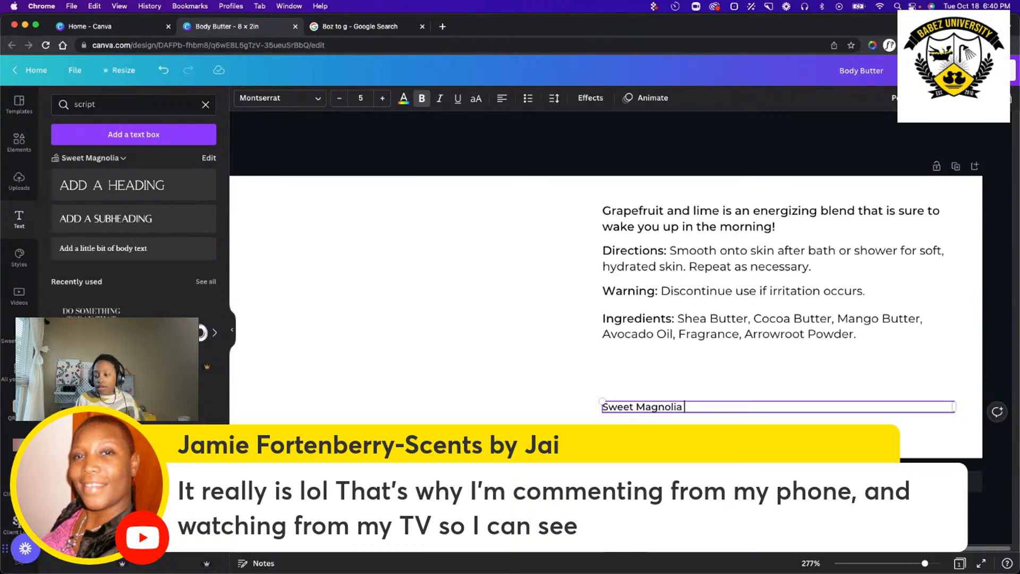
{"action": "type", "text": " baBath and Bod"}
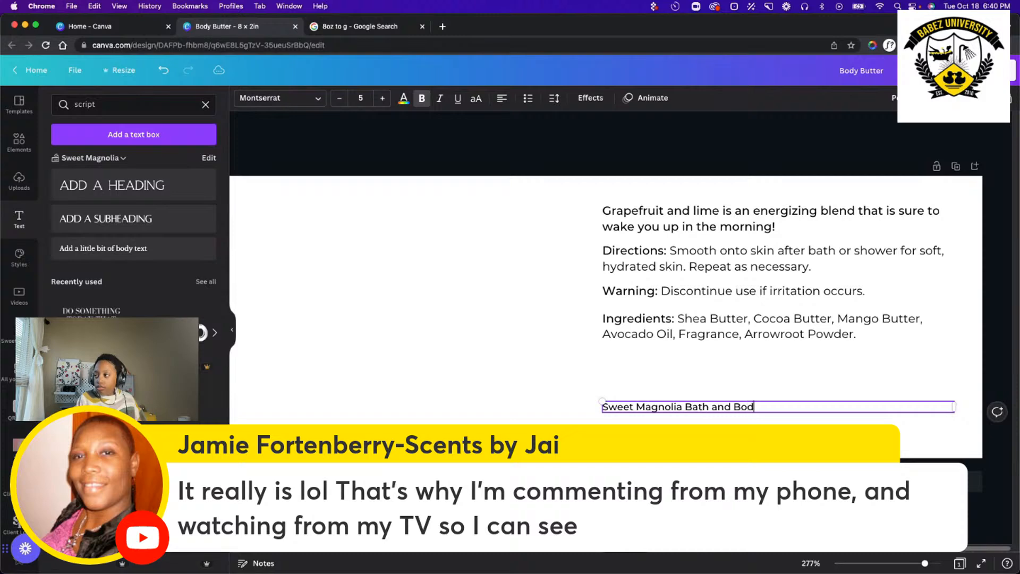
{"action": "type", "text": "y LLC."}
{"action": "key", "text": "Return"}
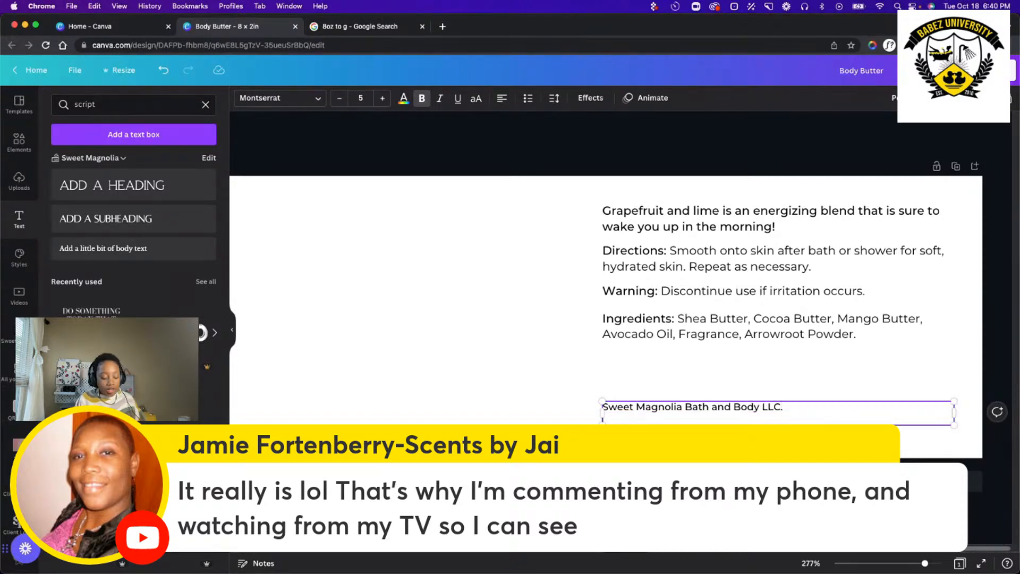
{"action": "type", "text": "M?"}
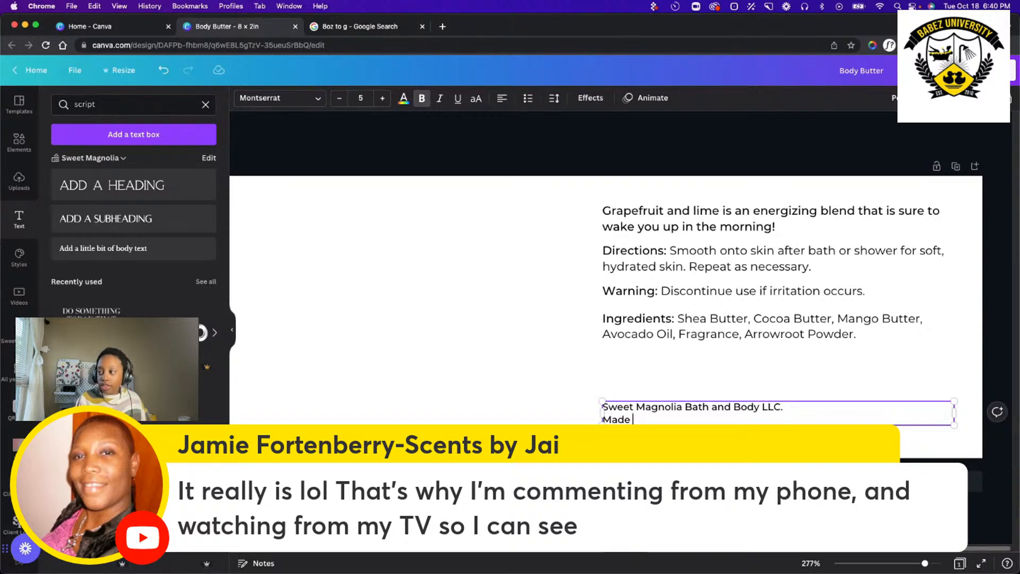
{"action": "type", "text": "de in "}
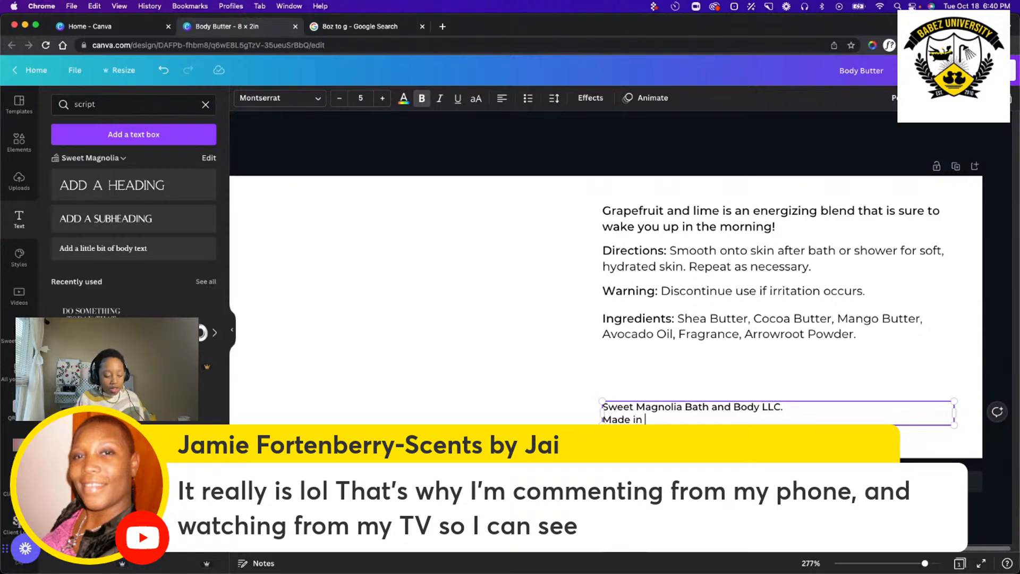
{"action": "type", "text": "Dalla"}
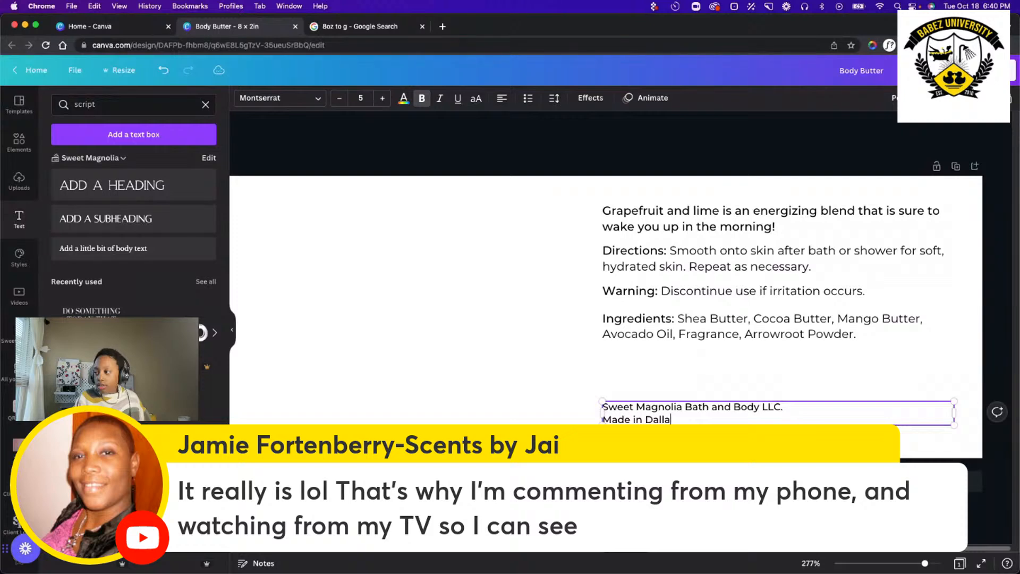
{"action": "type", "text": "s, T"}
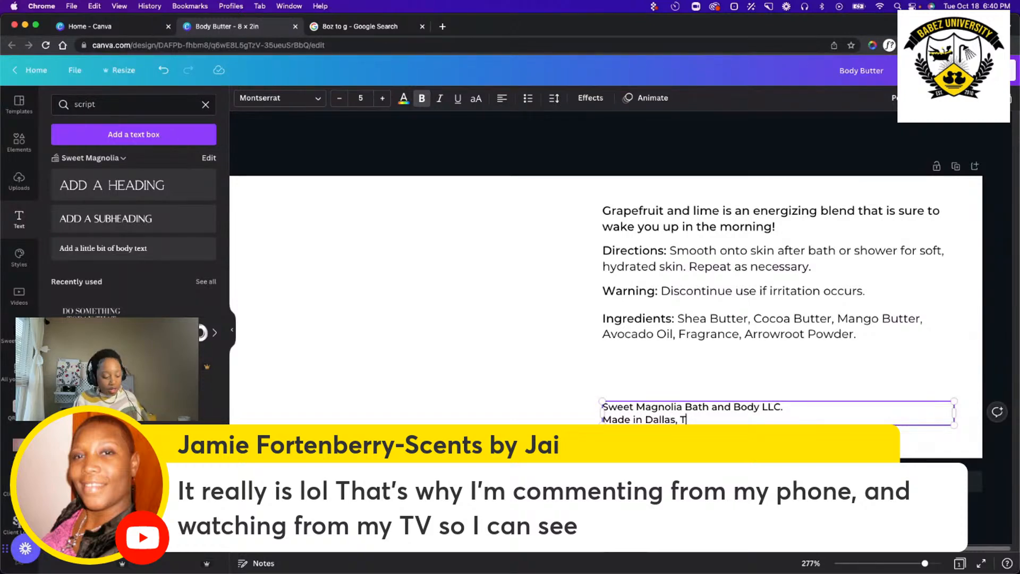
{"action": "type", "text": "YX 75253"}
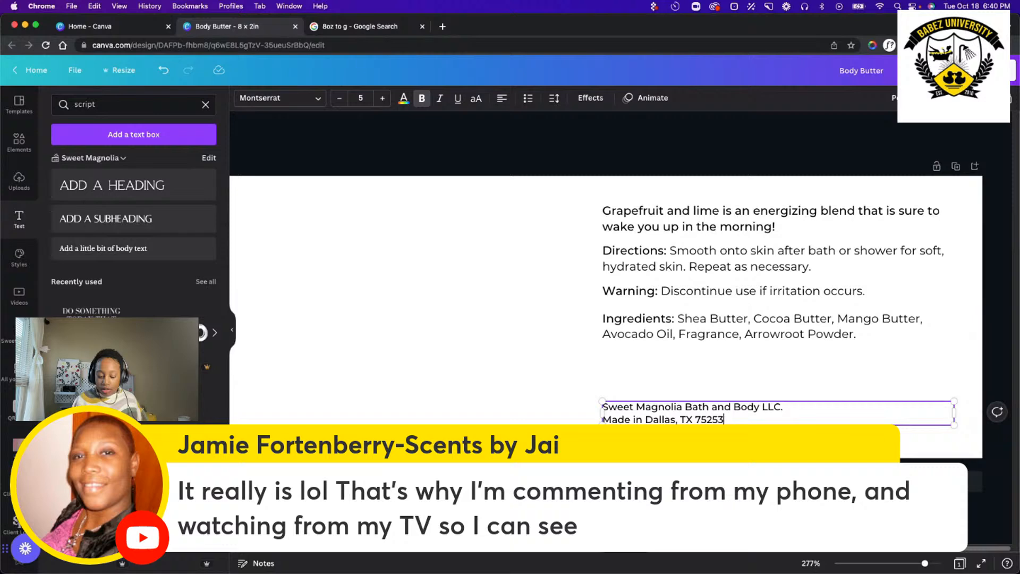
{"action": "key", "text": "Return"}
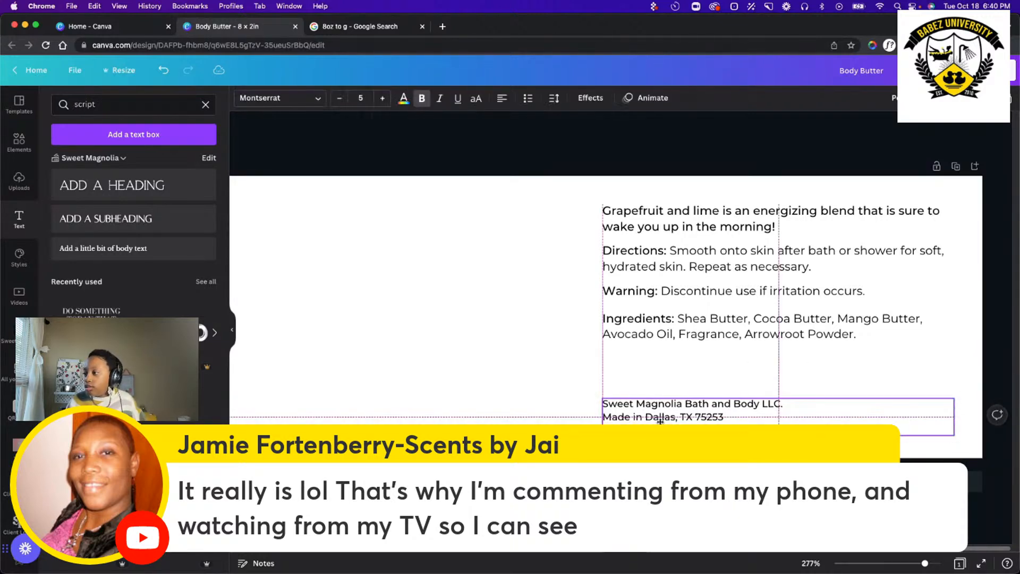
{"action": "left_click_drag", "start_coordinate": [660, 425], "coordinate": [659, 416]}
{"action": "left_click", "coordinate": [529, 368]}
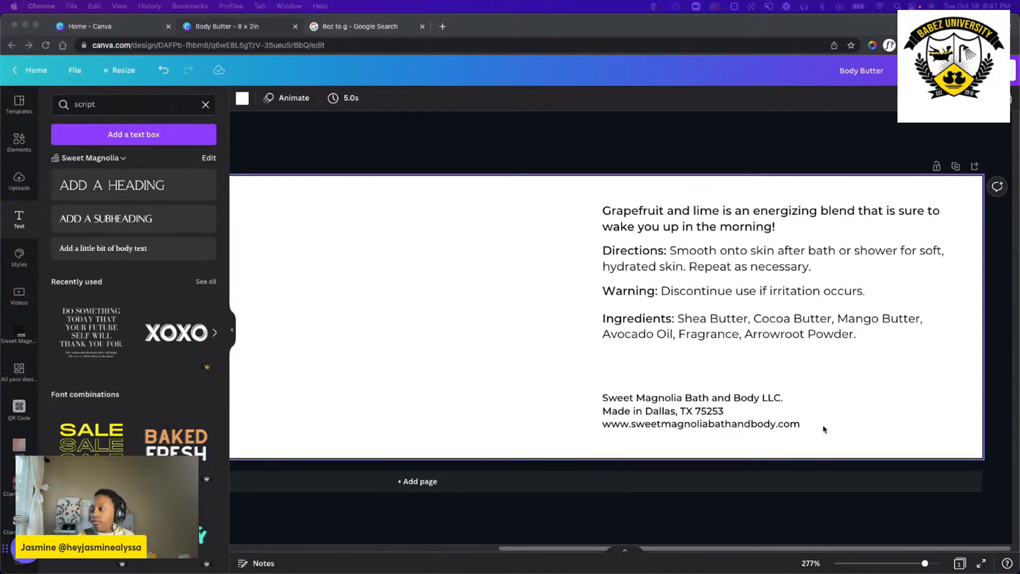
Move the ingredients text up slightly so its gap to the warning matches the spacing of the blocks above.
{"action": "left_click", "coordinate": [693, 365]}
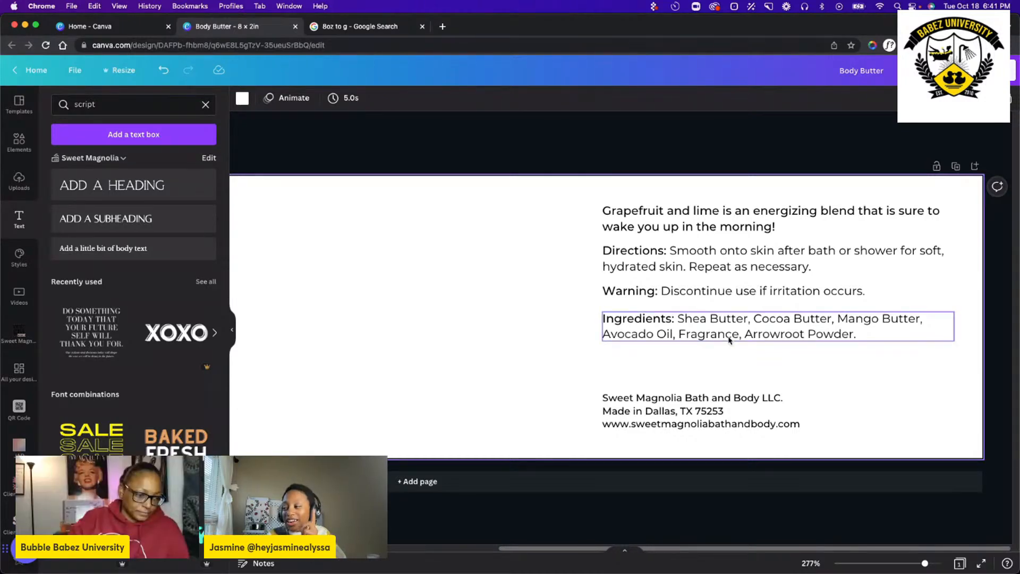
{"action": "left_click", "coordinate": [646, 330]}
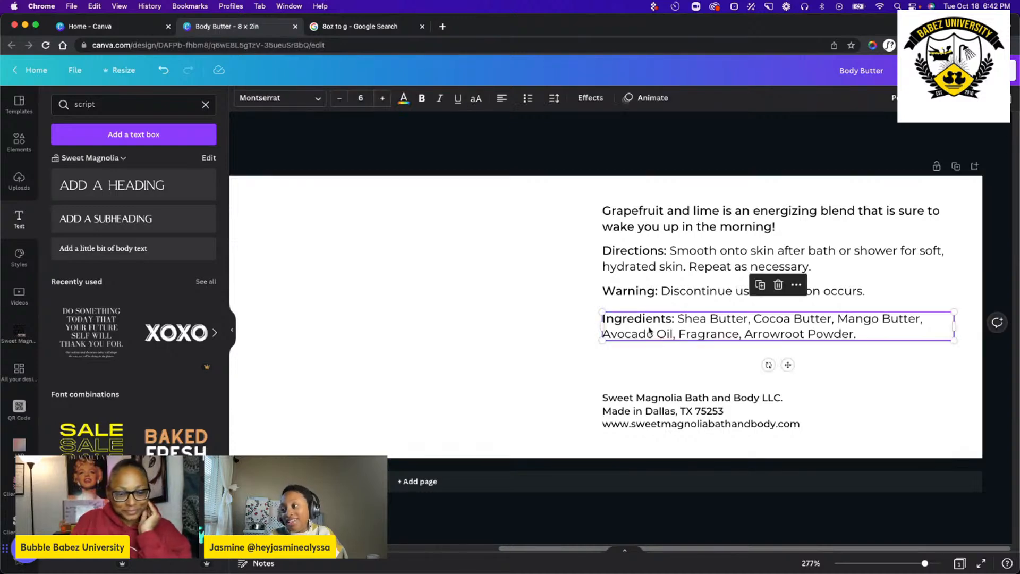
{"action": "left_click_drag", "start_coordinate": [646, 330], "coordinate": [647, 324]}
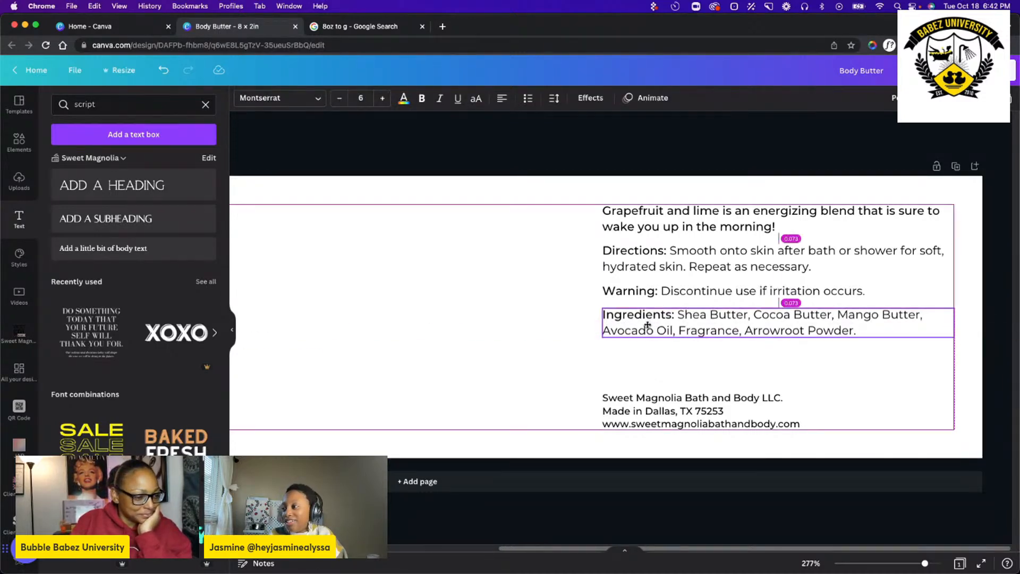
{"action": "left_click", "coordinate": [489, 350]}
Move the directions, warning and ingredients blocks down together so they sit just above the company details.
{"action": "left_click", "coordinate": [708, 322]}
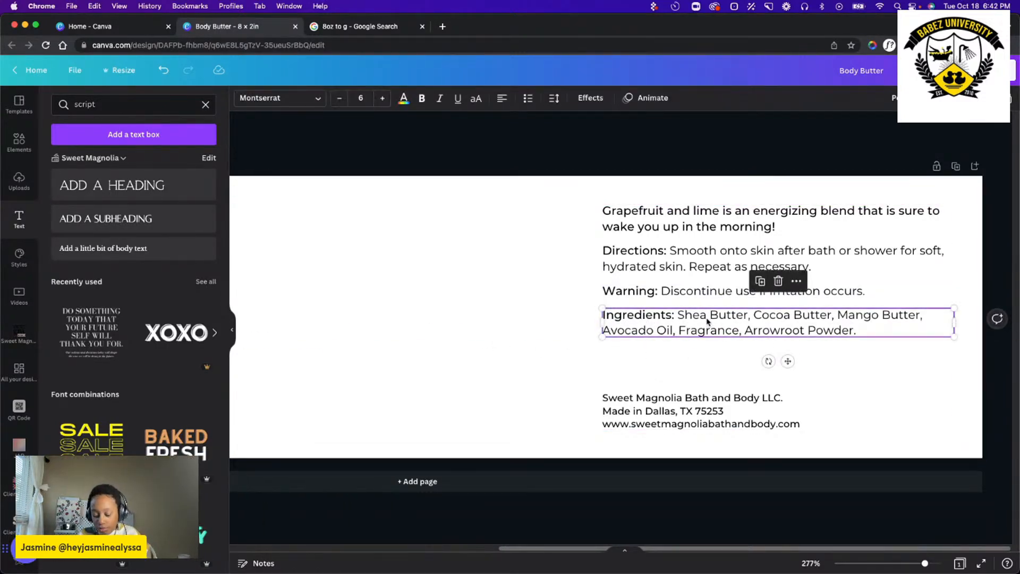
{"action": "left_click", "coordinate": [707, 292]}
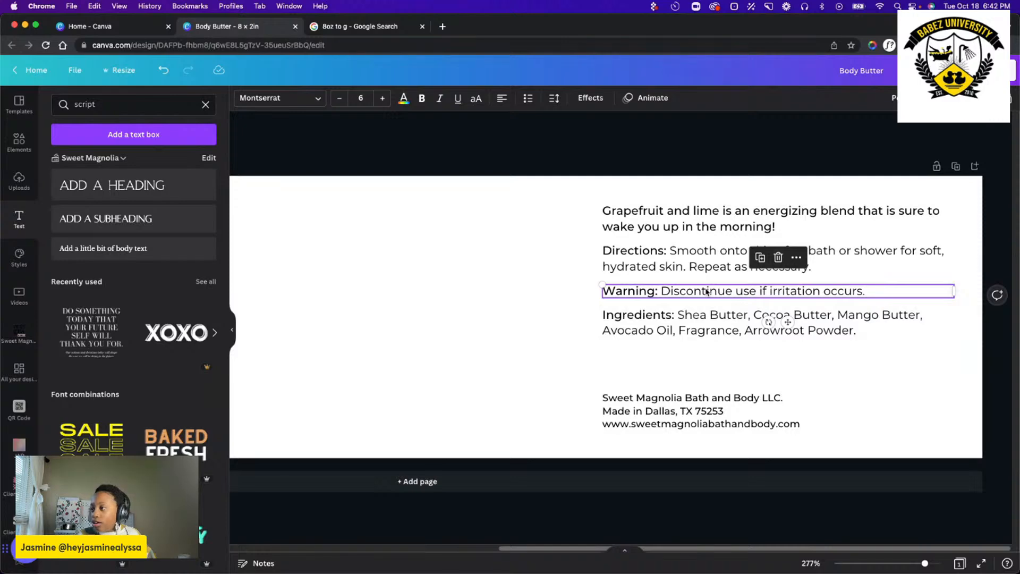
{"action": "left_click", "coordinate": [701, 319], "text": "shift"}
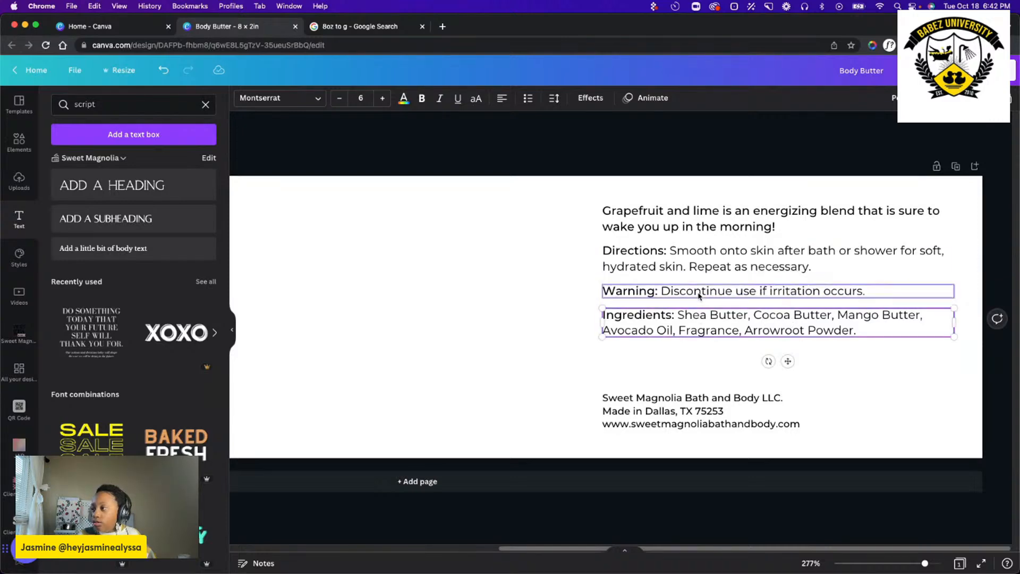
{"action": "left_click", "coordinate": [701, 264], "text": "shift"}
{"action": "left_click_drag", "start_coordinate": [700, 265], "coordinate": [698, 304]}
{"action": "left_click", "coordinate": [499, 289]}
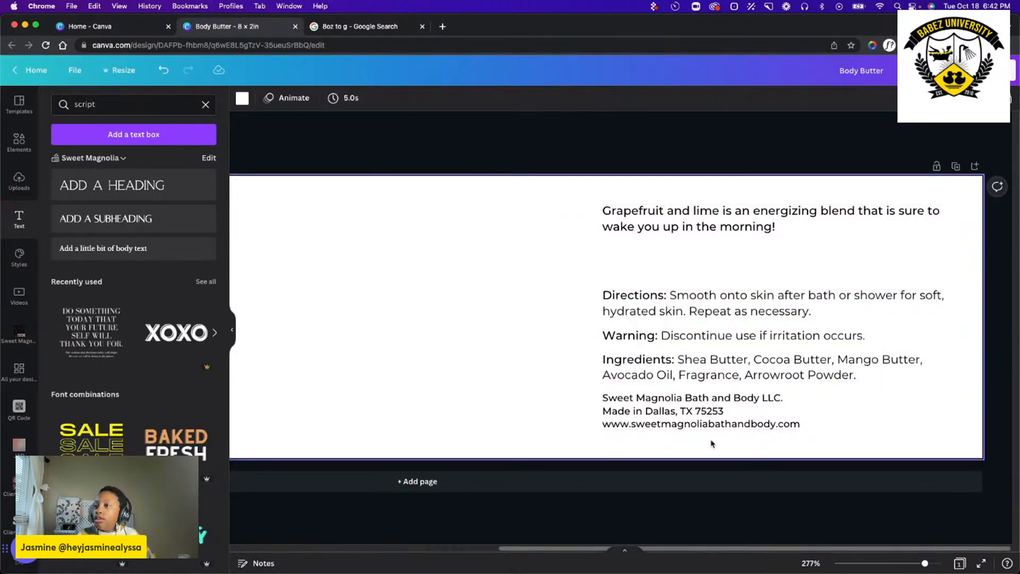
Search the element library for "cosmetic icon".
{"action": "left_click", "coordinate": [19, 141]}
{"action": "left_click", "coordinate": [181, 106]}
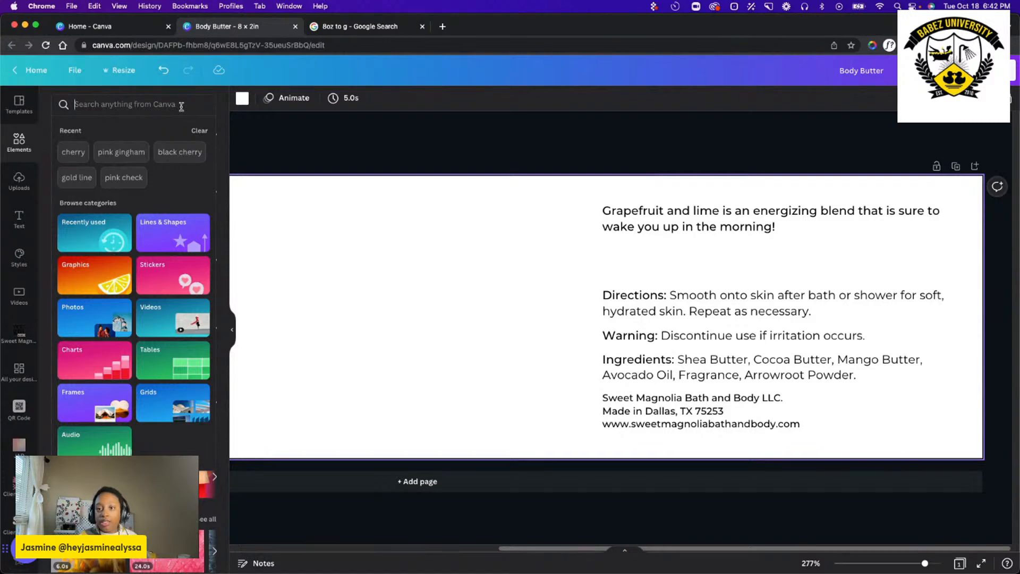
{"action": "type", "text": "c"}
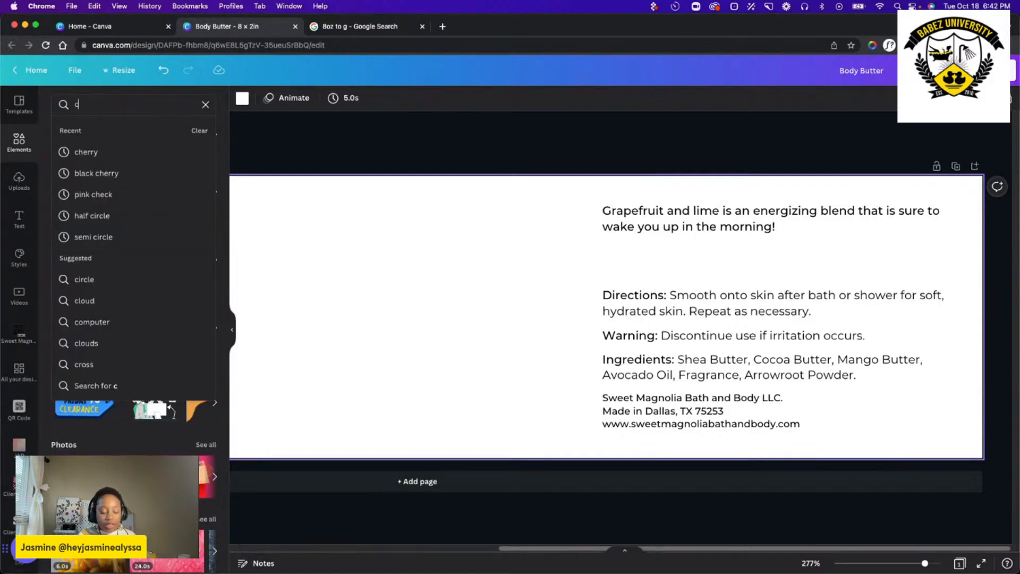
{"action": "key", "text": "BackSpace"}
{"action": "type", "text": "cos"}
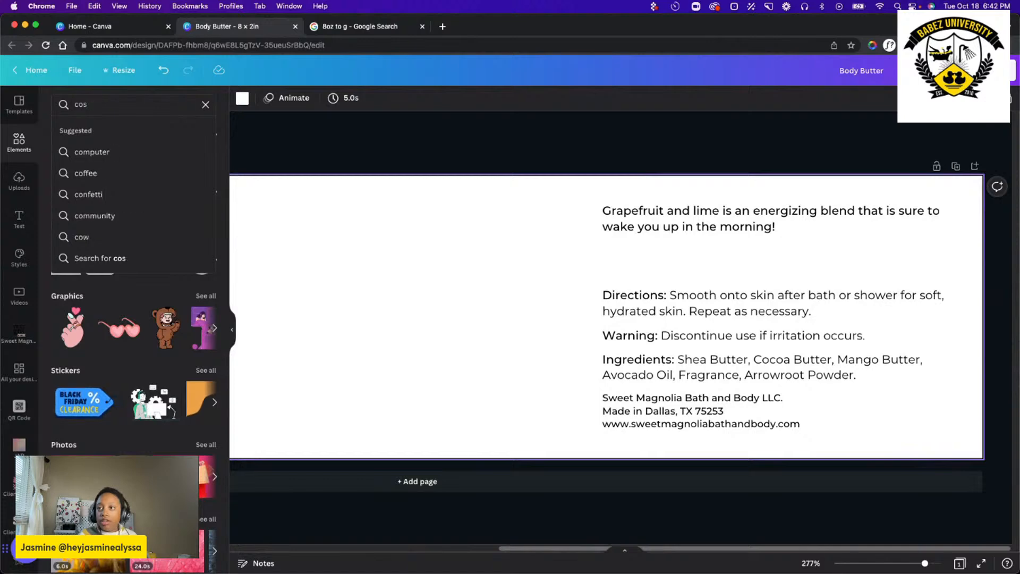
{"action": "type", "text": "metic icon"}
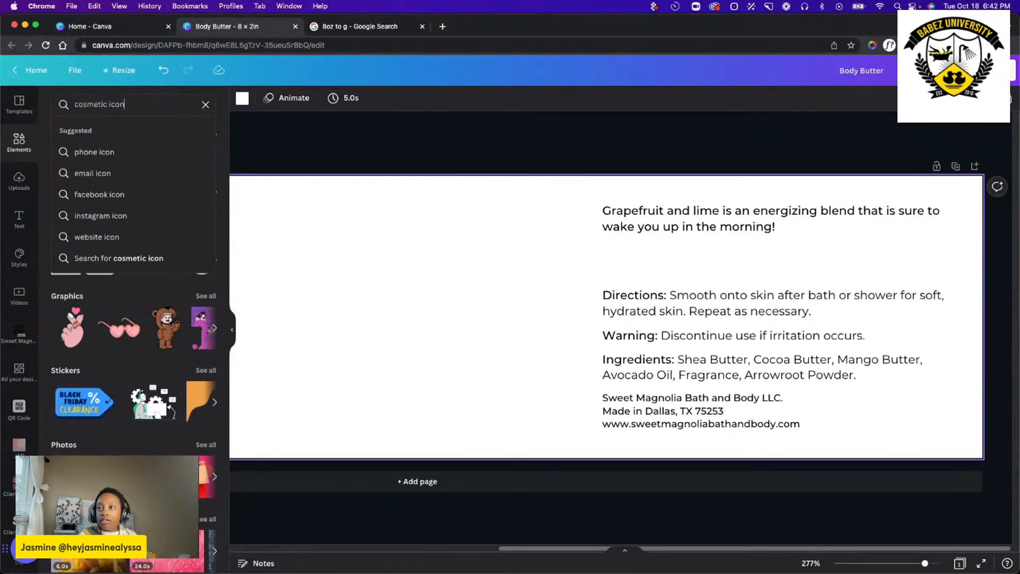
{"action": "key", "text": "Return"}
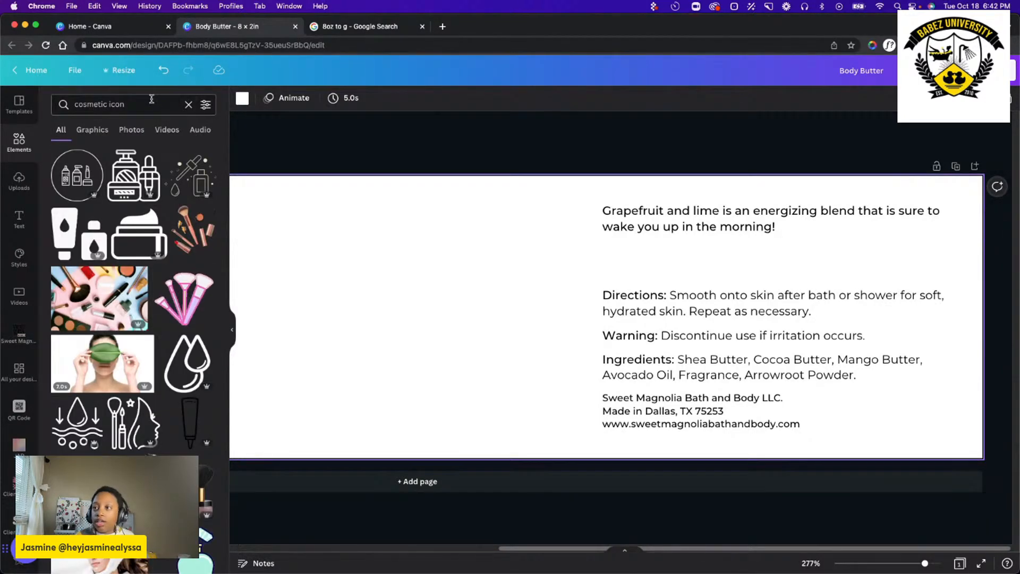
Refine the element search to "cosmetic icons vegan" and browse the results for a suitable badge.
{"action": "type", "text": "s vegan"}
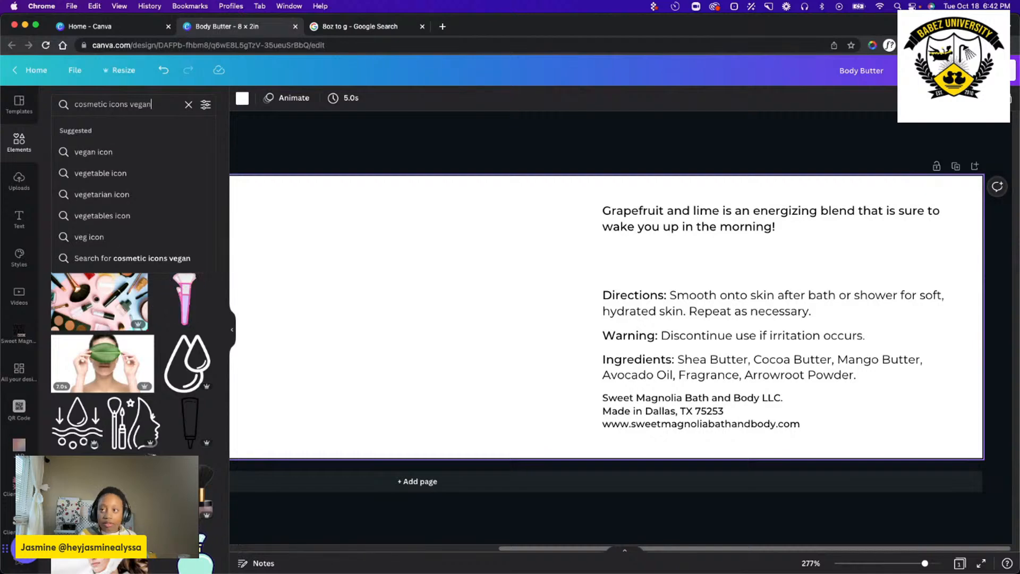
{"action": "key", "text": "Return"}
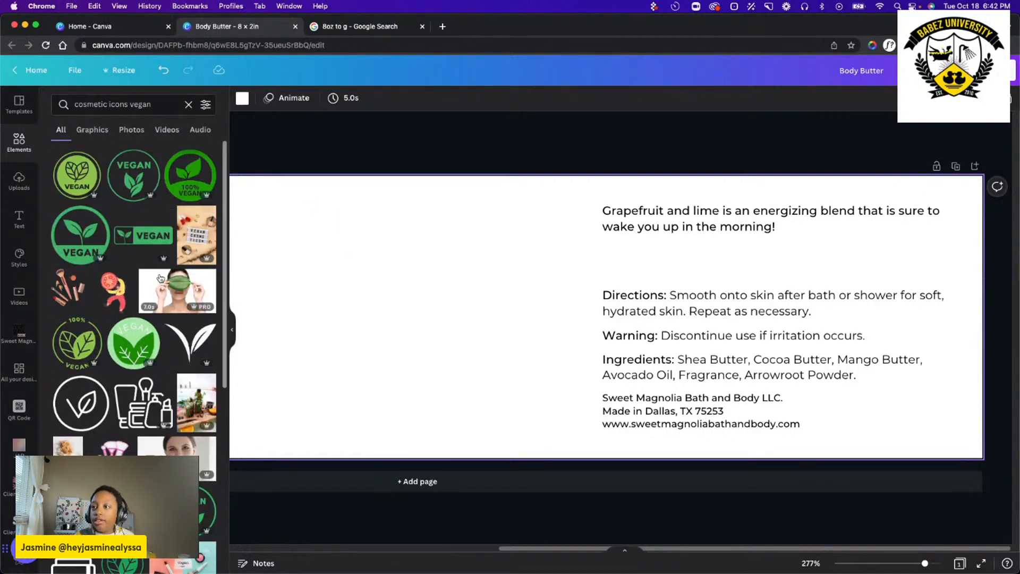
{"action": "scroll", "coordinate": [118, 301], "scroll_direction": "down", "scroll_amount": 5}
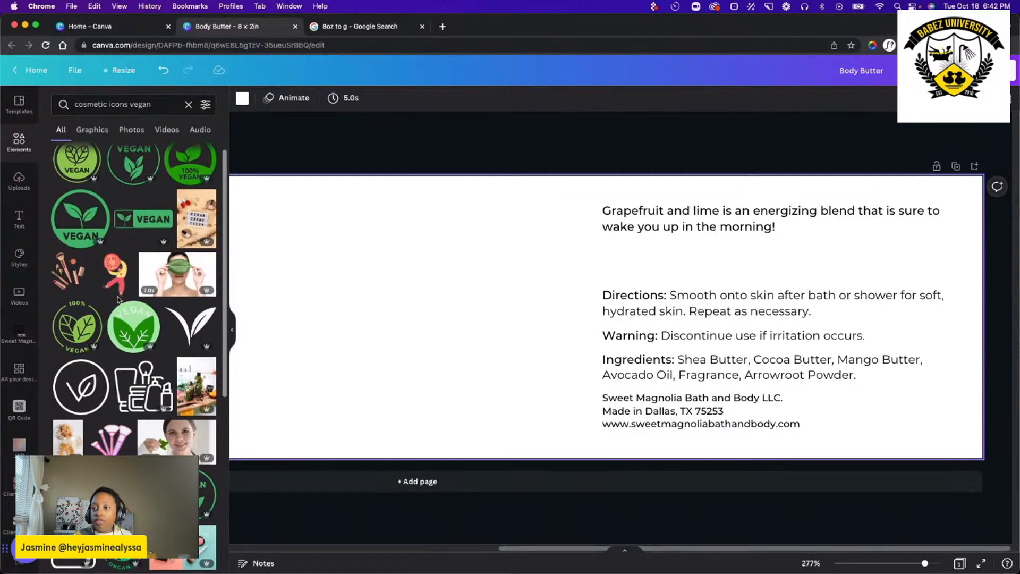
{"action": "scroll", "coordinate": [118, 301], "scroll_direction": "down", "scroll_amount": 5}
{"action": "scroll", "coordinate": [118, 300], "scroll_direction": "up", "scroll_amount": 10}
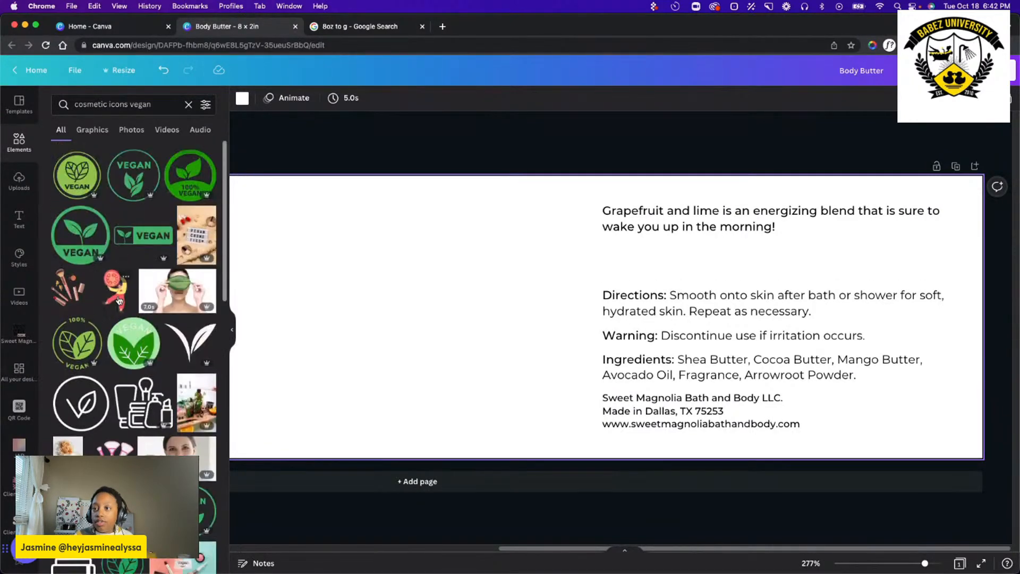
Limit the vegan icon results to graphics and add the round two-leaf "100% Vegan" badge with the open circle outline to the label.
{"action": "left_click", "coordinate": [99, 136]}
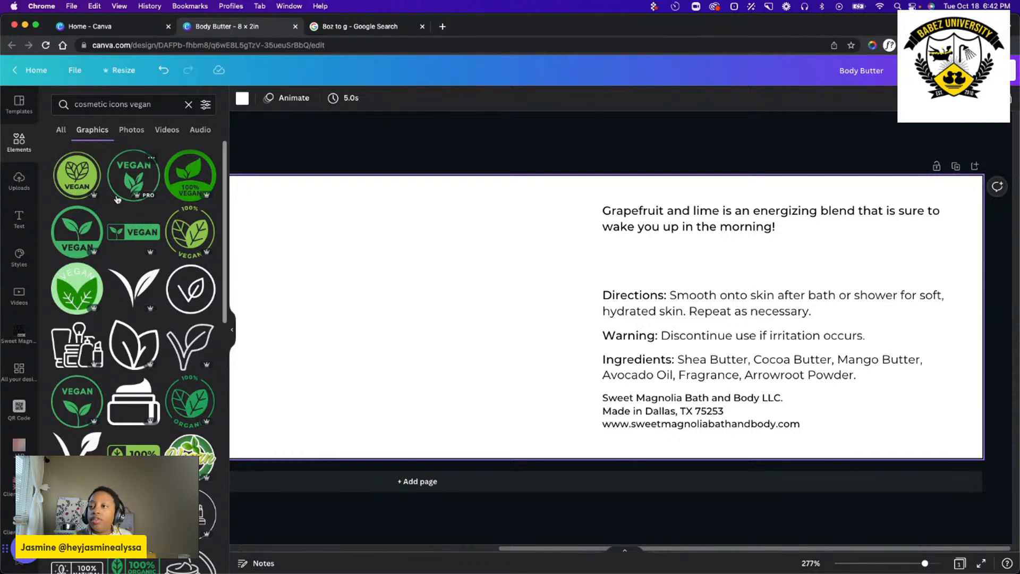
{"action": "scroll", "coordinate": [115, 277], "scroll_direction": "down", "scroll_amount": 2}
{"action": "scroll", "coordinate": [116, 278], "scroll_direction": "up", "scroll_amount": 2}
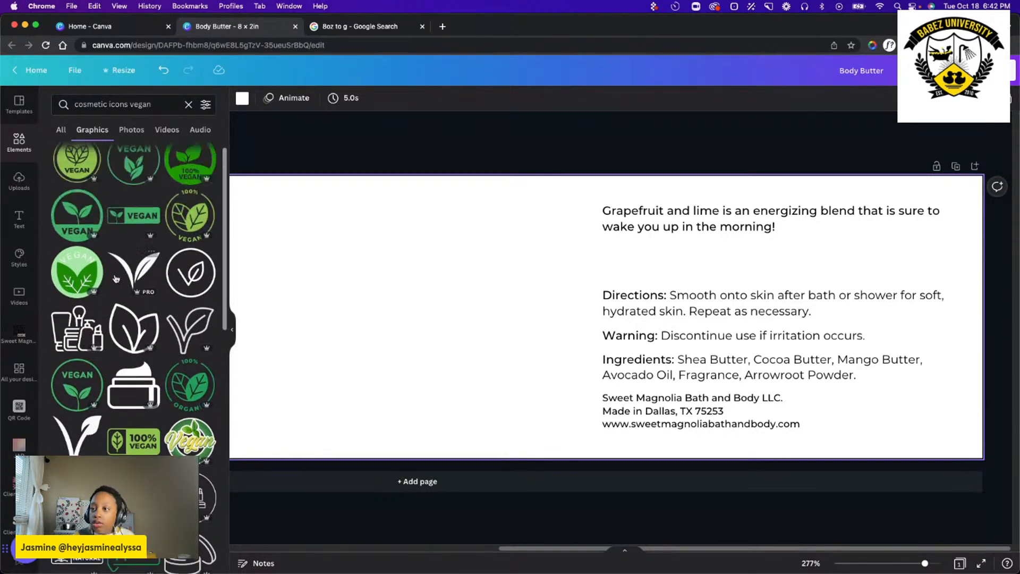
{"action": "scroll", "coordinate": [117, 321], "scroll_direction": "up", "scroll_amount": 1}
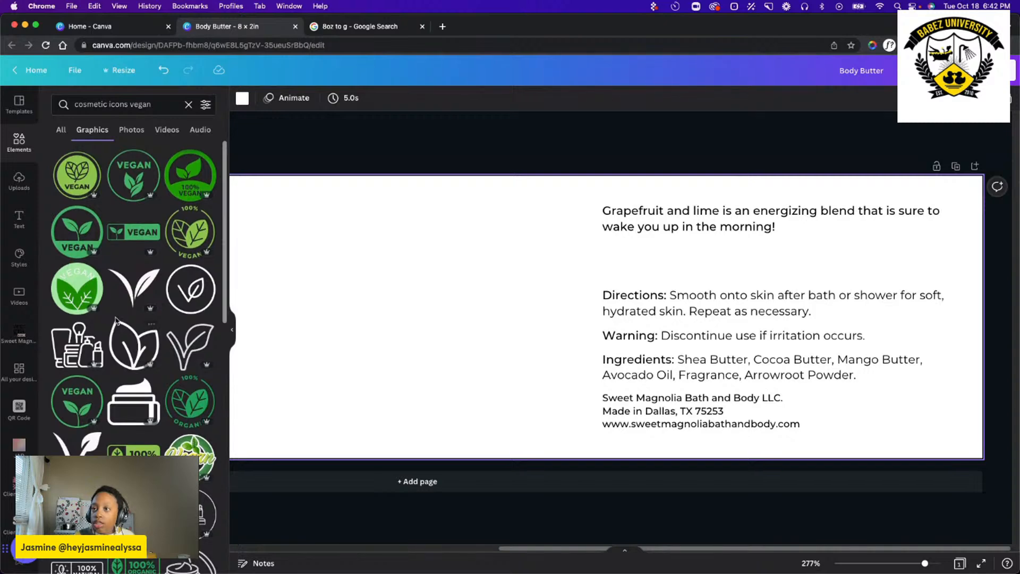
{"action": "left_click", "coordinate": [187, 233]}
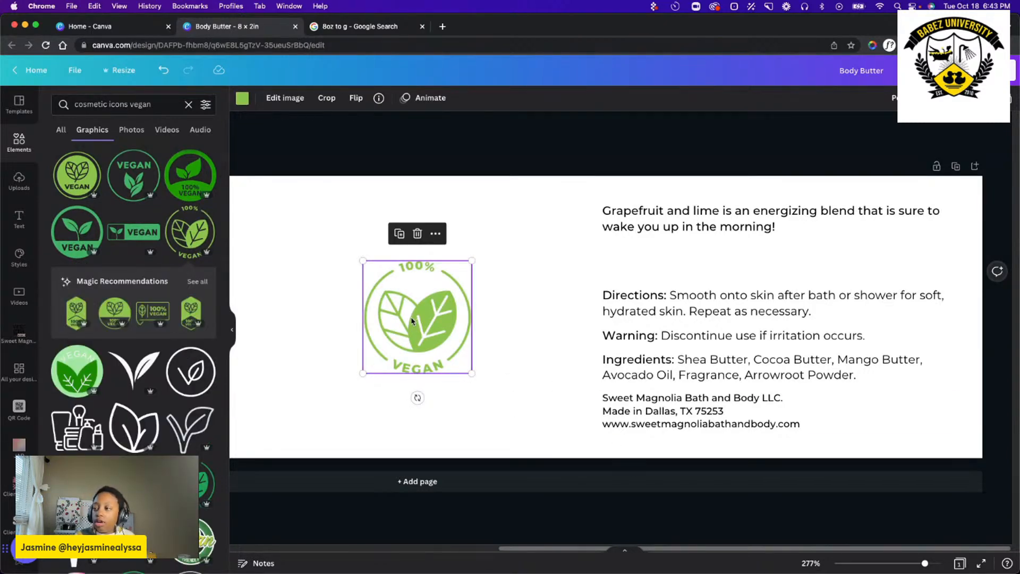
Shrink the vegan badge to a small icon and recolor it black.
{"action": "left_click_drag", "start_coordinate": [473, 374], "coordinate": [405, 304]}
{"action": "left_click", "coordinate": [242, 97]}
{"action": "left_click", "coordinate": [91, 154]}
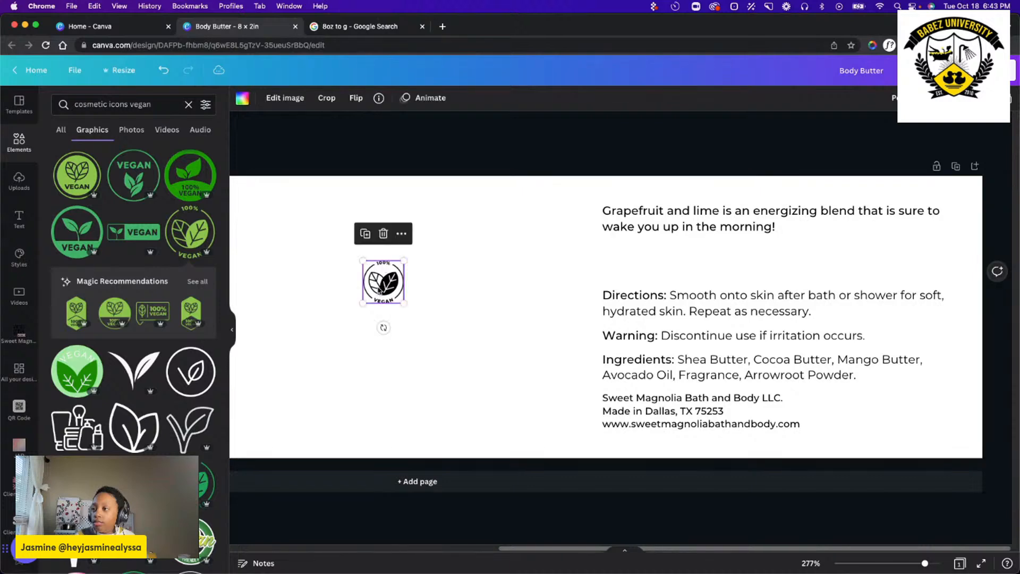
Place the vegan badge between the scent description and the directions, aligned with the text's left edge and sized slightly smaller to fit the gap.
{"action": "left_click_drag", "start_coordinate": [379, 287], "coordinate": [638, 277]}
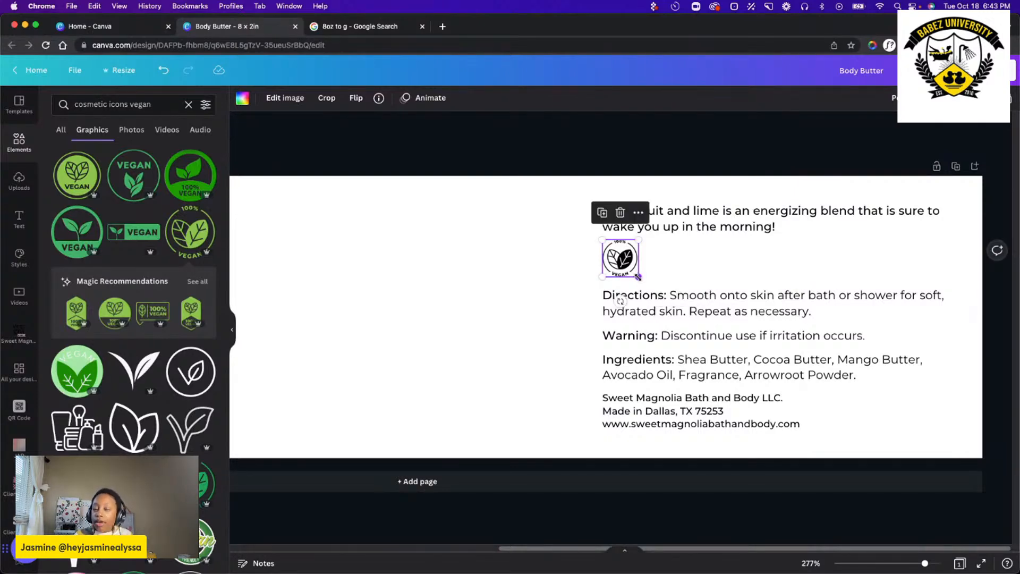
{"action": "left_click_drag", "start_coordinate": [631, 269], "coordinate": [631, 270]}
{"action": "left_click", "coordinate": [574, 278]}
{"action": "left_click", "coordinate": [540, 290]}
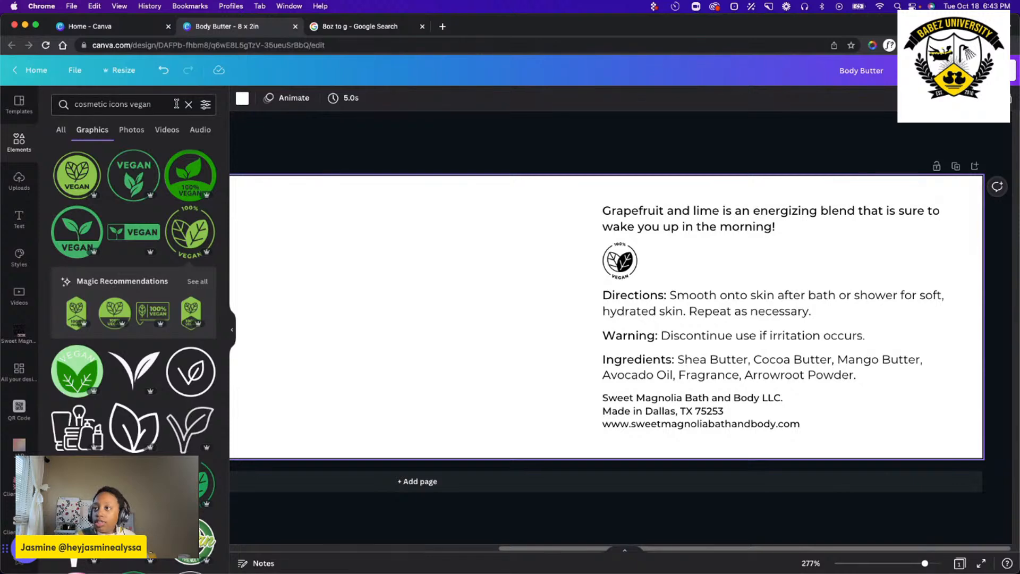
Replace the element search with "cosmetic icons pthalate" and browse the results.
{"action": "left_click", "coordinate": [188, 105]}
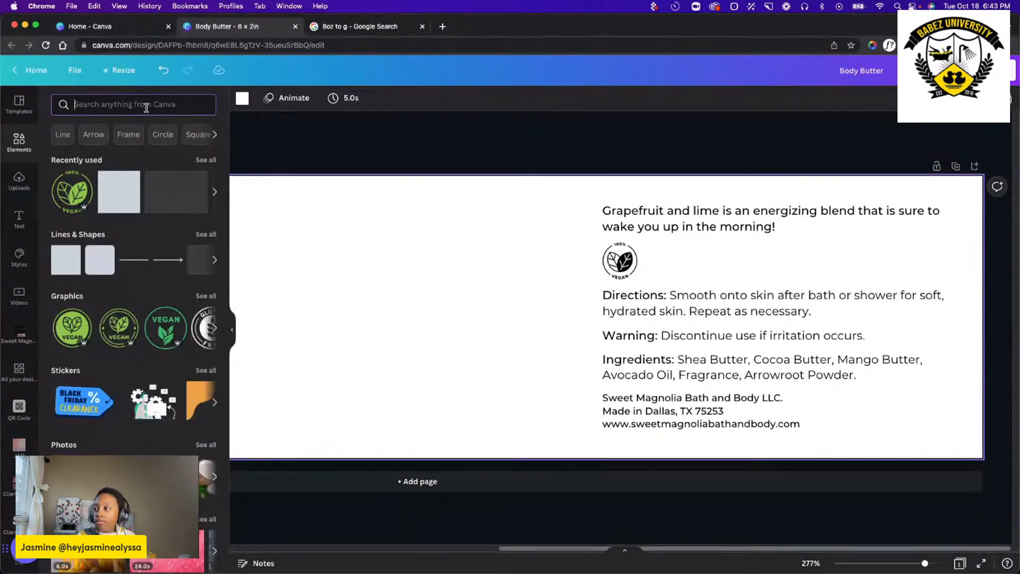
{"action": "type", "text": "co"}
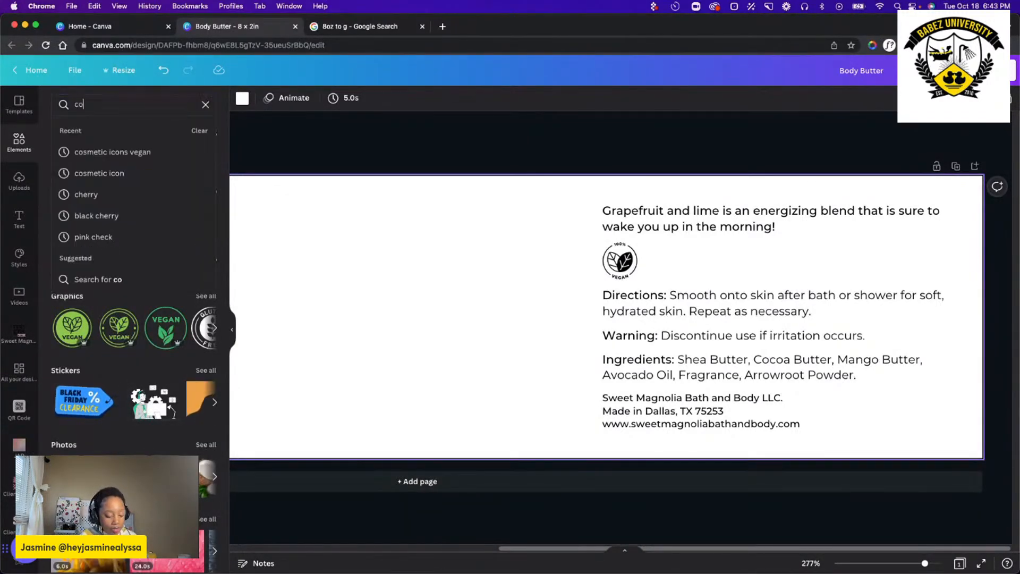
{"action": "type", "text": "sm"}
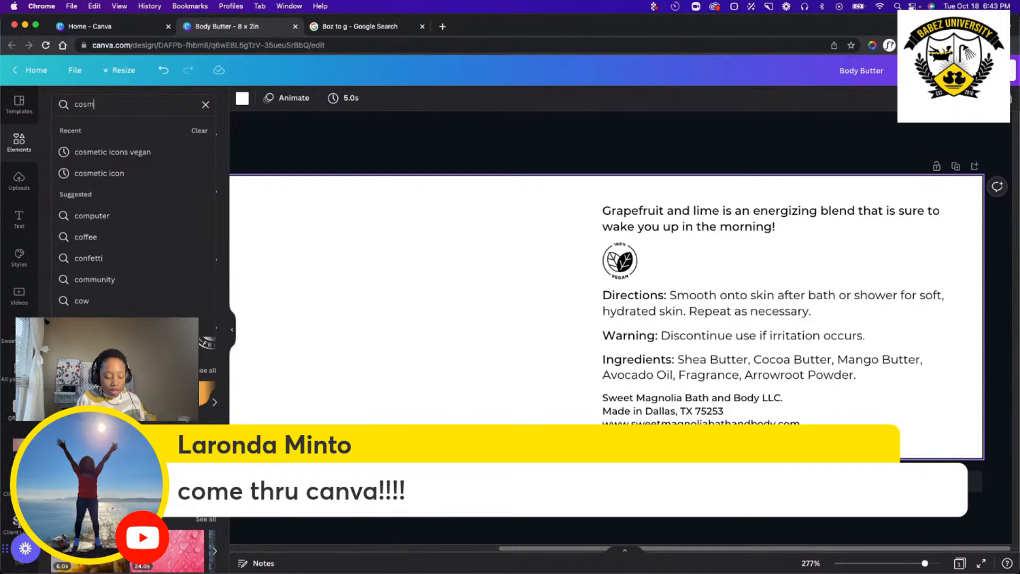
{"action": "type", "text": "etic icon"}
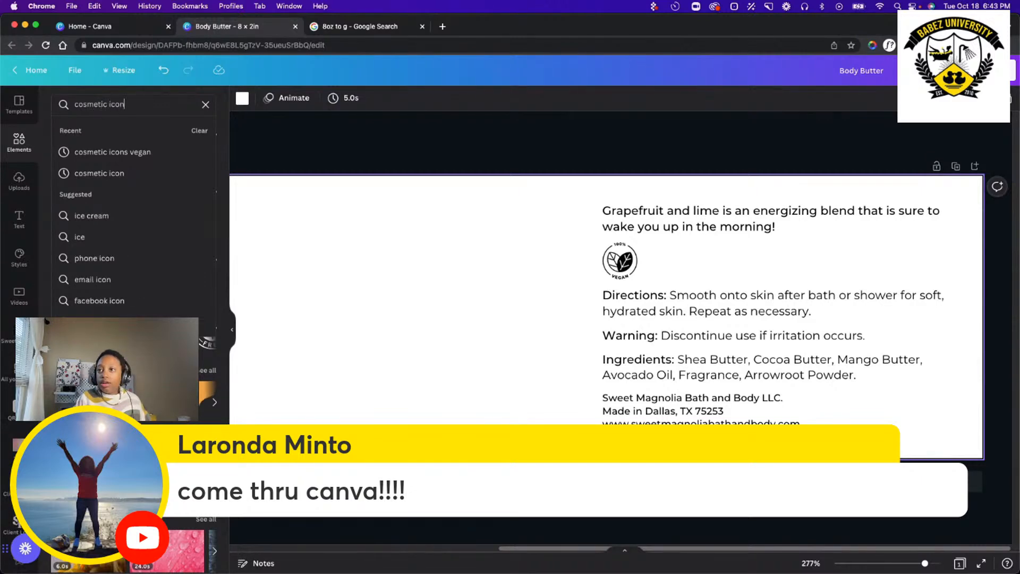
{"action": "type", "text": "s p"}
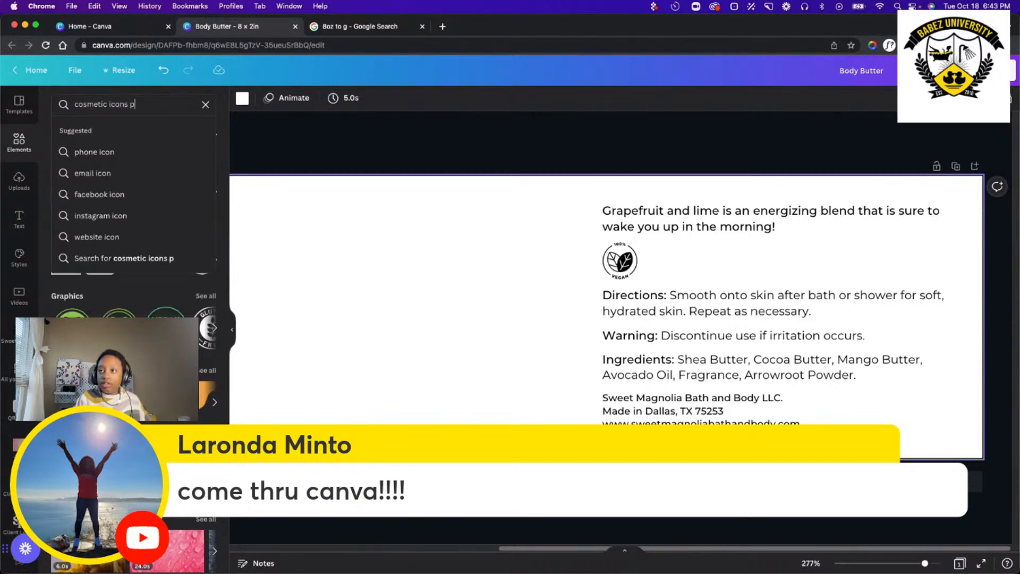
{"action": "type", "text": "th"}
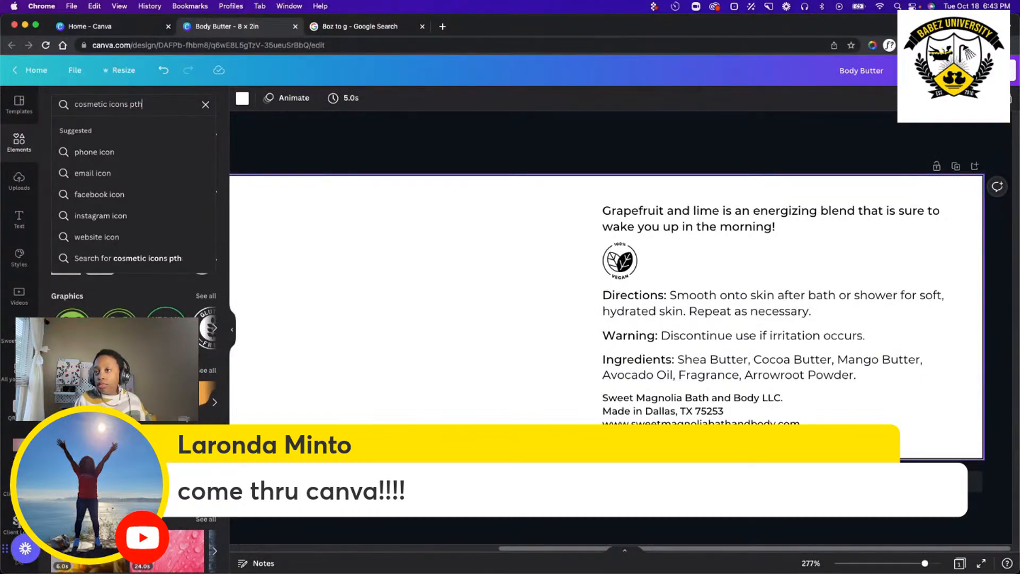
{"action": "type", "text": "alateal"}
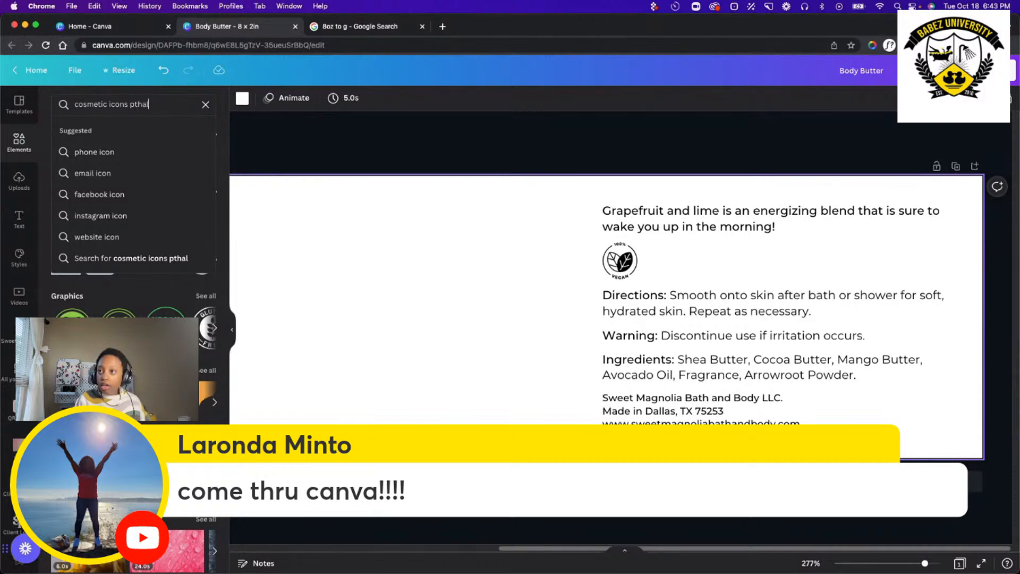
{"action": "key", "text": "Return"}
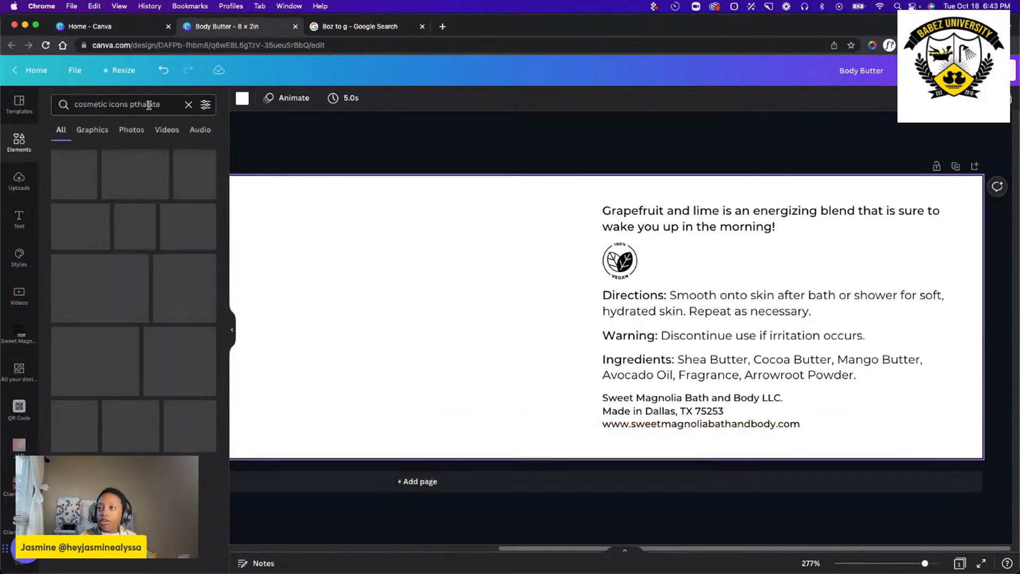
{"action": "scroll", "coordinate": [164, 174], "scroll_direction": "down", "scroll_amount": 3}
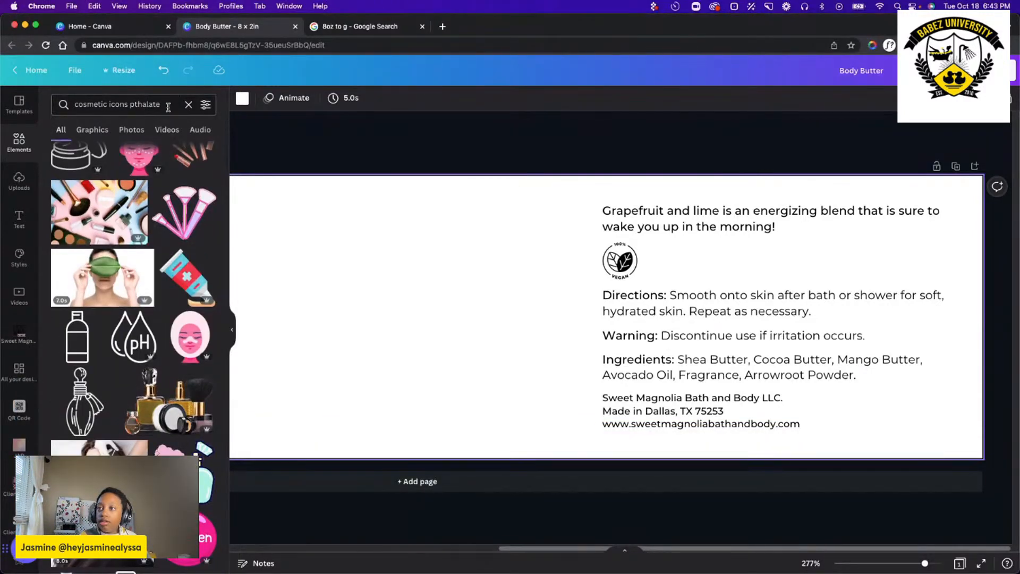
Correct the misspelled search word to "phthalate", rerun the element search and browse the results.
{"action": "left_click_drag", "start_coordinate": [161, 105], "coordinate": [142, 107]}
{"action": "left_click", "coordinate": [143, 104]}
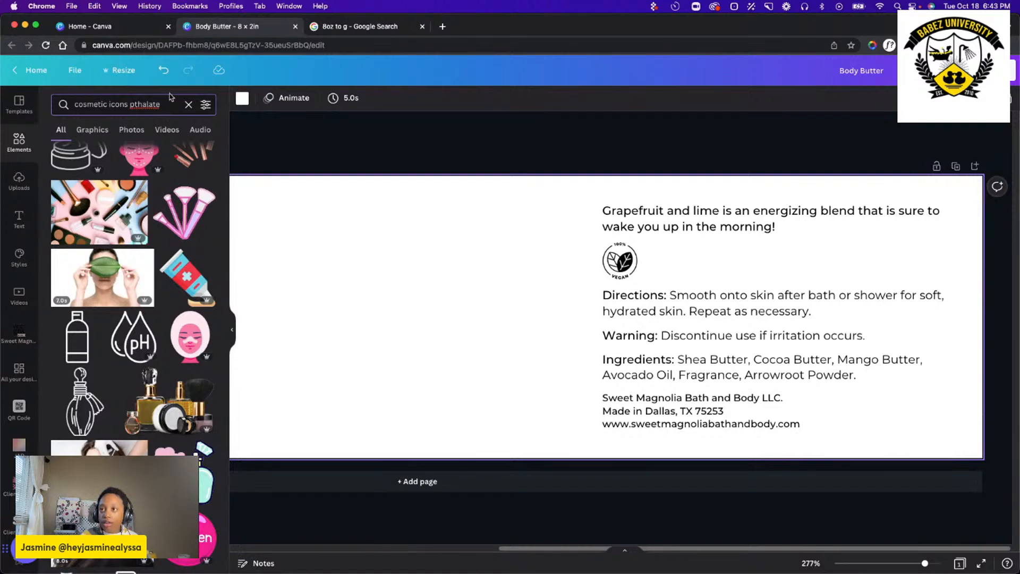
{"action": "right_click", "coordinate": [151, 109]}
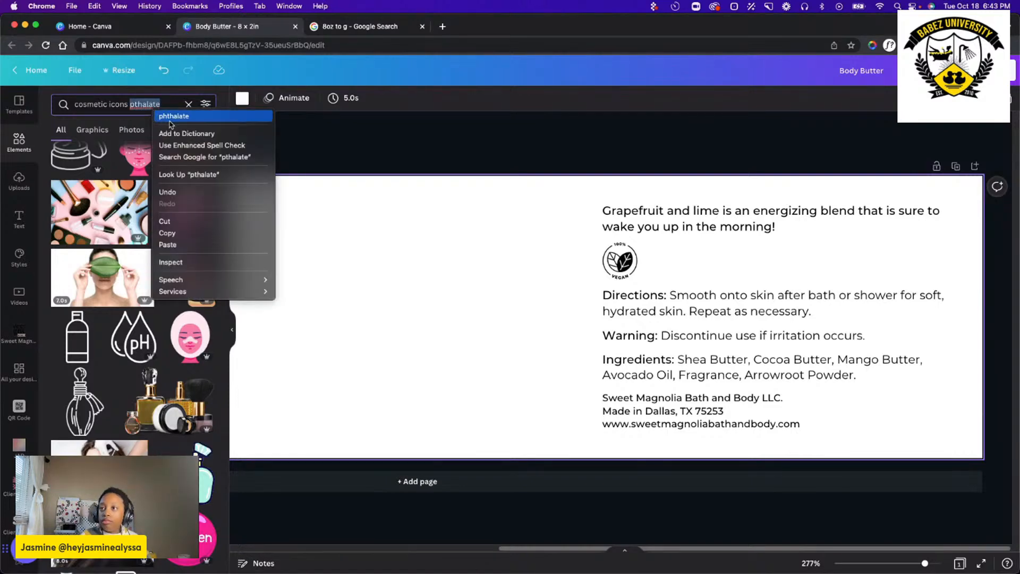
{"action": "left_click", "coordinate": [171, 113]}
{"action": "key", "text": "Return"}
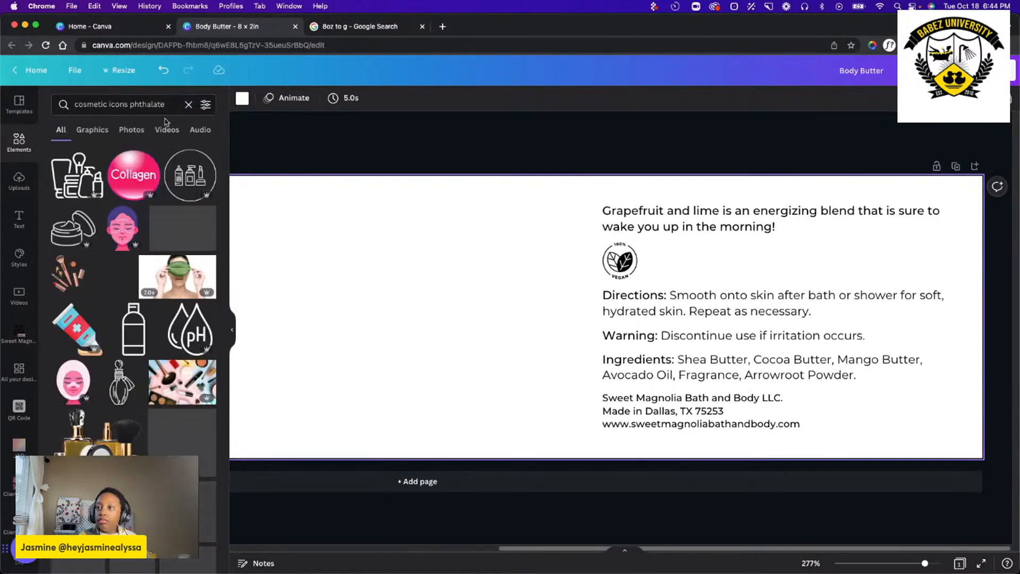
{"action": "scroll", "coordinate": [143, 262], "scroll_direction": "down", "scroll_amount": 1}
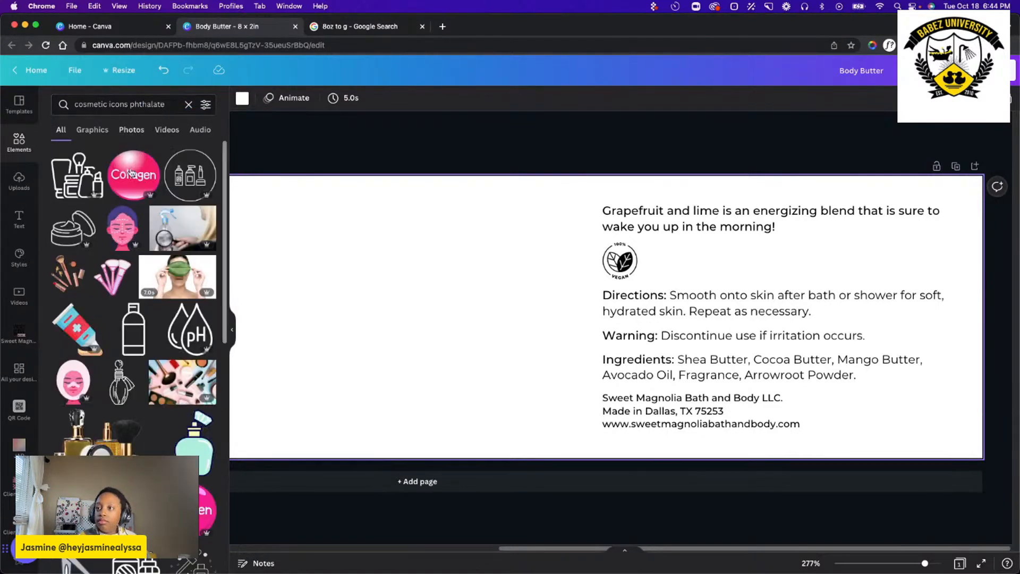
Remove "cosmetic icons" from the query and search the elements for "phthalatefree".
{"action": "left_click", "coordinate": [130, 105]}
{"action": "key", "text": "shift+super+Left"}
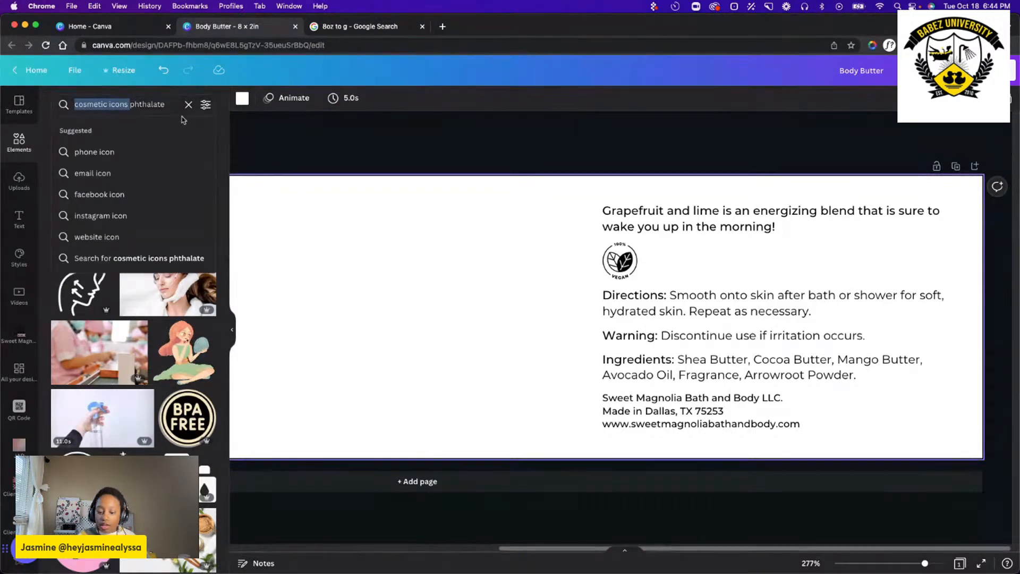
{"action": "key", "text": "BackSpace"}
{"action": "left_click", "coordinate": [130, 105]}
{"action": "key", "text": "Return"}
{"action": "type", "text": "fr"}
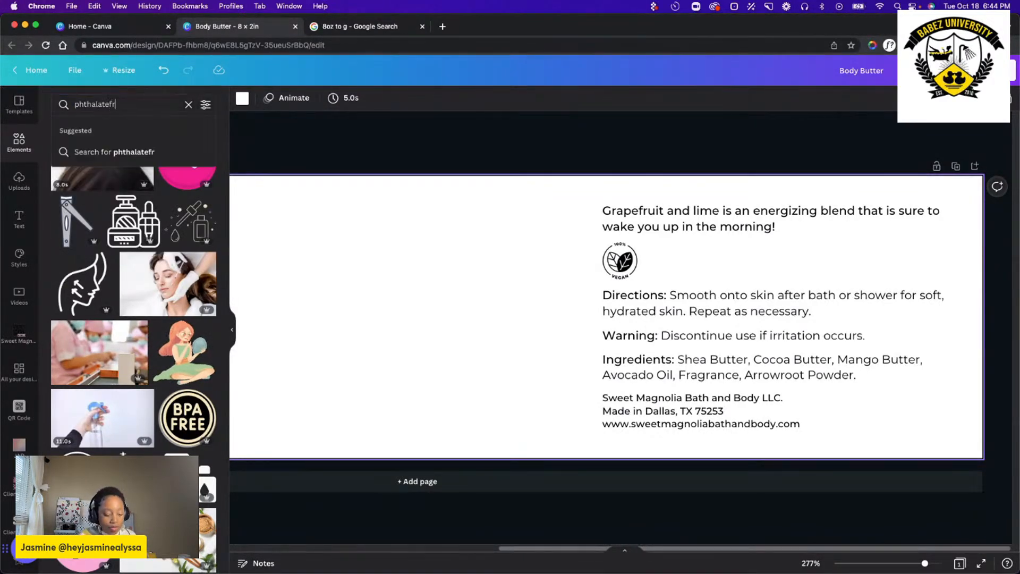
{"action": "type", "text": "ee"}
{"action": "key", "text": "Return"}
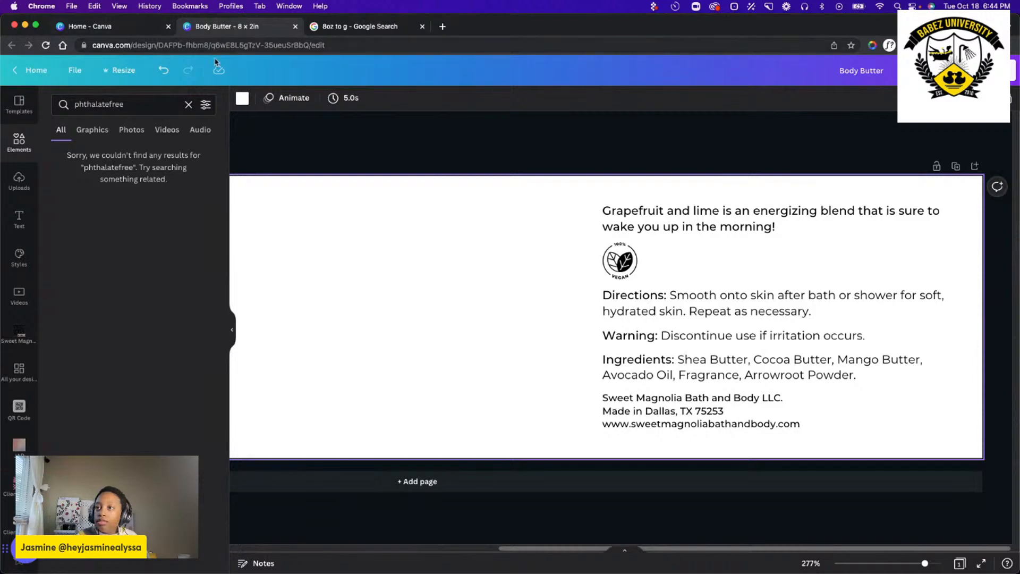
Search the elements for "phthalate free" as two words and browse the results for a matching badge.
{"action": "left_click", "coordinate": [109, 104]}
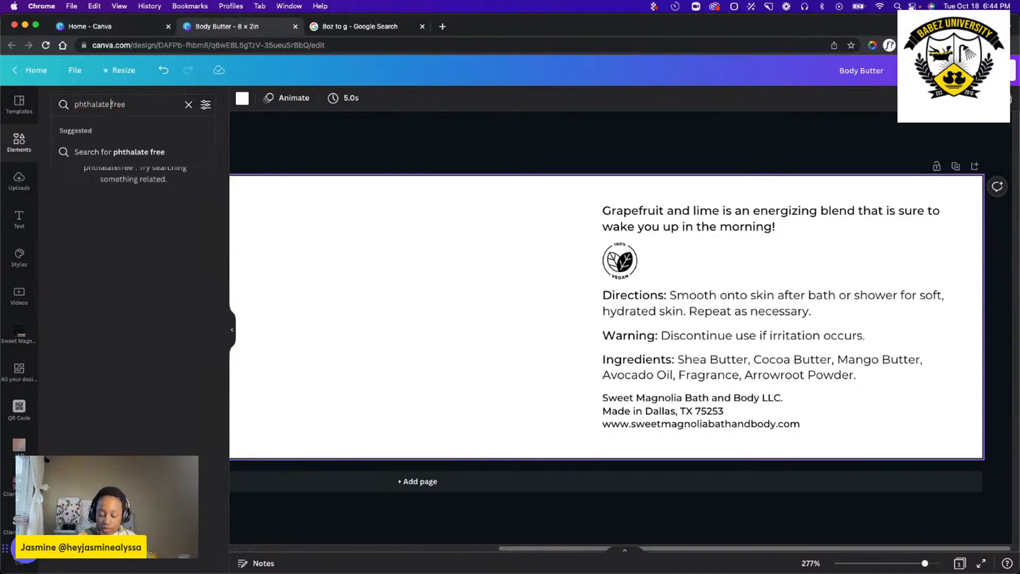
{"action": "key", "text": "Return"}
{"action": "scroll", "coordinate": [137, 227], "scroll_direction": "down", "scroll_amount": 10}
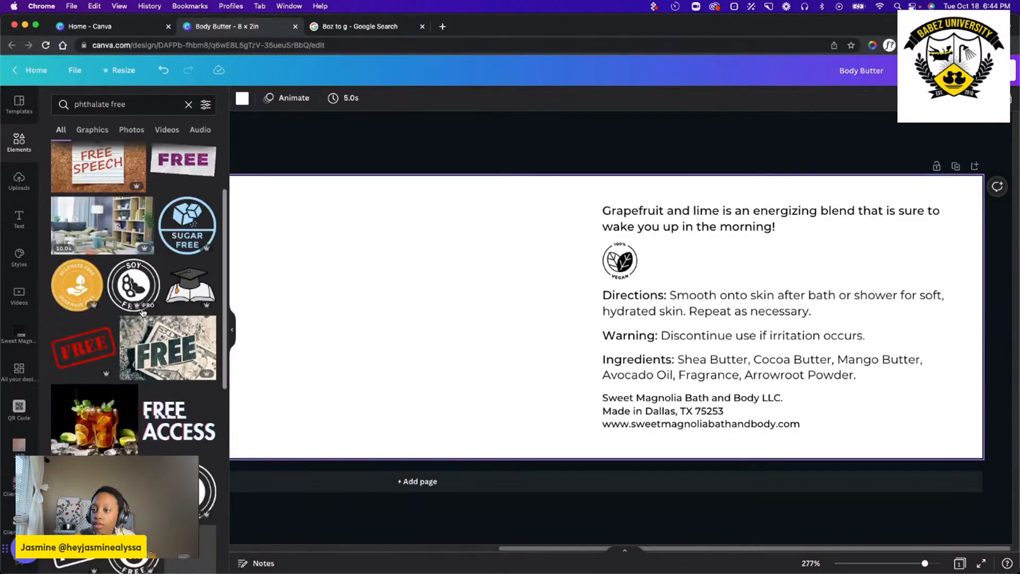
{"action": "scroll", "coordinate": [143, 311], "scroll_direction": "down", "scroll_amount": 15}
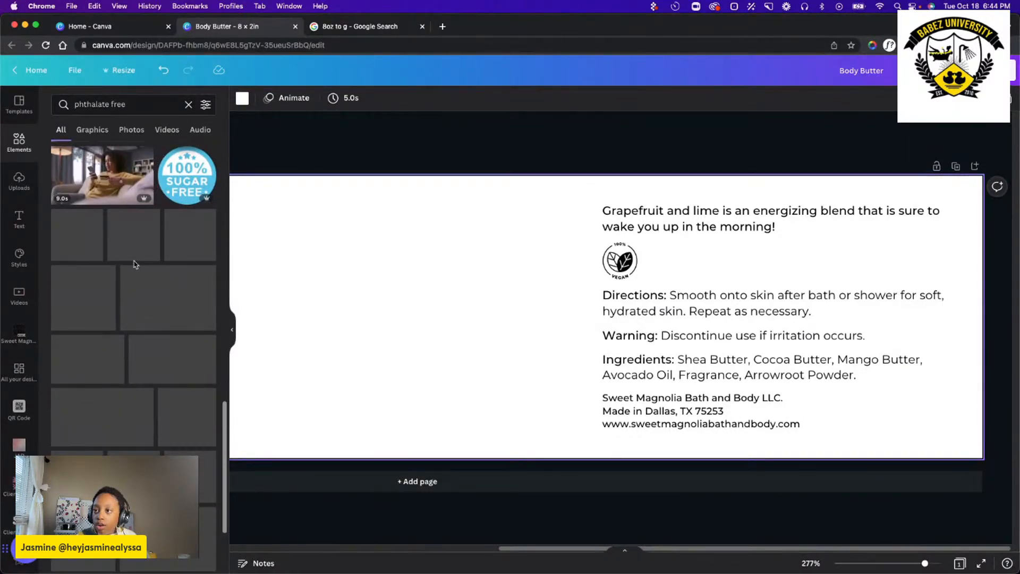
Look further through the "phthalate free" element results for a suitable phthalate-free badge.
{"action": "scroll", "coordinate": [116, 265], "scroll_direction": "down", "scroll_amount": 15}
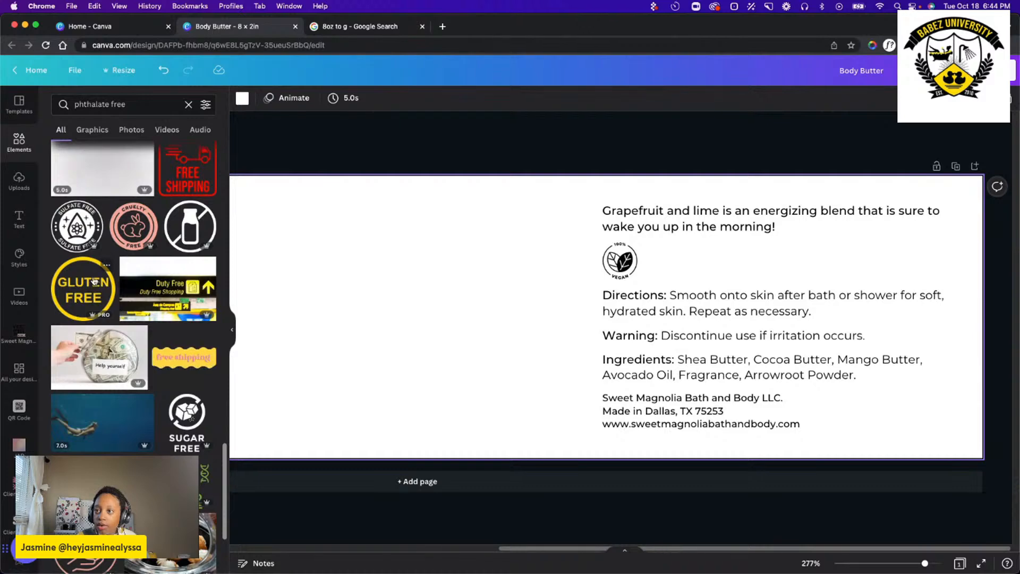
{"action": "scroll", "coordinate": [98, 279], "scroll_direction": "down", "scroll_amount": 5}
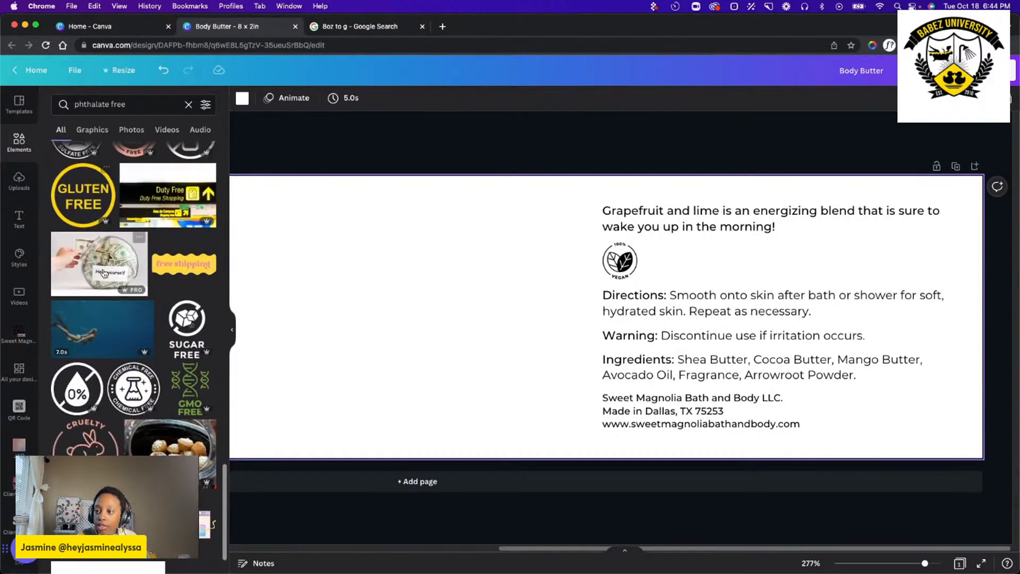
{"action": "scroll", "coordinate": [103, 274], "scroll_direction": "down", "scroll_amount": 10}
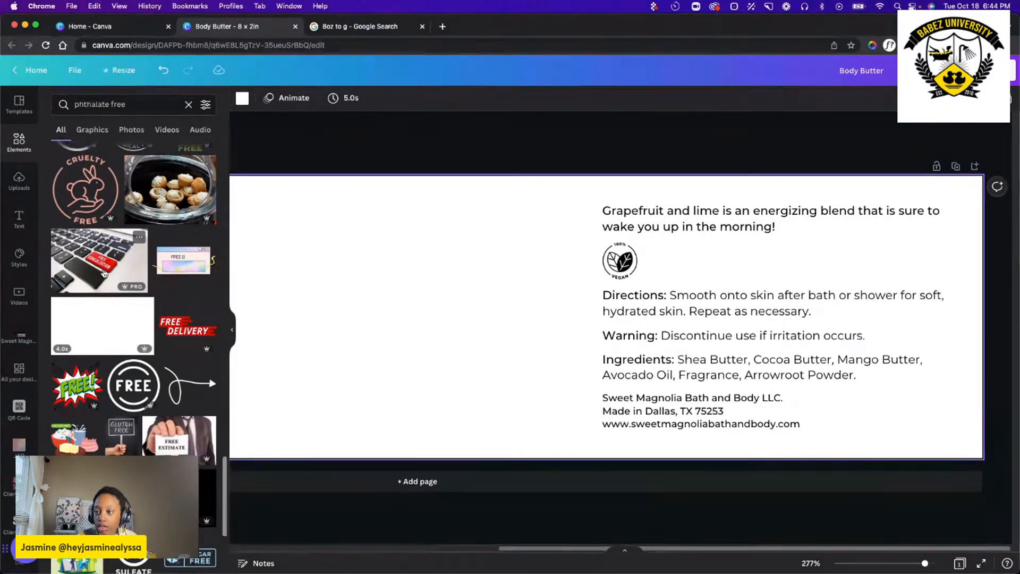
{"action": "scroll", "coordinate": [104, 274], "scroll_direction": "down", "scroll_amount": 5}
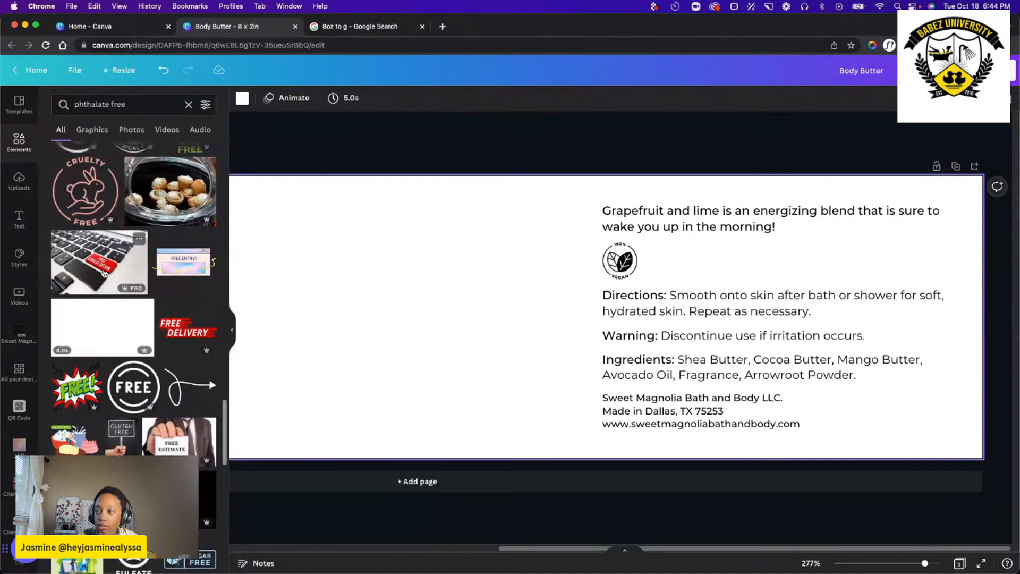
{"action": "scroll", "coordinate": [112, 255], "scroll_direction": "down", "scroll_amount": 5}
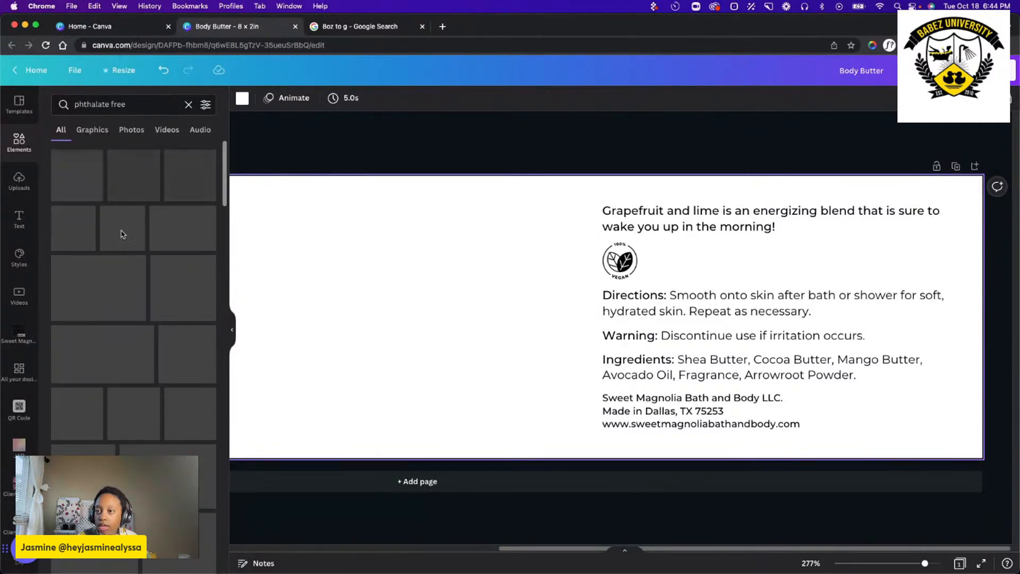
{"action": "scroll", "coordinate": [133, 229], "scroll_direction": "up", "scroll_amount": 5}
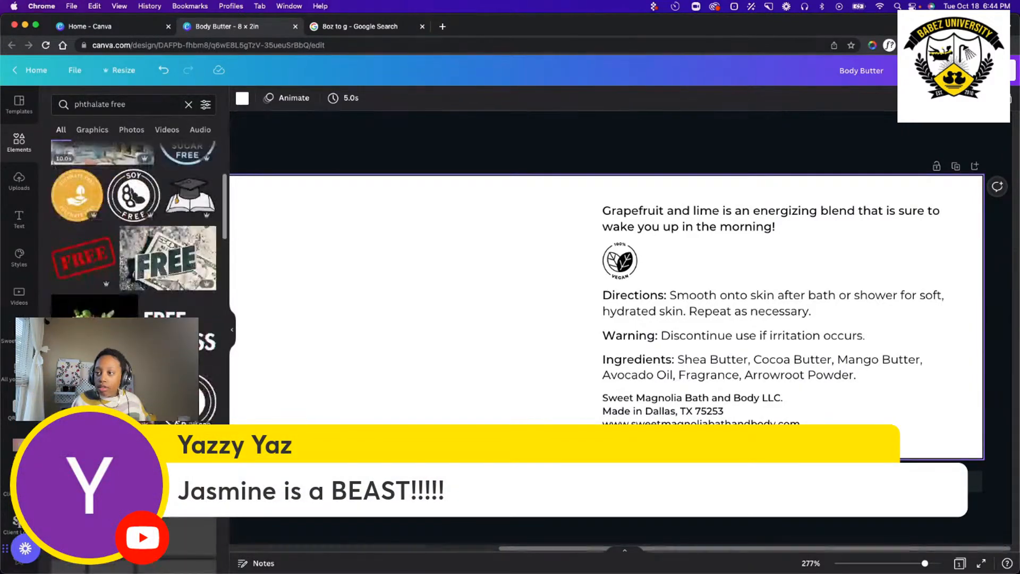
{"action": "scroll", "coordinate": [132, 228], "scroll_direction": "down", "scroll_amount": 1}
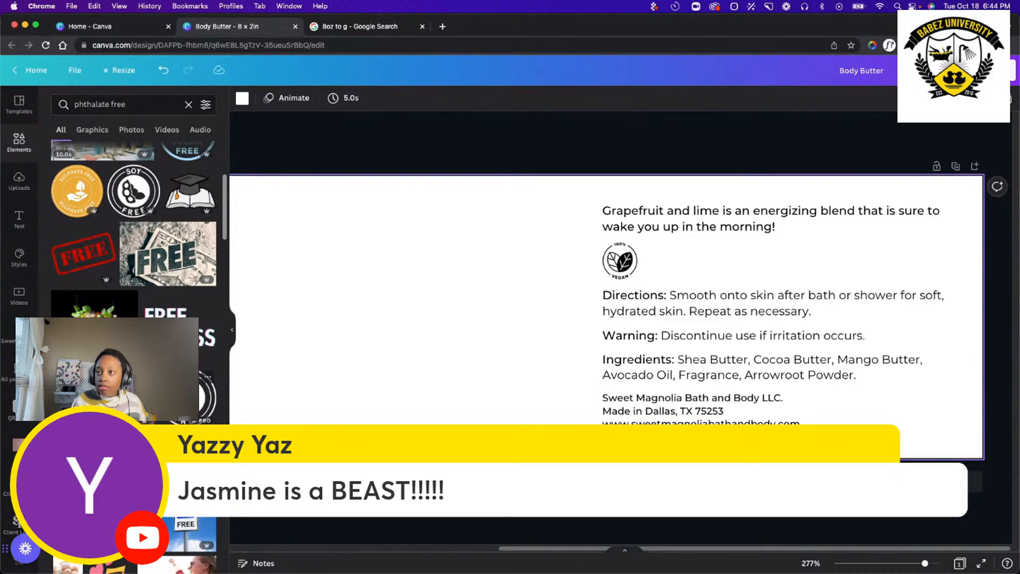
{"action": "scroll", "coordinate": [133, 229], "scroll_direction": "up", "scroll_amount": 1}
{"action": "scroll", "coordinate": [133, 229], "scroll_direction": "down", "scroll_amount": 5}
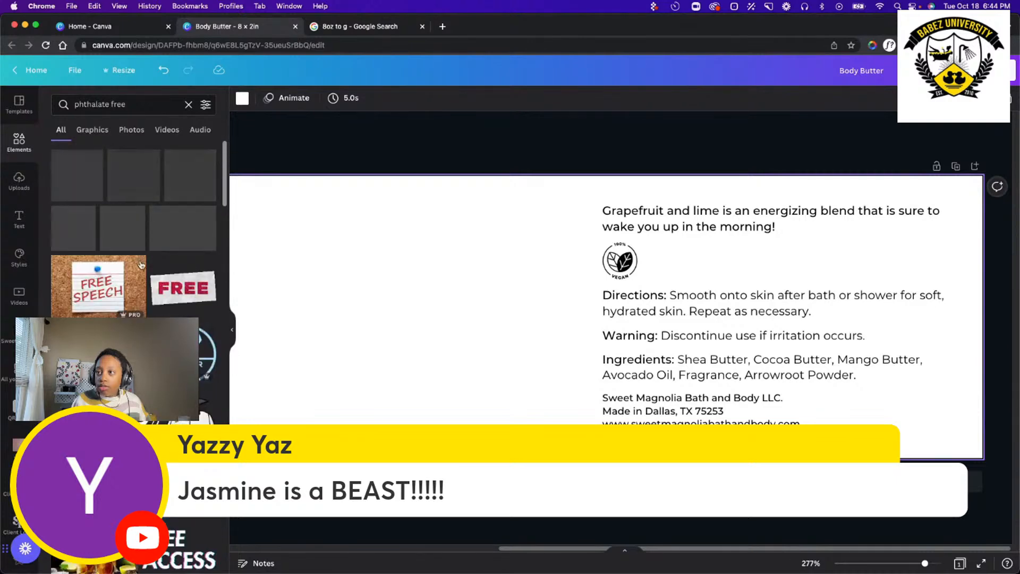
Search the elements for "phthalate" alone and limit the results to graphics.
{"action": "left_click", "coordinate": [190, 105]}
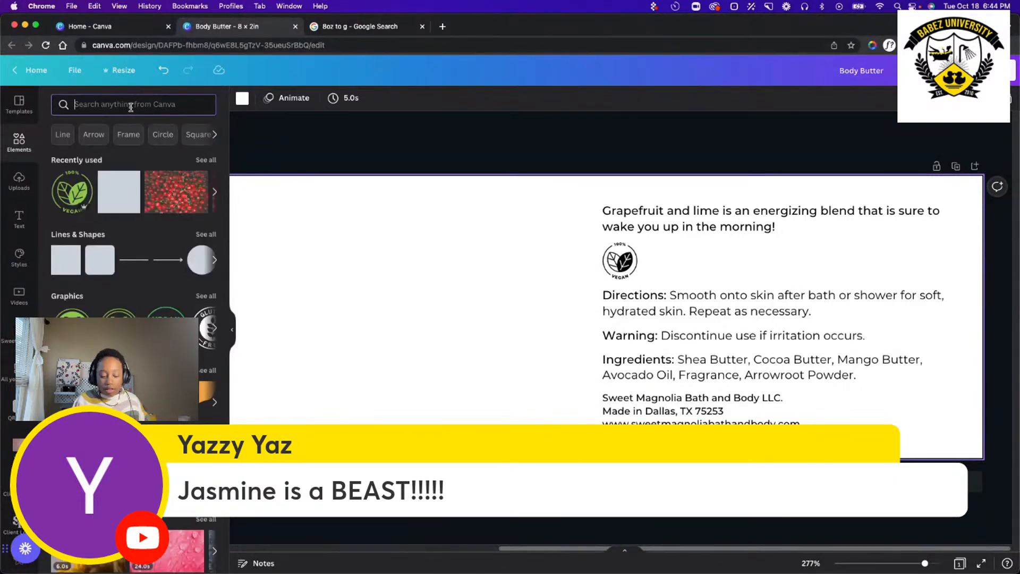
{"action": "type", "text": "phth"}
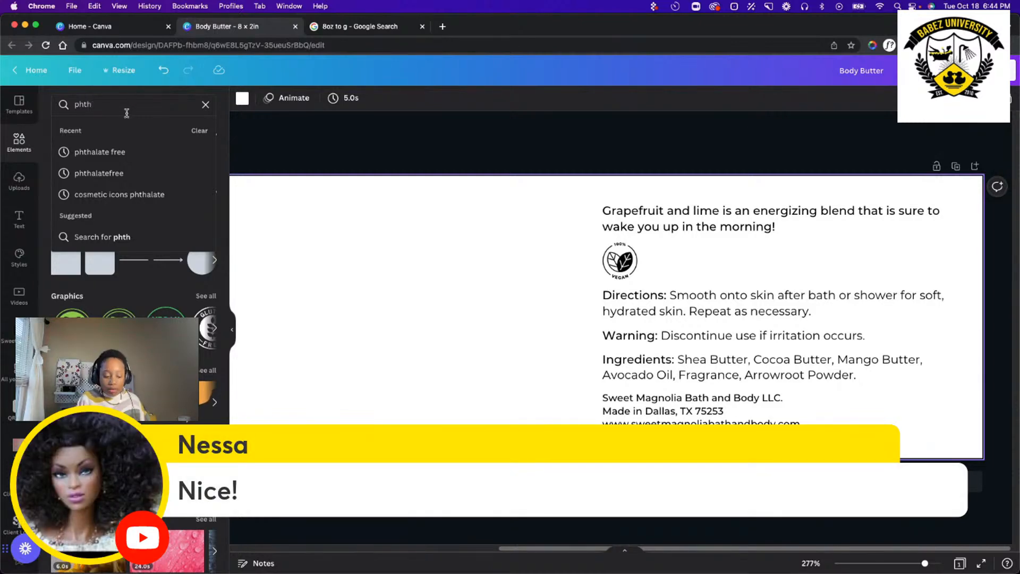
{"action": "type", "text": "alate"}
{"action": "key", "text": "Return"}
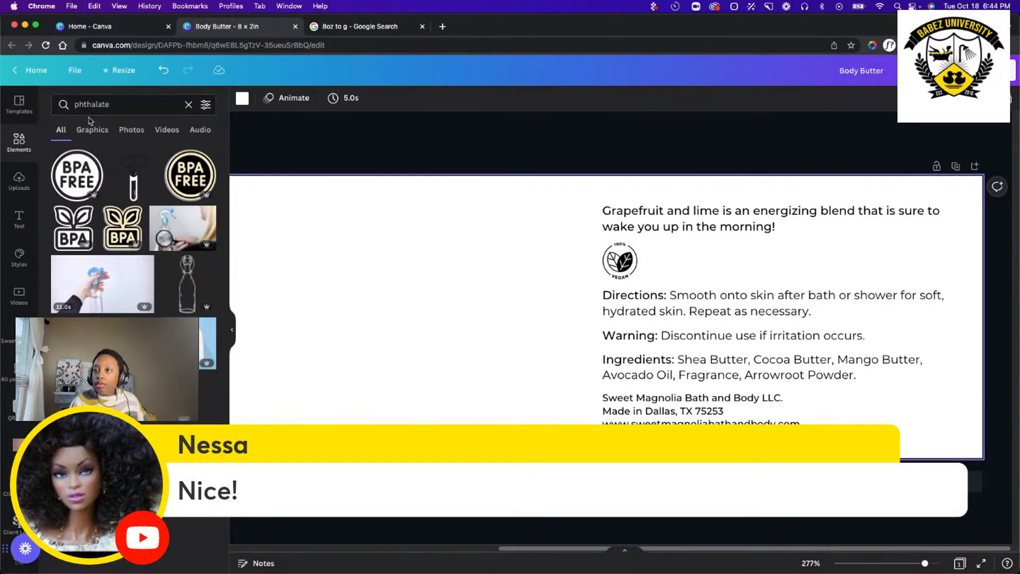
{"action": "left_click", "coordinate": [82, 131]}
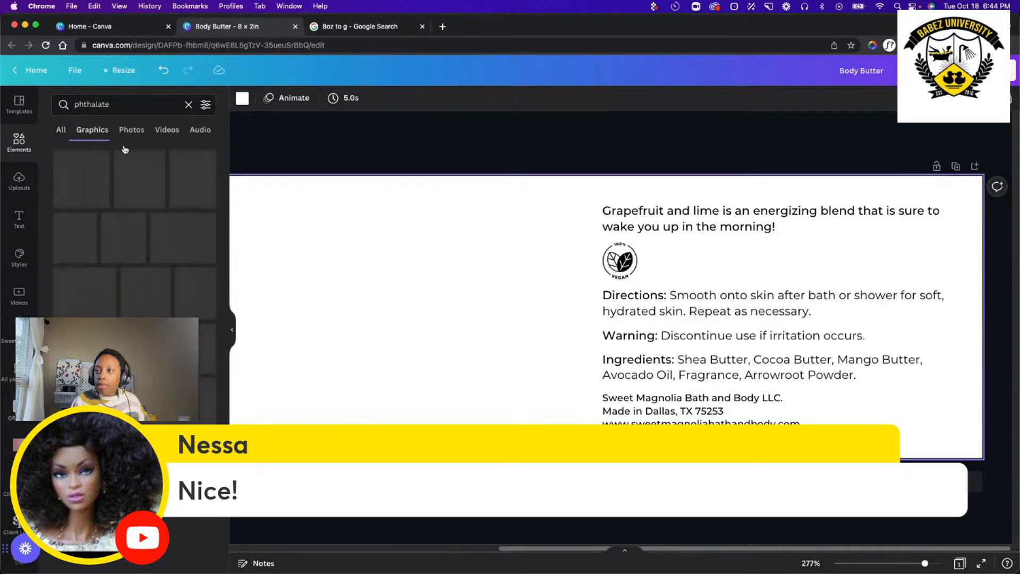
Replace the element search with "cruelty free" and browse the badges.
{"action": "left_click", "coordinate": [188, 104]}
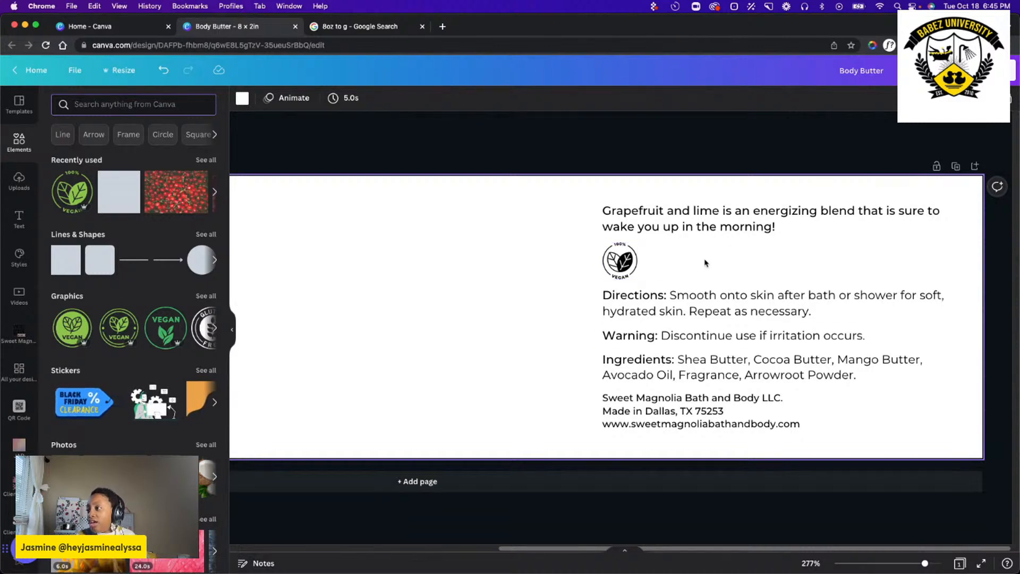
{"action": "type", "text": "cu"}
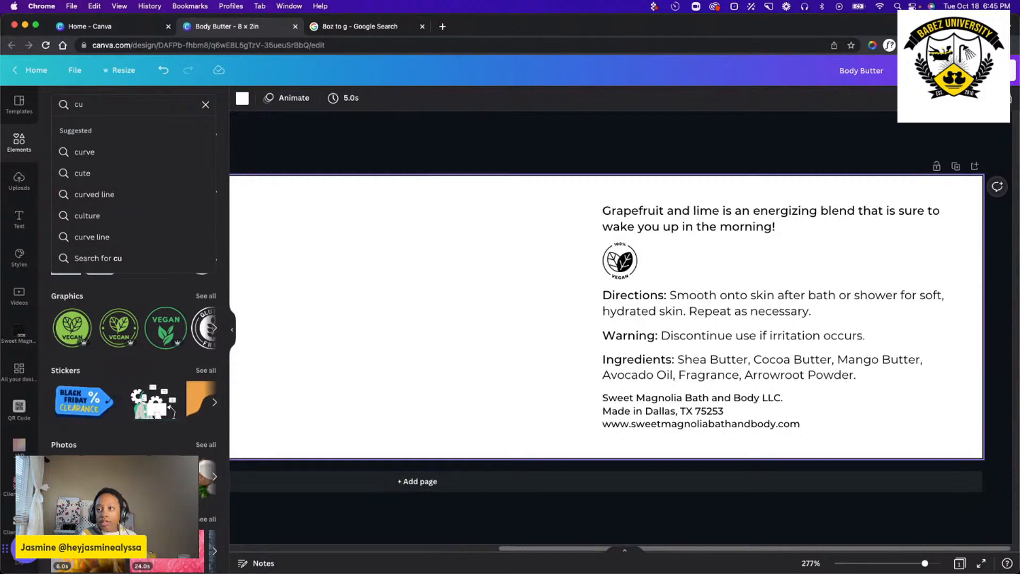
{"action": "key", "text": "BackSpace"}
{"action": "type", "text": "ruel"}
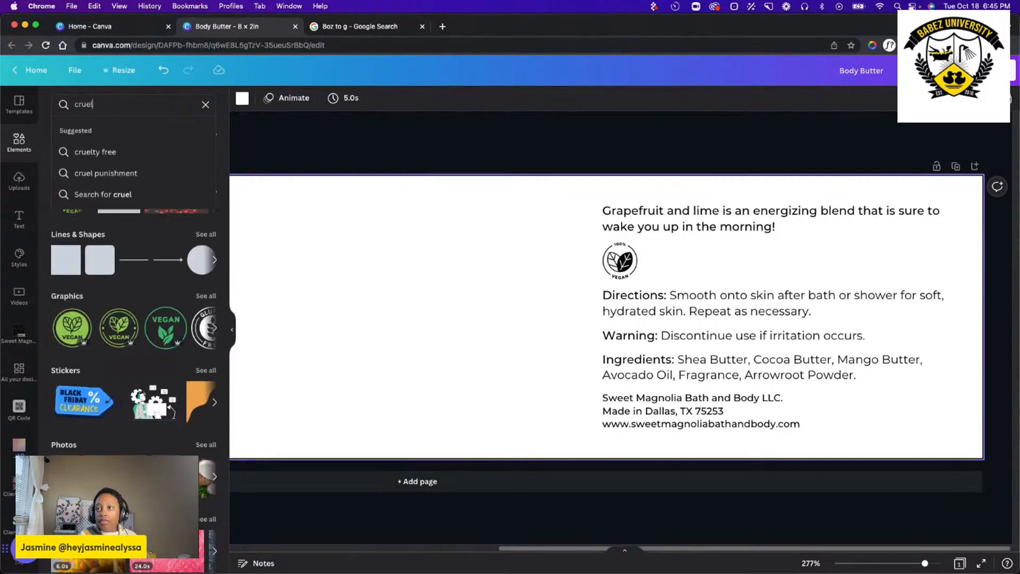
{"action": "left_click", "coordinate": [115, 152]}
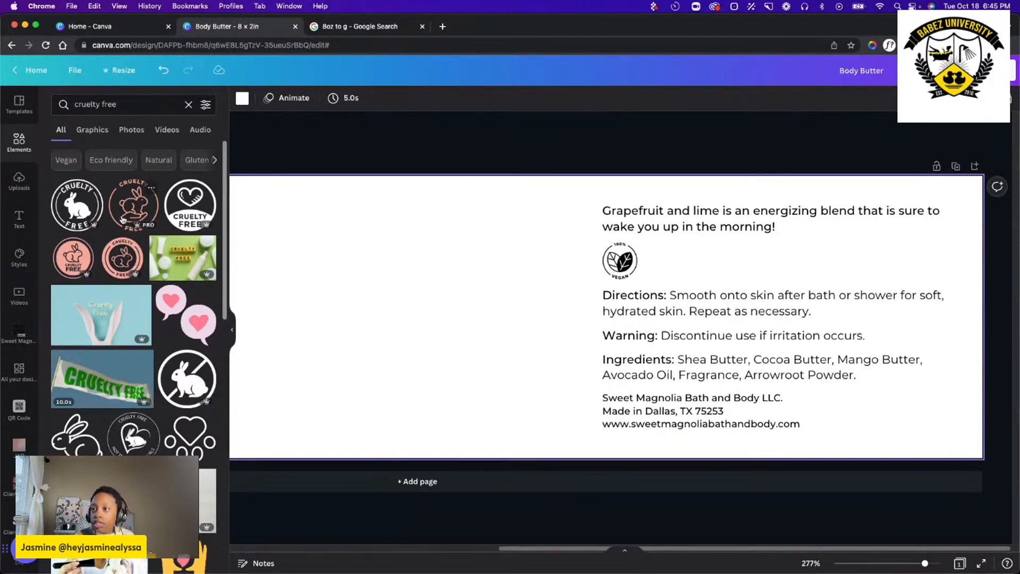
{"action": "scroll", "coordinate": [107, 284], "scroll_direction": "down", "scroll_amount": 5}
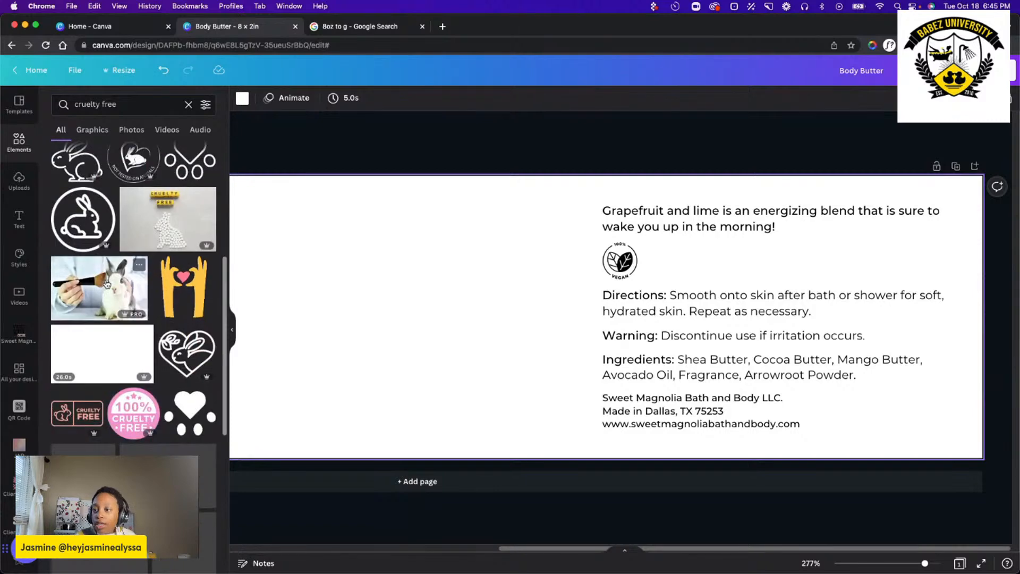
{"action": "scroll", "coordinate": [107, 284], "scroll_direction": "up", "scroll_amount": 5}
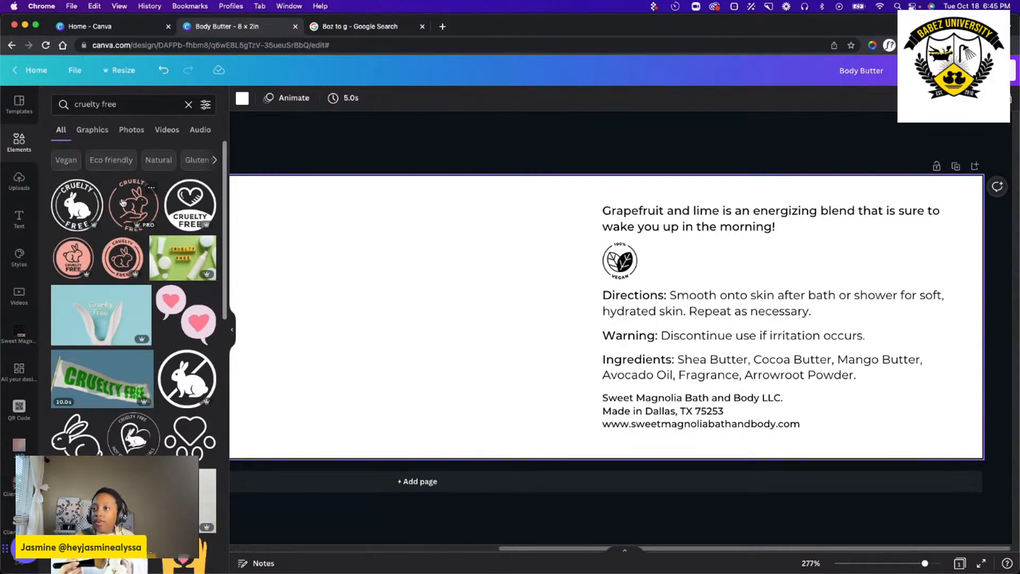
Add the pink hand-and-rabbit cruelty-free badge to the label's blank area and set it beside the enlarged 100% vegan badge.
{"action": "left_click_drag", "start_coordinate": [128, 206], "coordinate": [417, 317]}
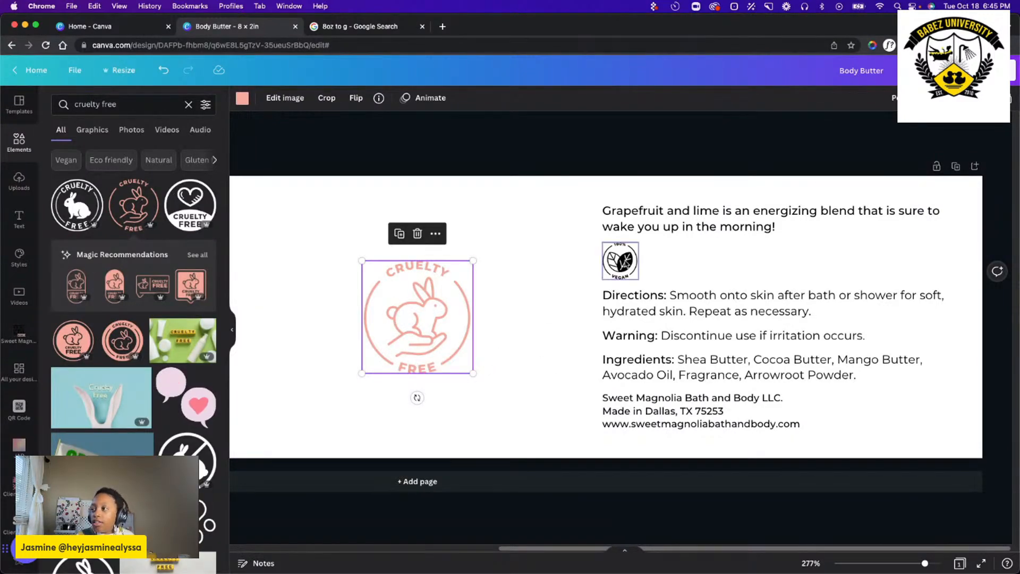
{"action": "left_click_drag", "start_coordinate": [620, 261], "coordinate": [389, 307]}
{"action": "left_click", "coordinate": [409, 345]}
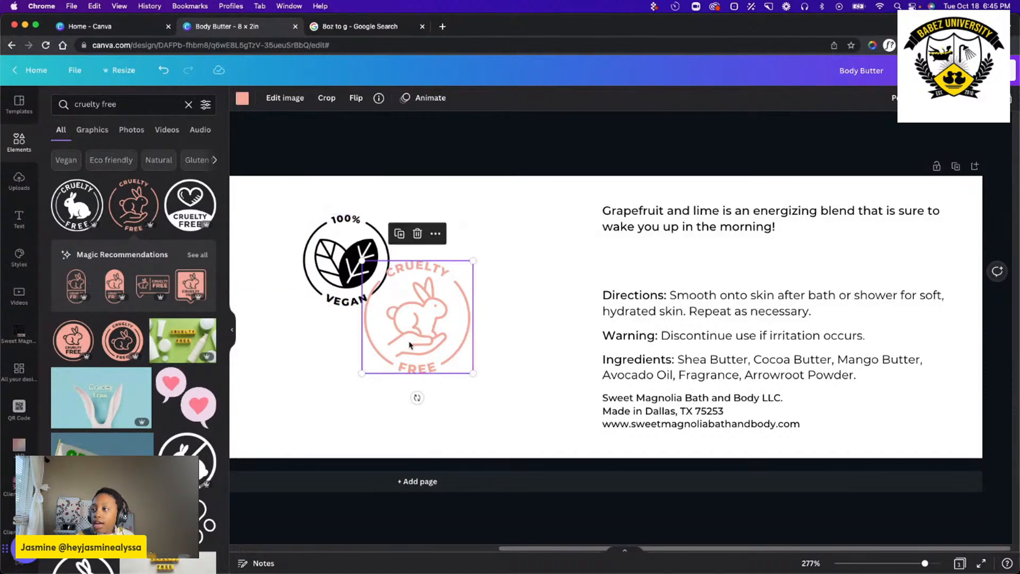
{"action": "left_click_drag", "start_coordinate": [410, 346], "coordinate": [447, 289]}
{"action": "left_click", "coordinate": [372, 359]}
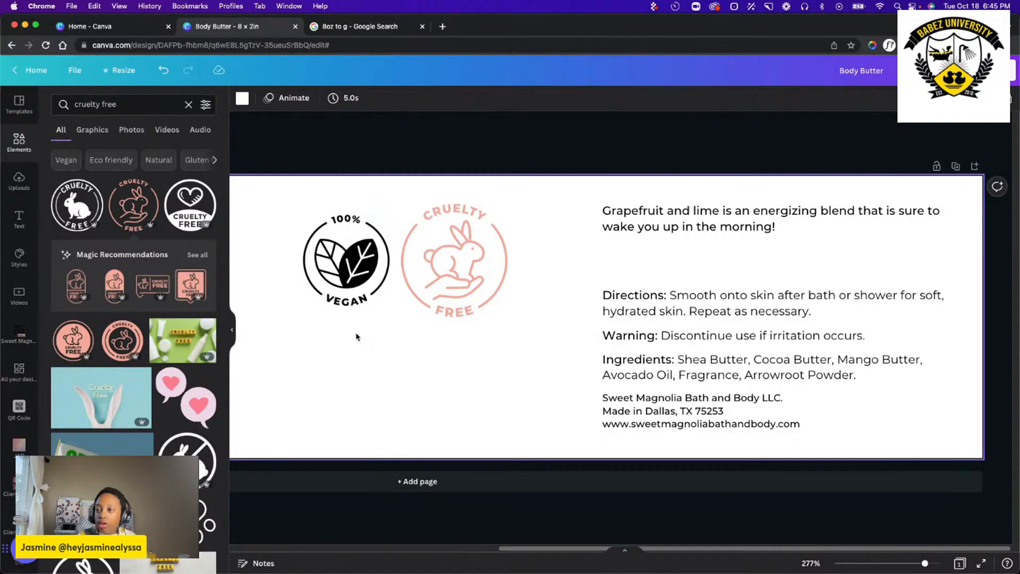
Try two alternative cruelty-free badges, a pink rabbit seal and a heart badge, and recolour the heart badge in black and white.
{"action": "left_click", "coordinate": [109, 340]}
{"action": "left_click", "coordinate": [192, 206]}
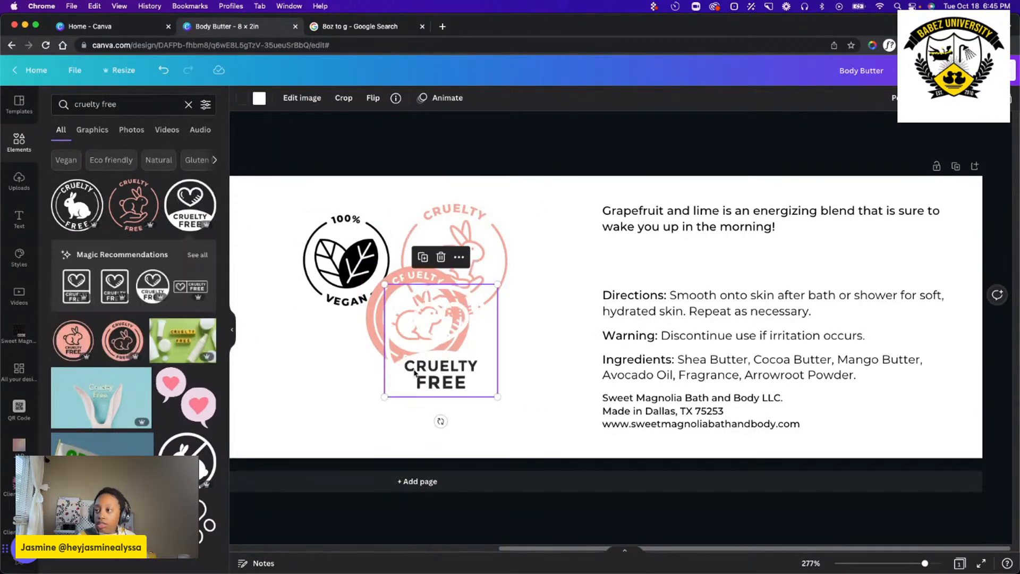
{"action": "left_click_drag", "start_coordinate": [415, 372], "coordinate": [308, 385]}
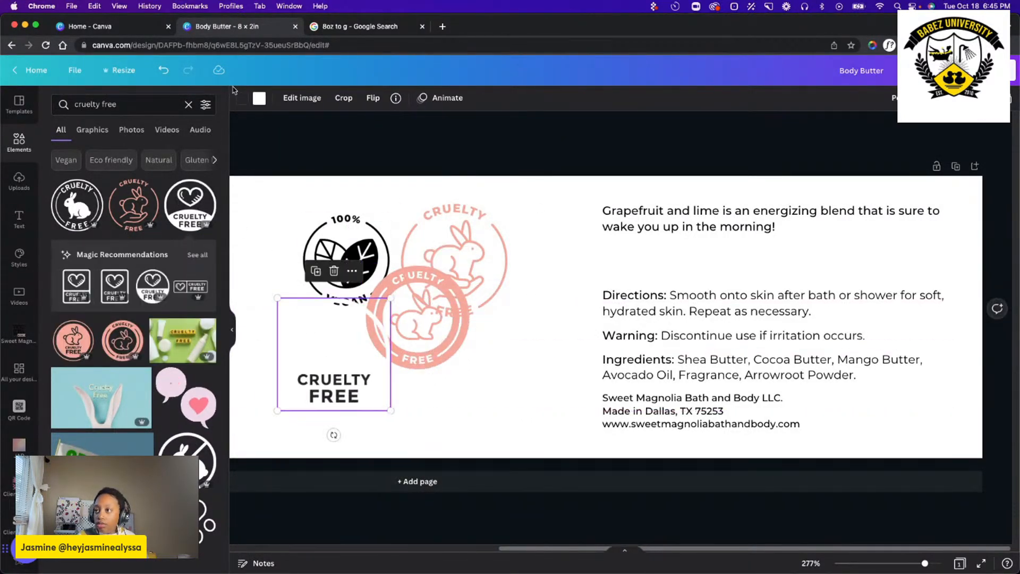
{"action": "left_click", "coordinate": [260, 99]}
{"action": "left_click", "coordinate": [92, 158]}
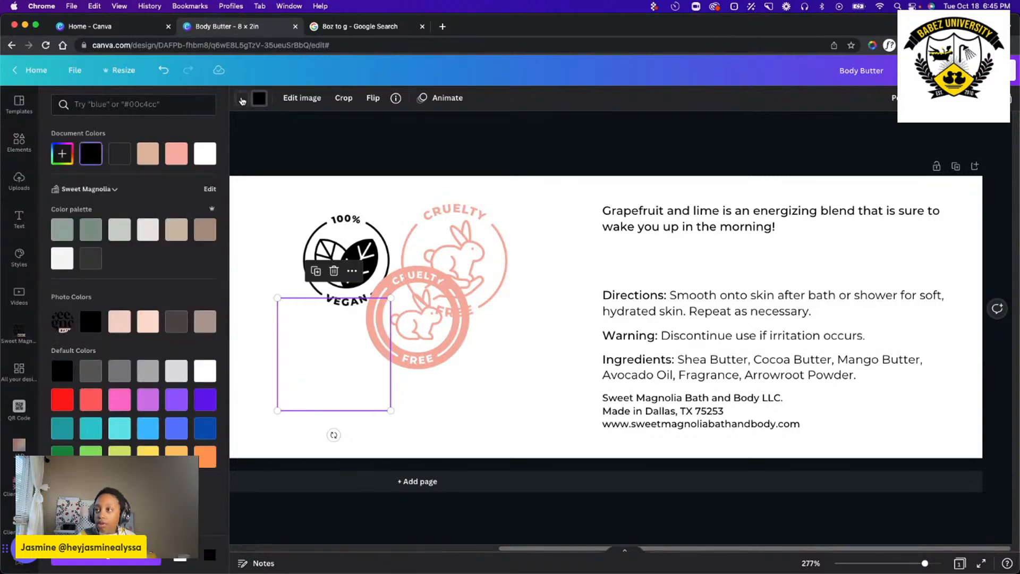
{"action": "key", "text": "cmd+z"}
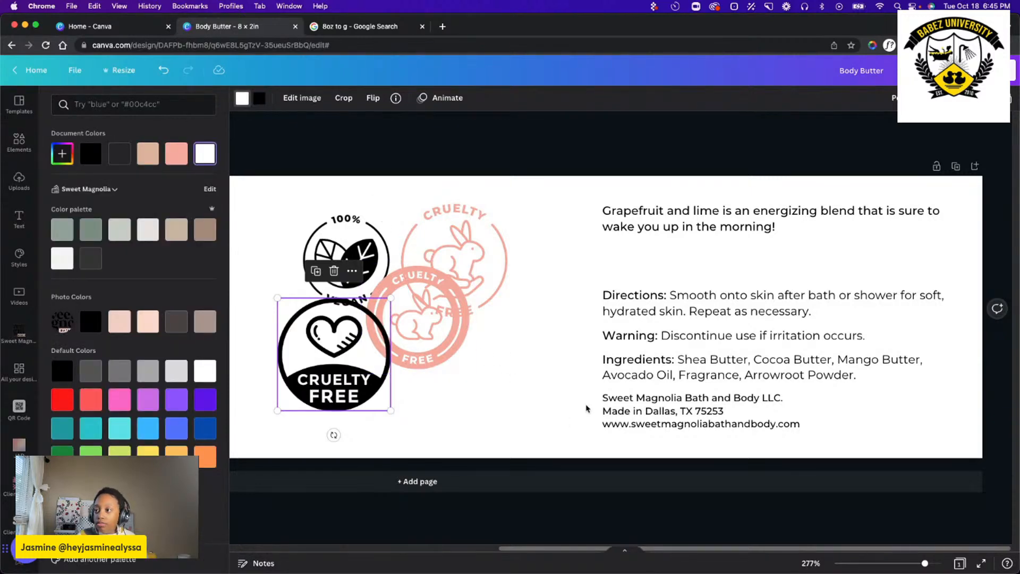
{"action": "left_click_drag", "start_coordinate": [361, 396], "coordinate": [316, 402]}
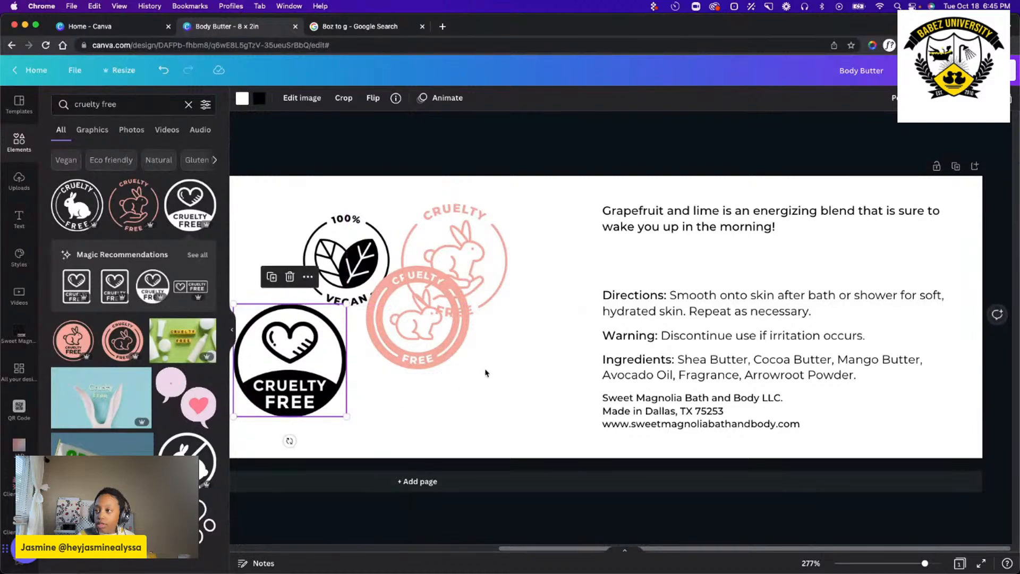
Delete the pink rabbit seal and the heart cruelty-free badge.
{"action": "left_click_drag", "start_coordinate": [441, 354], "coordinate": [440, 422]}
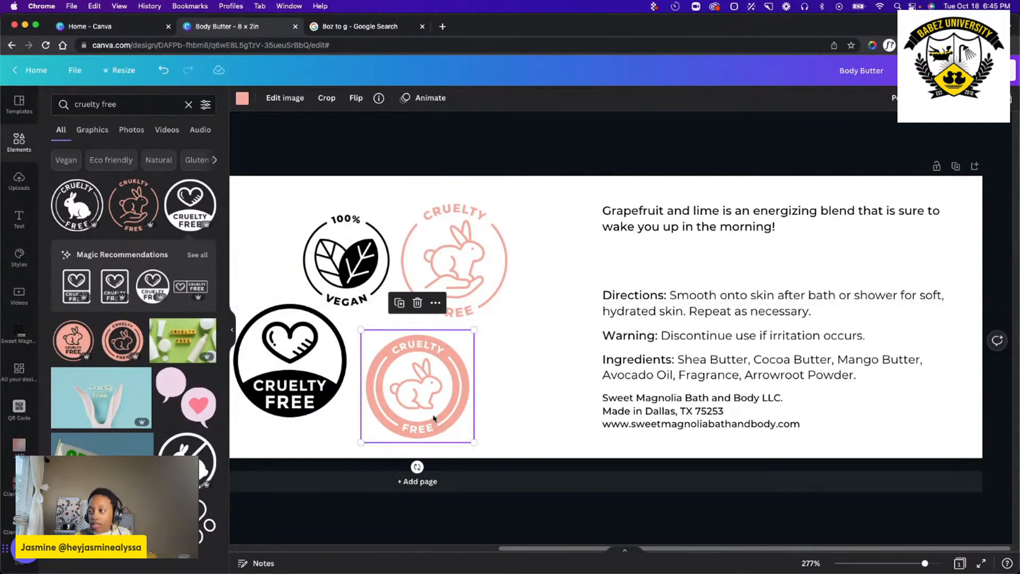
{"action": "key", "text": "Delete"}
{"action": "left_click", "coordinate": [325, 382]}
{"action": "key", "text": "Delete"}
Recolour the hand-and-rabbit cruelty-free badge black.
{"action": "left_click", "coordinate": [476, 296]}
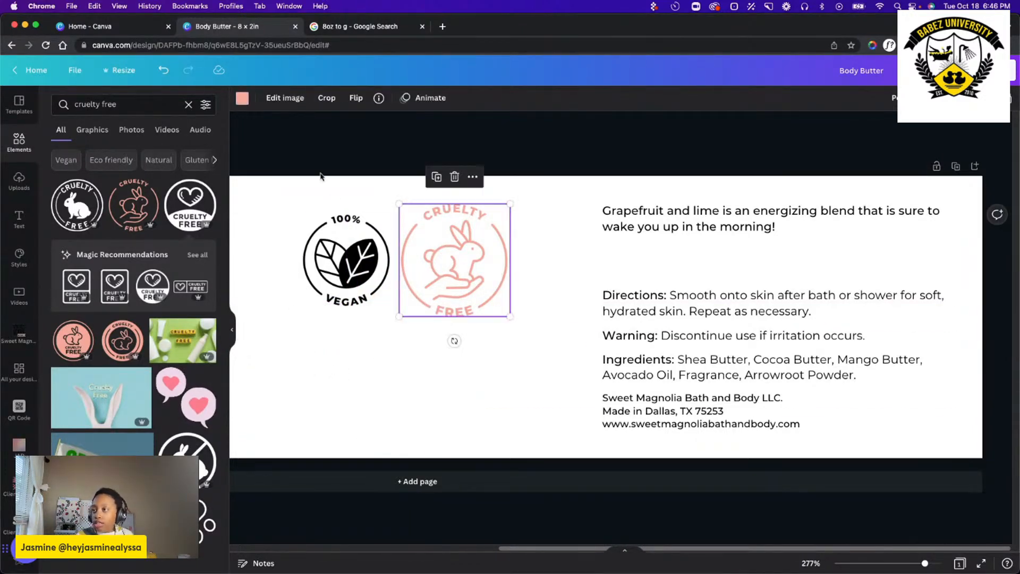
{"action": "left_click", "coordinate": [242, 98]}
{"action": "left_click", "coordinate": [92, 161]}
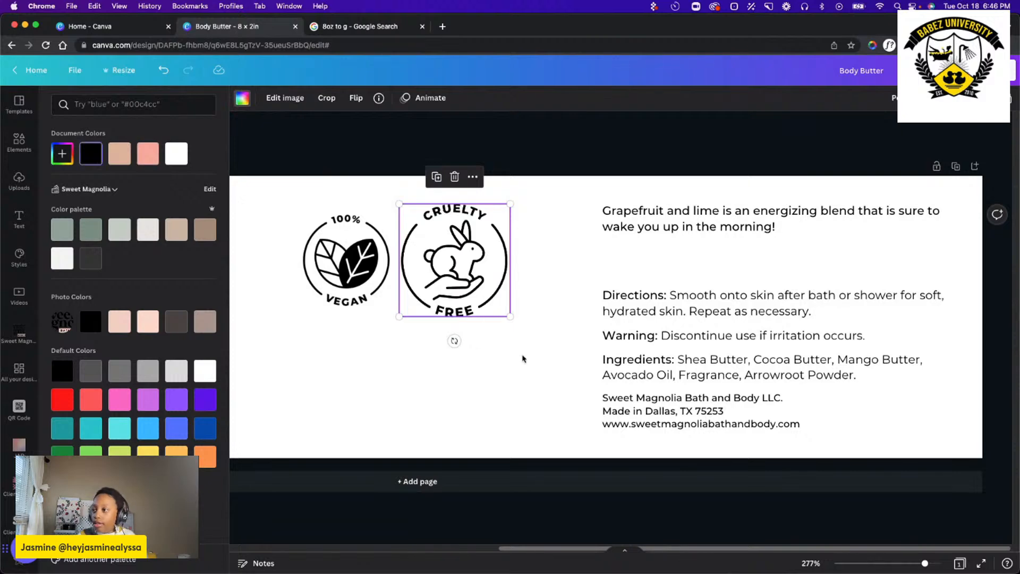
Shrink the cruelty-free badge to match the vegan badge's size, and move it slightly further away from that badge.
{"action": "left_click_drag", "start_coordinate": [399, 203], "coordinate": [410, 215]}
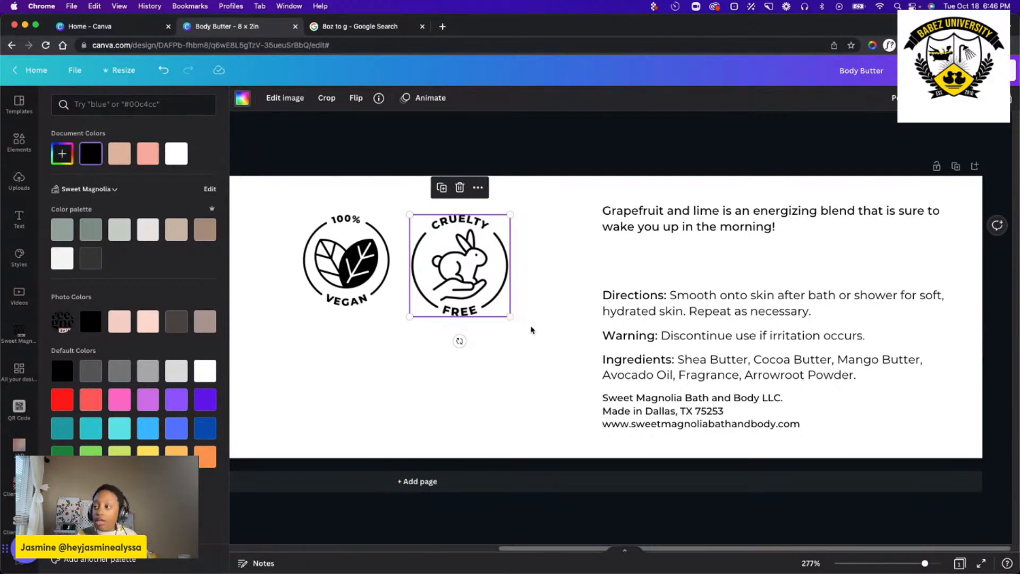
{"action": "left_click_drag", "start_coordinate": [509, 316], "coordinate": [502, 304]}
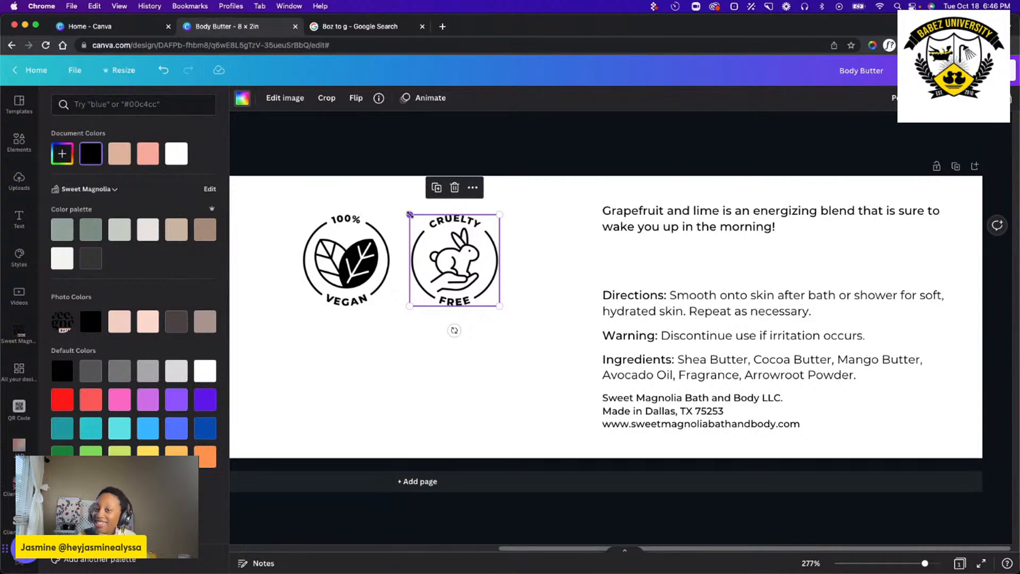
{"action": "mouse_move", "coordinate": [408, 214]}
{"action": "left_mouse_down"}
{"action": "mouse_move", "coordinate": [401, 206]}
{"action": "mouse_move", "coordinate": [406, 216]}
{"action": "left_mouse_up"}
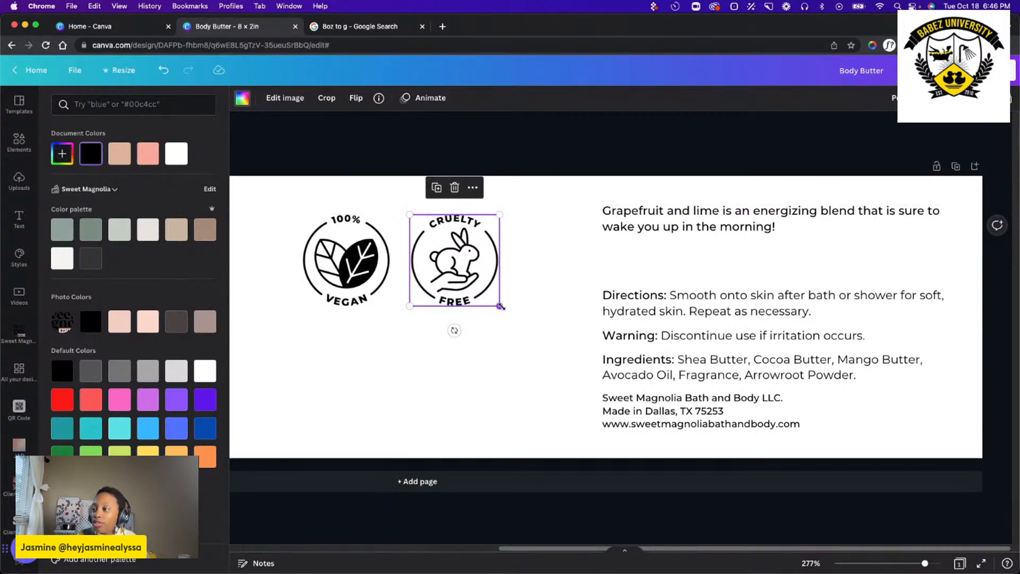
{"action": "left_click_drag", "start_coordinate": [501, 306], "coordinate": [497, 303]}
{"action": "scroll", "coordinate": [528, 299], "scroll_direction": "up", "scroll_amount": 2}
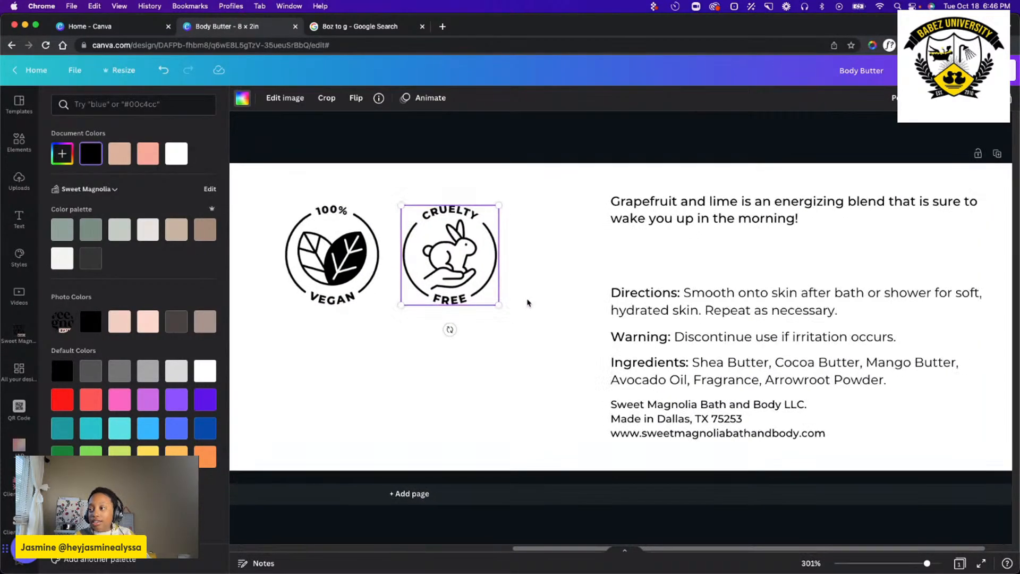
{"action": "scroll", "coordinate": [527, 303], "scroll_direction": "up", "scroll_amount": 5}
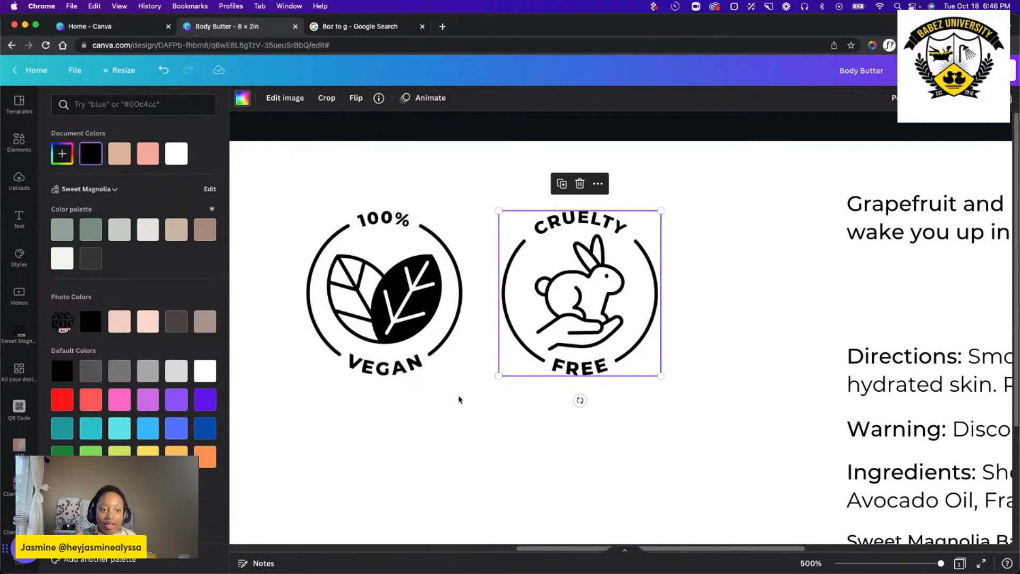
{"action": "left_click_drag", "start_coordinate": [562, 307], "coordinate": [574, 308]}
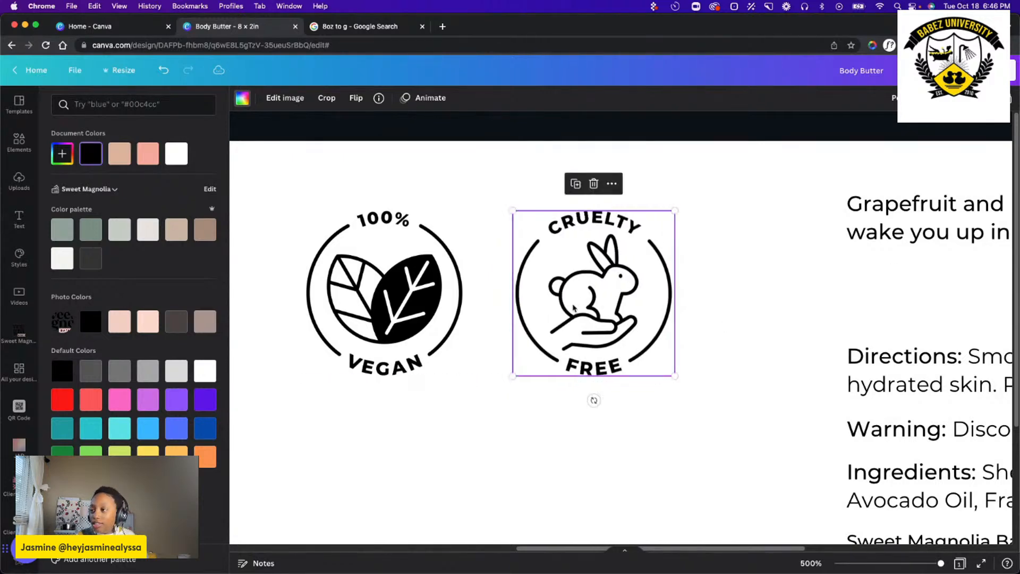
Scale both badges down together and place them between the grapefruit and lime description and the Directions, flush with the text's left edge.
{"action": "left_click_drag", "start_coordinate": [705, 439], "coordinate": [273, 200]}
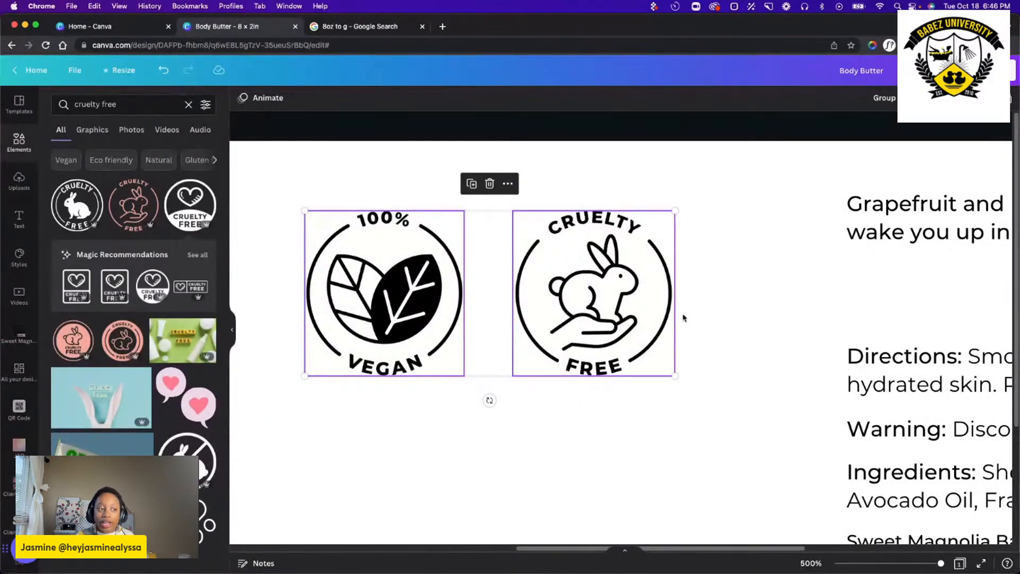
{"action": "left_click_drag", "start_coordinate": [675, 375], "coordinate": [567, 343]}
{"action": "left_click_drag", "start_coordinate": [539, 308], "coordinate": [960, 296]}
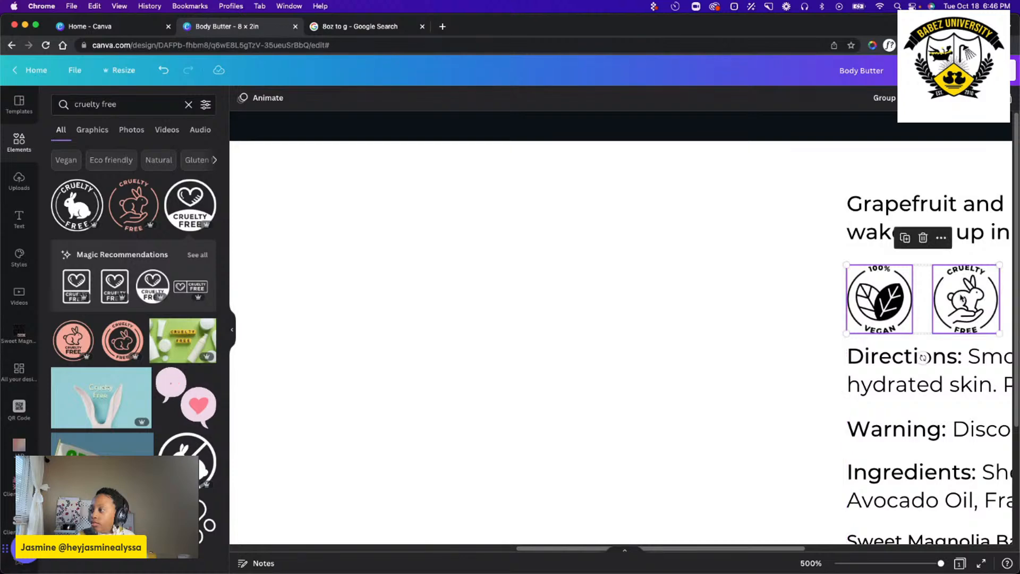
{"action": "scroll", "coordinate": [508, 307], "scroll_direction": "down", "scroll_amount": 3}
{"action": "scroll", "coordinate": [505, 309], "scroll_direction": "right", "scroll_amount": 5}
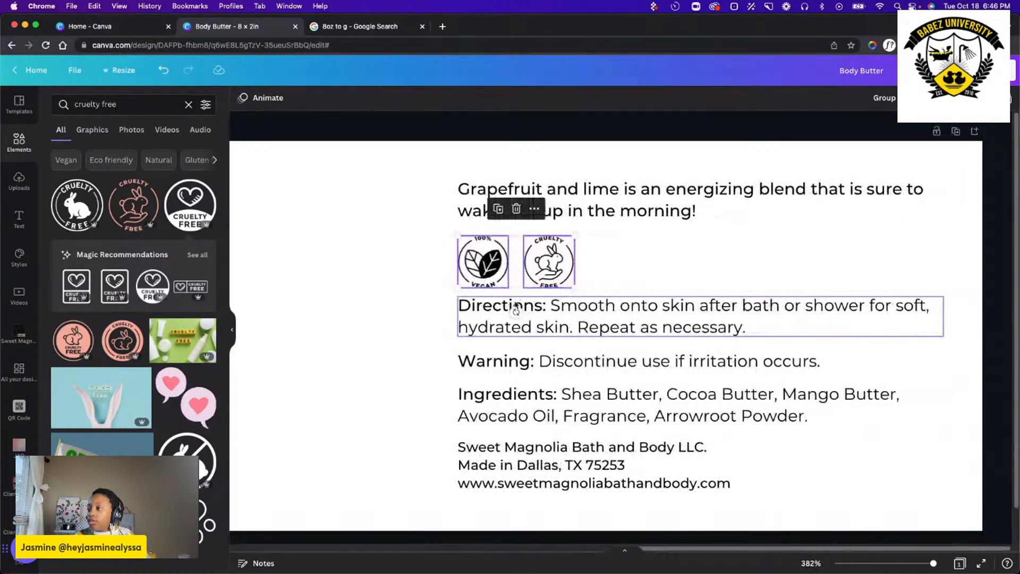
{"action": "left_click_drag", "start_coordinate": [546, 267], "coordinate": [548, 262]}
{"action": "left_click", "coordinate": [375, 325]}
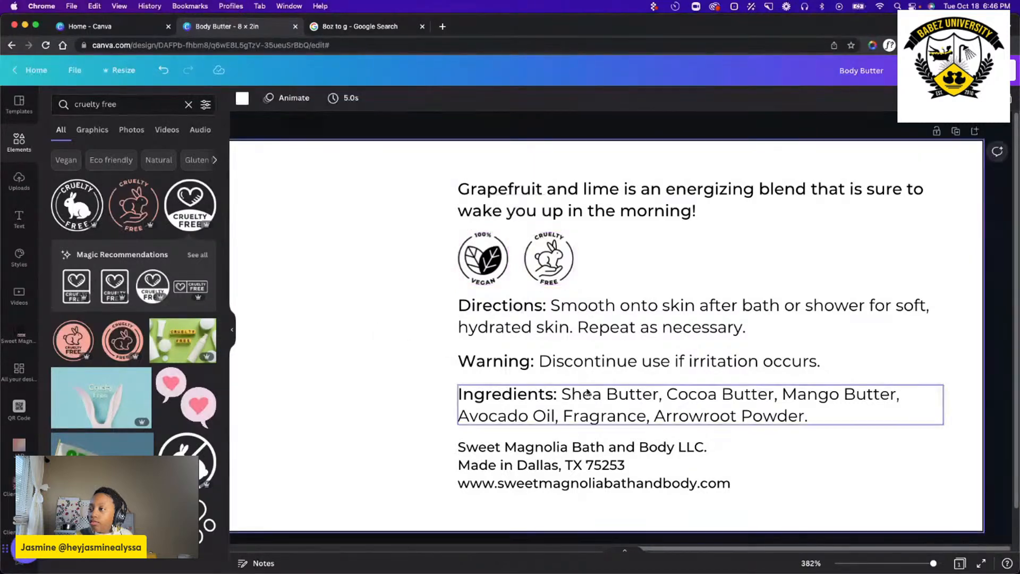
Select the Directions text block.
{"action": "left_click", "coordinate": [657, 317]}
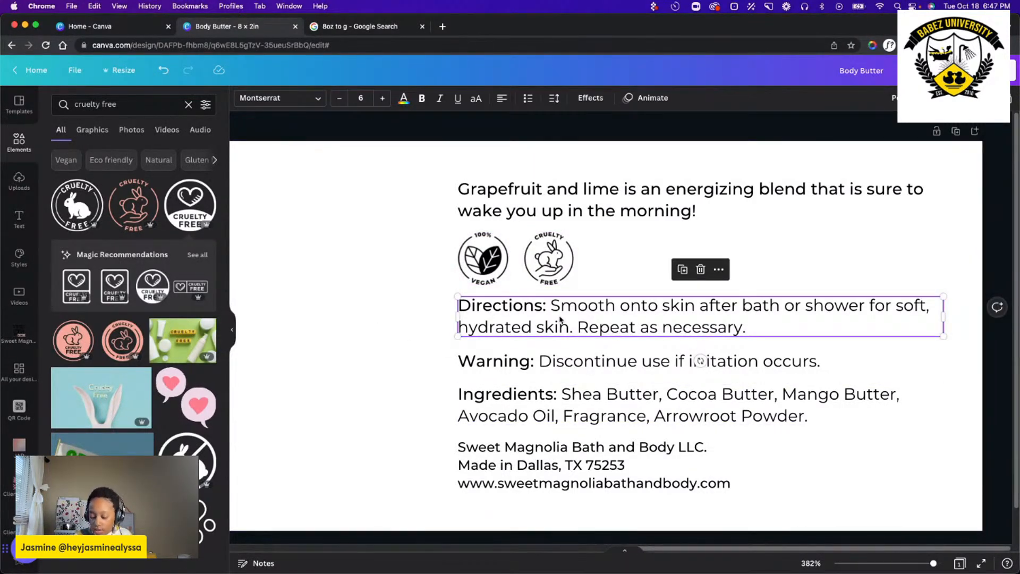
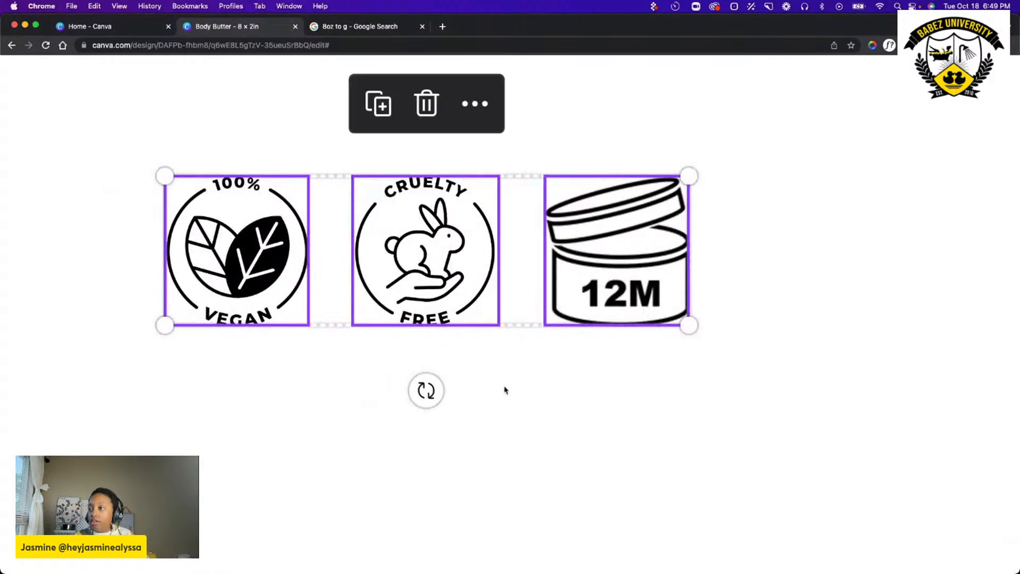
Nudge the vegan, cruelty-free and 12M jar icons together slightly down and to the right on the blank part of the label.
{"action": "key", "text": "Down"}
{"action": "key", "text": "Down"}
{"action": "key", "text": "Down"}
{"action": "key", "text": "Down"}
{"action": "key", "text": "Down"}
{"action": "key", "text": "Down"}
{"action": "key", "text": "Down"}
{"action": "key", "text": "Down"}
{"action": "key", "text": "Down"}
{"action": "key", "text": "Down"}
{"action": "key", "text": "Down"}
{"action": "key", "text": "Down"}
{"action": "key", "text": "Right"}
{"action": "key", "text": "Right"}
{"action": "key", "text": "Right"}
{"action": "key", "text": "Right"}
{"action": "key", "text": "Right"}
{"action": "key", "text": "Right"}
{"action": "key", "text": "Right"}
{"action": "key", "text": "Right"}
{"action": "key", "text": "Right"}
{"action": "key", "text": "Right"}
{"action": "key", "text": "Right"}
{"action": "key", "text": "Right"}
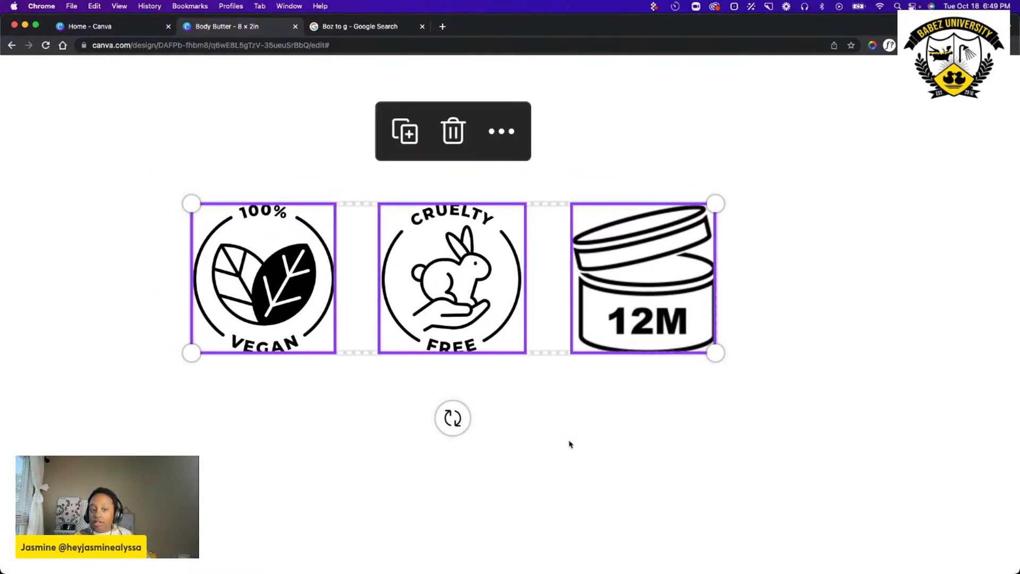
{"action": "left_click", "coordinate": [592, 415]}
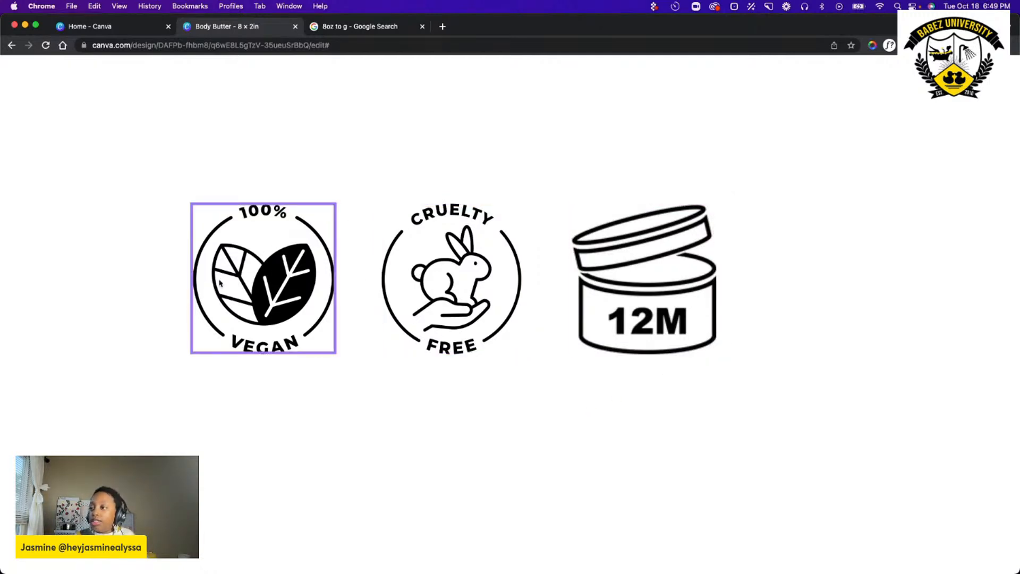
Try the vegan badge enlarged, scale it back to the other icons' height, and undo its move beyond the 12M jar icon.
{"action": "left_click", "coordinate": [259, 277]}
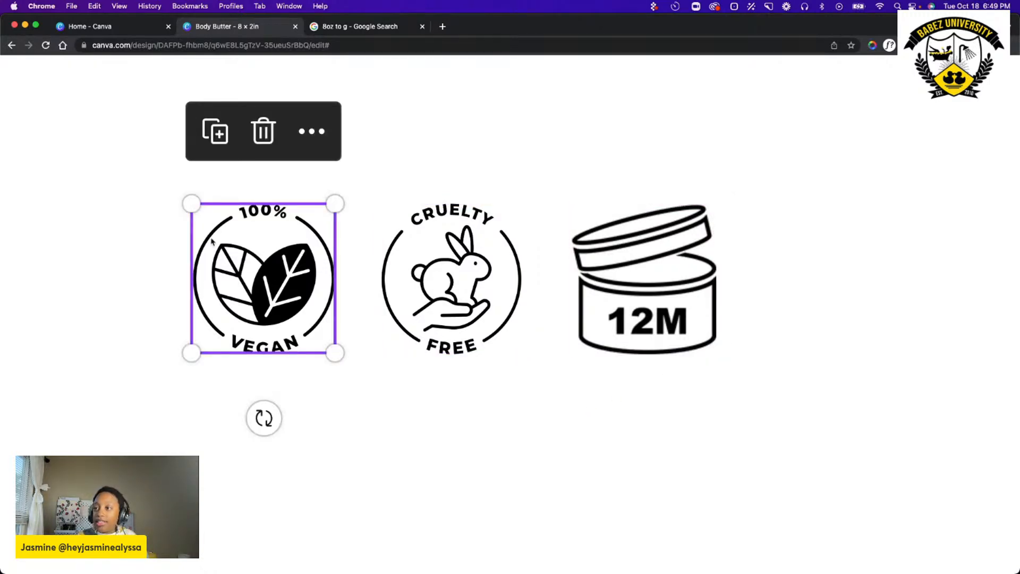
{"action": "left_click_drag", "start_coordinate": [191, 204], "coordinate": [106, 116]}
{"action": "left_click_drag", "start_coordinate": [227, 214], "coordinate": [251, 248]}
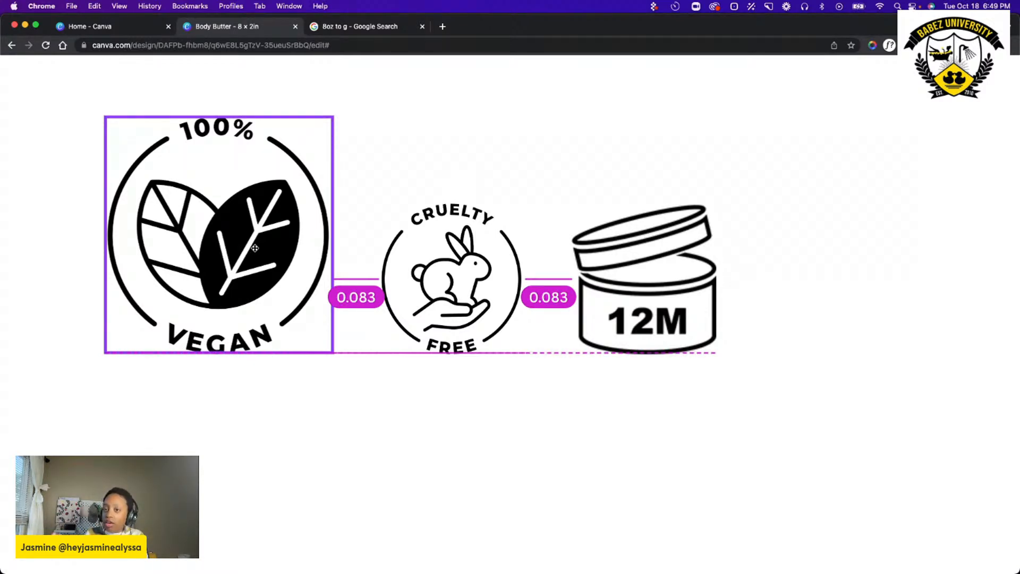
{"action": "left_click_drag", "start_coordinate": [255, 248], "coordinate": [255, 248]}
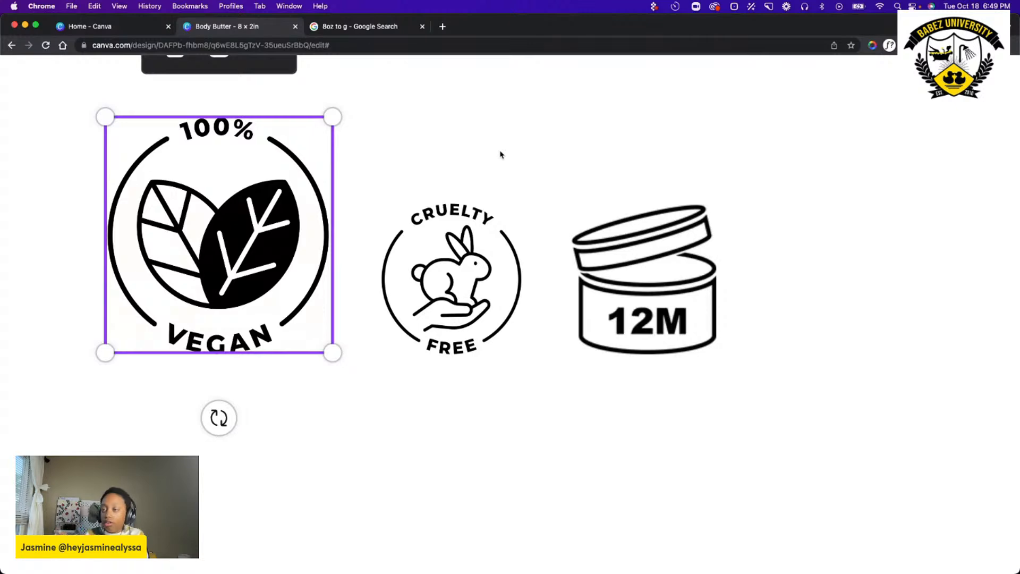
{"action": "left_click_drag", "start_coordinate": [105, 116], "coordinate": [178, 213]}
{"action": "left_click_drag", "start_coordinate": [211, 267], "coordinate": [810, 268]}
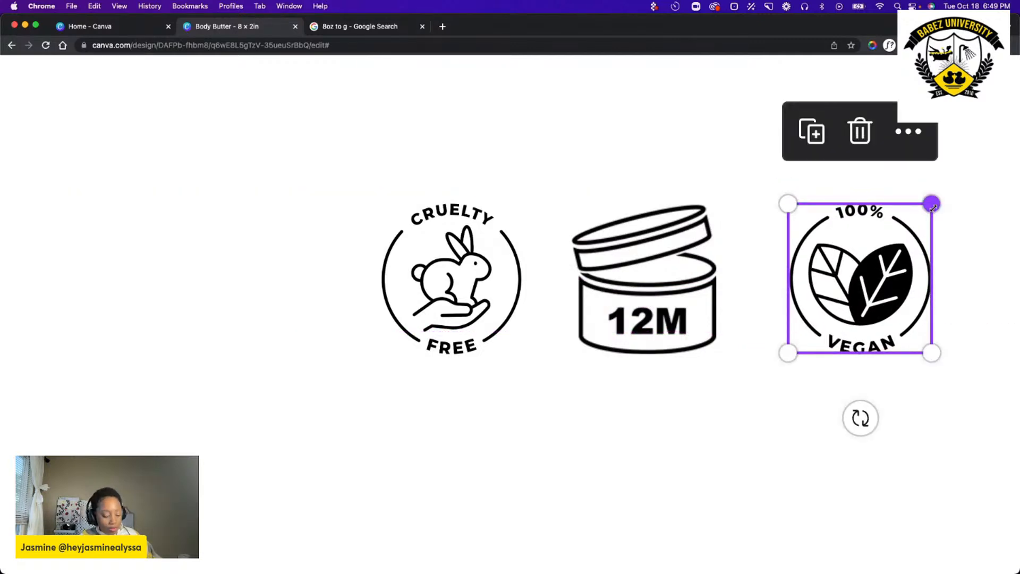
{"action": "key", "text": "super+z"}
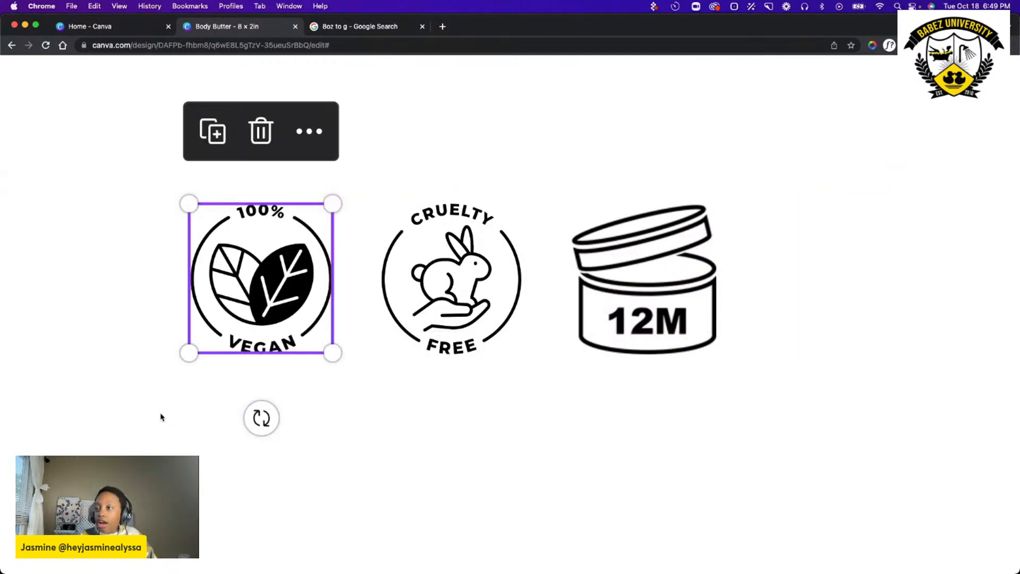
Fit the vegan badge to 0.3 × 0.3 in, level with the top edges of the cruelty-free and 12M icons.
{"action": "scroll", "coordinate": [161, 418], "scroll_direction": "right", "scroll_amount": 3}
{"action": "mouse_move", "coordinate": [116, 203]}
{"action": "left_mouse_down"}
{"action": "mouse_move", "coordinate": [105, 194]}
{"action": "mouse_move", "coordinate": [114, 206]}
{"action": "left_mouse_up"}
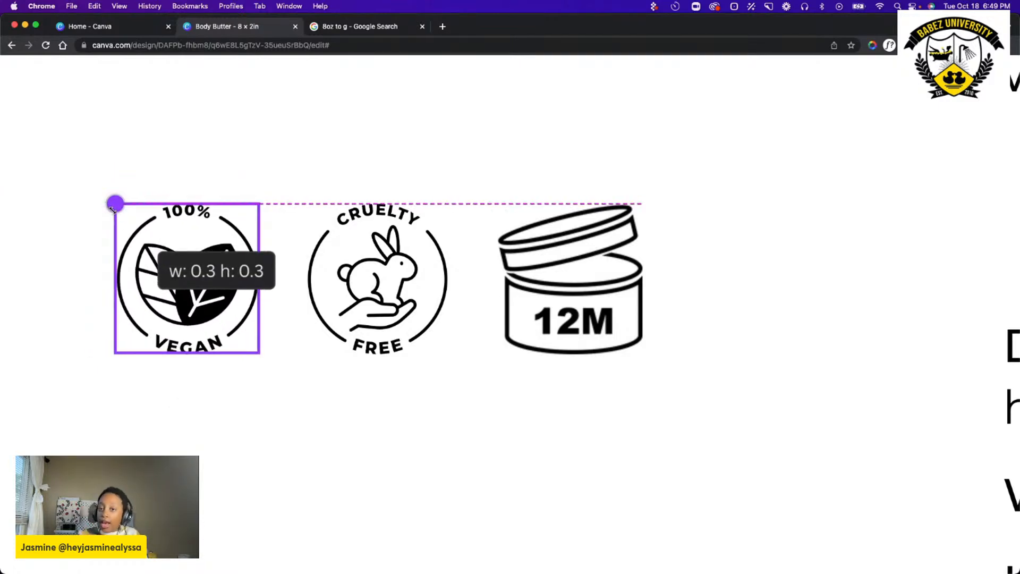
{"action": "left_click_drag", "start_coordinate": [113, 208], "coordinate": [115, 206]}
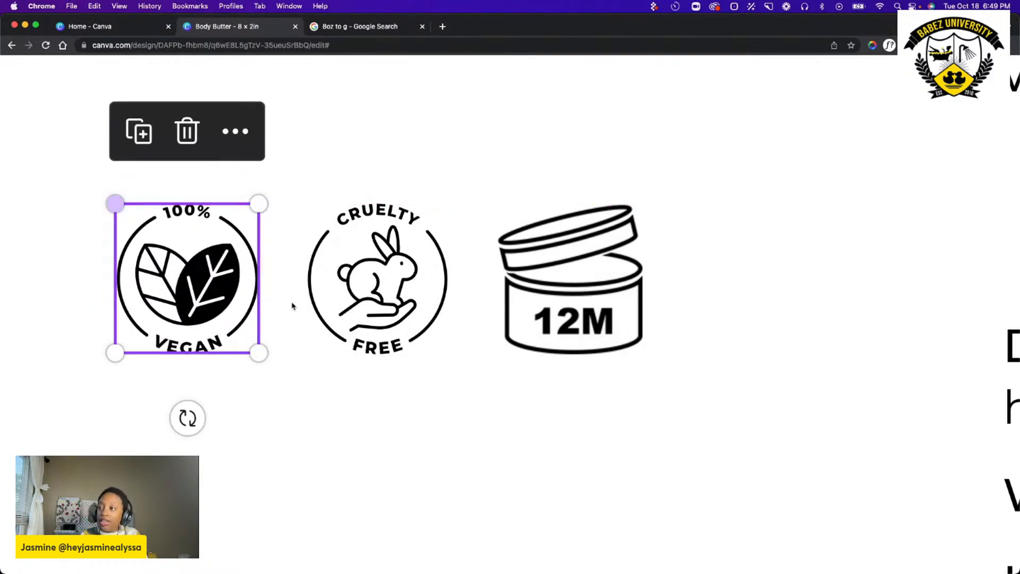
{"action": "left_click", "coordinate": [348, 425]}
{"action": "left_click", "coordinate": [235, 258]}
{"action": "mouse_move", "coordinate": [236, 259]}
{"action": "left_mouse_down"}
{"action": "mouse_move", "coordinate": [223, 260]}
{"action": "mouse_move", "coordinate": [235, 259]}
{"action": "left_mouse_up"}
{"action": "left_click", "coordinate": [380, 411]}
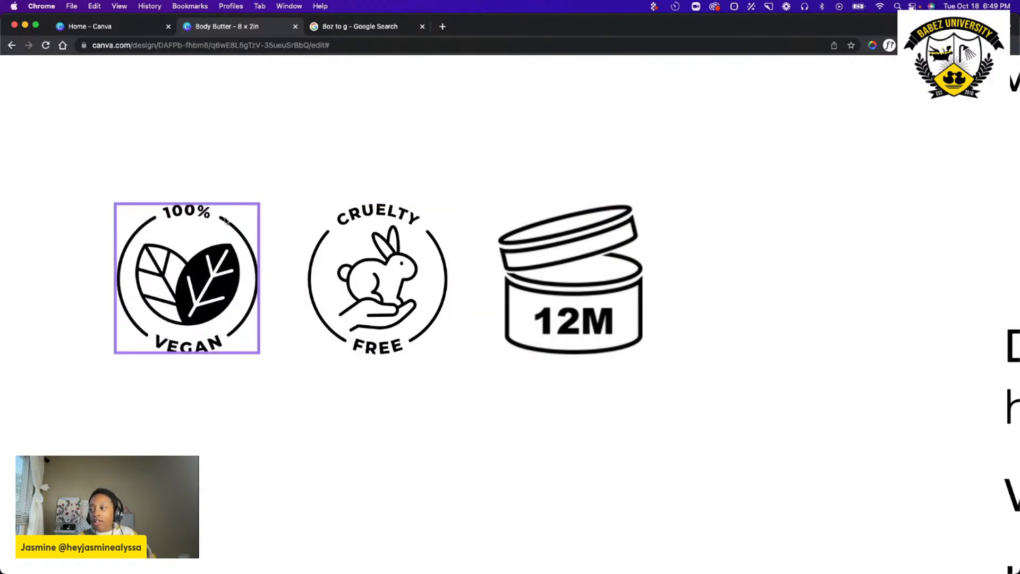
Move the vegan, cruelty-free and 12M icons together between the grapefruit and lime description and the Directions, flush with the text's left edge.
{"action": "scroll", "coordinate": [571, 280], "scroll_direction": "down", "scroll_amount": 5}
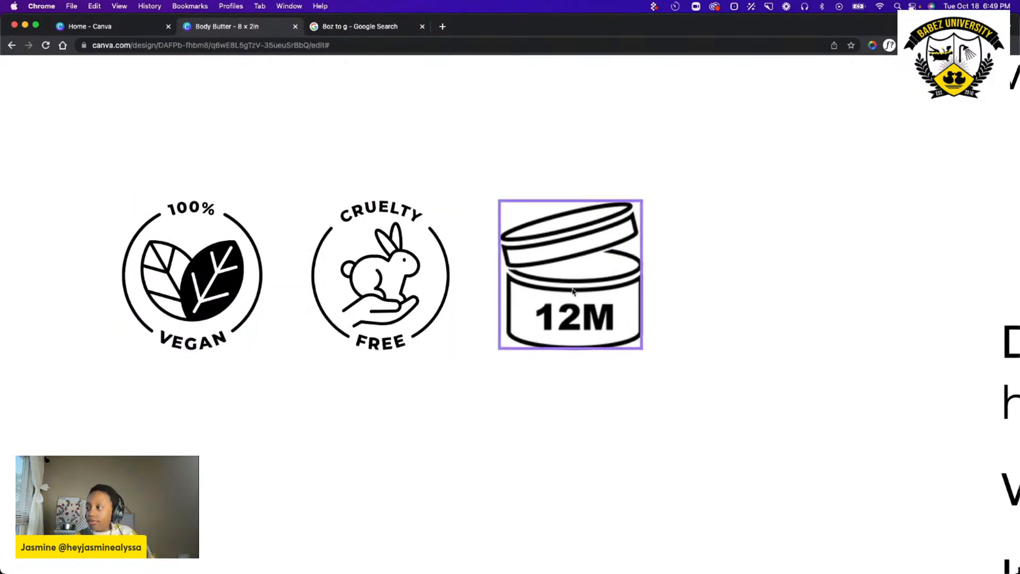
{"action": "scroll", "coordinate": [613, 279], "scroll_direction": "down", "scroll_amount": 2}
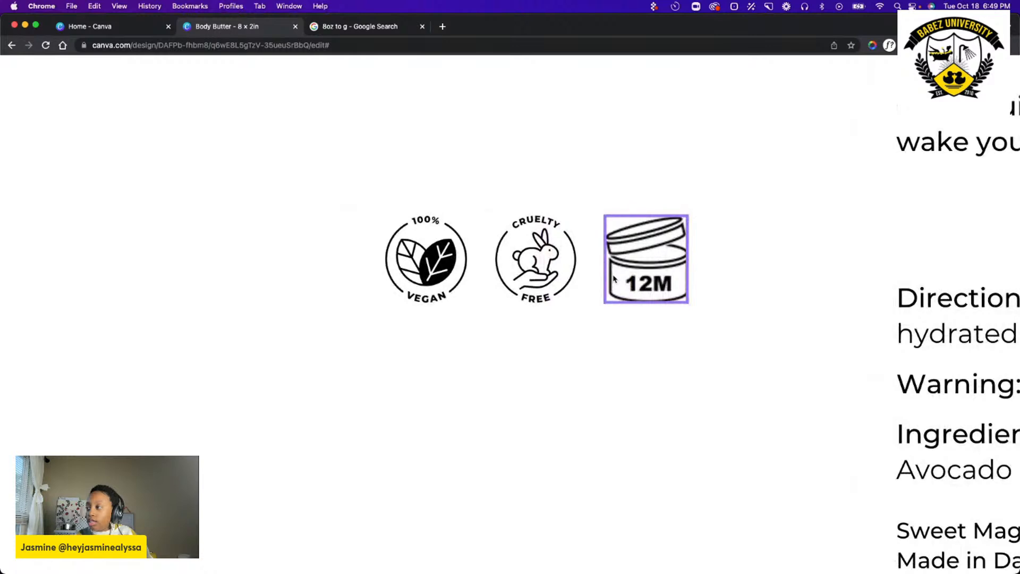
{"action": "scroll", "coordinate": [667, 217], "scroll_direction": "down", "scroll_amount": 2}
{"action": "scroll", "coordinate": [666, 217], "scroll_direction": "left", "scroll_amount": 3}
{"action": "scroll", "coordinate": [664, 221], "scroll_direction": "right", "scroll_amount": 4}
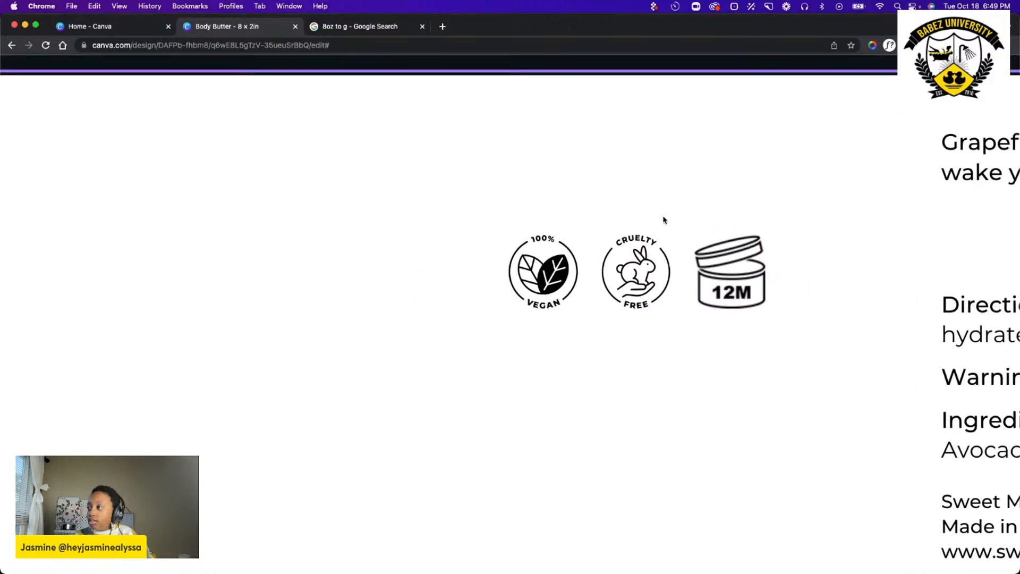
{"action": "scroll", "coordinate": [664, 222], "scroll_direction": "right", "scroll_amount": 3}
{"action": "left_click_drag", "start_coordinate": [237, 219], "coordinate": [559, 392]}
{"action": "left_click_drag", "start_coordinate": [500, 280], "coordinate": [942, 243]}
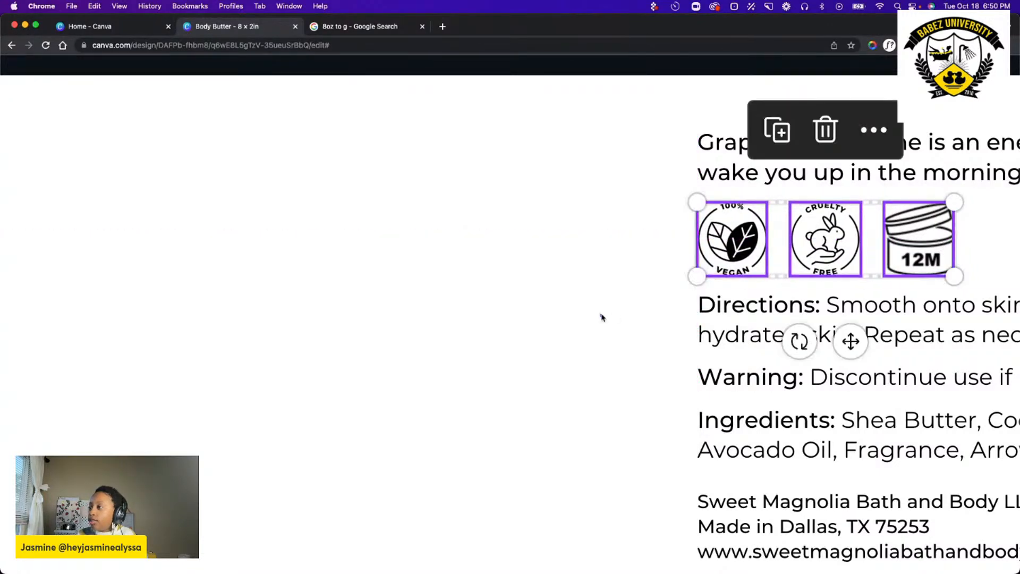
{"action": "left_click", "coordinate": [505, 319]}
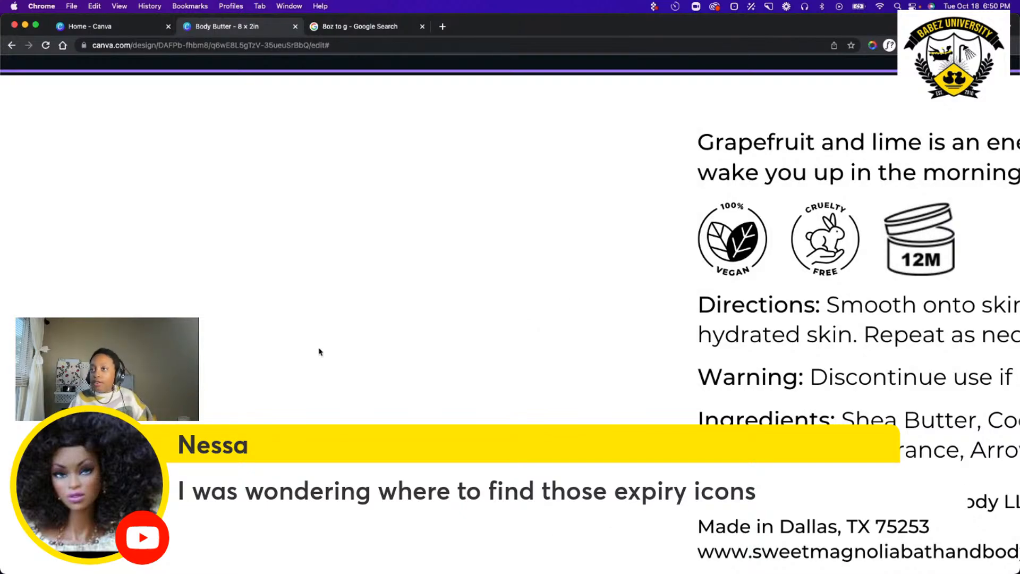
Reset the browser page to its actual size and zoom the canvas for a view of the label.
{"action": "scroll", "coordinate": [335, 353], "scroll_direction": "down", "scroll_amount": 5}
{"action": "scroll", "coordinate": [322, 289], "scroll_direction": "down", "scroll_amount": 6}
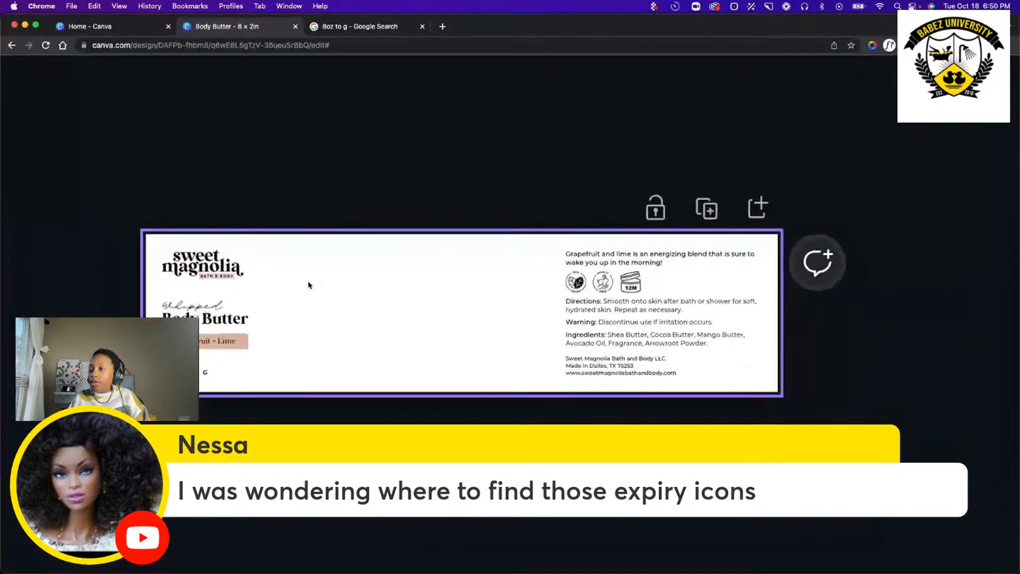
{"action": "scroll", "coordinate": [273, 167], "scroll_direction": "down", "scroll_amount": 4}
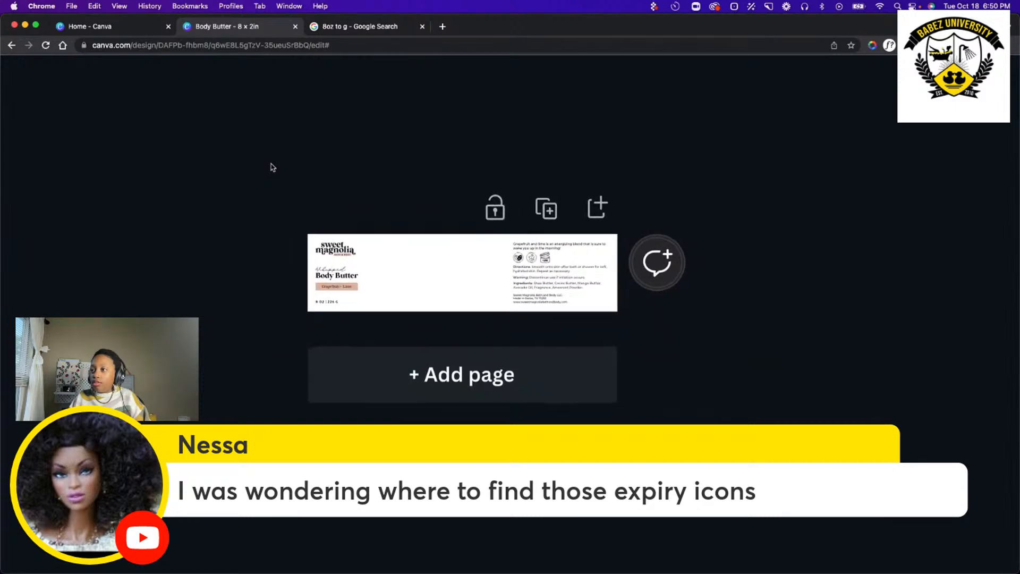
{"action": "scroll", "coordinate": [271, 169], "scroll_direction": "up", "scroll_amount": 2}
{"action": "scroll", "coordinate": [272, 172], "scroll_direction": "up", "scroll_amount": 4}
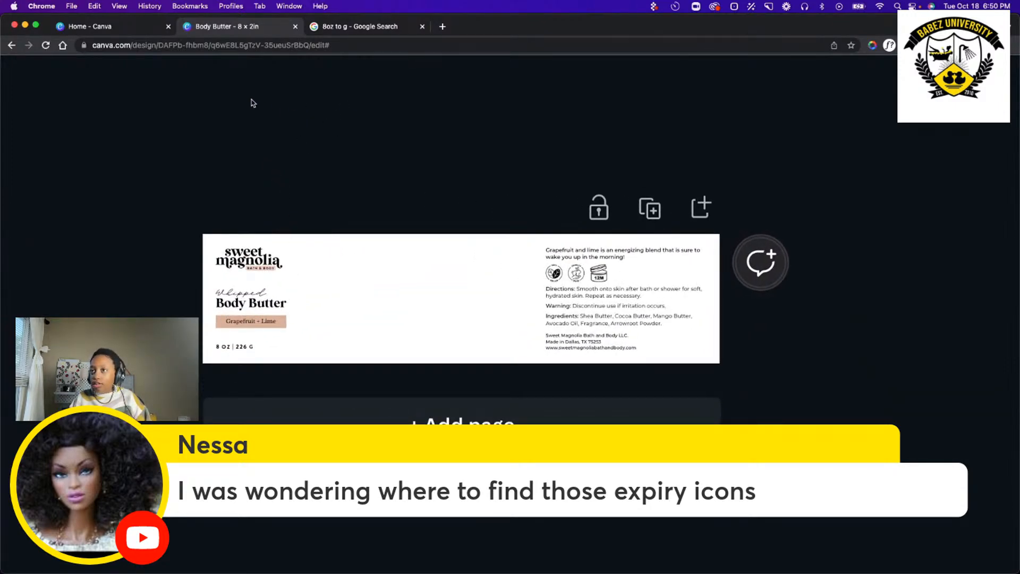
{"action": "left_click", "coordinate": [120, 6]}
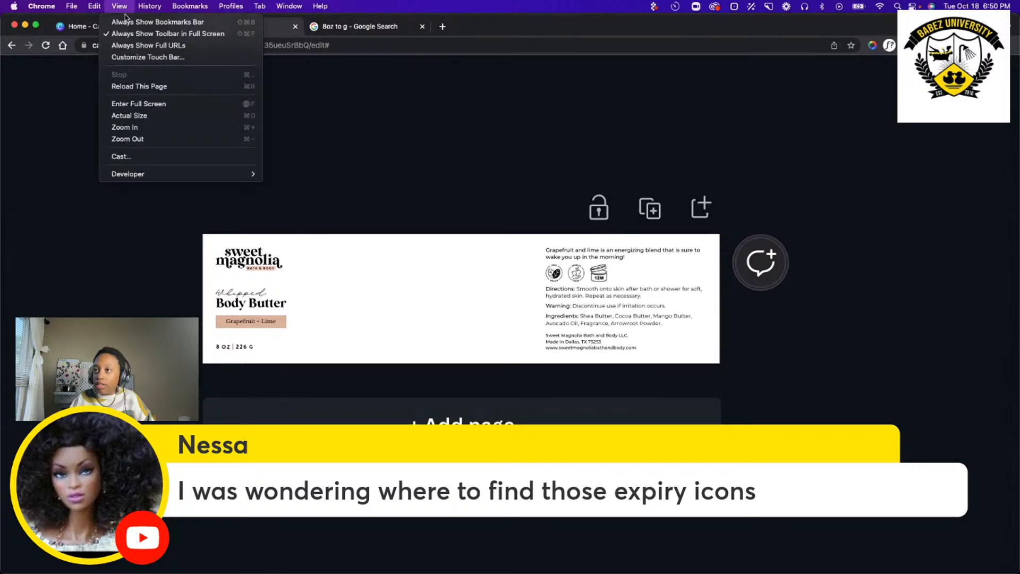
{"action": "left_click", "coordinate": [163, 119]}
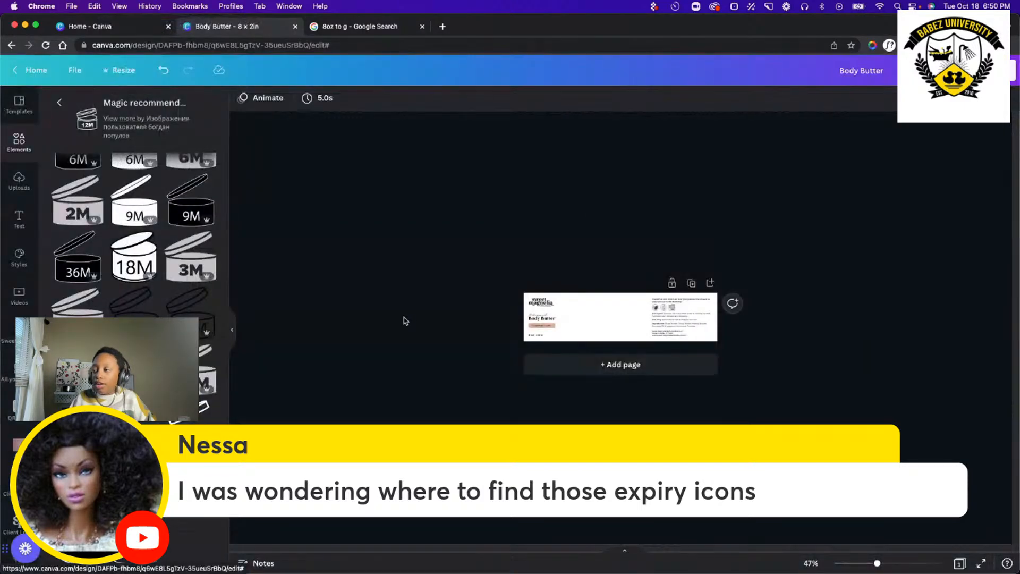
{"action": "scroll", "coordinate": [513, 289], "scroll_direction": "up", "scroll_amount": 5}
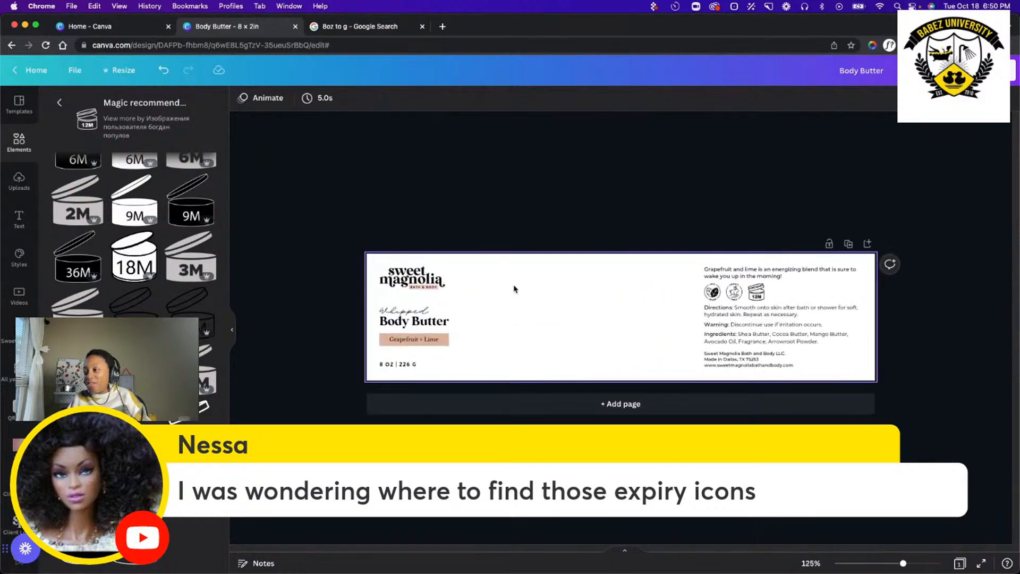
{"action": "scroll", "coordinate": [505, 296], "scroll_direction": "down", "scroll_amount": 5}
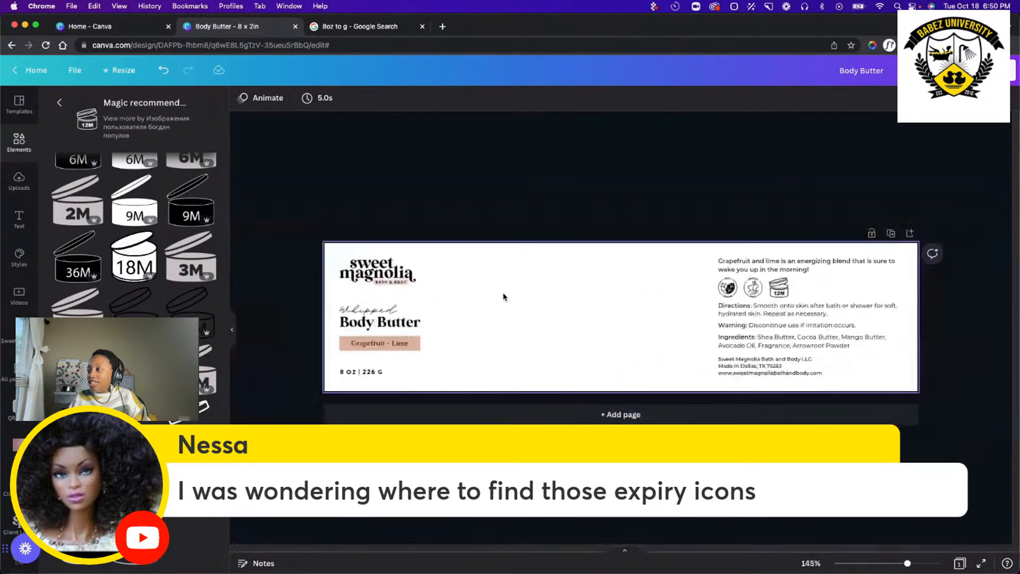
{"action": "scroll", "coordinate": [504, 297], "scroll_direction": "up", "scroll_amount": 6}
{"action": "scroll", "coordinate": [505, 297], "scroll_direction": "down", "scroll_amount": 3}
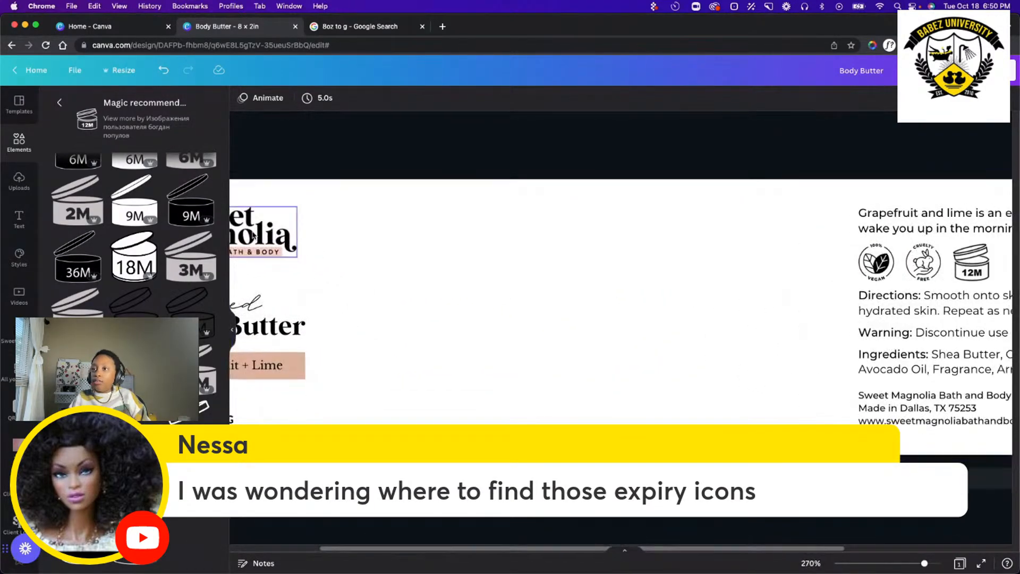
Browse all Magic Recommendations related to the 12M jar icon for expiry icons with other month values and styles.
{"action": "left_click", "coordinate": [57, 104]}
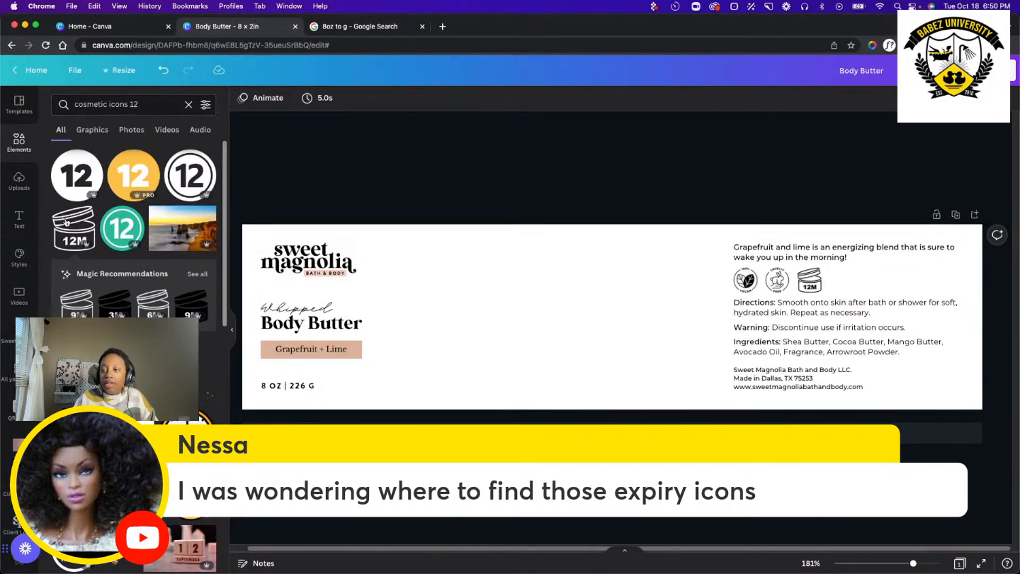
{"action": "left_click", "coordinate": [204, 279]}
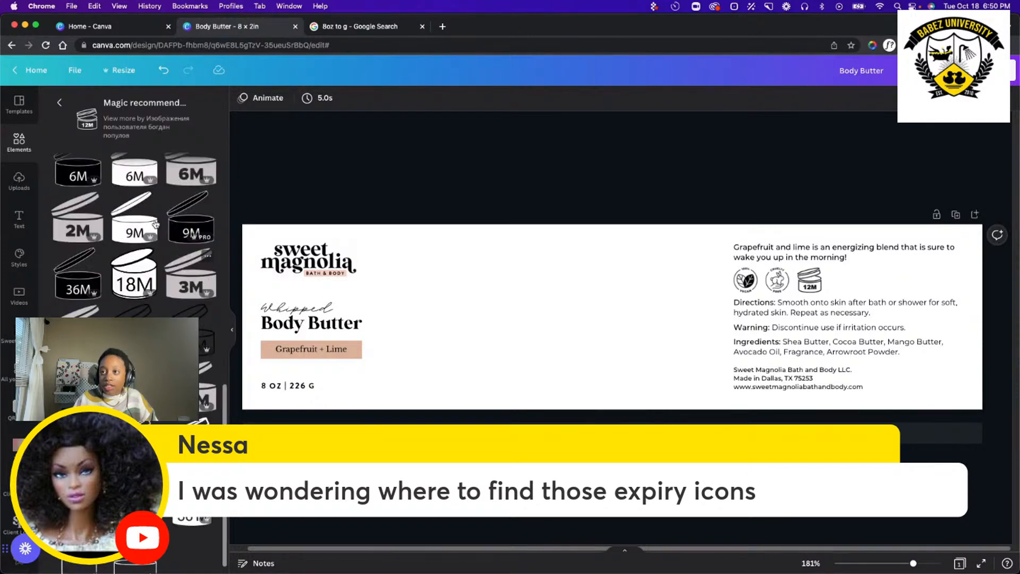
{"action": "scroll", "coordinate": [146, 276], "scroll_direction": "down", "scroll_amount": 3}
{"action": "scroll", "coordinate": [146, 275], "scroll_direction": "down", "scroll_amount": 4}
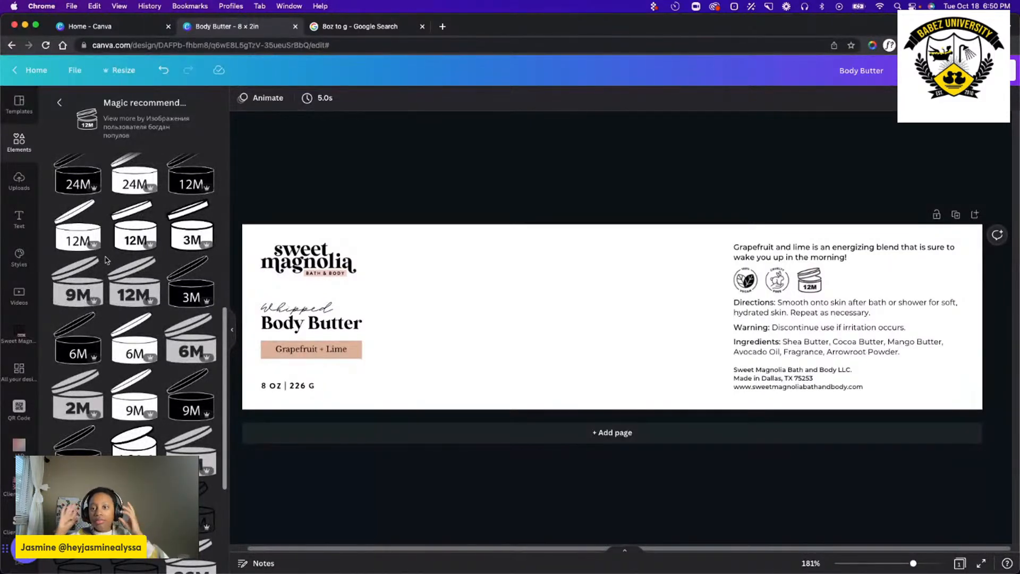
{"action": "scroll", "coordinate": [133, 346], "scroll_direction": "up", "scroll_amount": 5}
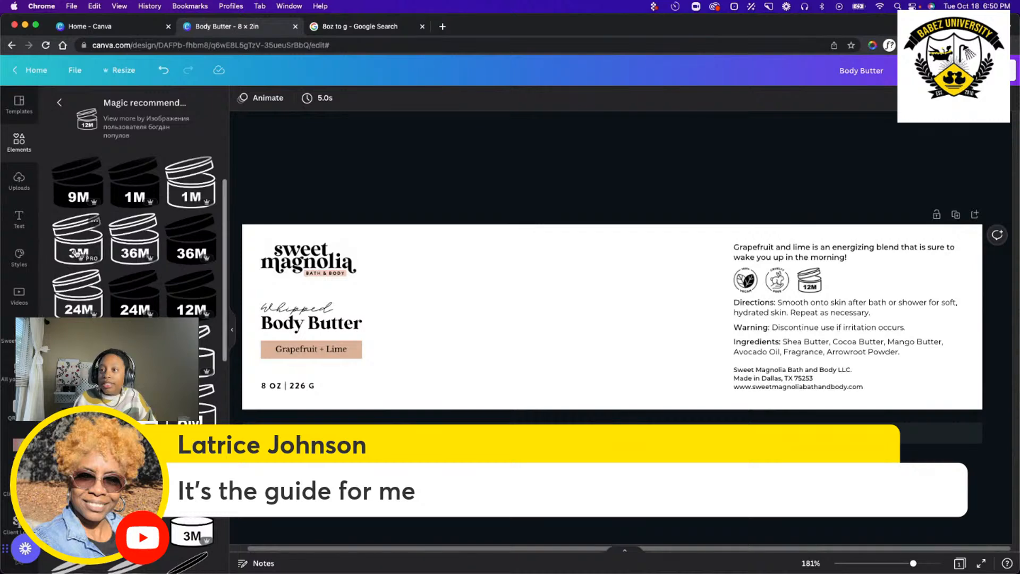
{"action": "left_click", "coordinate": [402, 282]}
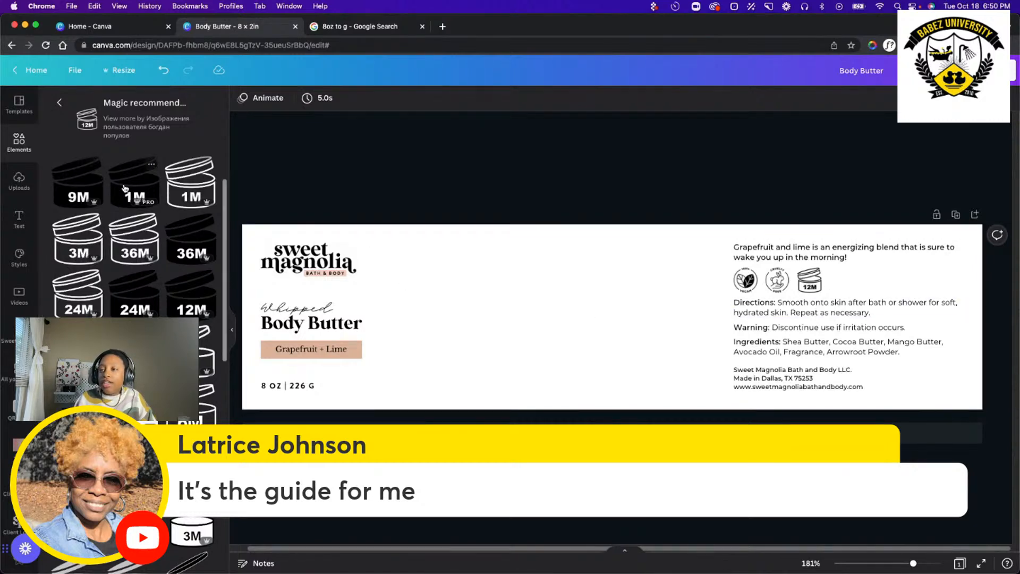
Try a solid black 12M jar icon on the label in tan and in red, and delete it.
{"action": "left_click", "coordinate": [196, 304]}
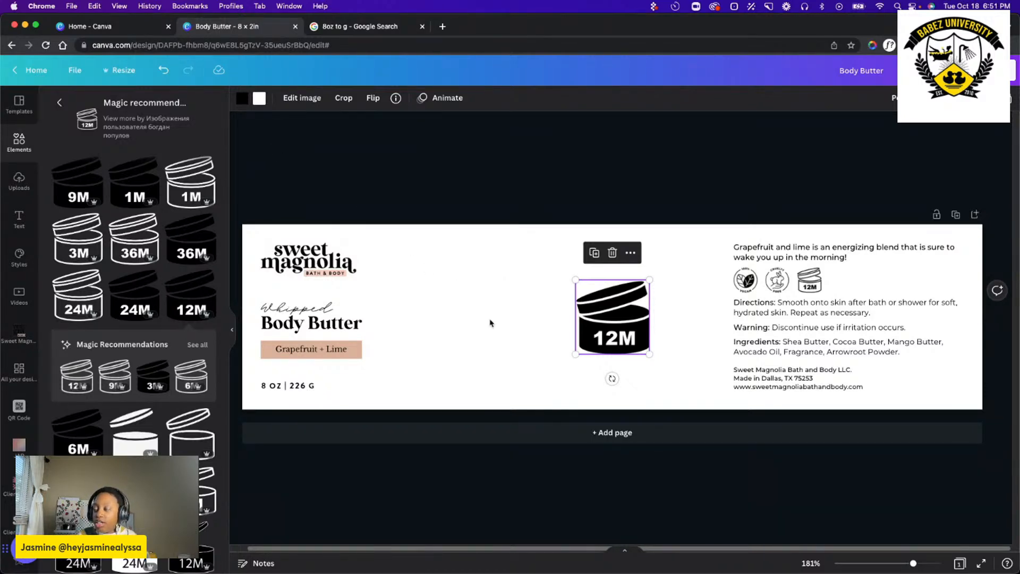
{"action": "left_click", "coordinate": [240, 102]}
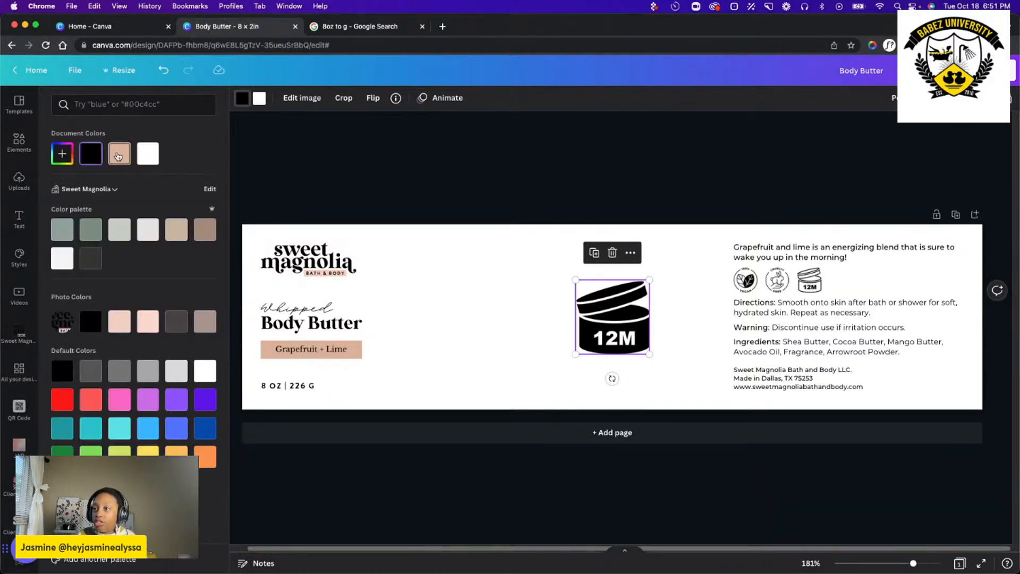
{"action": "left_click", "coordinate": [120, 153]}
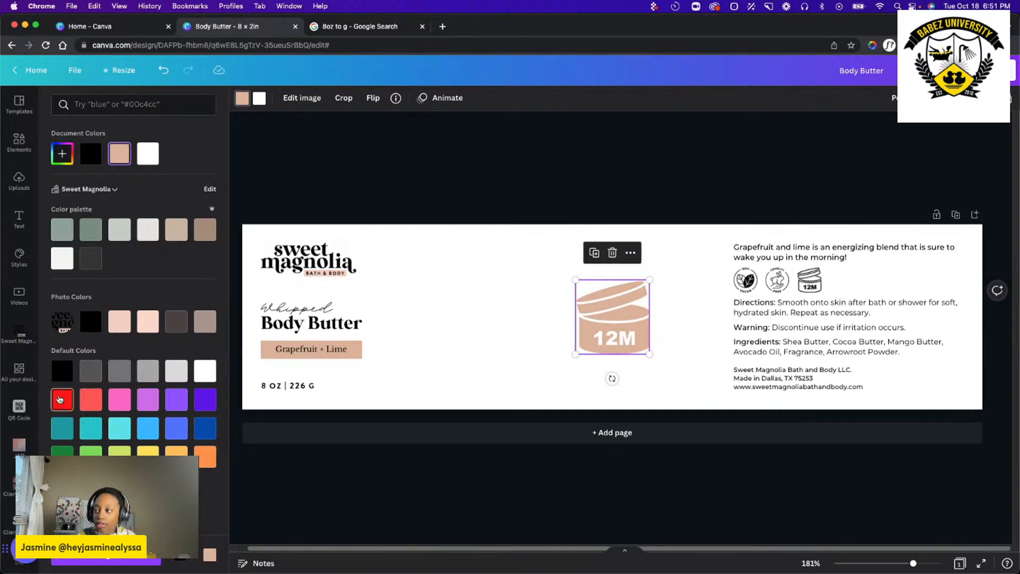
{"action": "left_click", "coordinate": [62, 400]}
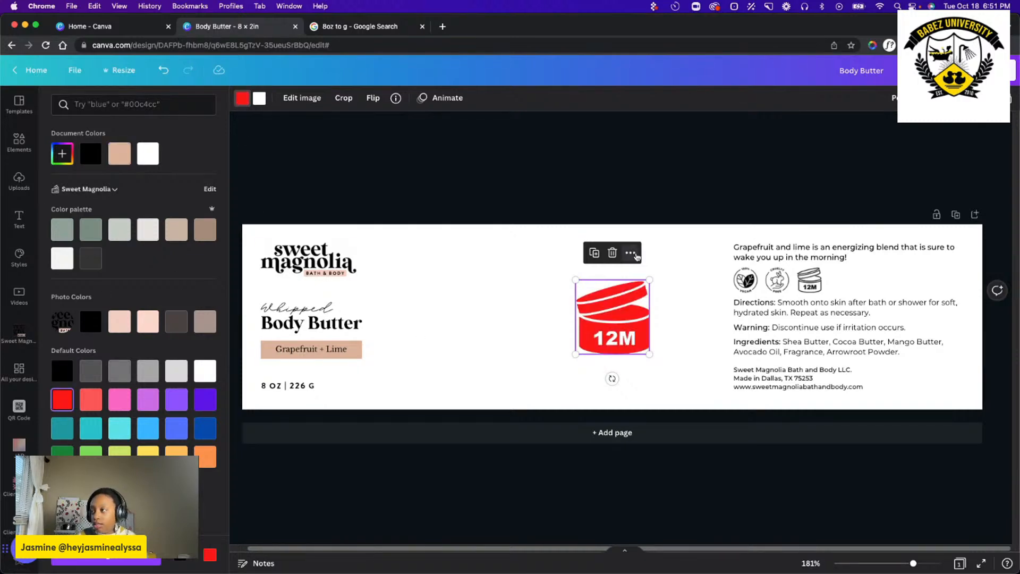
{"action": "left_click", "coordinate": [612, 252]}
{"action": "left_click", "coordinate": [492, 353]}
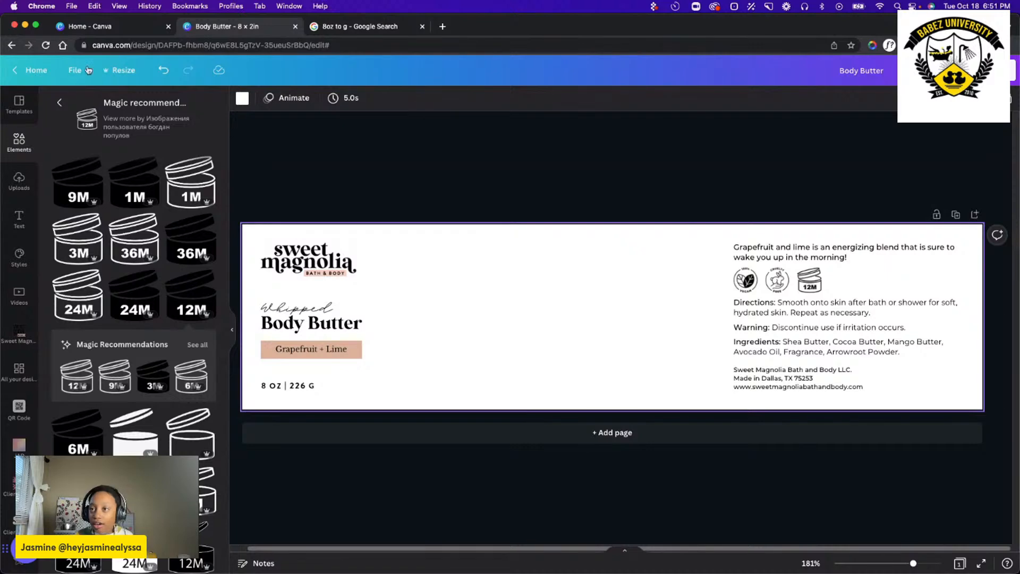
Leave the icon recommendations and clear the "cosmetic icons 12" element search.
{"action": "left_click", "coordinate": [59, 102]}
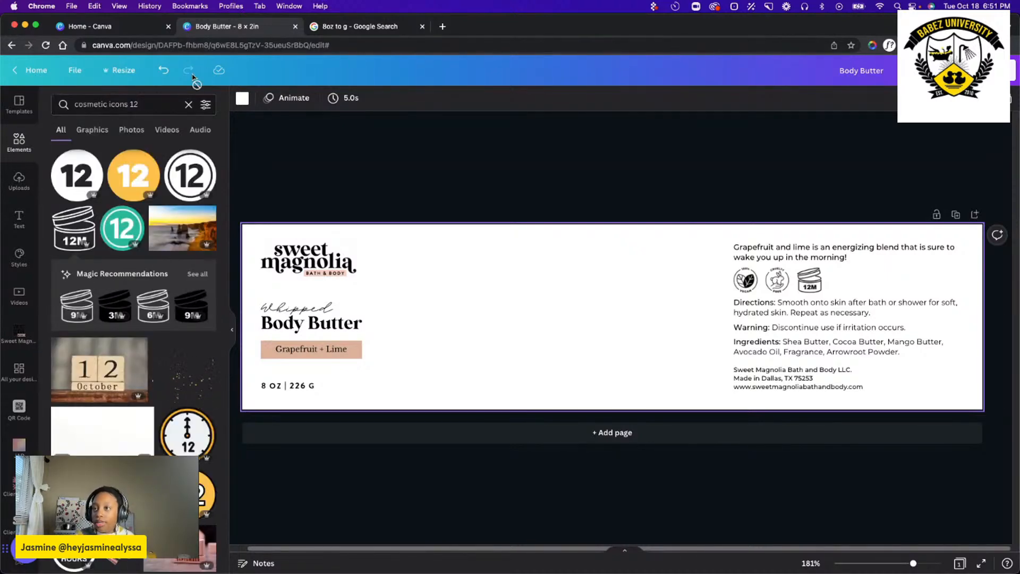
{"action": "left_click", "coordinate": [188, 104]}
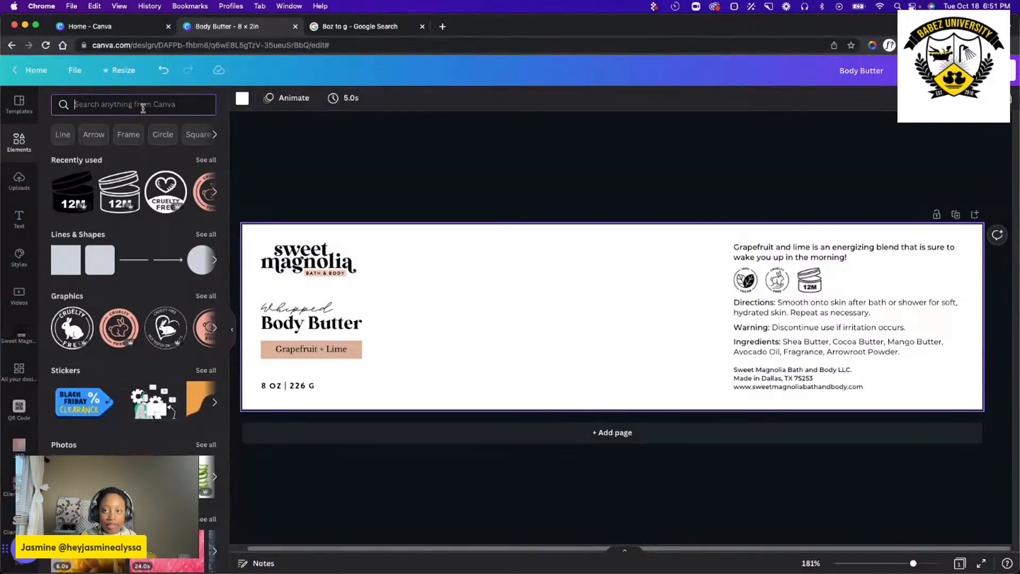
Search the elements for "orange watercolor" and limit the results to graphics.
{"action": "type", "text": "wa"}
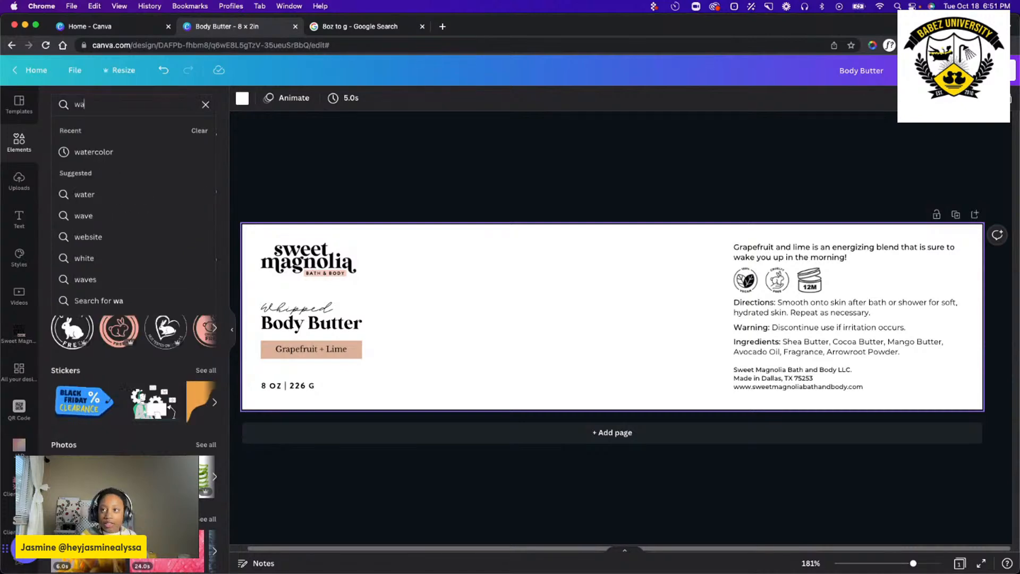
{"action": "key", "text": "BackSpace"}
{"action": "key", "text": "BackSpace"}
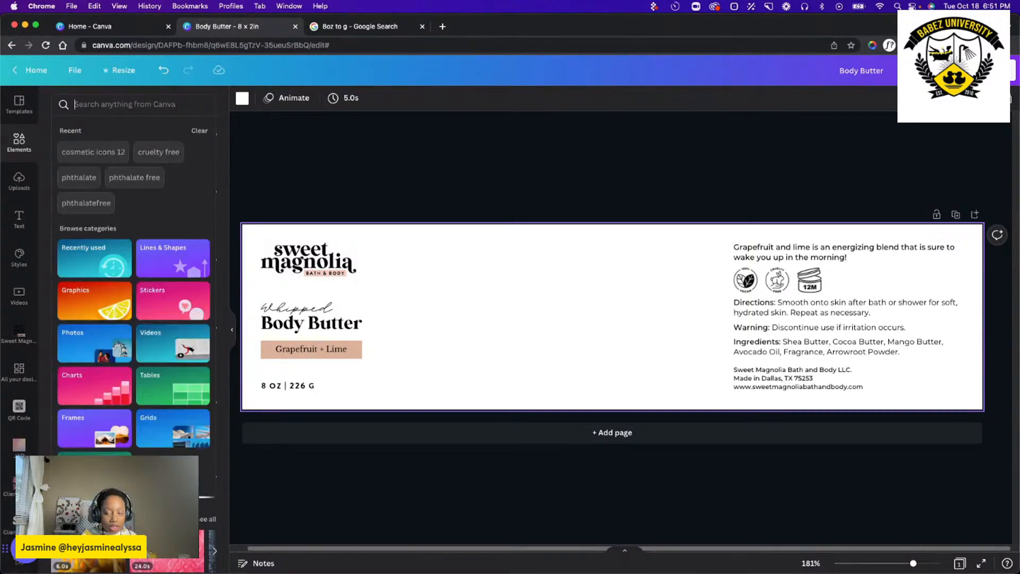
{"action": "type", "text": "orange"}
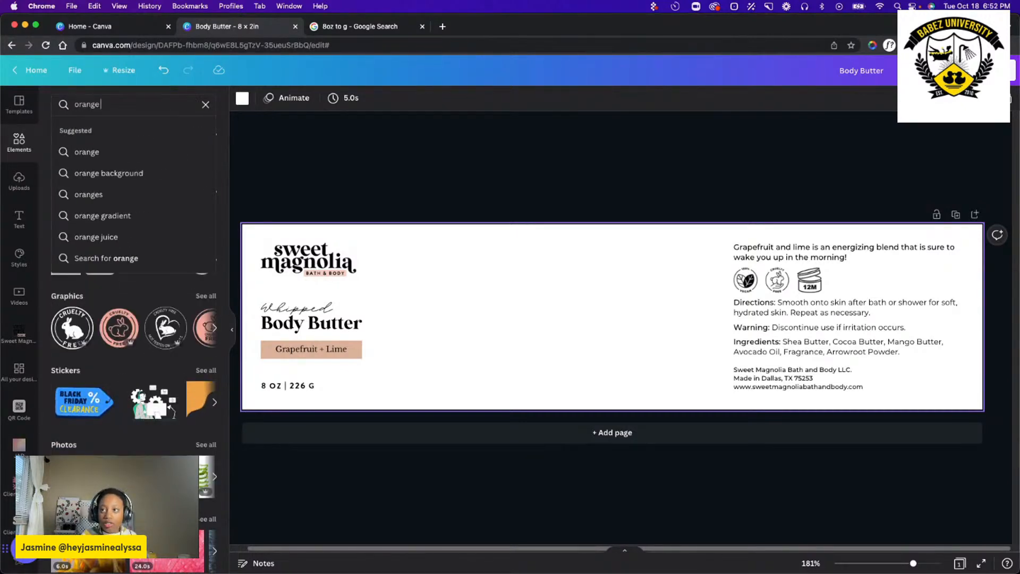
{"action": "type", "text": " watercolor"}
{"action": "key", "text": "Return"}
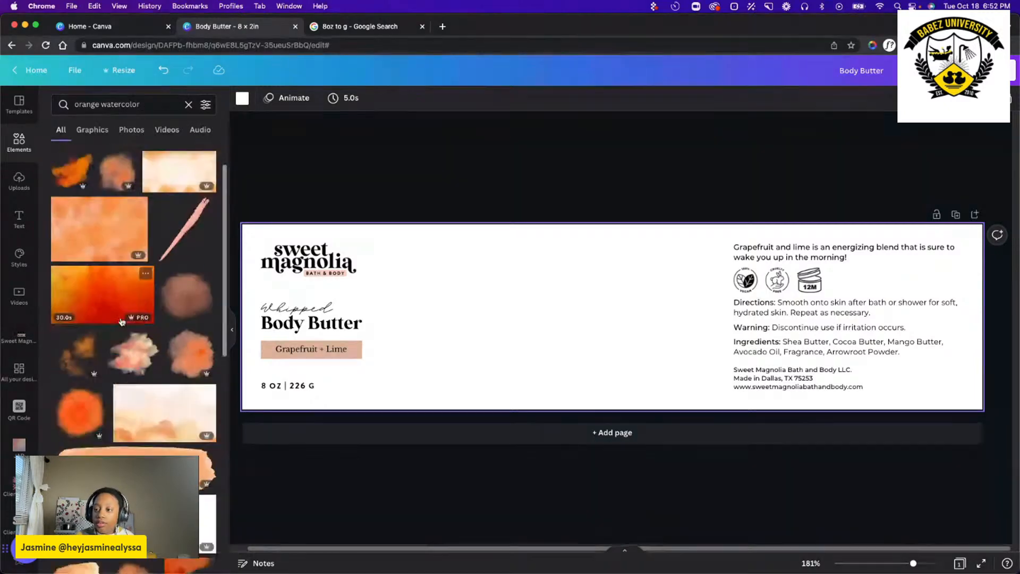
{"action": "scroll", "coordinate": [122, 321], "scroll_direction": "down", "scroll_amount": 3}
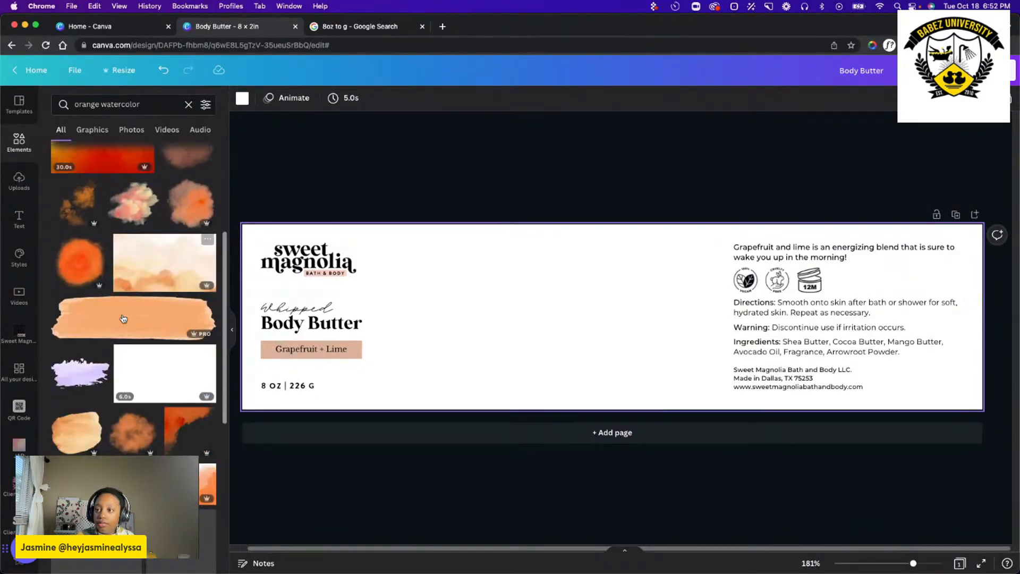
{"action": "scroll", "coordinate": [124, 319], "scroll_direction": "down", "scroll_amount": 3}
{"action": "scroll", "coordinate": [133, 187], "scroll_direction": "down", "scroll_amount": 3}
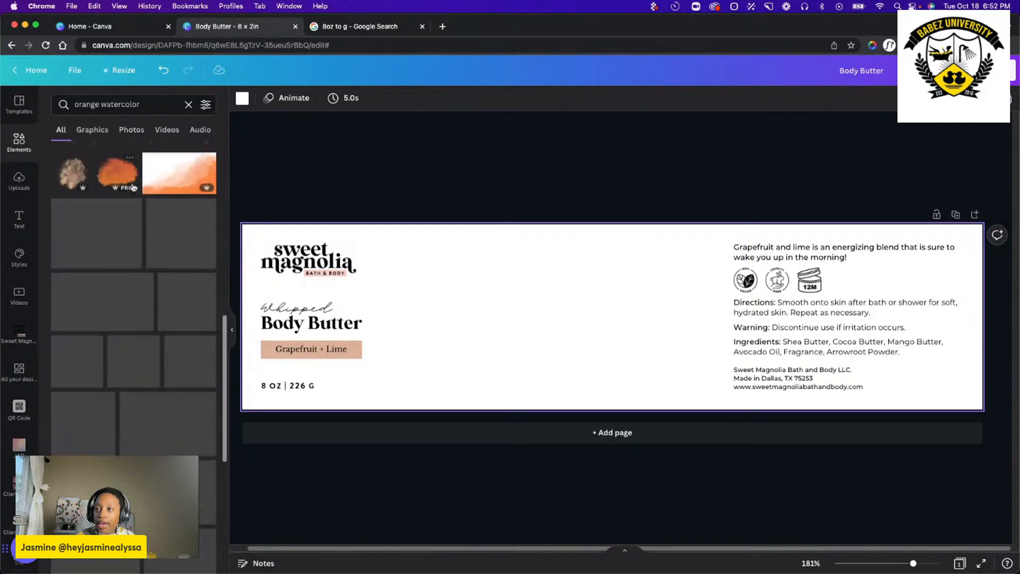
{"action": "left_click", "coordinate": [92, 129]}
Add the soft brown-orange watercolor splotch graphic to the label, placing it beside the Body Butter product name.
{"action": "scroll", "coordinate": [170, 273], "scroll_direction": "down", "scroll_amount": 3}
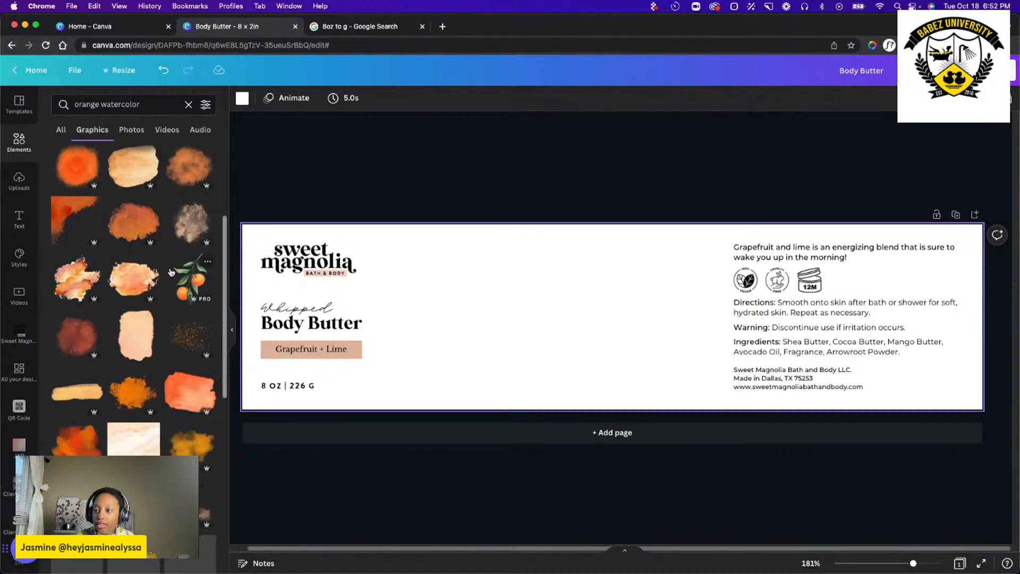
{"action": "scroll", "coordinate": [171, 271], "scroll_direction": "down", "scroll_amount": 5}
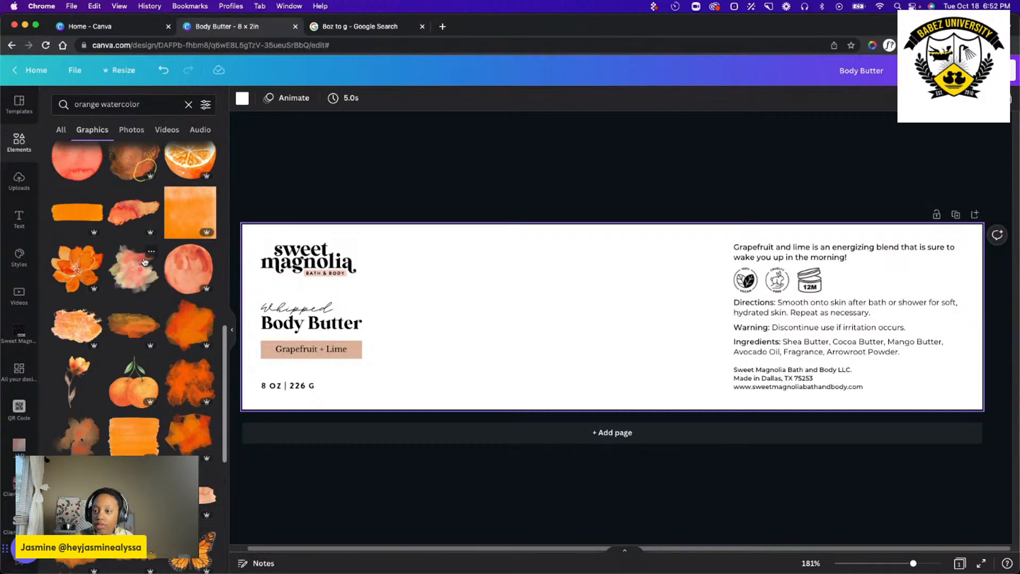
{"action": "scroll", "coordinate": [145, 271], "scroll_direction": "up", "scroll_amount": 4}
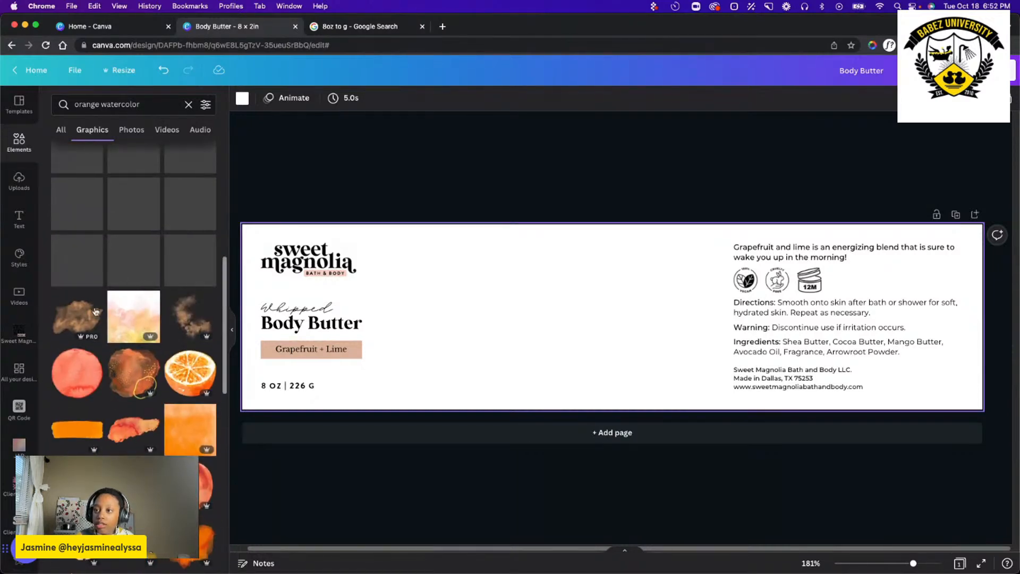
{"action": "left_click", "coordinate": [68, 325]}
{"action": "left_click_drag", "start_coordinate": [668, 330], "coordinate": [441, 369]}
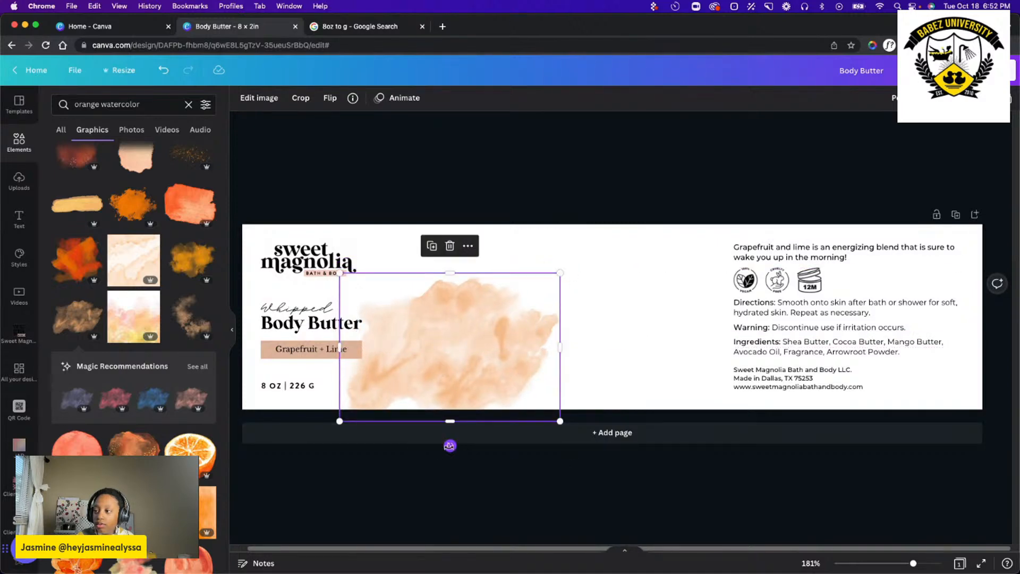
Rotate the watercolor splotch counterclockwise and move it up so it fills the label's height beside the logo and product name.
{"action": "left_click_drag", "start_coordinate": [450, 446], "coordinate": [488, 437]}
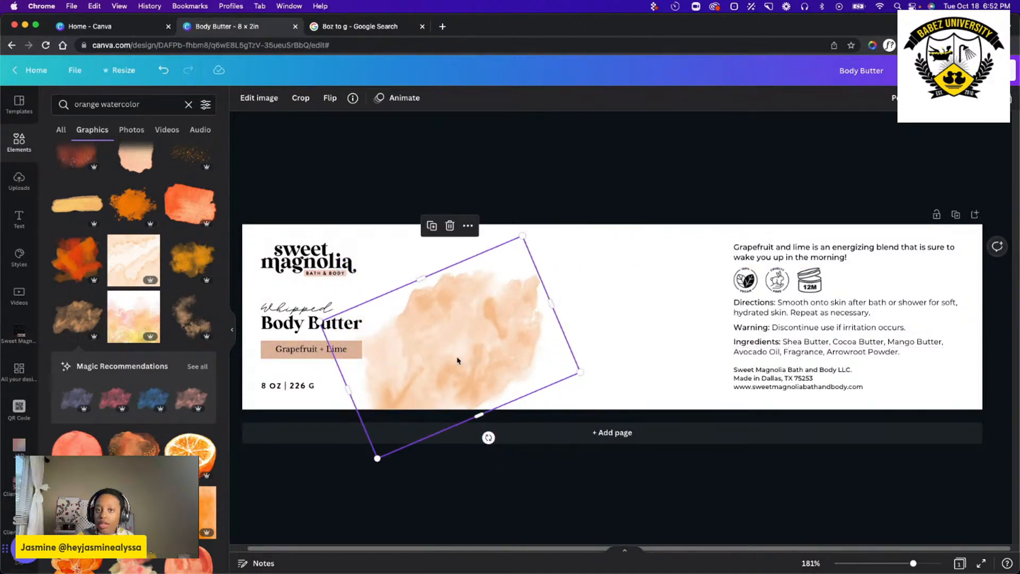
{"action": "left_click_drag", "start_coordinate": [449, 376], "coordinate": [459, 327]}
{"action": "left_click", "coordinate": [664, 397]}
{"action": "left_click", "coordinate": [494, 343]}
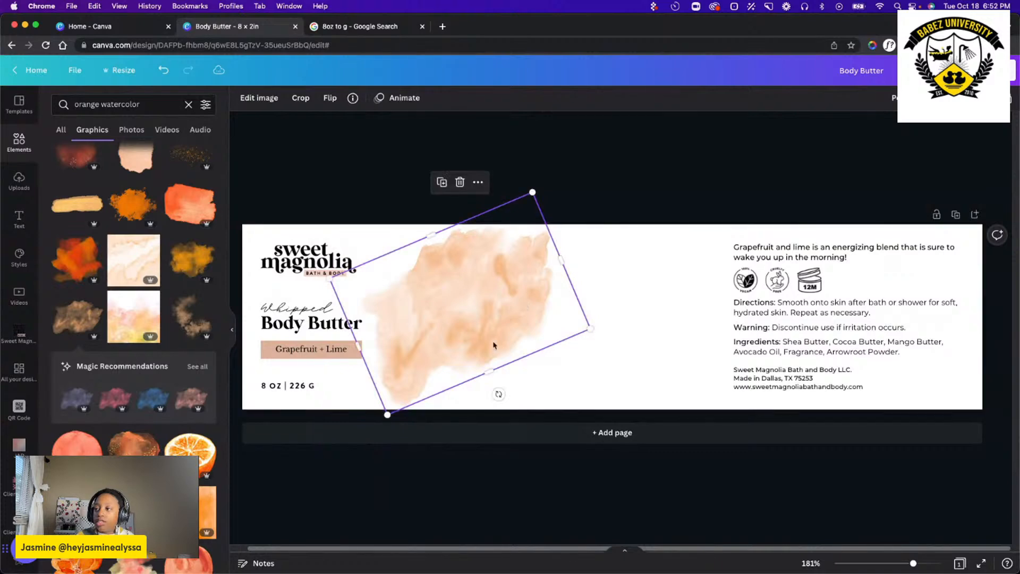
Set the watercolor splotch's transparency to 71.
{"action": "left_click", "coordinate": [1009, 98]}
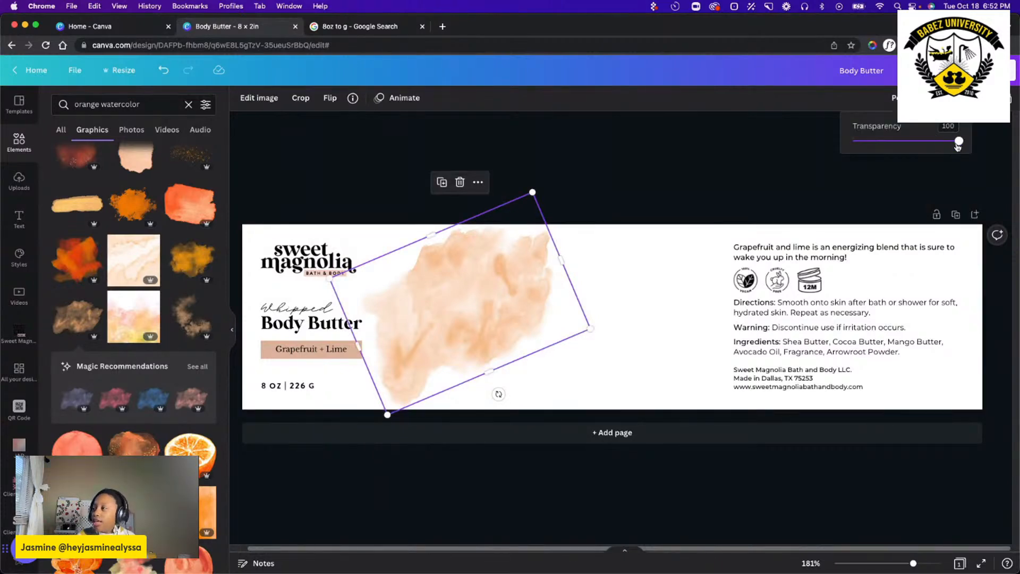
{"action": "left_click_drag", "start_coordinate": [960, 141], "coordinate": [929, 144]}
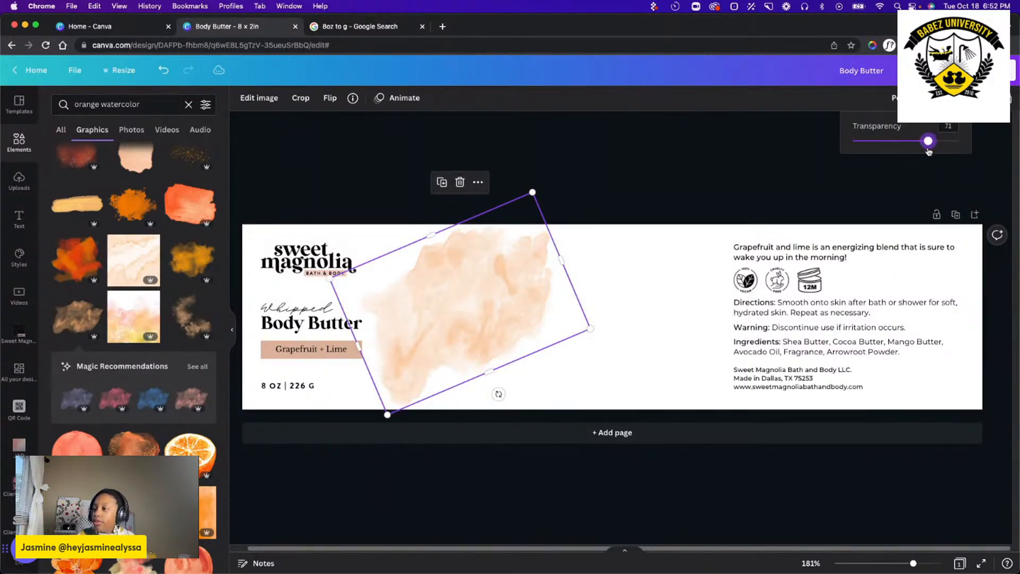
{"action": "left_click", "coordinate": [681, 248]}
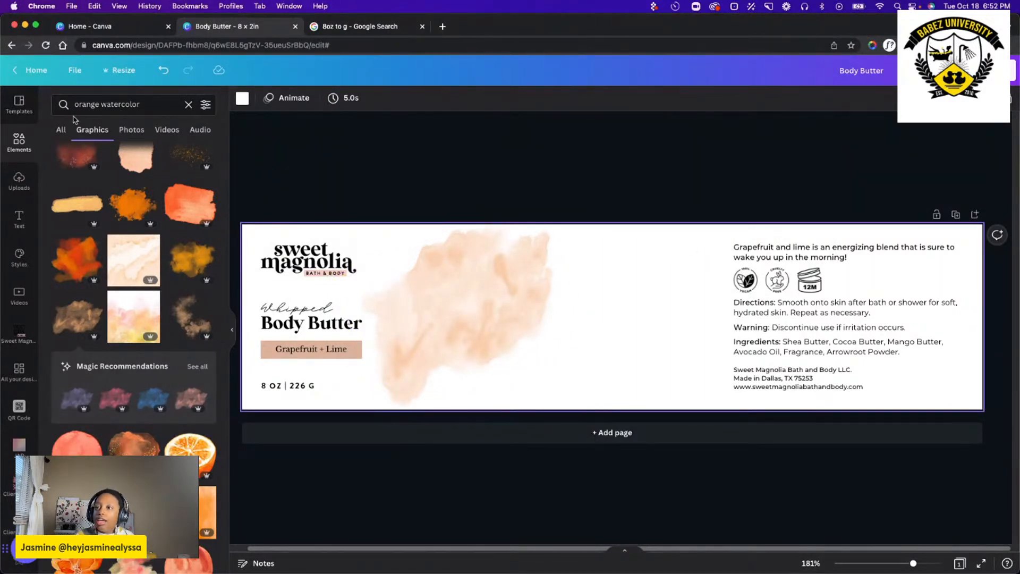
Clear the watercolor search and search the elements for "grapefruit".
{"action": "left_click", "coordinate": [188, 104]}
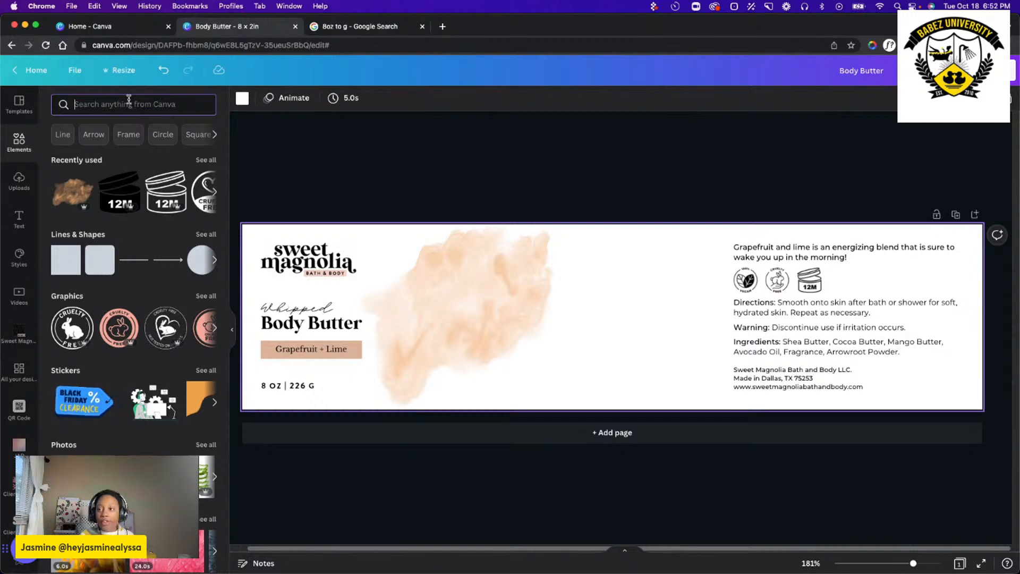
{"action": "type", "text": "gra"}
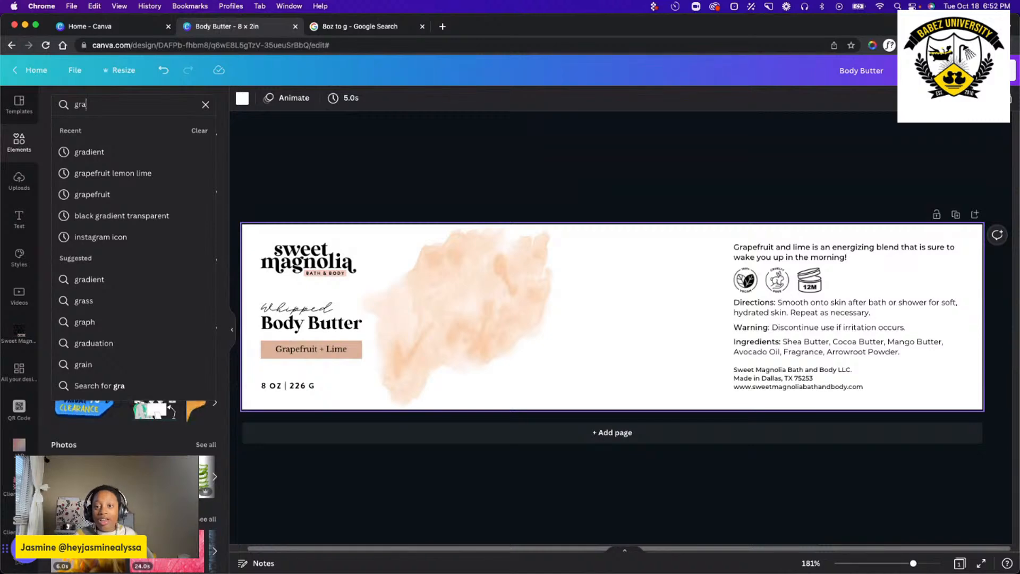
{"action": "left_click", "coordinate": [106, 104]}
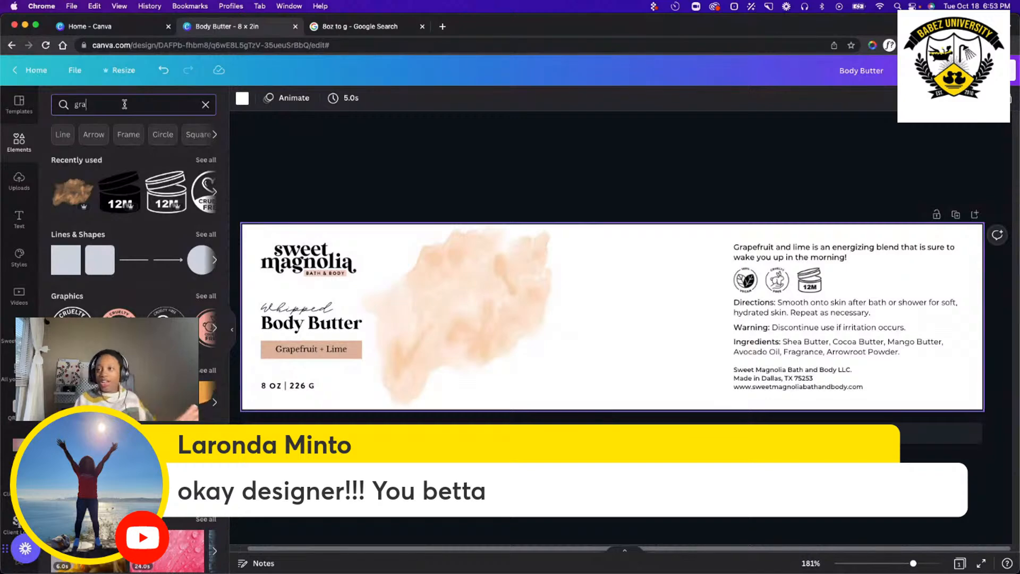
{"action": "type", "text": "pefruit"}
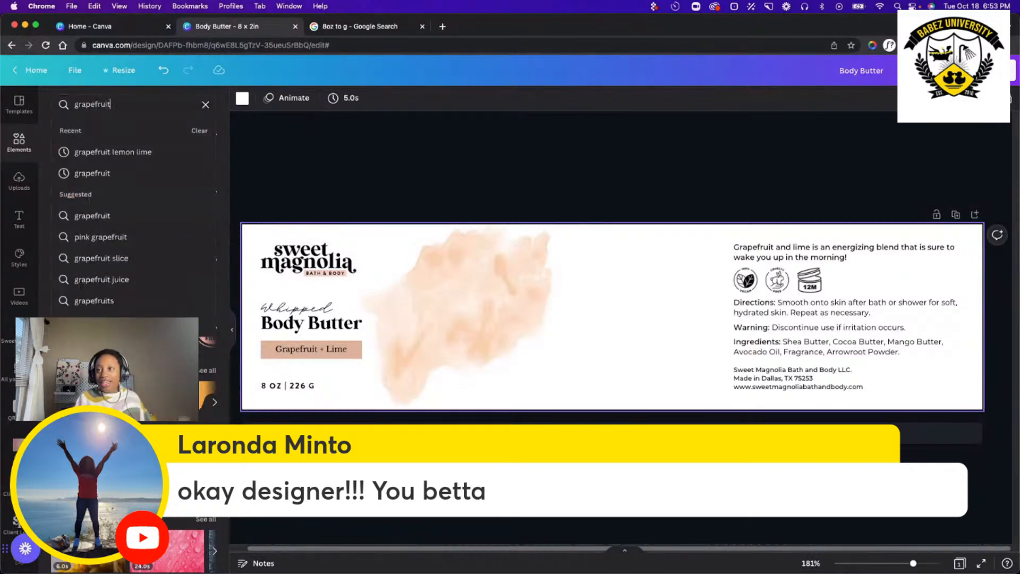
{"action": "key", "text": "Return"}
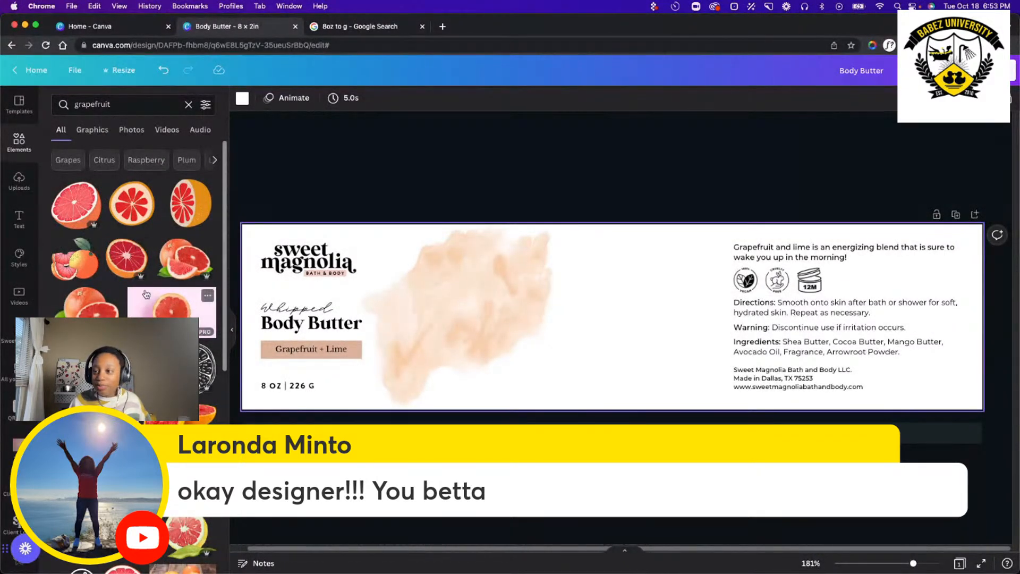
Add the black line-art halved grapefruit with leaves over the watercolor splotch and enlarge it to nearly cover the splotch.
{"action": "scroll", "coordinate": [146, 295], "scroll_direction": "down", "scroll_amount": 1}
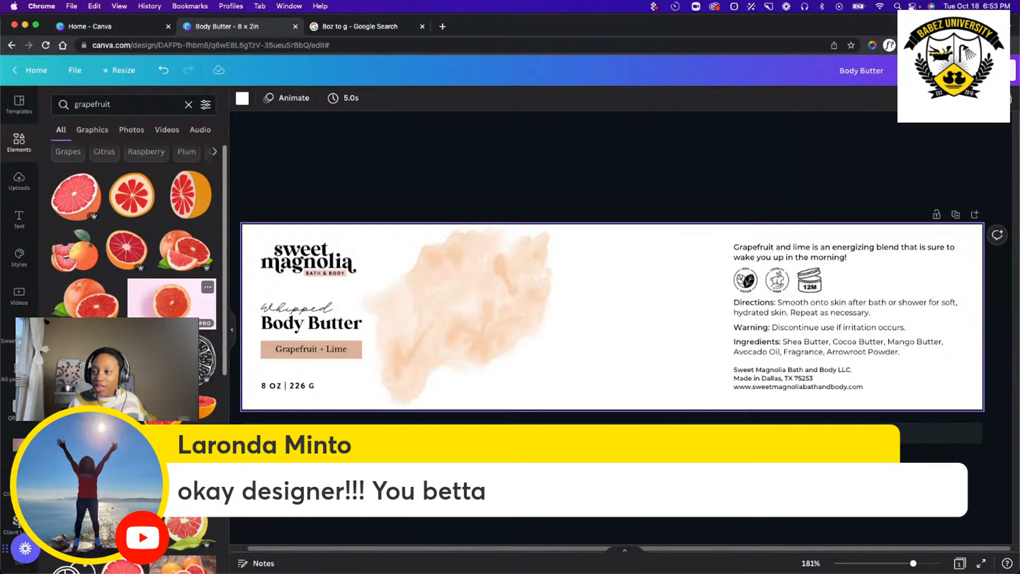
{"action": "scroll", "coordinate": [146, 295], "scroll_direction": "down", "scroll_amount": 1}
{"action": "scroll", "coordinate": [125, 345], "scroll_direction": "down", "scroll_amount": 3}
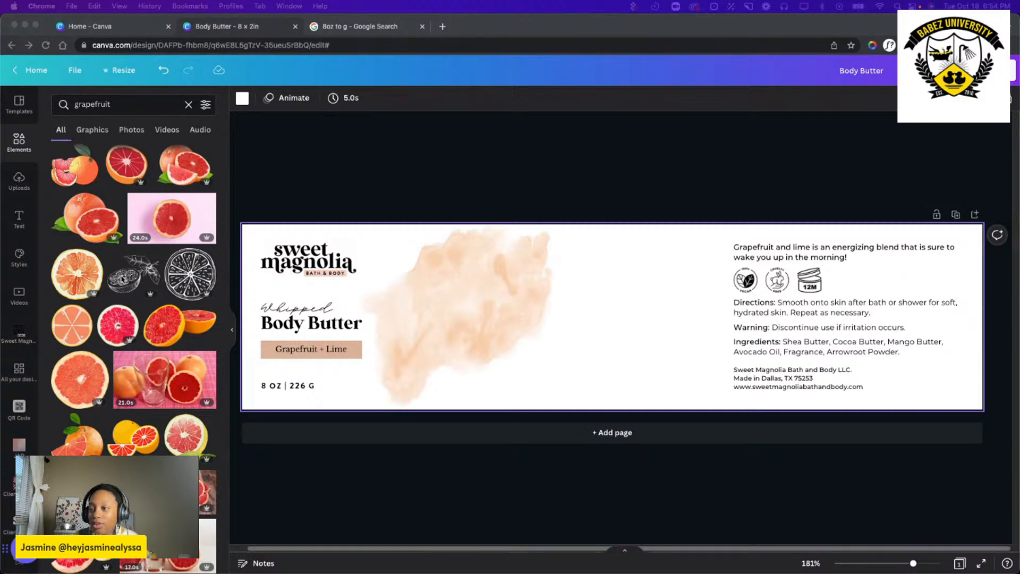
{"action": "scroll", "coordinate": [151, 321], "scroll_direction": "down", "scroll_amount": 1}
{"action": "scroll", "coordinate": [151, 321], "scroll_direction": "up", "scroll_amount": 3}
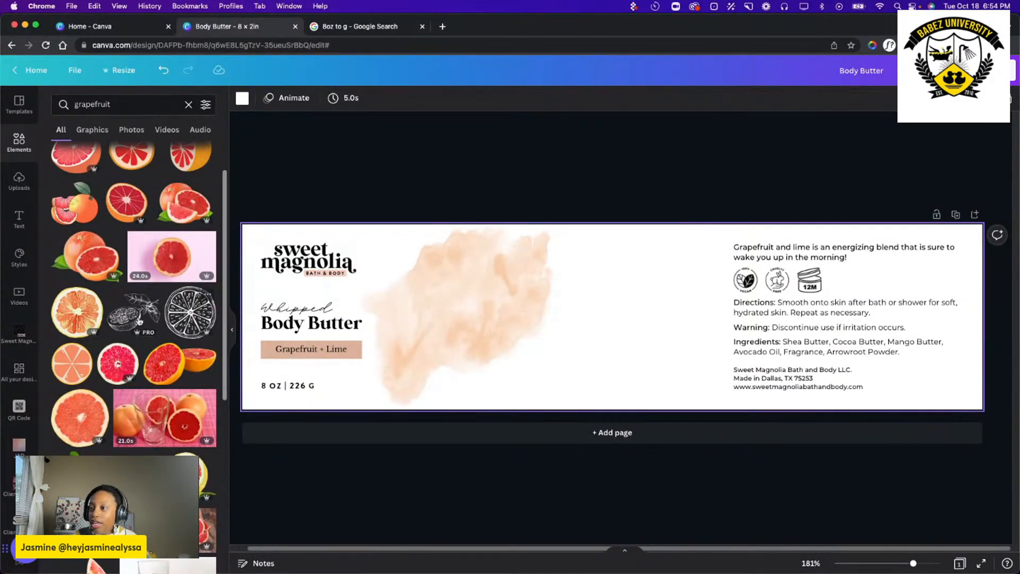
{"action": "left_click", "coordinate": [144, 319]}
{"action": "mouse_move", "coordinate": [612, 316]}
{"action": "left_mouse_down"}
{"action": "mouse_move", "coordinate": [438, 365]}
{"action": "mouse_move", "coordinate": [429, 337]}
{"action": "left_mouse_up"}
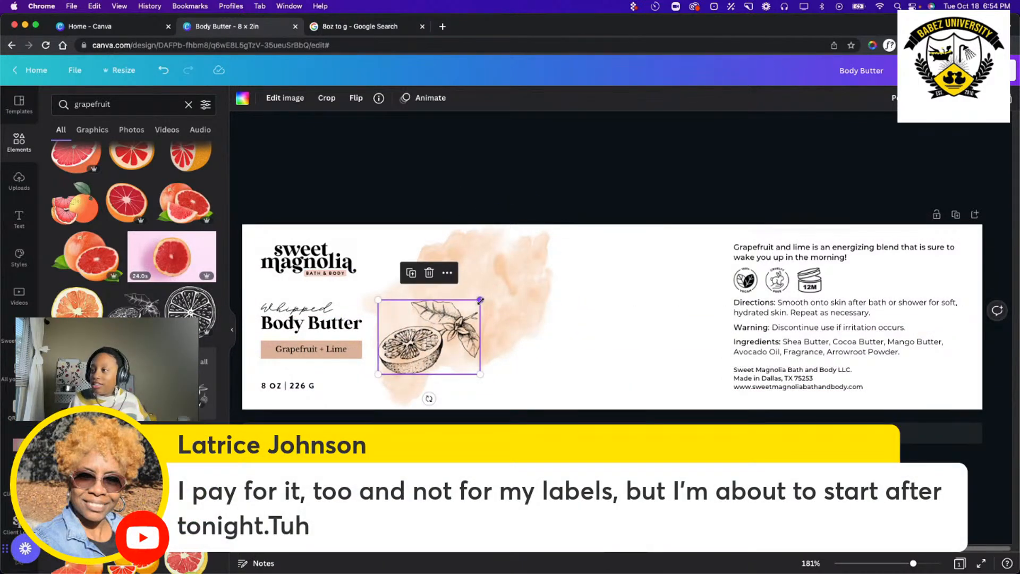
{"action": "left_click_drag", "start_coordinate": [481, 300], "coordinate": [551, 248]}
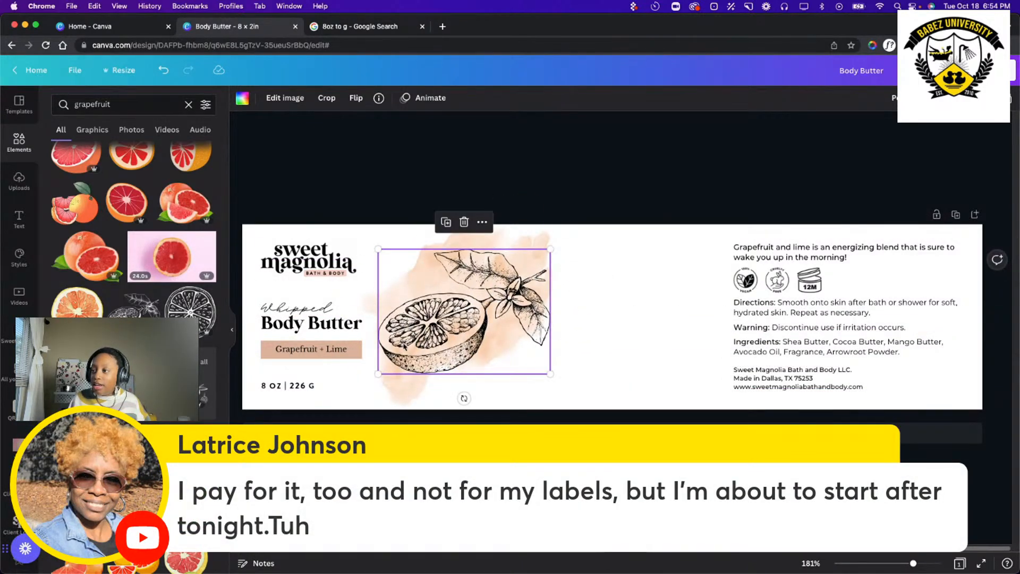
Rotate the grapefruit illustration counterclockwise, shrink it slightly and position it over the lower part of the watercolor splotch.
{"action": "left_click_drag", "start_coordinate": [464, 399], "coordinate": [510, 401]}
{"action": "left_click_drag", "start_coordinate": [434, 332], "coordinate": [404, 343]}
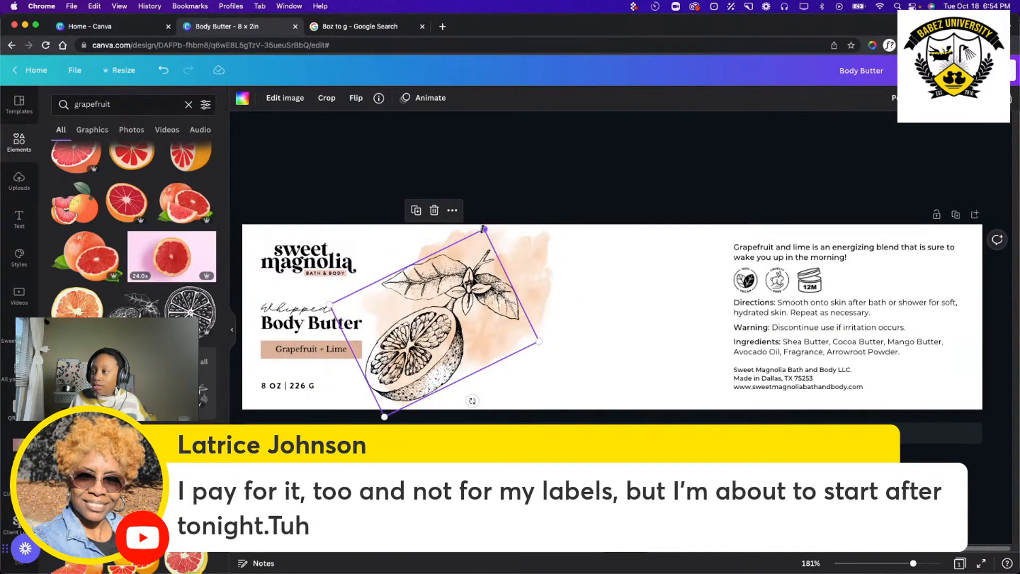
{"action": "left_click_drag", "start_coordinate": [484, 231], "coordinate": [469, 264]}
{"action": "mouse_move", "coordinate": [403, 380]}
{"action": "left_mouse_down"}
{"action": "mouse_move", "coordinate": [411, 346]}
{"action": "mouse_move", "coordinate": [409, 371]}
{"action": "left_mouse_up"}
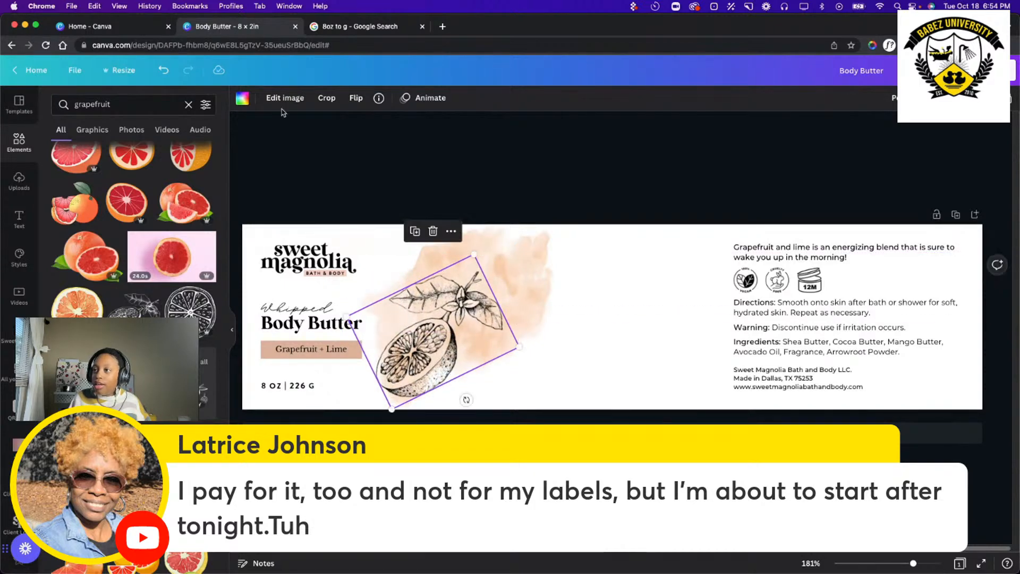
Try the grapefruit illustration in tan #DBB39A and in burnt orange #B45D27, and undo both color changes.
{"action": "left_click", "coordinate": [242, 101]}
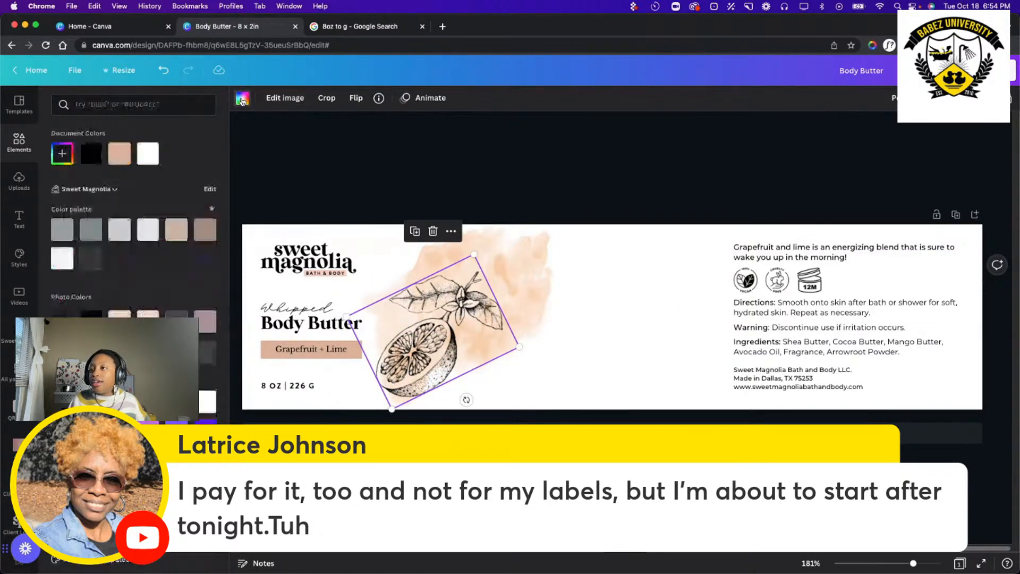
{"action": "left_click", "coordinate": [120, 153]}
{"action": "left_click", "coordinate": [62, 153]}
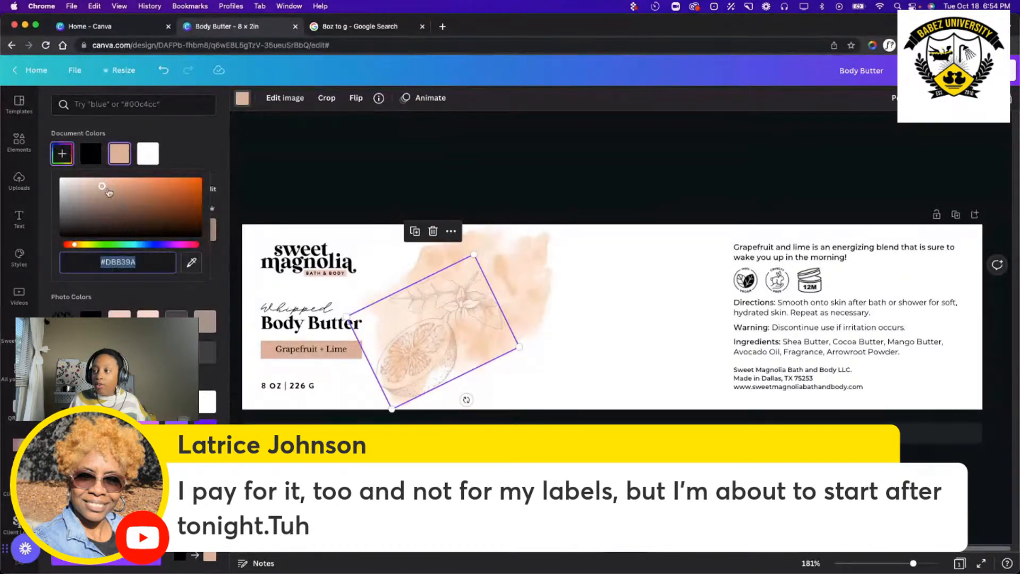
{"action": "mouse_move", "coordinate": [117, 189]}
{"action": "left_mouse_down"}
{"action": "mouse_move", "coordinate": [201, 196]}
{"action": "mouse_move", "coordinate": [158, 190]}
{"action": "mouse_move", "coordinate": [151, 207]}
{"action": "mouse_move", "coordinate": [174, 206]}
{"action": "mouse_move", "coordinate": [170, 193]}
{"action": "left_mouse_up"}
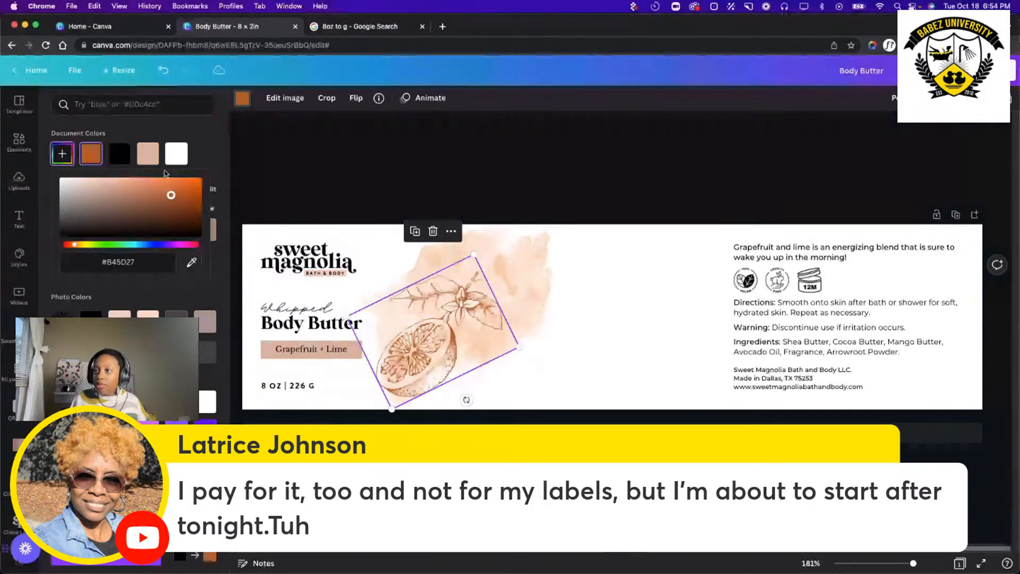
{"action": "left_click", "coordinate": [163, 70]}
{"action": "left_click", "coordinate": [163, 70]}
{"action": "left_click", "coordinate": [583, 147]}
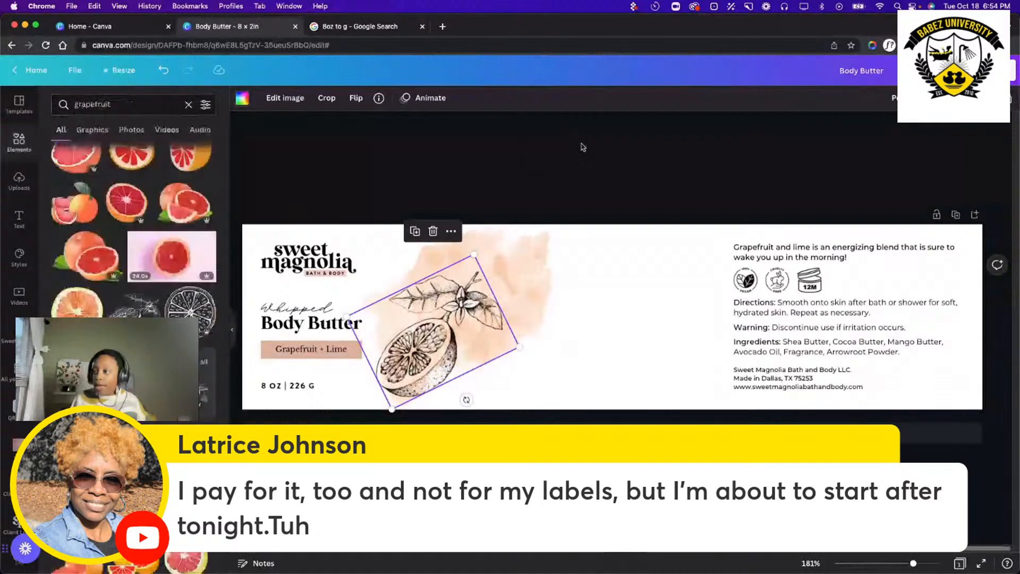
{"action": "left_click", "coordinate": [584, 148]}
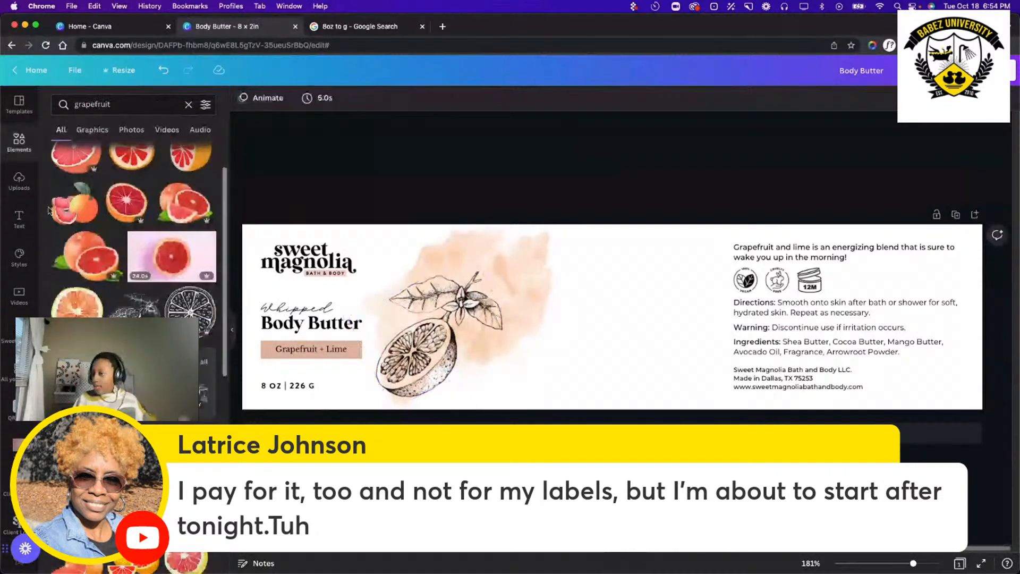
{"action": "left_click", "coordinate": [133, 104]}
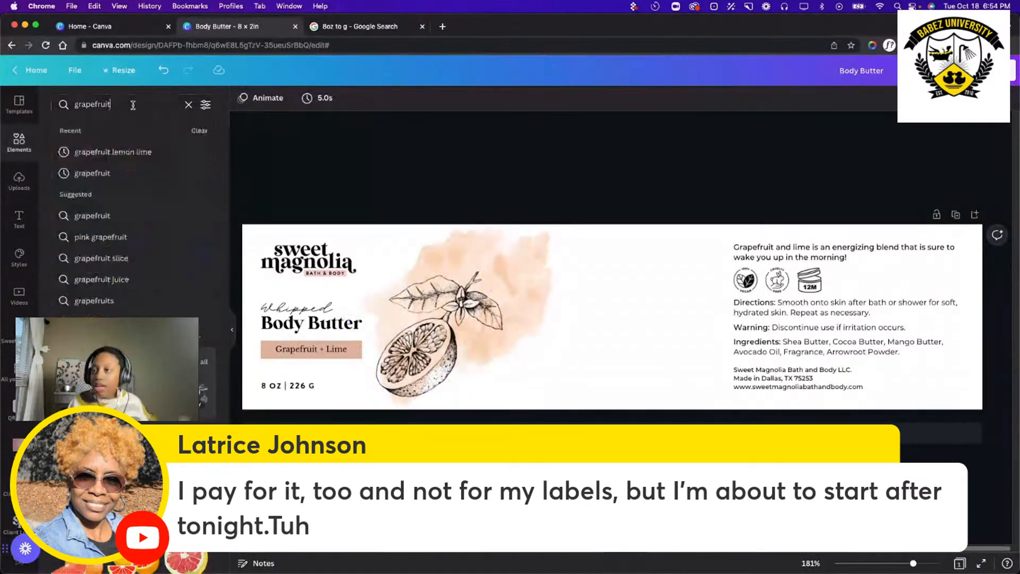
{"action": "left_click", "coordinate": [411, 147]}
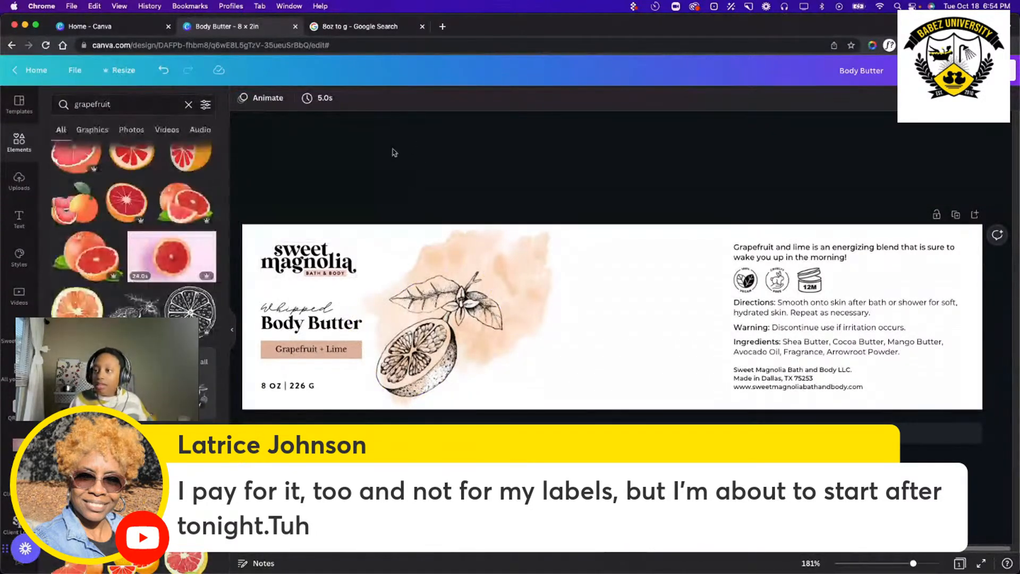
{"action": "left_click", "coordinate": [115, 104]}
{"action": "left_click", "coordinate": [366, 165]}
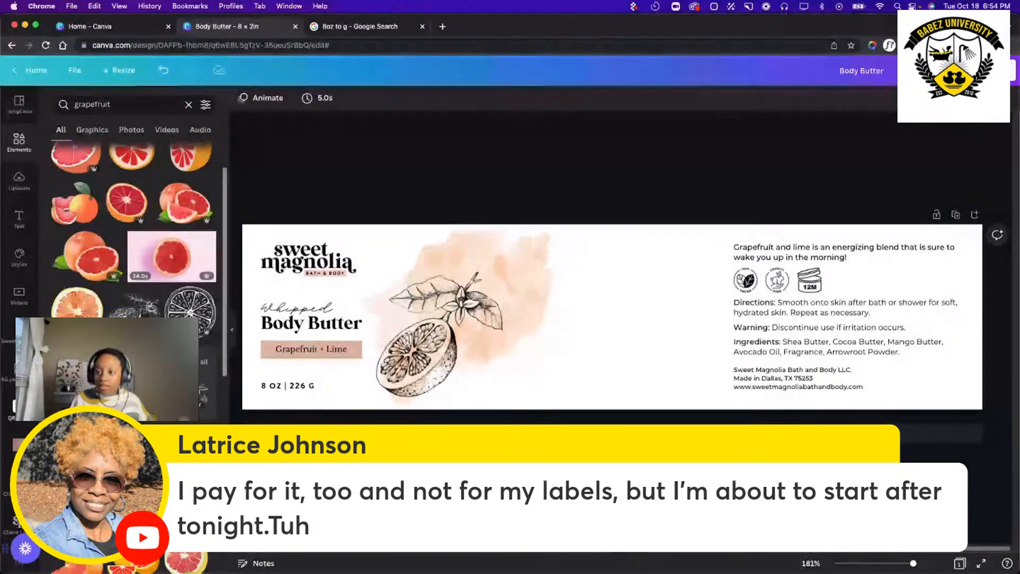
Limit the grapefruit search results to graphics and look through them.
{"action": "left_click", "coordinate": [91, 130]}
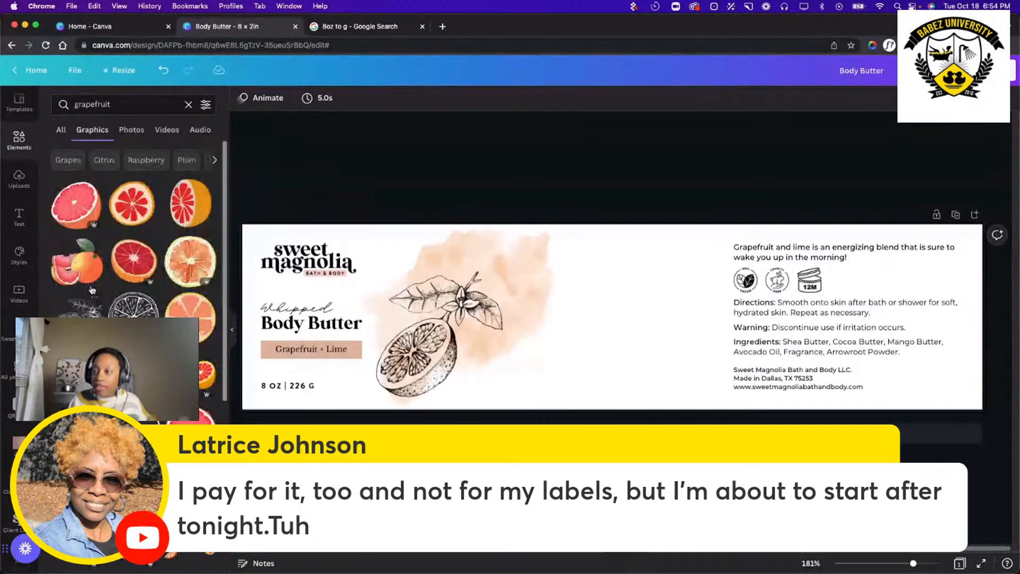
{"action": "scroll", "coordinate": [91, 289], "scroll_direction": "down", "scroll_amount": 3}
{"action": "scroll", "coordinate": [91, 289], "scroll_direction": "down", "scroll_amount": 1}
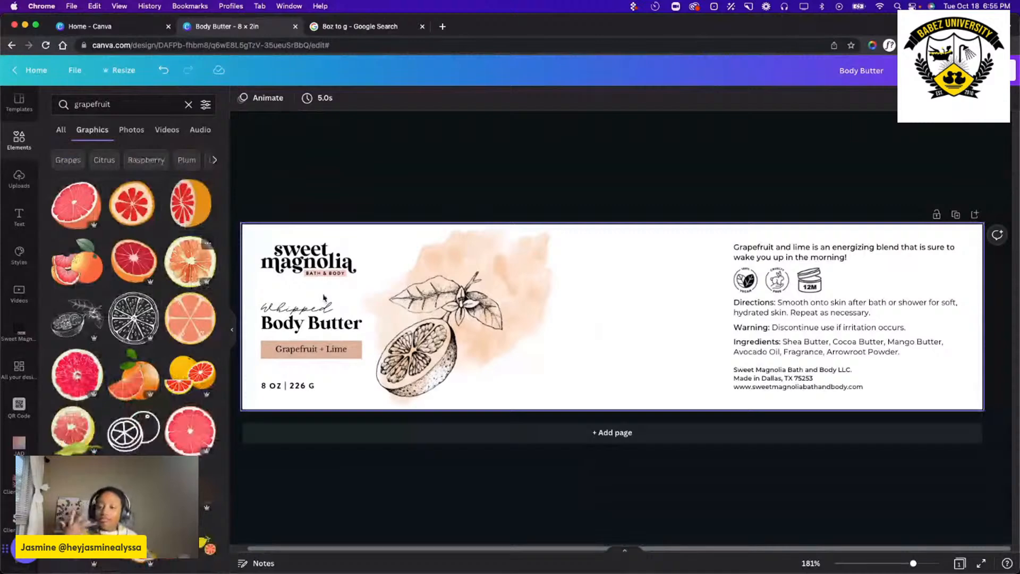
{"action": "left_click", "coordinate": [479, 286]}
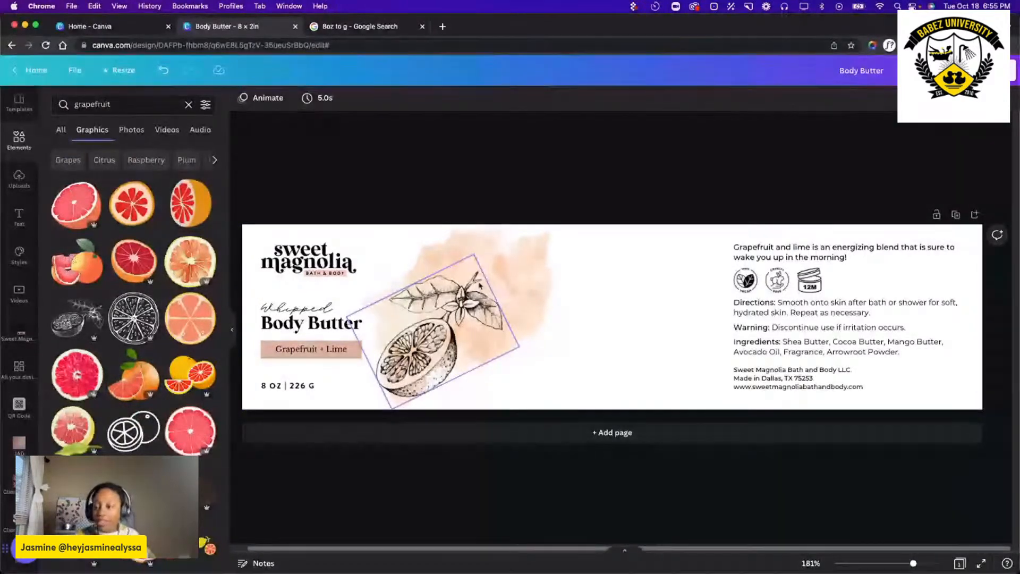
{"action": "double_click", "coordinate": [111, 103]}
{"action": "left_click", "coordinate": [365, 169]}
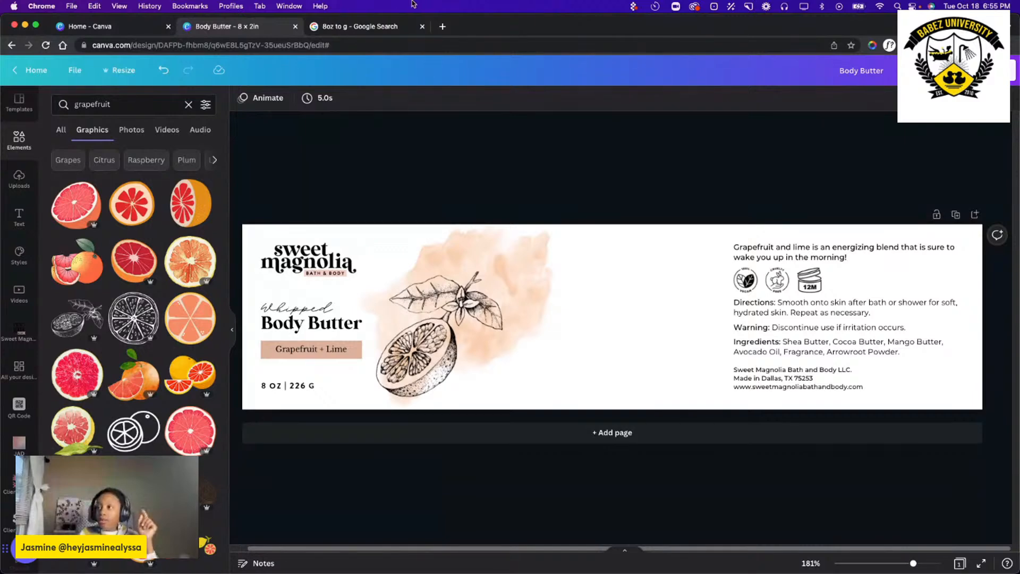
Open creativemarket.com in a new browser tab and go to the Illustrations category under Graphics.
{"action": "left_click", "coordinate": [442, 27]}
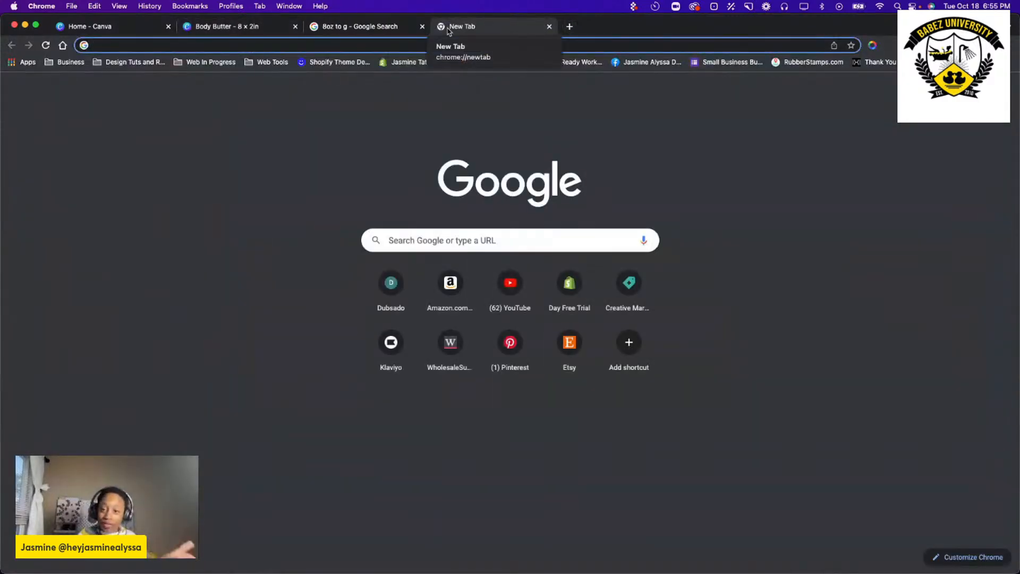
{"action": "type", "text": "creativemarket.com"}
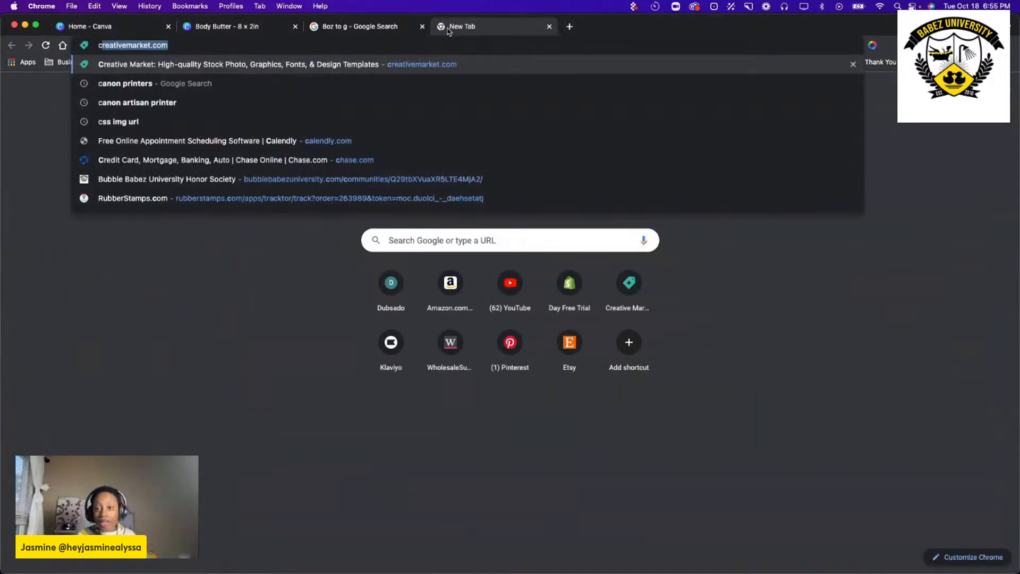
{"action": "key", "text": "Right"}
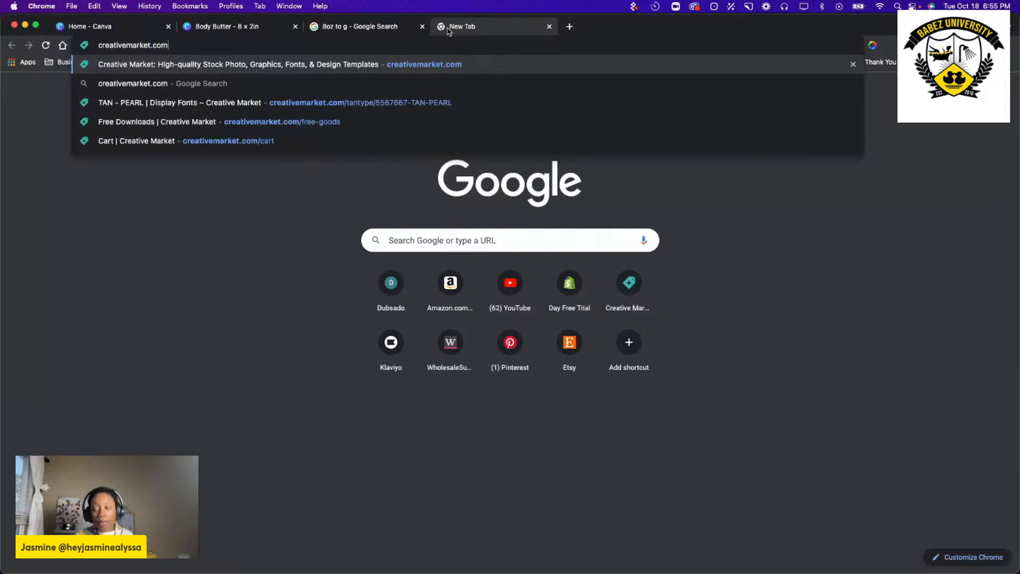
{"action": "key", "text": "Return"}
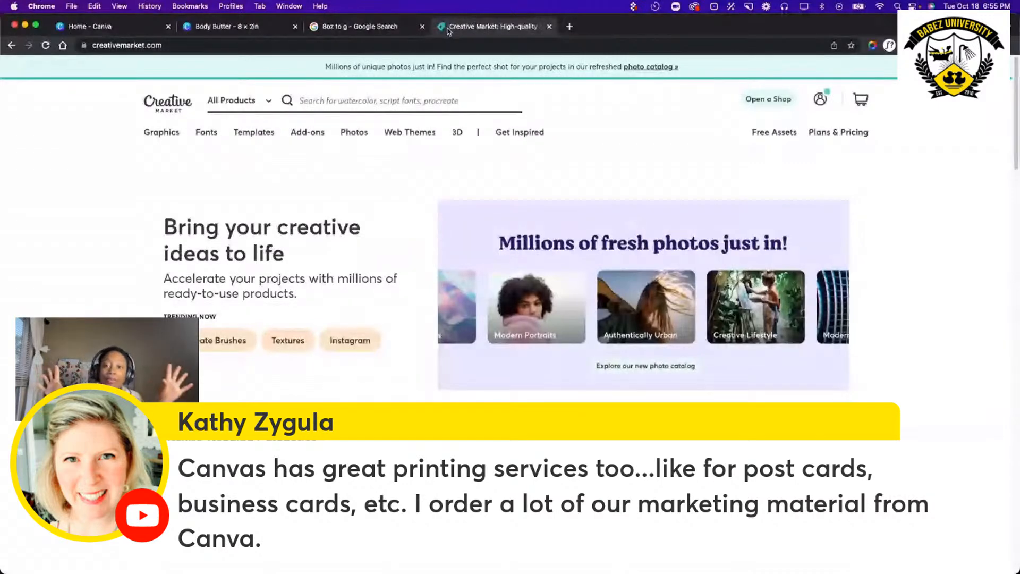
{"action": "mouse_move", "coordinate": [163, 137]}
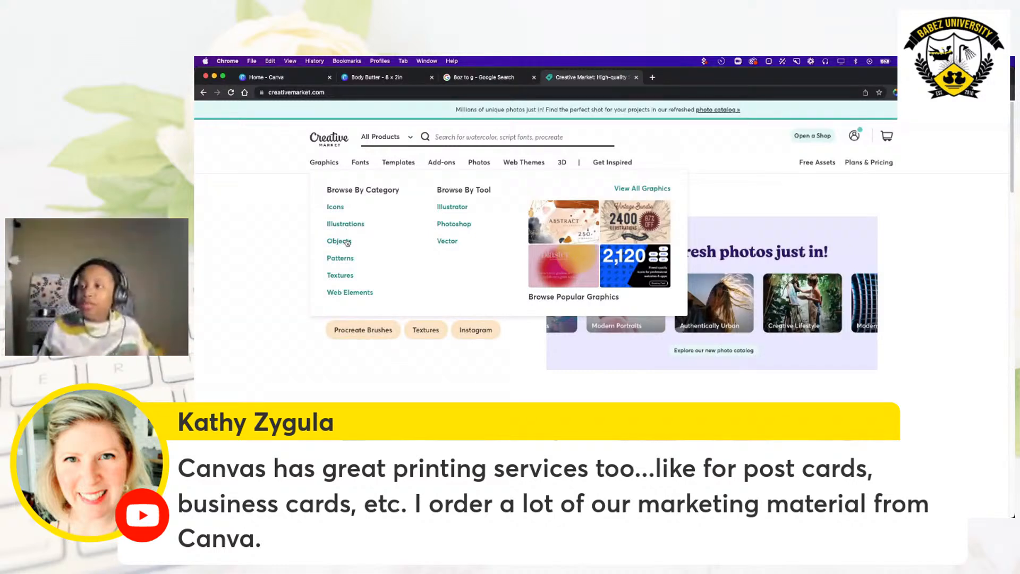
{"action": "left_click", "coordinate": [360, 229]}
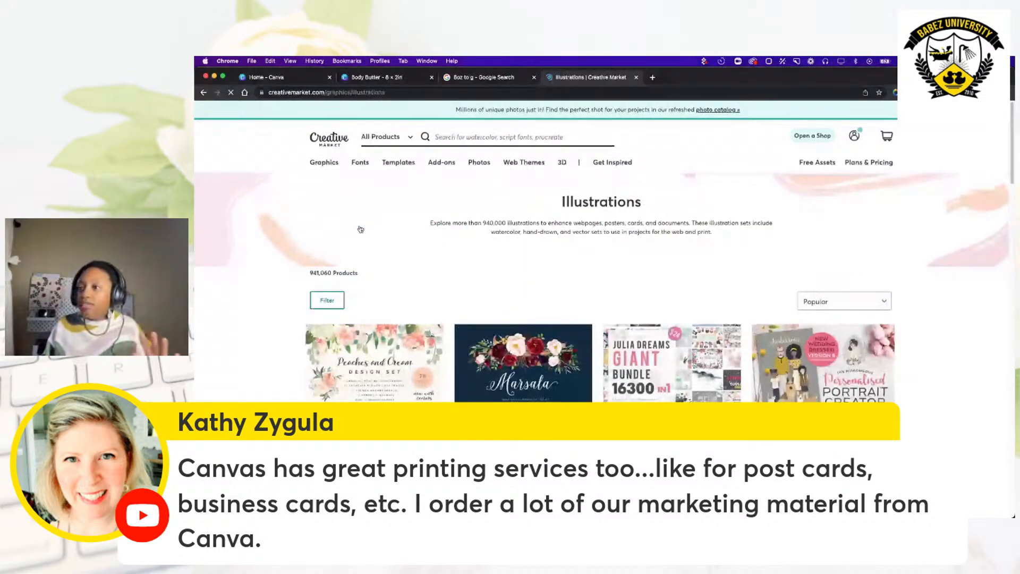
Browse the listed illustration sets and open the Peaches & Cream Graphic Set product page.
{"action": "scroll", "coordinate": [477, 386], "scroll_direction": "down", "scroll_amount": 6}
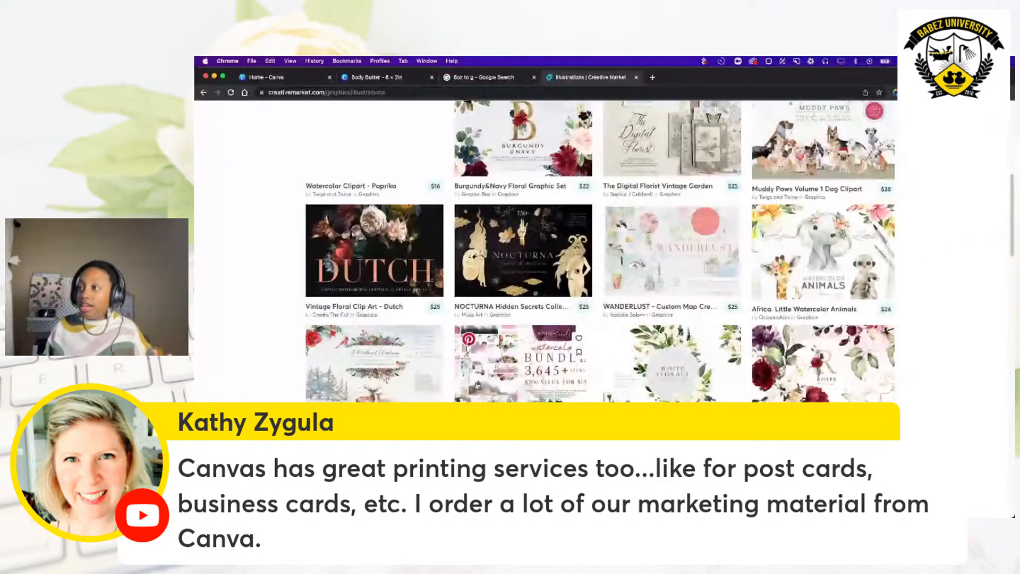
{"action": "scroll", "coordinate": [477, 385], "scroll_direction": "down", "scroll_amount": 5}
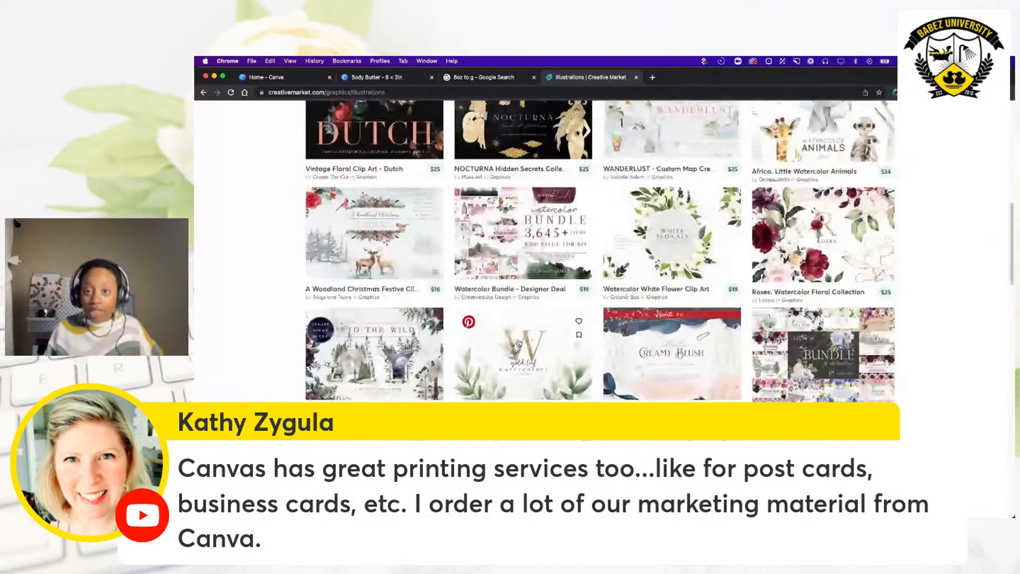
{"action": "scroll", "coordinate": [519, 343], "scroll_direction": "up", "scroll_amount": 2}
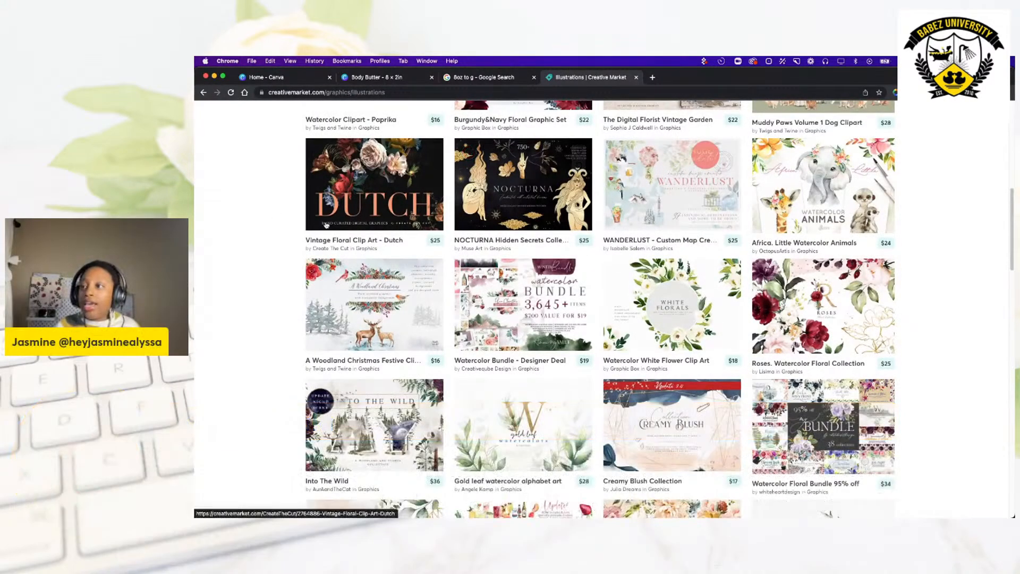
{"action": "scroll", "coordinate": [326, 225], "scroll_direction": "up", "scroll_amount": 7}
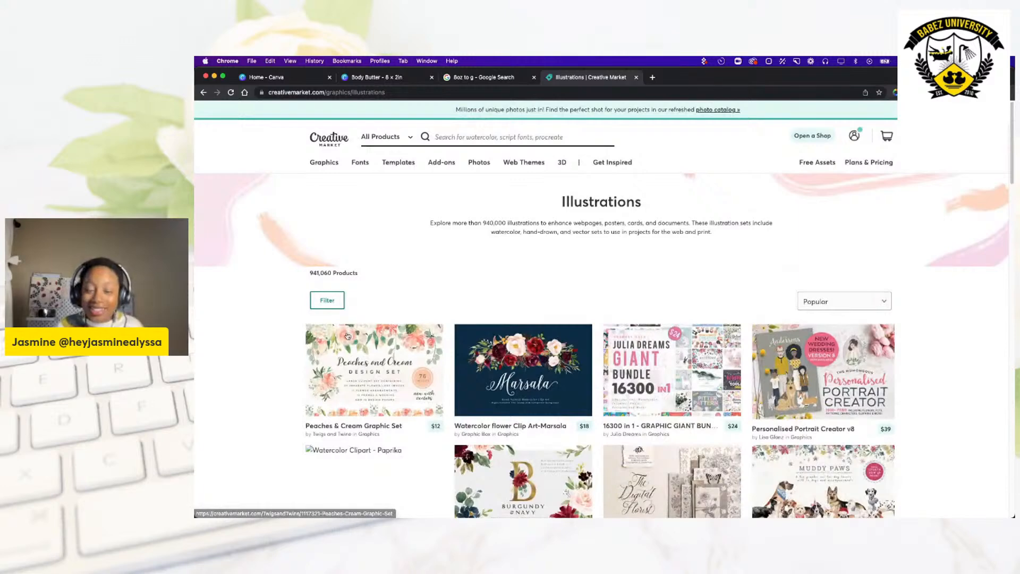
{"action": "left_click", "coordinate": [368, 375]}
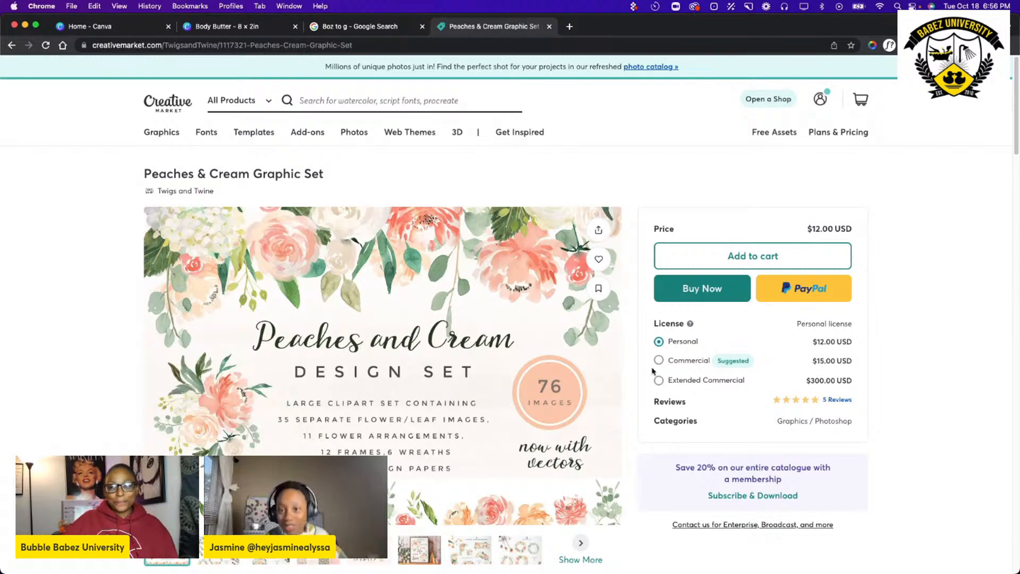
Choose the Commercial license for the graphic set and page through its preview images.
{"action": "left_click", "coordinate": [660, 362]}
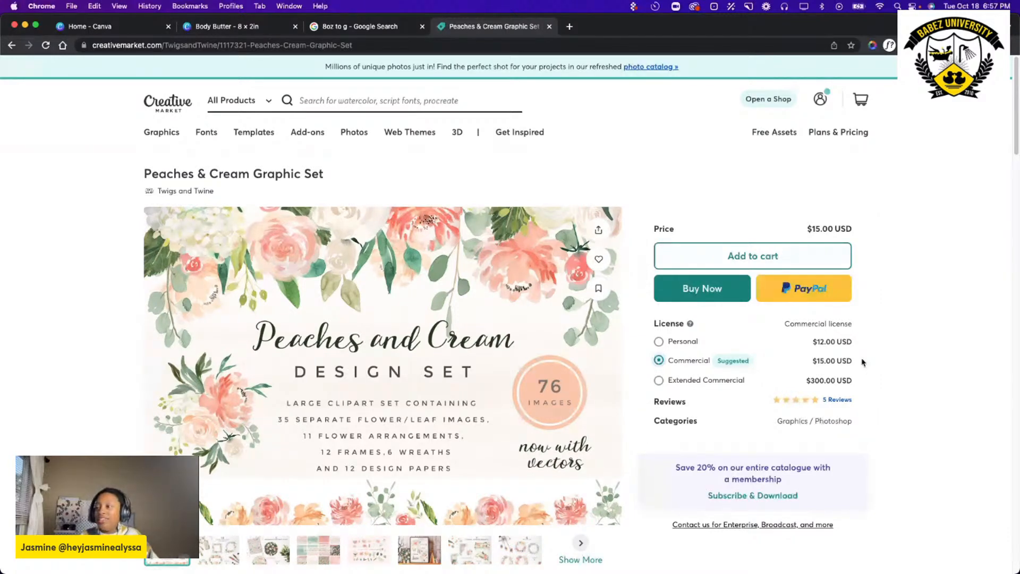
{"action": "scroll", "coordinate": [782, 378], "scroll_direction": "down", "scroll_amount": 1}
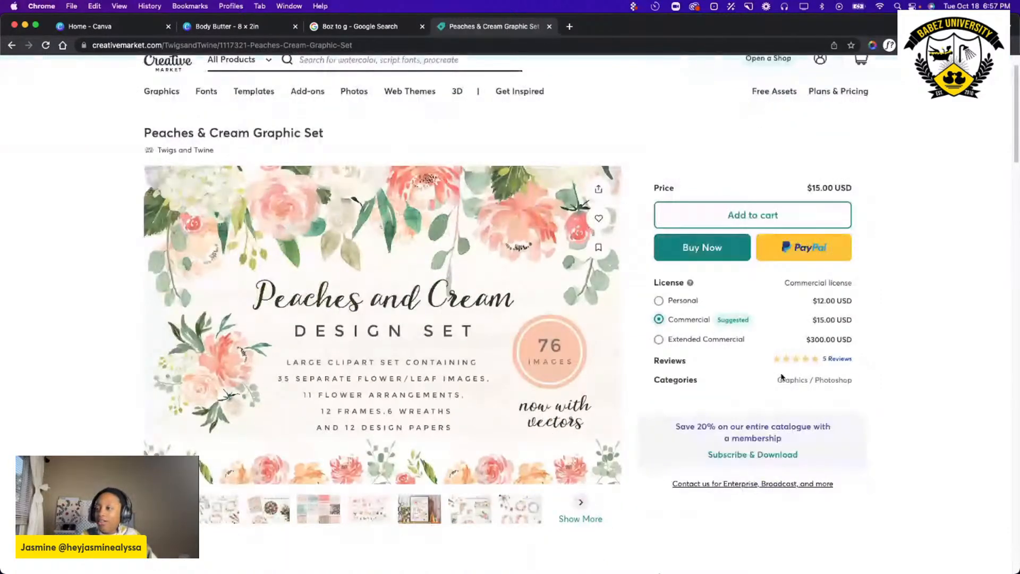
{"action": "scroll", "coordinate": [576, 400], "scroll_direction": "down", "scroll_amount": 2}
{"action": "scroll", "coordinate": [576, 400], "scroll_direction": "up", "scroll_amount": 3}
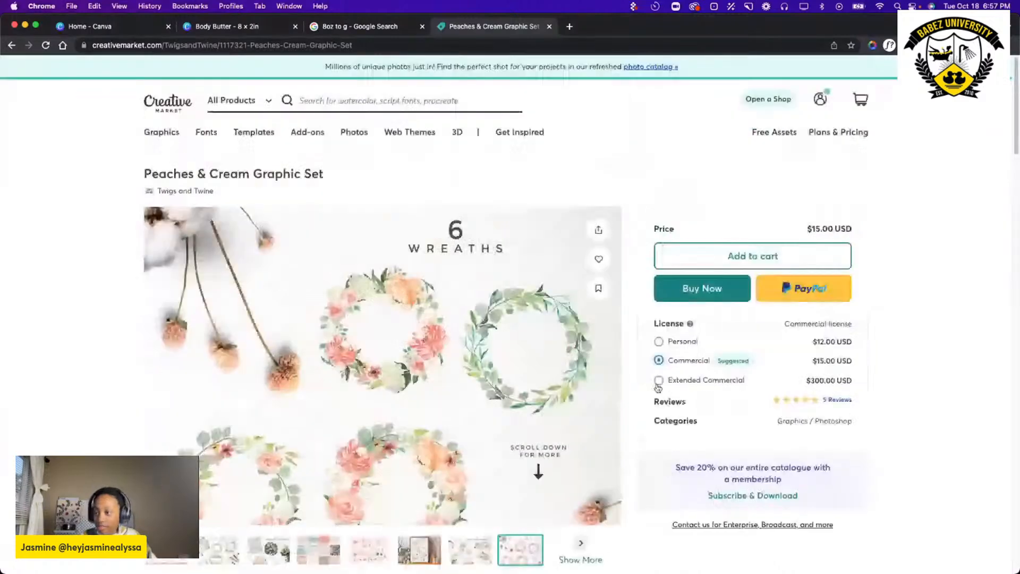
{"action": "left_click", "coordinate": [596, 368]}
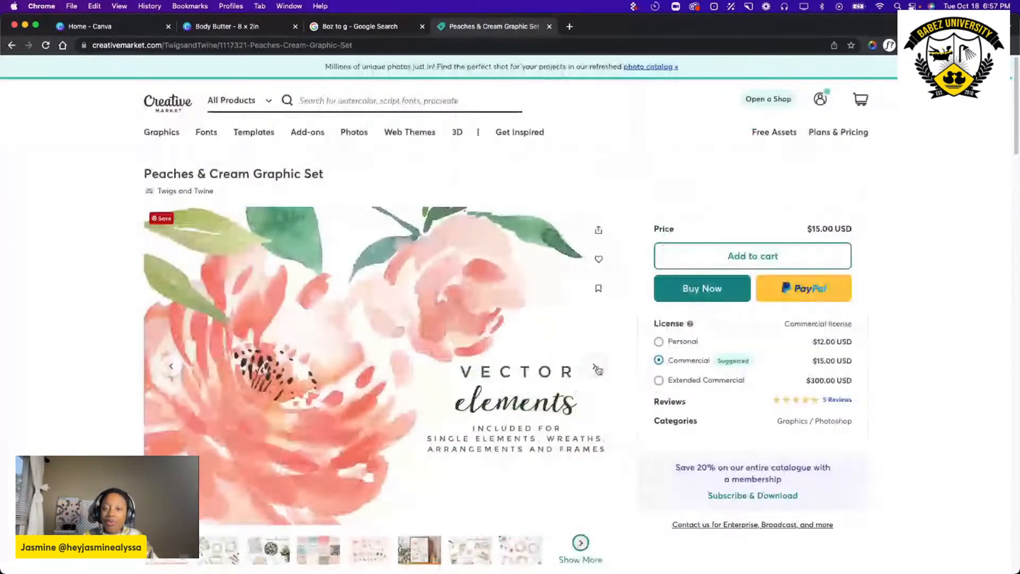
{"action": "left_click", "coordinate": [596, 368]}
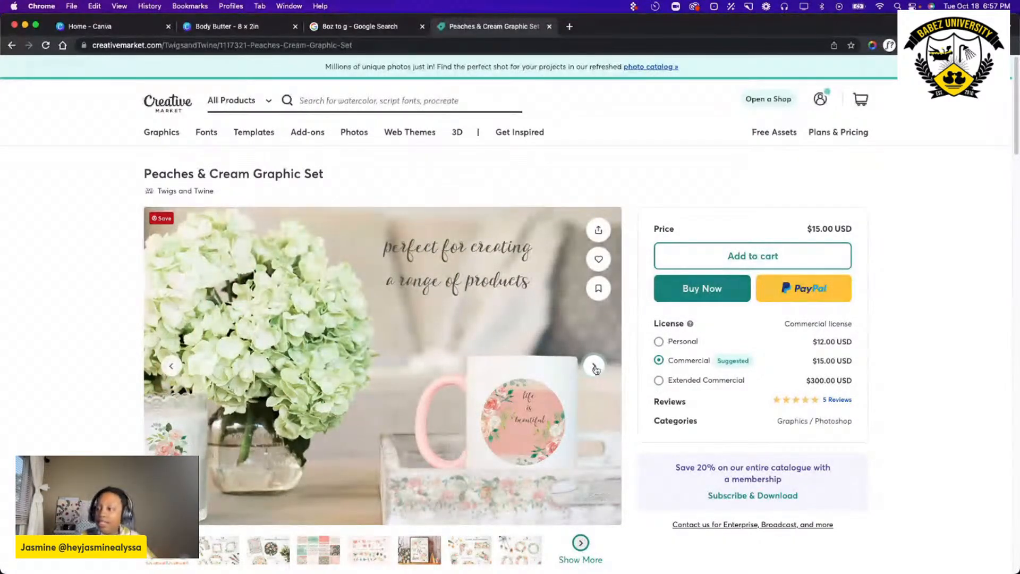
{"action": "left_click", "coordinate": [595, 367]}
{"action": "left_click", "coordinate": [596, 368]}
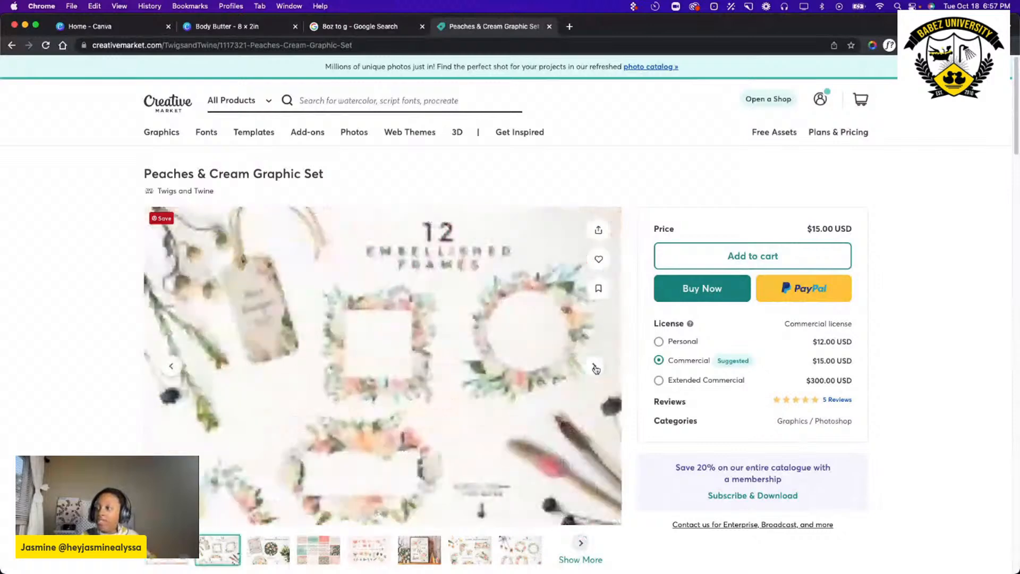
{"action": "left_click", "coordinate": [596, 368]}
{"action": "left_click", "coordinate": [596, 368]}
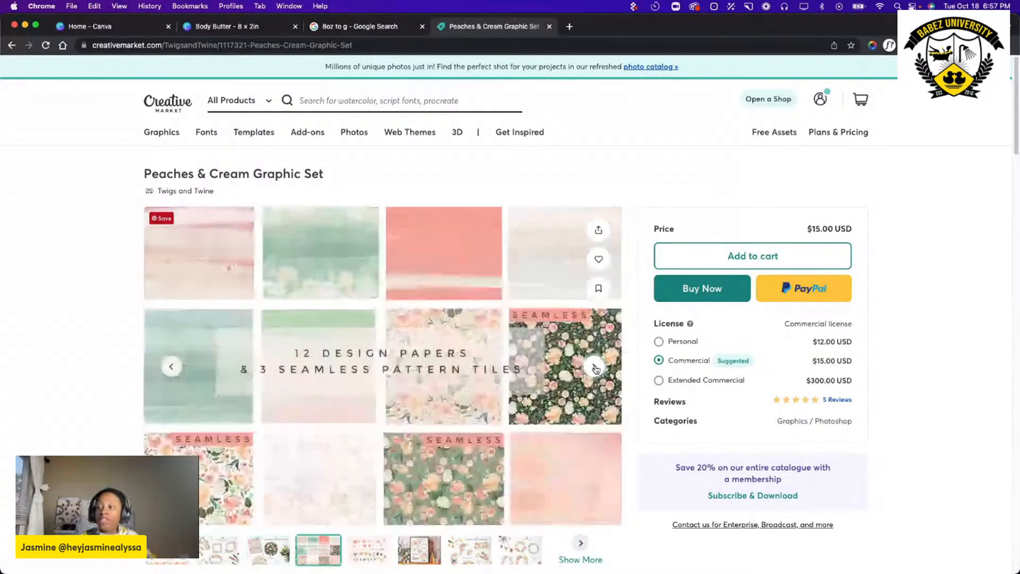
{"action": "left_click", "coordinate": [595, 368]}
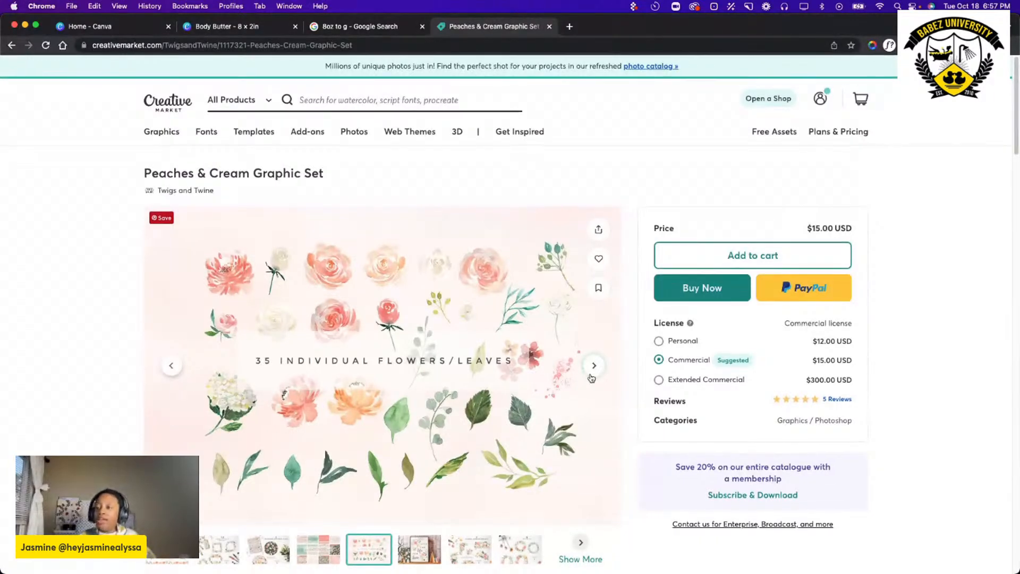
Read the included file formats and usage restrictions in the product description, and return to the Creative Market home page.
{"action": "scroll", "coordinate": [593, 378], "scroll_direction": "down", "scroll_amount": 6}
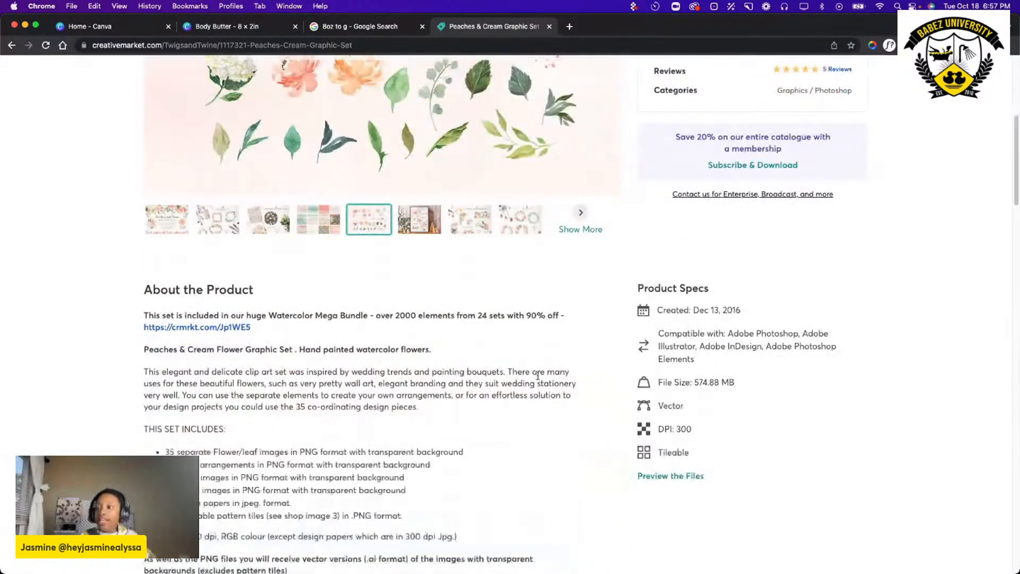
{"action": "scroll", "coordinate": [371, 362], "scroll_direction": "down", "scroll_amount": 1}
{"action": "scroll", "coordinate": [371, 362], "scroll_direction": "down", "scroll_amount": 1}
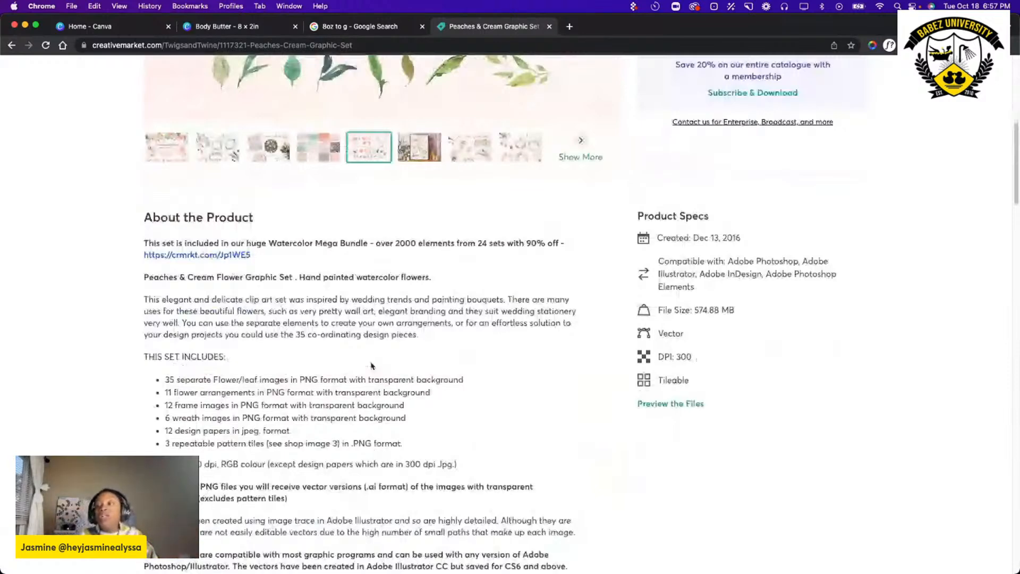
{"action": "scroll", "coordinate": [371, 366], "scroll_direction": "down", "scroll_amount": 3}
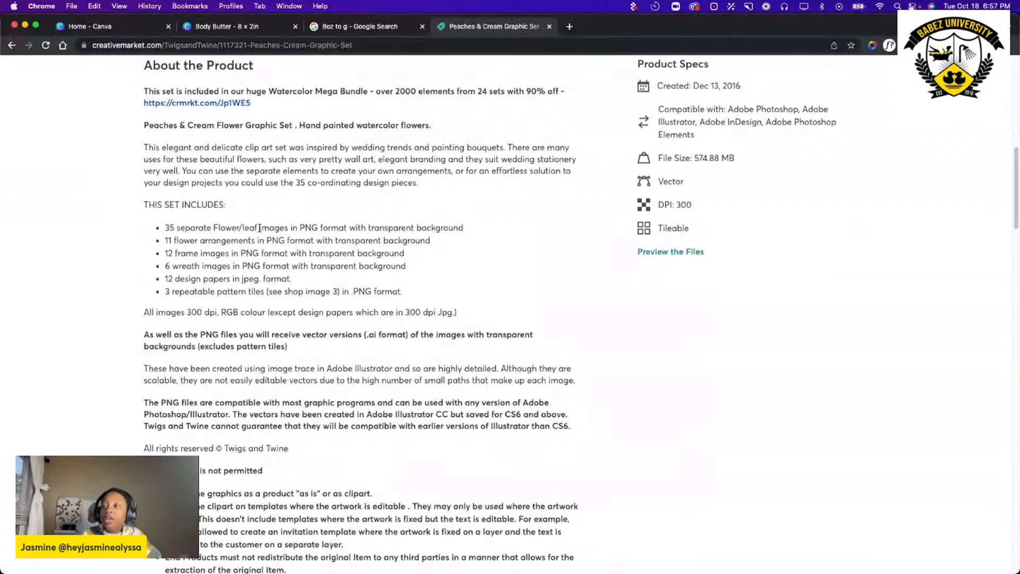
{"action": "left_click_drag", "start_coordinate": [306, 227], "coordinate": [323, 226]}
{"action": "left_click", "coordinate": [301, 243]}
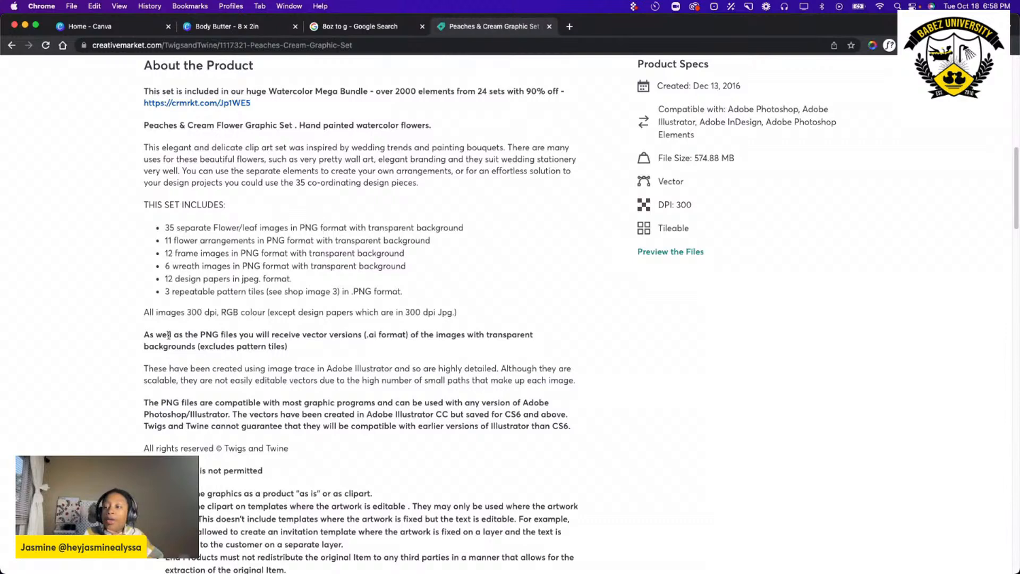
{"action": "left_click_drag", "start_coordinate": [242, 279], "coordinate": [292, 279]}
{"action": "left_click", "coordinate": [311, 267]}
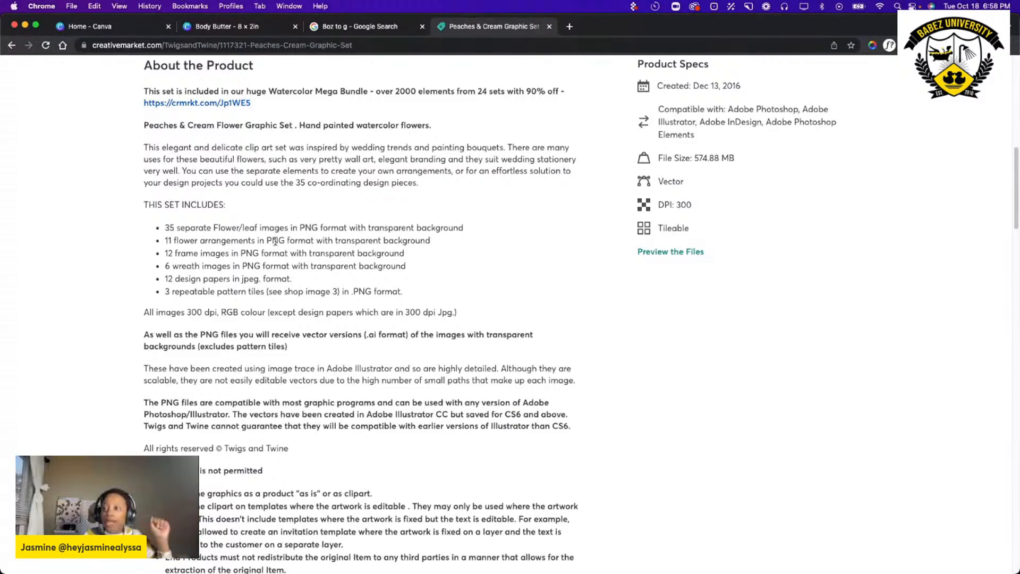
{"action": "scroll", "coordinate": [330, 309], "scroll_direction": "down", "scroll_amount": 1}
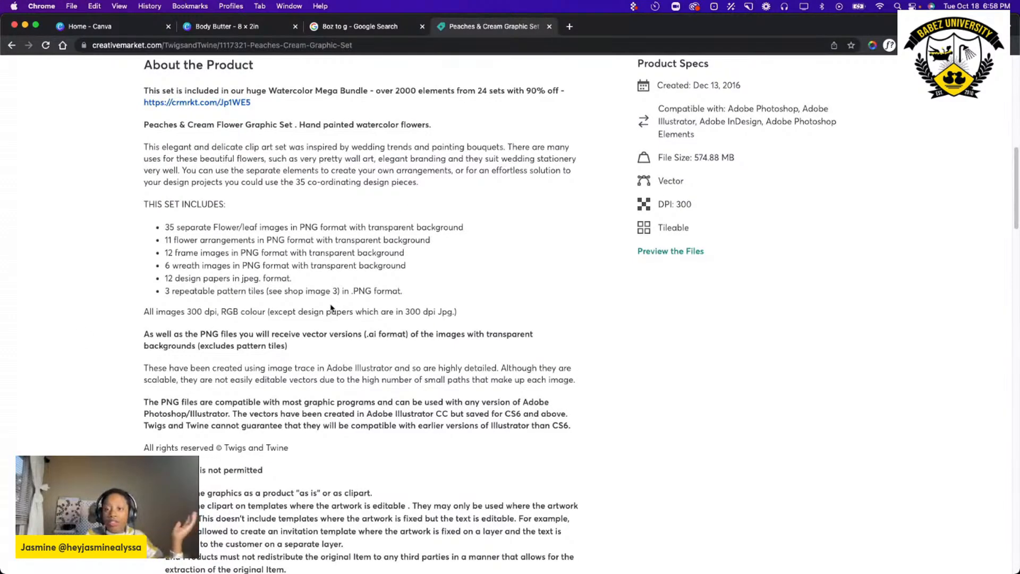
{"action": "scroll", "coordinate": [331, 308], "scroll_direction": "down", "scroll_amount": 2}
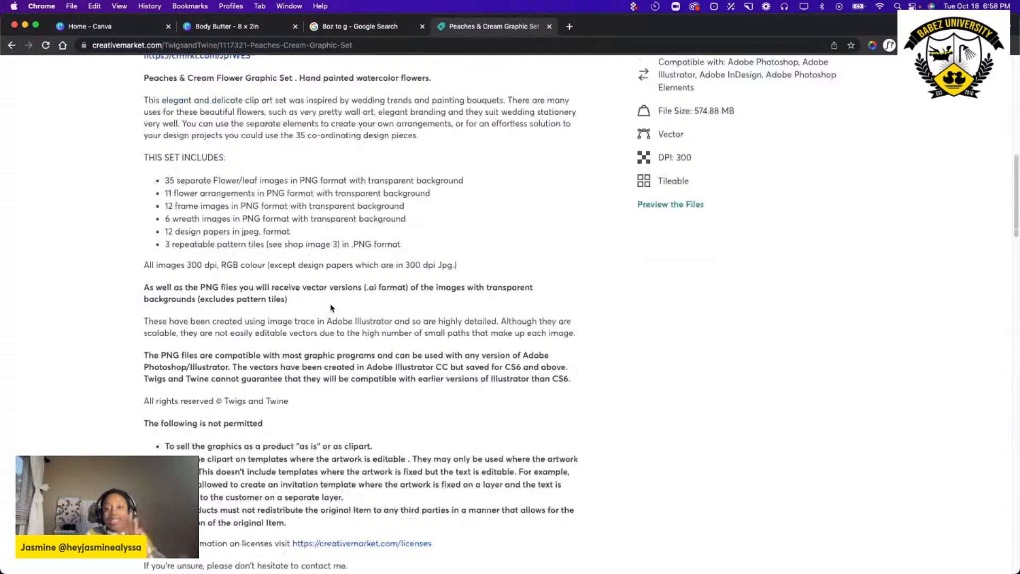
{"action": "scroll", "coordinate": [331, 308], "scroll_direction": "down", "scroll_amount": 10}
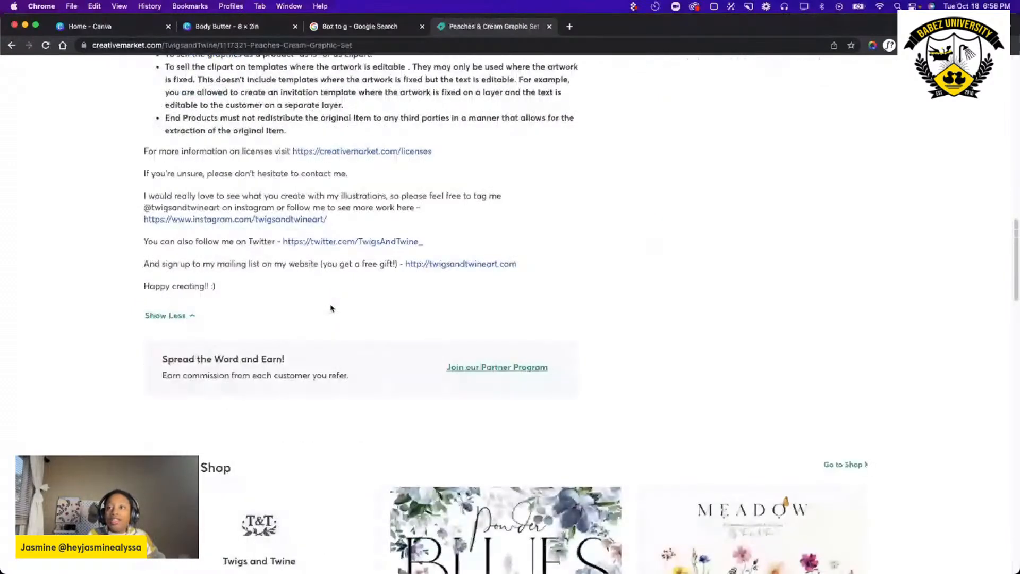
{"action": "left_click", "coordinate": [11, 46]}
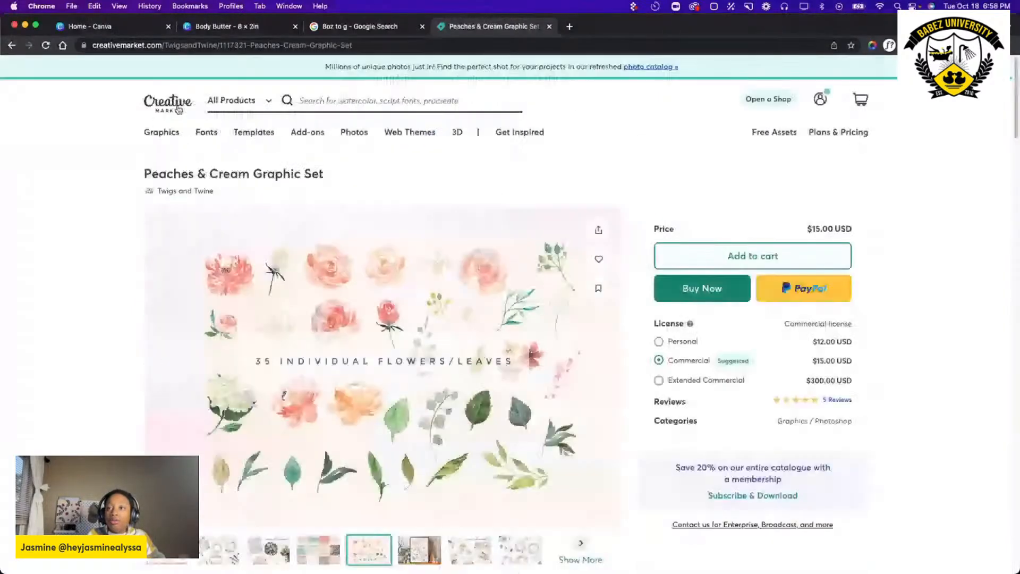
{"action": "left_click", "coordinate": [11, 47]}
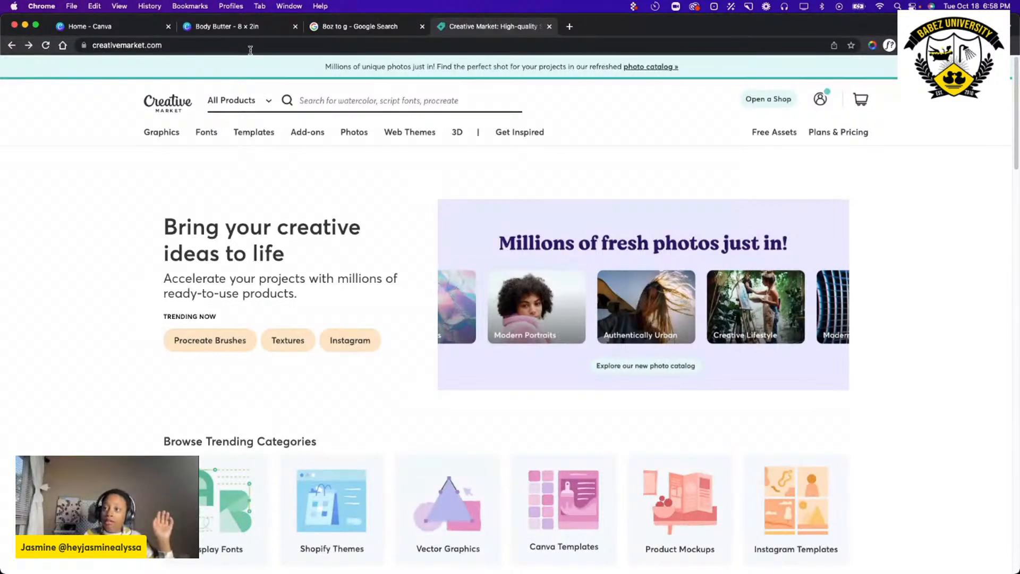
Switch to the Body Butter label design in Canva and search its text library for shrikhand.
{"action": "left_click", "coordinate": [226, 26]}
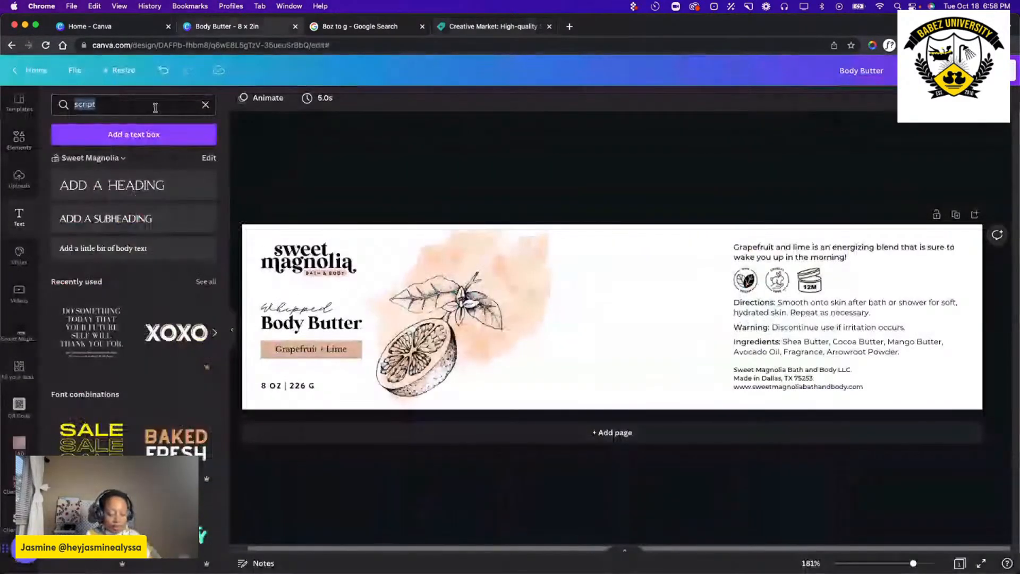
{"action": "type", "text": "shri"}
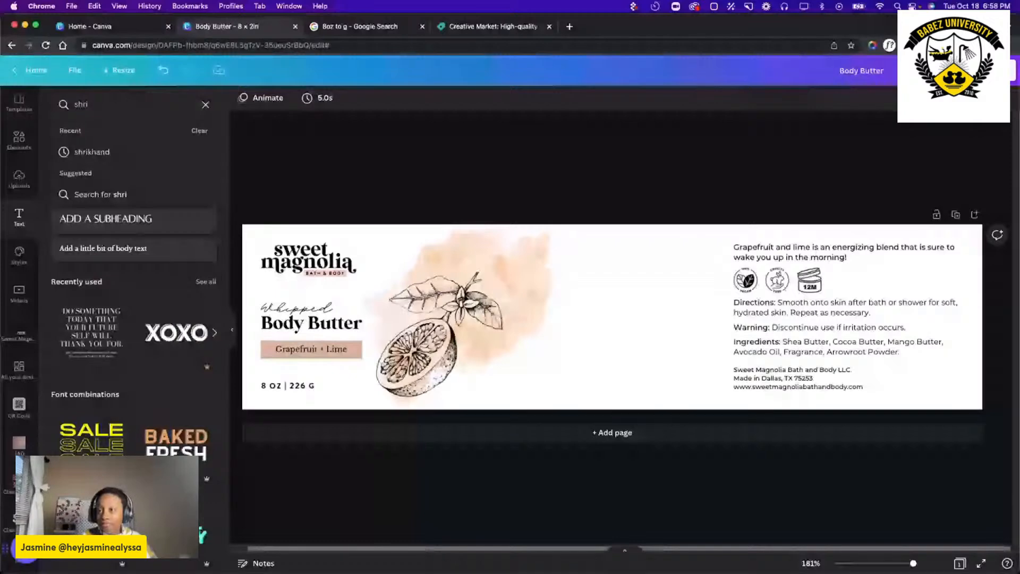
{"action": "left_click", "coordinate": [154, 151]}
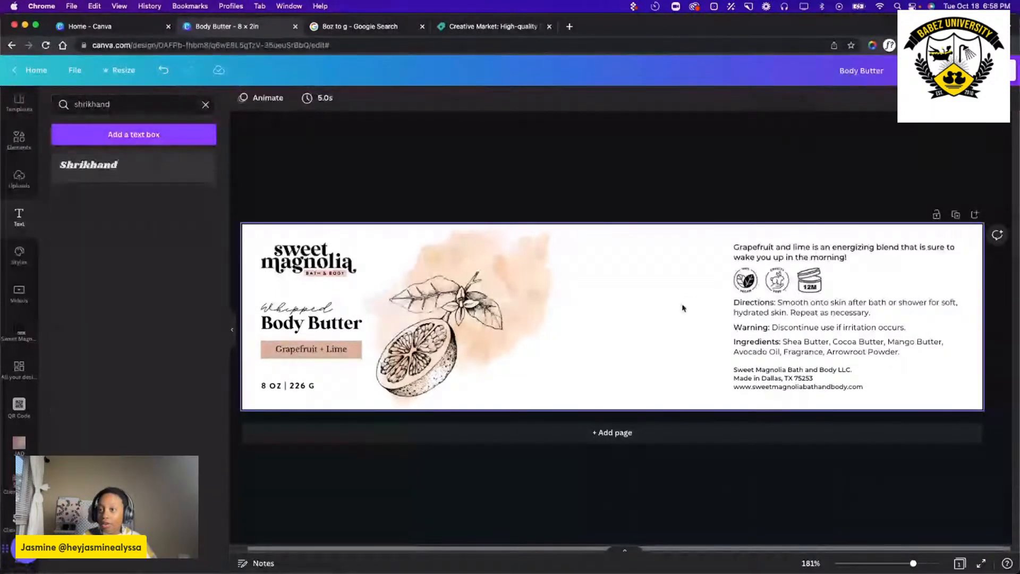
Add Shrikhand sample text to the label's empty middle area and delete the duplicate copy beneath it.
{"action": "left_click", "coordinate": [681, 305]}
{"action": "left_click", "coordinate": [86, 170]}
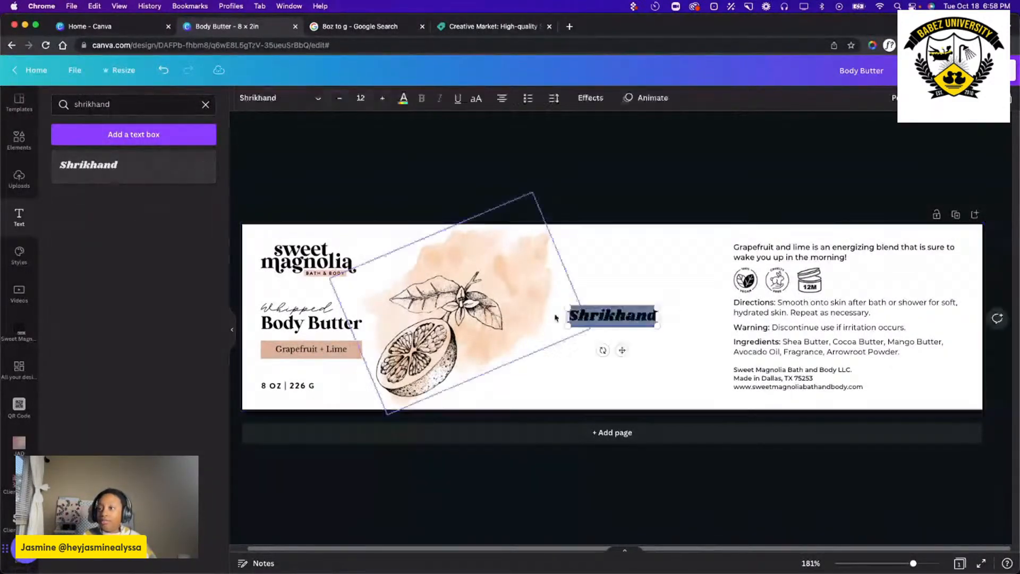
{"action": "left_click", "coordinate": [86, 167]}
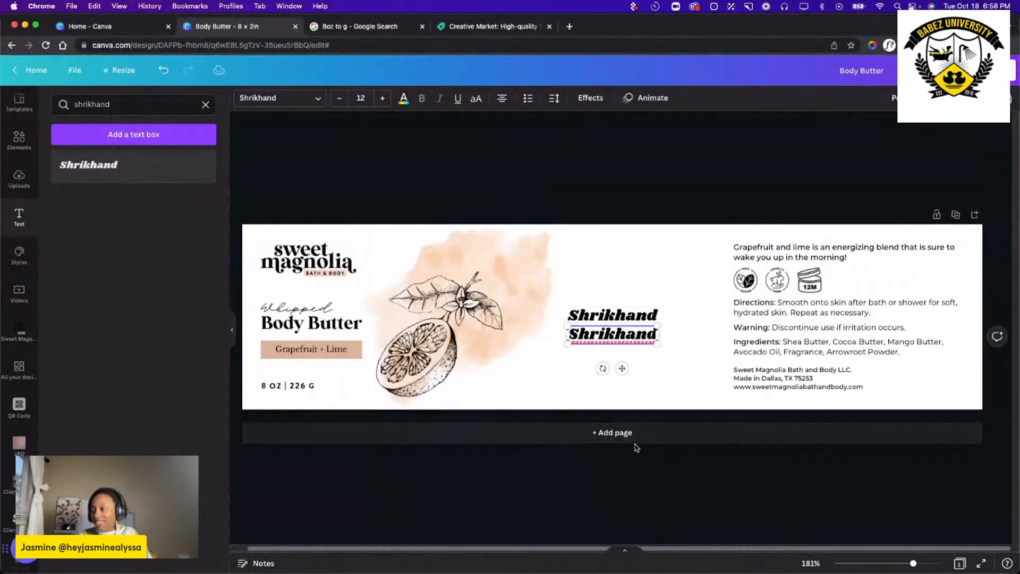
{"action": "left_click", "coordinate": [633, 420]}
{"action": "left_click", "coordinate": [596, 330]}
{"action": "key", "text": "Delete"}
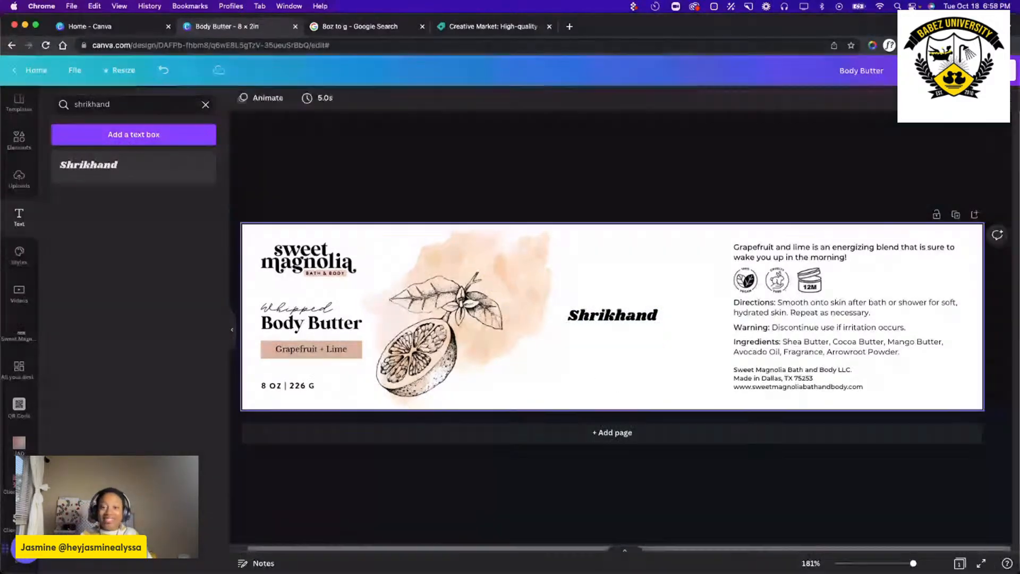
Enlarge the Shrikhand sample text to size 33.1, move it beside the grapefruit artwork, and delete it.
{"action": "left_click", "coordinate": [610, 325]}
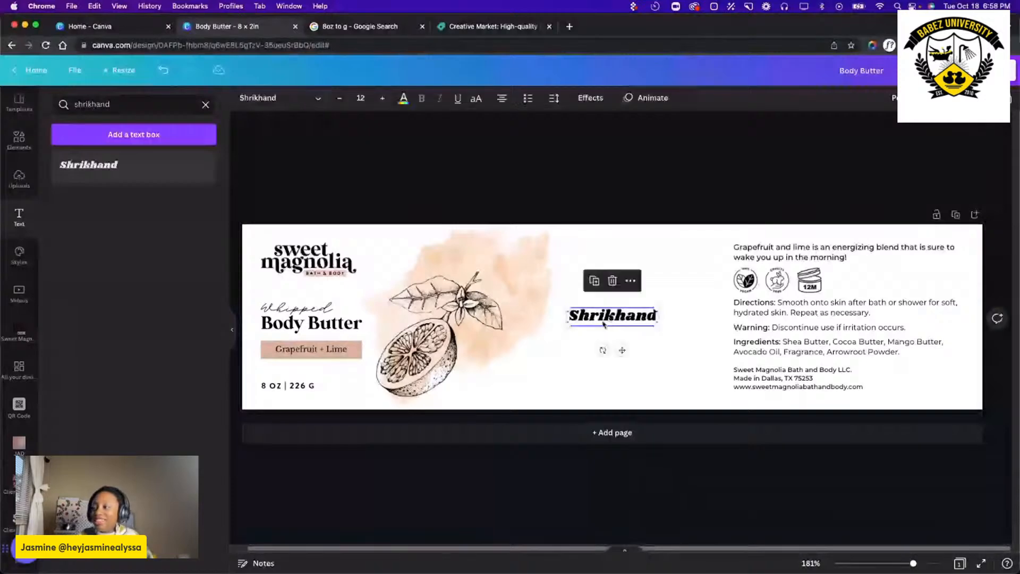
{"action": "left_click_drag", "start_coordinate": [610, 325], "coordinate": [564, 326]}
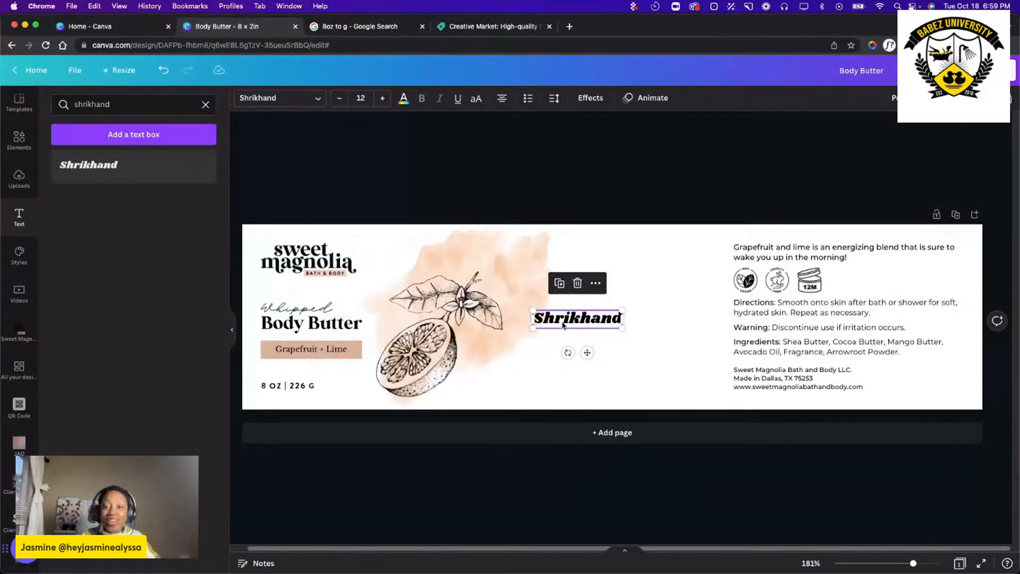
{"action": "left_click_drag", "start_coordinate": [532, 309], "coordinate": [389, 223]}
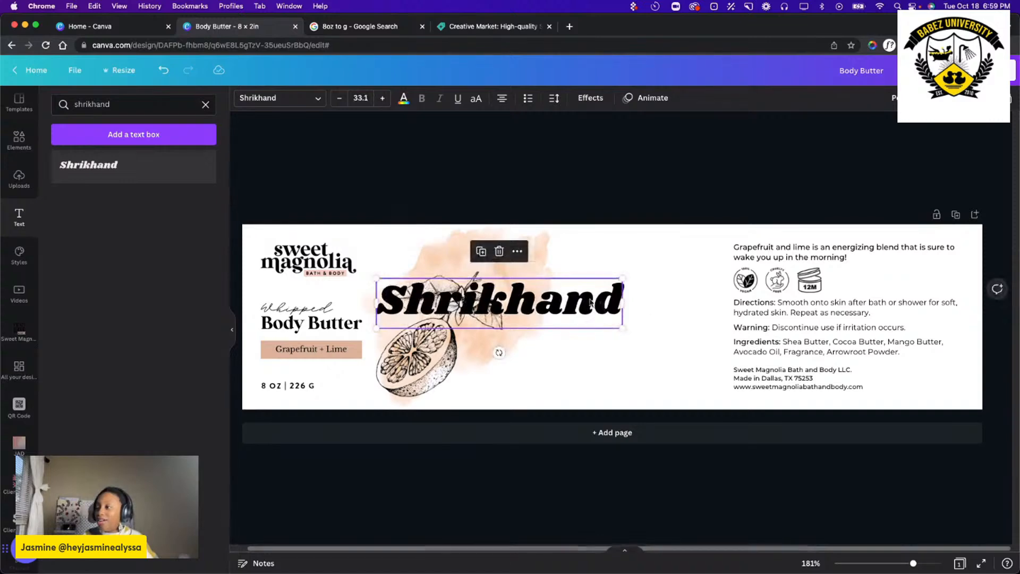
{"action": "left_click_drag", "start_coordinate": [596, 287], "coordinate": [666, 312]}
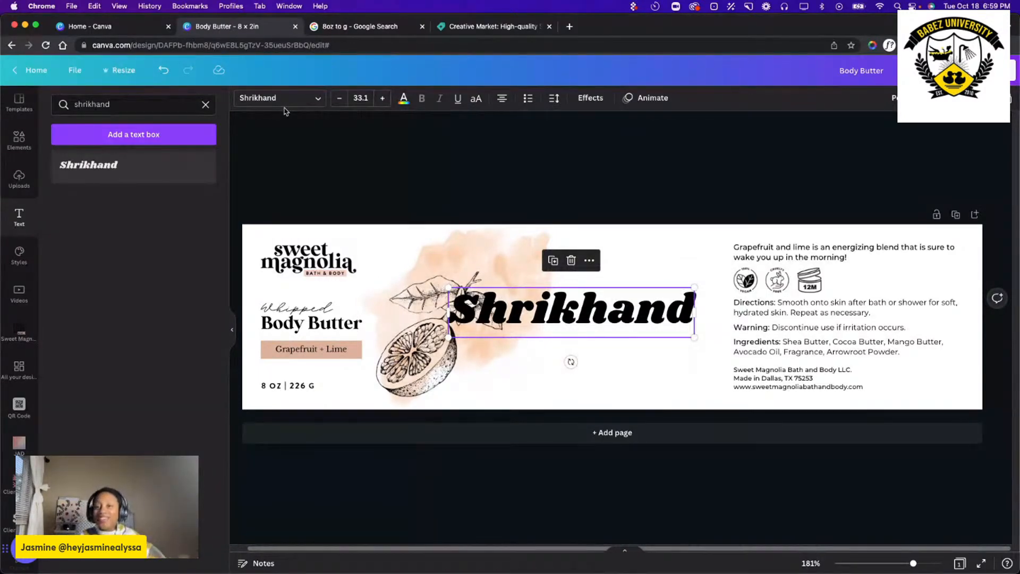
{"action": "left_click", "coordinate": [665, 393]}
{"action": "left_click", "coordinate": [659, 316]}
{"action": "key", "text": "BackSpace"}
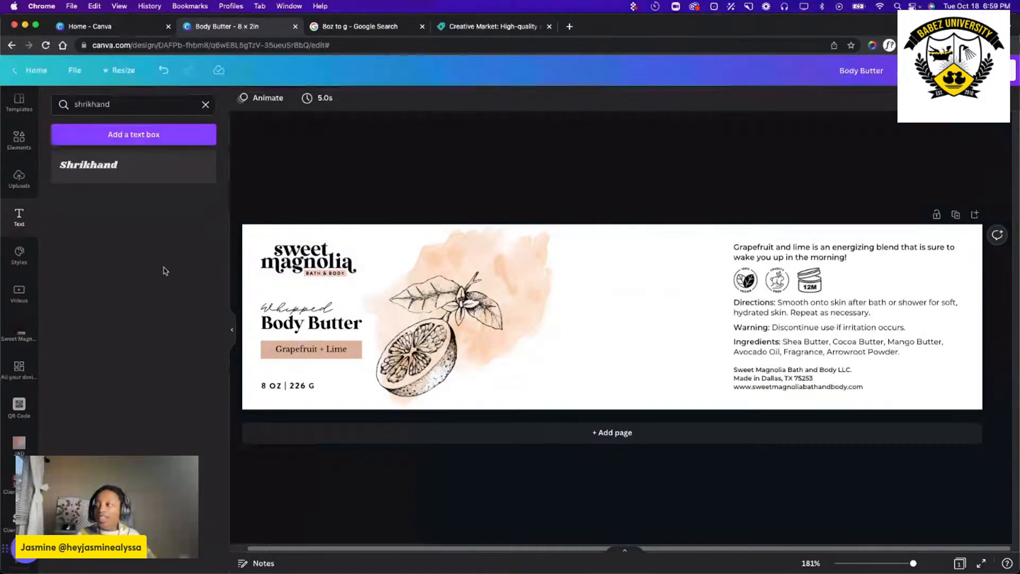
Add two more Shrikhand text samples, enlarge one to size 40.7 across the label, and delete them both.
{"action": "double_click", "coordinate": [139, 167]}
{"action": "left_click", "coordinate": [654, 372]}
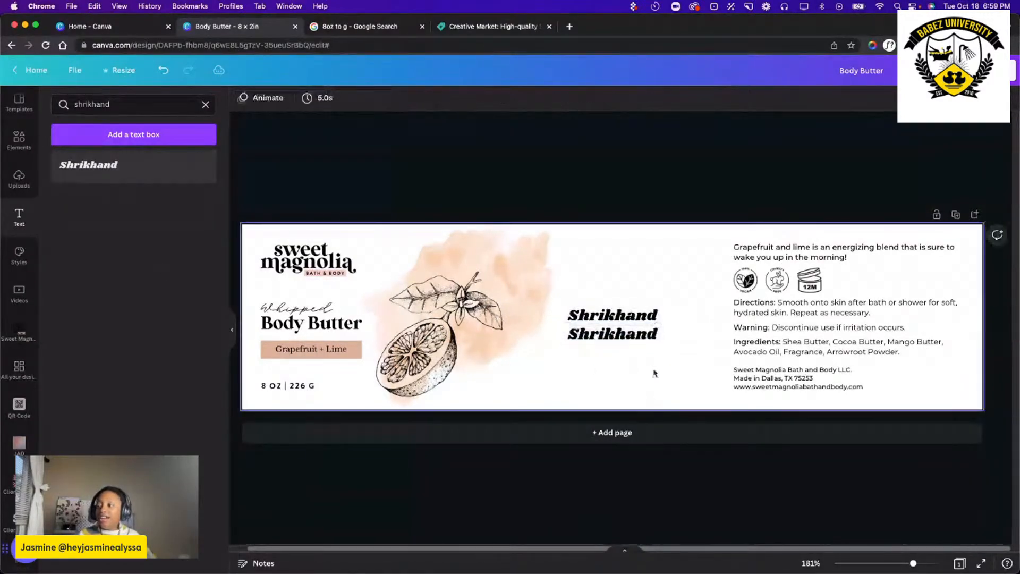
{"action": "left_click_drag", "start_coordinate": [593, 334], "coordinate": [683, 274]}
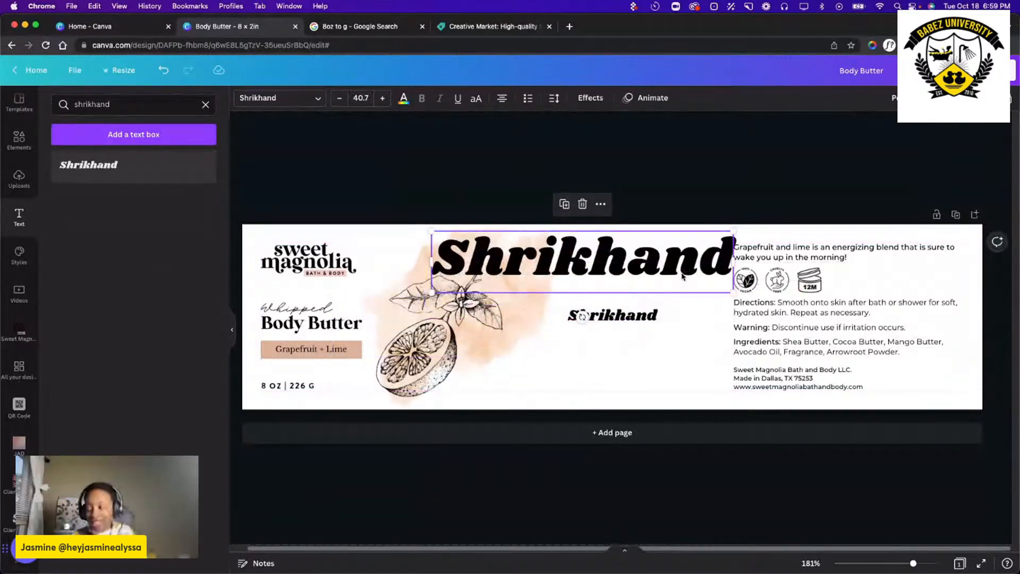
{"action": "key", "text": "Delete"}
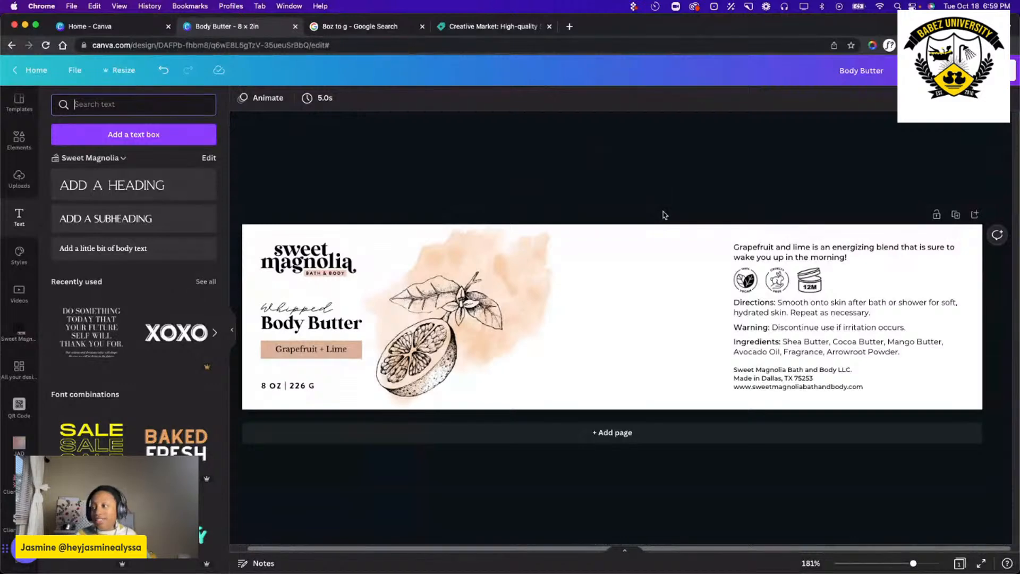
Shift the logo, product text, weight line and grapefruit artwork together slightly to the right on the label.
{"action": "left_click", "coordinate": [647, 266]}
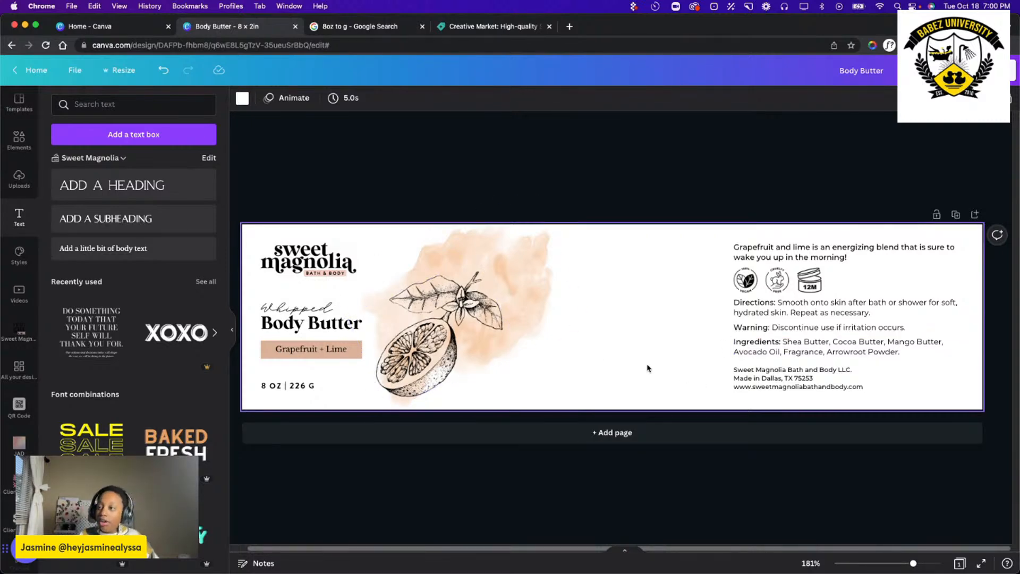
{"action": "left_click_drag", "start_coordinate": [260, 238], "coordinate": [606, 420]}
{"action": "left_click_drag", "start_coordinate": [456, 335], "coordinate": [470, 335]}
{"action": "left_click", "coordinate": [667, 350]}
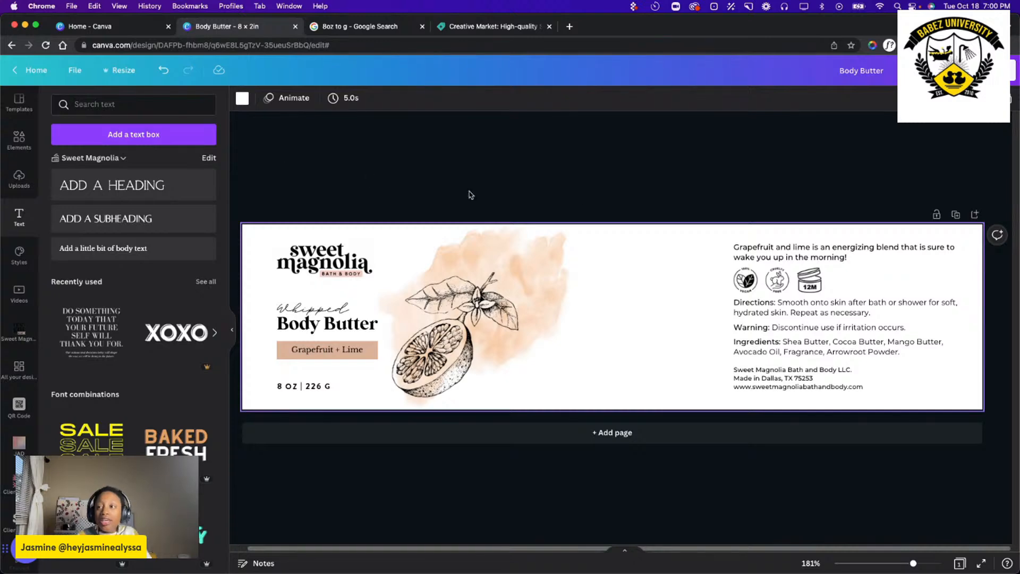
Delete the peach watercolor splash and the grapefruit line drawing from the label.
{"action": "left_click", "coordinate": [529, 325]}
{"action": "key", "text": "Delete"}
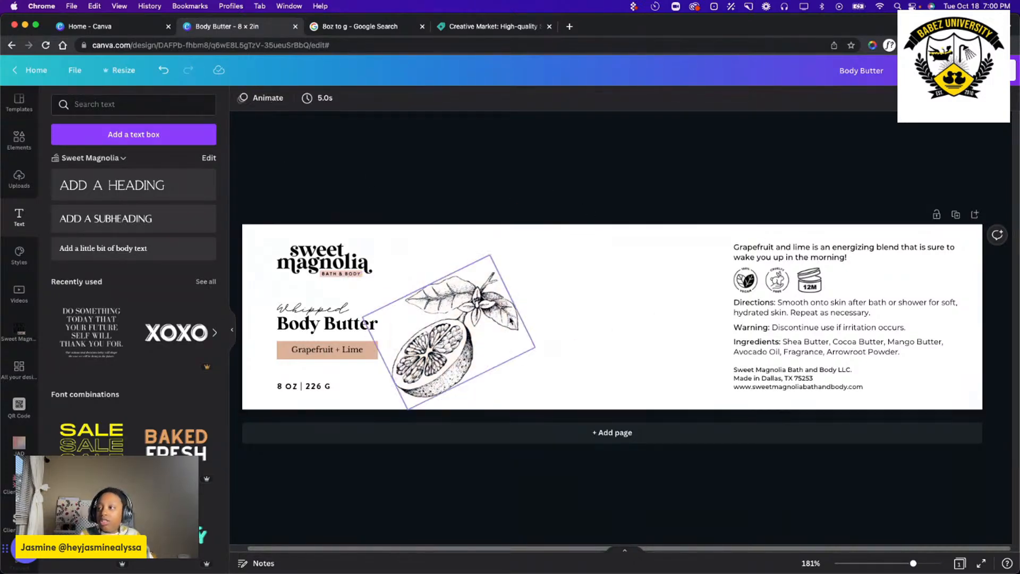
{"action": "left_click", "coordinate": [443, 326]}
{"action": "key", "text": "Delete"}
{"action": "left_click", "coordinate": [562, 339]}
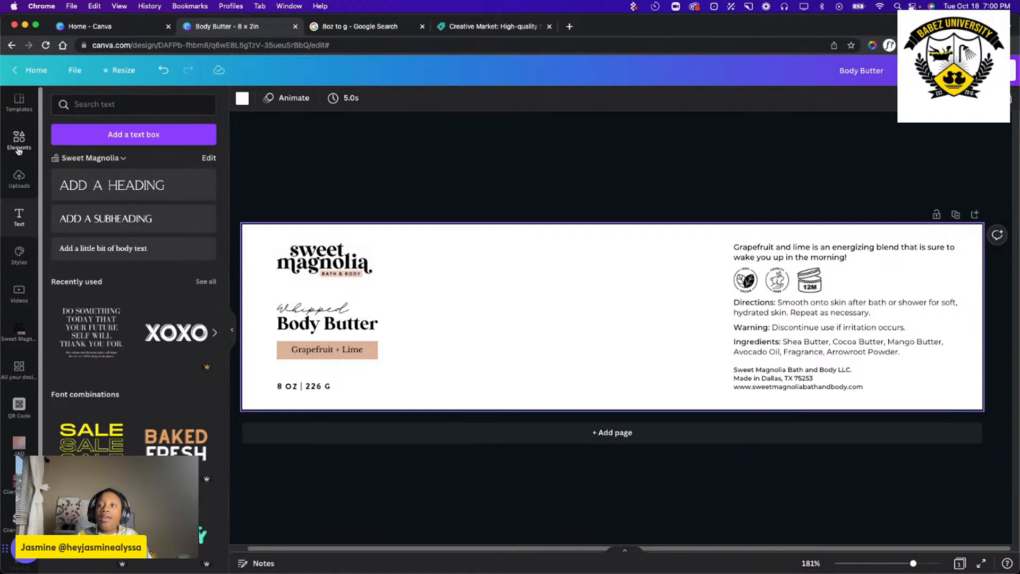
Move the logo, product name, scent banner and weight line together back toward the label's left edge.
{"action": "left_click", "coordinate": [20, 141]}
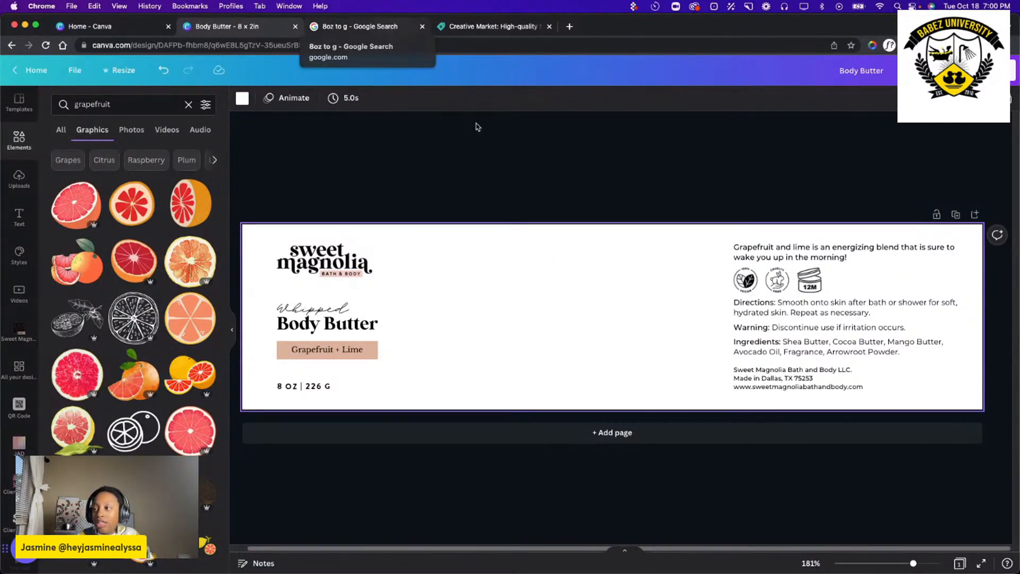
{"action": "left_click_drag", "start_coordinate": [409, 263], "coordinate": [287, 396]}
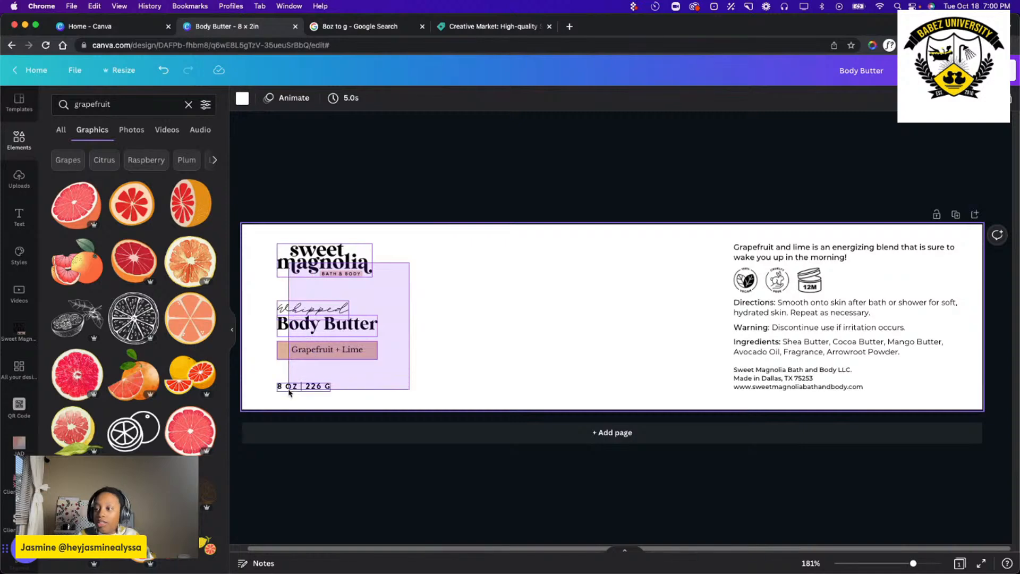
{"action": "left_click_drag", "start_coordinate": [318, 259], "coordinate": [302, 257]}
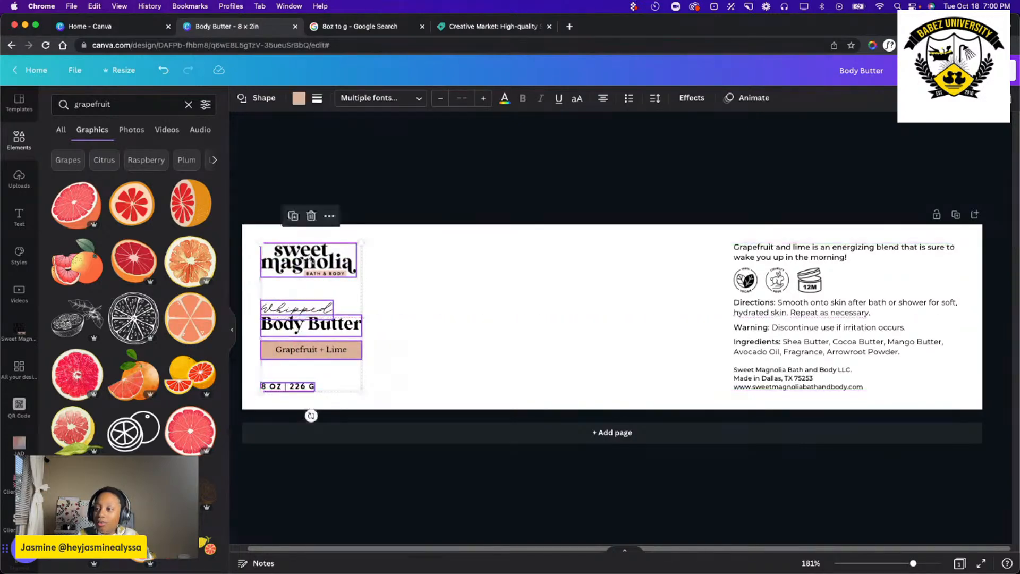
{"action": "left_click", "coordinate": [519, 193]}
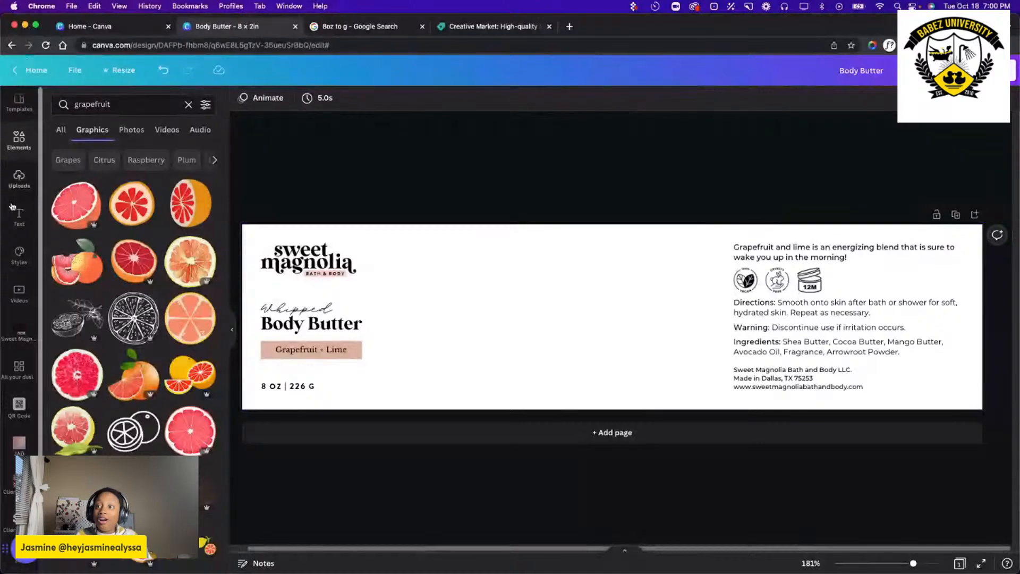
Replace the grapefruit search in the elements library with a search for gradient.
{"action": "left_click", "coordinate": [18, 178]}
{"action": "left_click", "coordinate": [19, 139]}
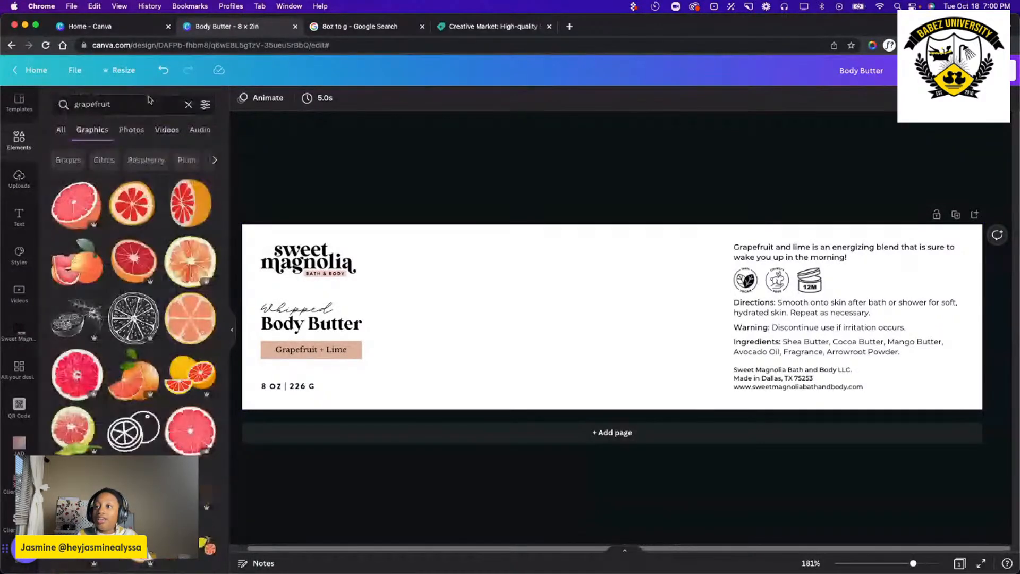
{"action": "left_click", "coordinate": [150, 101]}
{"action": "left_click", "coordinate": [188, 104]}
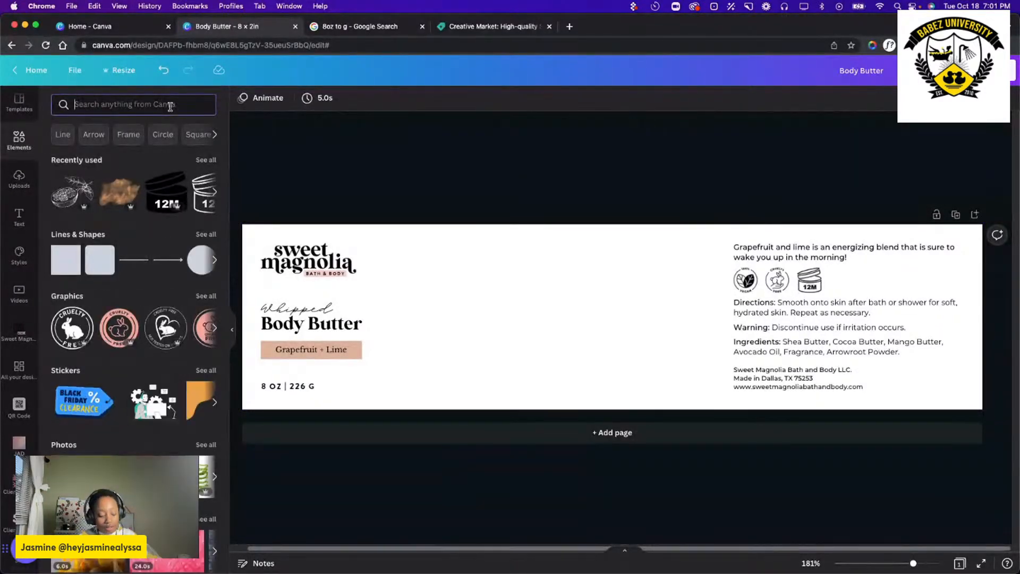
{"action": "type", "text": "gr"}
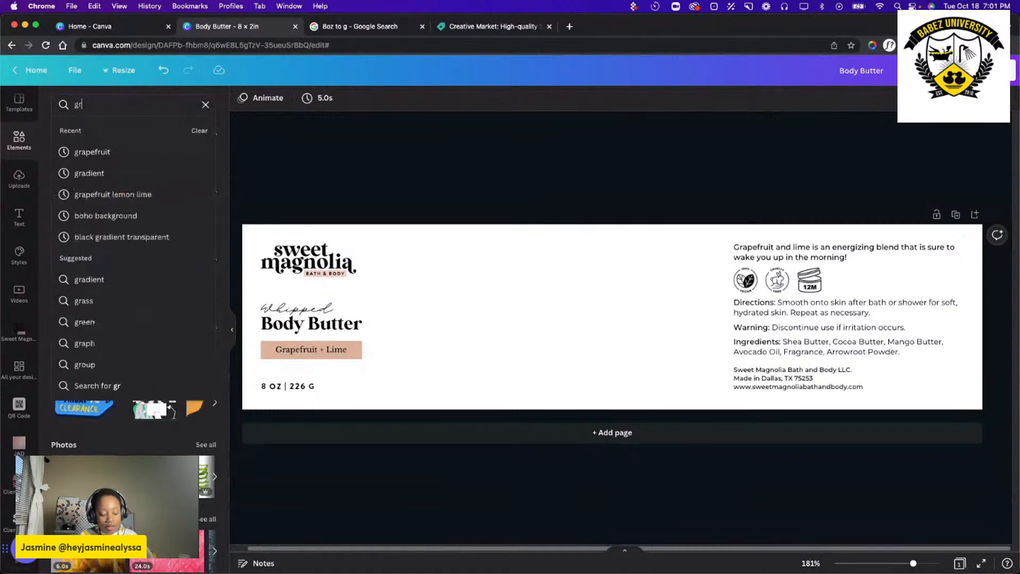
{"action": "type", "text": "adient"}
{"action": "key", "text": "Return"}
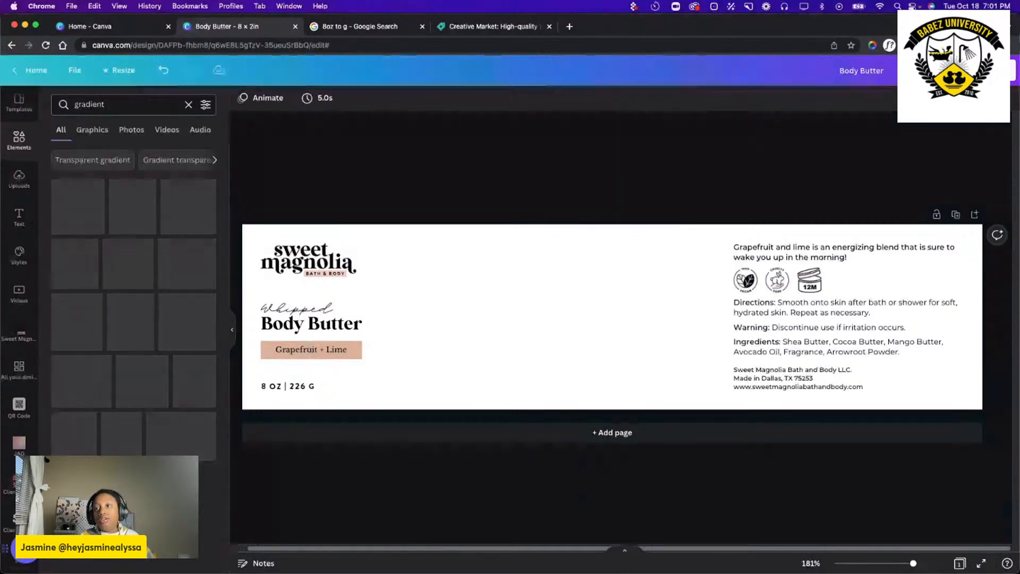
Narrow the elements search to peach gradient.
{"action": "left_click", "coordinate": [73, 103]}
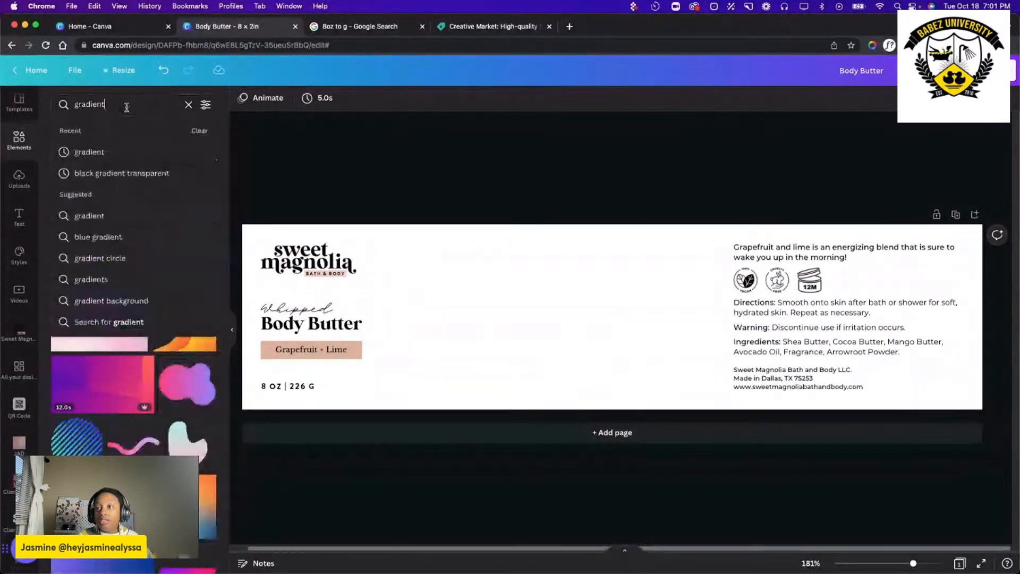
{"action": "key", "text": "Return"}
{"action": "left_click", "coordinate": [75, 104]}
{"action": "type", "text": "peac"}
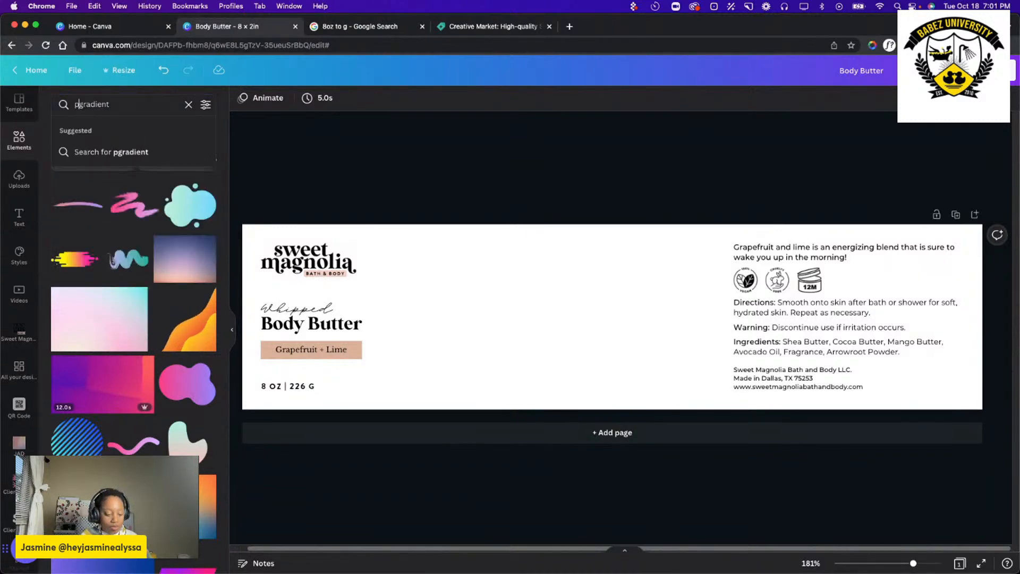
{"action": "type", "text": "h"}
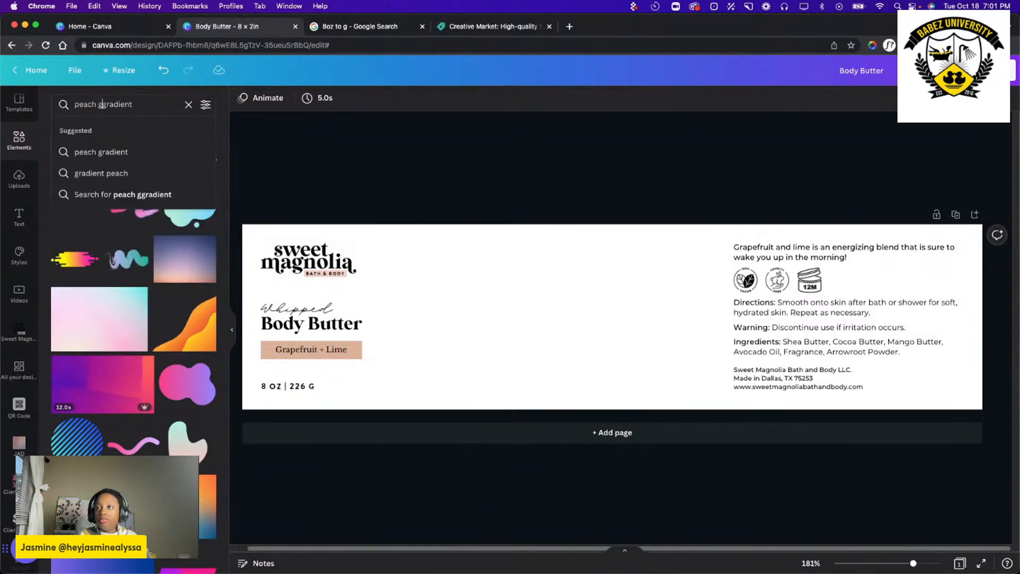
{"action": "key", "text": "Return"}
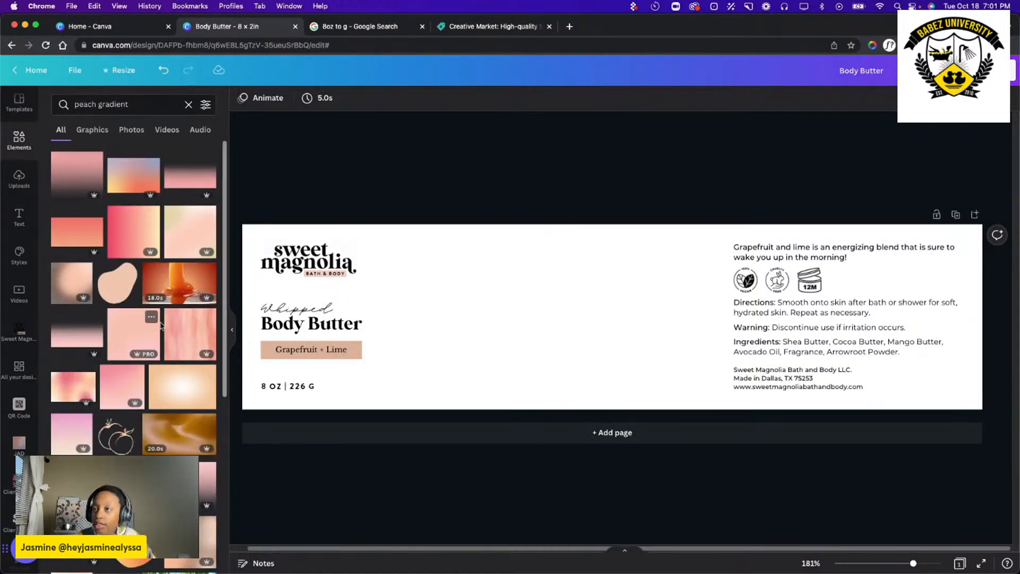
Place the pink-to-peach gradient image on the label and enlarge it from the left edge to just before the directions text.
{"action": "scroll", "coordinate": [159, 404], "scroll_direction": "down", "scroll_amount": 1}
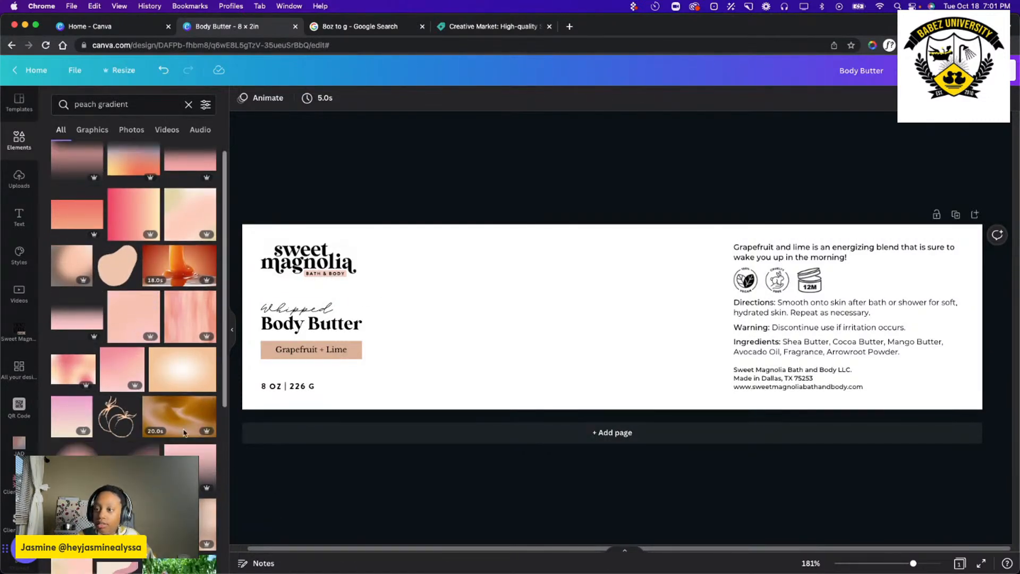
{"action": "left_click_drag", "start_coordinate": [102, 363], "coordinate": [333, 310]}
{"action": "left_click_drag", "start_coordinate": [394, 381], "coordinate": [984, 431]}
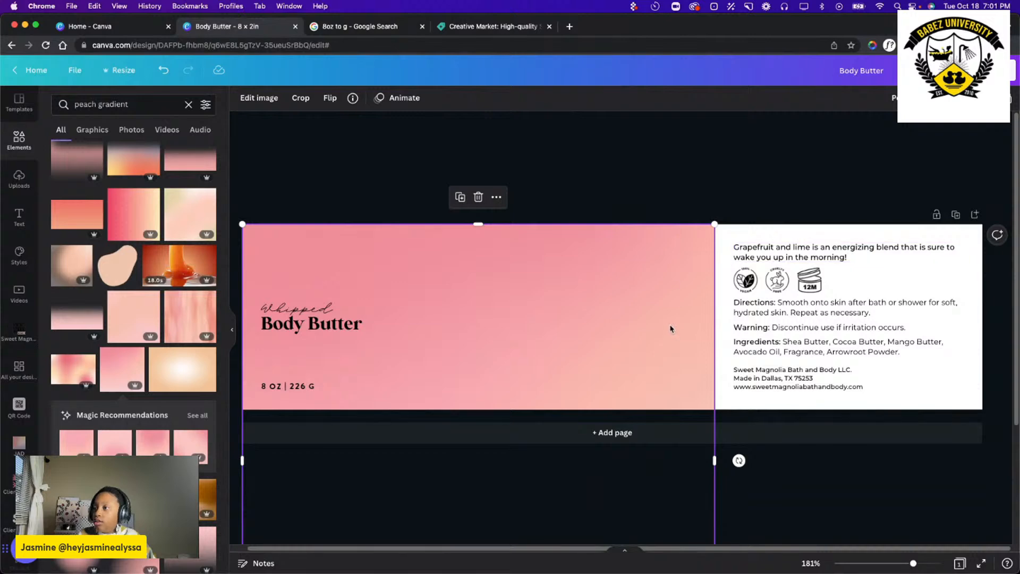
Shift the gradient image upward over the label's front section and send it behind the logo and scent banner.
{"action": "double_click", "coordinate": [501, 294]}
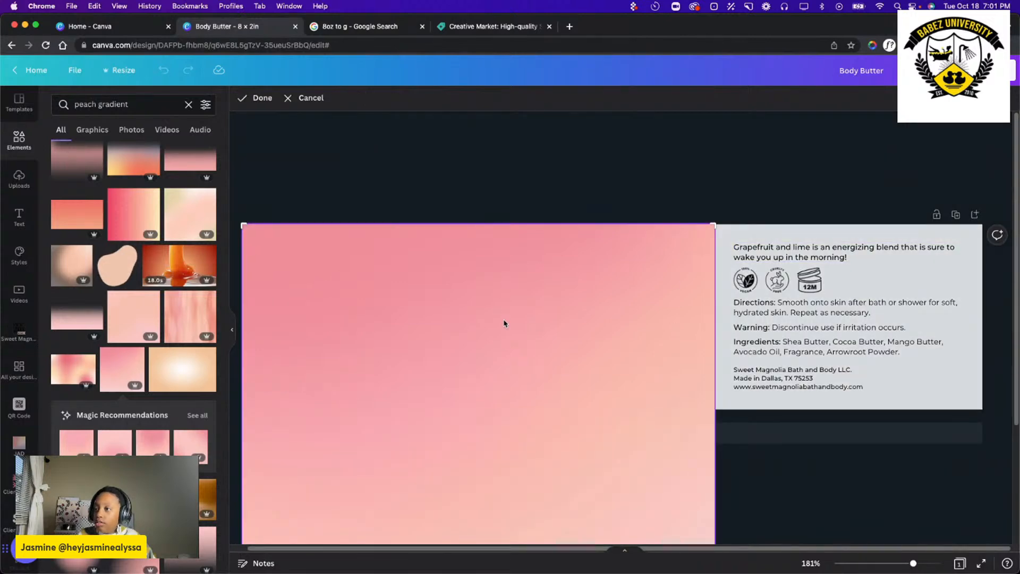
{"action": "left_click", "coordinate": [514, 173]}
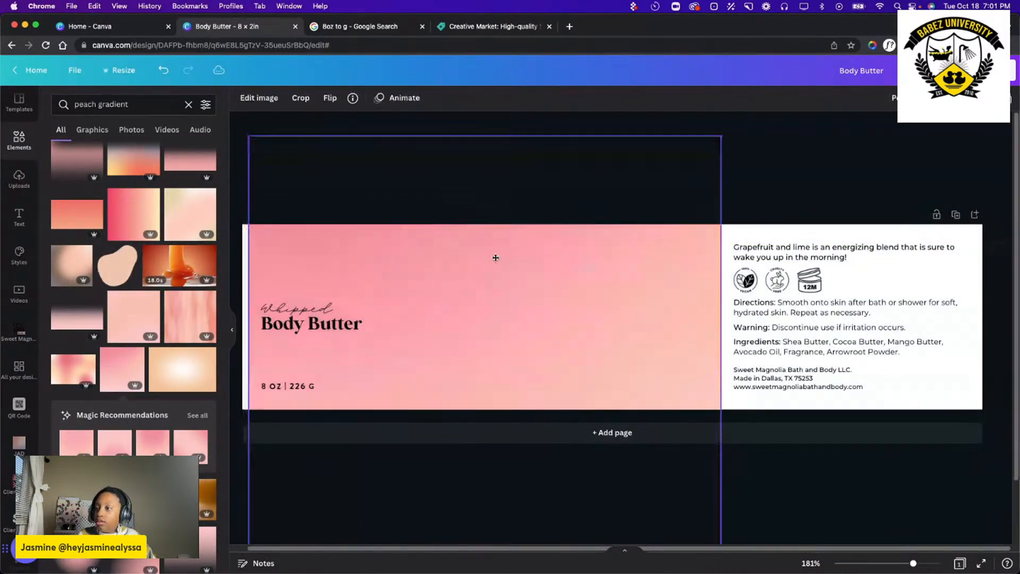
{"action": "left_click_drag", "start_coordinate": [496, 258], "coordinate": [490, 237]}
{"action": "left_click", "coordinate": [895, 98]}
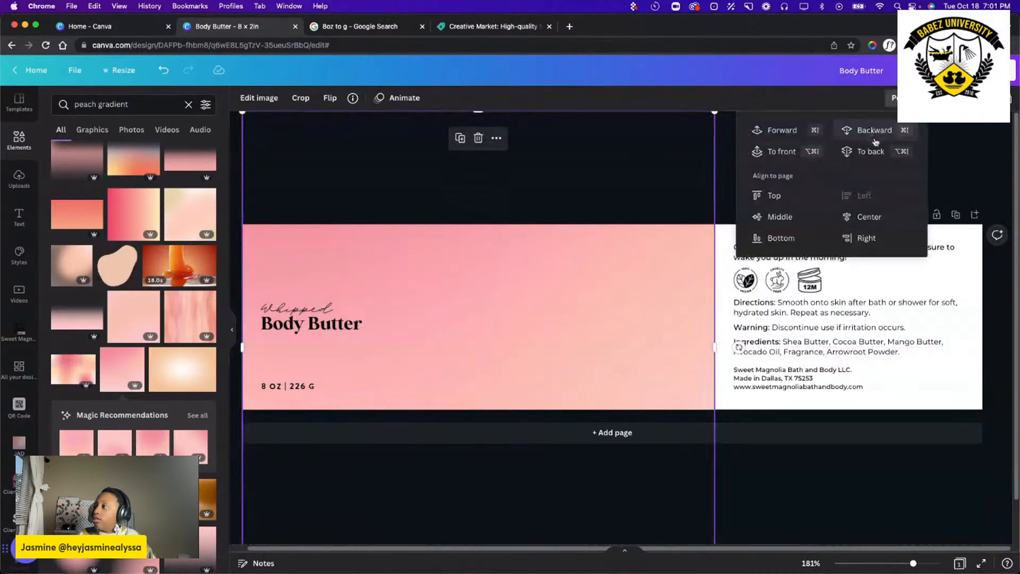
{"action": "left_click", "coordinate": [877, 131]}
{"action": "left_click", "coordinate": [877, 132]}
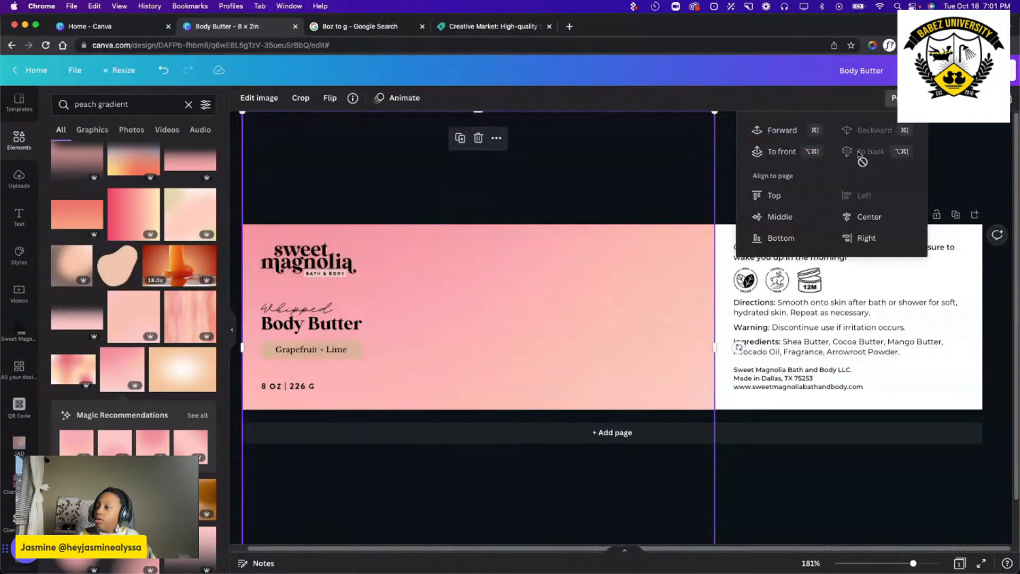
{"action": "left_click", "coordinate": [324, 153]}
{"action": "left_click", "coordinate": [325, 171]}
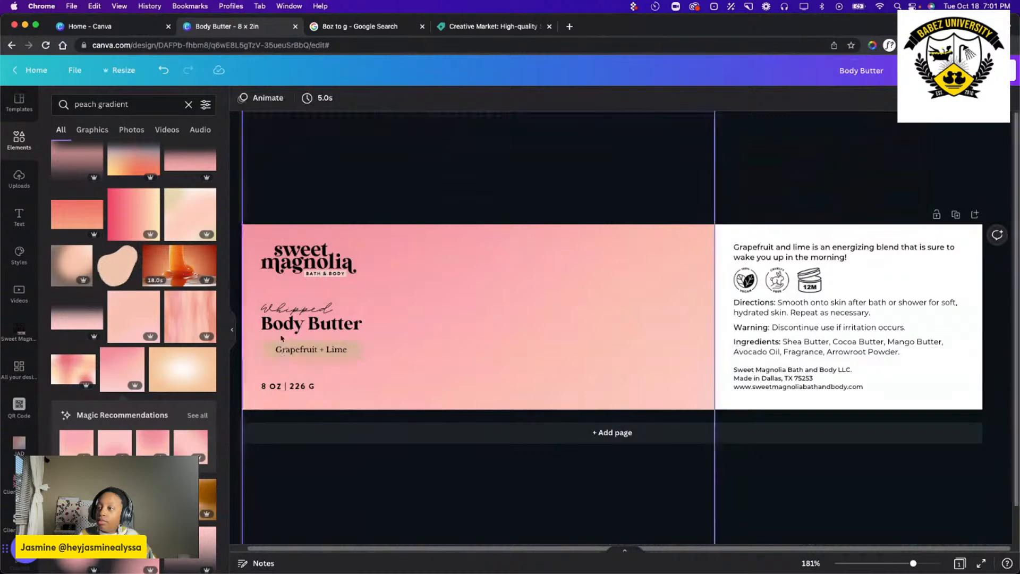
Fill the Grapefruit + Lime banner with white.
{"action": "left_click", "coordinate": [276, 351]}
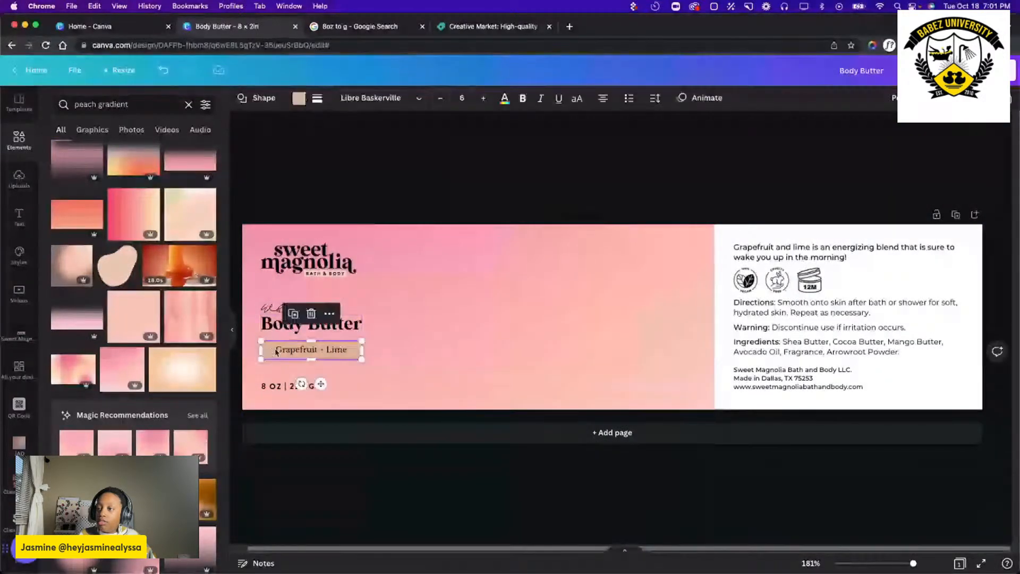
{"action": "left_click", "coordinate": [299, 98]}
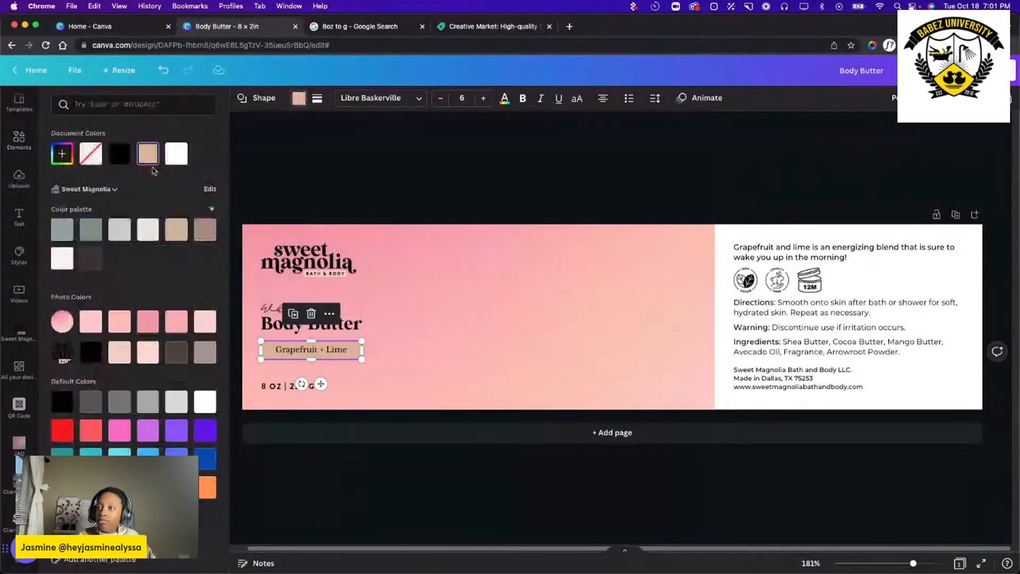
{"action": "left_click", "coordinate": [176, 154]}
{"action": "left_click", "coordinate": [451, 150]}
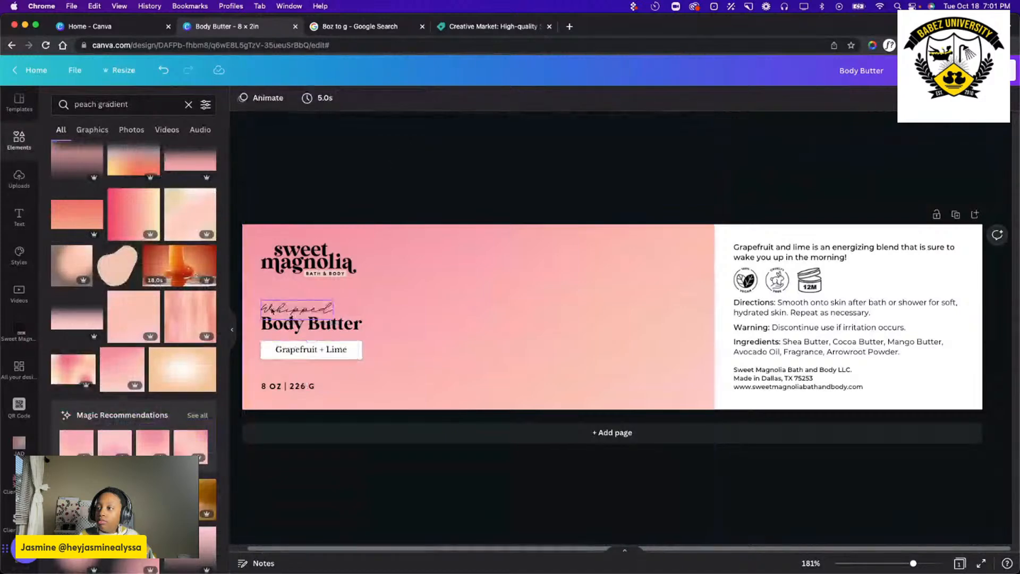
Change both lines of the Whipped Body Butter product name to white.
{"action": "left_click", "coordinate": [272, 310]}
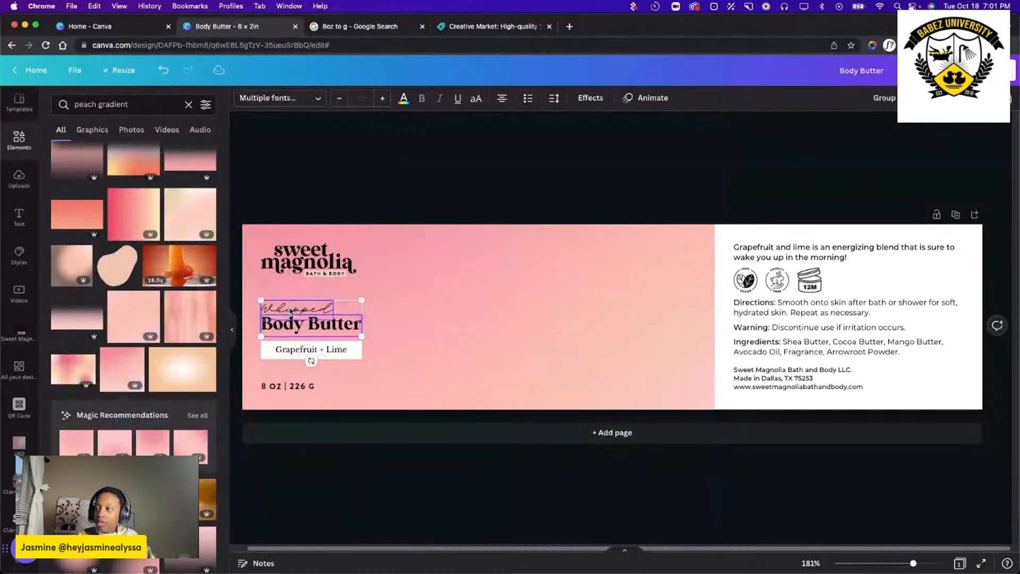
{"action": "left_click", "coordinate": [405, 99]}
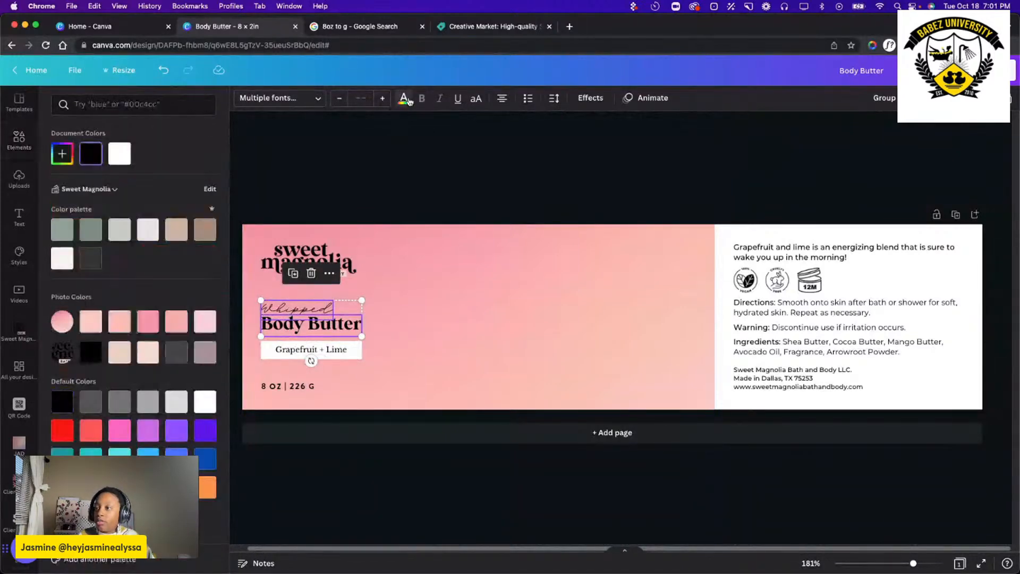
{"action": "left_click", "coordinate": [120, 153]}
{"action": "left_click", "coordinate": [462, 144]}
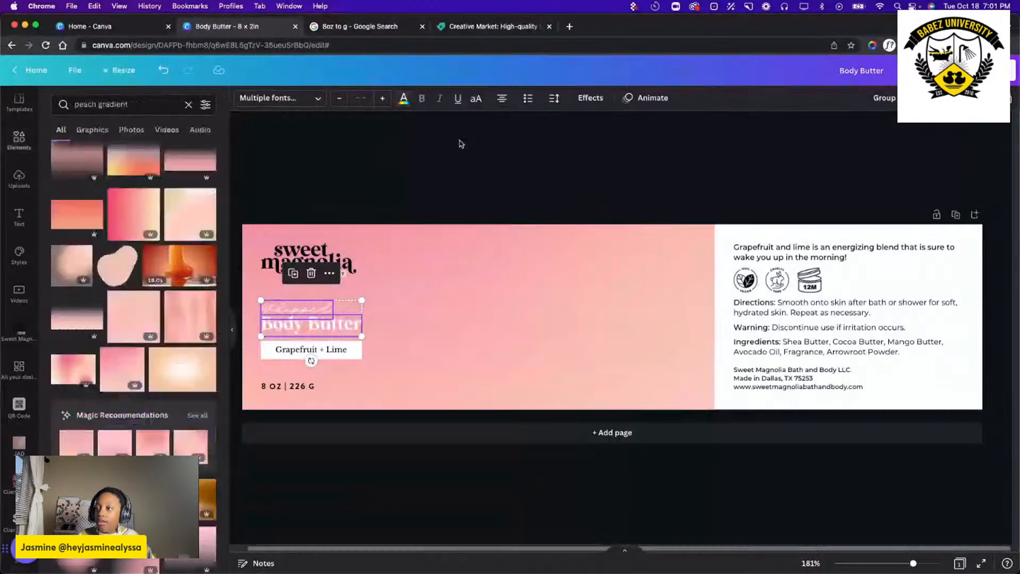
Change the 8 OZ | 226 G weight line to white.
{"action": "left_click", "coordinate": [286, 295]}
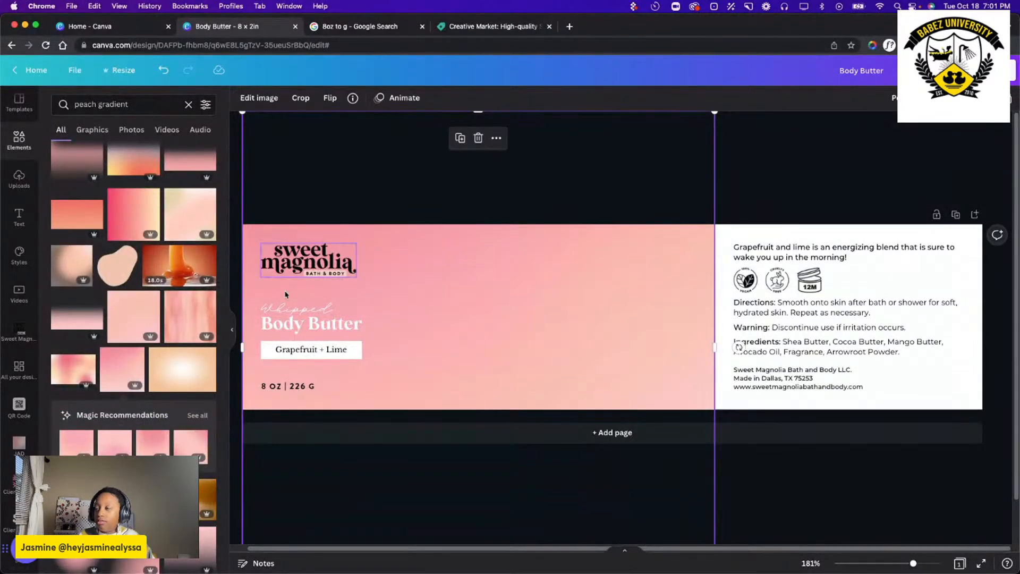
{"action": "left_click", "coordinate": [288, 386]}
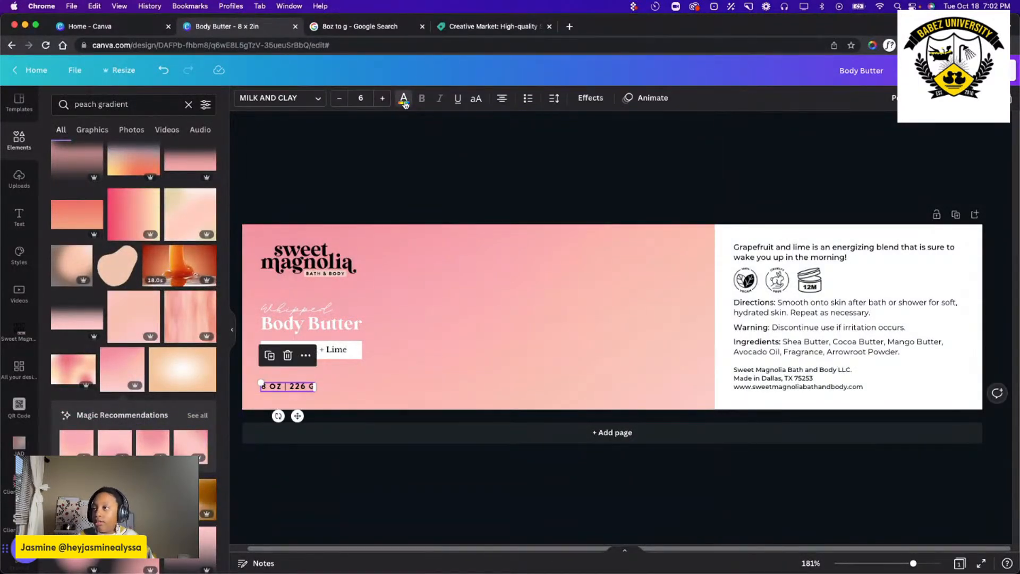
{"action": "left_click", "coordinate": [404, 100]}
{"action": "left_click", "coordinate": [120, 153]}
{"action": "left_click", "coordinate": [490, 153]}
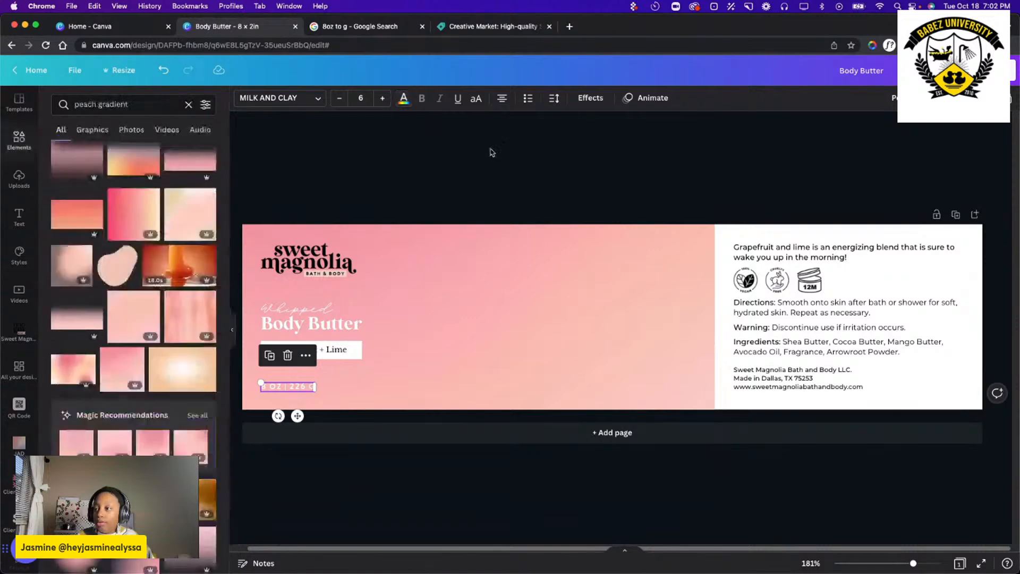
Delete the gradient image behind the logo and text, and undo the deletion.
{"action": "left_click", "coordinate": [299, 262]}
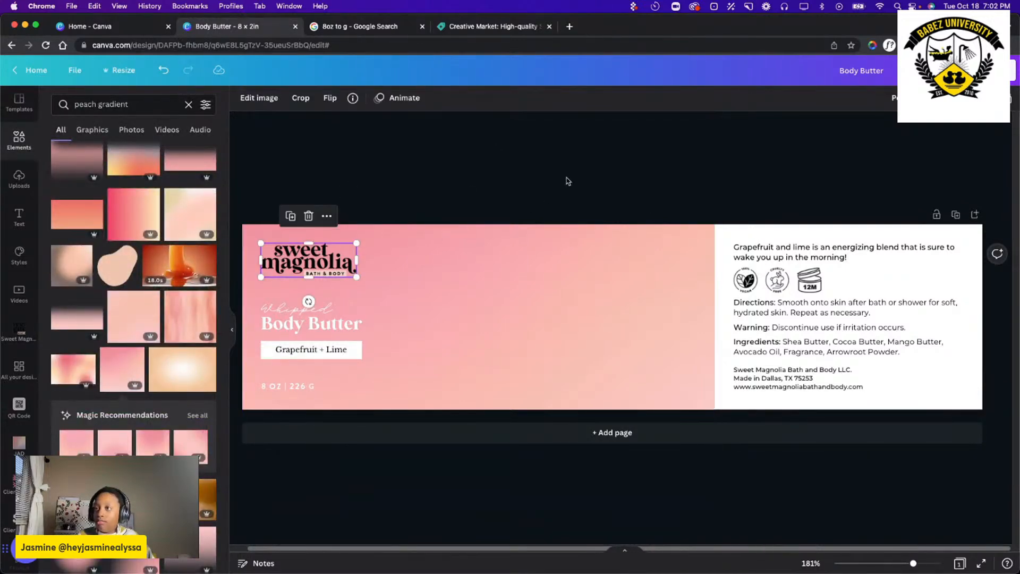
{"action": "left_click", "coordinate": [394, 232]}
{"action": "key", "text": "Delete"}
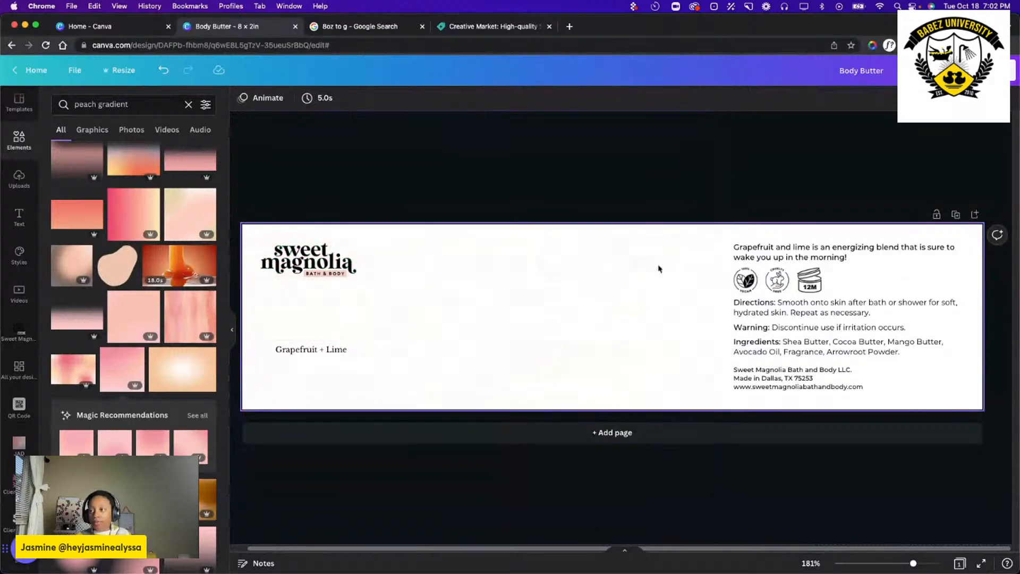
{"action": "key", "text": "super+z"}
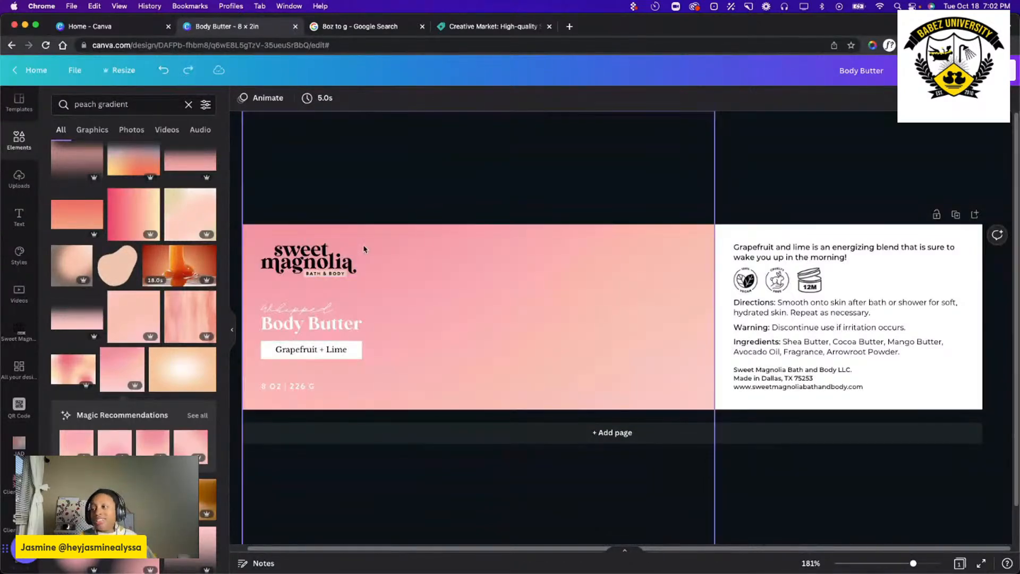
Undo the white recolouring, layering and enlargement of the gradient, and delete the gradient image from the label.
{"action": "key", "text": "super+z"}
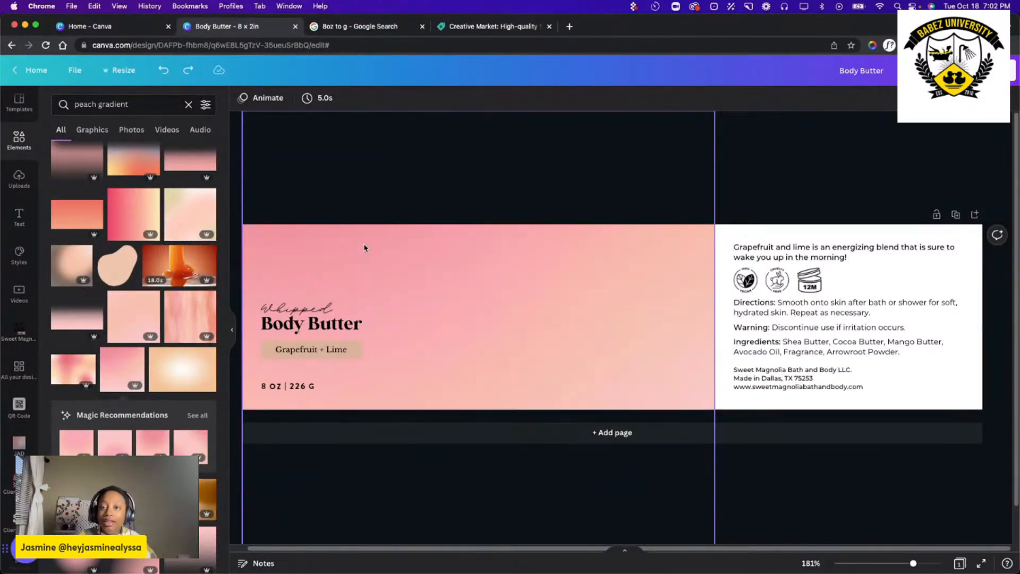
{"action": "key", "text": "super+z"}
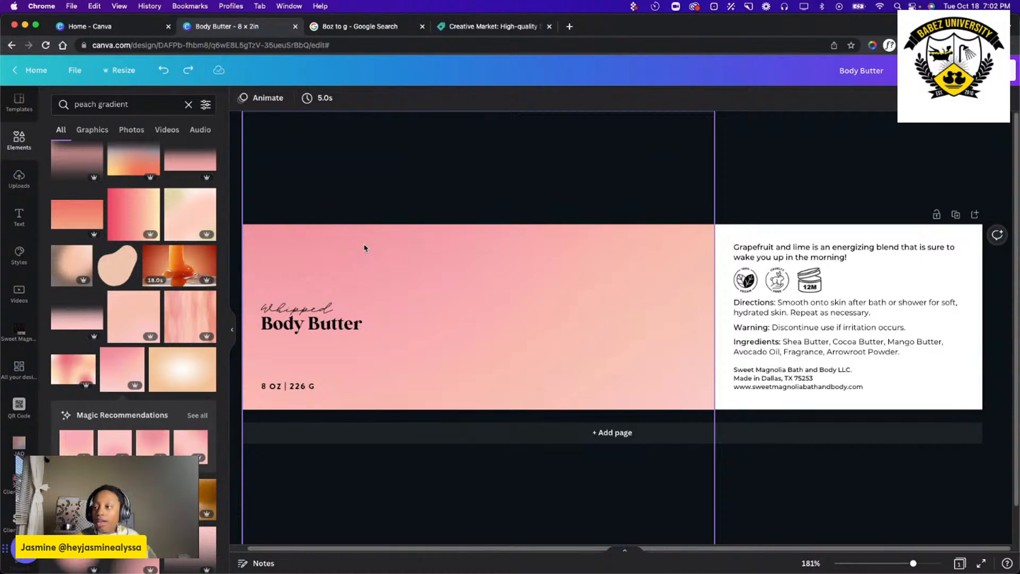
{"action": "key", "text": "super+z"}
{"action": "key", "text": "super+z"}
{"action": "key", "text": "super+z"}
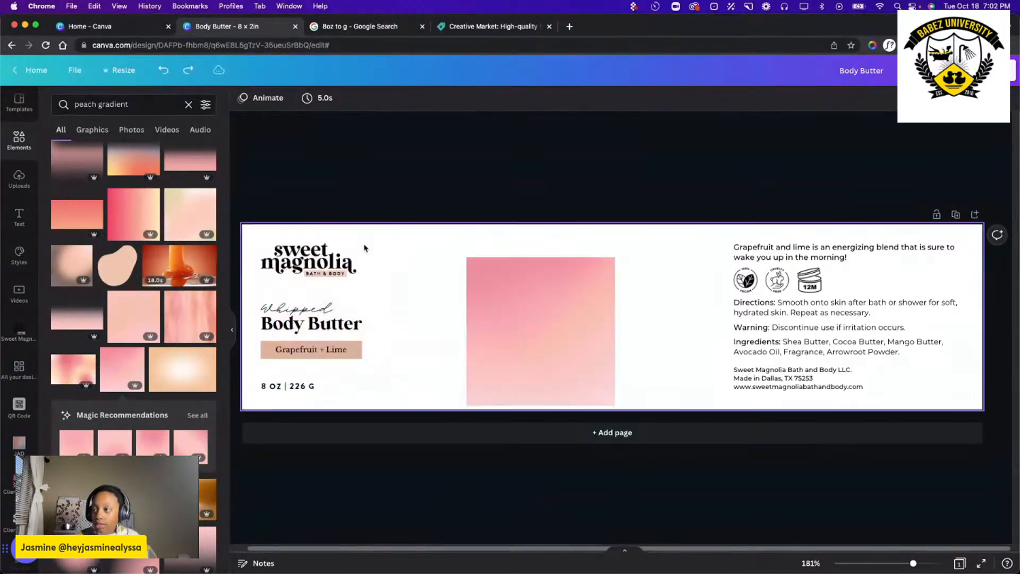
{"action": "left_click", "coordinate": [547, 327]}
{"action": "key", "text": "Delete"}
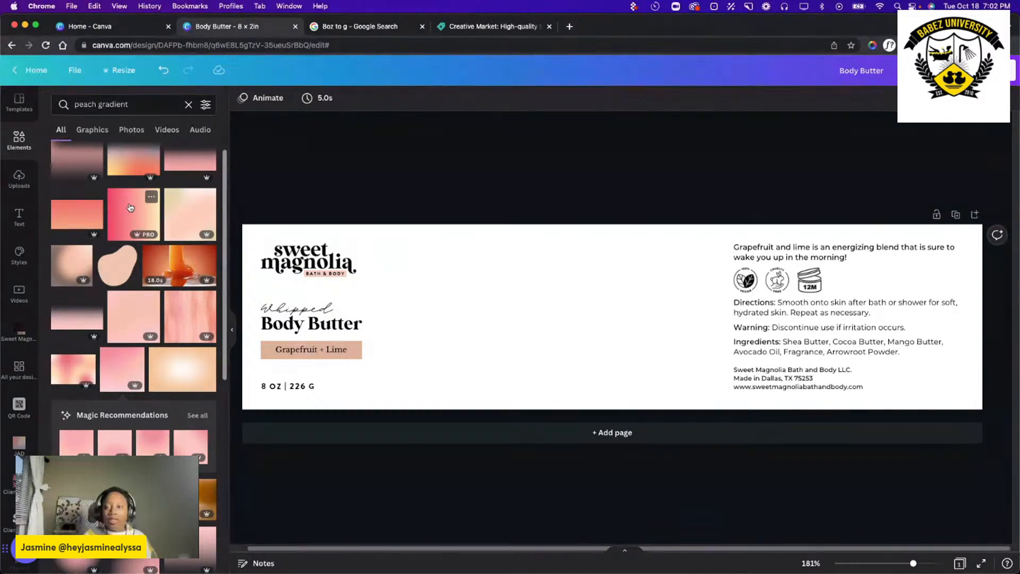
Try the pink-to-peach gradient as an image enlarged from the label's left edge across its width, and delete it.
{"action": "scroll", "coordinate": [127, 223], "scroll_direction": "up", "scroll_amount": 1}
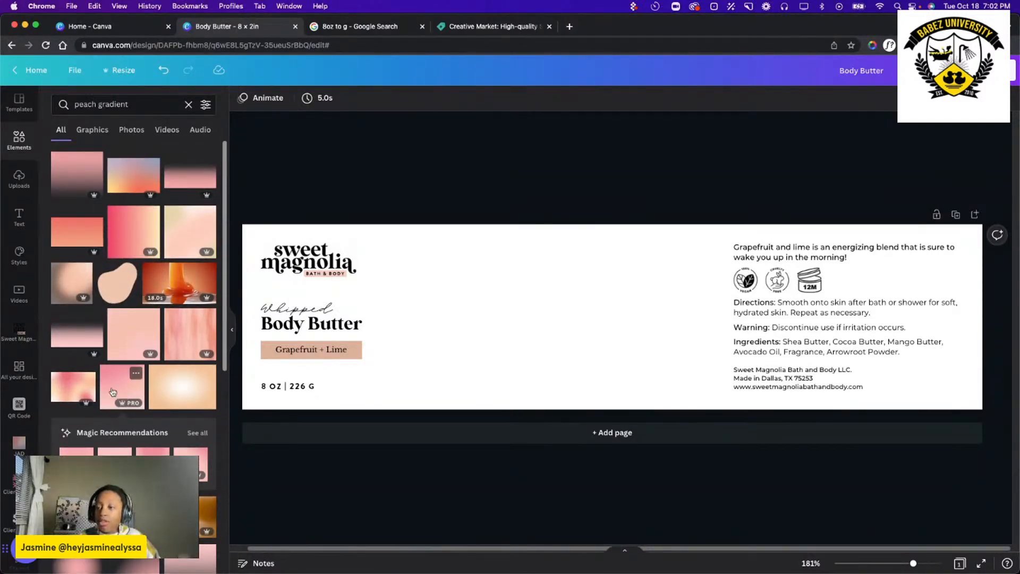
{"action": "scroll", "coordinate": [139, 252], "scroll_direction": "down", "scroll_amount": 3}
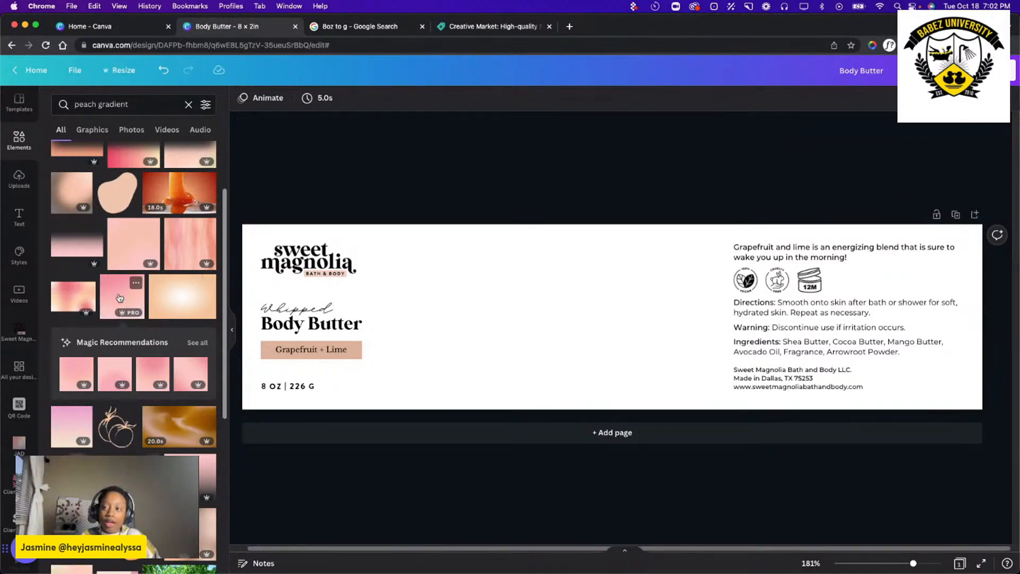
{"action": "left_click_drag", "start_coordinate": [120, 298], "coordinate": [469, 265]}
{"action": "left_click_drag", "start_coordinate": [514, 332], "coordinate": [309, 311]}
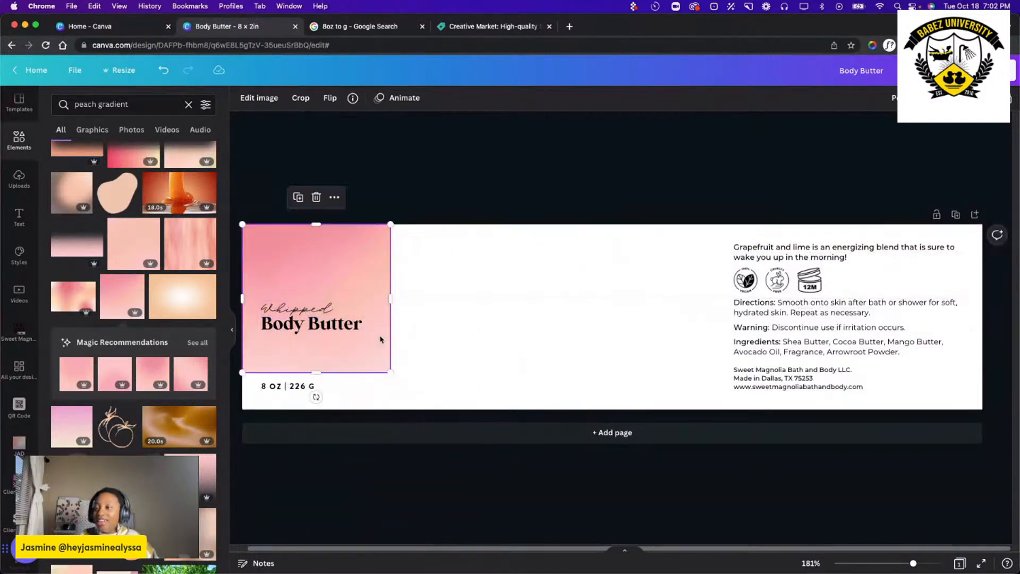
{"action": "left_click_drag", "start_coordinate": [388, 370], "coordinate": [958, 446]}
{"action": "key", "text": "Delete"}
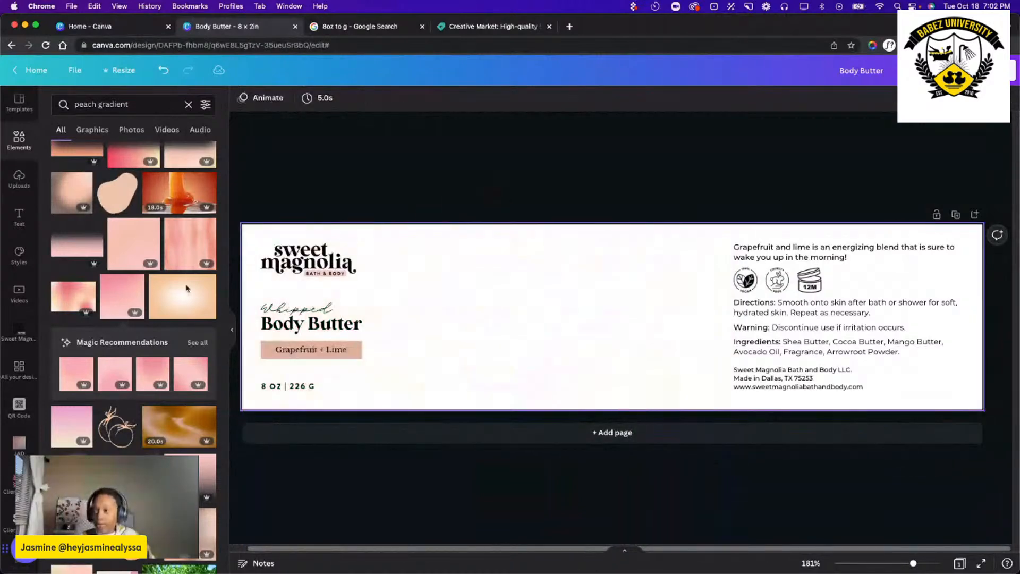
Try the pink-to-peach gradient as the background of the entire label, and undo it.
{"action": "left_click_drag", "start_coordinate": [132, 289], "coordinate": [133, 291]}
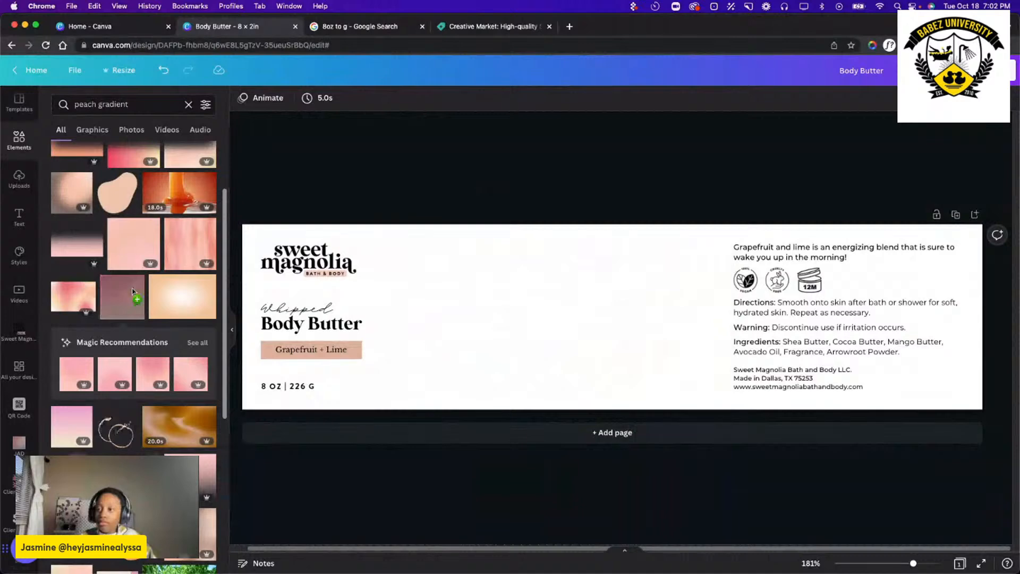
{"action": "left_click_drag", "start_coordinate": [133, 291], "coordinate": [255, 241]}
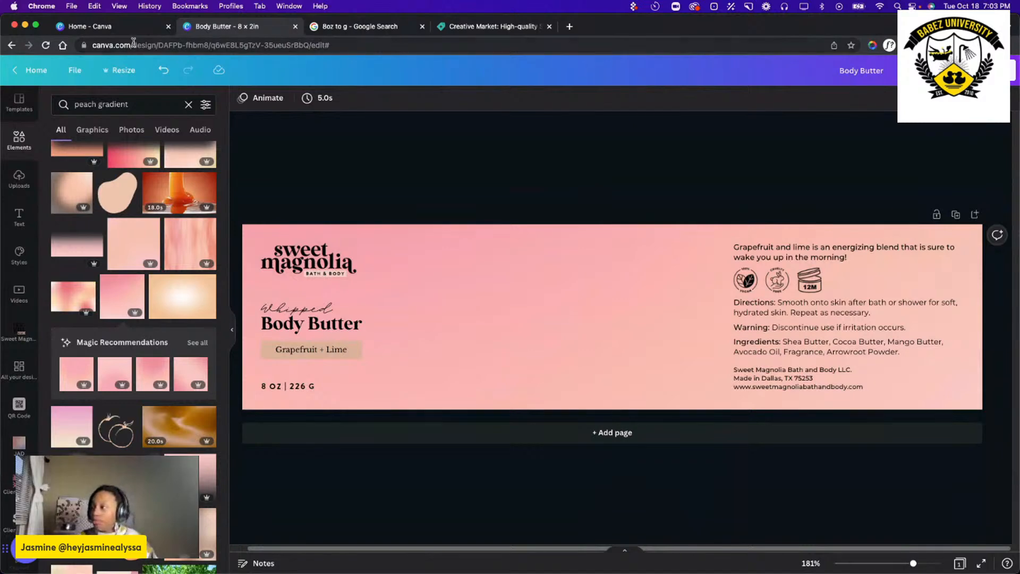
{"action": "left_click", "coordinate": [163, 70]}
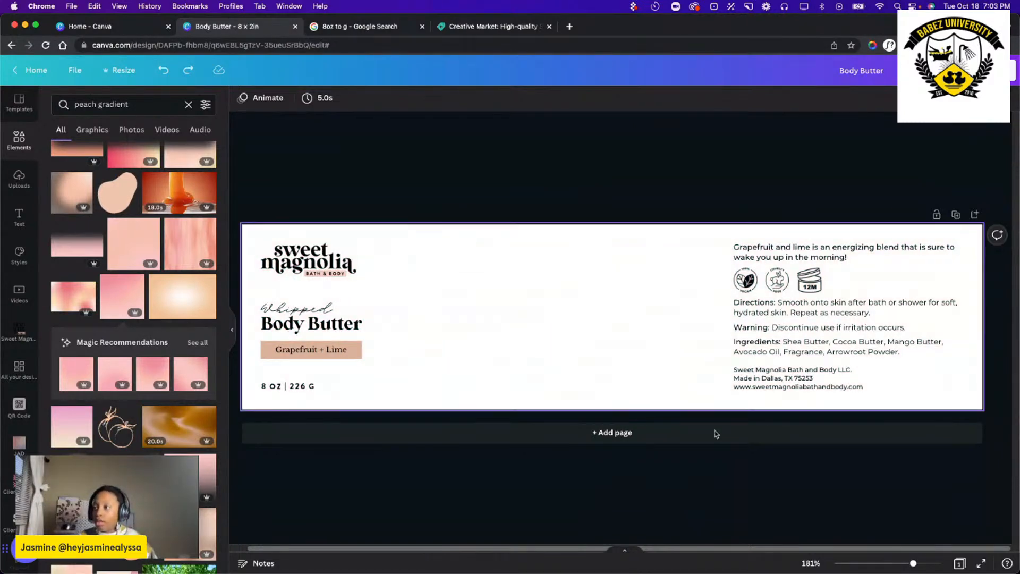
{"action": "left_click", "coordinate": [542, 346]}
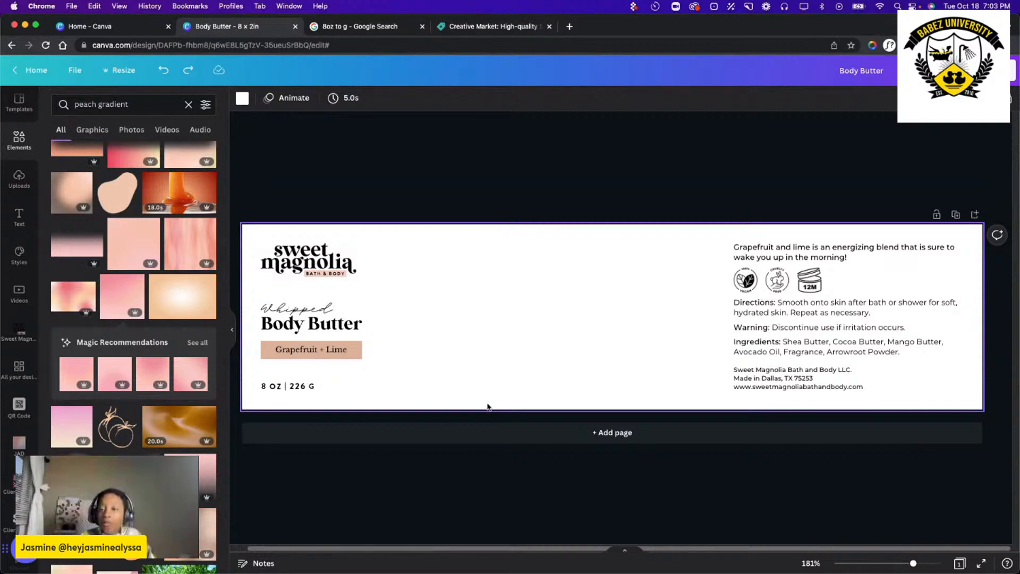
Replace the peach gradient search in the elements library with a search for grapefruit.
{"action": "scroll", "coordinate": [93, 232], "scroll_direction": "up", "scroll_amount": 3}
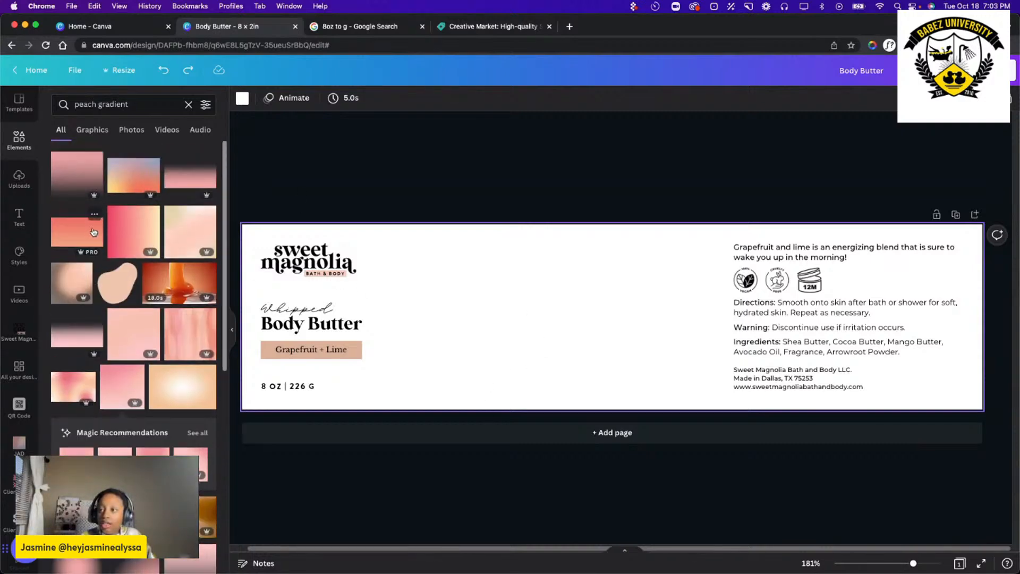
{"action": "left_click", "coordinate": [14, 146]}
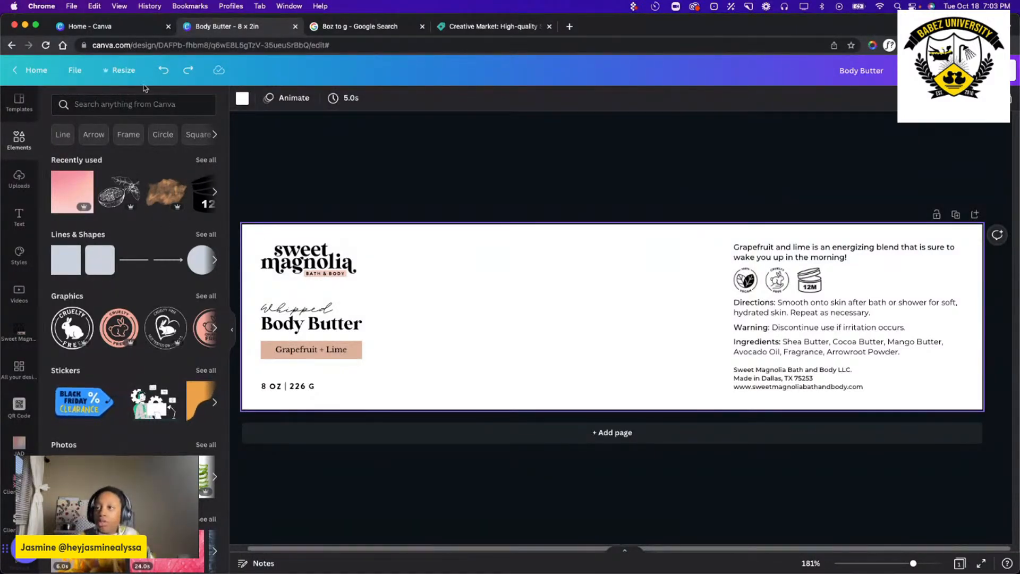
{"action": "left_click", "coordinate": [132, 105]}
{"action": "left_click", "coordinate": [133, 106]}
{"action": "left_click", "coordinate": [126, 102]}
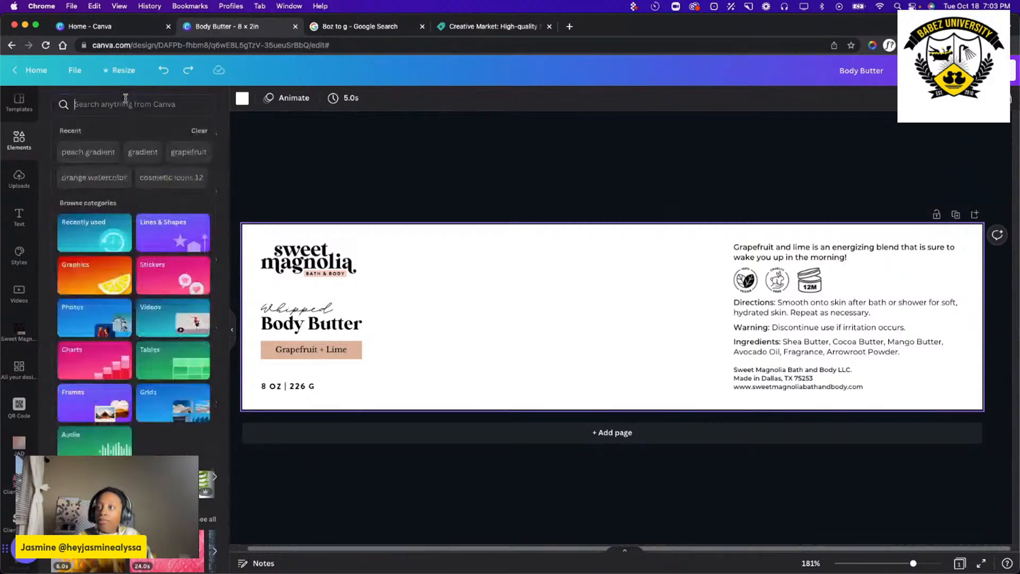
{"action": "left_click", "coordinate": [126, 104]}
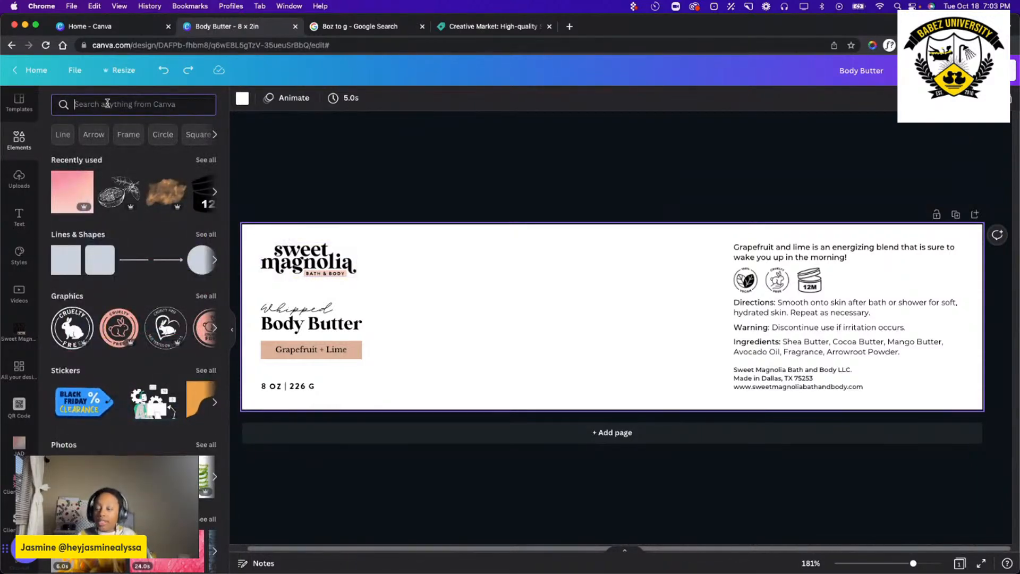
{"action": "type", "text": "gr"}
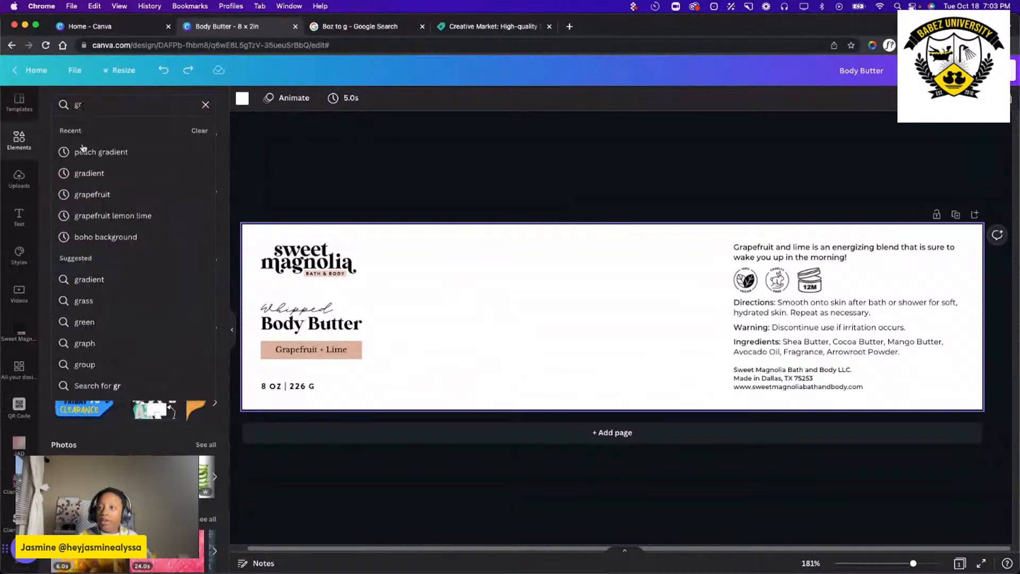
{"action": "left_click", "coordinate": [96, 194]}
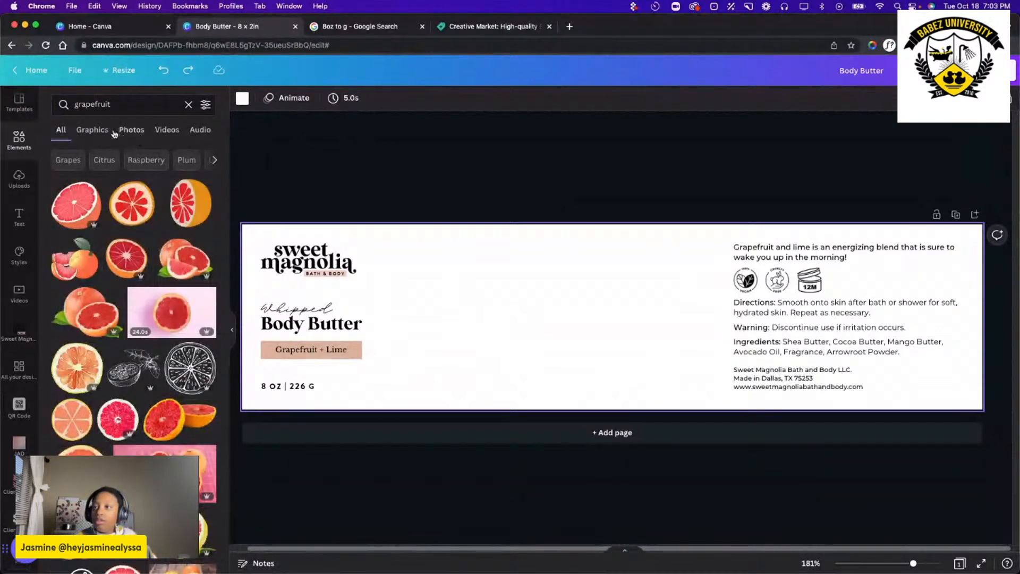
Add the photo of sliced grapefruits and oranges to the label and move it over the lower edge of the middle area.
{"action": "left_click", "coordinate": [131, 130]}
{"action": "scroll", "coordinate": [142, 267], "scroll_direction": "down", "scroll_amount": 2}
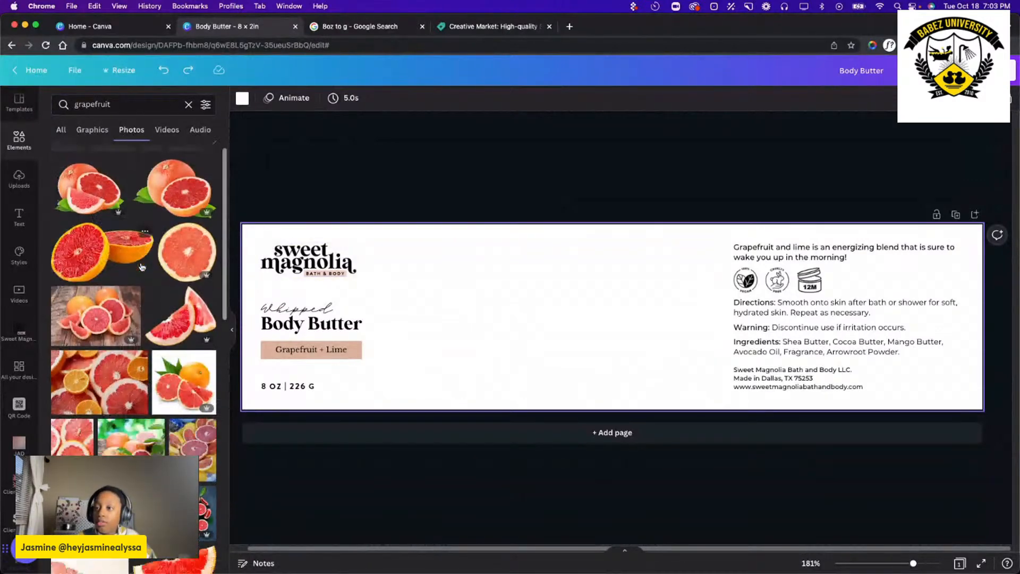
{"action": "scroll", "coordinate": [142, 267], "scroll_direction": "down", "scroll_amount": 4}
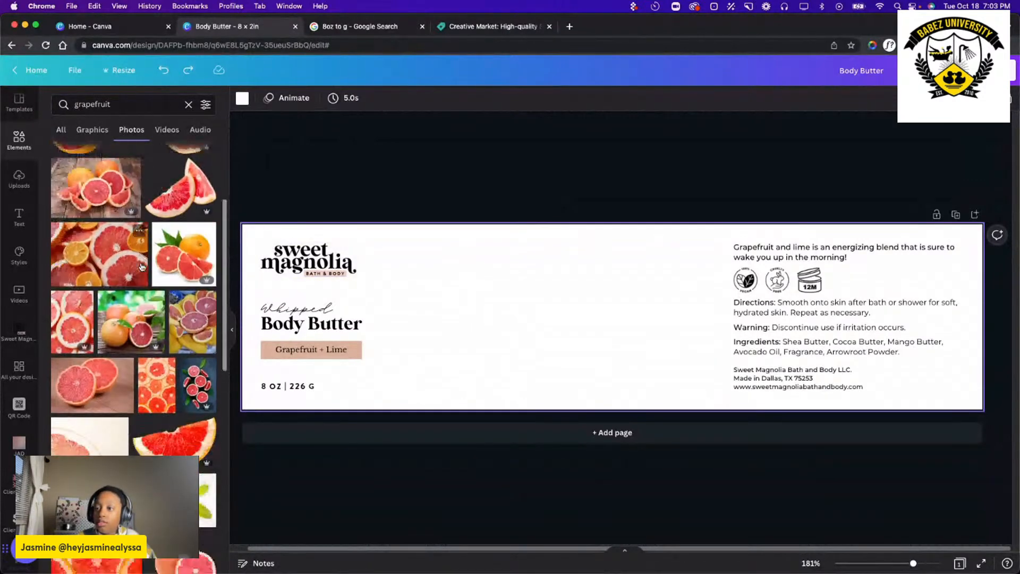
{"action": "left_click", "coordinate": [79, 240]}
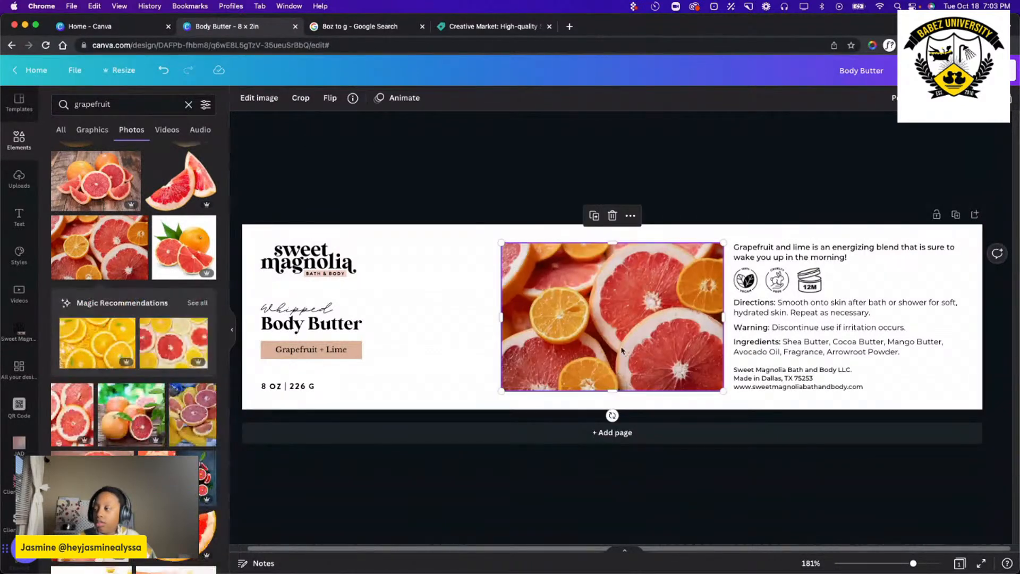
{"action": "left_click_drag", "start_coordinate": [637, 359], "coordinate": [608, 398]}
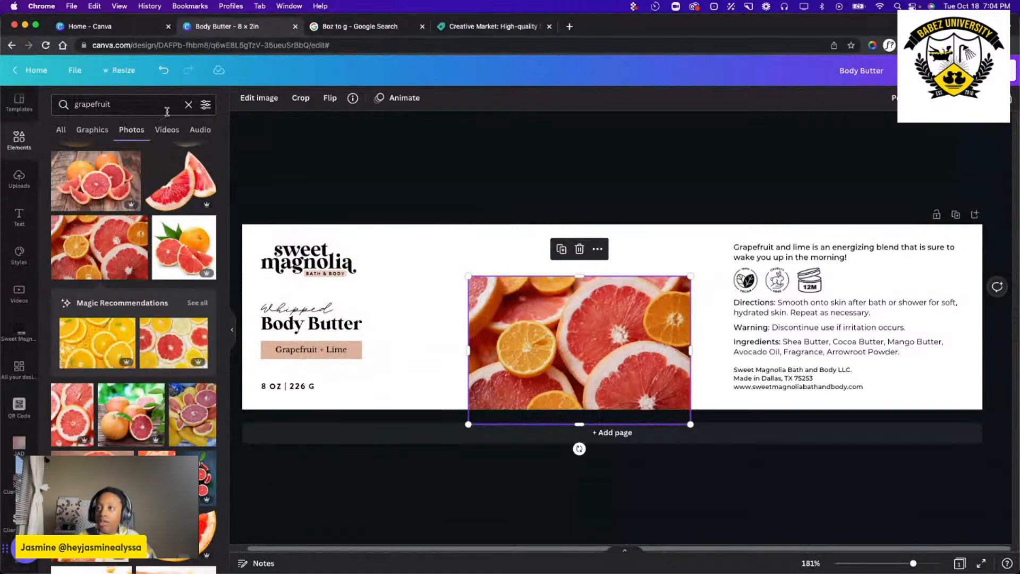
Find a frame with the search term square, insert the plain square one, and place it in the label's top-left corner.
{"action": "left_click", "coordinate": [188, 105]}
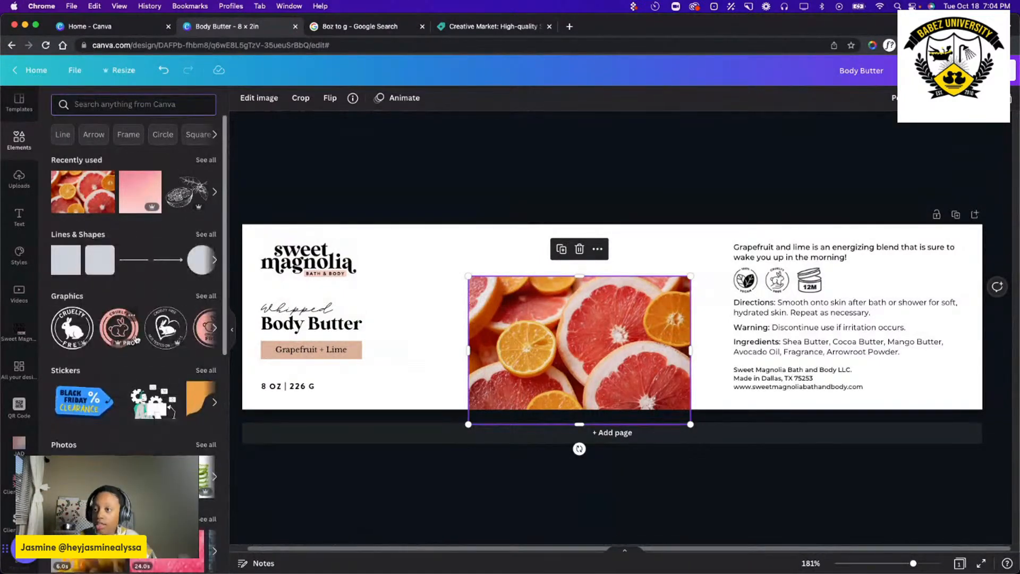
{"action": "scroll", "coordinate": [137, 340], "scroll_direction": "down", "scroll_amount": 4}
{"action": "scroll", "coordinate": [136, 341], "scroll_direction": "down", "scroll_amount": 5}
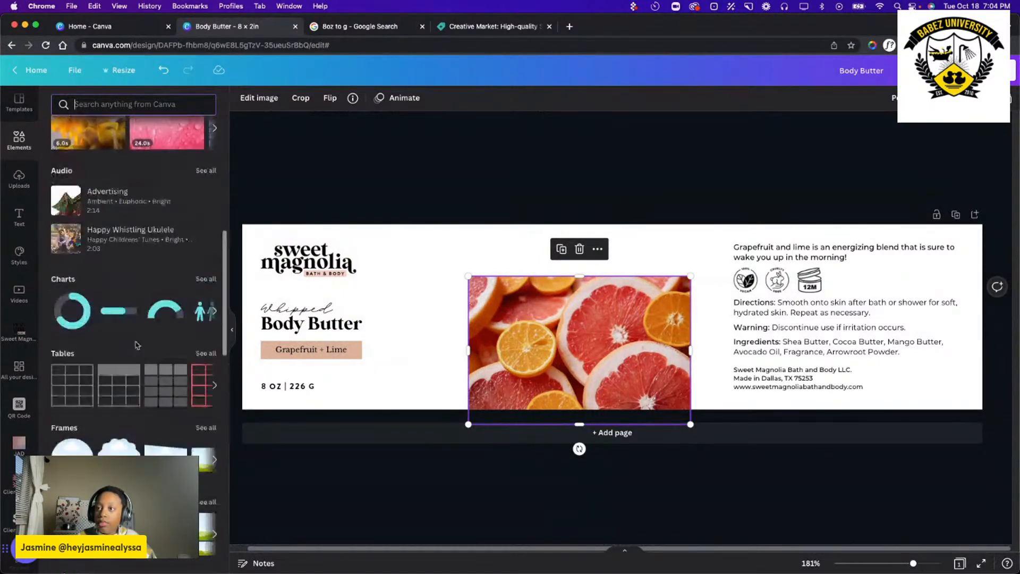
{"action": "scroll", "coordinate": [118, 371], "scroll_direction": "down", "scroll_amount": 3}
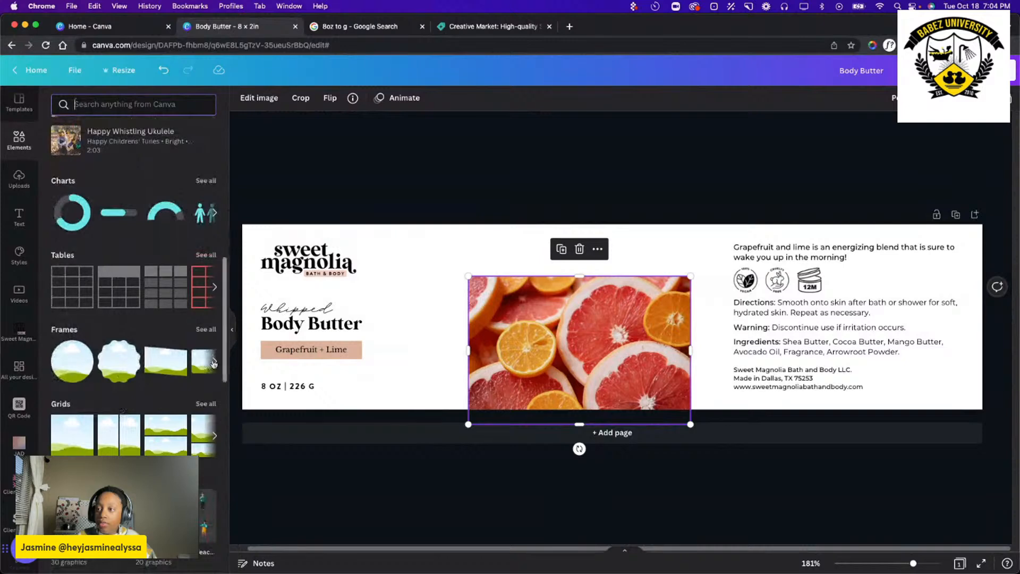
{"action": "left_click", "coordinate": [203, 330]}
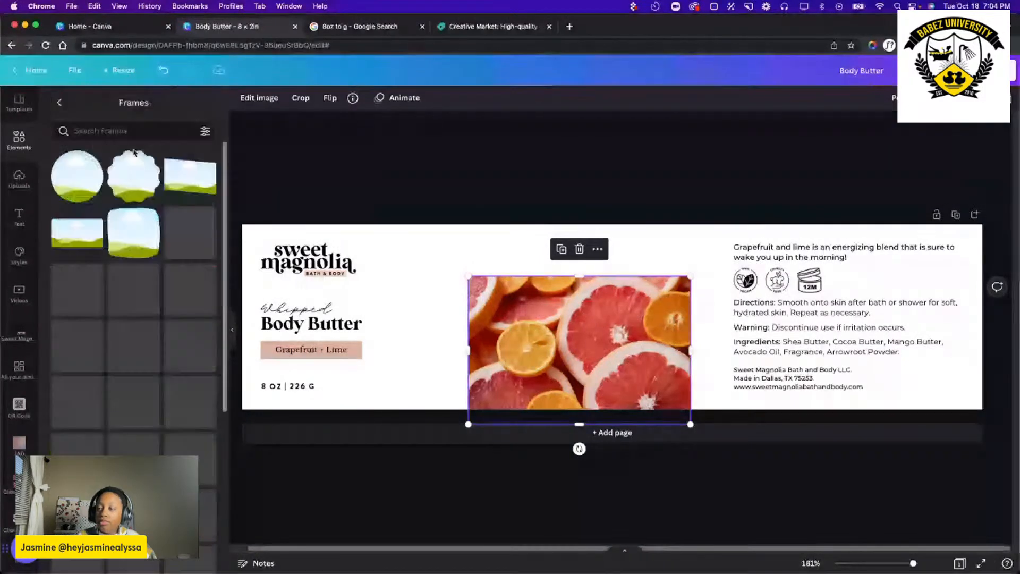
{"action": "scroll", "coordinate": [178, 295], "scroll_direction": "down", "scroll_amount": 3}
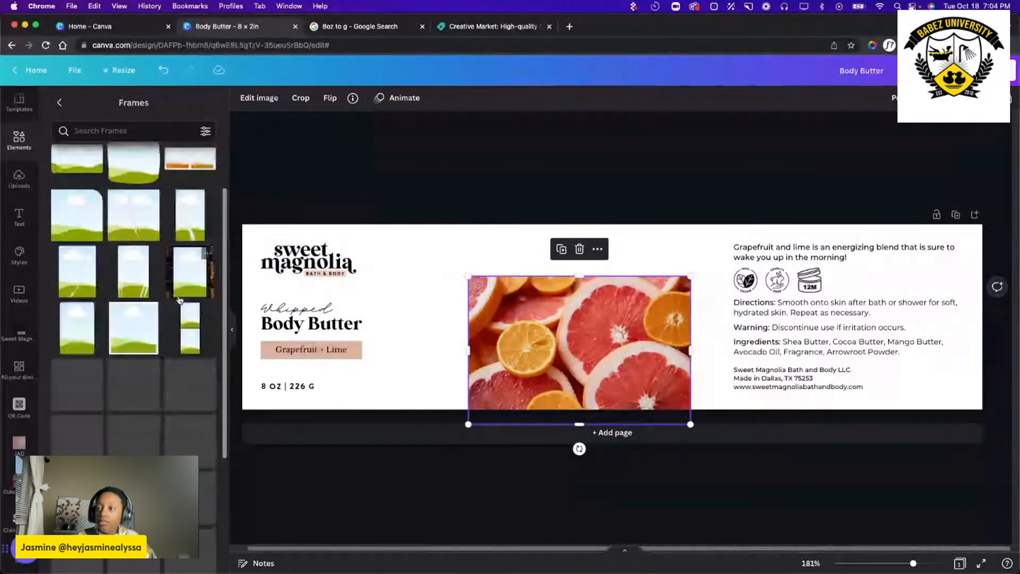
{"action": "left_click", "coordinate": [120, 132]}
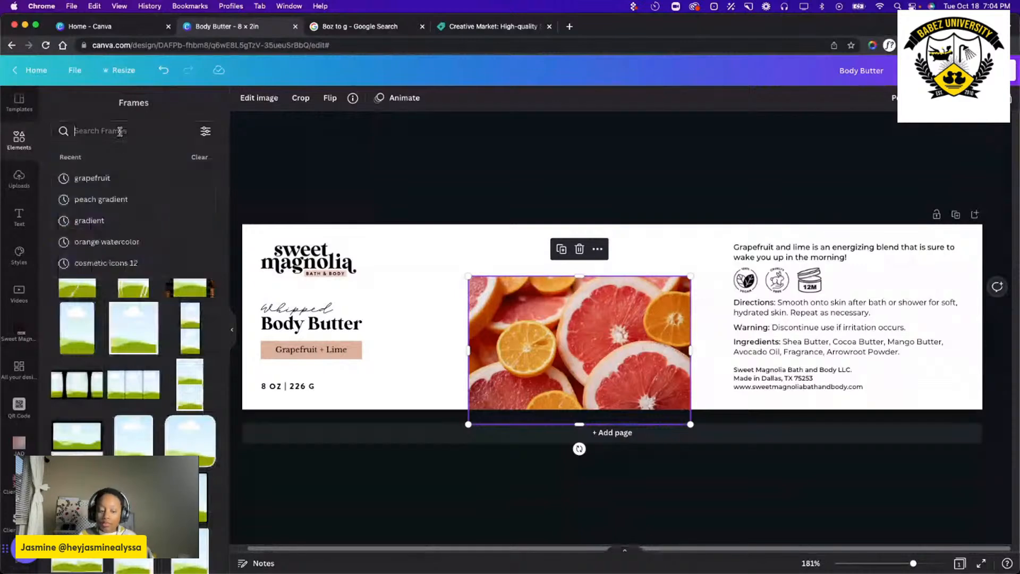
{"action": "type", "text": "square"}
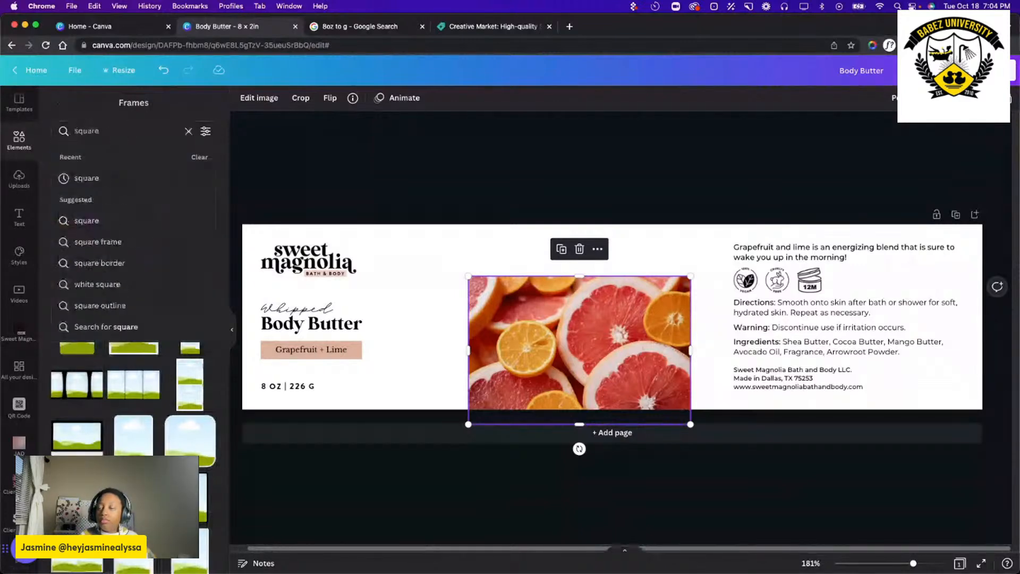
{"action": "left_click", "coordinate": [91, 178]}
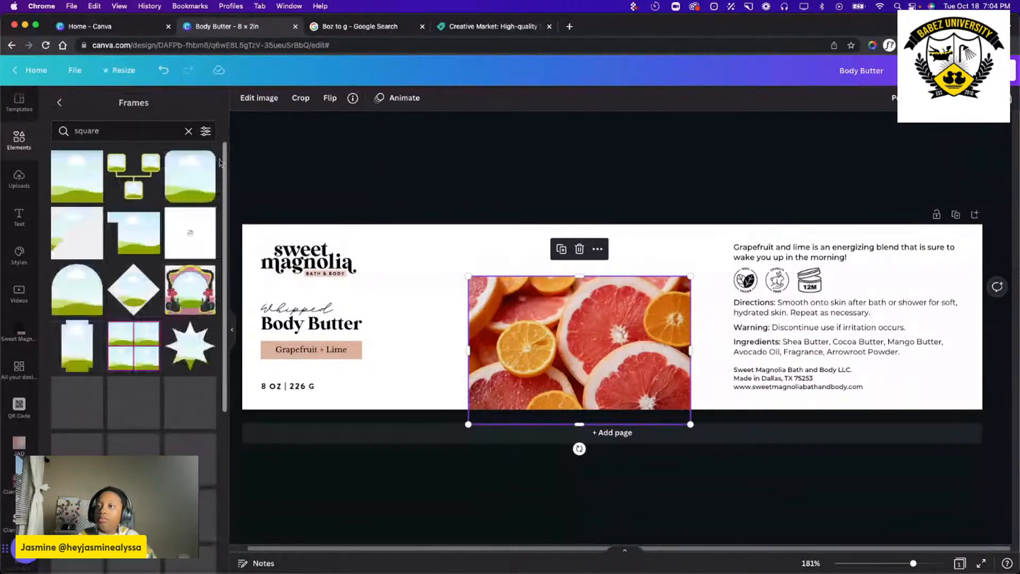
{"action": "left_click", "coordinate": [89, 190]}
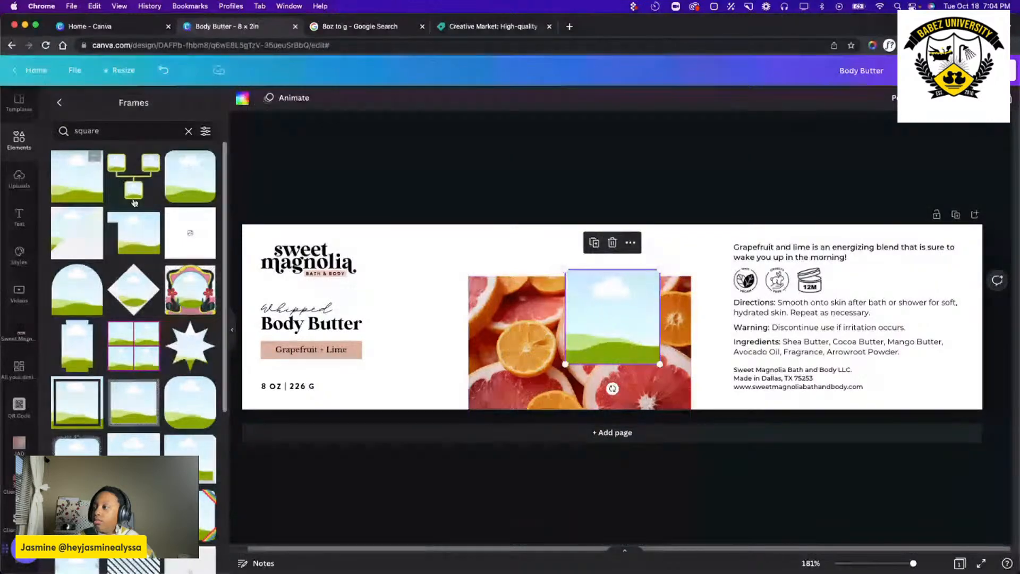
{"action": "left_click_drag", "start_coordinate": [653, 335], "coordinate": [296, 282]}
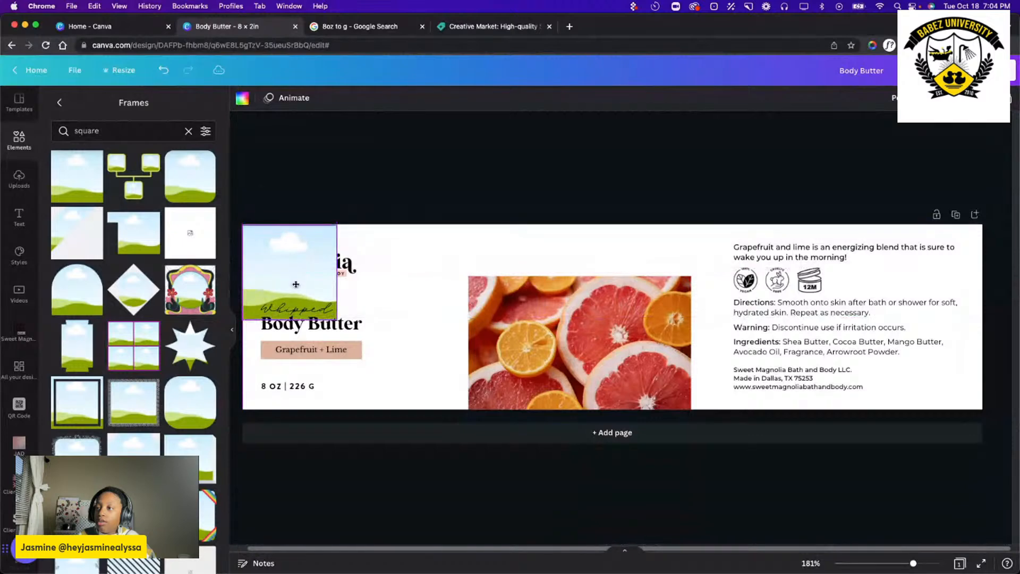
Move the product name, scent and weight texts beside the directions block, and delete the Sweet Magnolia logo.
{"action": "left_click", "coordinate": [400, 404]}
{"action": "left_click_drag", "start_coordinate": [400, 404], "coordinate": [692, 266]}
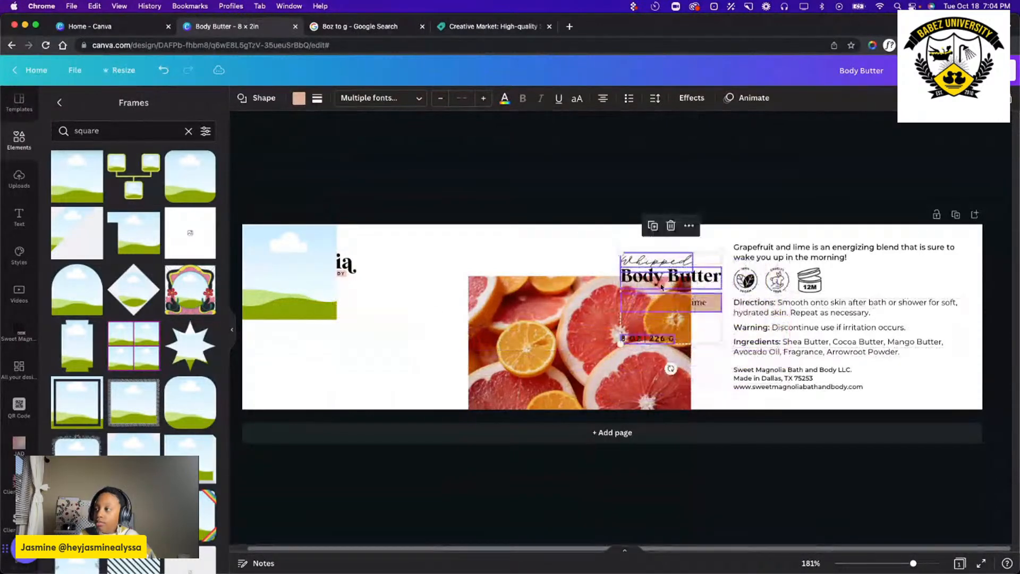
{"action": "left_click", "coordinate": [346, 265]}
{"action": "left_click_drag", "start_coordinate": [353, 267], "coordinate": [443, 268]}
{"action": "key", "text": "Delete"}
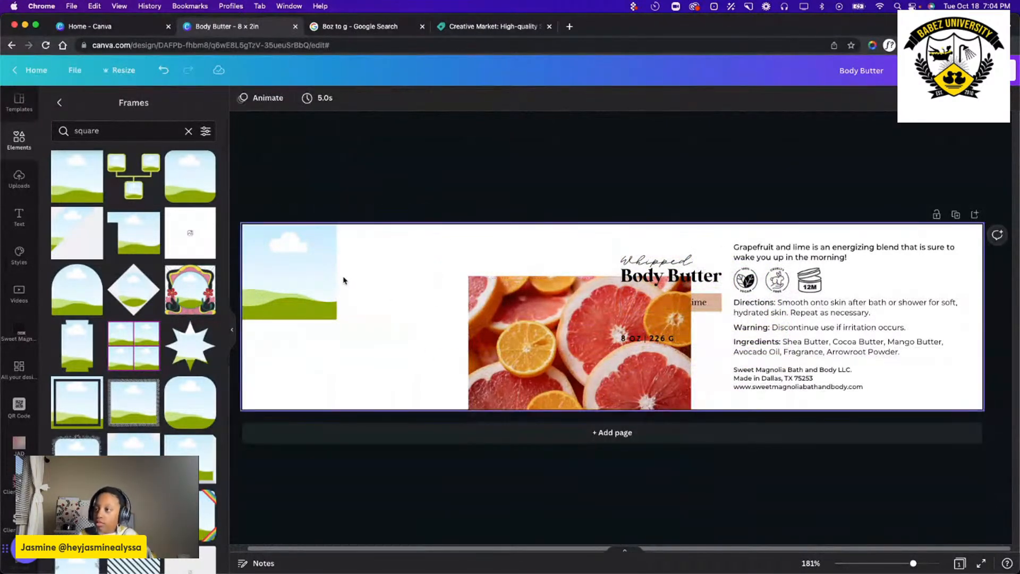
Try enlarging the square frame in the label's corner, and delete it.
{"action": "left_click", "coordinate": [318, 284]}
{"action": "left_click_drag", "start_coordinate": [336, 320], "coordinate": [378, 360]}
{"action": "key", "text": "Delete"}
Move the citrus photo to the label's top-left corner and crop its right and upper edges.
{"action": "left_click_drag", "start_coordinate": [476, 357], "coordinate": [260, 270]}
{"action": "left_click_drag", "start_coordinate": [465, 258], "coordinate": [430, 258]}
{"action": "left_click_drag", "start_coordinate": [339, 182], "coordinate": [339, 223]}
{"action": "left_click", "coordinate": [458, 315]}
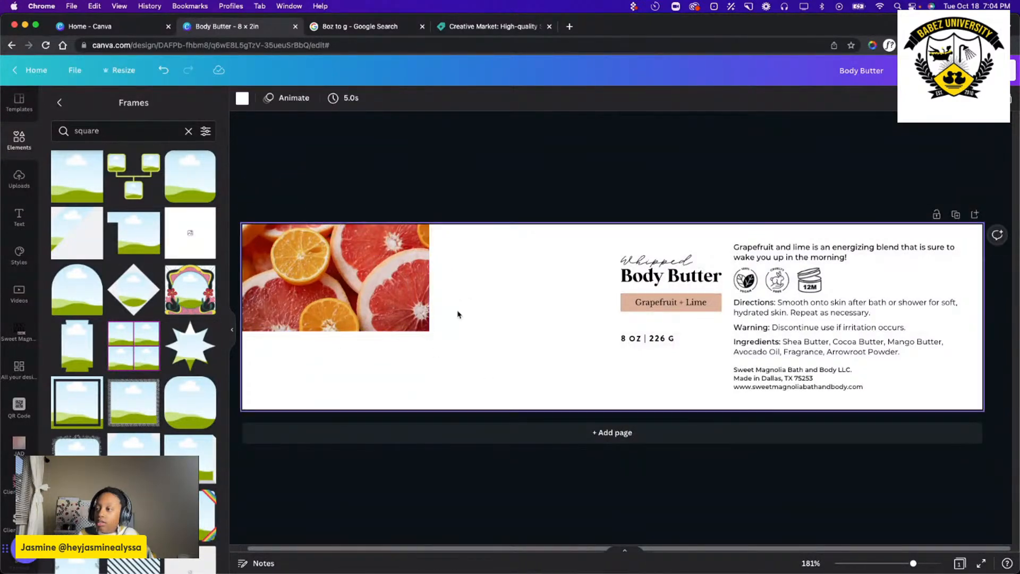
Extend the citrus photo's right edge slightly and crop its lower edge to half the label's height.
{"action": "left_click", "coordinate": [372, 280]}
{"action": "mouse_move", "coordinate": [430, 278]}
{"action": "left_mouse_down"}
{"action": "mouse_move", "coordinate": [500, 278]}
{"action": "mouse_move", "coordinate": [409, 273]}
{"action": "mouse_move", "coordinate": [449, 273]}
{"action": "left_mouse_up"}
{"action": "left_click_drag", "start_coordinate": [344, 332], "coordinate": [347, 317]}
{"action": "left_click", "coordinate": [509, 349]}
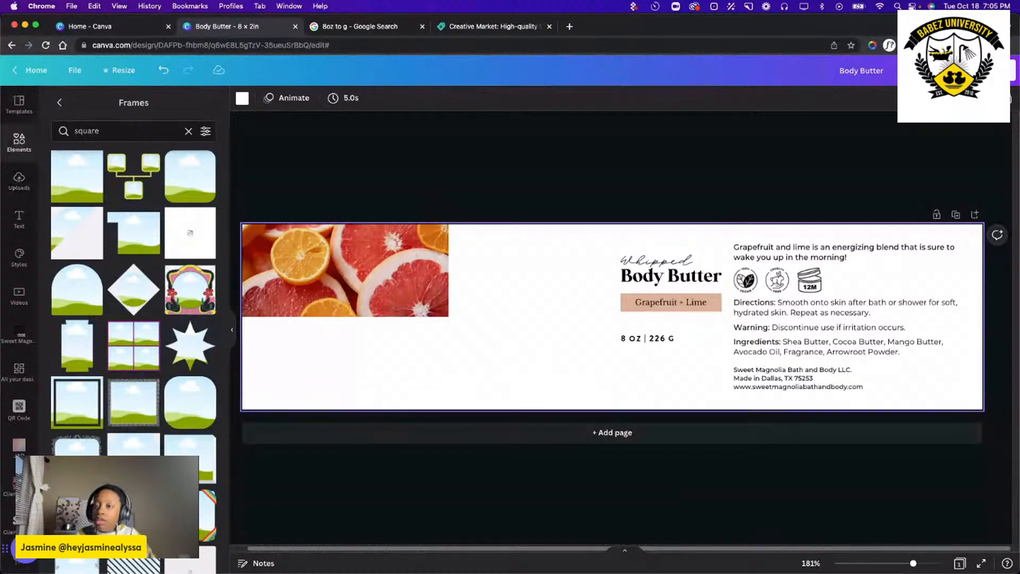
Add a square shape, and place and resize it as a wide peach rectangle centered on the citrus photo's lower edge.
{"action": "left_click", "coordinate": [19, 219]}
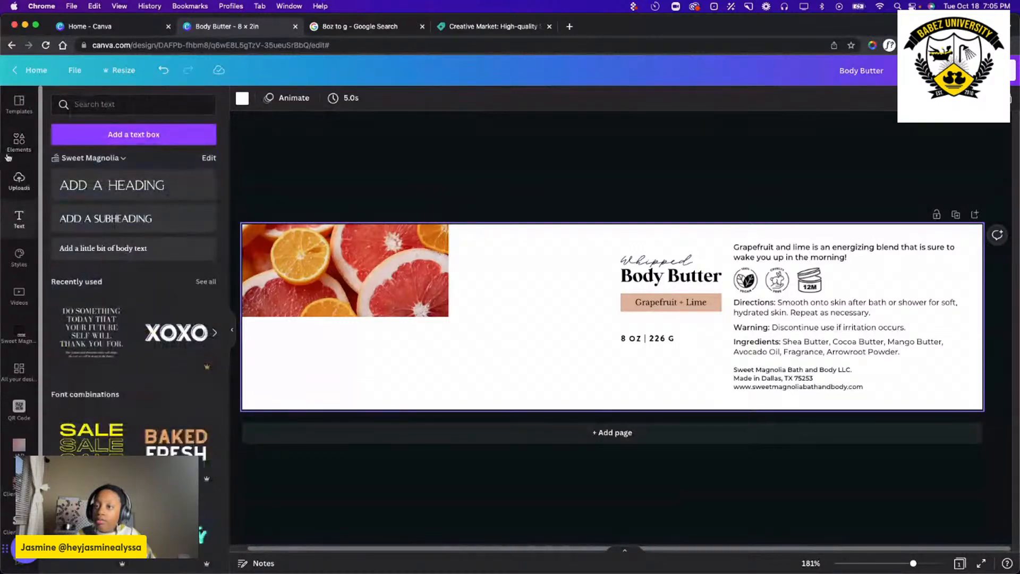
{"action": "left_click", "coordinate": [18, 143]}
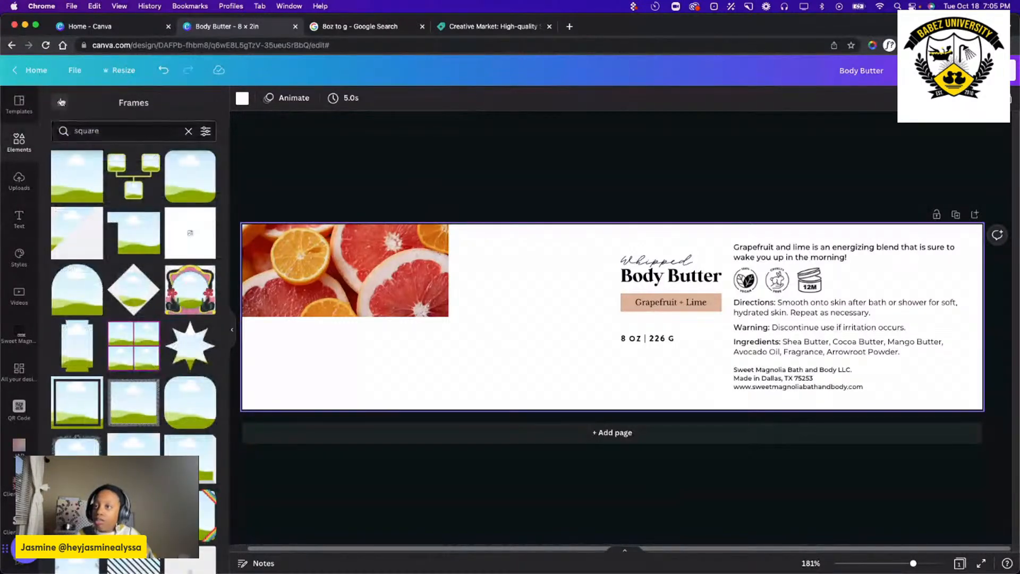
{"action": "left_click", "coordinate": [61, 102]}
{"action": "left_click", "coordinate": [63, 260]}
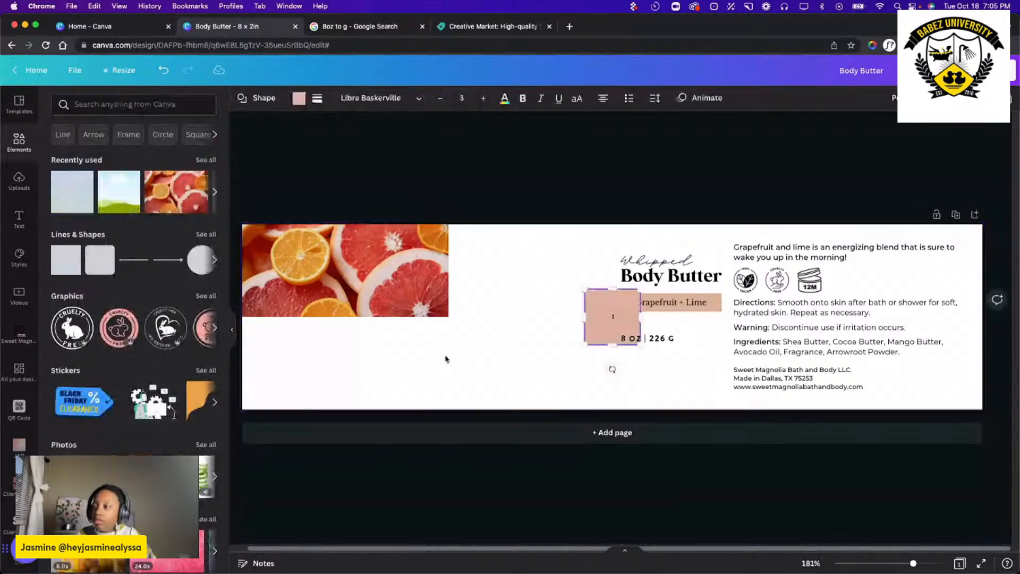
{"action": "left_click_drag", "start_coordinate": [634, 331], "coordinate": [415, 318]}
{"action": "mouse_move", "coordinate": [337, 345]}
{"action": "left_mouse_down"}
{"action": "mouse_move", "coordinate": [337, 319]}
{"action": "mouse_move", "coordinate": [337, 328]}
{"action": "mouse_move", "coordinate": [348, 322]}
{"action": "mouse_move", "coordinate": [346, 338]}
{"action": "left_mouse_up"}
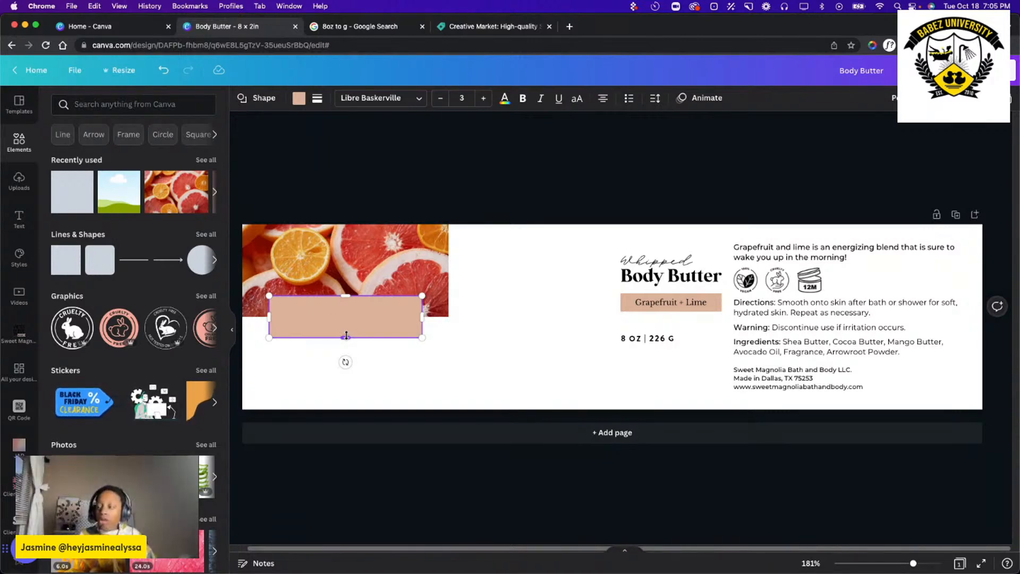
{"action": "left_click", "coordinate": [494, 393]}
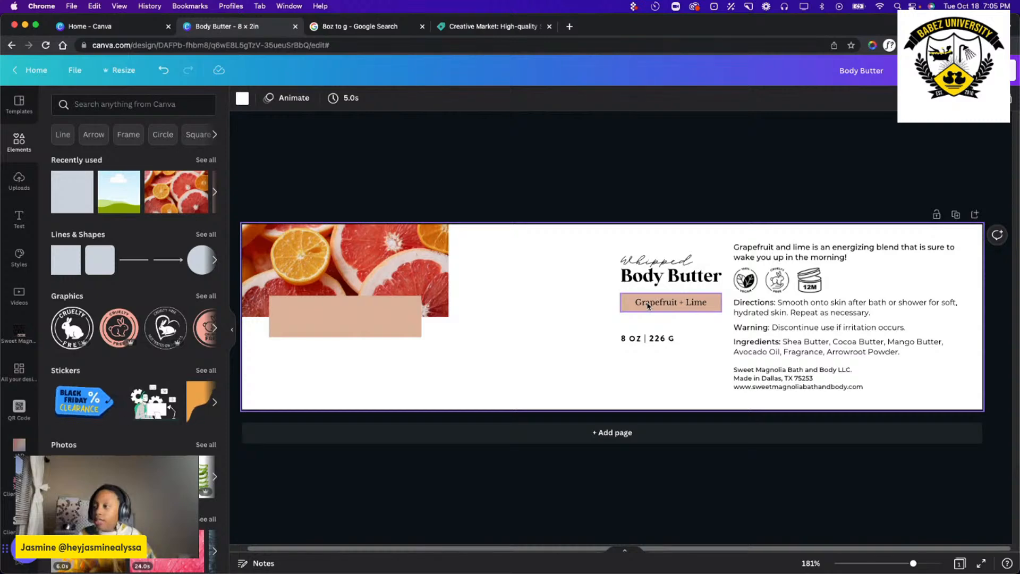
Move the old scent label away from the product name, and enter "Grapefruit + Lime" in the new peach rectangle.
{"action": "left_click_drag", "start_coordinate": [648, 306], "coordinate": [548, 329]}
{"action": "left_click", "coordinate": [337, 326]}
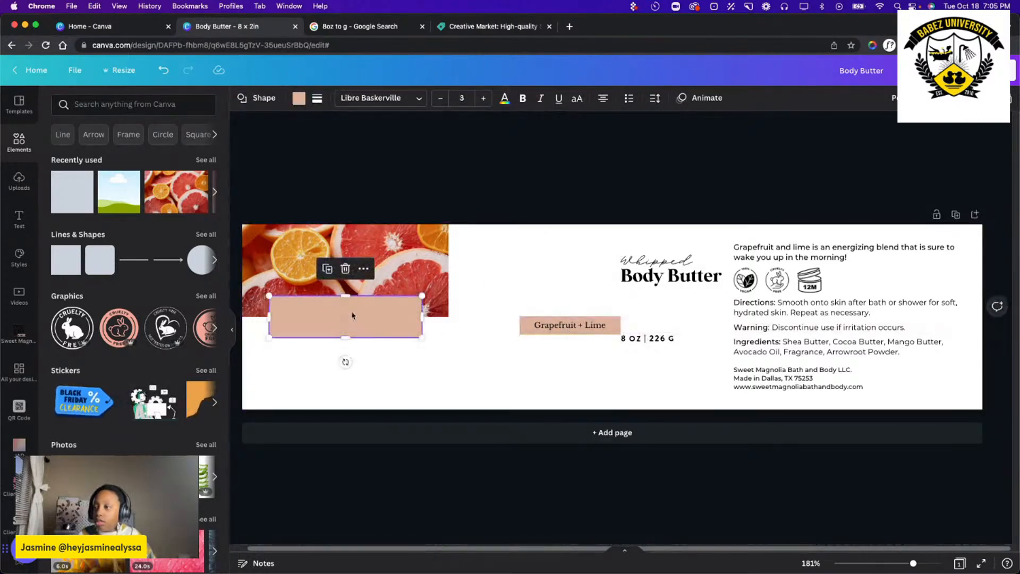
{"action": "left_click", "coordinate": [348, 316]}
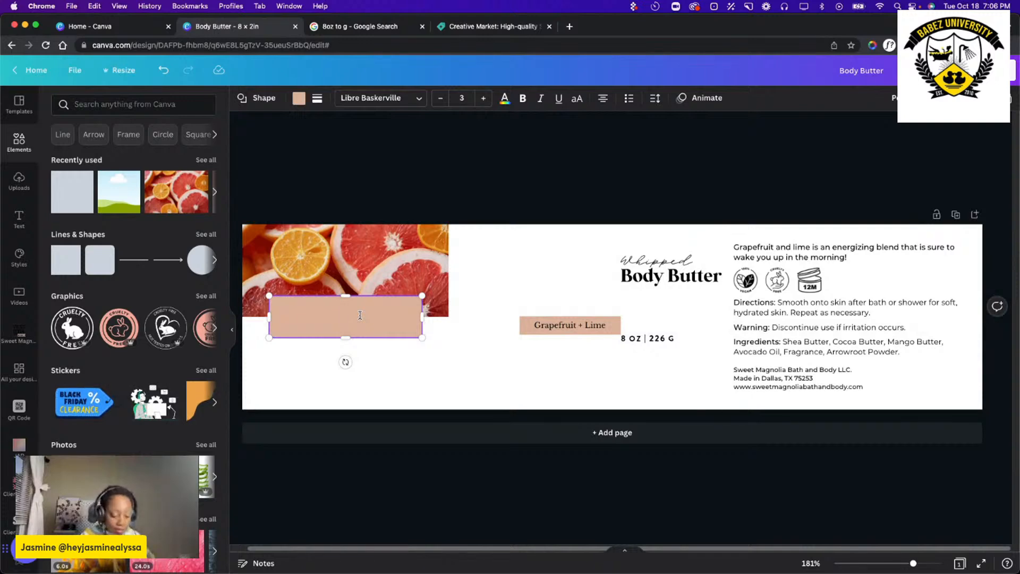
{"action": "type", "text": "Grapefr"}
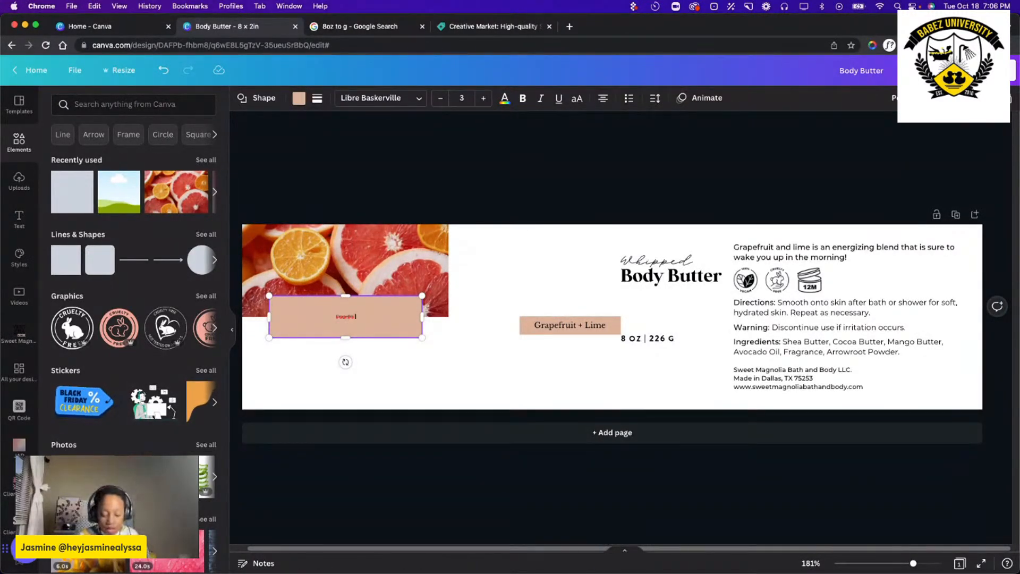
{"action": "type", "text": "uit + Lime"}
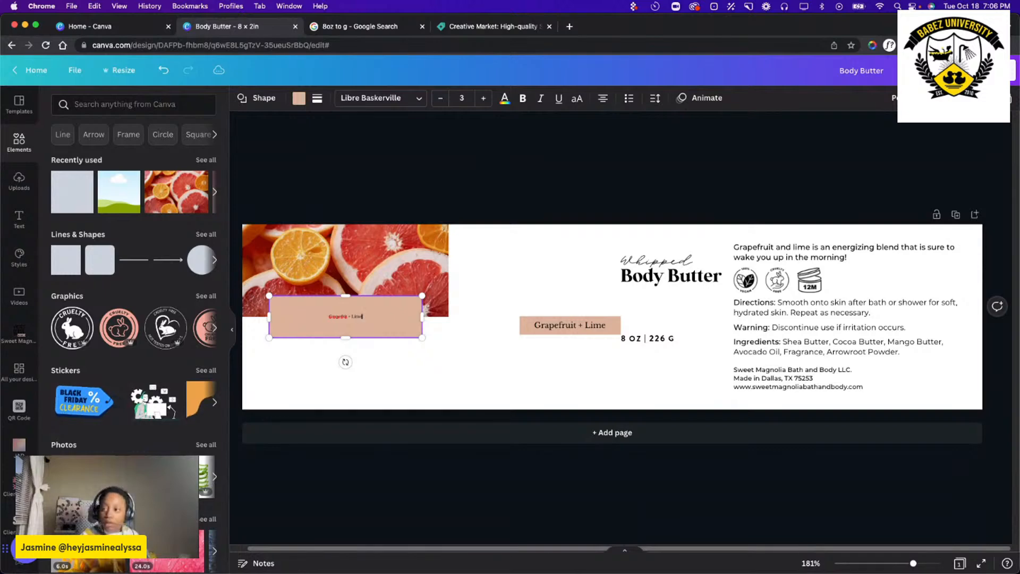
{"action": "right_click", "coordinate": [338, 319]}
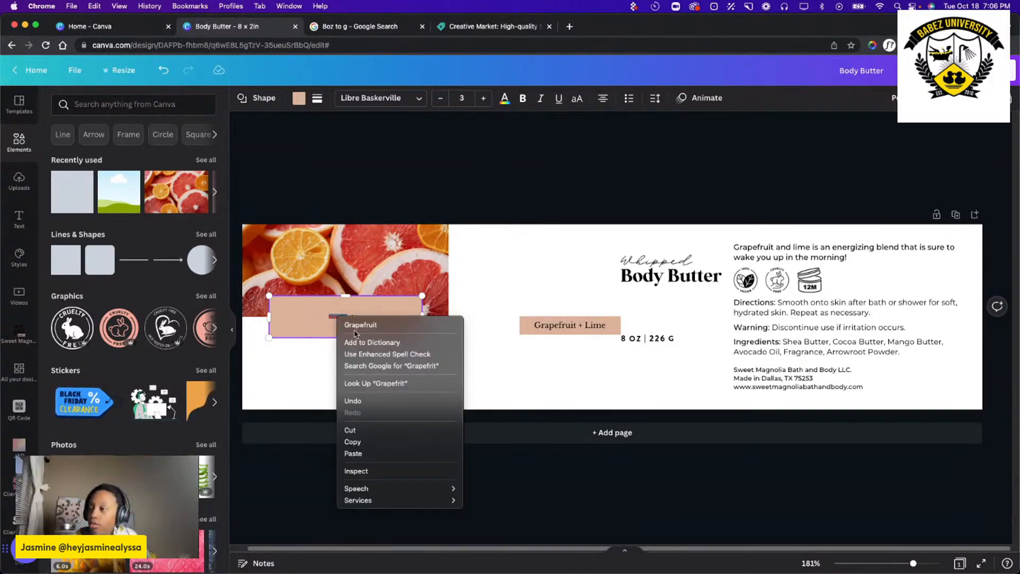
{"action": "left_click", "coordinate": [356, 327]}
Set the Grapefruit + Lime text in the new rectangle to font size 10.
{"action": "triple_click", "coordinate": [357, 314]}
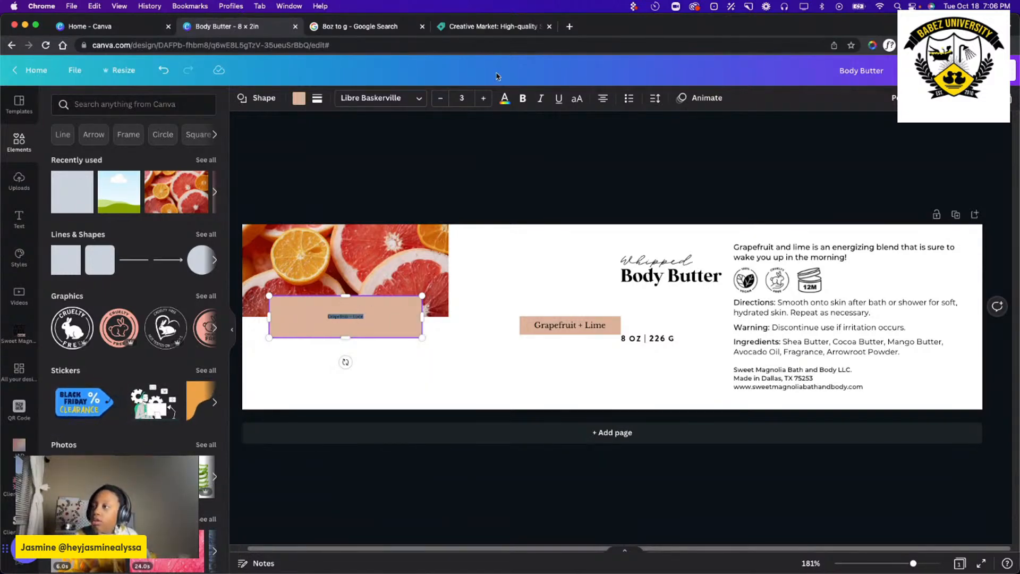
{"action": "left_click", "coordinate": [462, 98]}
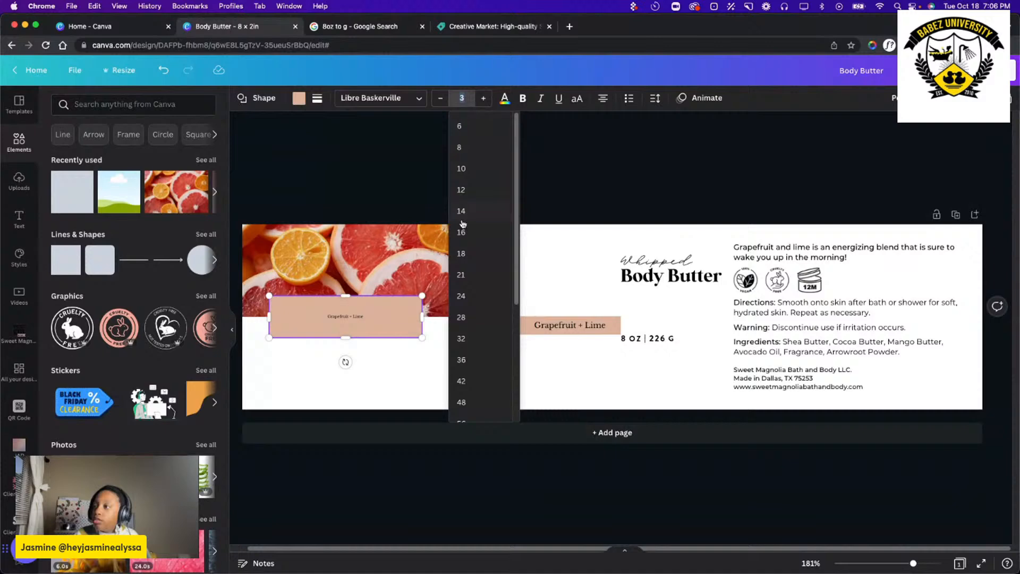
{"action": "left_click", "coordinate": [461, 254]}
{"action": "left_click", "coordinate": [462, 98]}
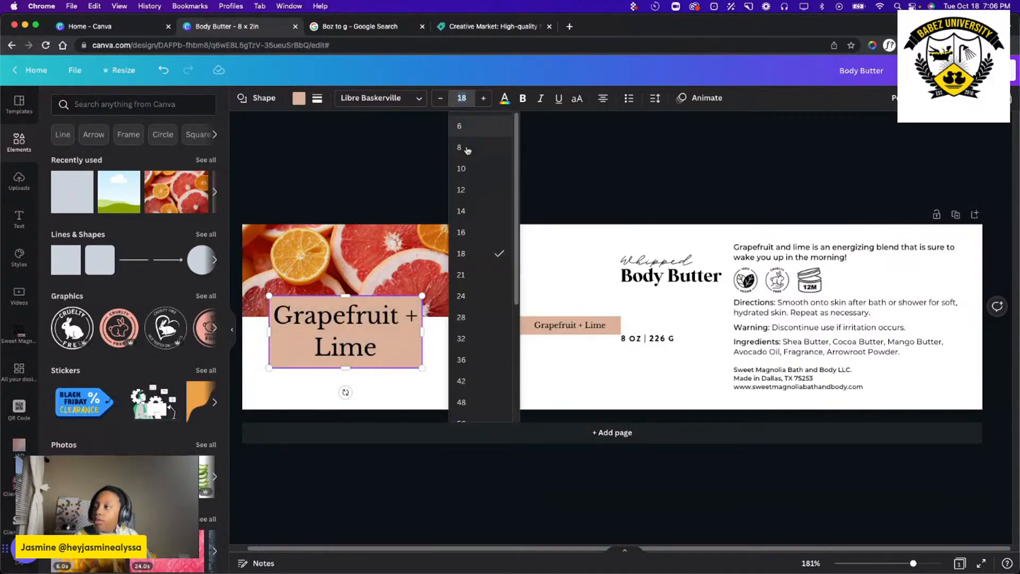
{"action": "left_click", "coordinate": [464, 190]}
{"action": "left_click", "coordinate": [462, 98]}
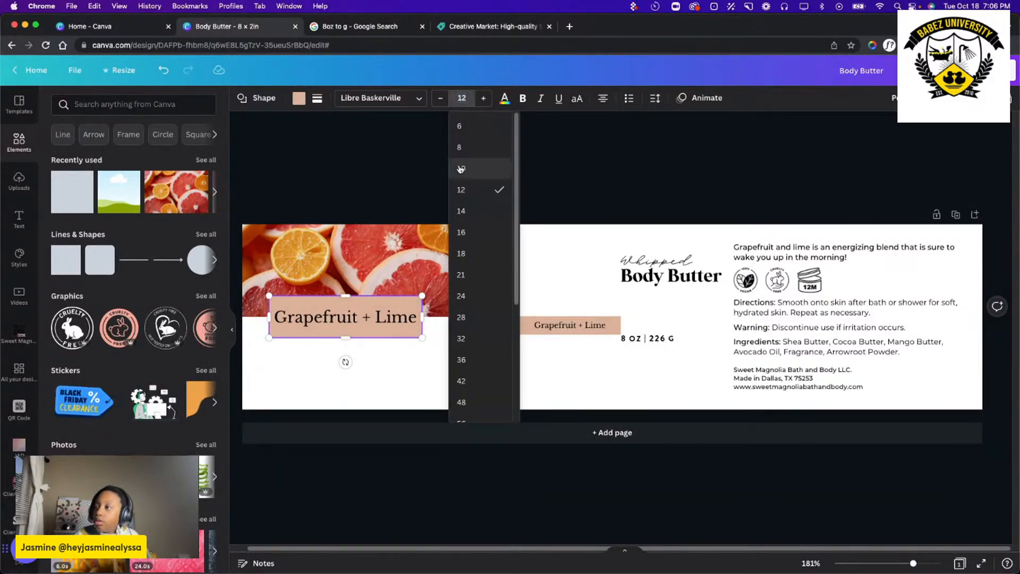
{"action": "left_click", "coordinate": [461, 169]}
{"action": "left_click", "coordinate": [460, 404]}
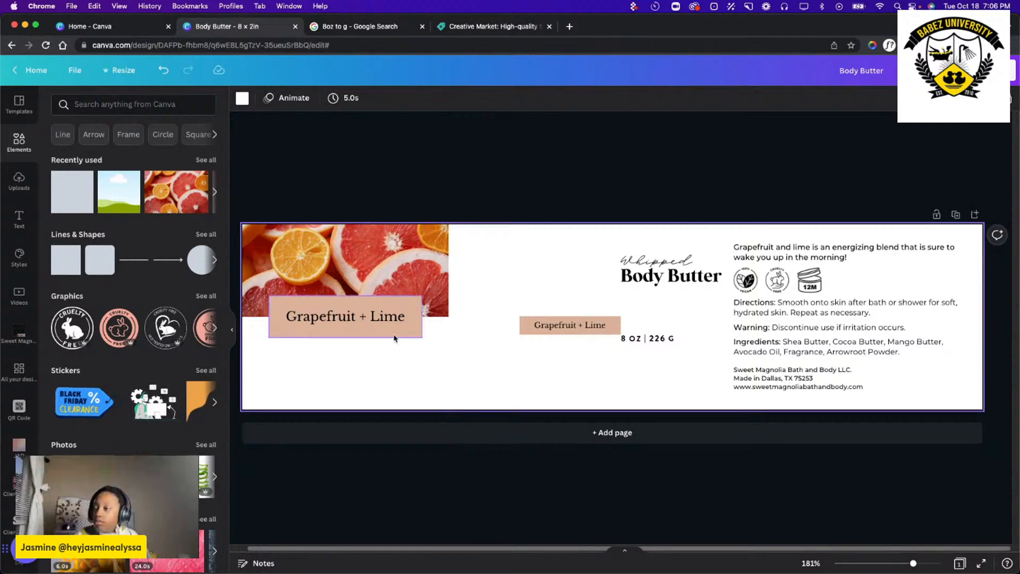
Recolor the Grapefruit + Lime banner on the citrus photo with the custom coral color #DB7E71.
{"action": "left_click", "coordinate": [340, 327]}
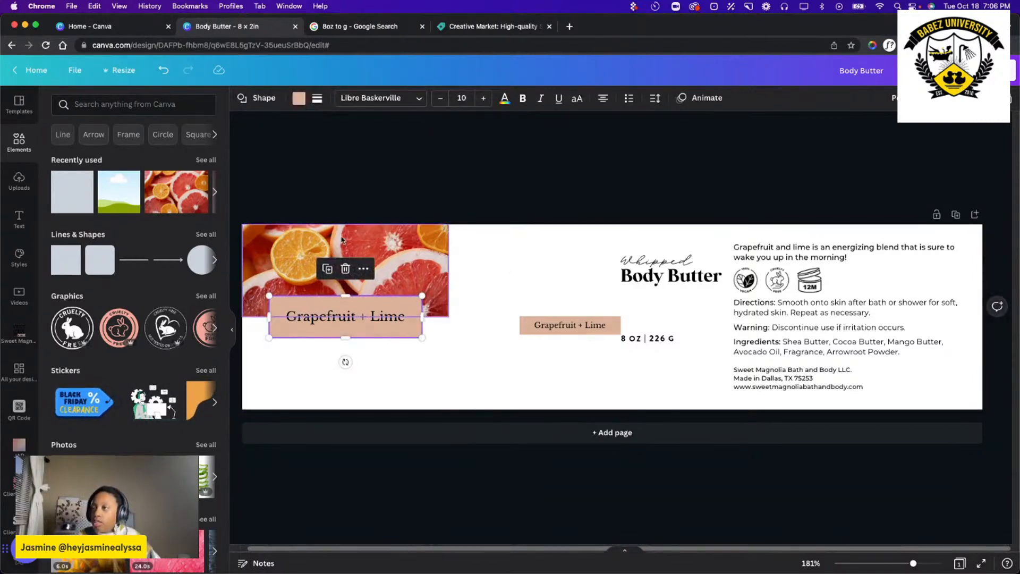
{"action": "left_click", "coordinate": [298, 101]}
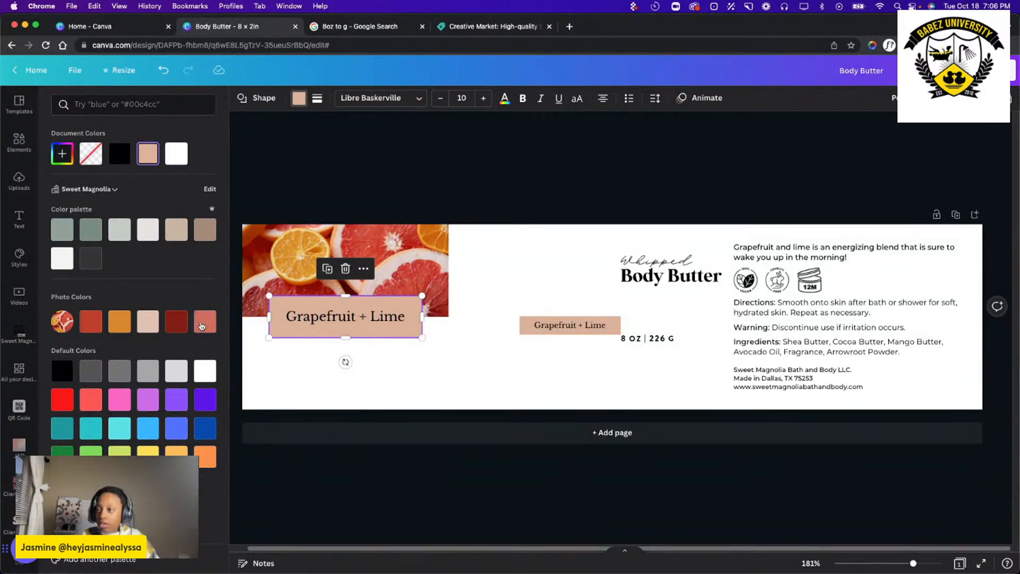
{"action": "left_click", "coordinate": [203, 324]}
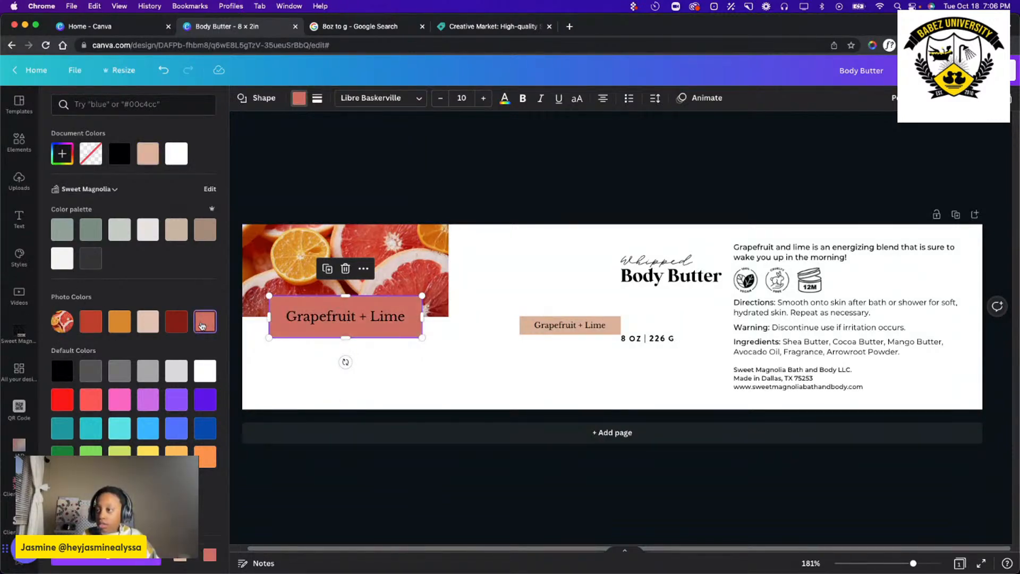
{"action": "left_click", "coordinate": [98, 329]}
{"action": "left_click", "coordinate": [295, 101]}
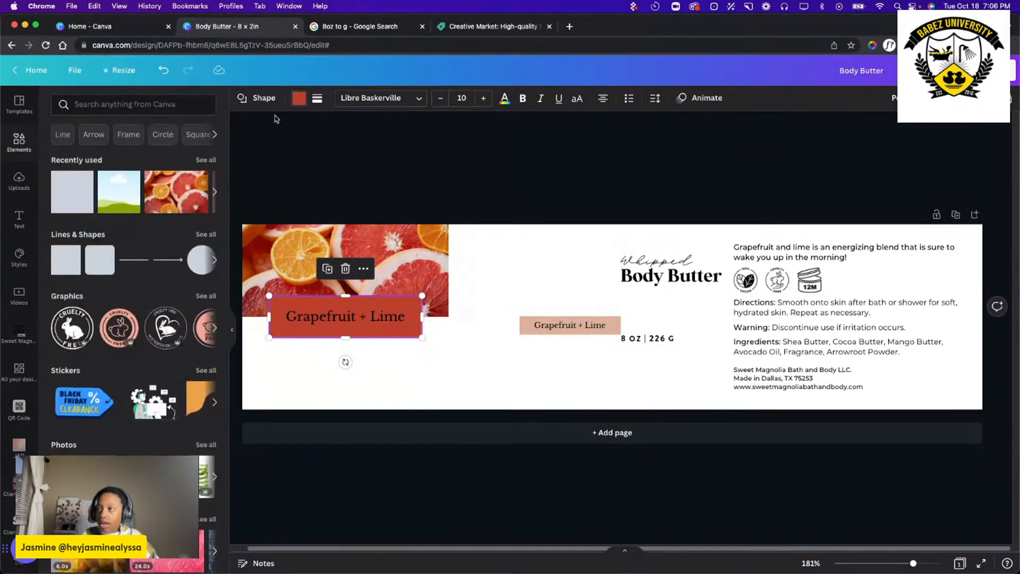
{"action": "left_click", "coordinate": [296, 101]}
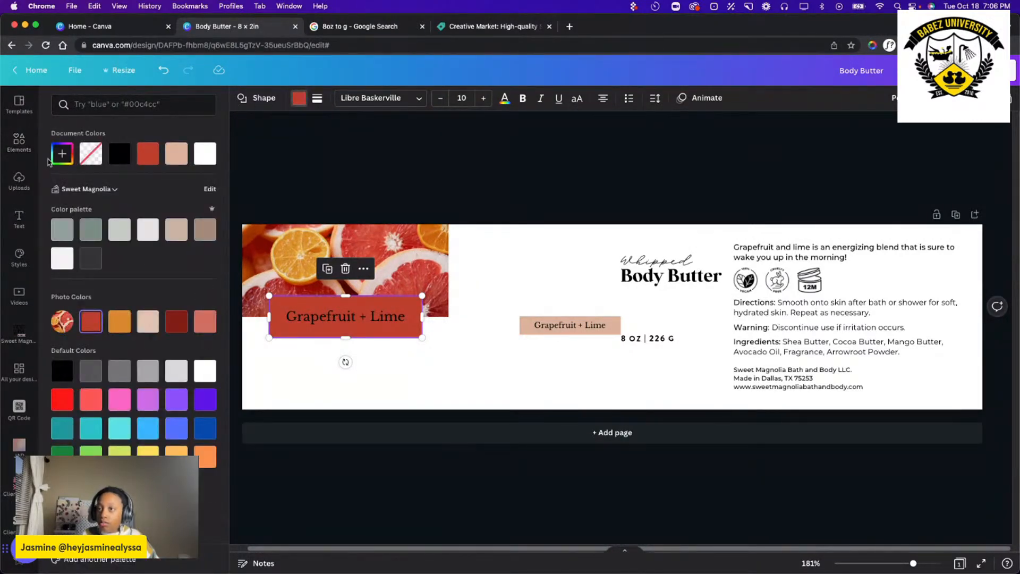
{"action": "left_click", "coordinate": [68, 157]}
{"action": "left_click_drag", "start_coordinate": [169, 195], "coordinate": [129, 186]}
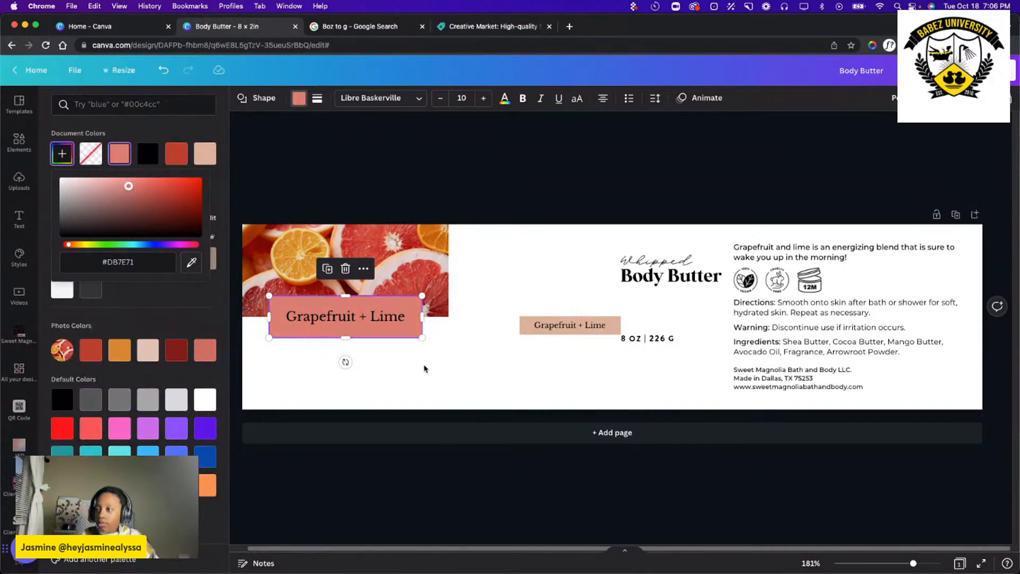
{"action": "left_click", "coordinate": [318, 99]}
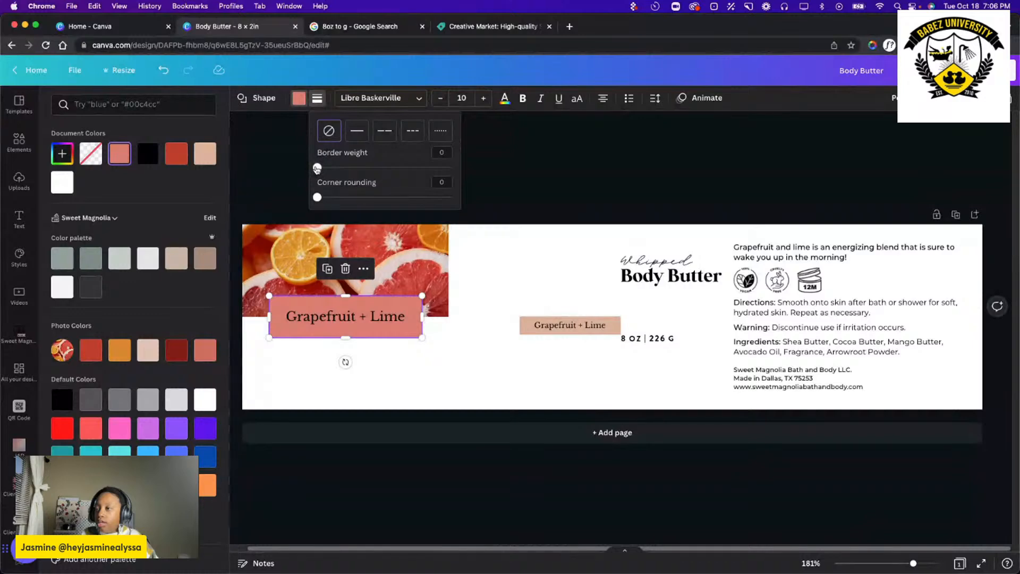
{"action": "left_click_drag", "start_coordinate": [318, 169], "coordinate": [311, 170]}
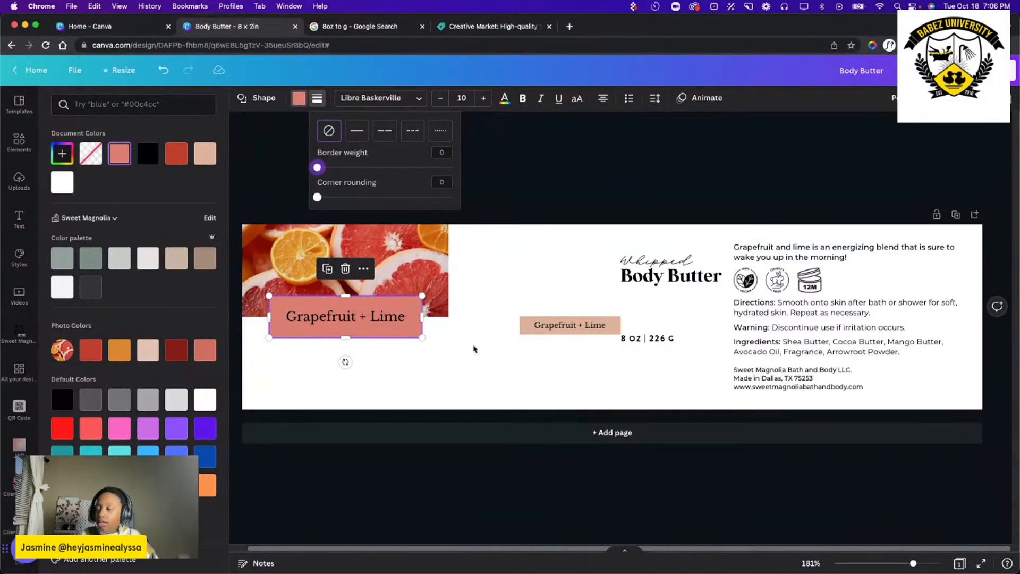
{"action": "left_click", "coordinate": [446, 351]}
{"action": "left_click", "coordinate": [481, 355]}
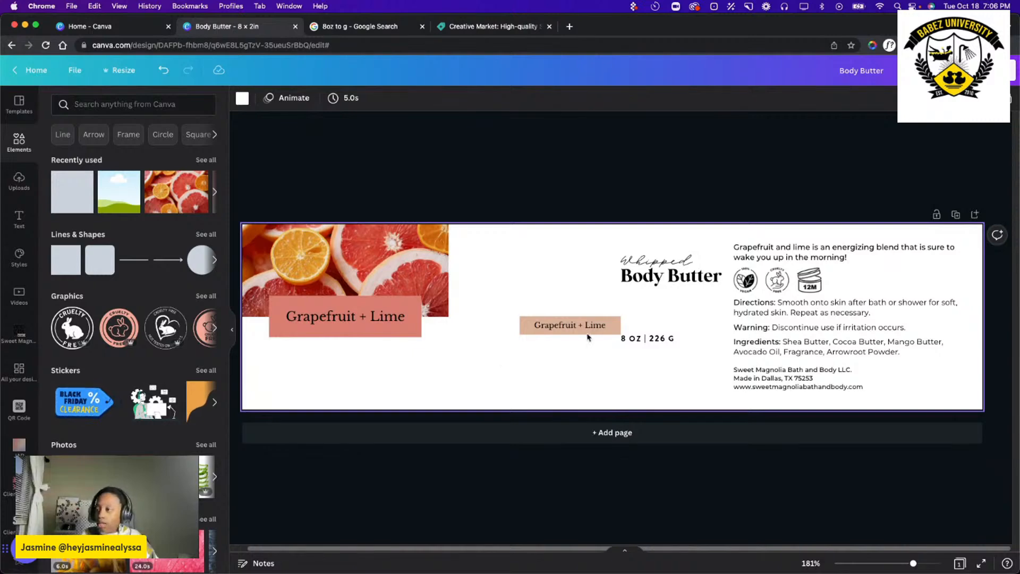
Move the "Whipped" and "Body Butter" text below the coral banner and center-align the two lines with each other.
{"action": "left_click_drag", "start_coordinate": [615, 238], "coordinate": [362, 375]}
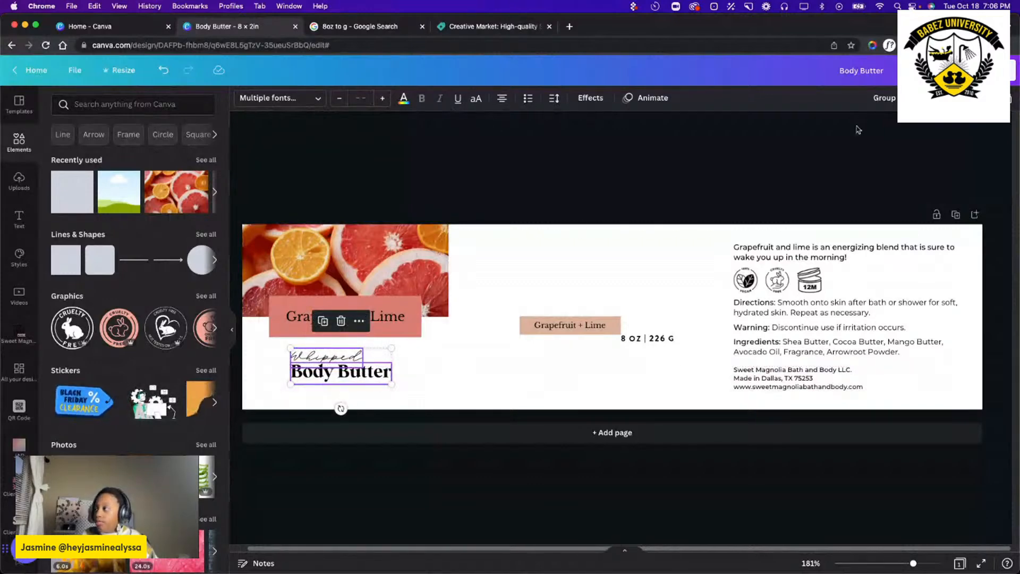
{"action": "left_click", "coordinate": [927, 98]}
{"action": "left_click", "coordinate": [888, 196]}
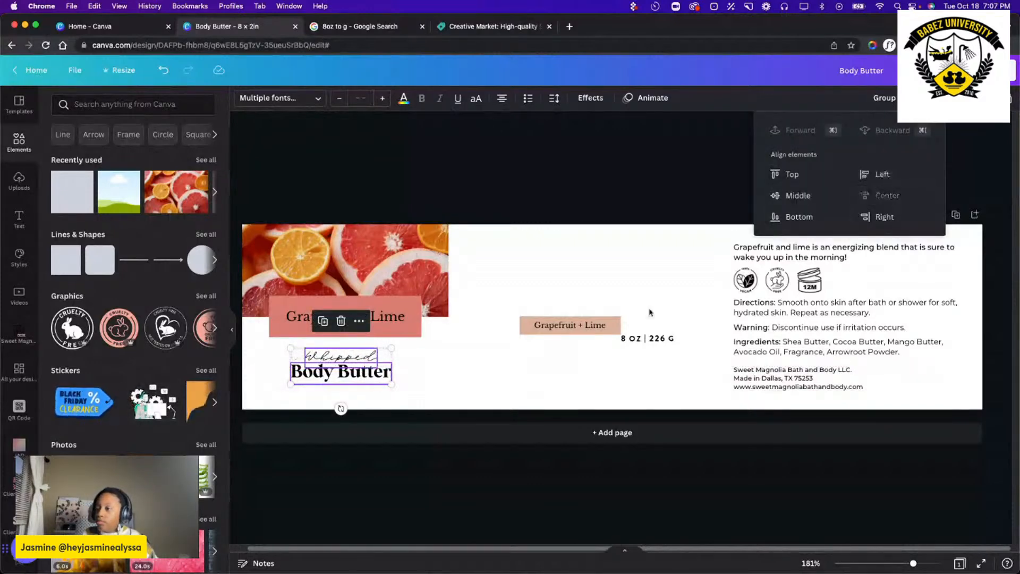
{"action": "left_click", "coordinate": [467, 382]}
{"action": "left_click", "coordinate": [465, 382]}
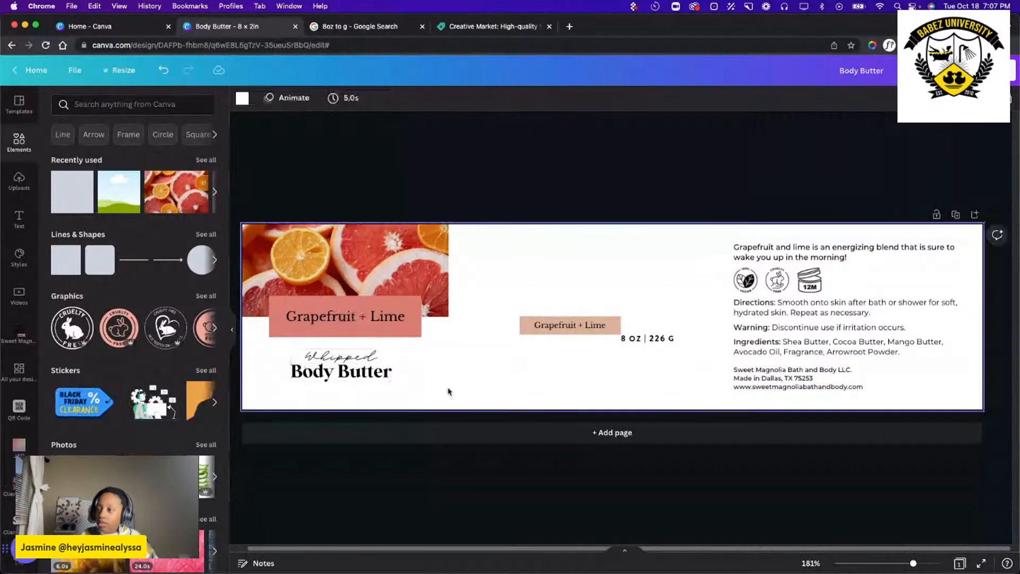
Nudge the Whipped Body Butter text up slightly and reduce the height of the coral banner.
{"action": "left_click", "coordinate": [336, 363]}
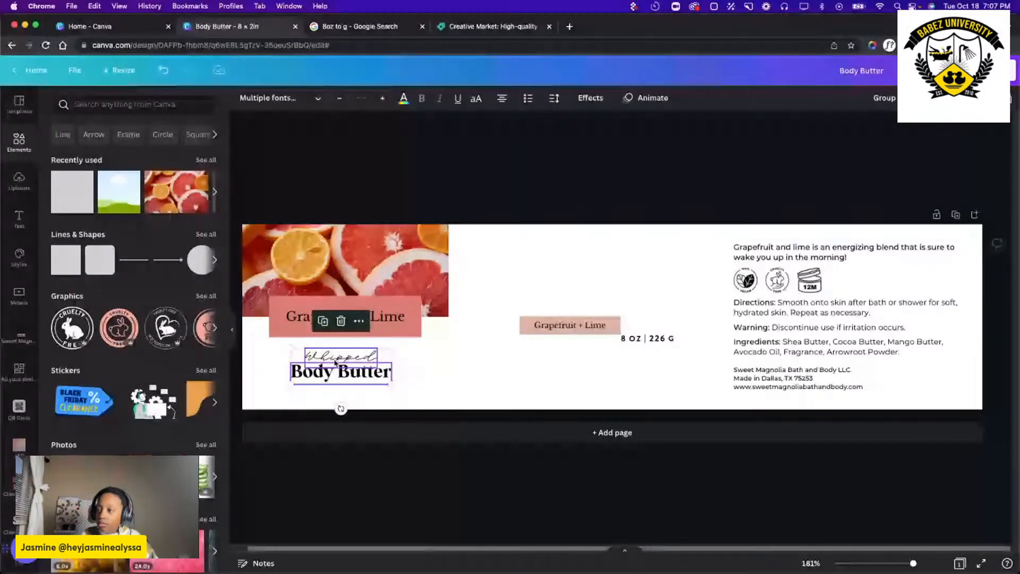
{"action": "left_click_drag", "start_coordinate": [343, 373], "coordinate": [344, 368]}
{"action": "left_click", "coordinate": [353, 304]}
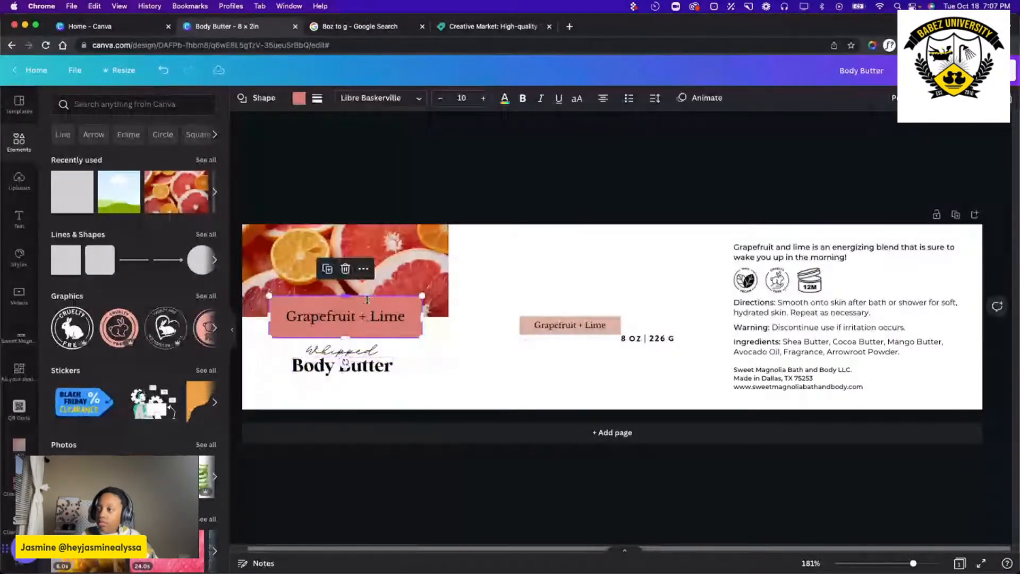
{"action": "left_click_drag", "start_coordinate": [346, 296], "coordinate": [349, 319]}
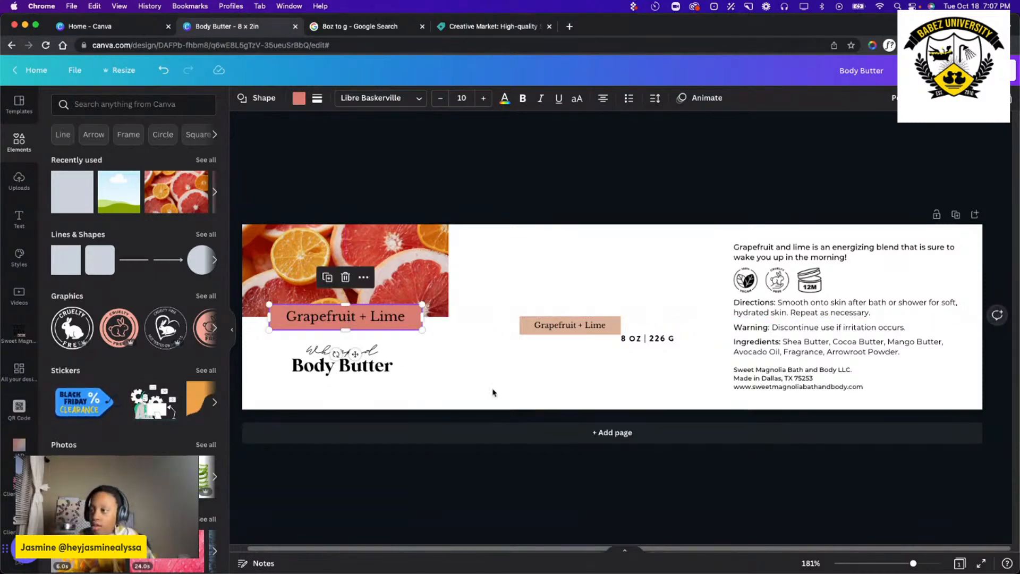
Center the Whipped Body Butter text under the coral banner and place the "8 OZ | 226 G" text centered below it.
{"action": "left_click_drag", "start_coordinate": [473, 392], "coordinate": [339, 350]}
{"action": "left_click", "coordinate": [671, 347]}
{"action": "left_click_drag", "start_coordinate": [665, 339], "coordinate": [360, 387]}
{"action": "left_click", "coordinate": [556, 377]}
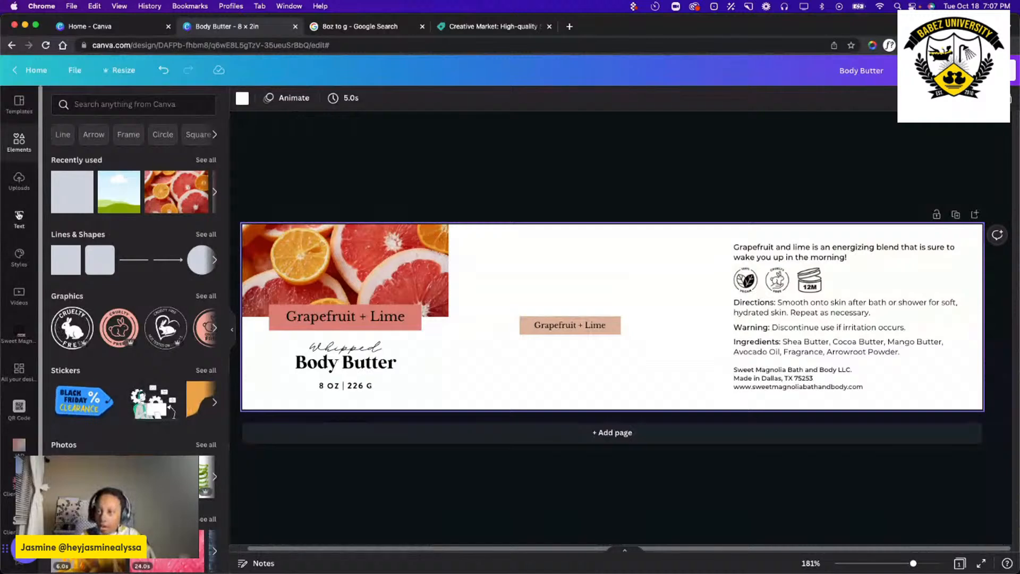
Add the plain black Sweet Magnolia logo, shrink it to less than the banner's width, and center it on the upper citrus photo.
{"action": "scroll", "coordinate": [7, 409], "scroll_direction": "down", "scroll_amount": 3}
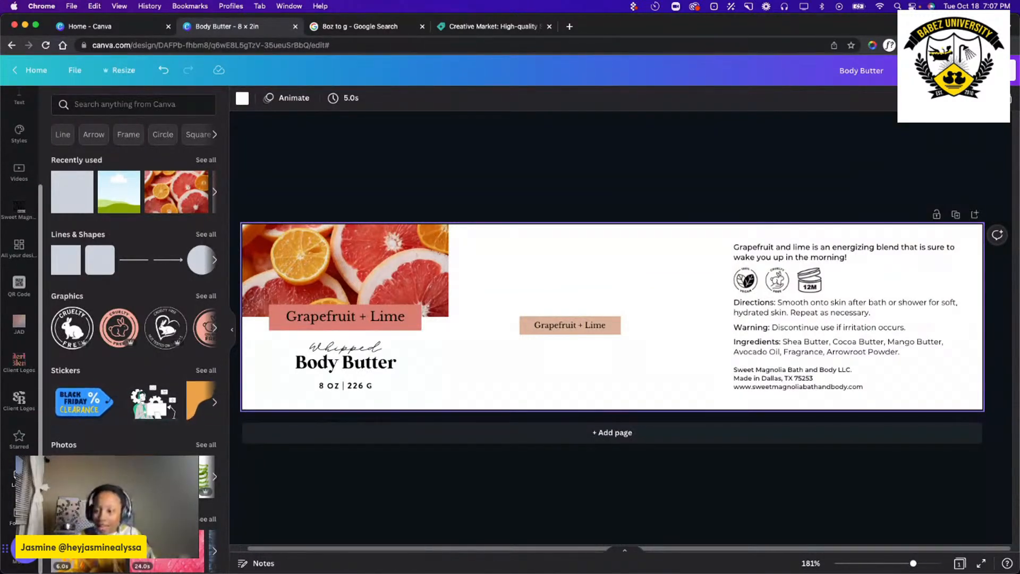
{"action": "left_click", "coordinate": [19, 208]}
{"action": "scroll", "coordinate": [153, 223], "scroll_direction": "up", "scroll_amount": 2}
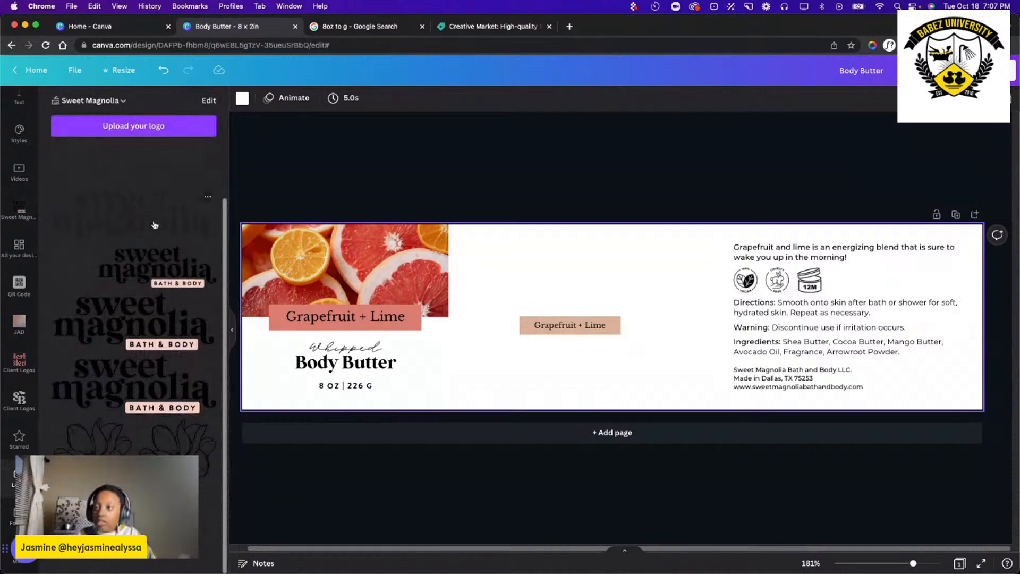
{"action": "left_click", "coordinate": [126, 257]}
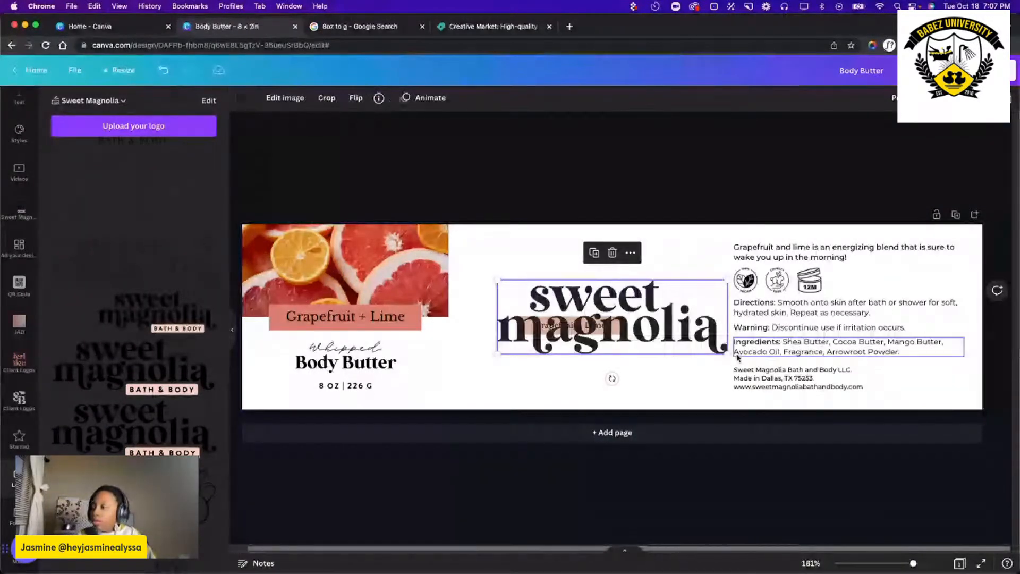
{"action": "left_click_drag", "start_coordinate": [728, 354], "coordinate": [596, 314]}
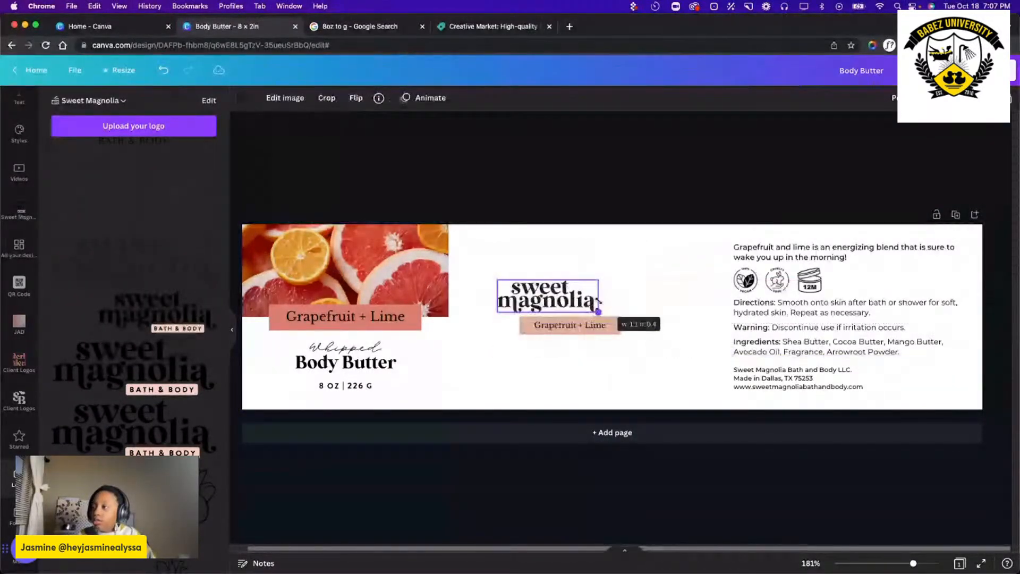
{"action": "left_click_drag", "start_coordinate": [545, 291], "coordinate": [345, 247]}
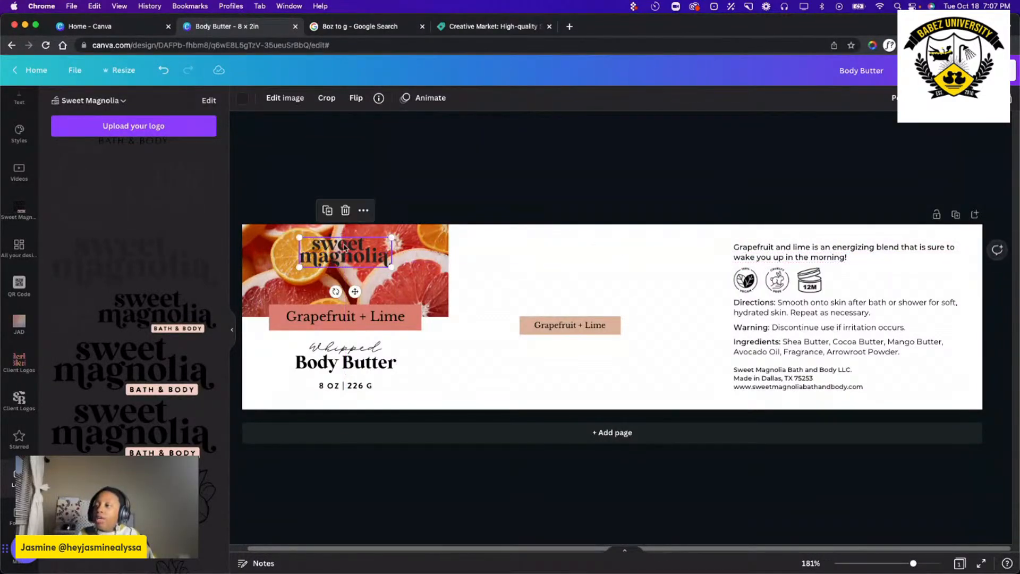
Recolor the Sweet Magnolia logo on the citrus photo white.
{"action": "left_click", "coordinate": [243, 99]}
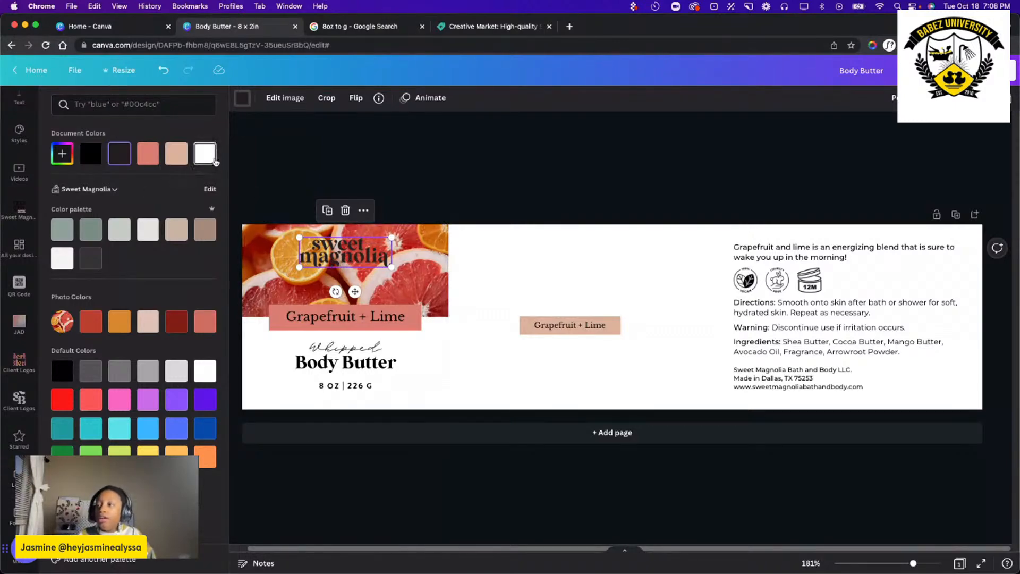
{"action": "left_click", "coordinate": [205, 154]}
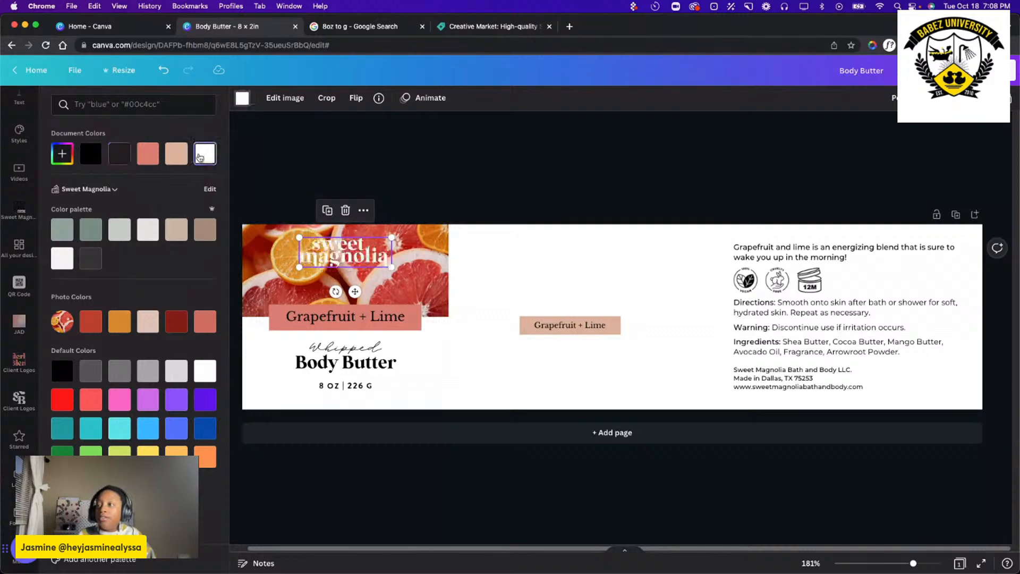
{"action": "left_click", "coordinate": [565, 263]}
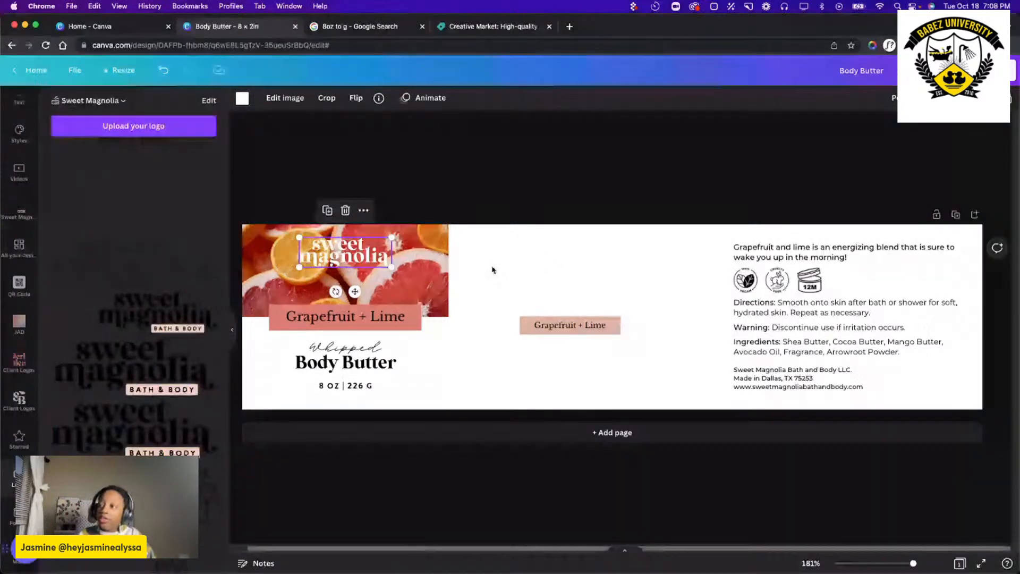
Darken the citrus photo behind the logo by setting its brightness to -22.
{"action": "left_click", "coordinate": [264, 98]}
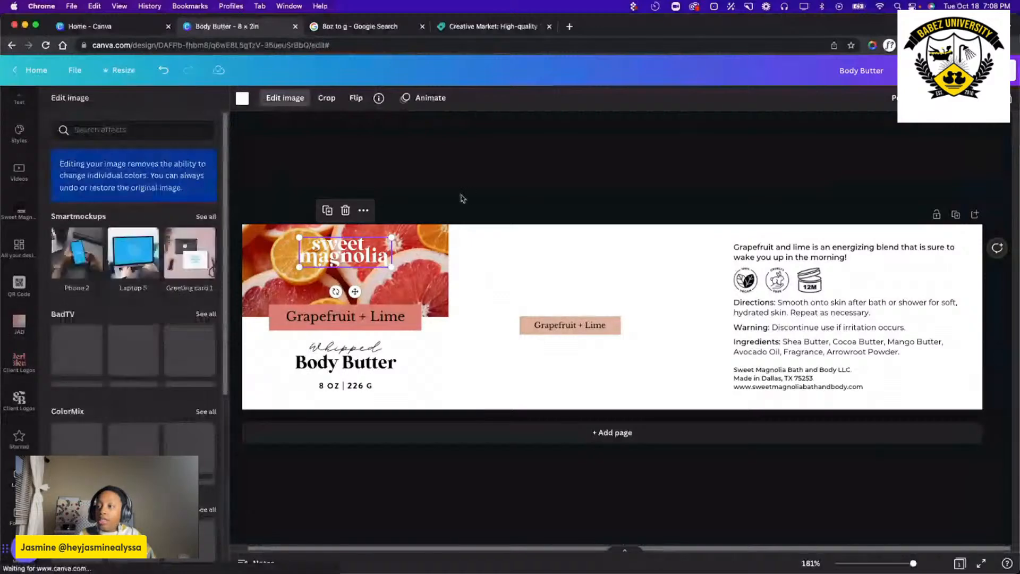
{"action": "left_click", "coordinate": [520, 210]}
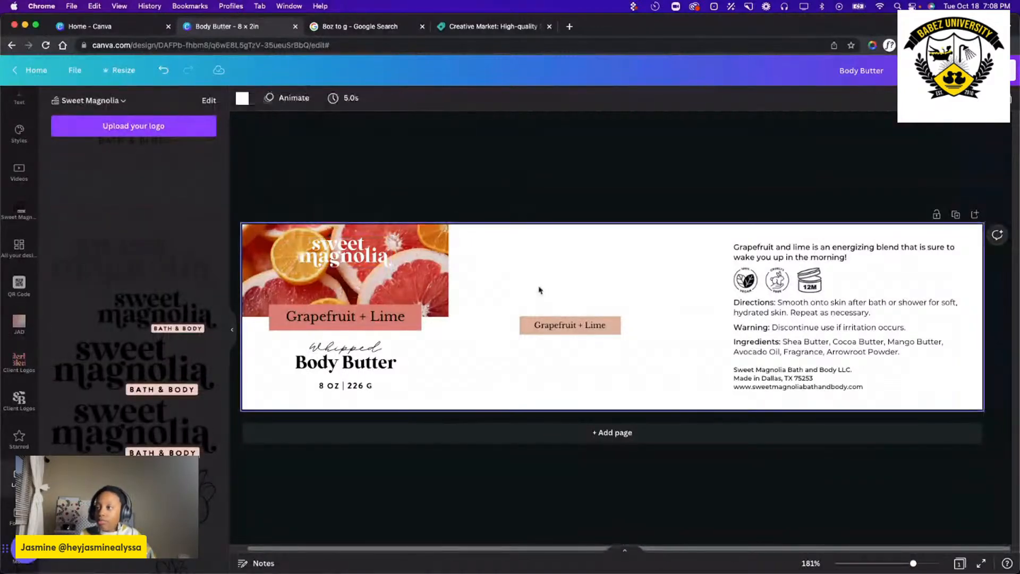
{"action": "left_click", "coordinate": [418, 260]}
{"action": "left_click", "coordinate": [259, 98]}
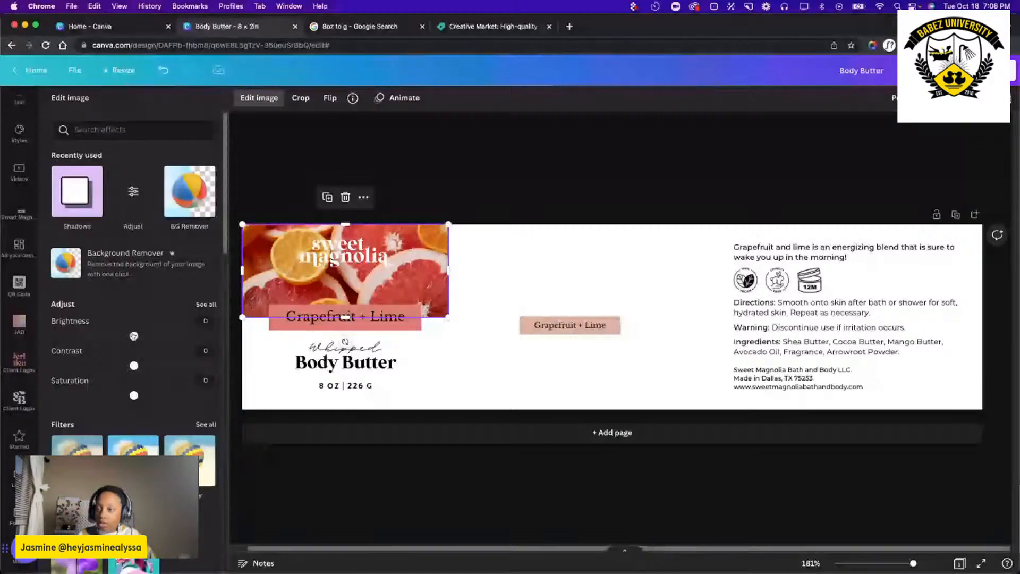
{"action": "left_click_drag", "start_coordinate": [134, 336], "coordinate": [113, 337]}
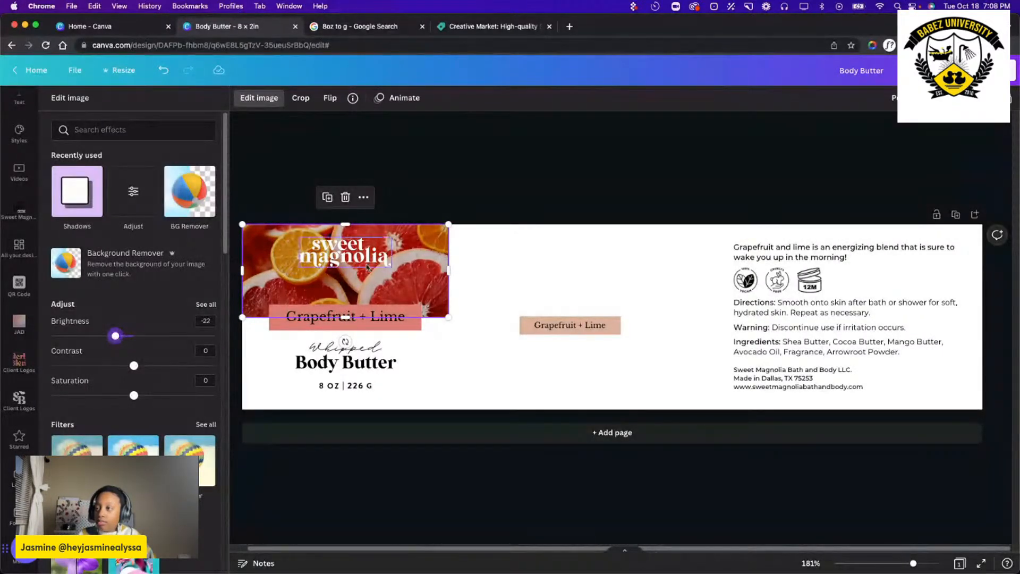
{"action": "left_click", "coordinate": [534, 264]}
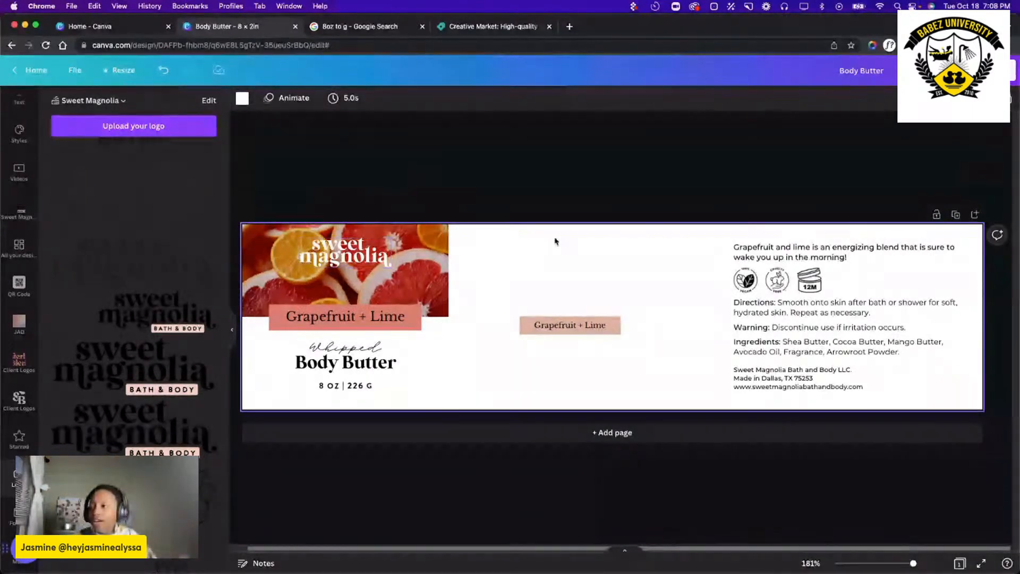
Delete the old small peach Grapefruit + Lime label from the middle of the design.
{"action": "left_click", "coordinate": [610, 325]}
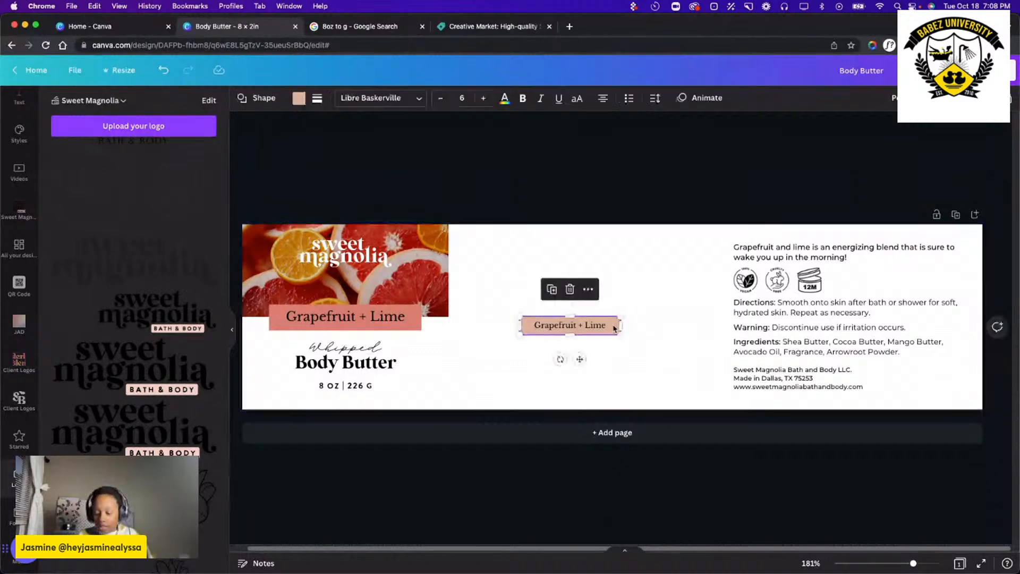
{"action": "key", "text": "Delete"}
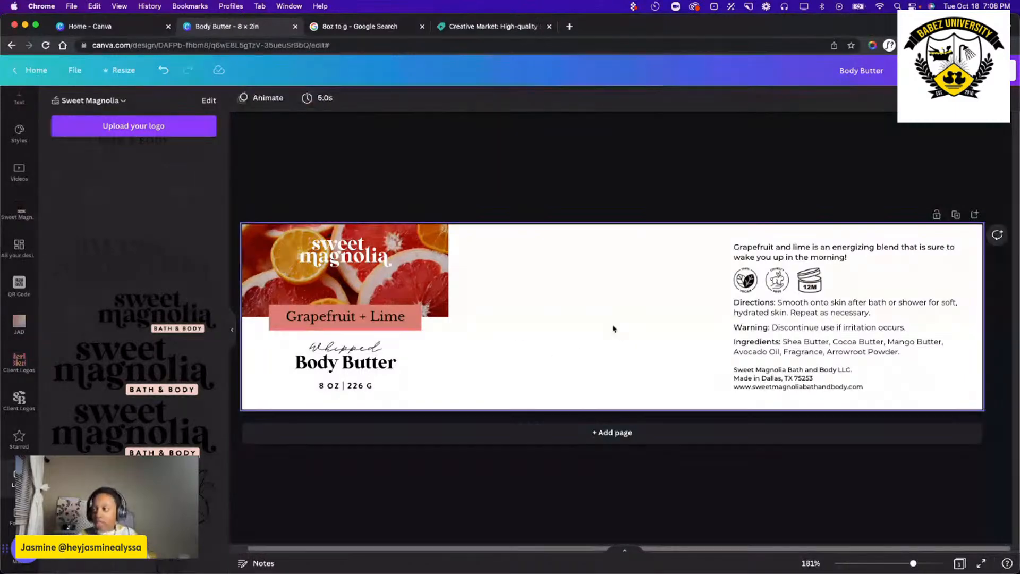
{"action": "left_click", "coordinate": [497, 344]}
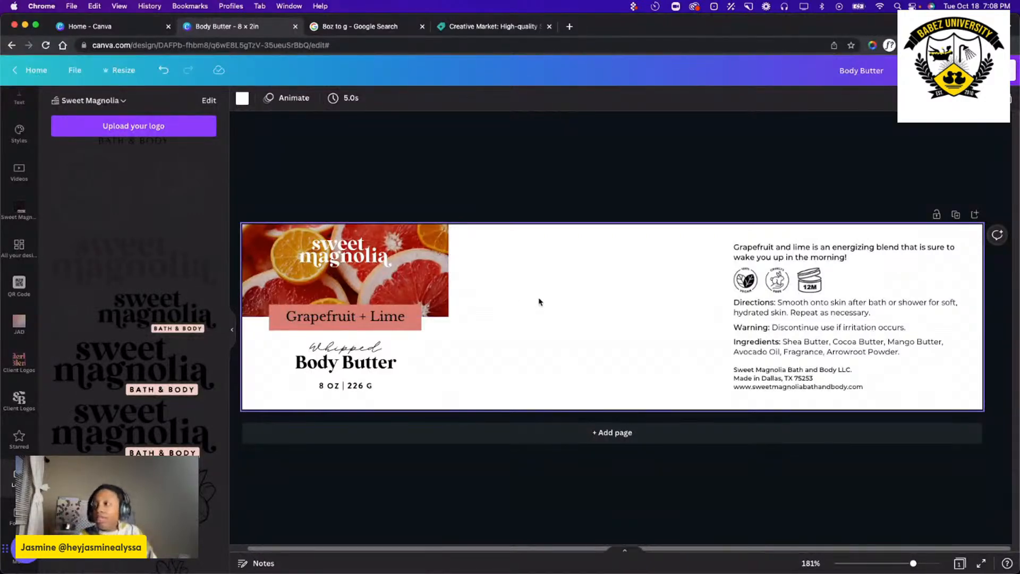
{"action": "left_click_drag", "start_coordinate": [492, 225], "coordinate": [242, 407]}
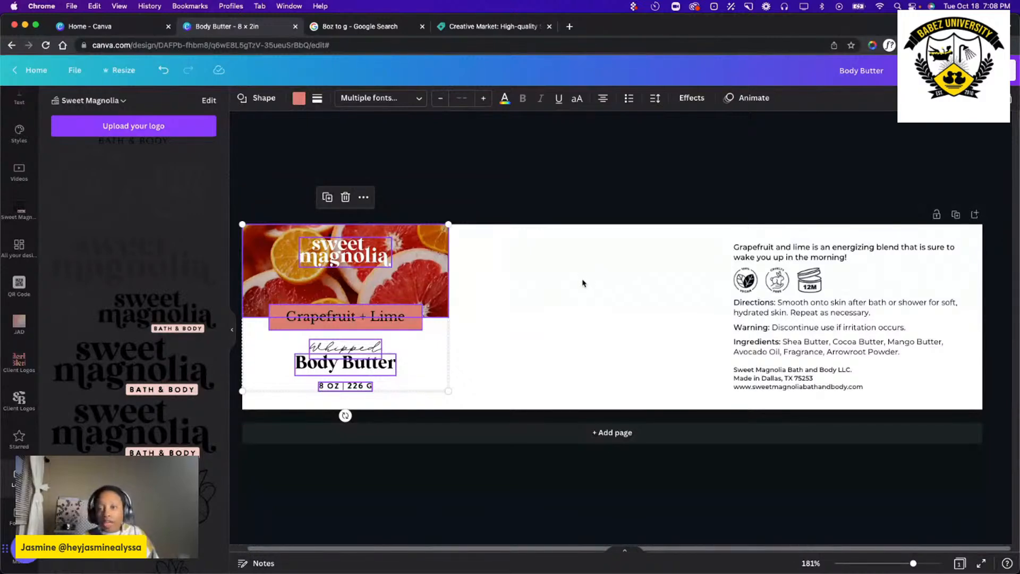
{"action": "left_click", "coordinate": [570, 292]}
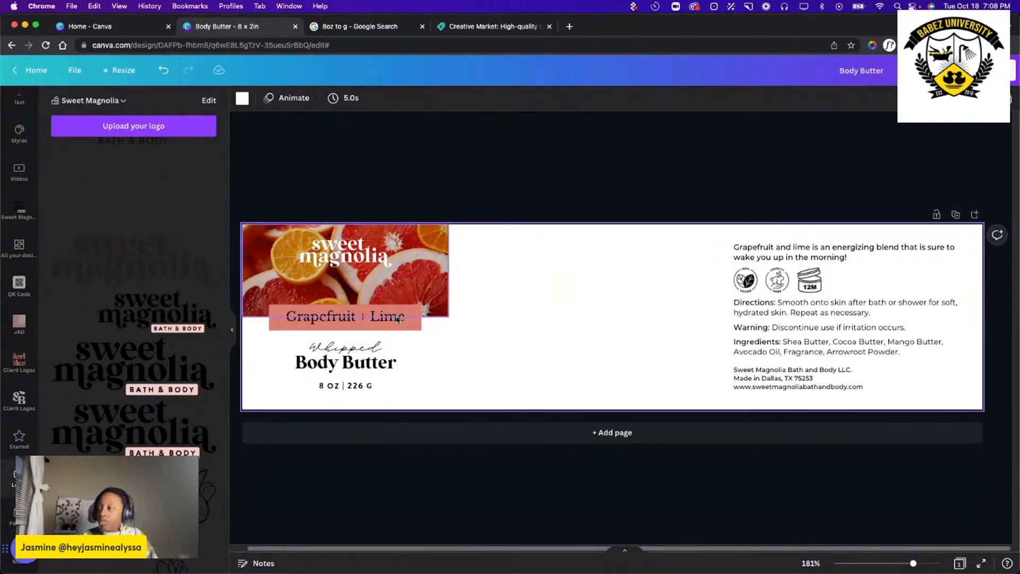
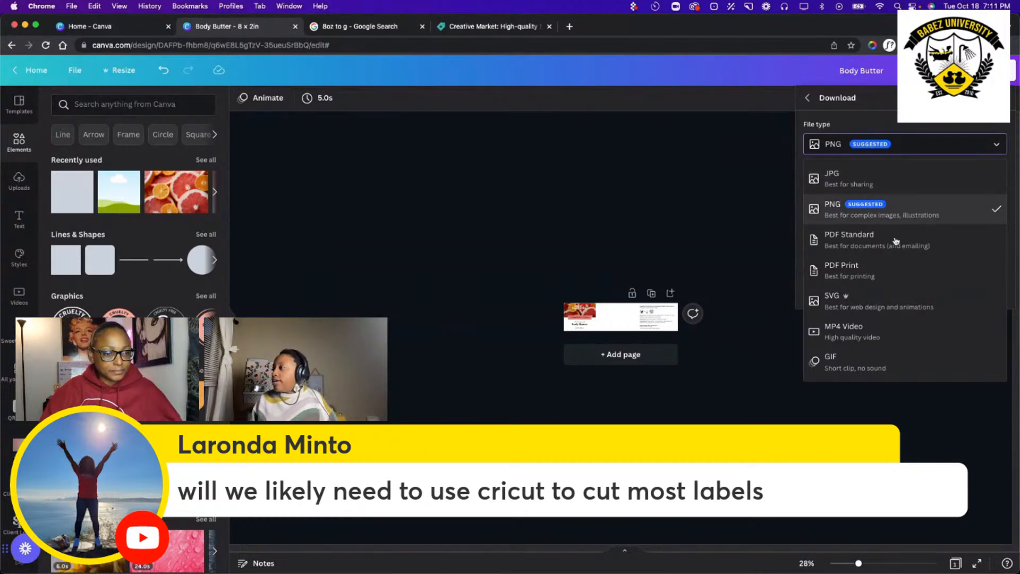
Download the finished body butter label as a PNG.
{"action": "left_click", "coordinate": [910, 210]}
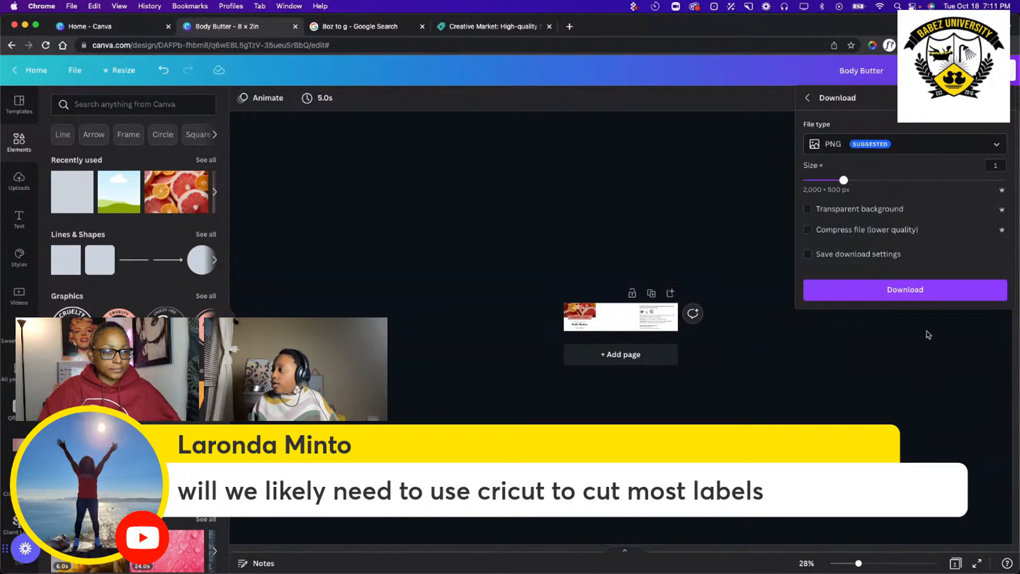
{"action": "left_click", "coordinate": [888, 292]}
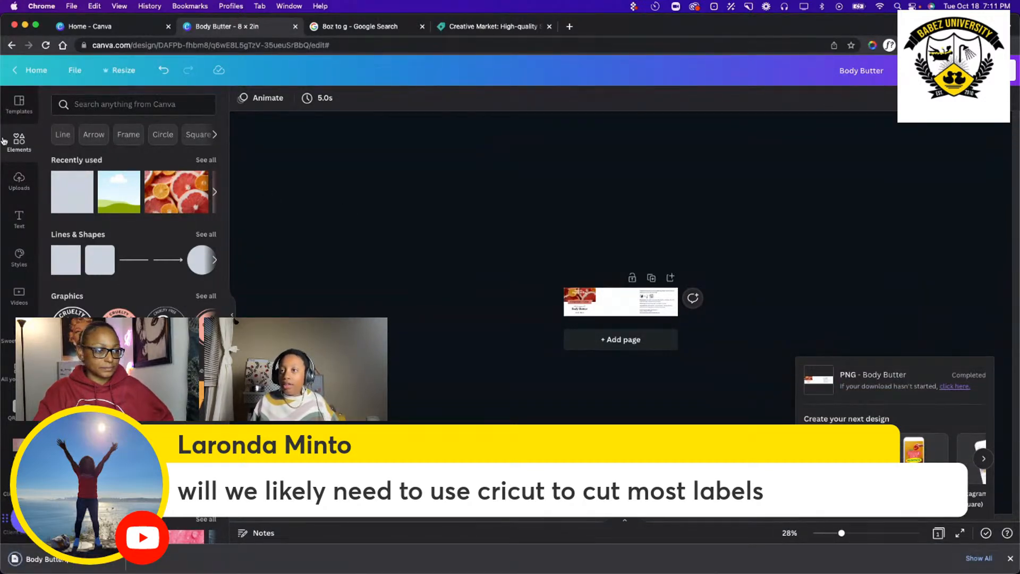
Leave the label design and create a blank 8.5 × 11 in Newsletter design.
{"action": "left_click", "coordinate": [37, 74]}
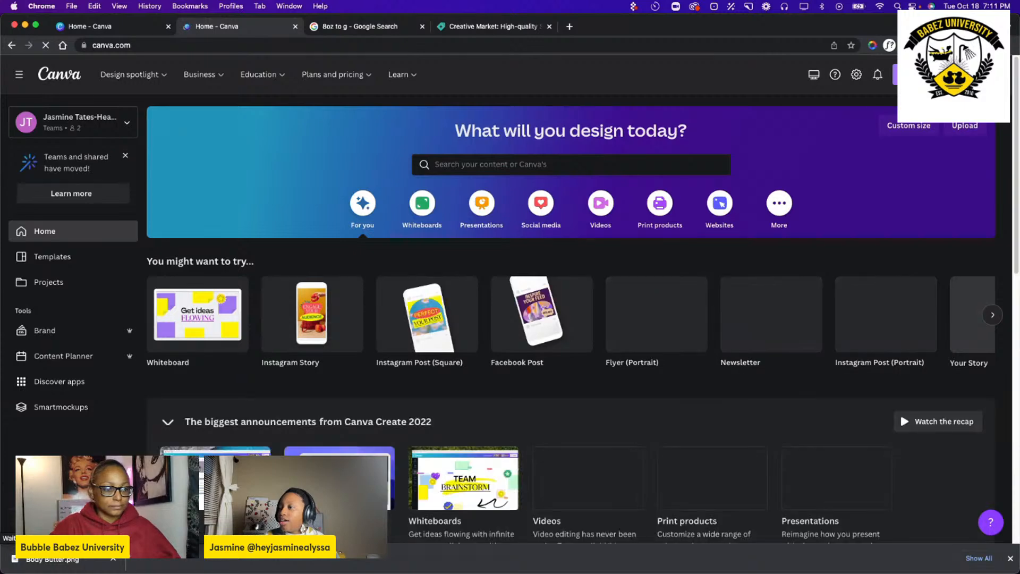
{"action": "left_click", "coordinate": [930, 75]}
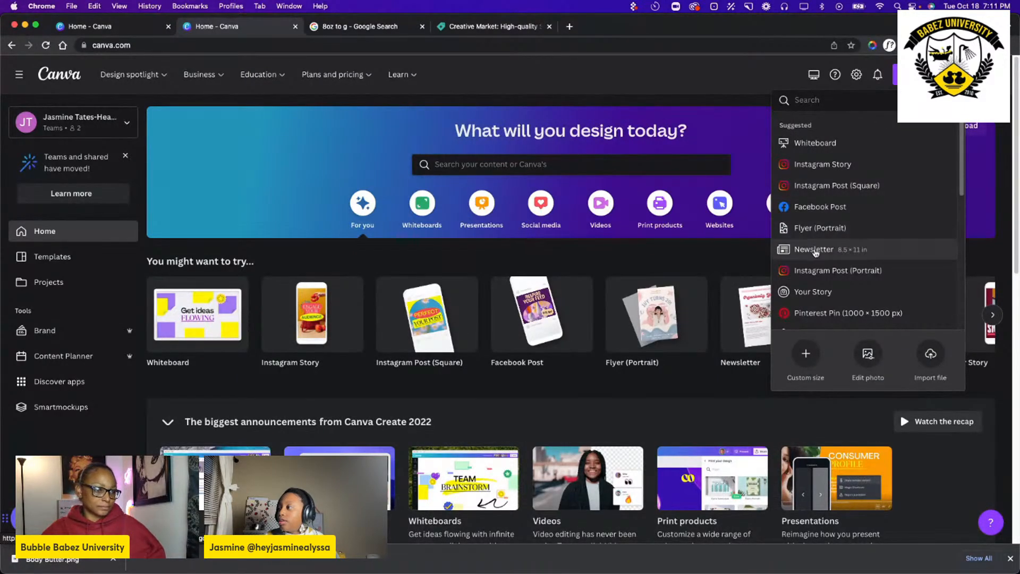
{"action": "left_click", "coordinate": [817, 249]}
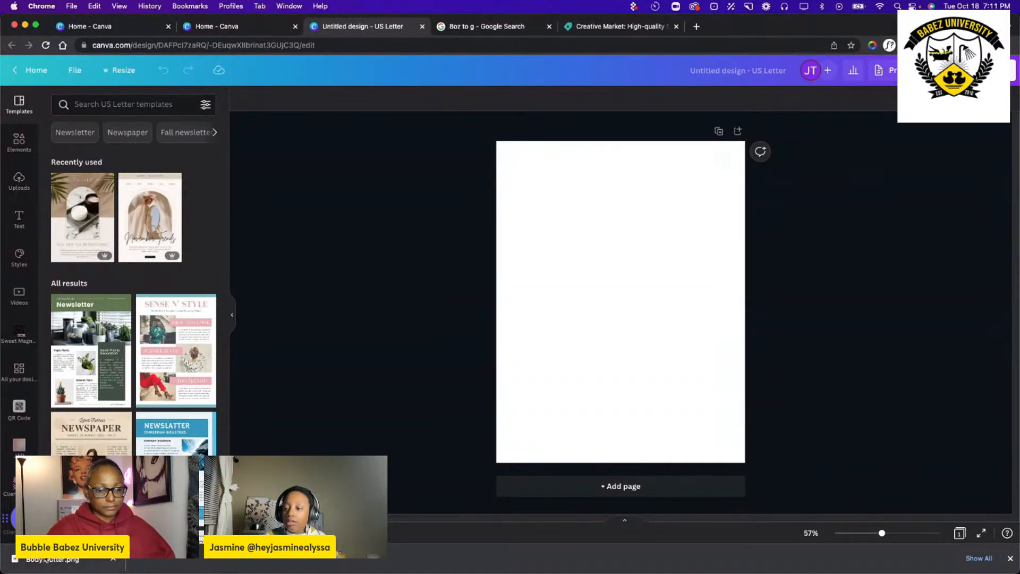
Upload the downloaded body butter label to the letter page, enlarge it to nearly the page's width, and center it near the top.
{"action": "left_click_drag", "start_coordinate": [52, 559], "coordinate": [101, 272]}
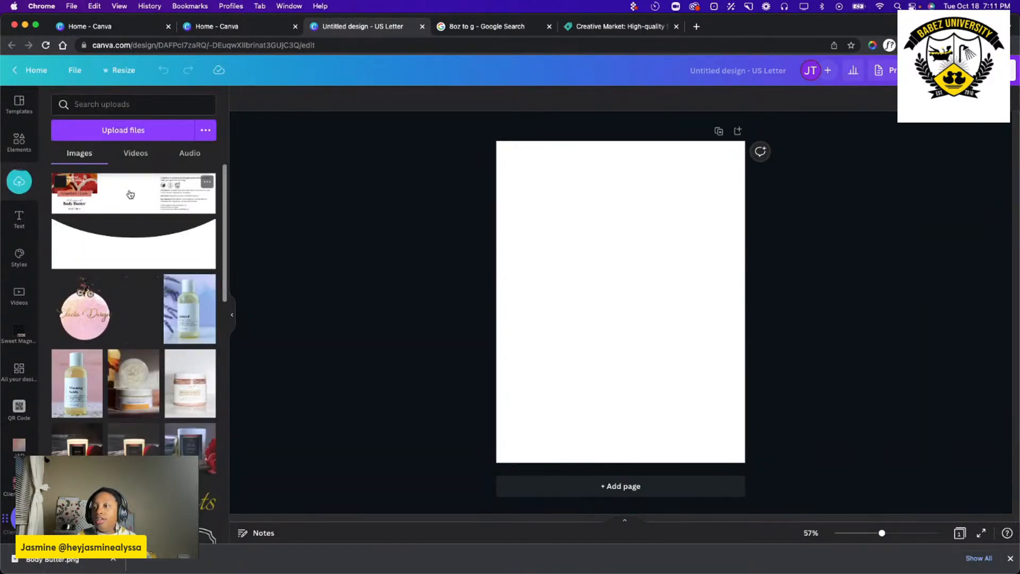
{"action": "left_click", "coordinate": [130, 194]}
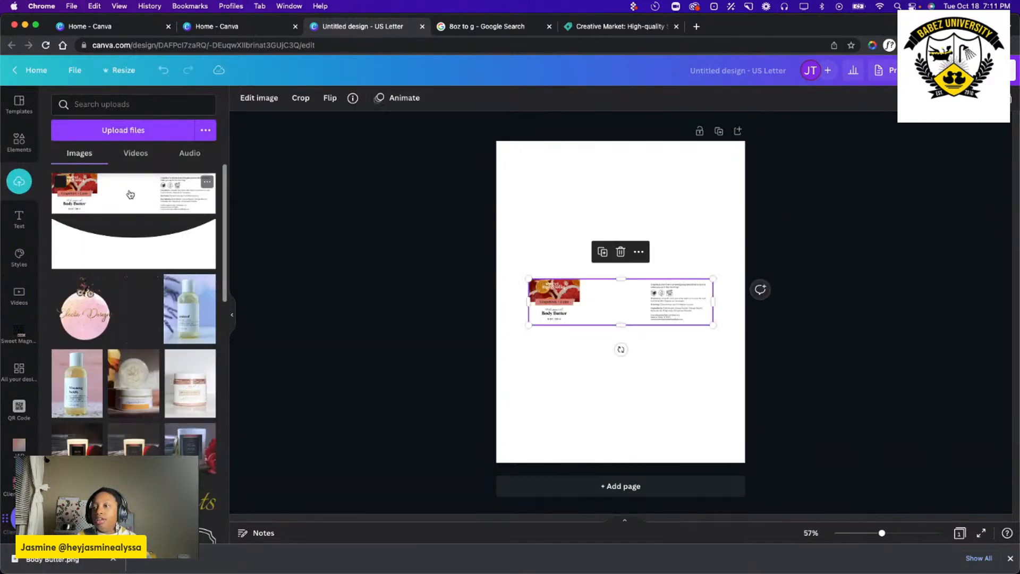
{"action": "left_click", "coordinate": [19, 141]}
{"action": "left_click_drag", "start_coordinate": [648, 316], "coordinate": [656, 236]}
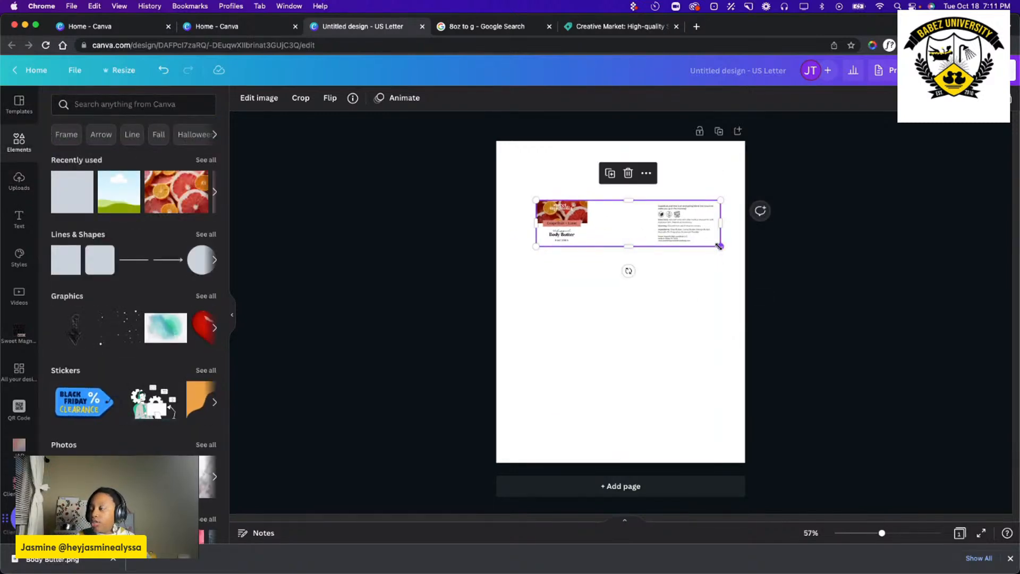
{"action": "left_click_drag", "start_coordinate": [720, 246], "coordinate": [769, 266]}
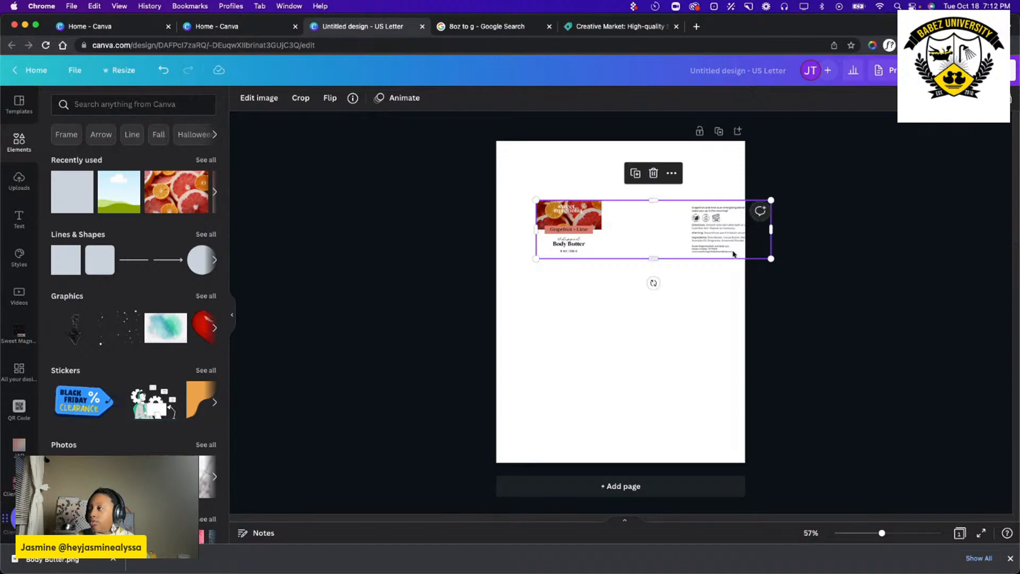
{"action": "left_click_drag", "start_coordinate": [690, 226], "coordinate": [656, 192]}
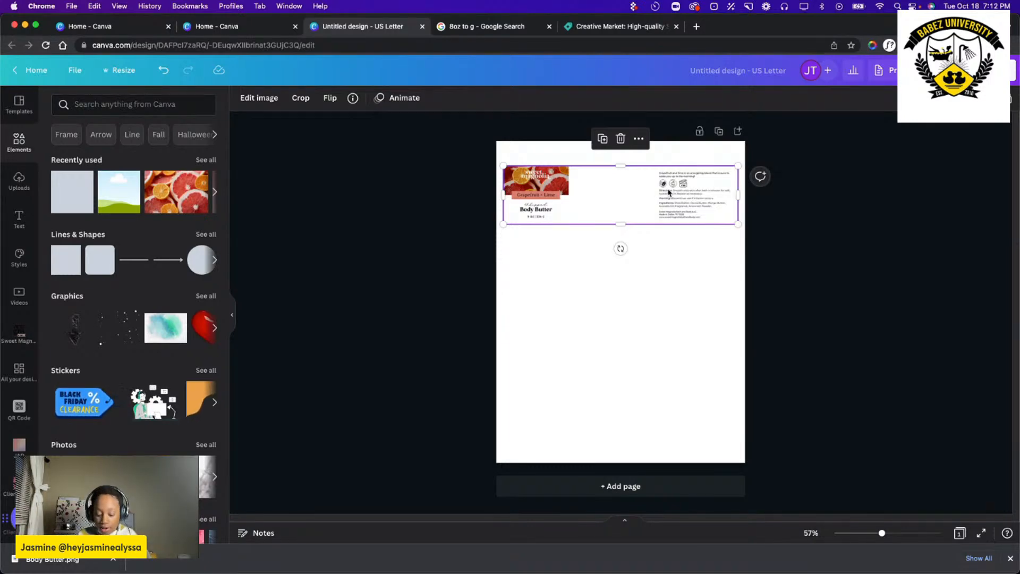
Stack three copies of the label edge to edge below the first, and inspect the four-label sheet up close.
{"action": "left_click_drag", "start_coordinate": [667, 194], "coordinate": [668, 370]}
{"action": "left_click", "coordinate": [684, 428]}
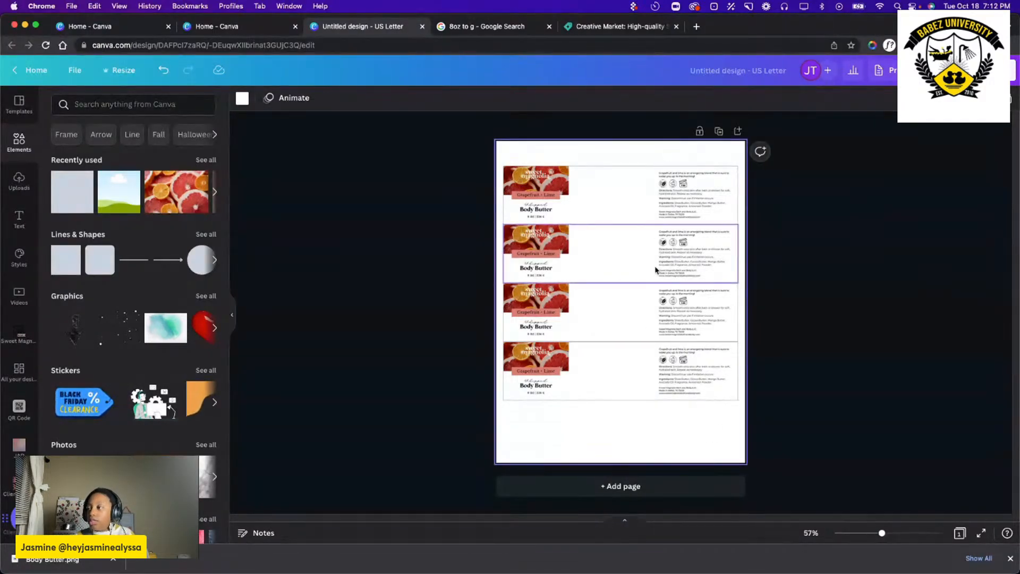
{"action": "scroll", "coordinate": [658, 313], "scroll_direction": "up", "scroll_amount": 10}
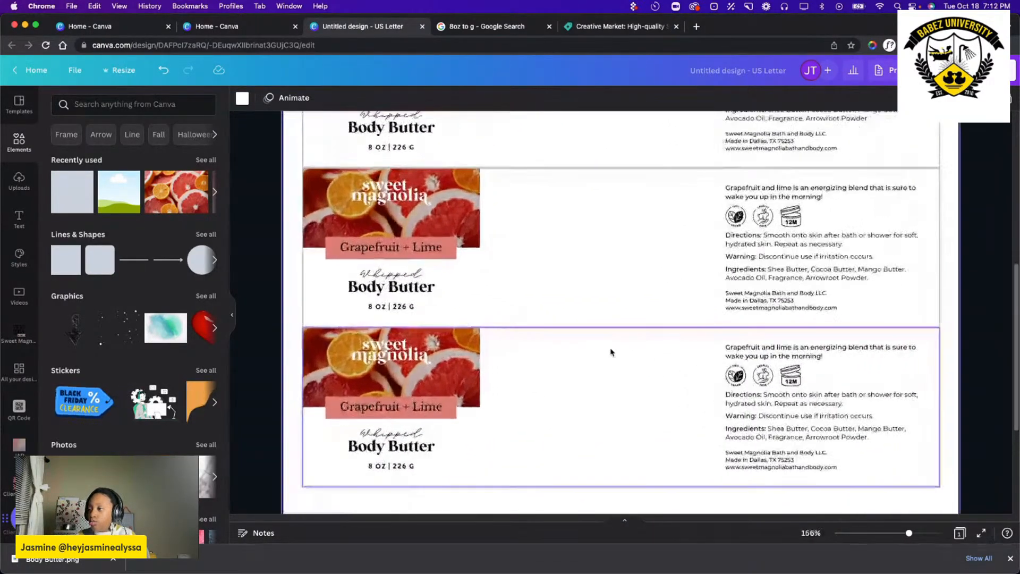
{"action": "scroll", "coordinate": [612, 352], "scroll_direction": "up", "scroll_amount": 2}
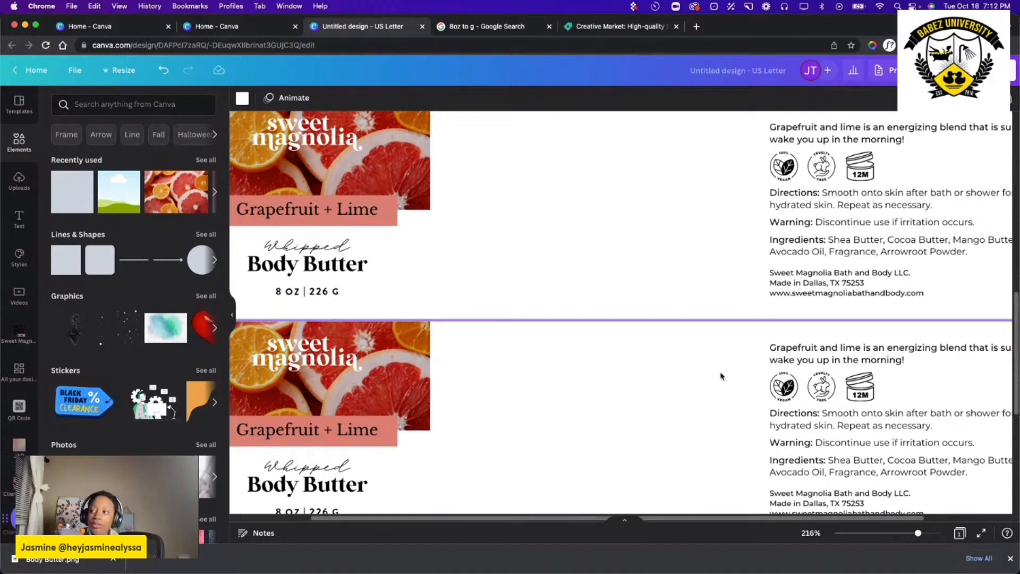
{"action": "left_click", "coordinate": [613, 208]}
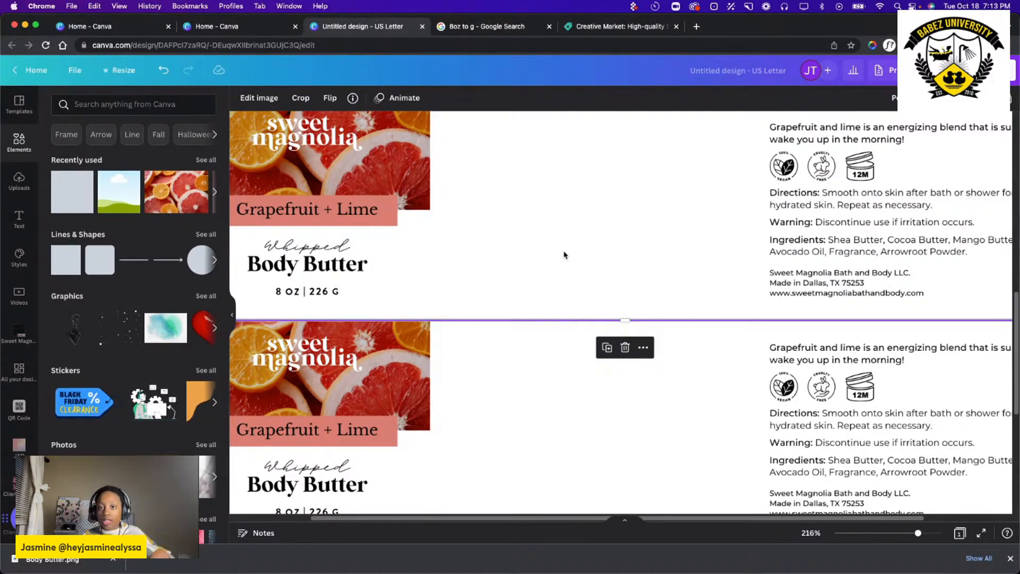
{"action": "scroll", "coordinate": [575, 248], "scroll_direction": "down", "scroll_amount": 10}
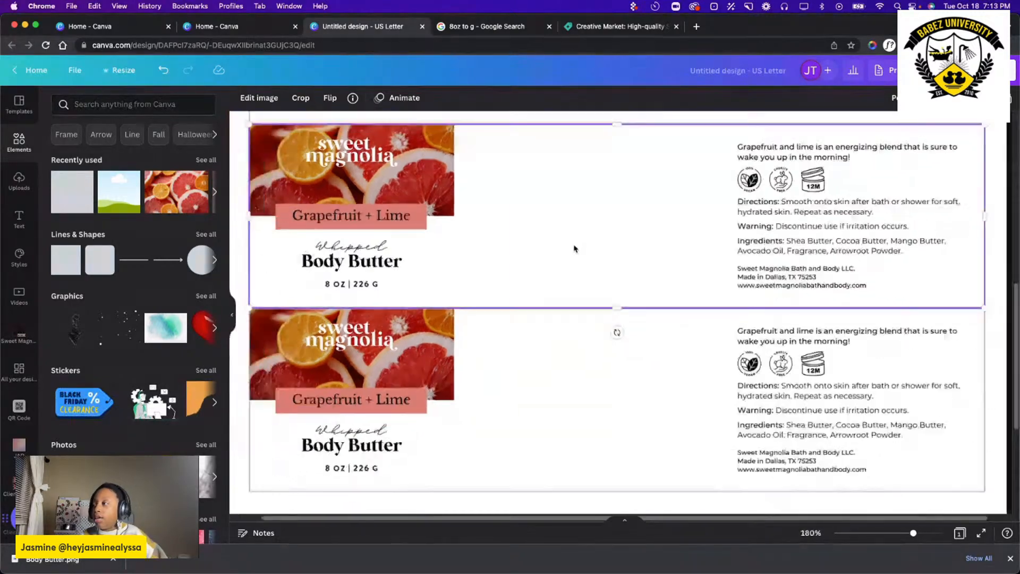
Delete the three lower label copies, keeping only the top one on the page.
{"action": "left_click", "coordinate": [684, 420]}
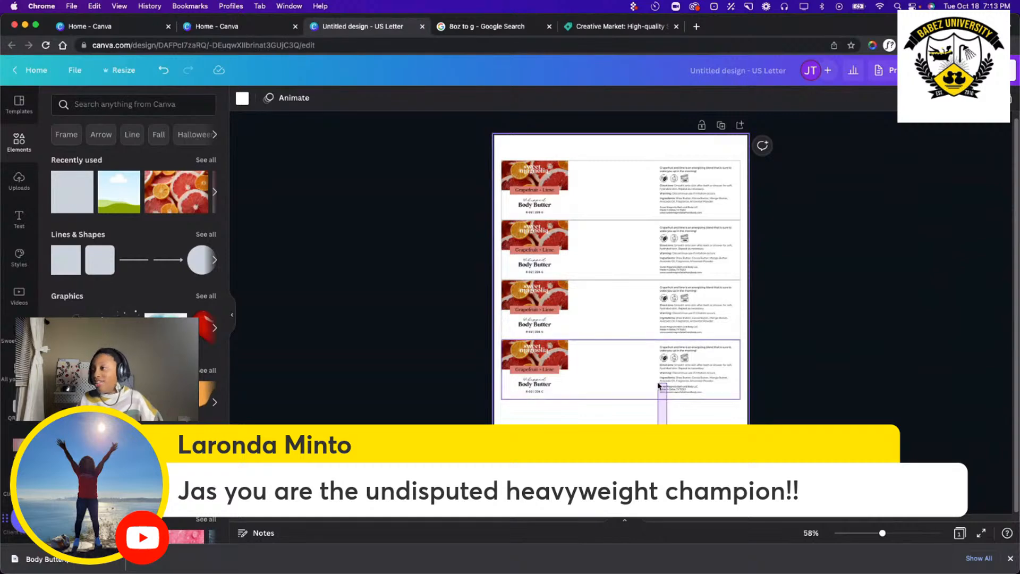
{"action": "left_click_drag", "start_coordinate": [662, 420], "coordinate": [578, 246]}
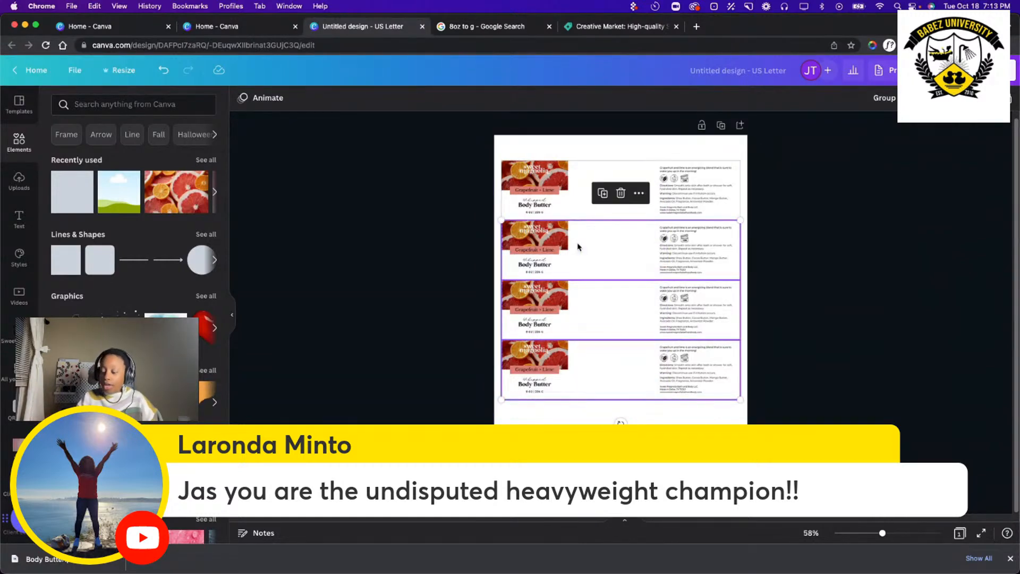
{"action": "key", "text": "Delete"}
Rotate the remaining label 90° counterclockwise and set three vertical copies side by side on the page.
{"action": "left_click", "coordinate": [579, 193]}
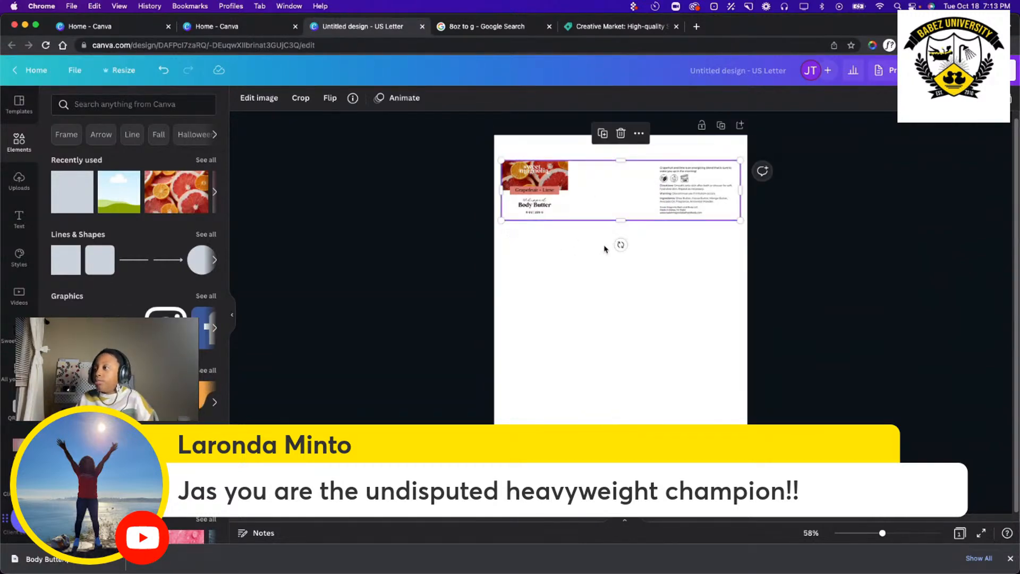
{"action": "left_click_drag", "start_coordinate": [621, 244], "coordinate": [704, 189]}
{"action": "left_click_drag", "start_coordinate": [639, 191], "coordinate": [674, 307]}
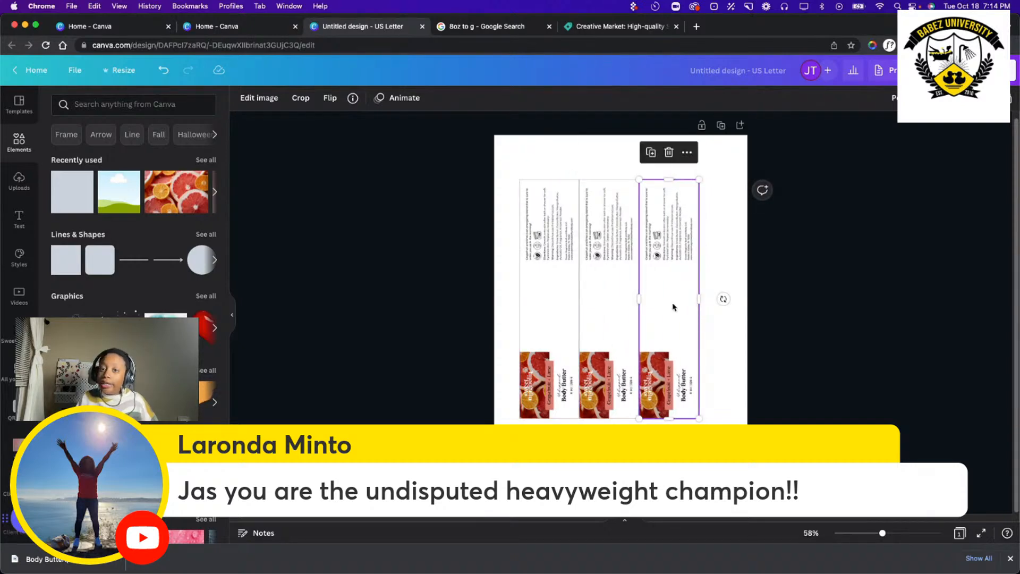
Delete all three vertical labels to empty the page.
{"action": "left_click", "coordinate": [727, 277]}
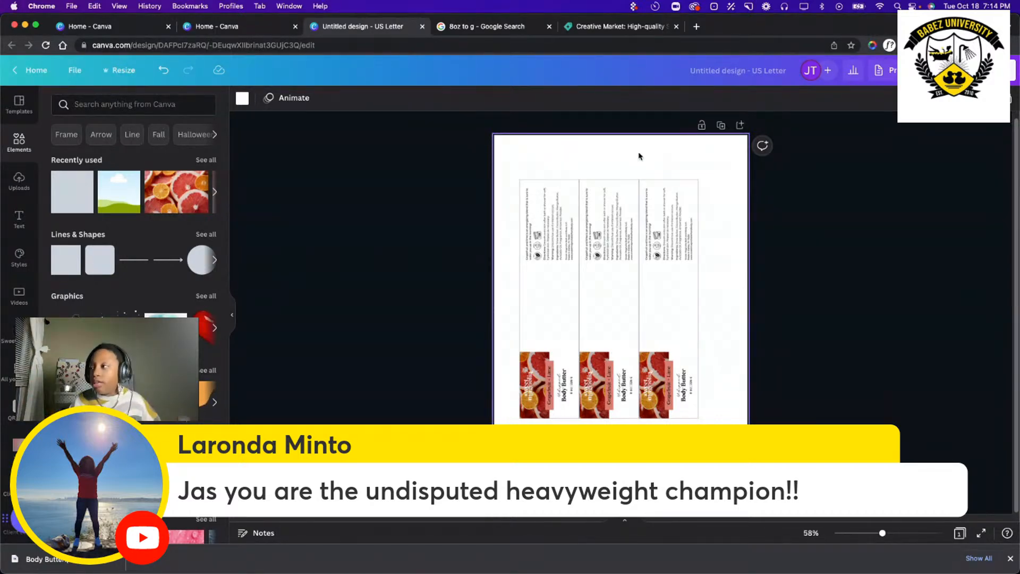
{"action": "left_click_drag", "start_coordinate": [722, 267], "coordinate": [573, 272]}
{"action": "key", "text": "Delete"}
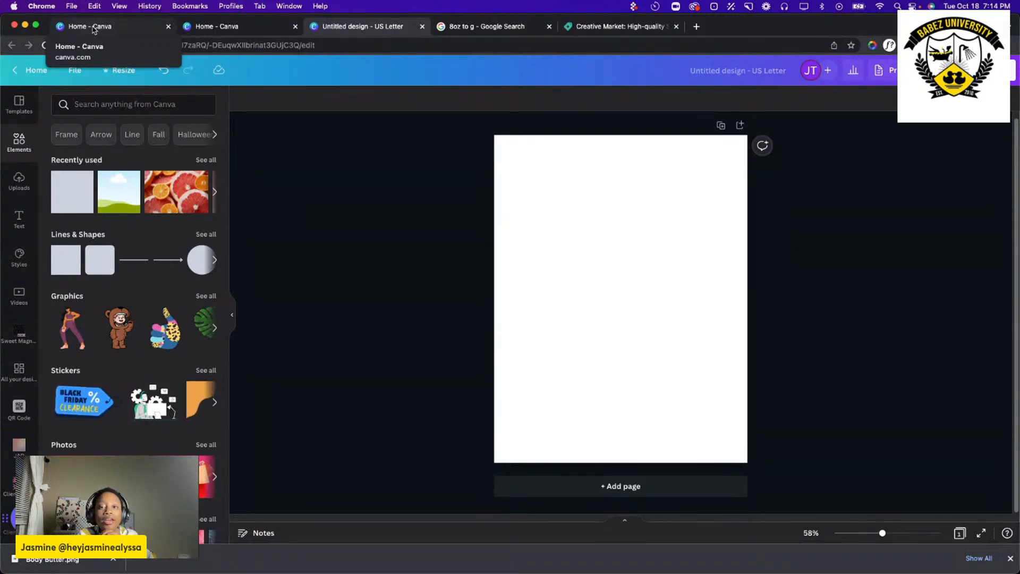
Switch to Pinterest and browse the home feed for packaging and label inspiration.
{"action": "left_click", "coordinate": [506, 31]}
{"action": "left_click", "coordinate": [487, 45]}
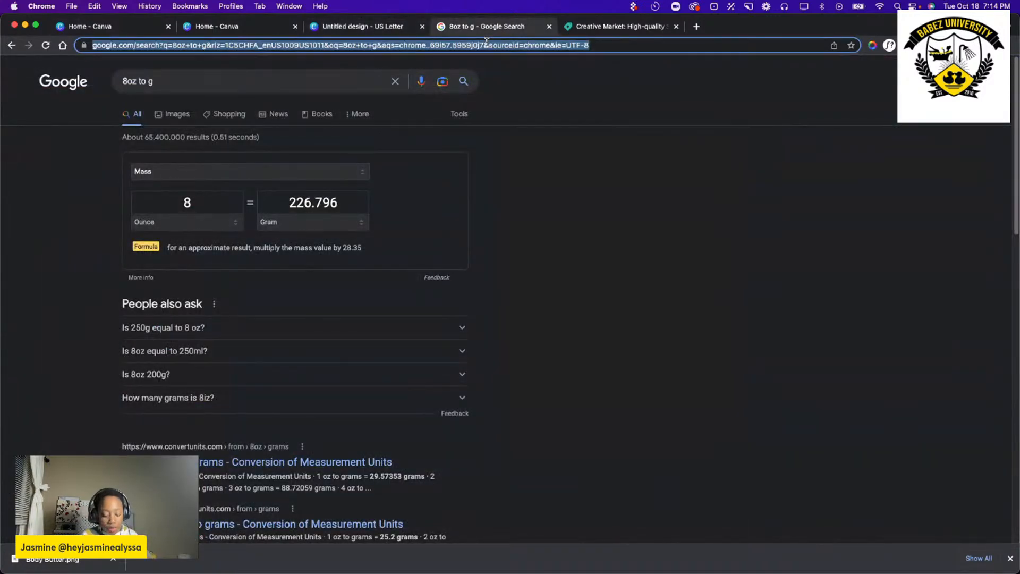
{"action": "type", "text": "p"}
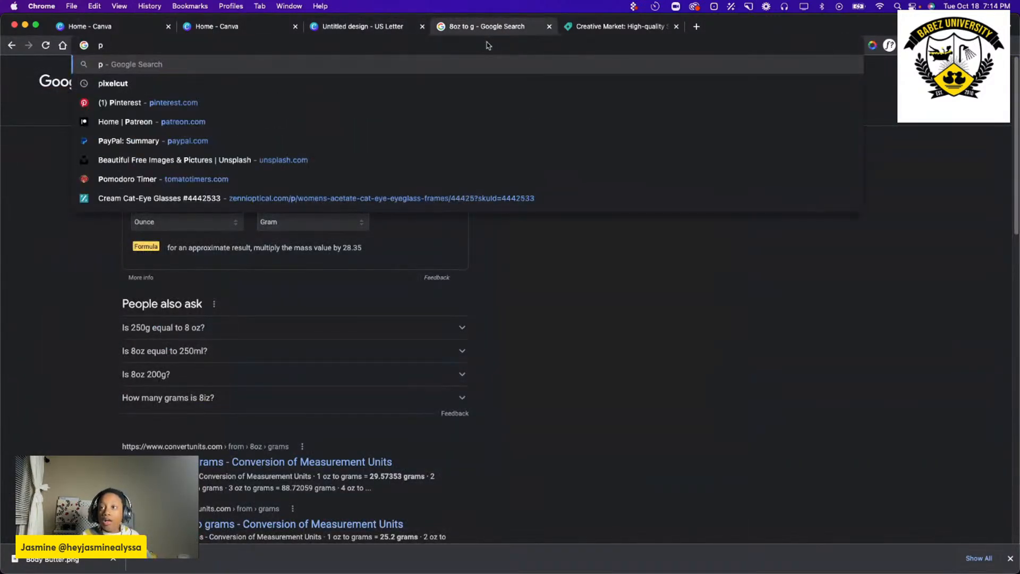
{"action": "left_click", "coordinate": [293, 103]}
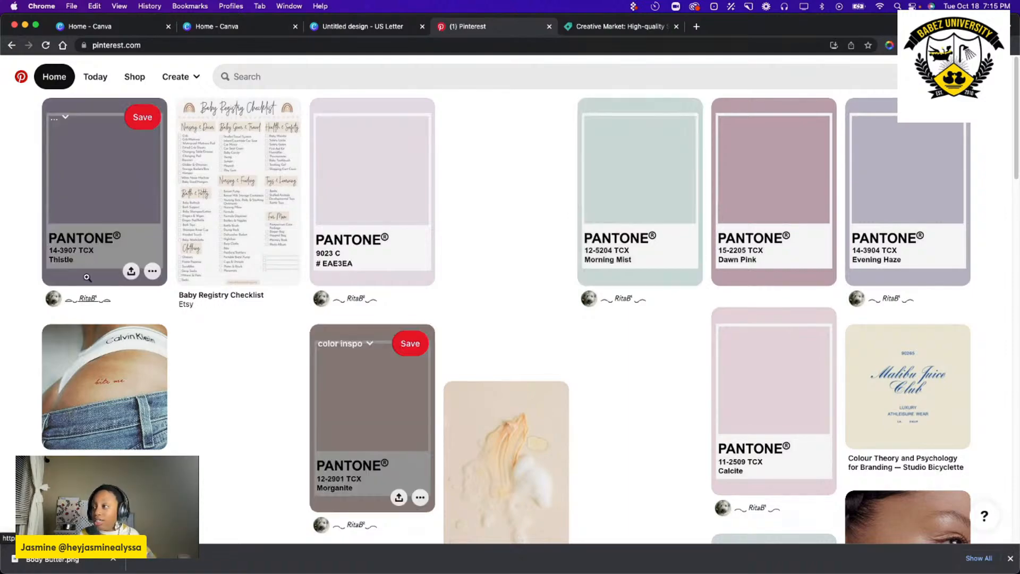
{"action": "scroll", "coordinate": [672, 352], "scroll_direction": "down", "scroll_amount": 15}
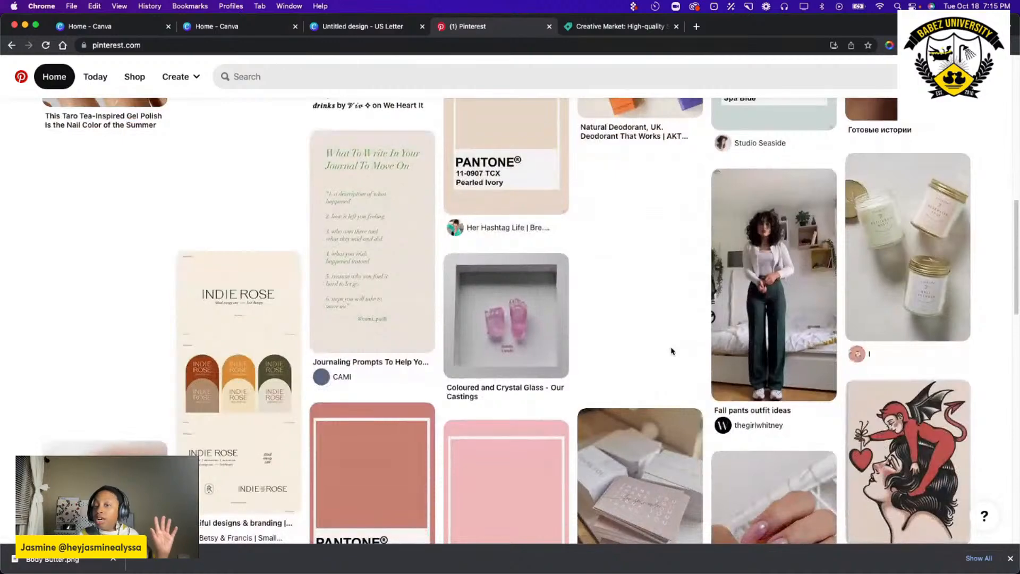
{"action": "scroll", "coordinate": [672, 350], "scroll_direction": "down", "scroll_amount": 4}
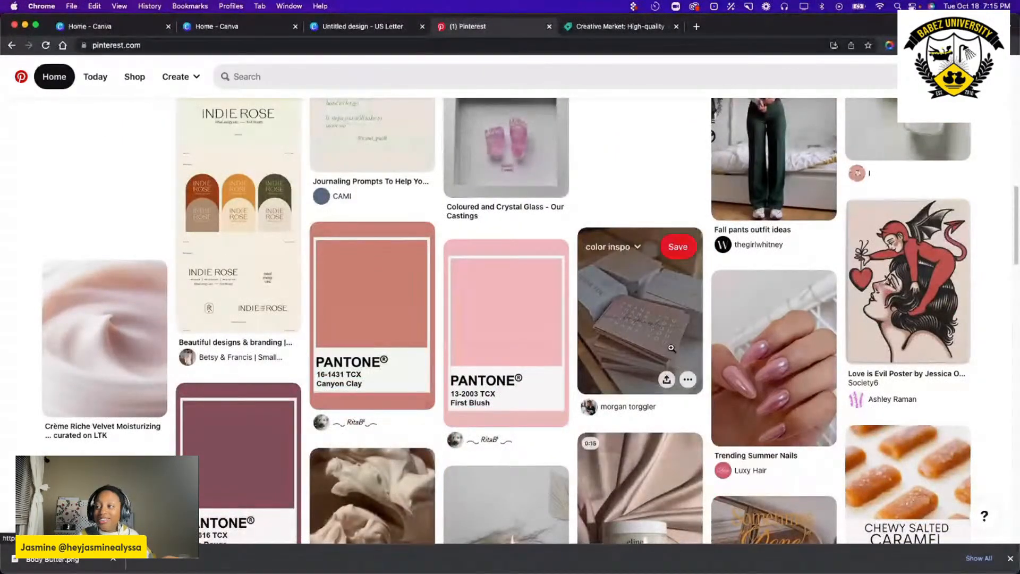
{"action": "scroll", "coordinate": [672, 348], "scroll_direction": "down", "scroll_amount": 3}
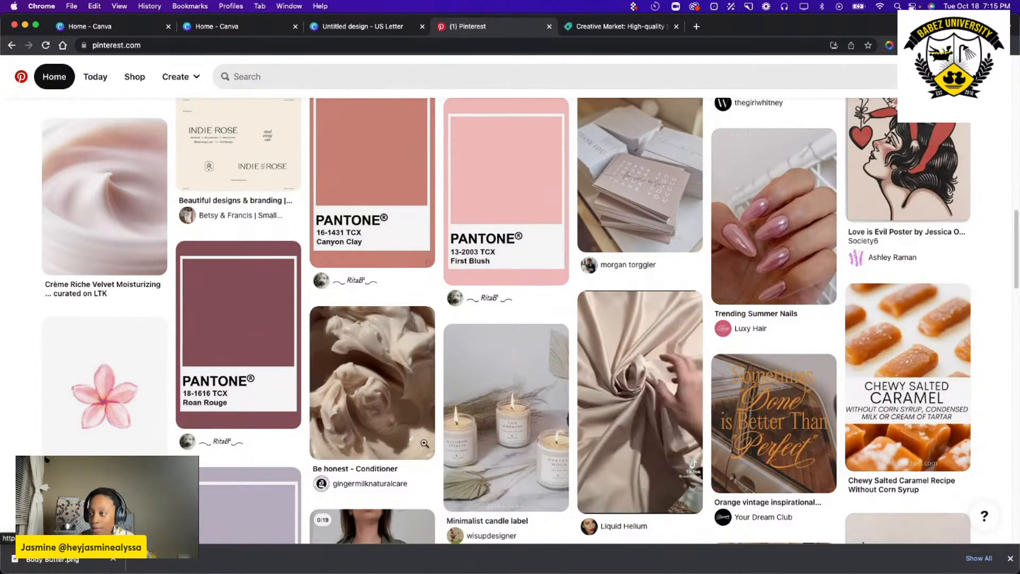
{"action": "scroll", "coordinate": [505, 372], "scroll_direction": "down", "scroll_amount": 3}
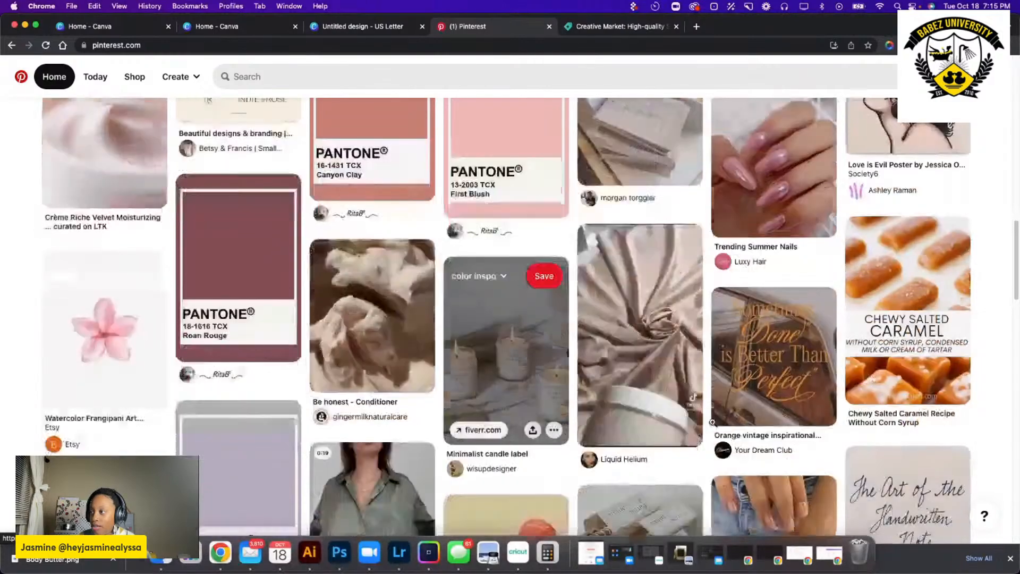
{"action": "scroll", "coordinate": [611, 266], "scroll_direction": "down", "scroll_amount": 4}
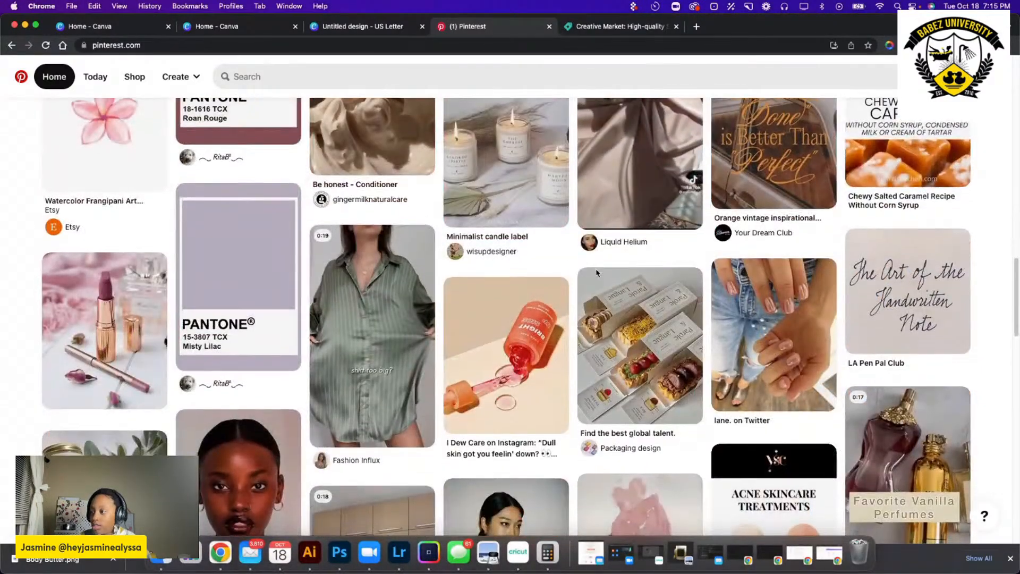
{"action": "scroll", "coordinate": [611, 239], "scroll_direction": "down", "scroll_amount": 3}
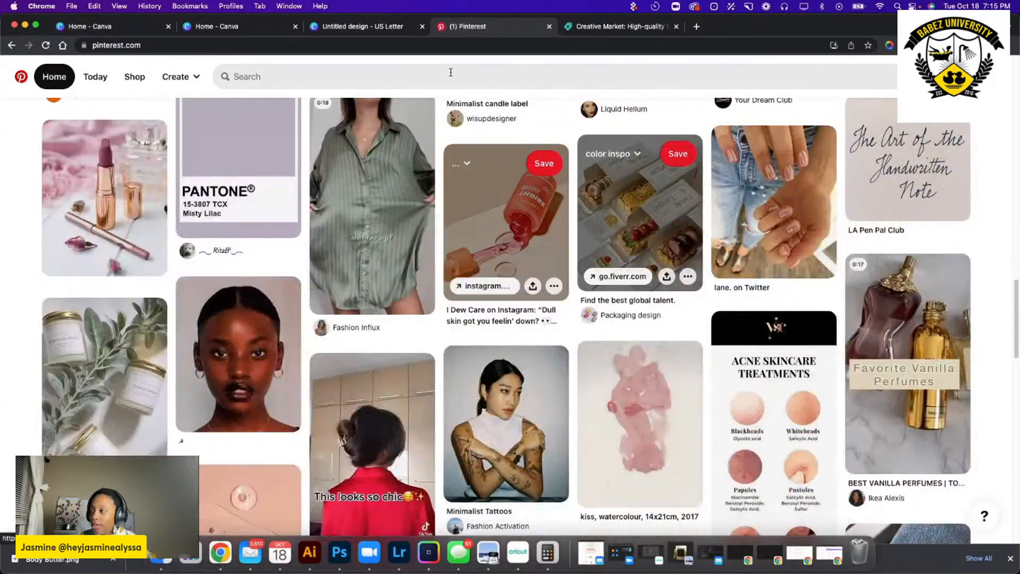
Search Pinterest for "body butter packaging" and look through the jar and label designs.
{"action": "left_click", "coordinate": [421, 76]}
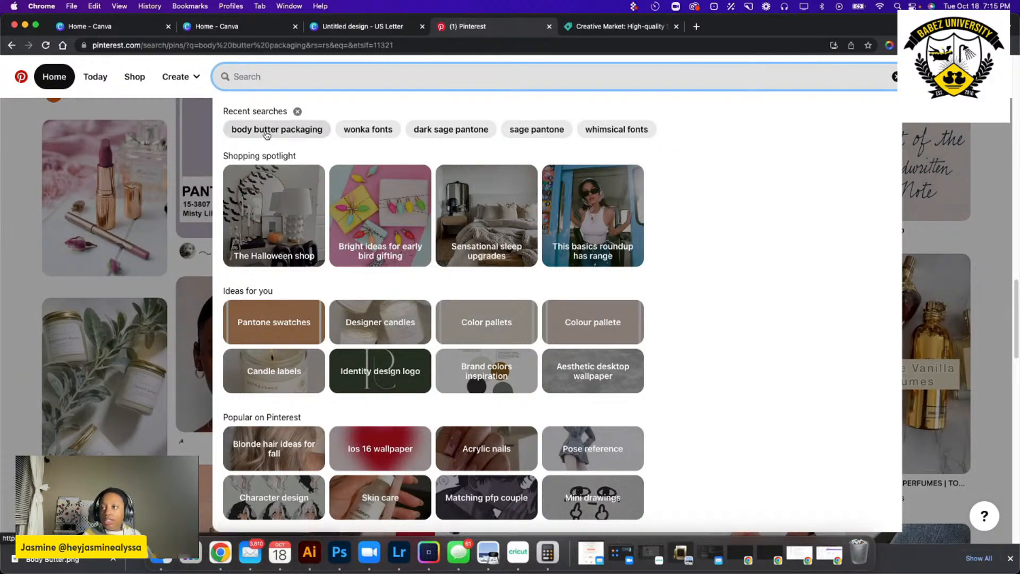
{"action": "left_click", "coordinate": [269, 131]}
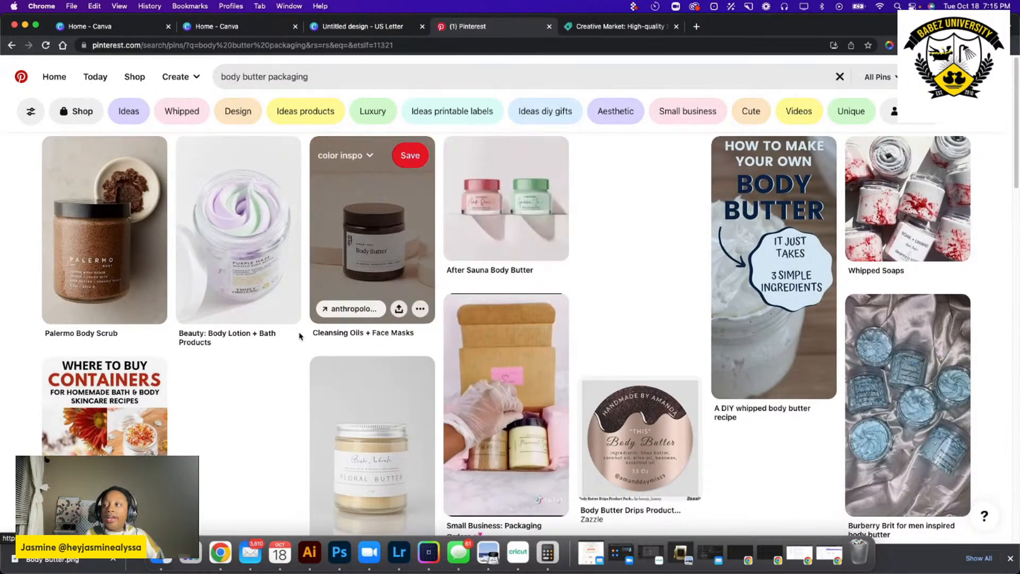
{"action": "scroll", "coordinate": [399, 231], "scroll_direction": "down", "scroll_amount": 5}
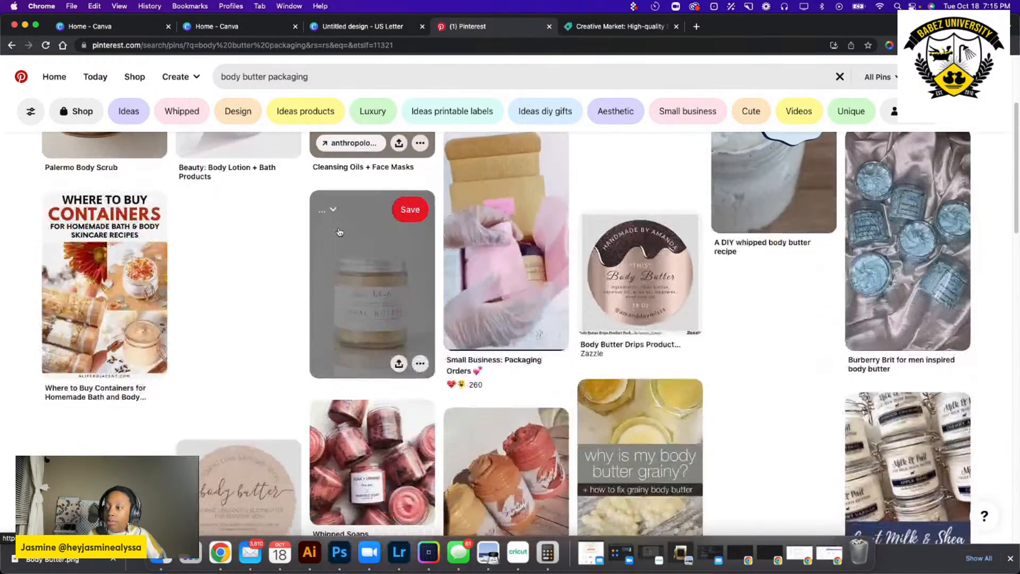
{"action": "scroll", "coordinate": [339, 230], "scroll_direction": "down", "scroll_amount": 3}
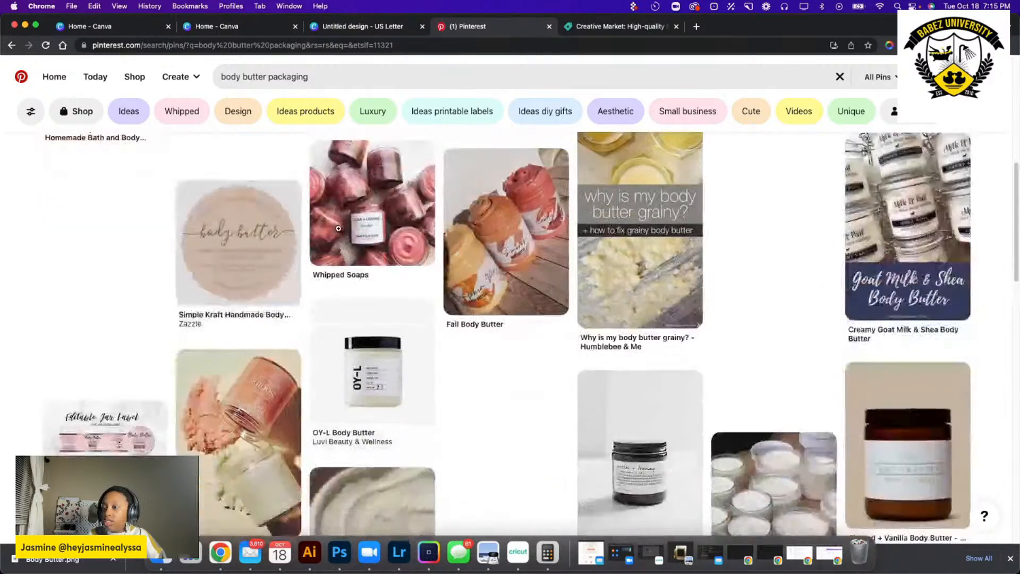
{"action": "scroll", "coordinate": [339, 229], "scroll_direction": "down", "scroll_amount": 3}
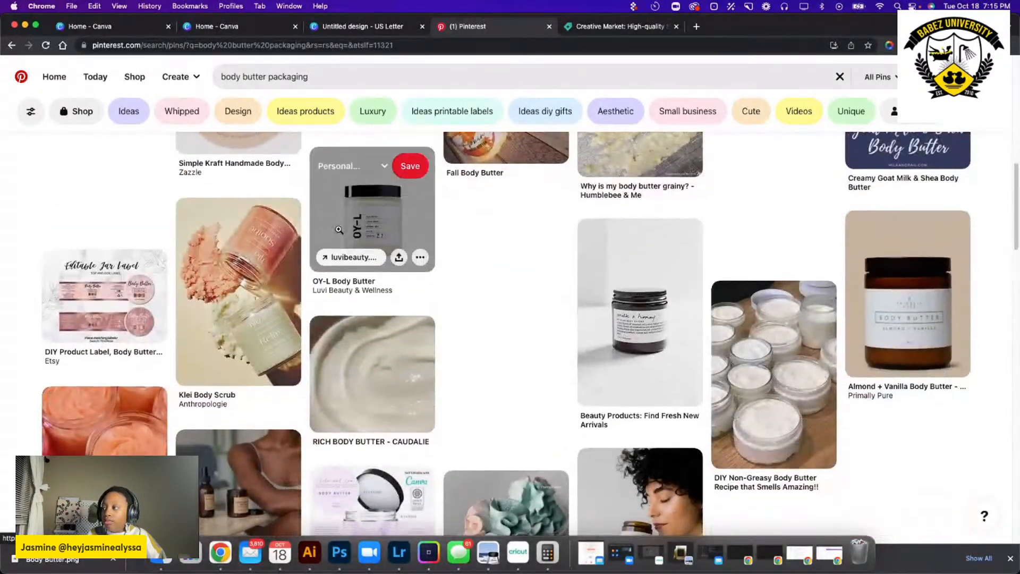
Examine the jar shapes, label styles and colors among the "body butter packaging" pins.
{"action": "scroll", "coordinate": [338, 232], "scroll_direction": "down", "scroll_amount": 2}
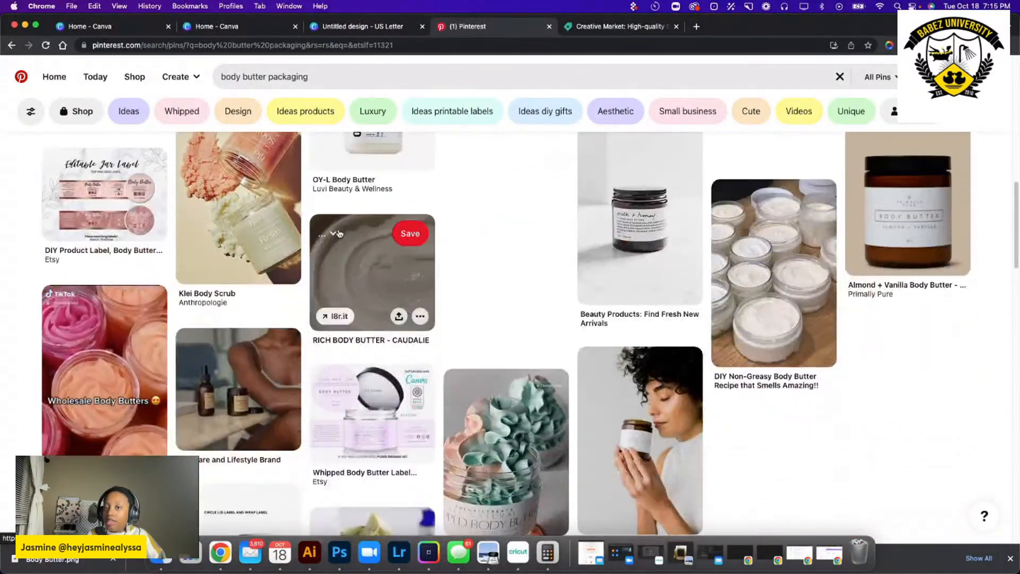
{"action": "scroll", "coordinate": [338, 233], "scroll_direction": "down", "scroll_amount": 2}
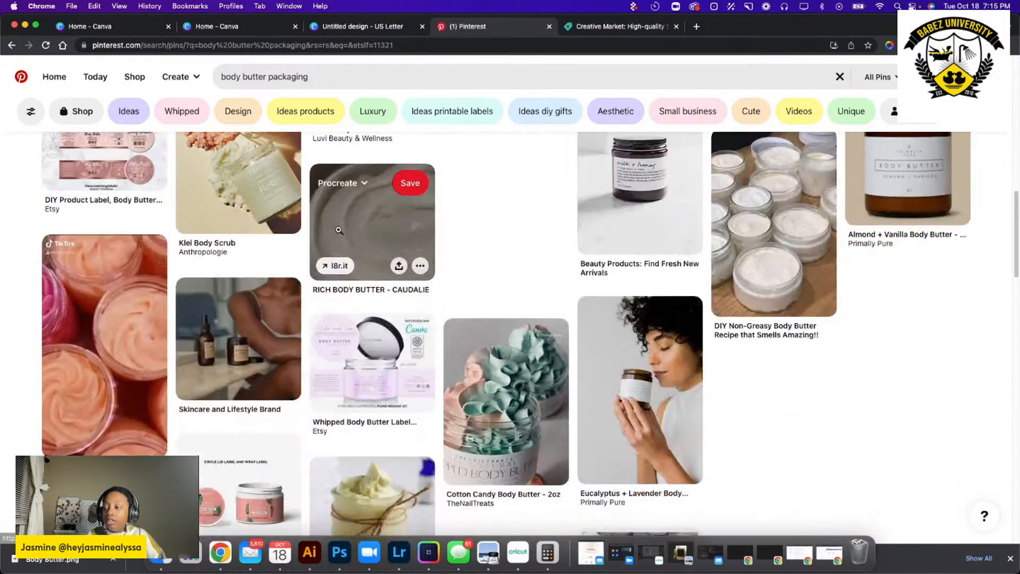
{"action": "scroll", "coordinate": [338, 233], "scroll_direction": "down", "scroll_amount": 3}
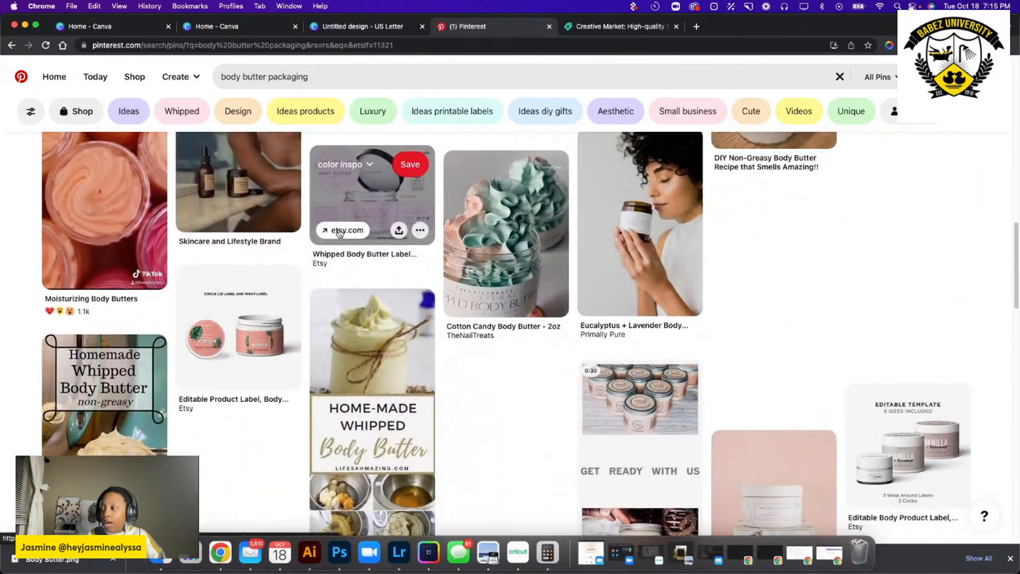
{"action": "scroll", "coordinate": [339, 233], "scroll_direction": "down", "scroll_amount": 2}
{"action": "scroll", "coordinate": [338, 230], "scroll_direction": "down", "scroll_amount": 4}
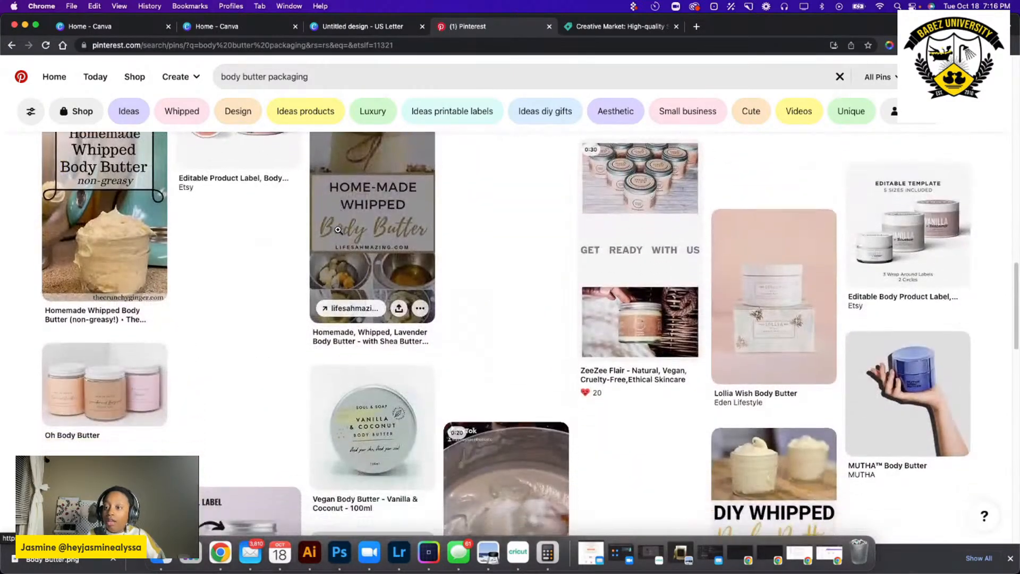
{"action": "scroll", "coordinate": [338, 230], "scroll_direction": "down", "scroll_amount": 5}
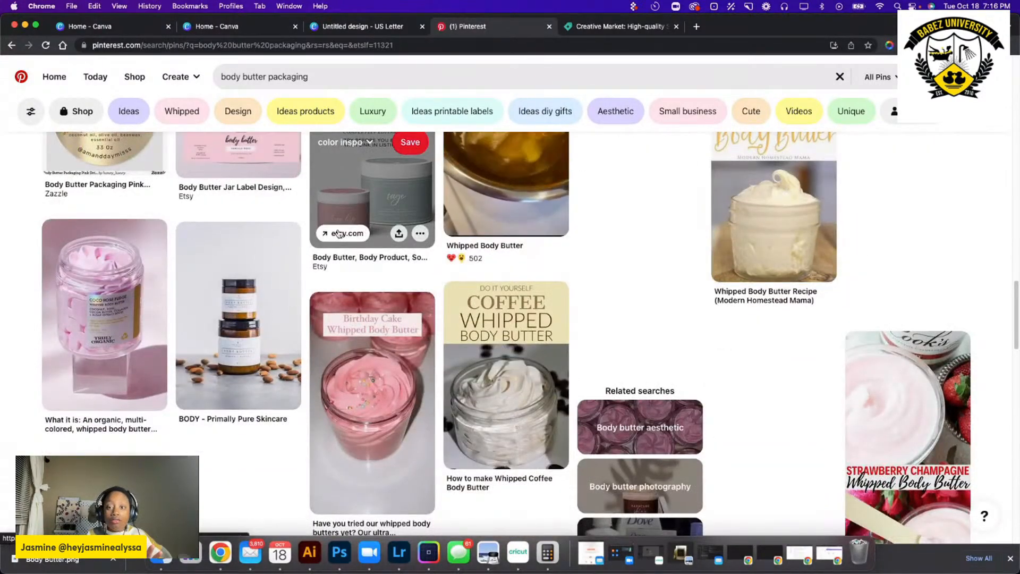
{"action": "scroll", "coordinate": [338, 232], "scroll_direction": "down", "scroll_amount": 5}
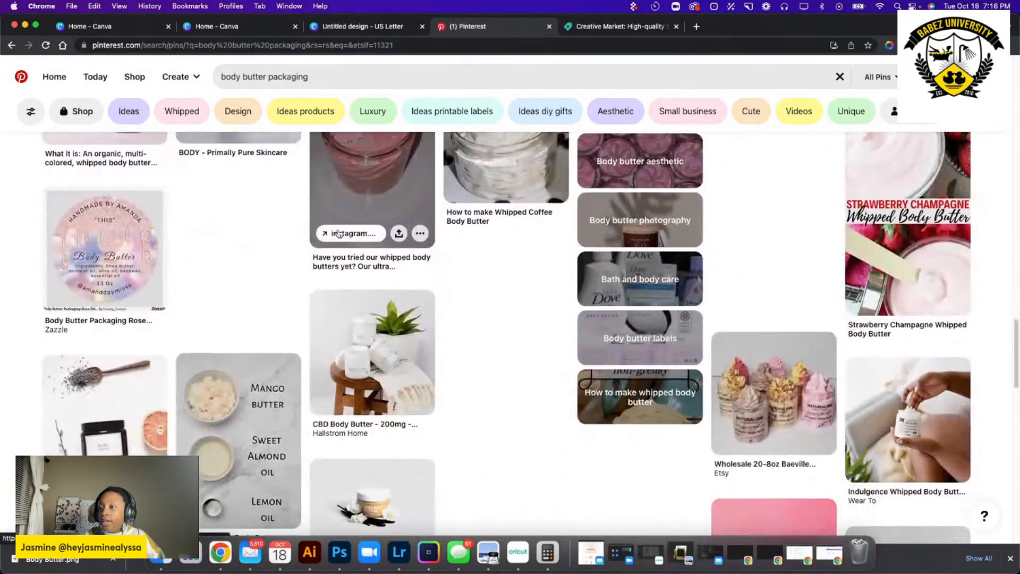
{"action": "scroll", "coordinate": [338, 229], "scroll_direction": "down", "scroll_amount": 3}
{"action": "scroll", "coordinate": [338, 230], "scroll_direction": "down", "scroll_amount": 6}
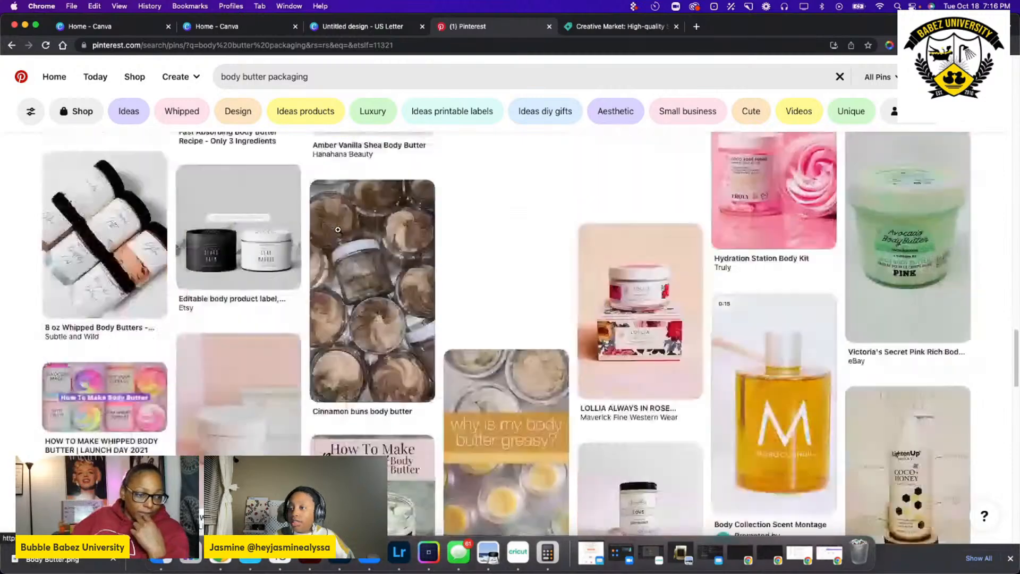
{"action": "scroll", "coordinate": [338, 230], "scroll_direction": "down", "scroll_amount": 3}
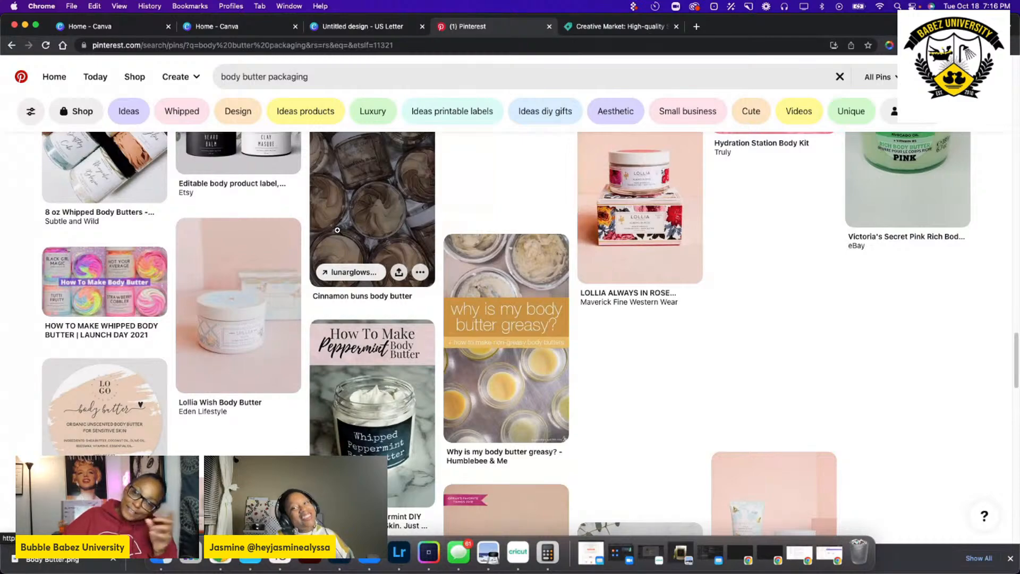
Find the LOLLIA Always in Rose Whipped Body Butter pin, view its packaging and return to the search results.
{"action": "scroll", "coordinate": [337, 229], "scroll_direction": "down", "scroll_amount": 10}
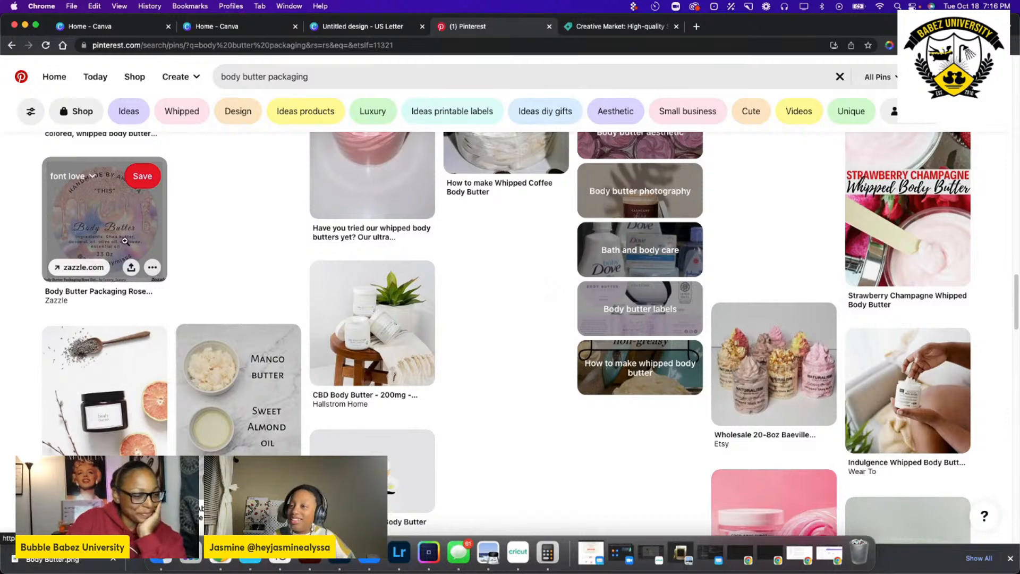
{"action": "scroll", "coordinate": [565, 376], "scroll_direction": "down", "scroll_amount": 5}
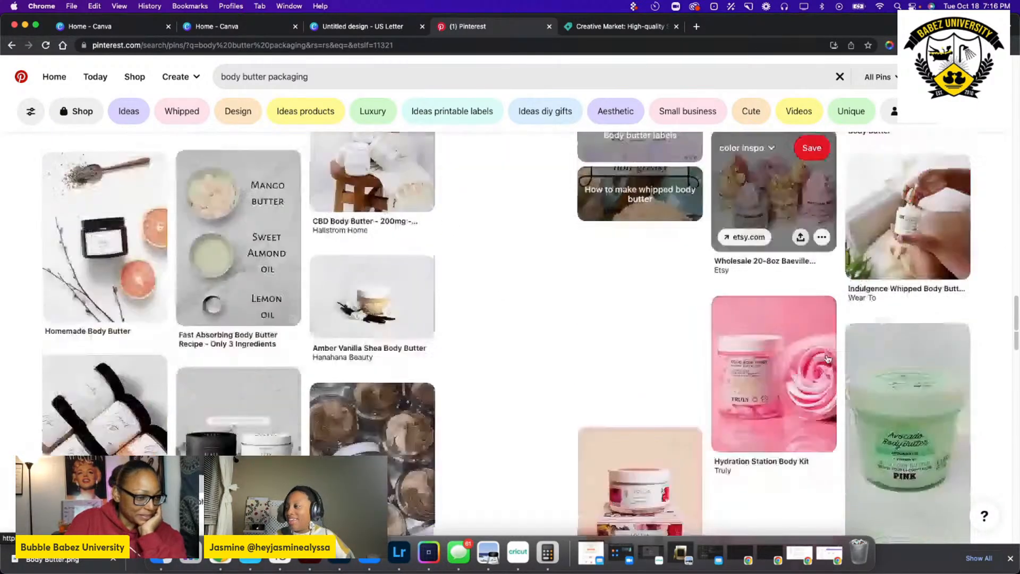
{"action": "scroll", "coordinate": [565, 376], "scroll_direction": "down", "scroll_amount": 4}
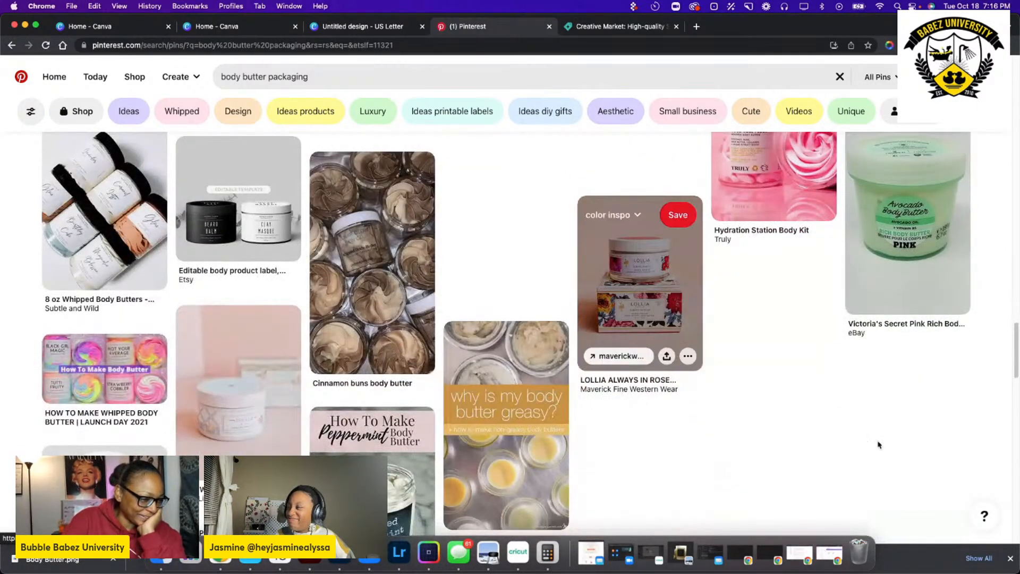
{"action": "left_click", "coordinate": [591, 230]}
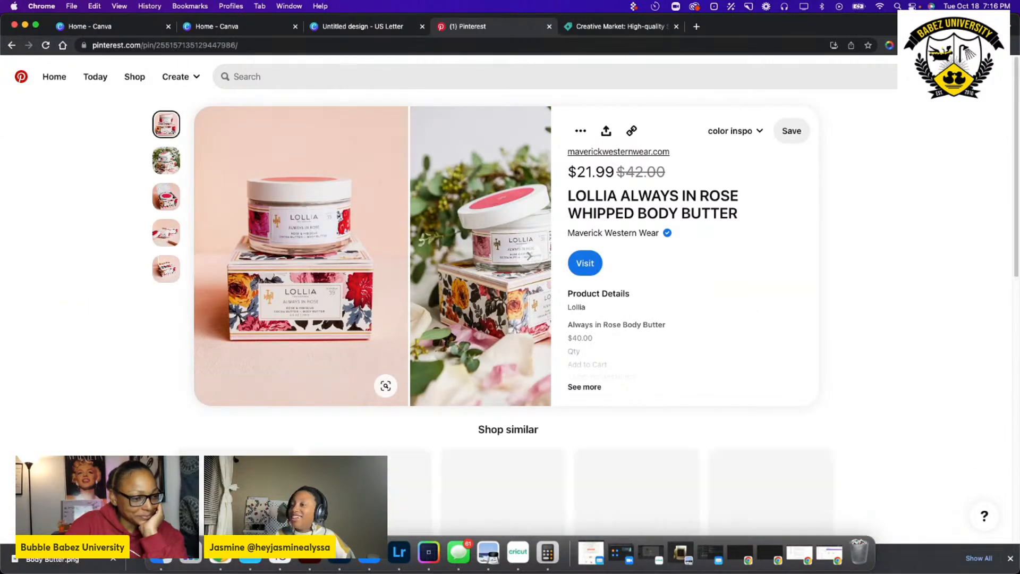
{"action": "key", "text": "super+bracketleft"}
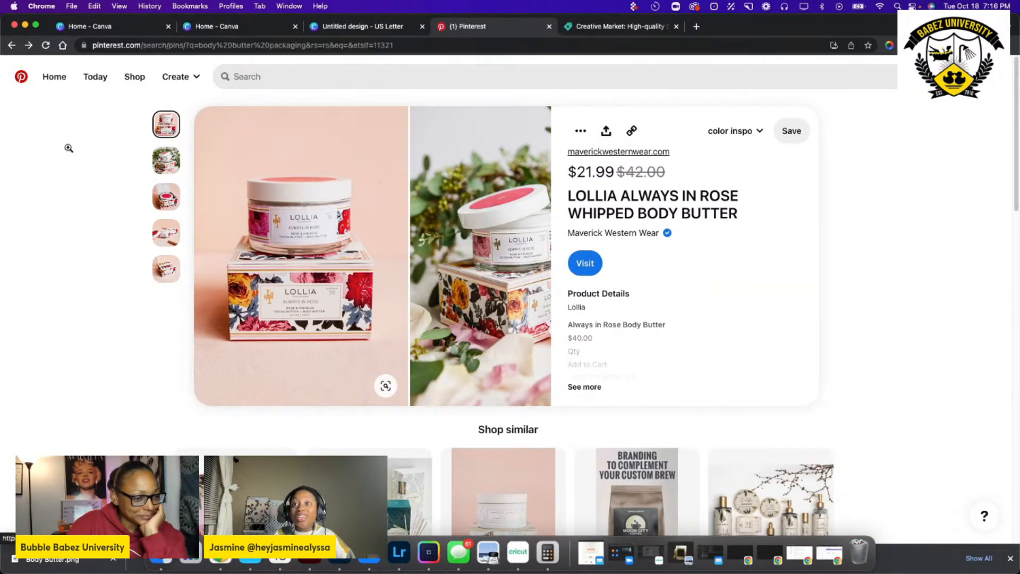
Find and open the Tarte Sugar Rush Cake Butter pin and view its packaging and similar products.
{"action": "scroll", "coordinate": [358, 340], "scroll_direction": "down", "scroll_amount": 1}
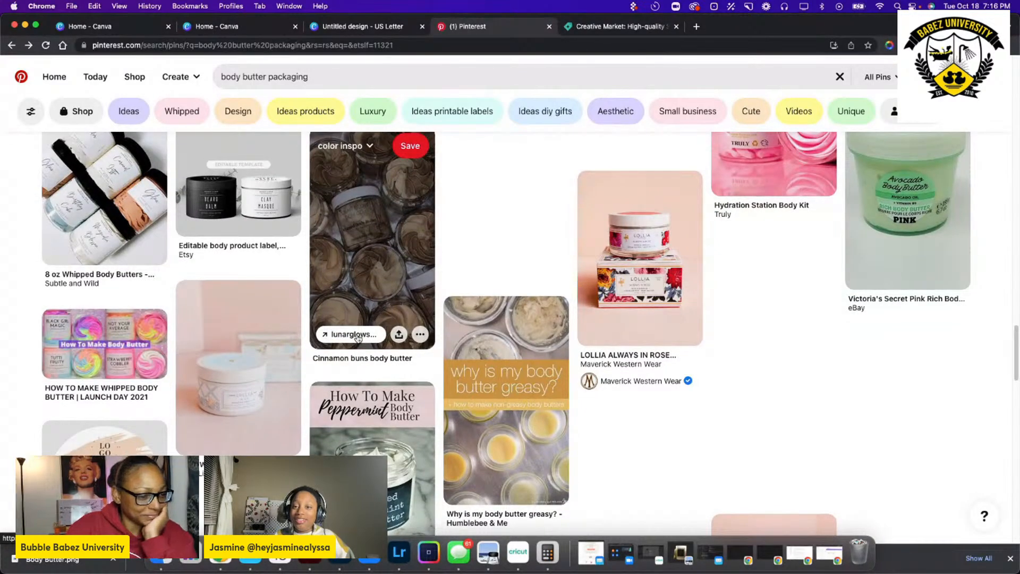
{"action": "scroll", "coordinate": [358, 335], "scroll_direction": "down", "scroll_amount": 8}
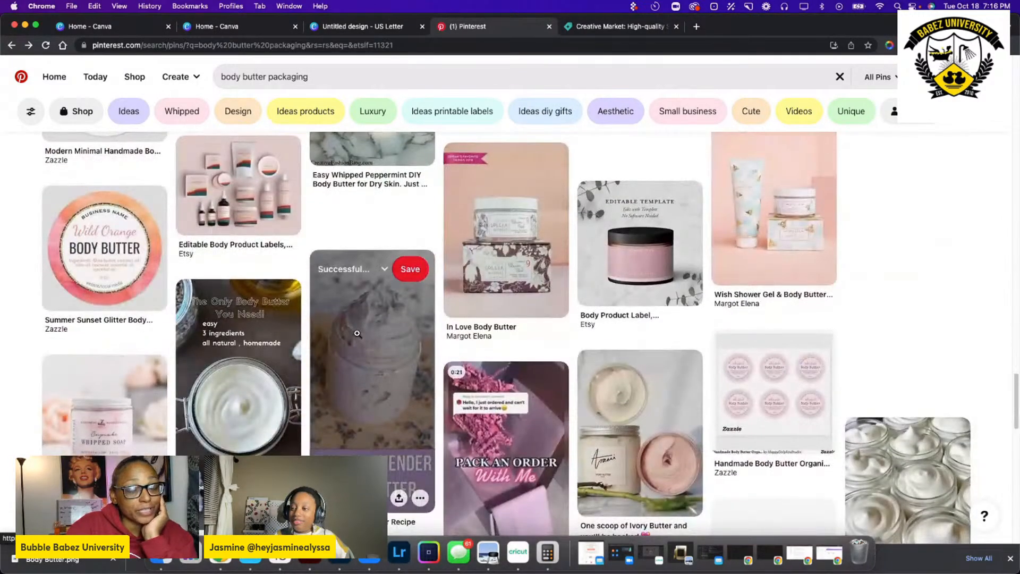
{"action": "scroll", "coordinate": [358, 334], "scroll_direction": "down", "scroll_amount": 3}
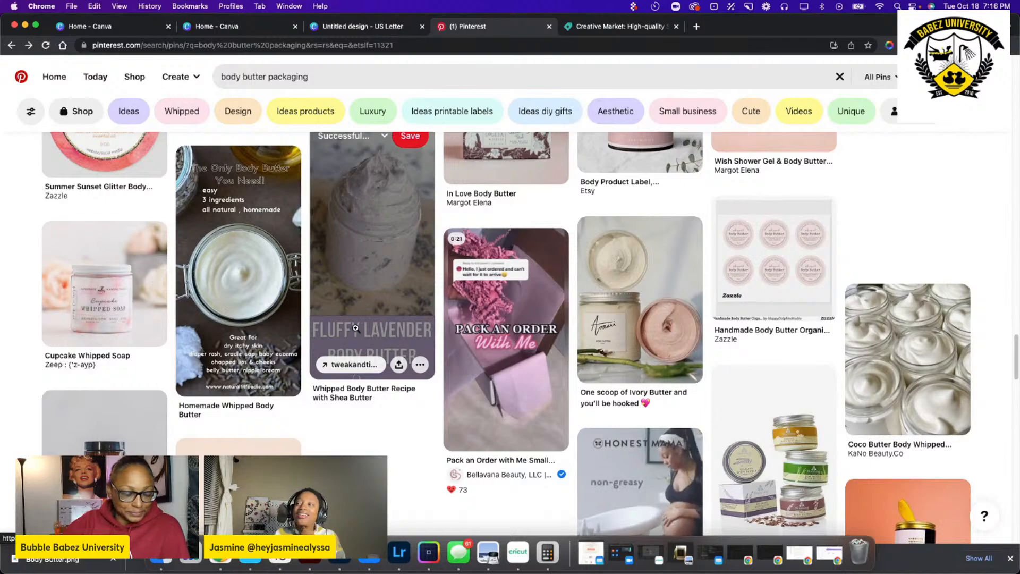
{"action": "scroll", "coordinate": [457, 323], "scroll_direction": "down", "scroll_amount": 6}
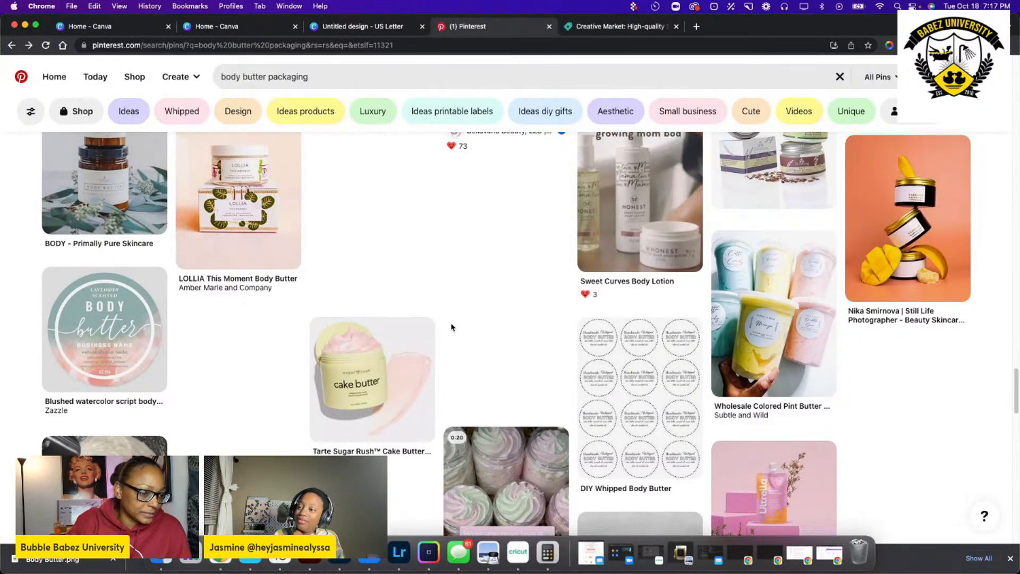
{"action": "left_click", "coordinate": [361, 367]}
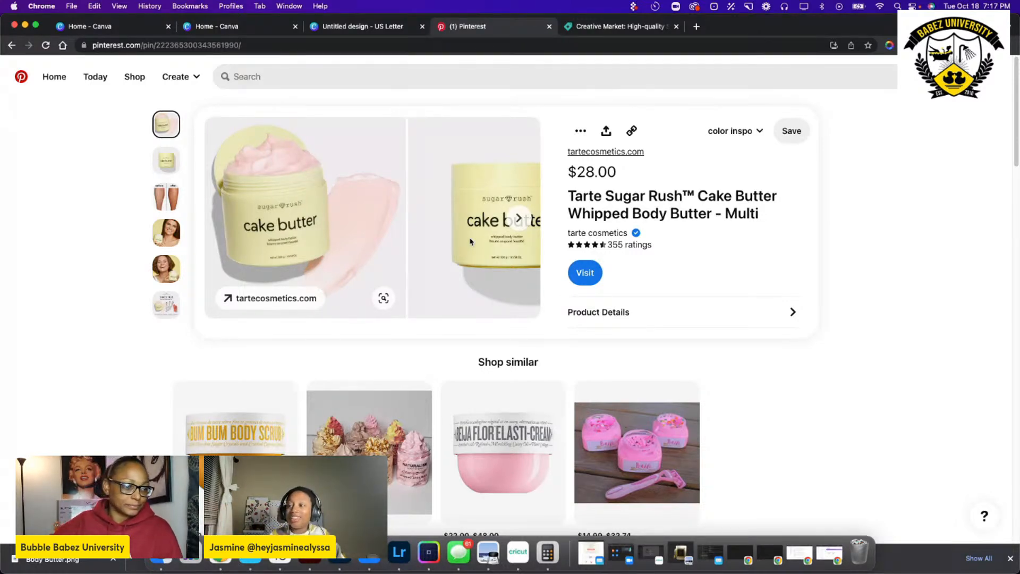
{"action": "scroll", "coordinate": [259, 227], "scroll_direction": "down", "scroll_amount": 2}
{"action": "scroll", "coordinate": [259, 227], "scroll_direction": "down", "scroll_amount": 1}
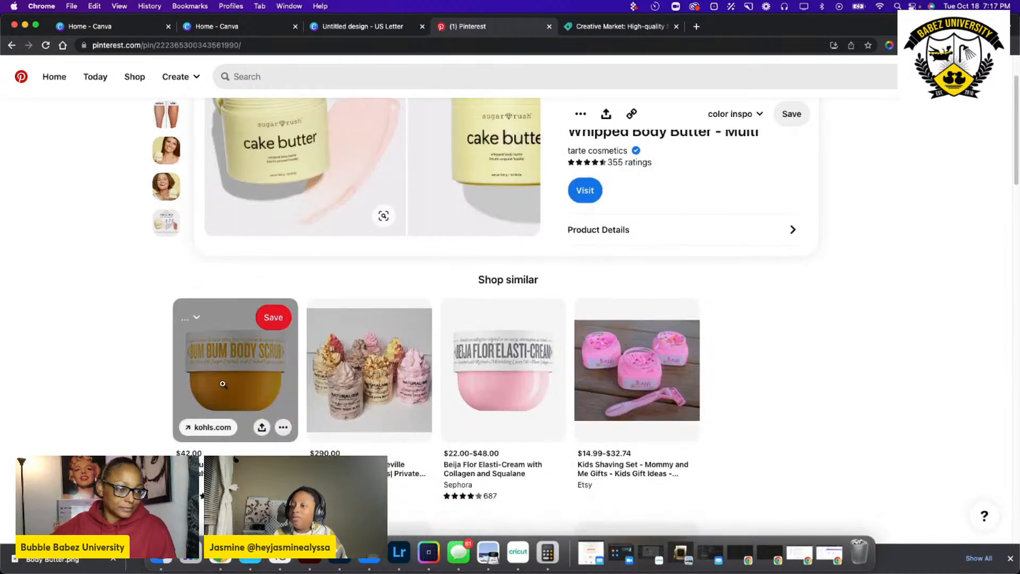
Open the Bum Bum Body Scrub pin and look through the similar products' packaging.
{"action": "left_click", "coordinate": [233, 372]}
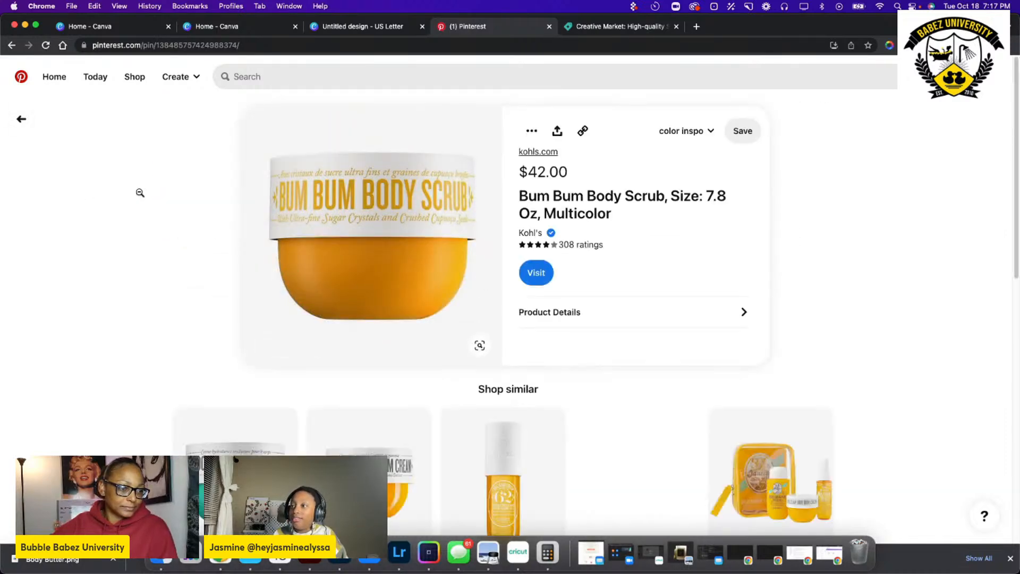
{"action": "scroll", "coordinate": [183, 207], "scroll_direction": "down", "scroll_amount": 10}
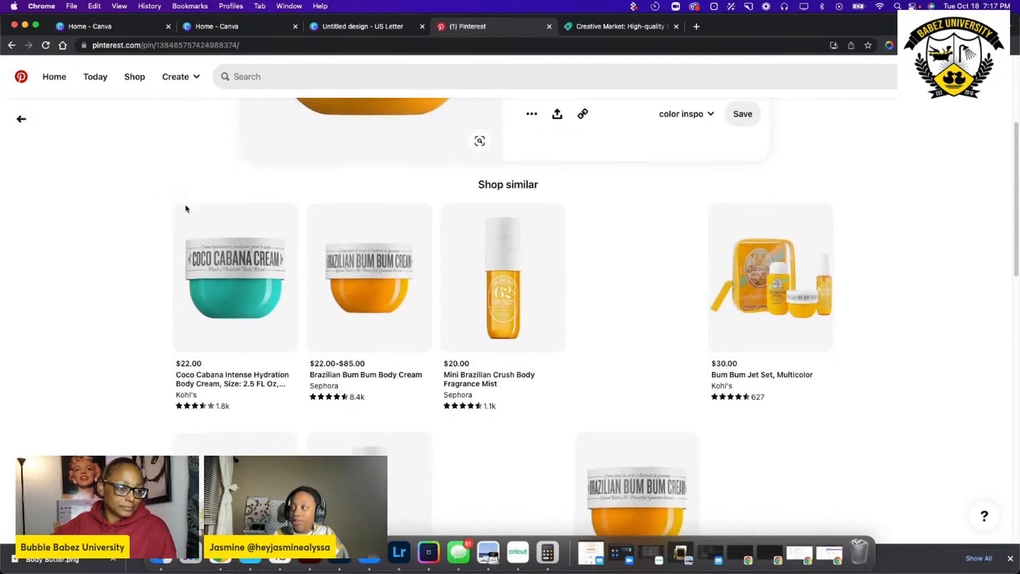
{"action": "scroll", "coordinate": [186, 208], "scroll_direction": "down", "scroll_amount": 10}
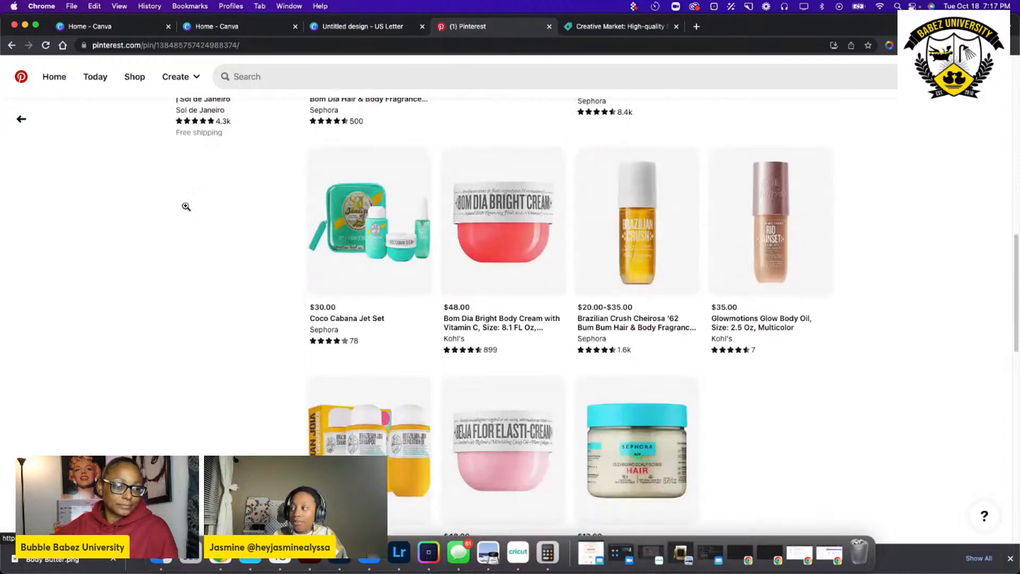
{"action": "scroll", "coordinate": [185, 209], "scroll_direction": "down", "scroll_amount": 3}
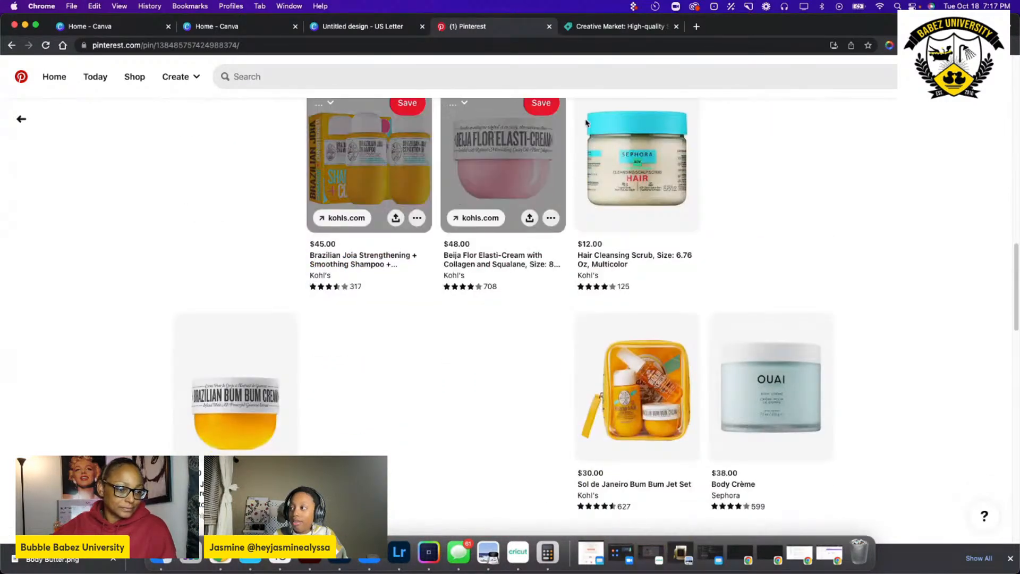
{"action": "scroll", "coordinate": [604, 215], "scroll_direction": "down", "scroll_amount": 5}
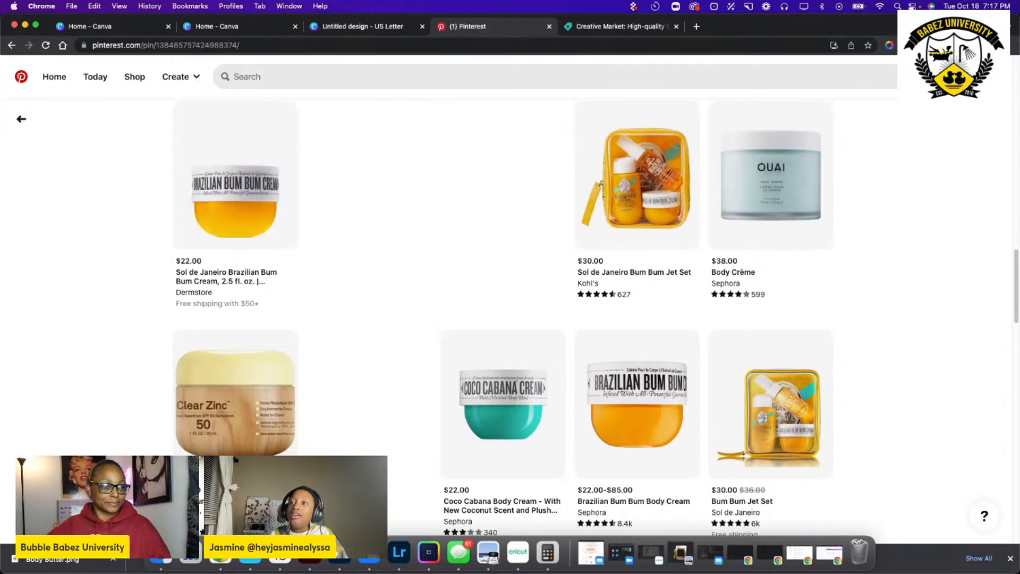
Return to the Tarte Cake Butter pin and examine more of its similar body butter jars.
{"action": "left_click", "coordinate": [20, 119]}
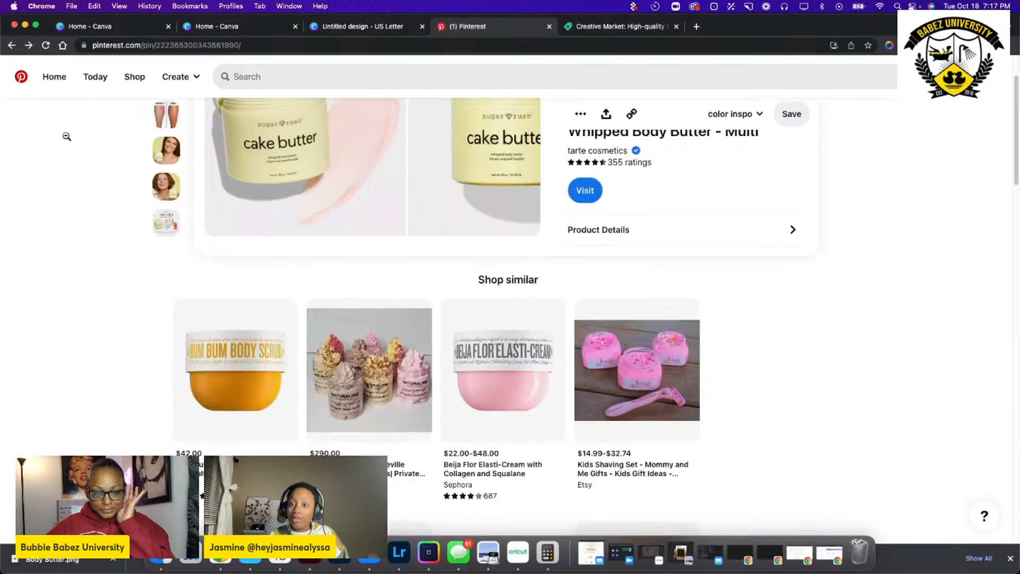
{"action": "scroll", "coordinate": [470, 266], "scroll_direction": "down", "scroll_amount": 5}
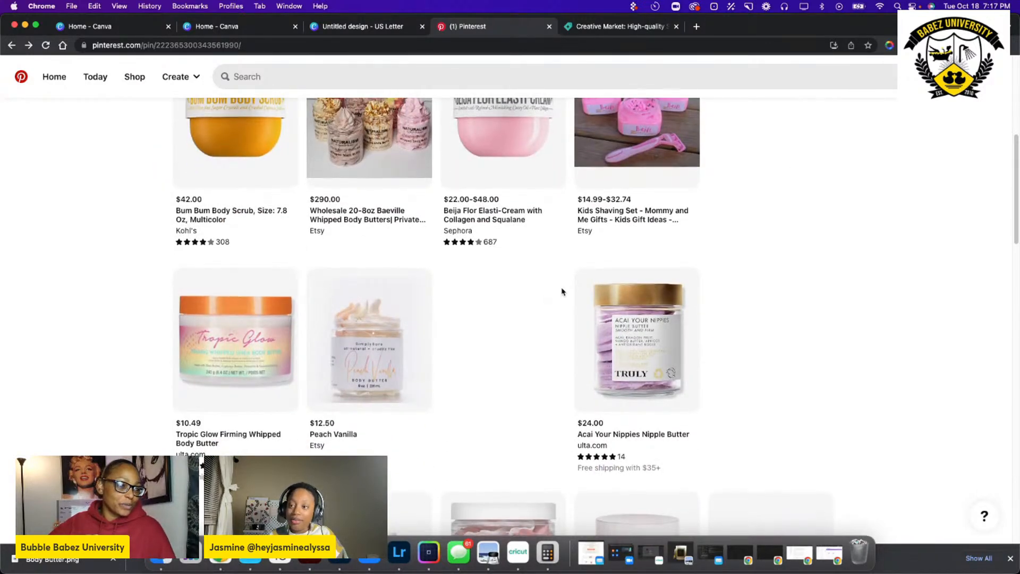
{"action": "scroll", "coordinate": [563, 292], "scroll_direction": "down", "scroll_amount": 2}
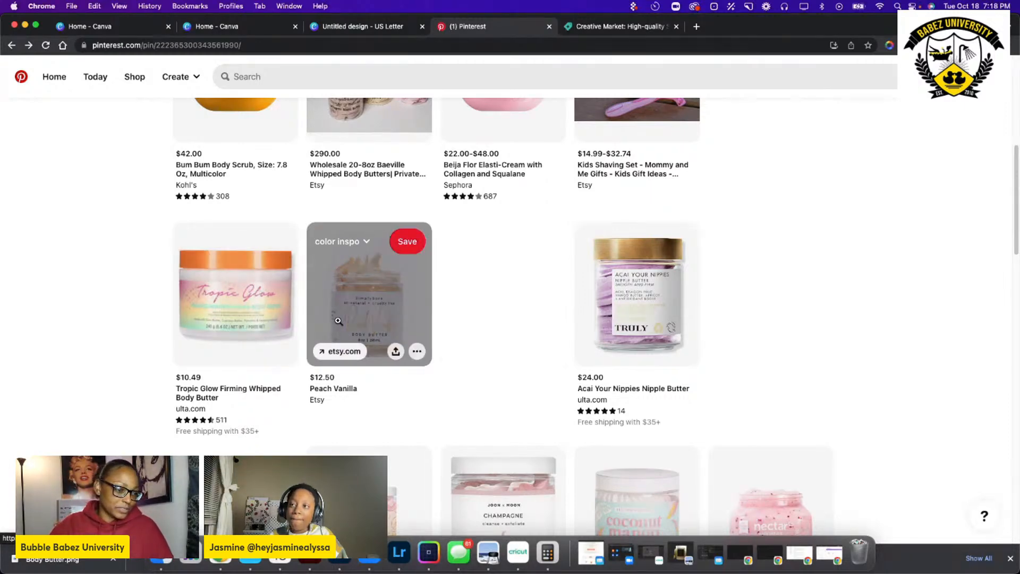
{"action": "scroll", "coordinate": [339, 321], "scroll_direction": "up", "scroll_amount": 8}
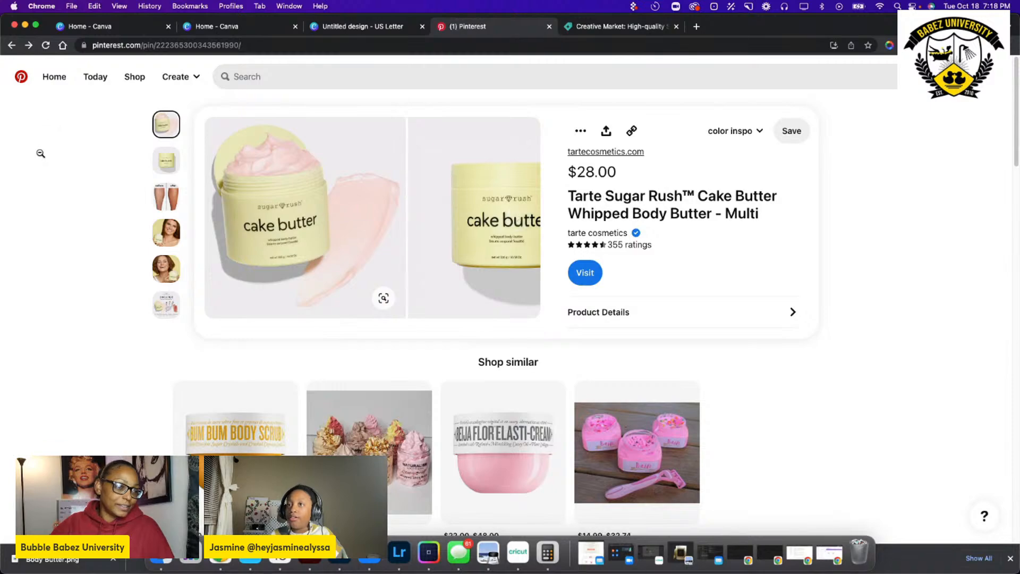
Go back to the search results and open the Rose Drips Holographic round sticker pin to view its label design.
{"action": "left_click", "coordinate": [41, 154]}
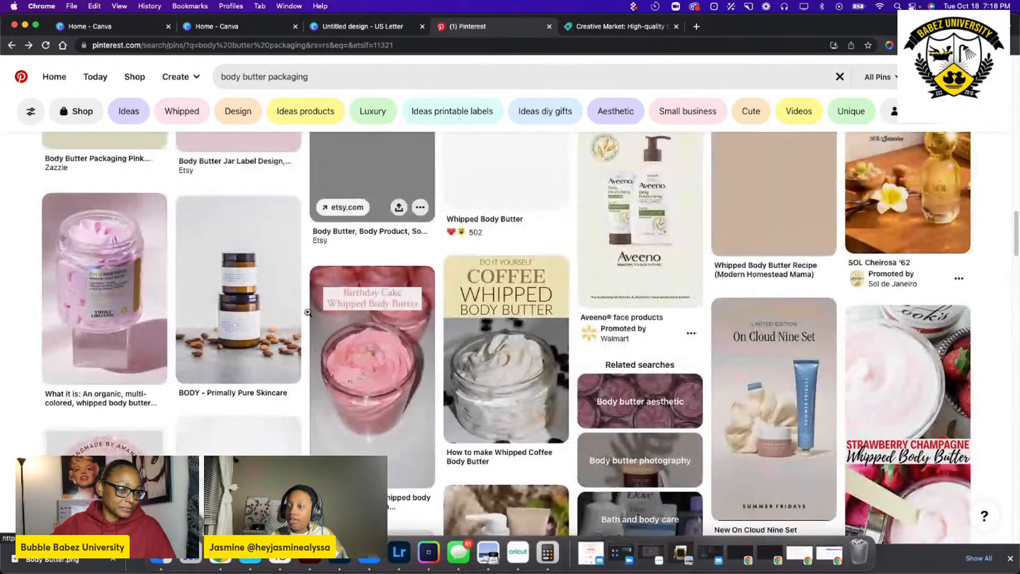
{"action": "scroll", "coordinate": [307, 313], "scroll_direction": "down", "scroll_amount": 2}
{"action": "left_click", "coordinate": [102, 424]}
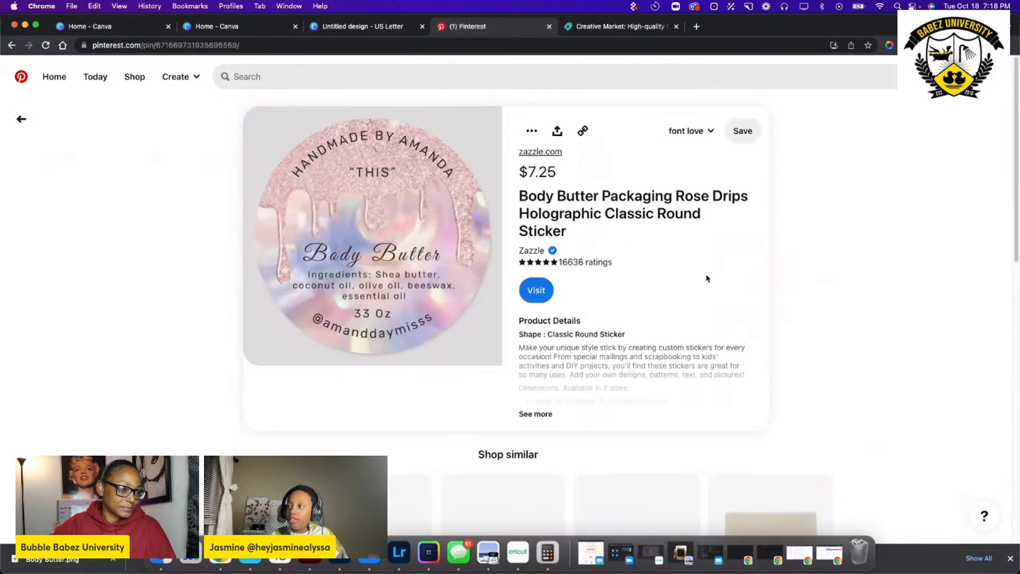
{"action": "scroll", "coordinate": [615, 322], "scroll_direction": "down", "scroll_amount": 2}
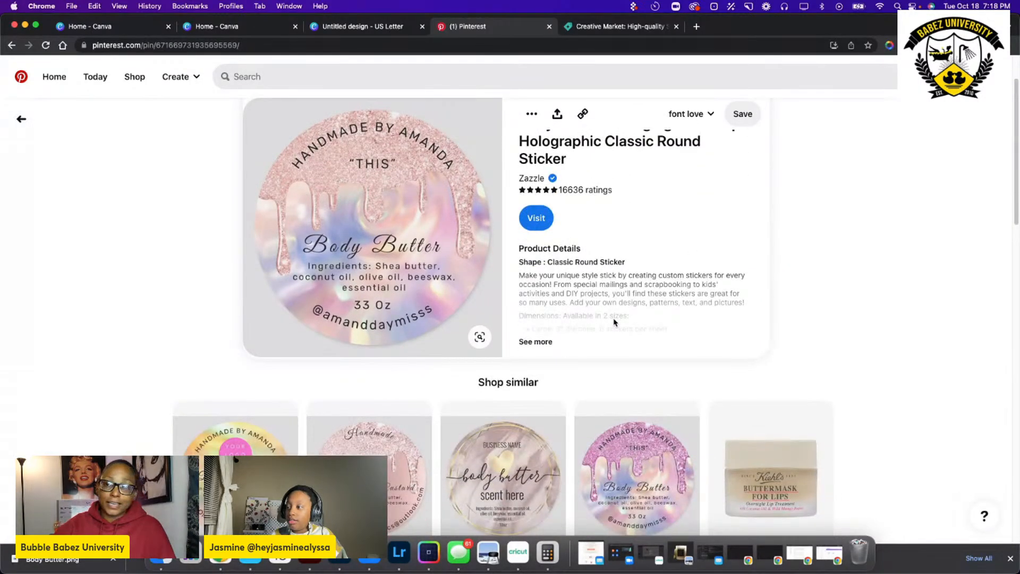
{"action": "scroll", "coordinate": [615, 322], "scroll_direction": "down", "scroll_amount": 1}
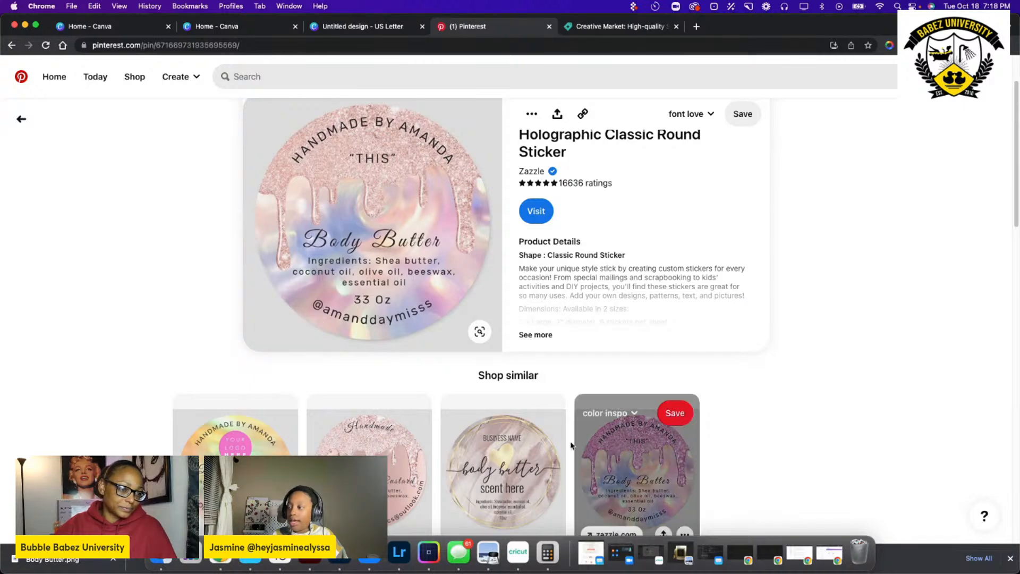
Open the similar Pink Drips Holographic round sticker pin and look through its related drip label designs.
{"action": "left_click", "coordinate": [636, 477]}
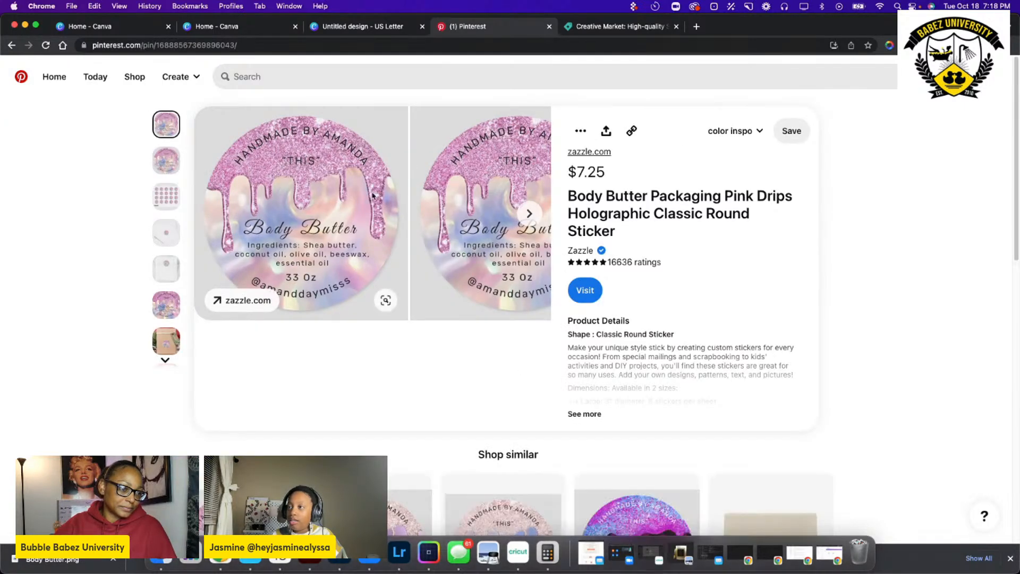
{"action": "scroll", "coordinate": [295, 183], "scroll_direction": "down", "scroll_amount": 5}
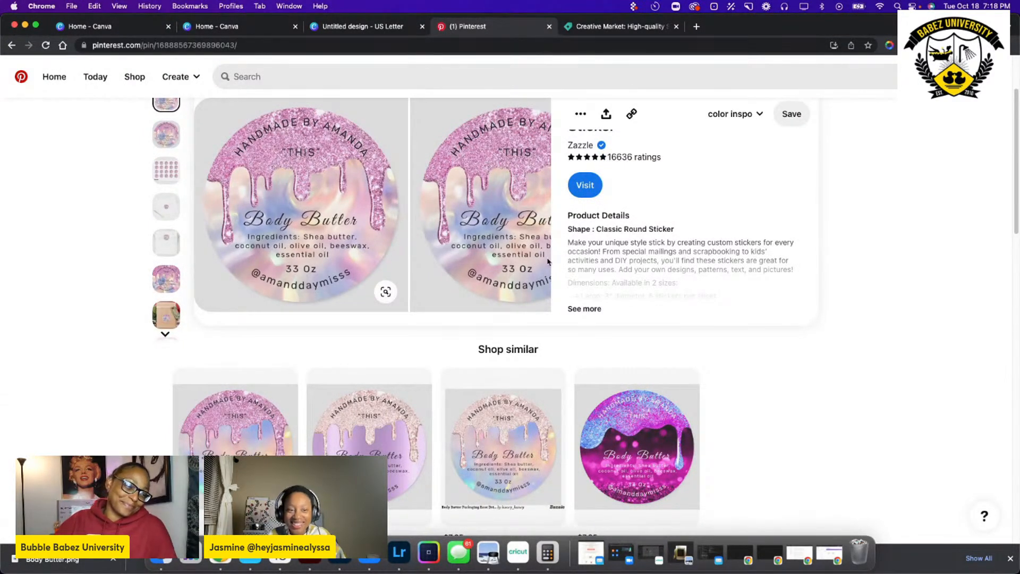
{"action": "scroll", "coordinate": [404, 255], "scroll_direction": "down", "scroll_amount": 10}
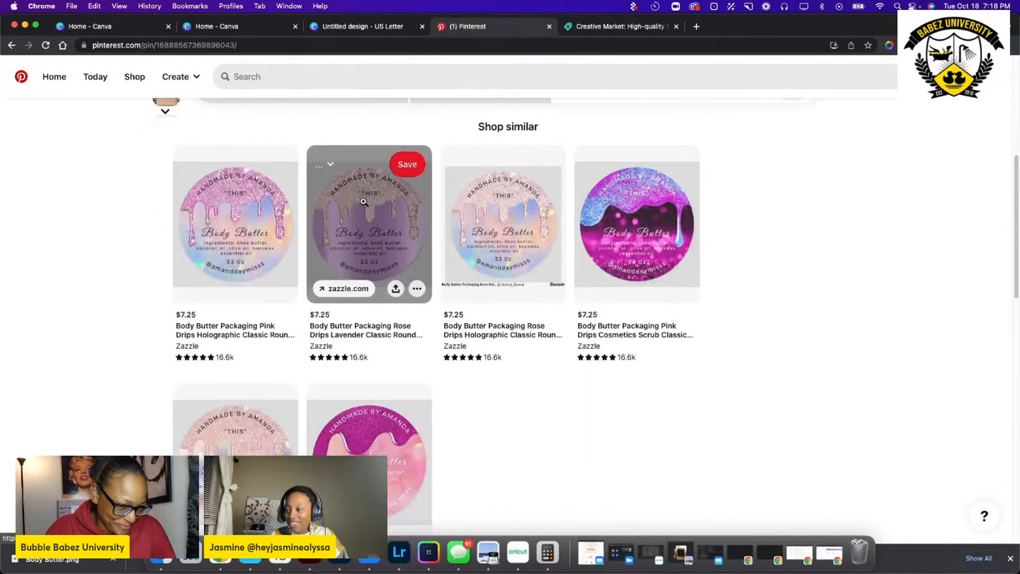
Open the Holograph Pink Name Body Butter Drips sticker pin and look at its similar label designs.
{"action": "left_click", "coordinate": [394, 407]}
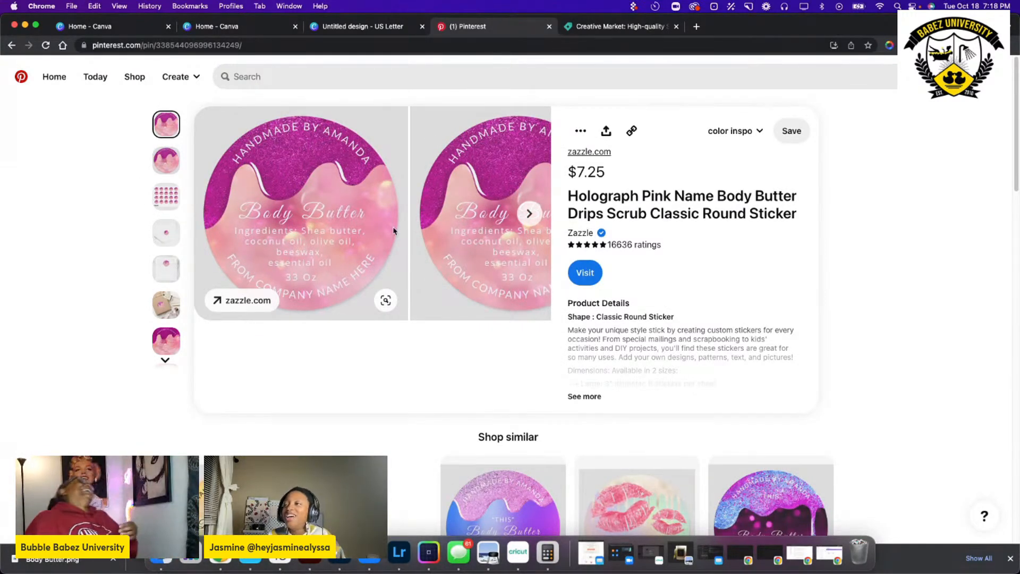
{"action": "scroll", "coordinate": [382, 228], "scroll_direction": "down", "scroll_amount": 1}
{"action": "scroll", "coordinate": [383, 227], "scroll_direction": "down", "scroll_amount": 3}
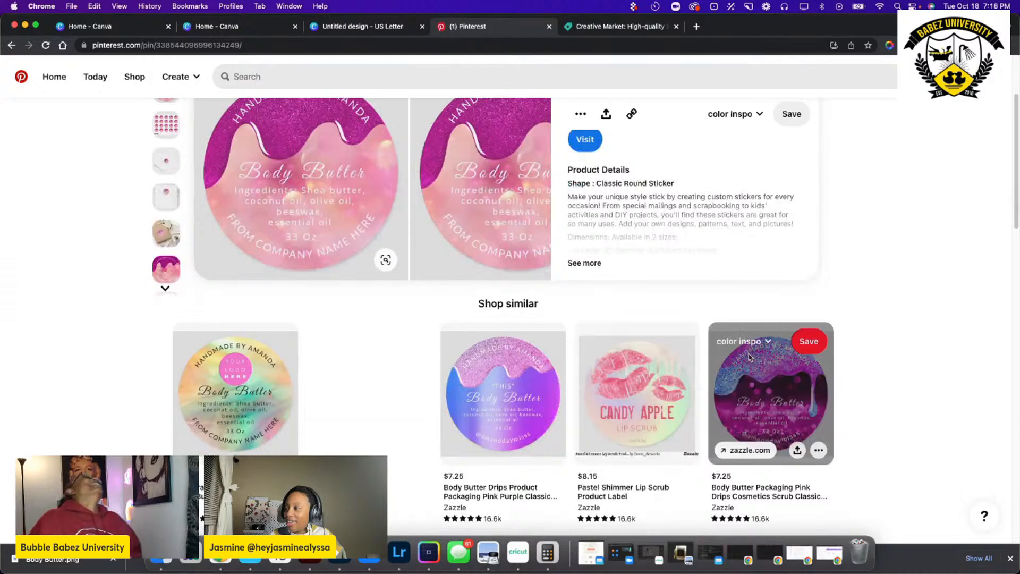
Open the similar Pink Drips Cosmetics Scrub round sticker pin and view its label design and related drip stickers.
{"action": "left_click", "coordinate": [753, 386]}
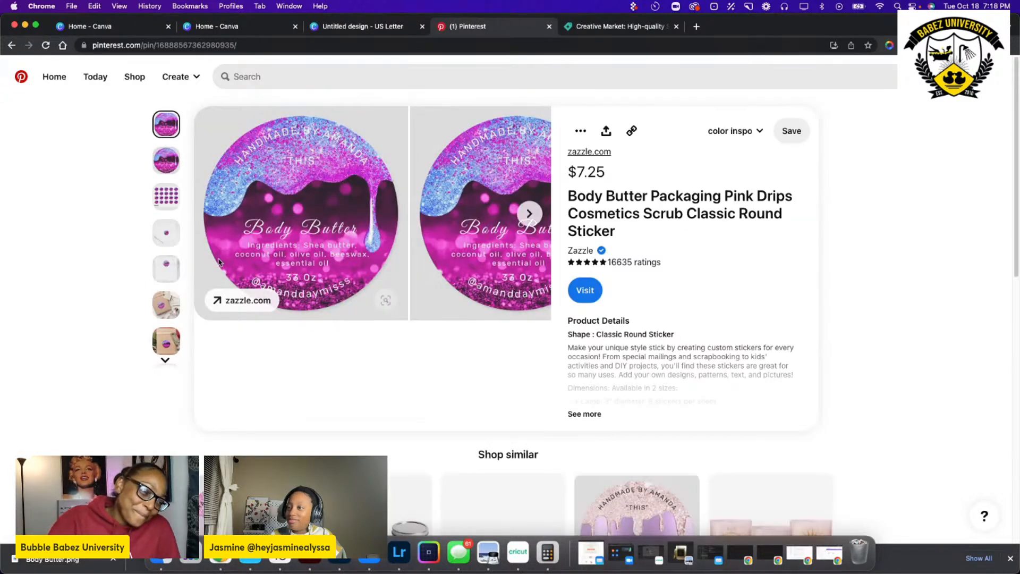
{"action": "scroll", "coordinate": [219, 262], "scroll_direction": "down", "scroll_amount": 6}
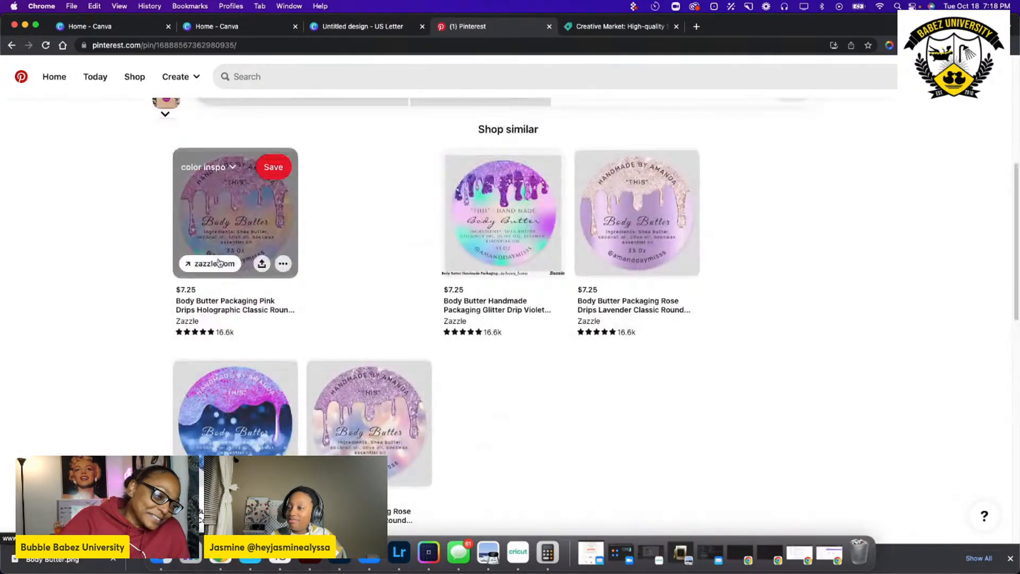
{"action": "scroll", "coordinate": [219, 263], "scroll_direction": "up", "scroll_amount": 6}
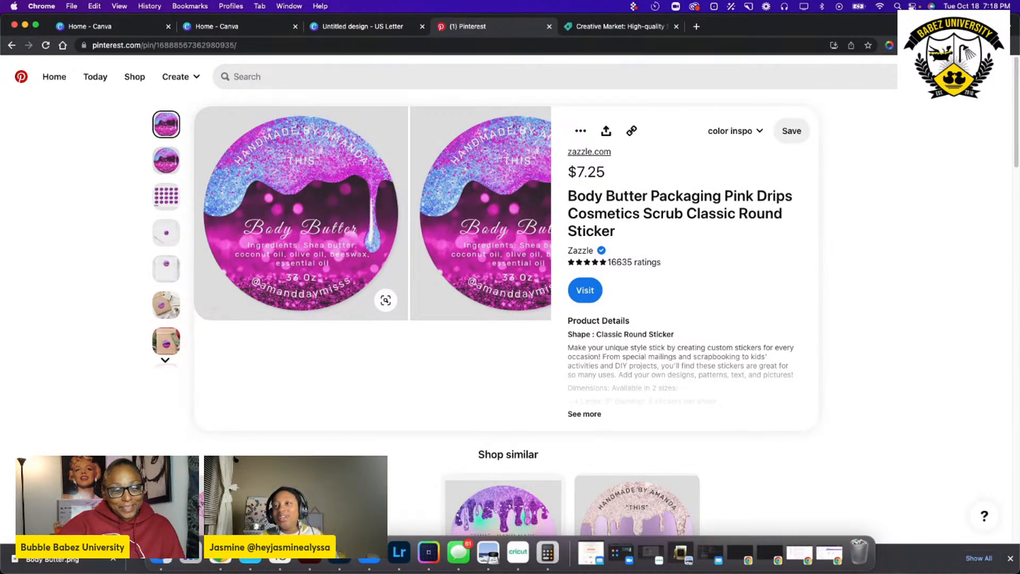
Return to the Holograph Pink Name Body Butter pin and browse more of its similar lip scrub and body butter labels.
{"action": "left_click", "coordinate": [81, 154]}
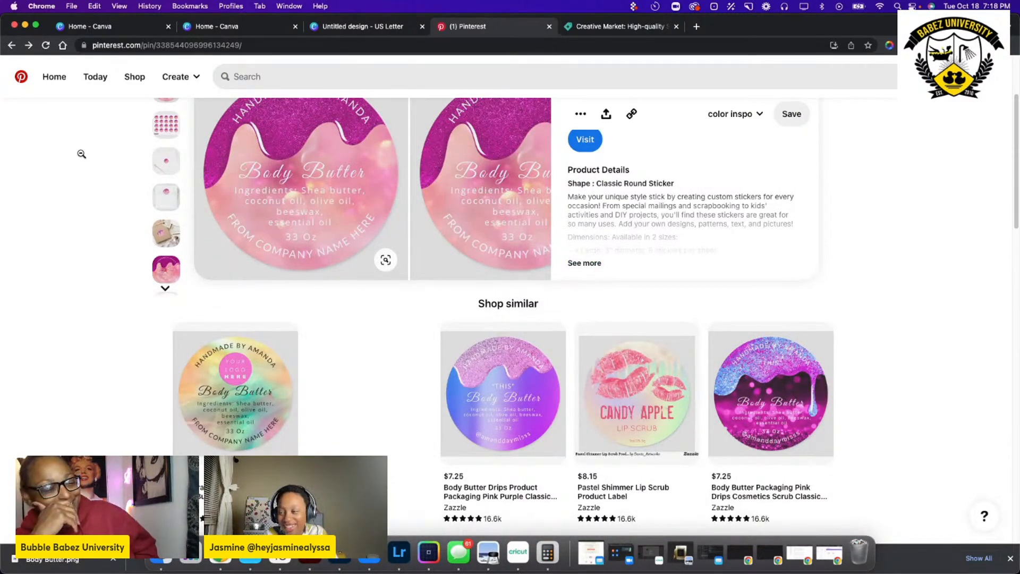
{"action": "scroll", "coordinate": [101, 187], "scroll_direction": "down", "scroll_amount": 12}
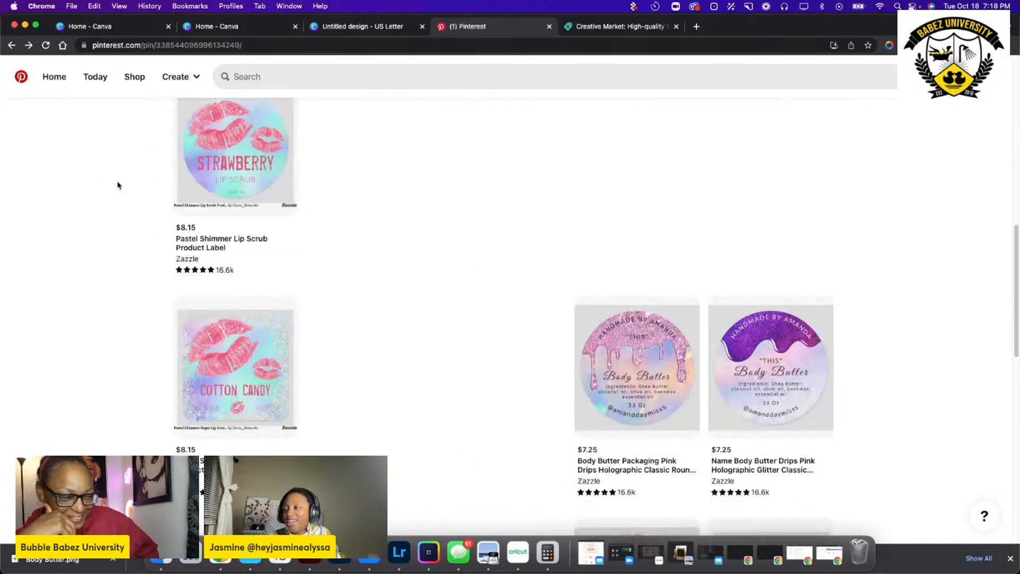
{"action": "scroll", "coordinate": [144, 178], "scroll_direction": "down", "scroll_amount": 6}
{"action": "scroll", "coordinate": [144, 179], "scroll_direction": "up", "scroll_amount": 10}
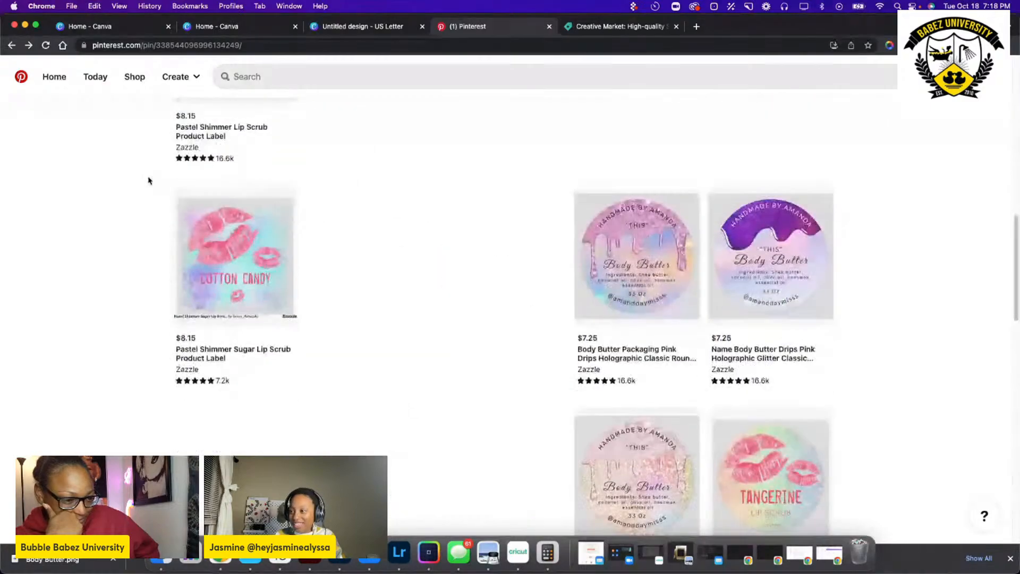
{"action": "scroll", "coordinate": [193, 206], "scroll_direction": "down", "scroll_amount": 6}
{"action": "scroll", "coordinate": [192, 207], "scroll_direction": "down", "scroll_amount": 7}
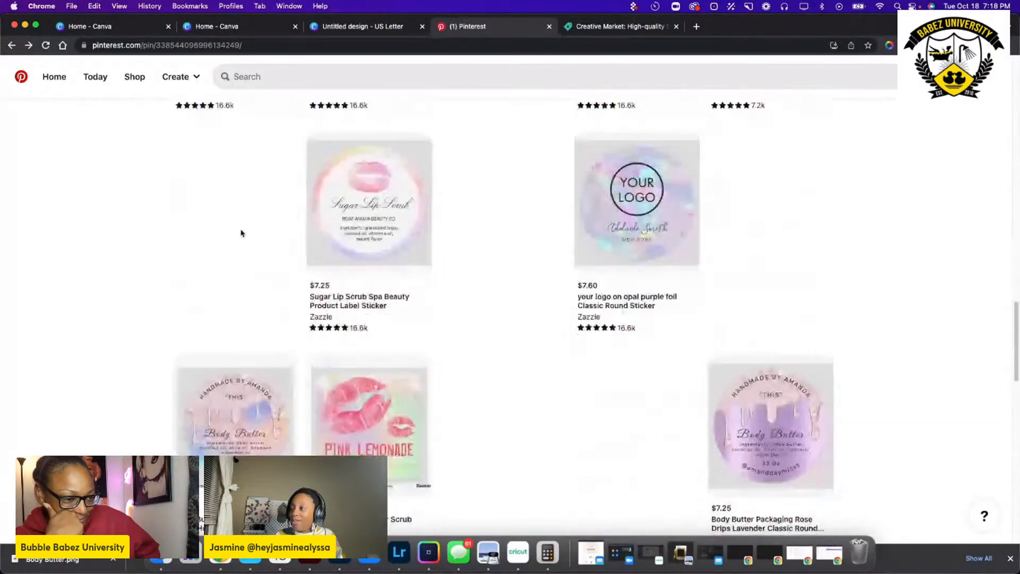
Open the Sugar Lip Scrub Spa Beauty Product Label Sticker pin and examine its design and similar labels.
{"action": "left_click", "coordinate": [350, 221]}
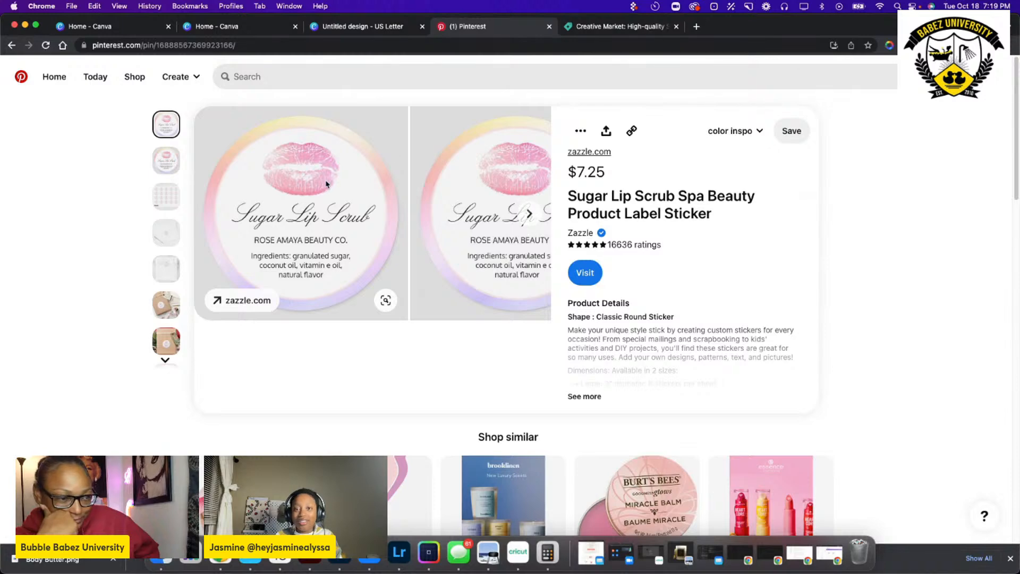
{"action": "scroll", "coordinate": [335, 184], "scroll_direction": "down", "scroll_amount": 6}
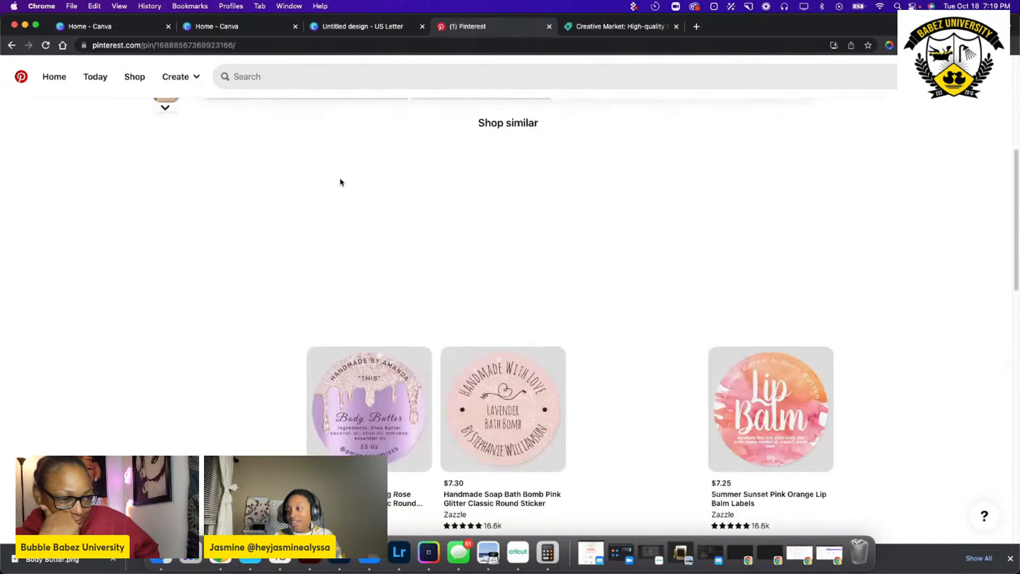
{"action": "scroll", "coordinate": [340, 183], "scroll_direction": "up", "scroll_amount": 6}
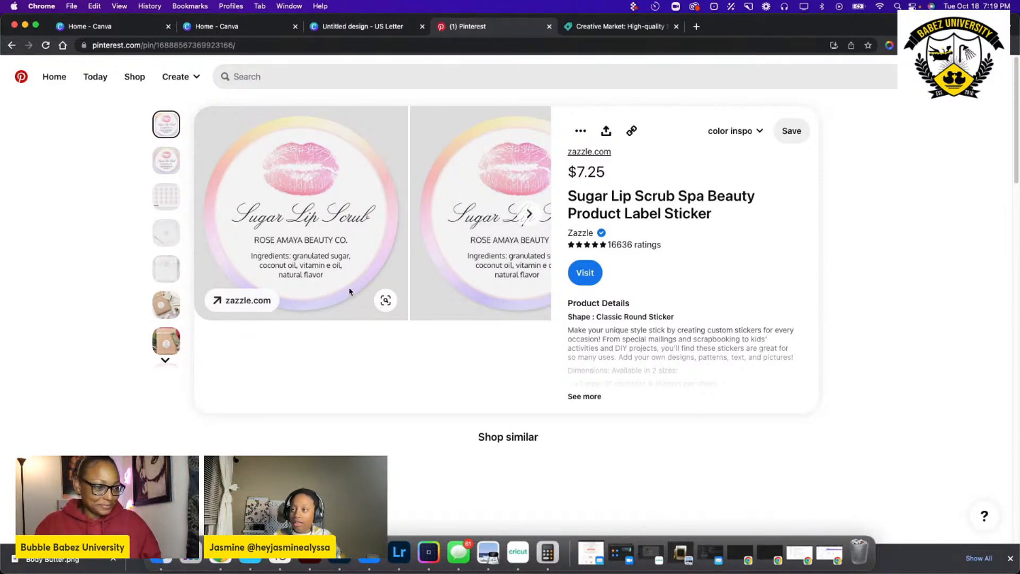
Leave the Sugar Lip Scrub pin and go back through the previously viewed body butter sticker pins.
{"action": "left_click", "coordinate": [109, 124]}
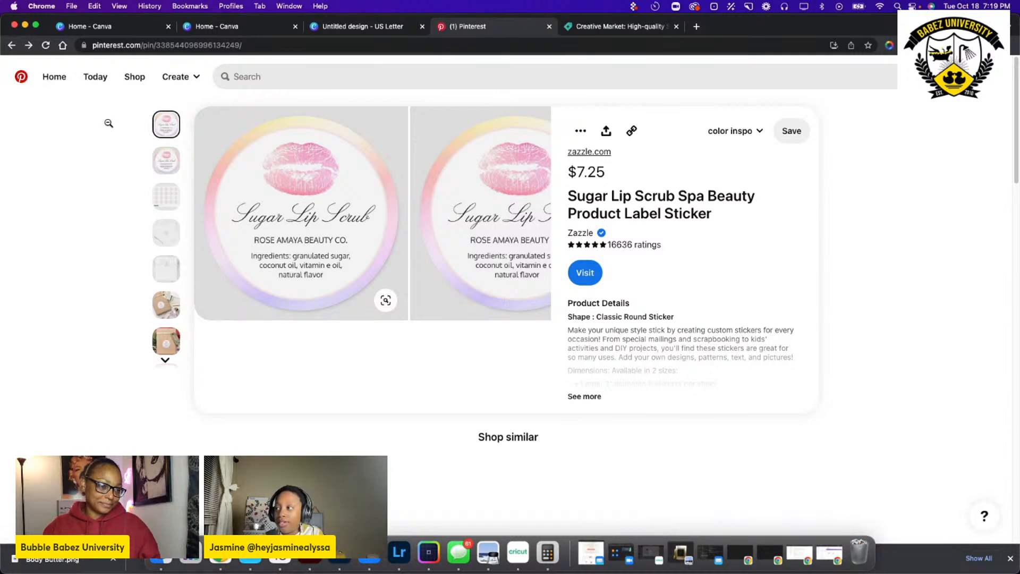
{"action": "scroll", "coordinate": [191, 125], "scroll_direction": "down", "scroll_amount": 10}
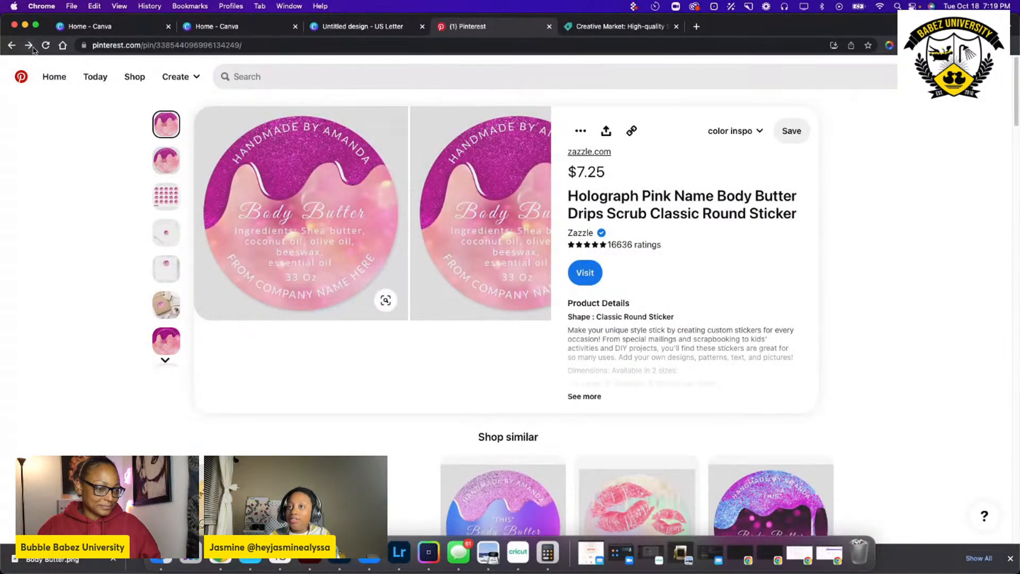
{"action": "left_click", "coordinate": [30, 46]}
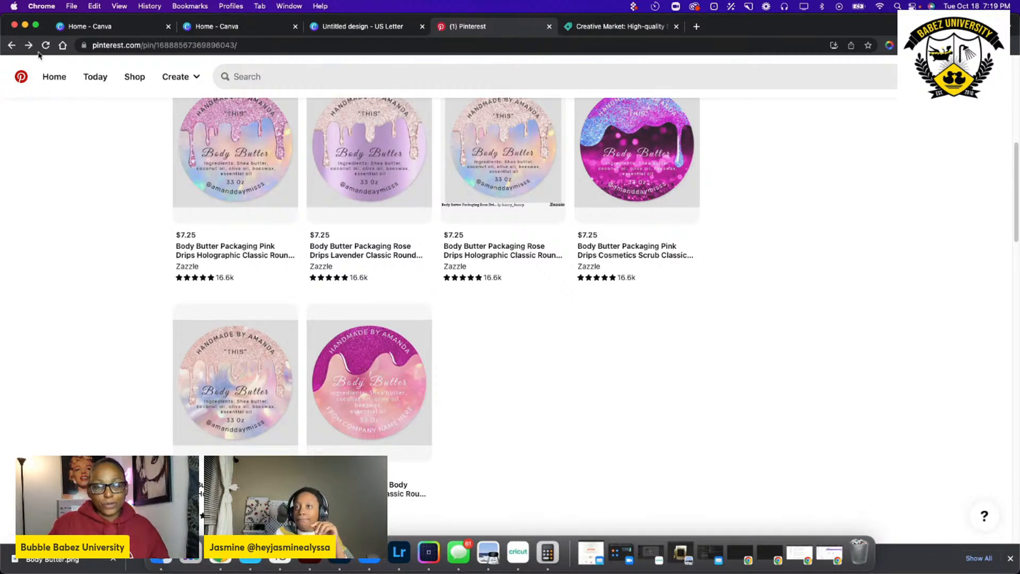
{"action": "left_click", "coordinate": [11, 46]}
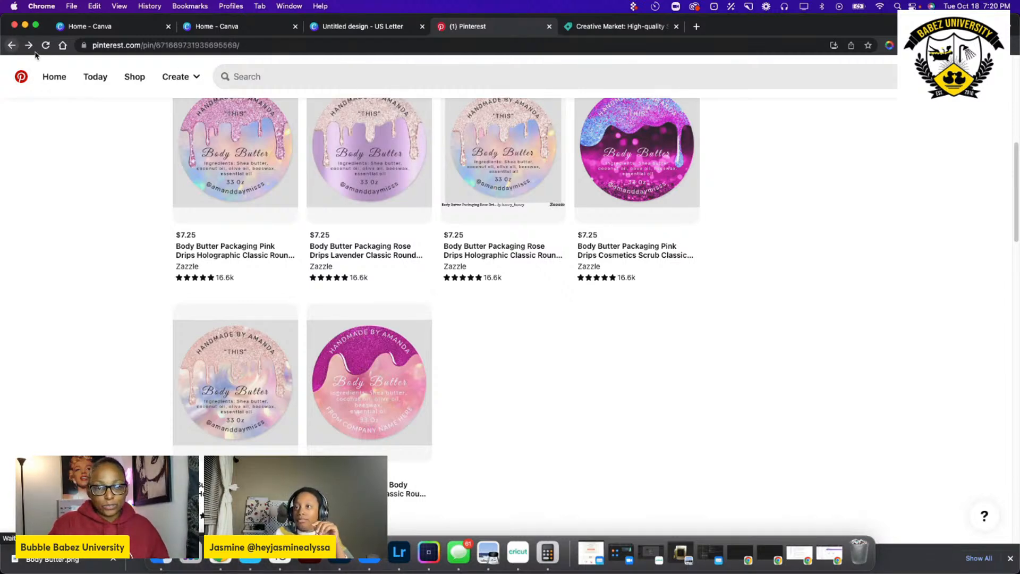
Return to the Pinterest home feed, glance through it, and begin a search with "cand".
{"action": "left_click", "coordinate": [20, 78]}
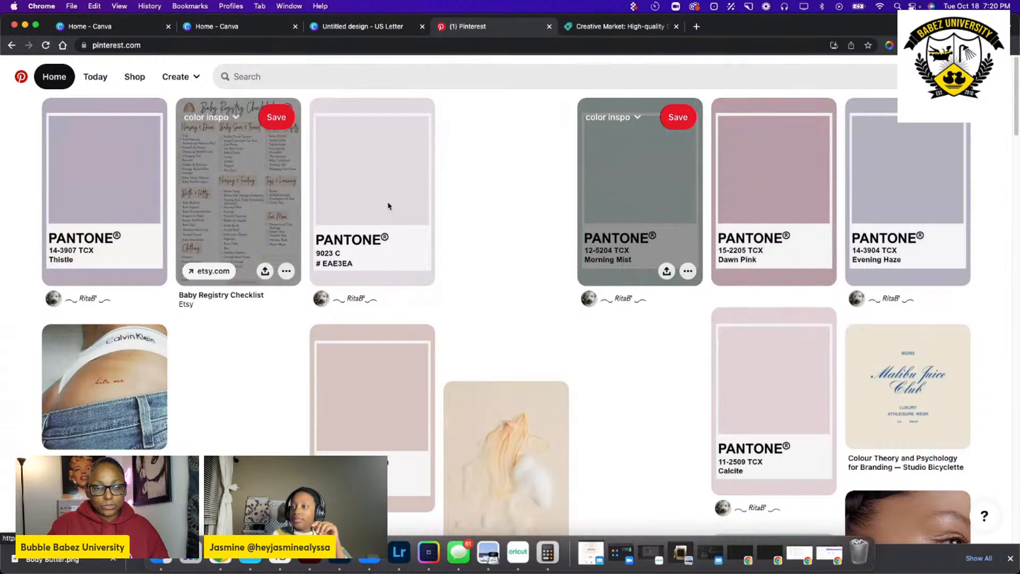
{"action": "scroll", "coordinate": [562, 58], "scroll_direction": "down", "scroll_amount": 3}
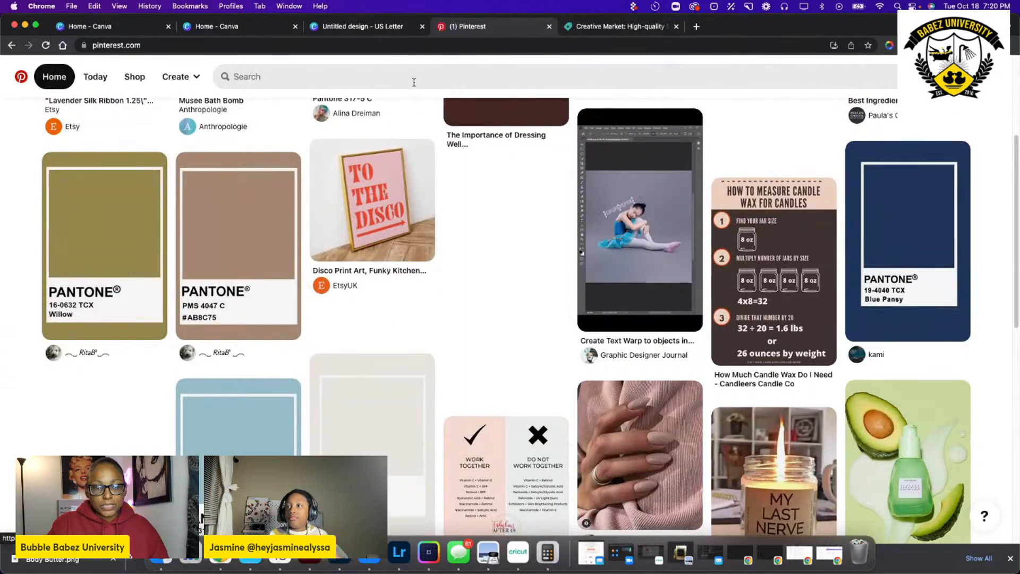
{"action": "left_click", "coordinate": [414, 82]}
{"action": "type", "text": "cande"}
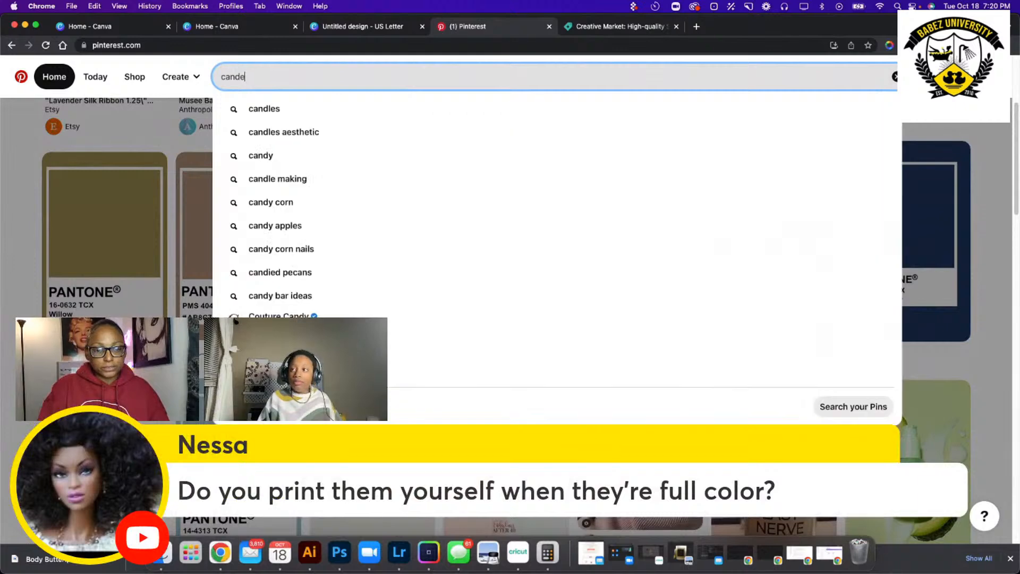
{"action": "key", "text": "BackSpace"}
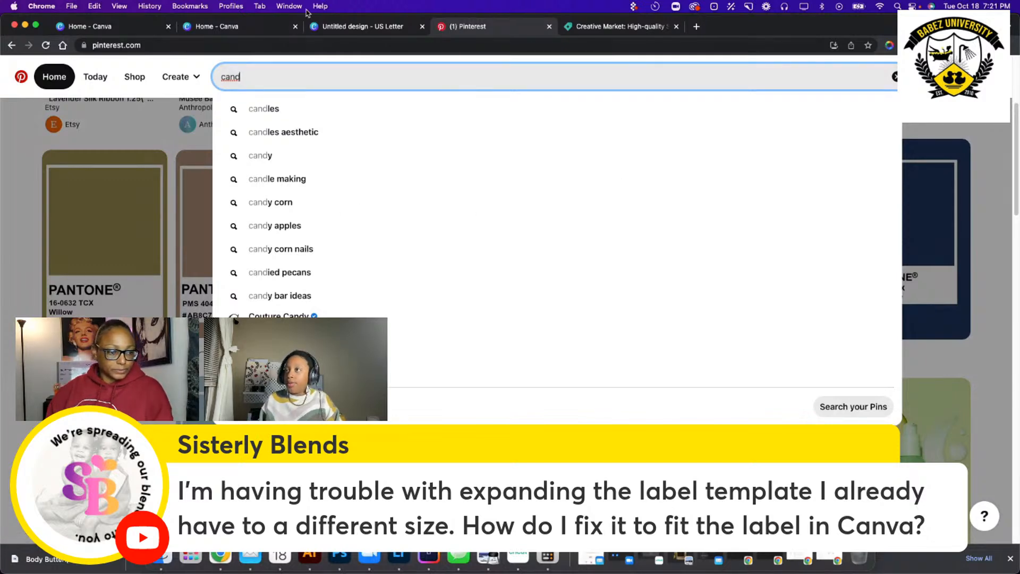
Switch to the Canva home page and open the 8 × 2 in Body Butter label design.
{"action": "left_click", "coordinate": [357, 29]}
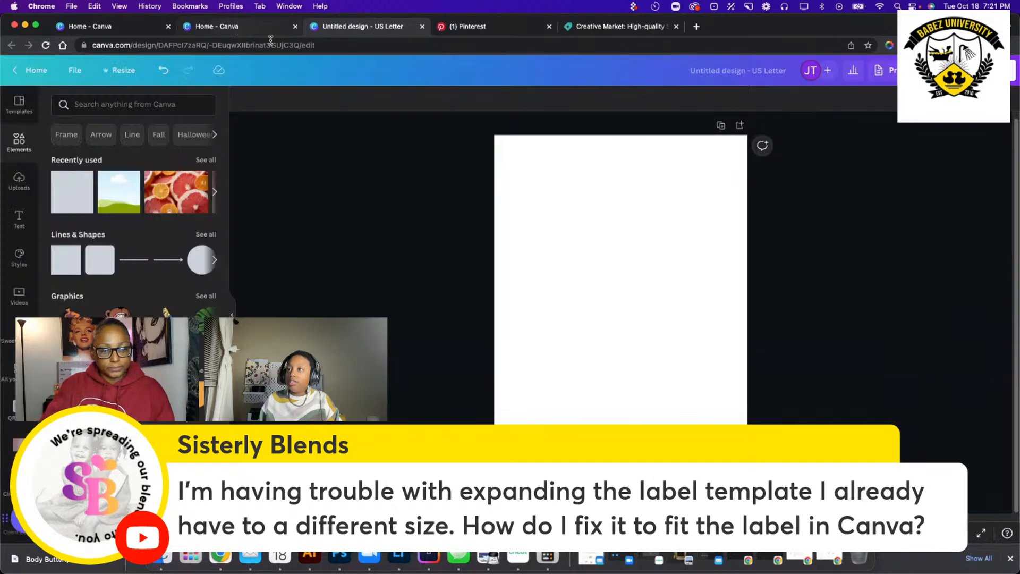
{"action": "left_click", "coordinate": [234, 28]}
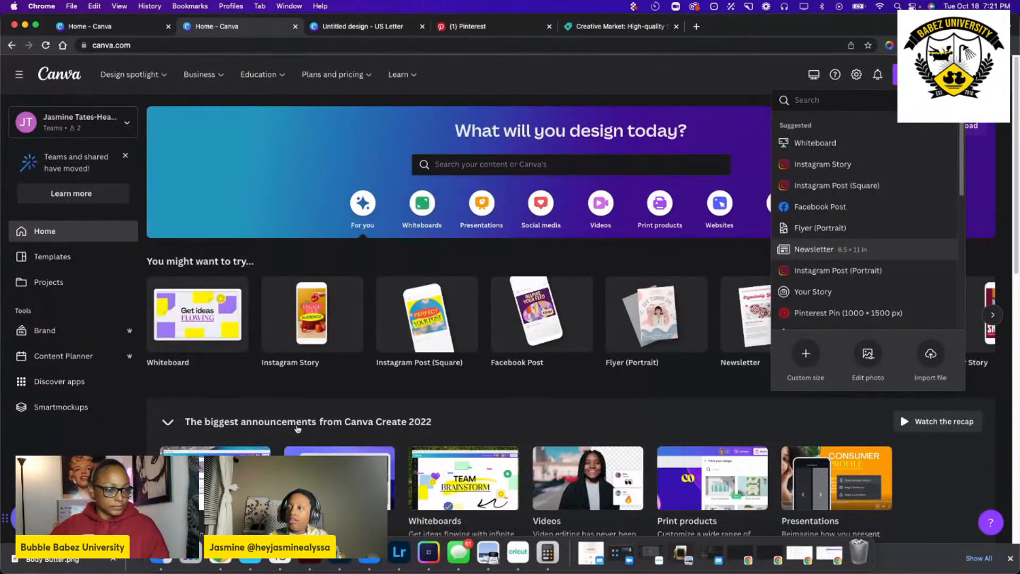
{"action": "scroll", "coordinate": [243, 421], "scroll_direction": "down", "scroll_amount": 5}
{"action": "left_click", "coordinate": [243, 420]}
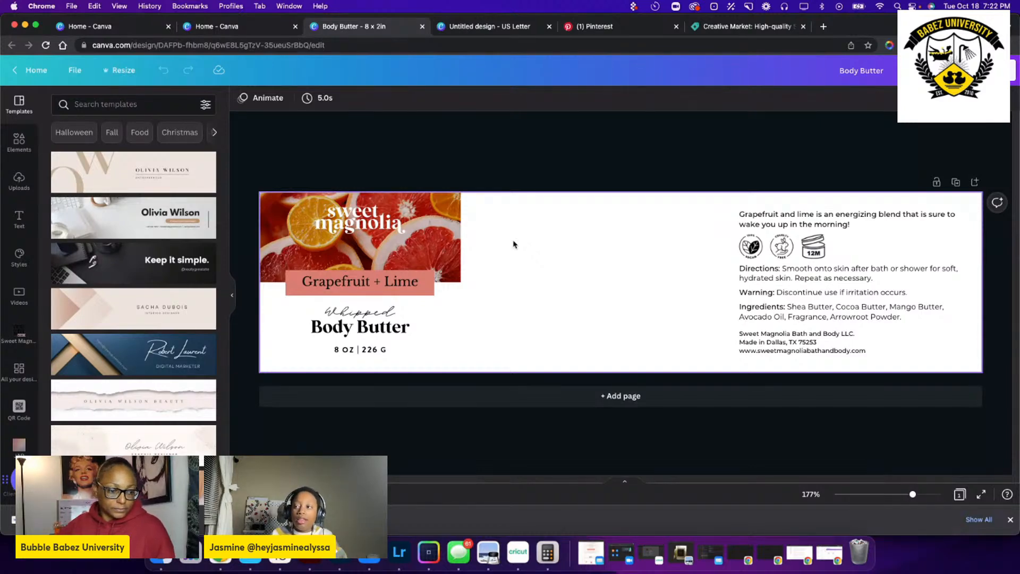
Start resizing the Body Butter label with a custom width of 4 in.
{"action": "left_click", "coordinate": [595, 223]}
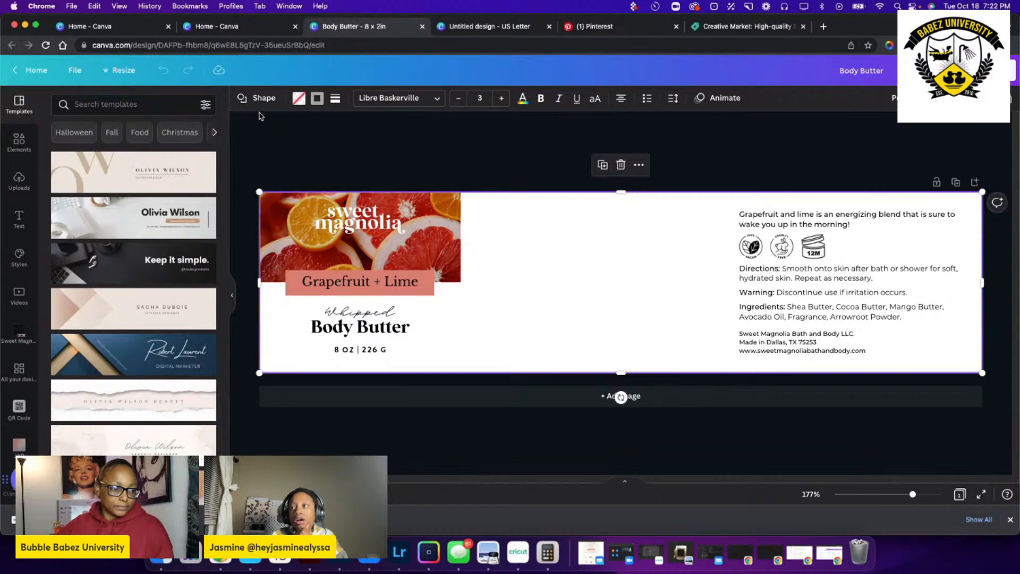
{"action": "left_click", "coordinate": [120, 74]}
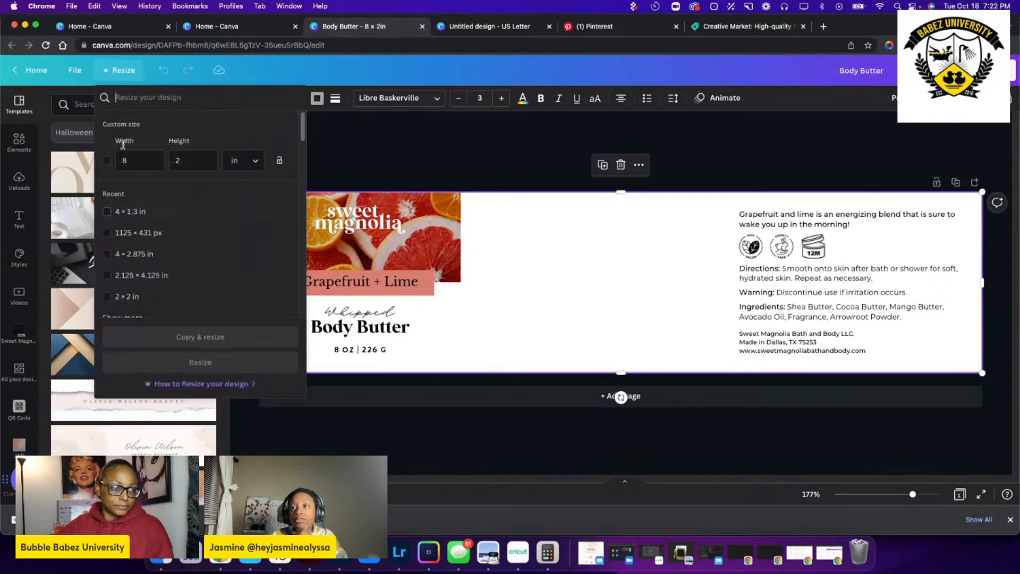
{"action": "left_click", "coordinate": [142, 161]}
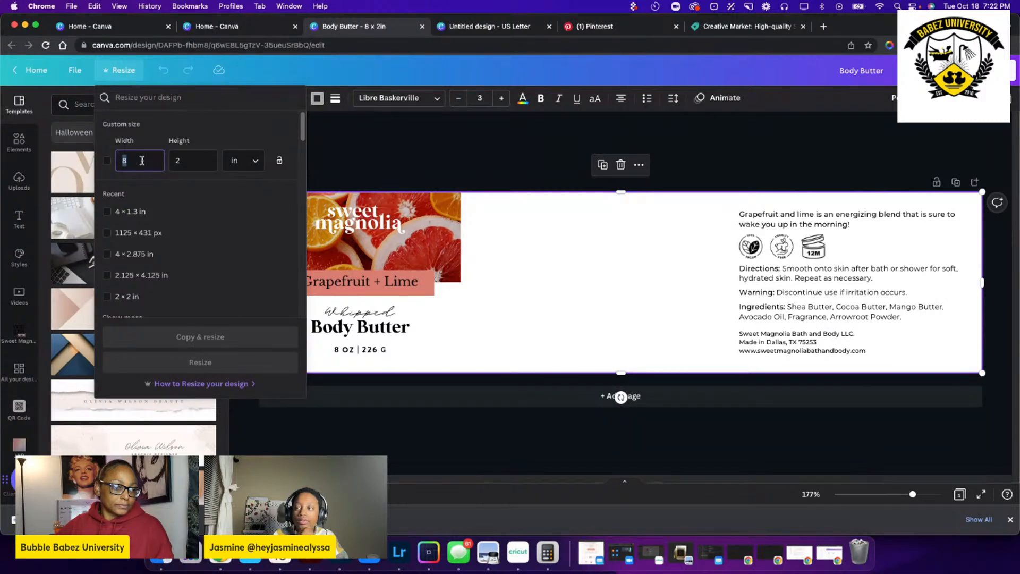
{"action": "type", "text": "4"}
{"action": "left_click", "coordinate": [181, 165]}
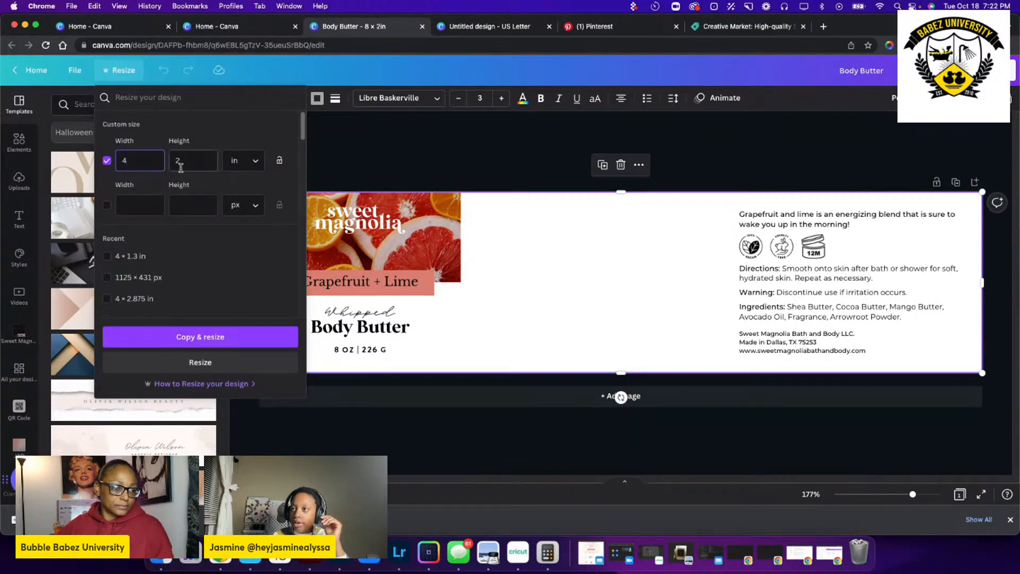
{"action": "double_click", "coordinate": [189, 161]}
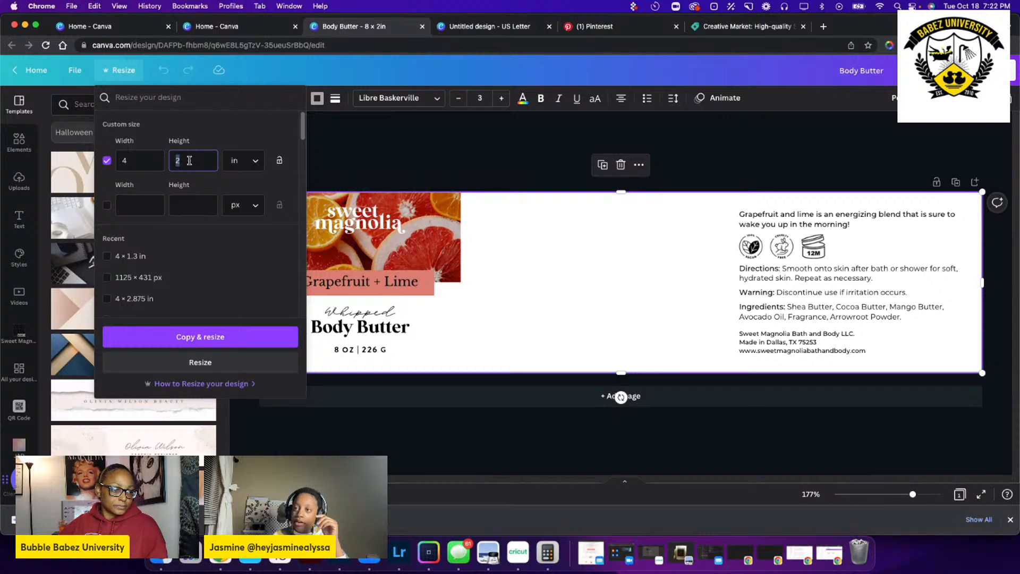
{"action": "type", "text": "1"}
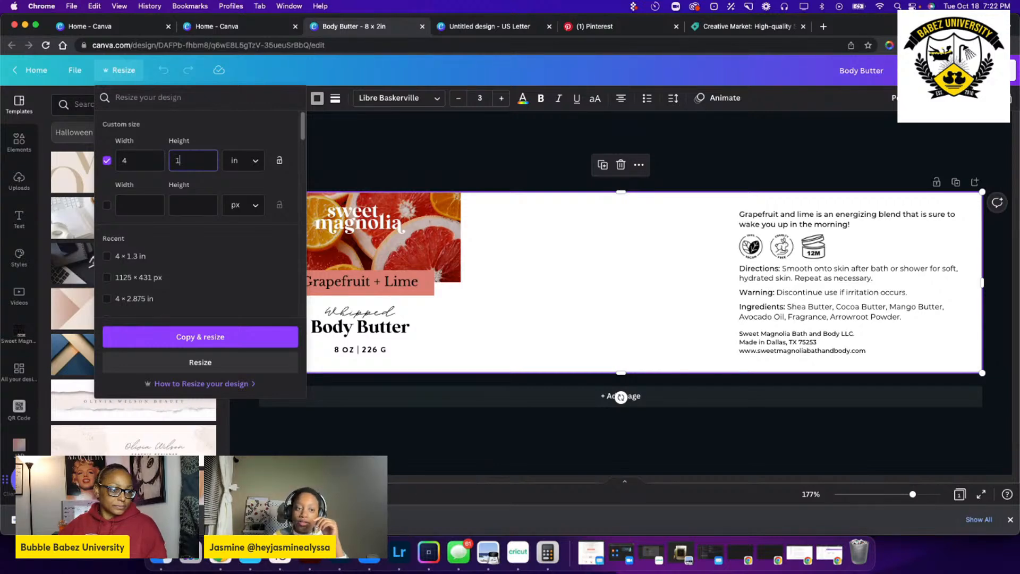
{"action": "key", "text": "BackSpace"}
{"action": "type", "text": "1.5"}
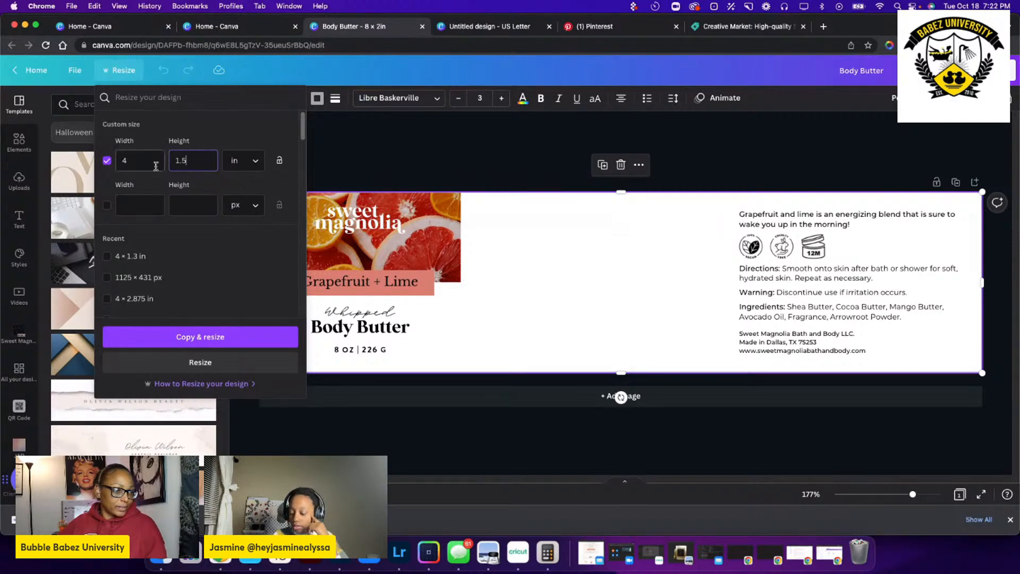
{"action": "type", "text": "2"}
Set the custom height to 2 in and create a resized copy of the Body Butter label.
{"action": "double_click", "coordinate": [186, 160]}
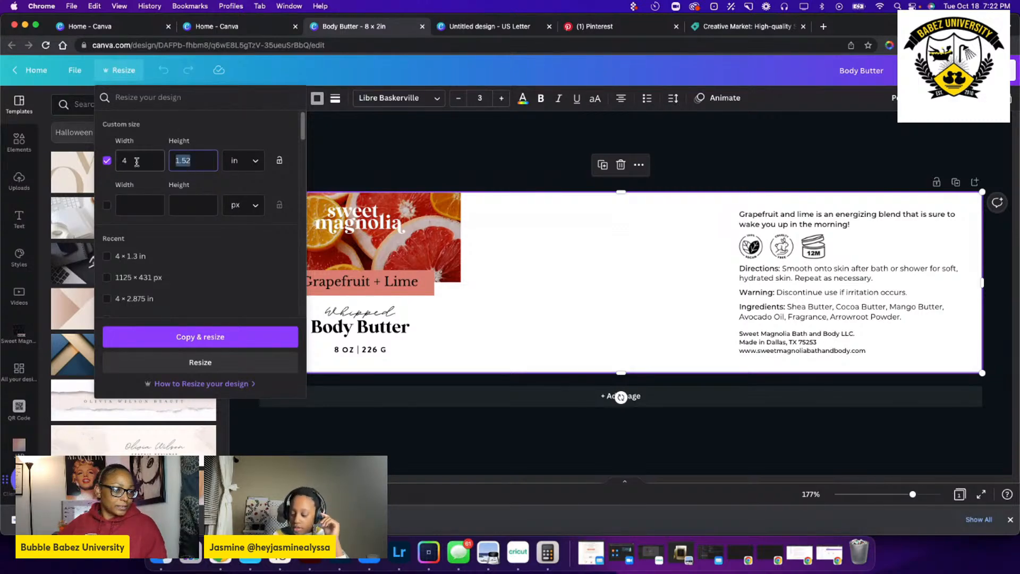
{"action": "type", "text": "2"}
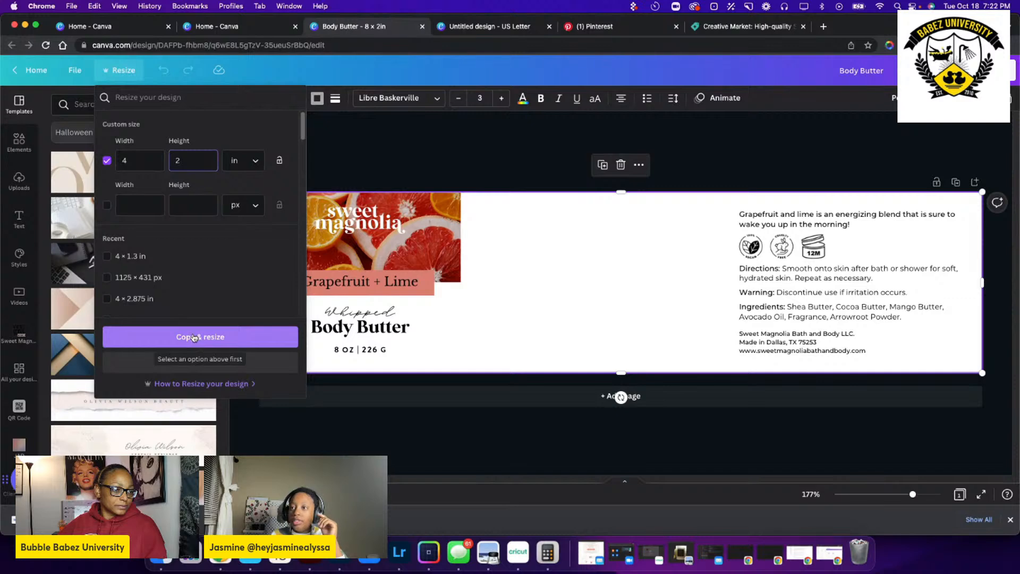
{"action": "left_click", "coordinate": [194, 338]}
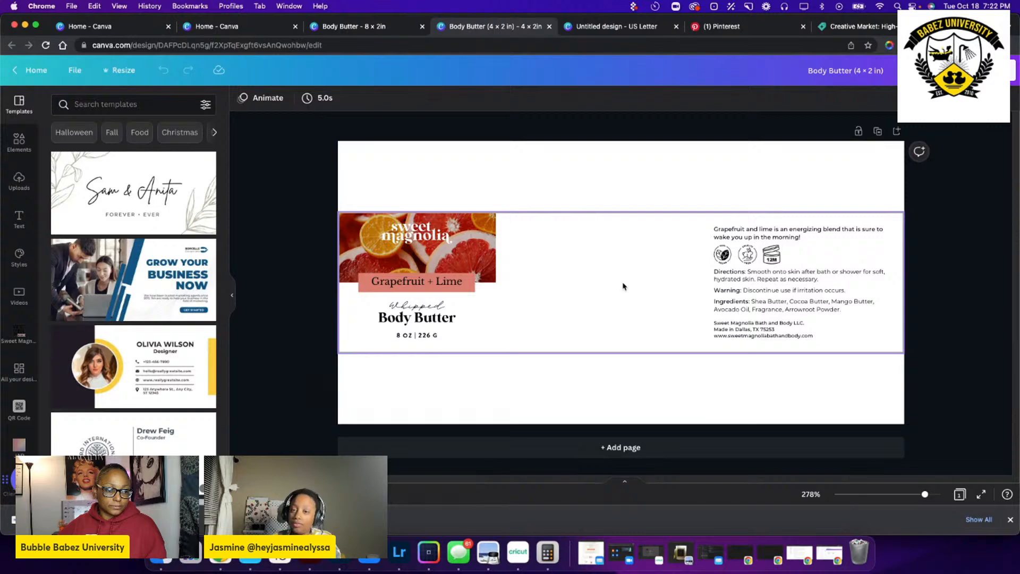
Check the page area around the label in the 4 × 2 in copy and return to the original 8 × 2 in design.
{"action": "left_click", "coordinate": [632, 202]}
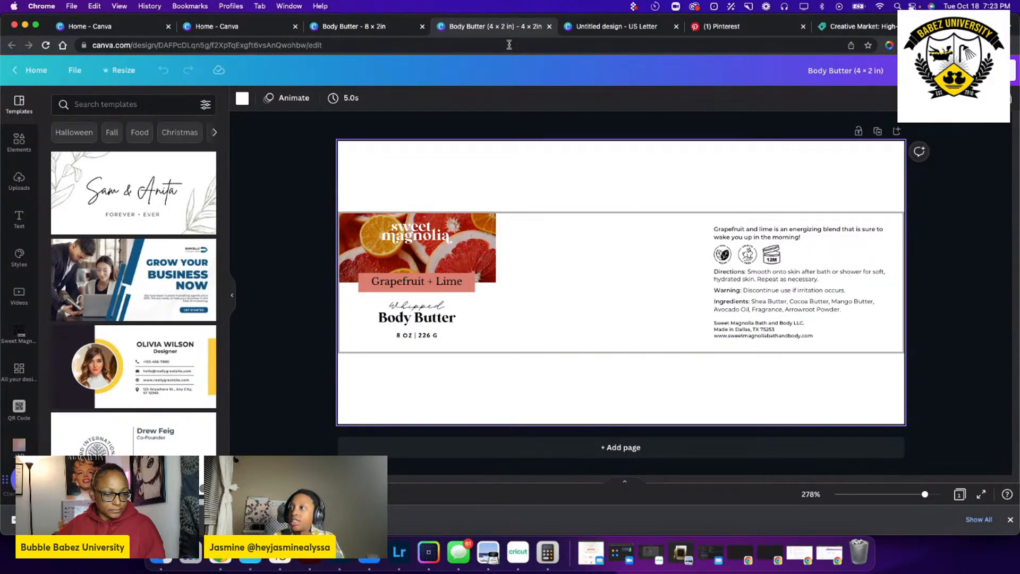
{"action": "left_click", "coordinate": [351, 26]}
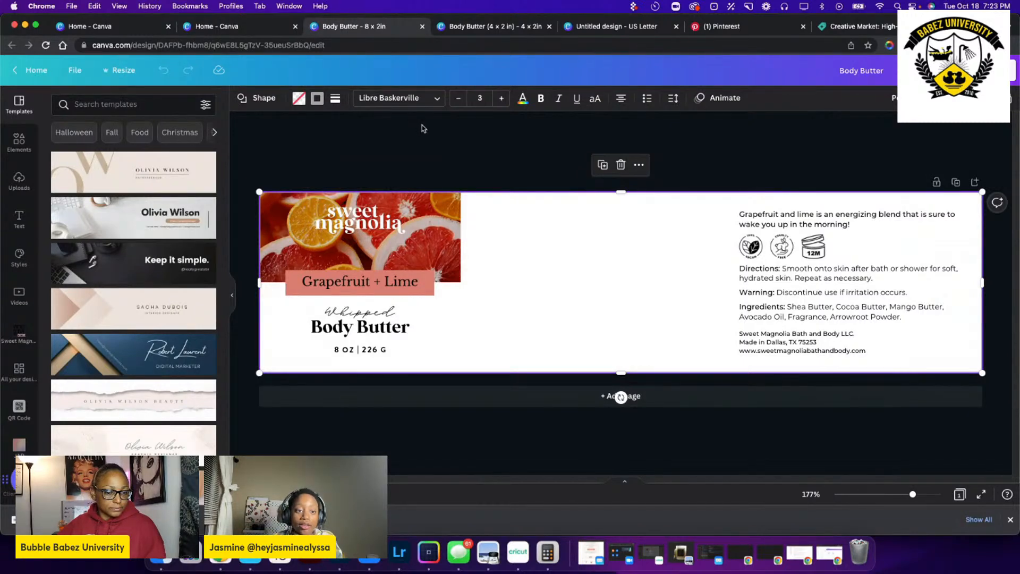
Create a copy of the Body Butter label resized to a custom 8.8 × 0.90 in.
{"action": "left_click", "coordinate": [374, 155]}
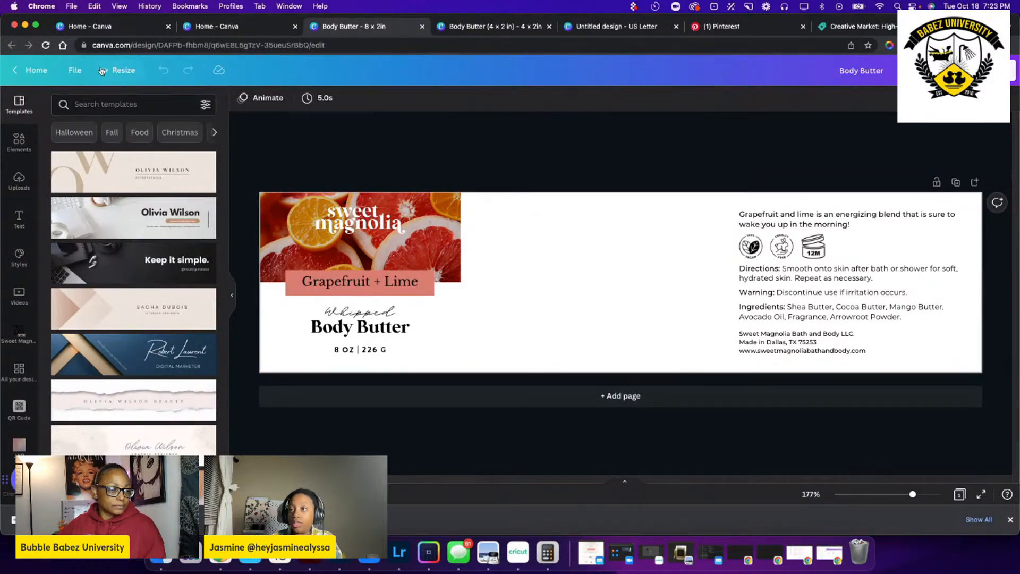
{"action": "left_click", "coordinate": [119, 71]}
{"action": "double_click", "coordinate": [136, 162]}
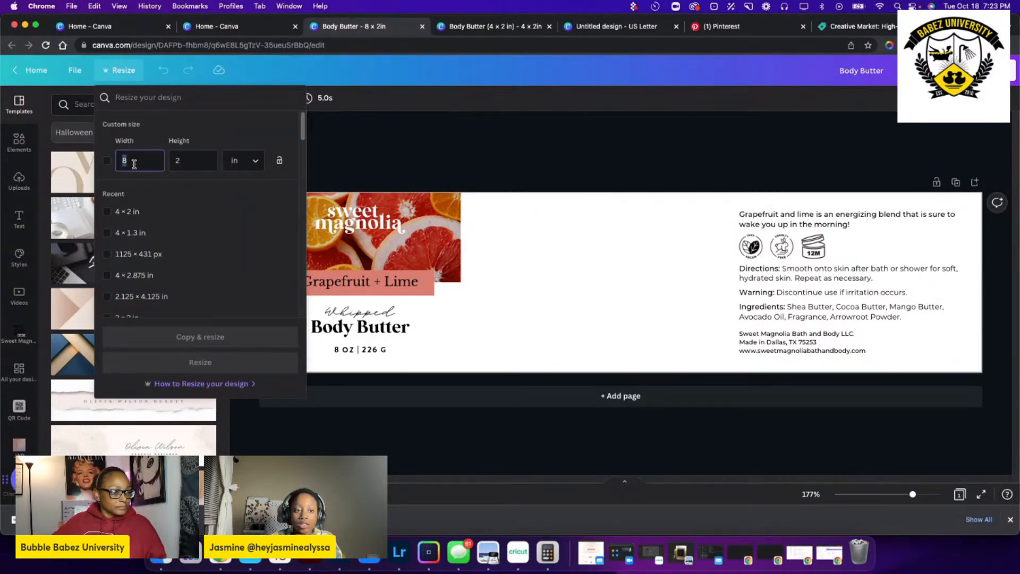
{"action": "type", "text": "8.8"}
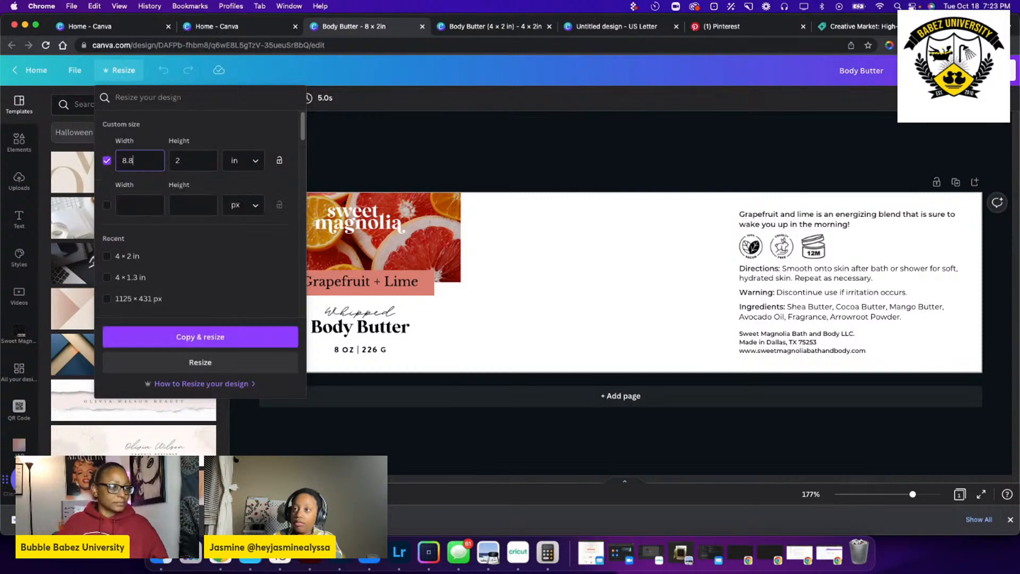
{"action": "left_click", "coordinate": [193, 160]}
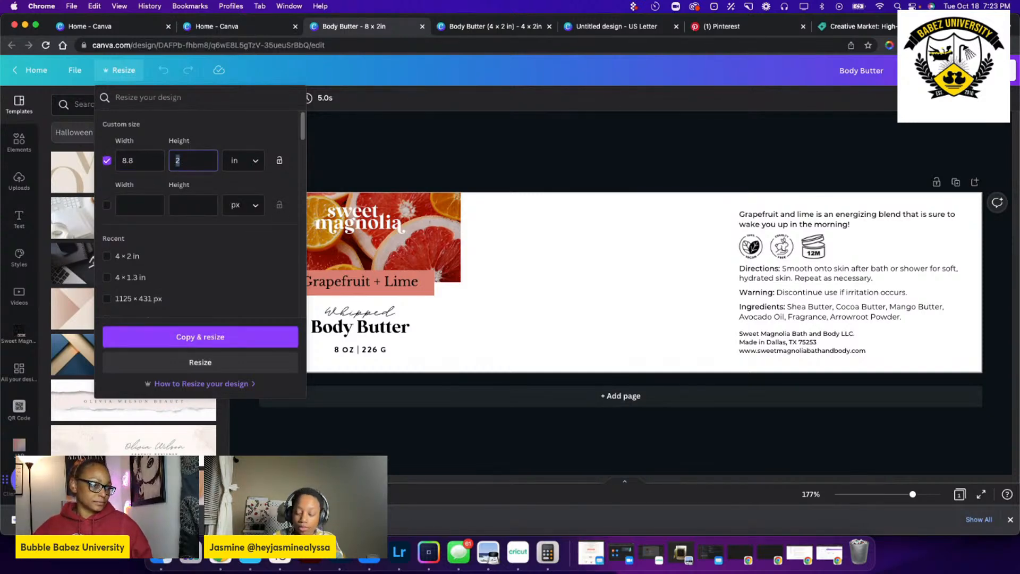
{"action": "key", "text": "BackSpace"}
{"action": "type", "text": "0.90"}
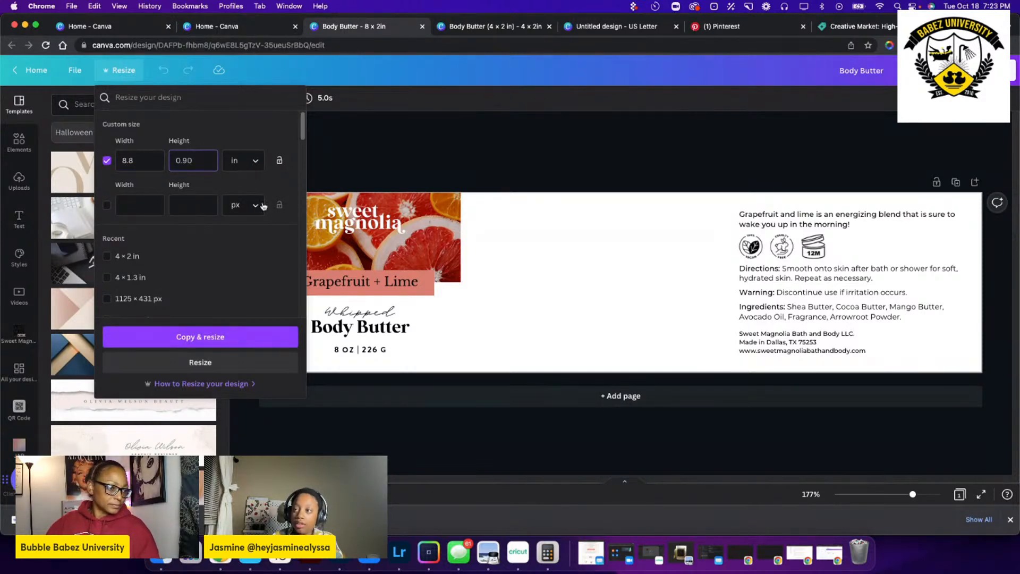
{"action": "left_click", "coordinate": [216, 340]}
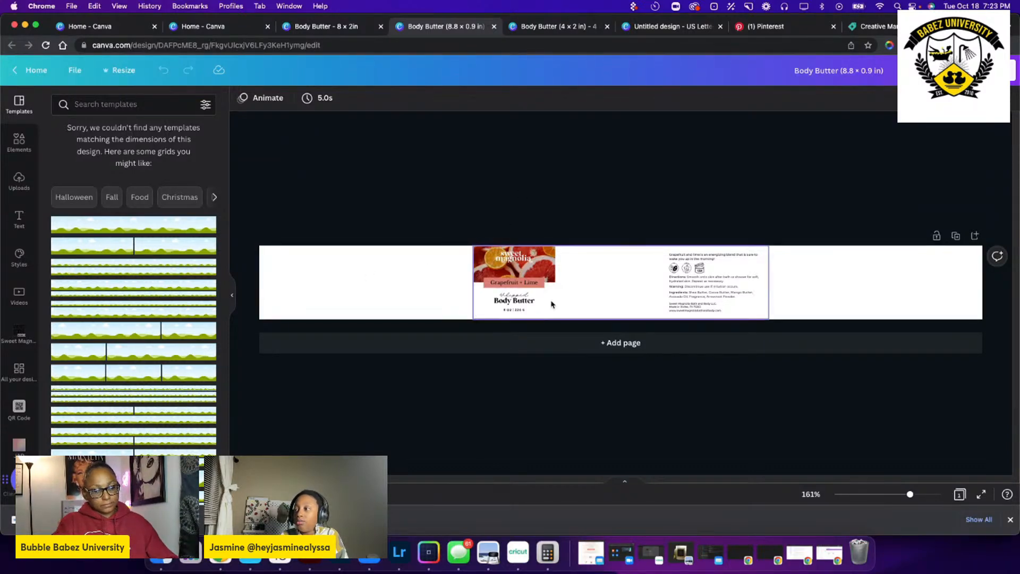
Delete the background rectangle behind the label artwork and move the three product icons into the blank area beside the grapefruit image.
{"action": "left_click", "coordinate": [622, 259]}
{"action": "key", "text": "Delete"}
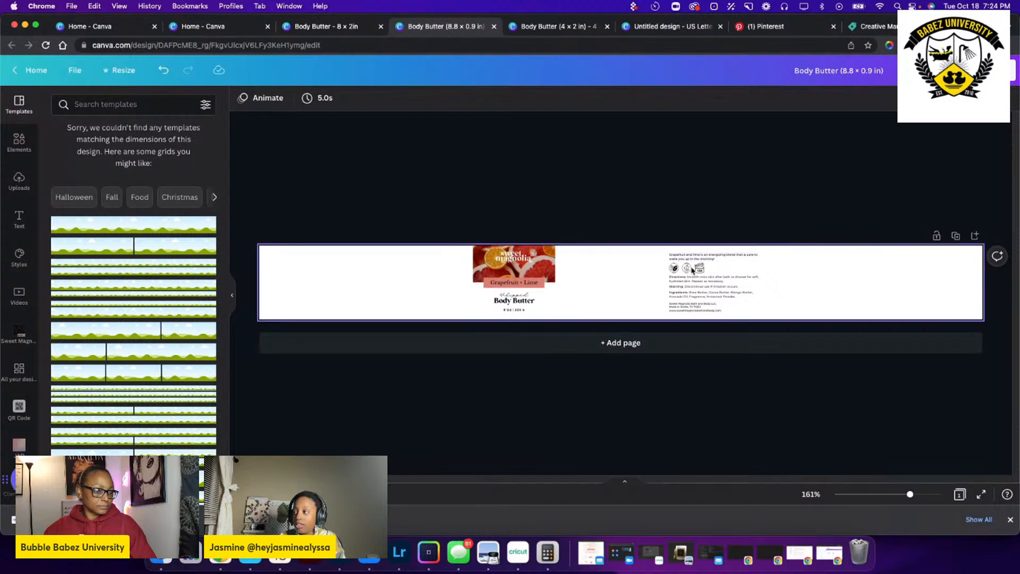
{"action": "left_click_drag", "start_coordinate": [741, 270], "coordinate": [375, 303]}
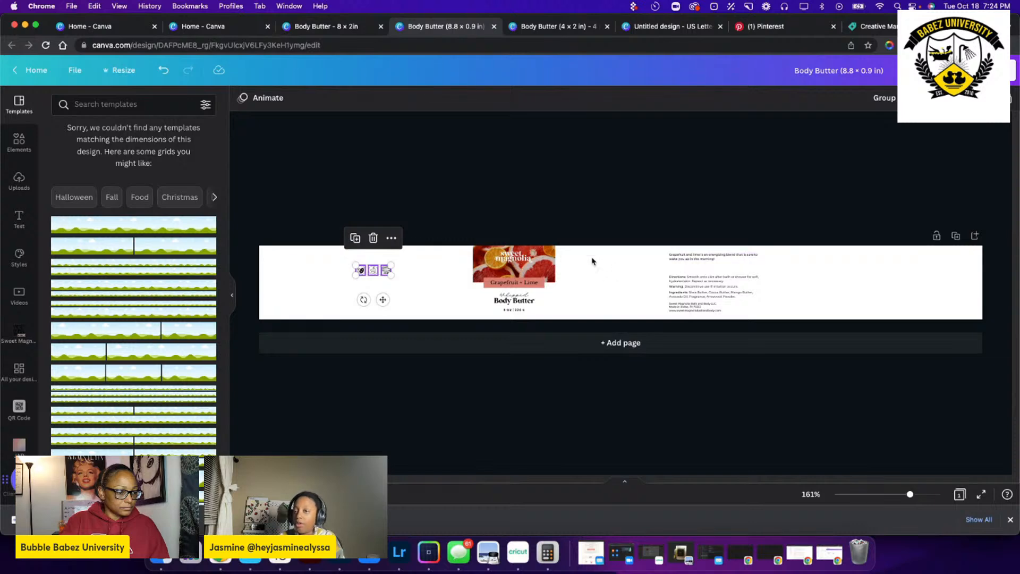
{"action": "left_click", "coordinate": [632, 197]}
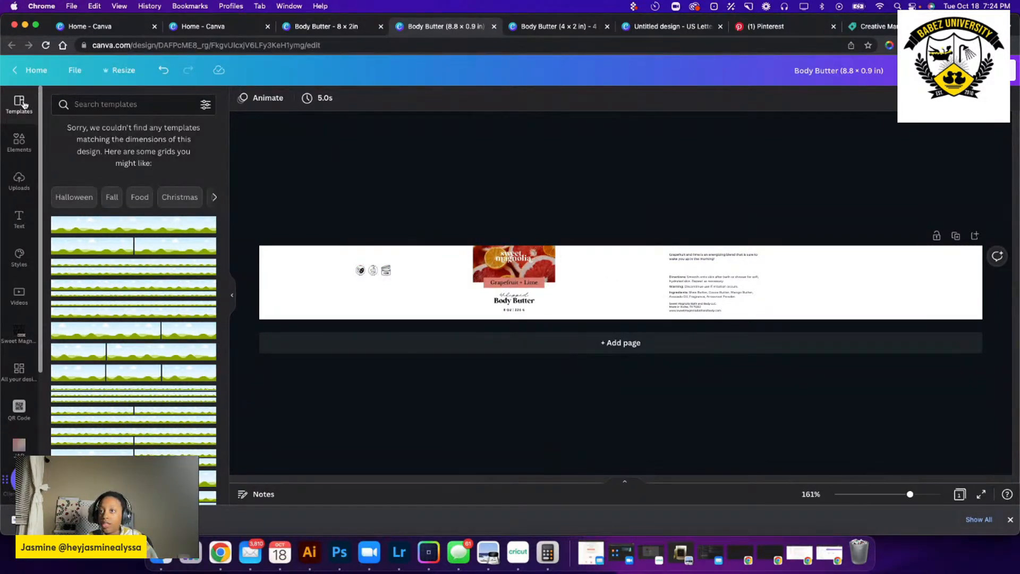
Delete the "Grapefruit and lime is an energizing blend" description text from the label.
{"action": "scroll", "coordinate": [659, 208], "scroll_direction": "up", "scroll_amount": 5}
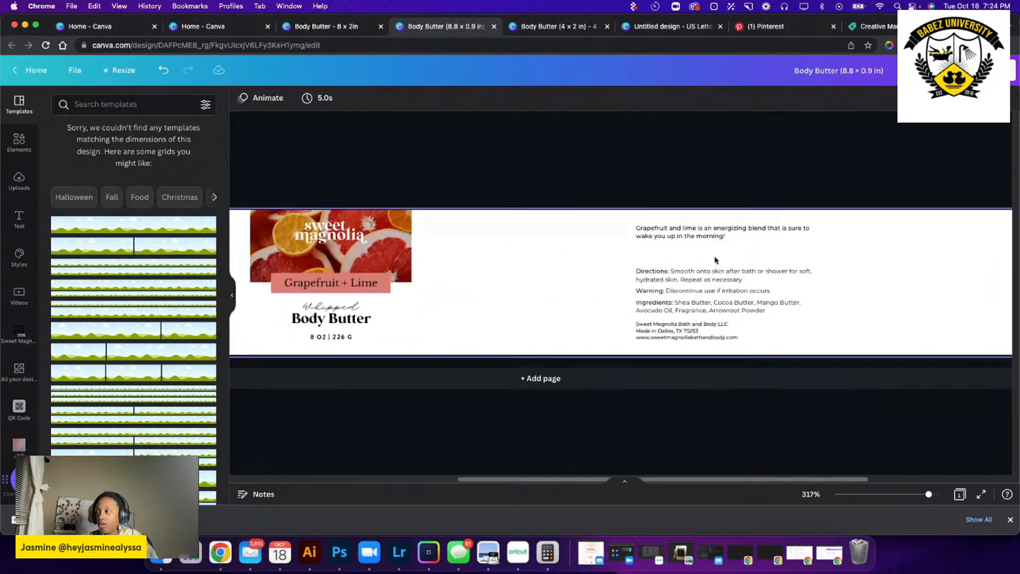
{"action": "scroll", "coordinate": [684, 249], "scroll_direction": "down", "scroll_amount": 5}
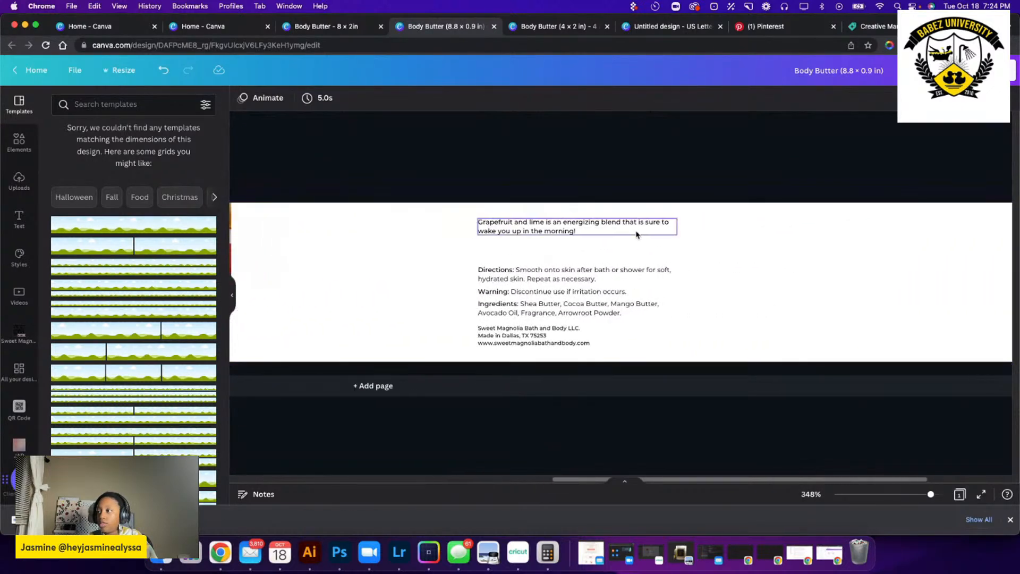
{"action": "scroll", "coordinate": [538, 228], "scroll_direction": "up", "scroll_amount": 3}
{"action": "scroll", "coordinate": [513, 229], "scroll_direction": "up", "scroll_amount": 4}
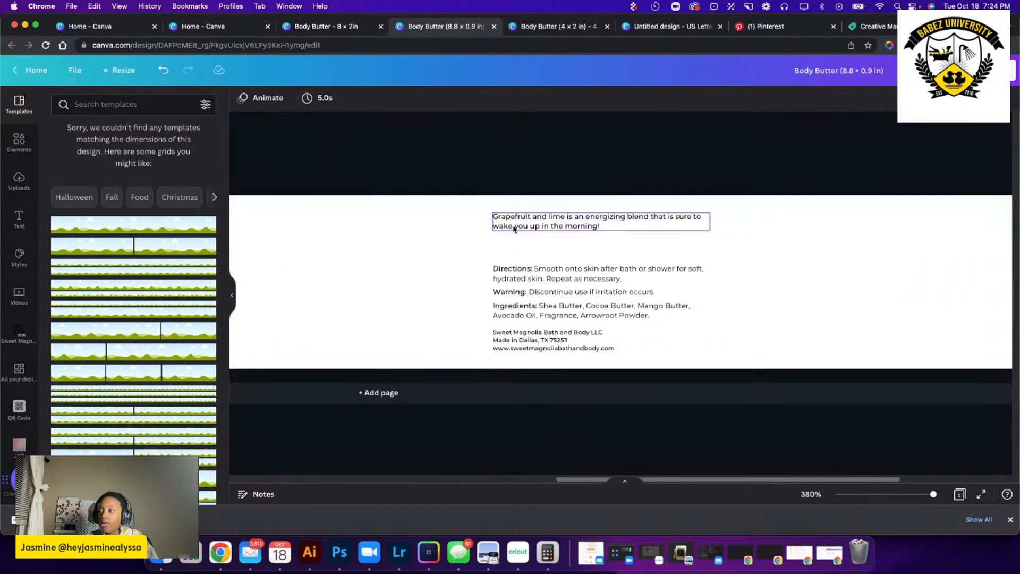
{"action": "scroll", "coordinate": [514, 233], "scroll_direction": "down", "scroll_amount": 3}
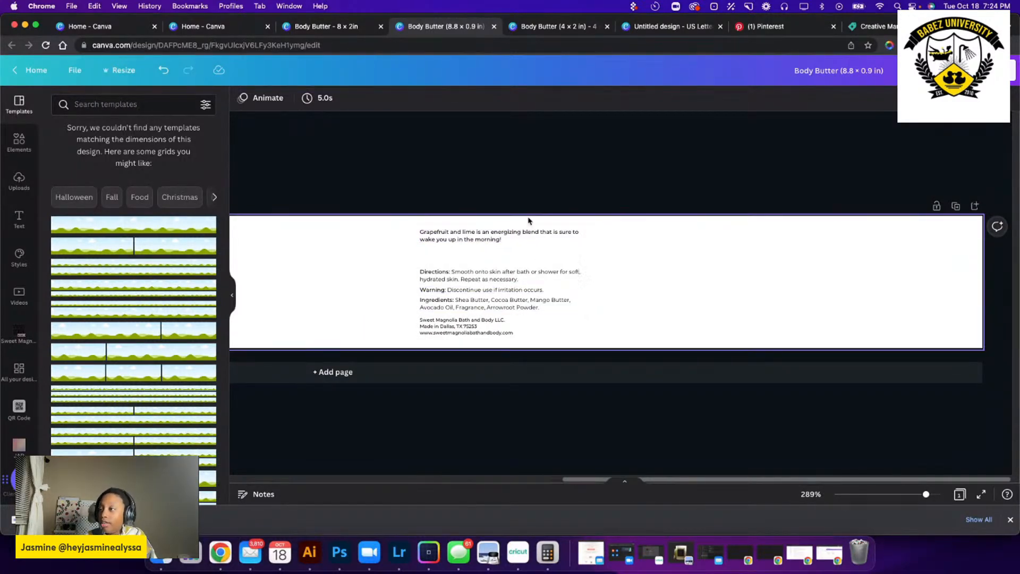
{"action": "left_click", "coordinate": [508, 242]}
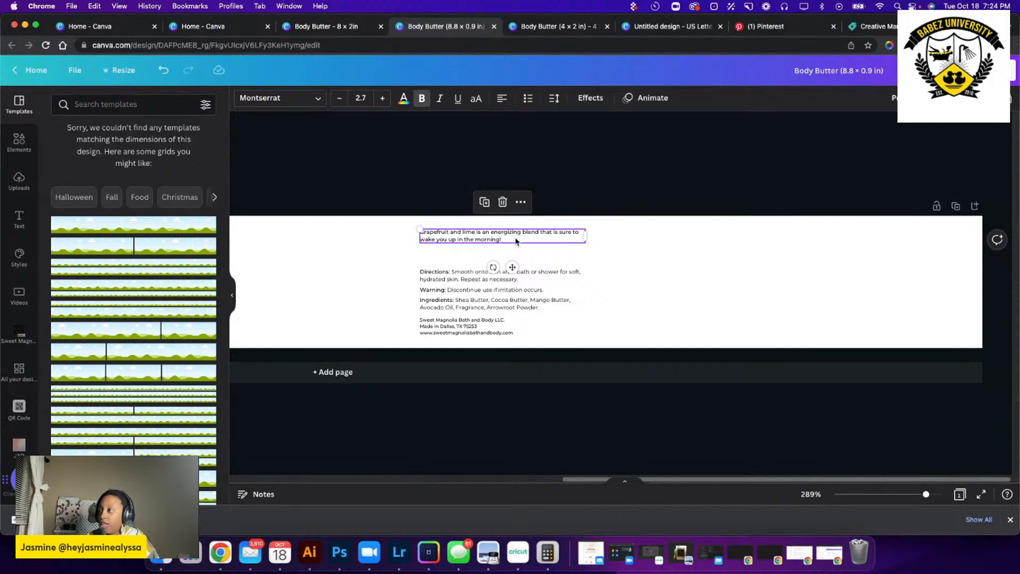
{"action": "left_click", "coordinate": [470, 236]}
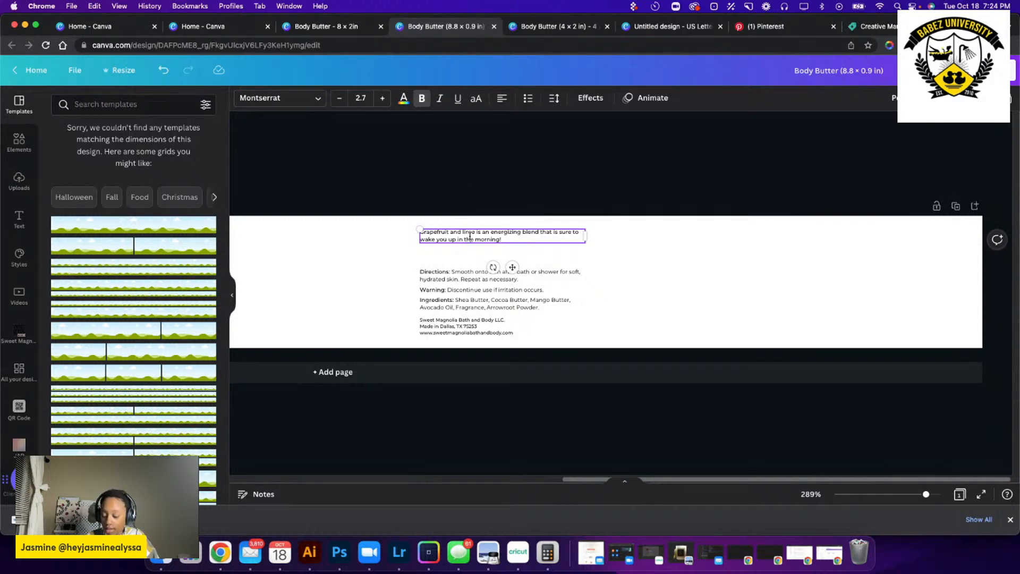
{"action": "left_click", "coordinate": [621, 251]}
{"action": "left_click", "coordinate": [530, 235]}
{"action": "key", "text": "Delete"}
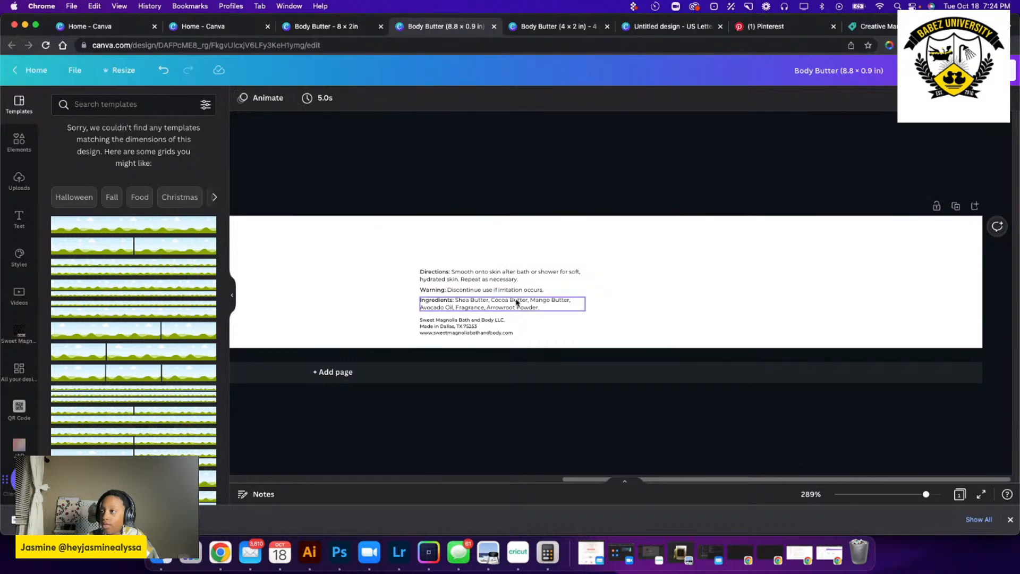
Set the font size of the Directions text to 6.
{"action": "left_click", "coordinate": [486, 326]}
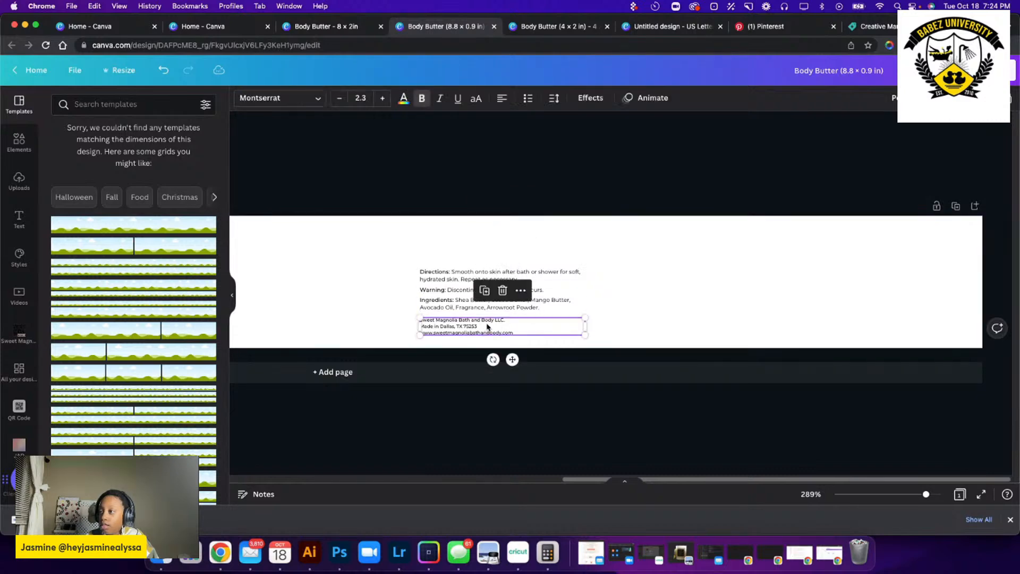
{"action": "left_click", "coordinate": [539, 301]}
{"action": "left_click", "coordinate": [544, 272]}
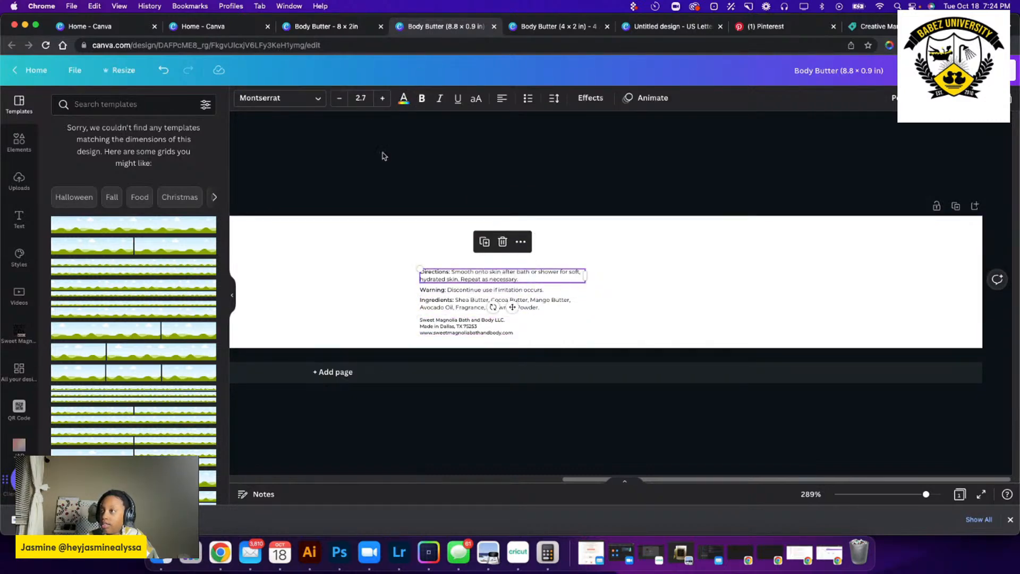
{"action": "left_click", "coordinate": [379, 97]}
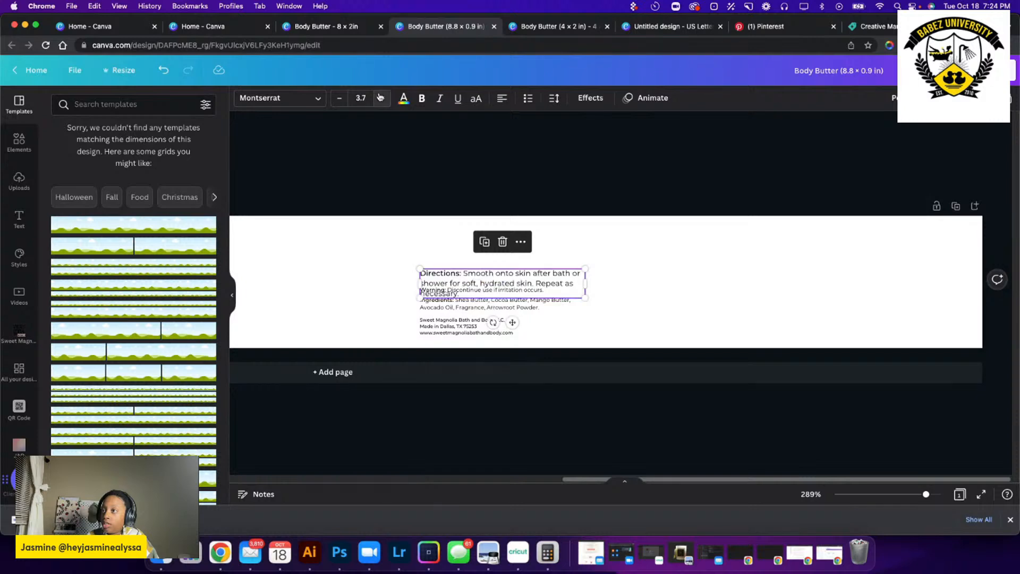
{"action": "left_click", "coordinate": [379, 97]}
{"action": "left_click", "coordinate": [379, 98]}
{"action": "left_click", "coordinate": [379, 98]}
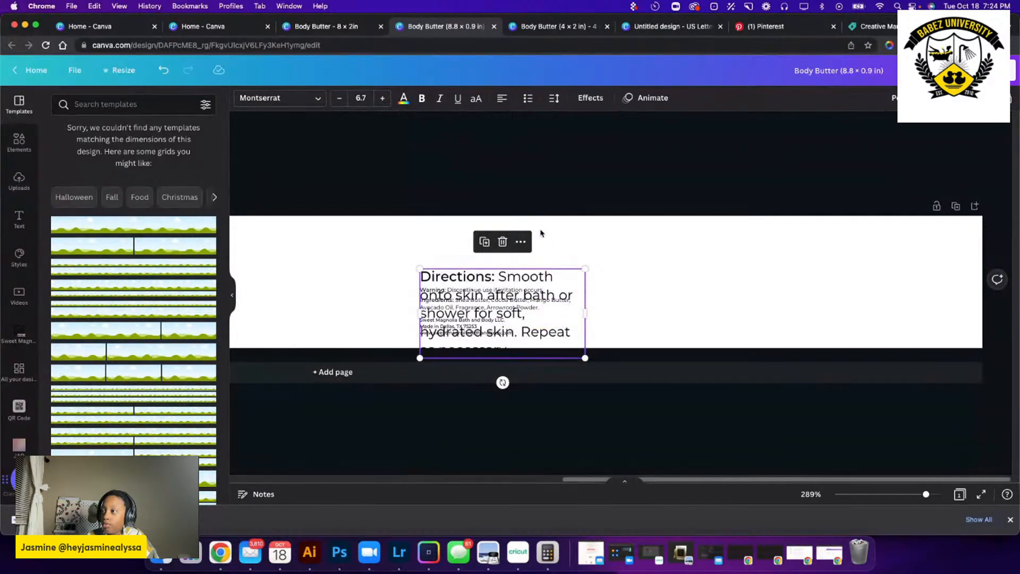
{"action": "left_click", "coordinate": [360, 98]}
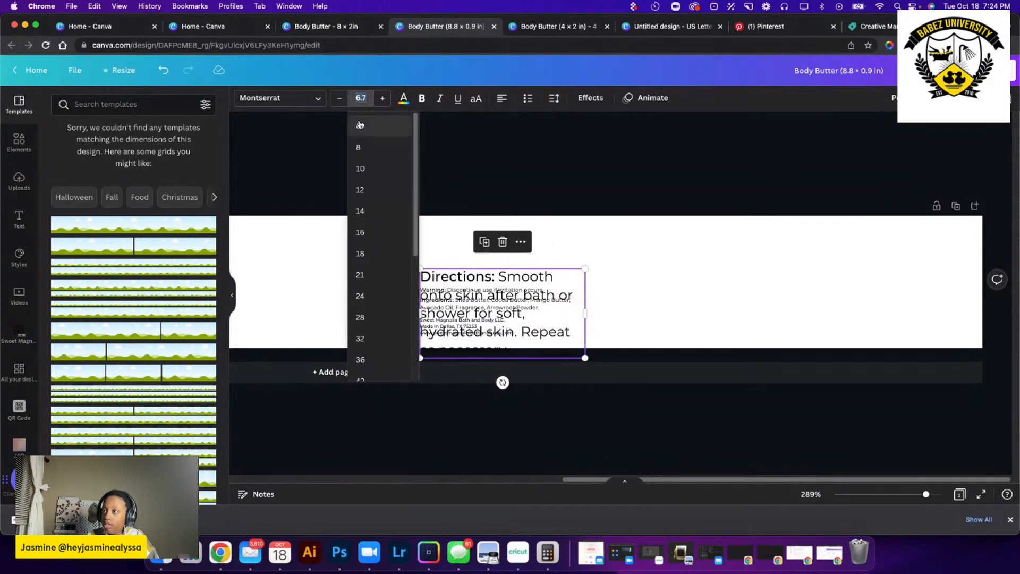
{"action": "left_click", "coordinate": [361, 123]}
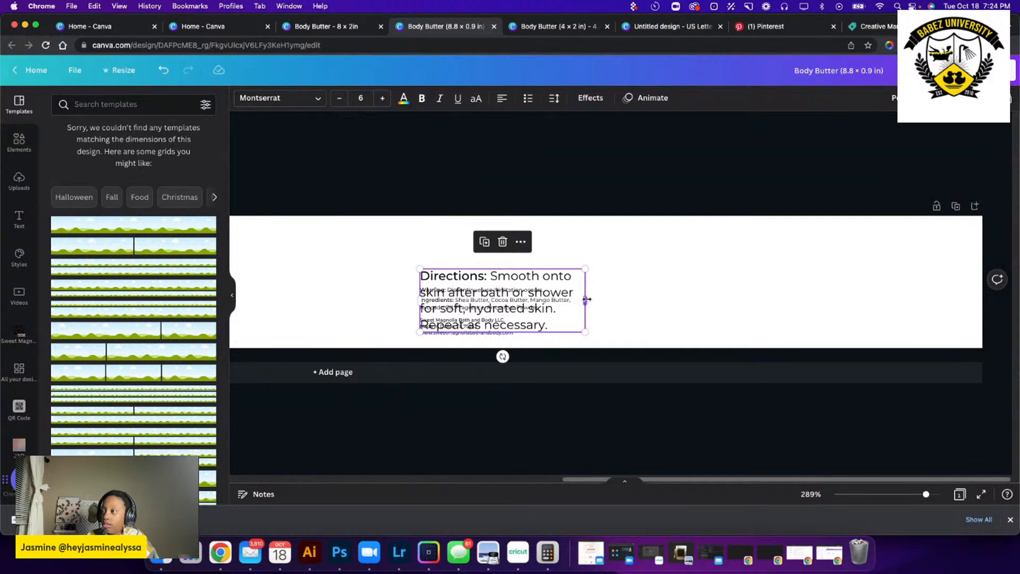
Widen the Directions text box to fit two lines and place it in the label's upper right corner.
{"action": "left_click_drag", "start_coordinate": [587, 299], "coordinate": [910, 234]}
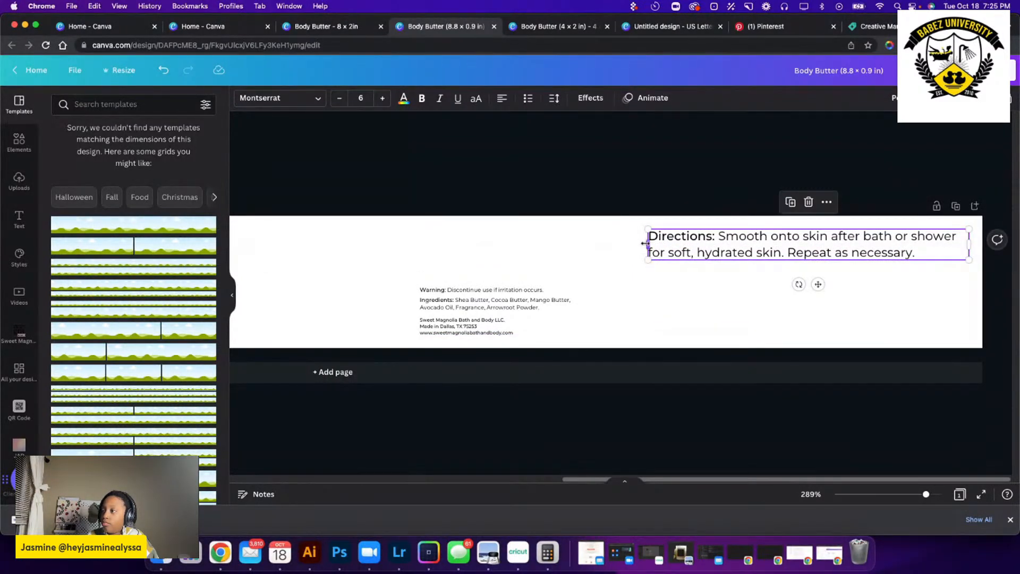
{"action": "left_click_drag", "start_coordinate": [645, 244], "coordinate": [566, 241]}
{"action": "left_click", "coordinate": [507, 258]}
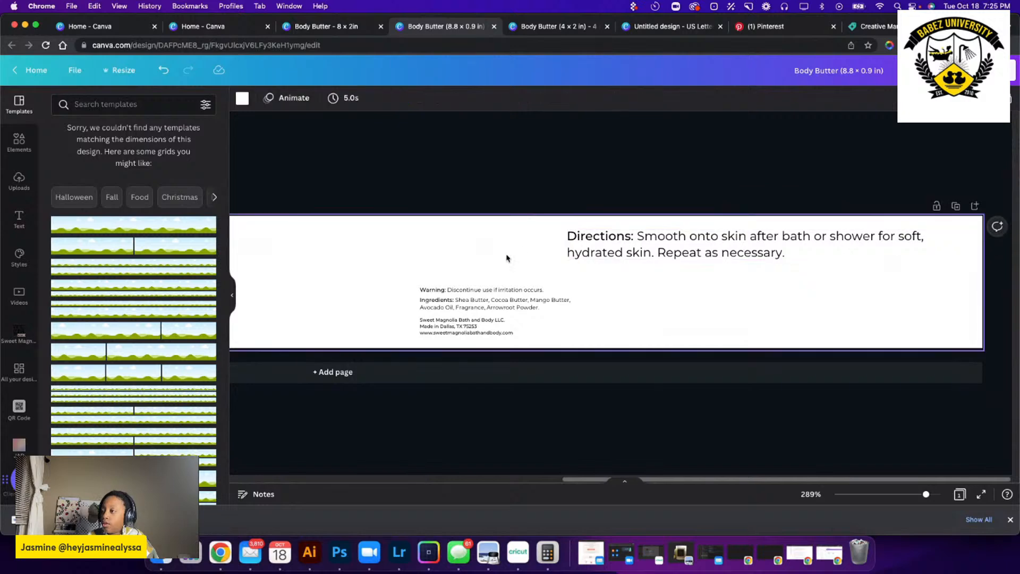
Set the font size of the Warning text to 6.
{"action": "left_click", "coordinate": [498, 290]}
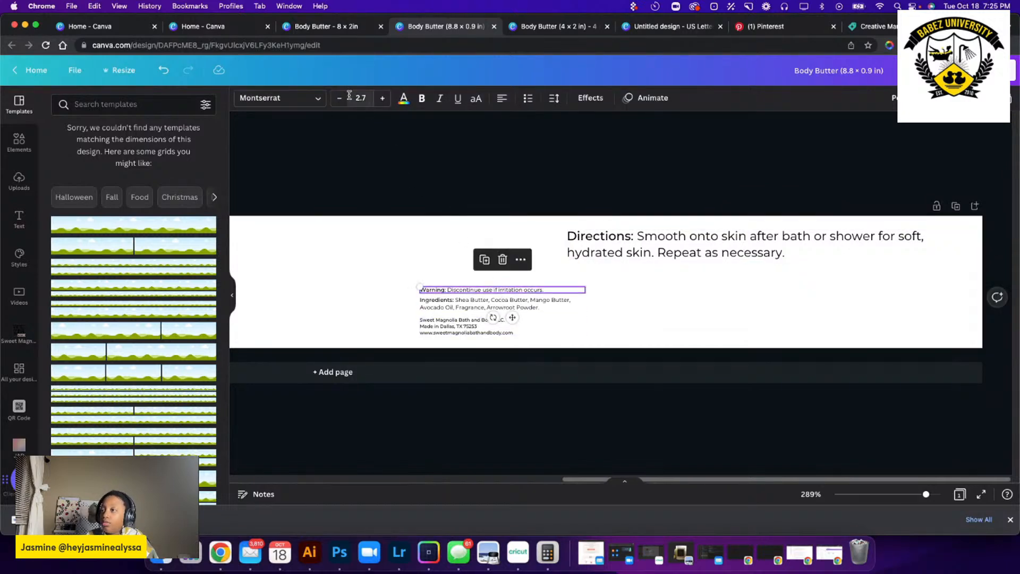
{"action": "left_click", "coordinate": [358, 100]}
{"action": "triple_click", "coordinate": [358, 101]}
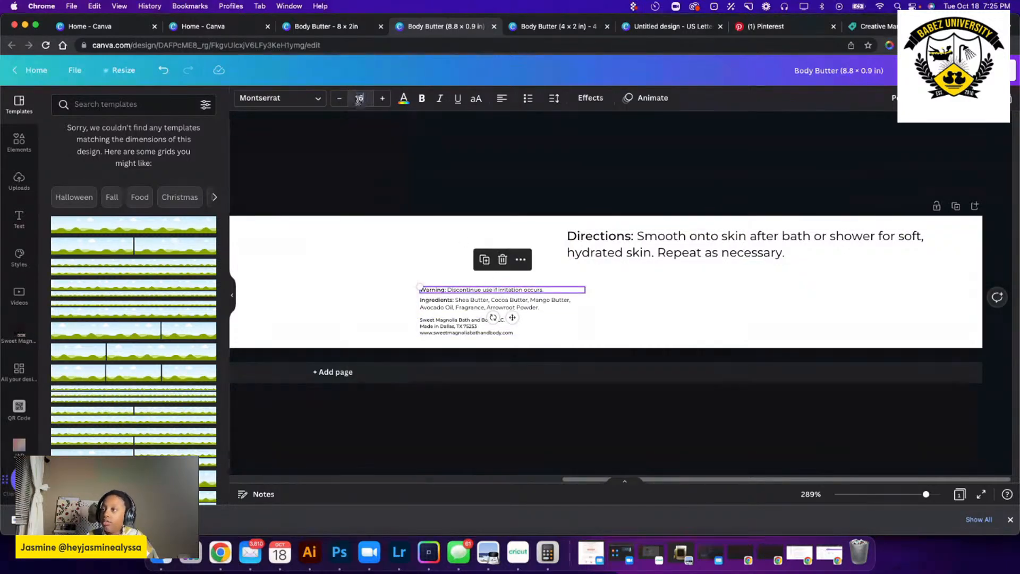
{"action": "key", "text": "Return"}
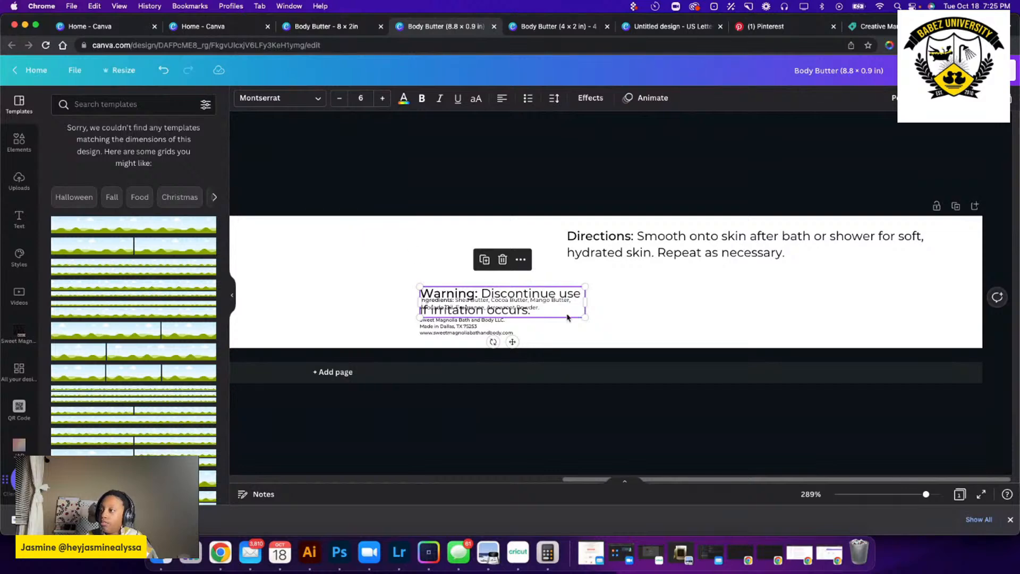
{"action": "left_click_drag", "start_coordinate": [585, 300], "coordinate": [675, 294]}
{"action": "key", "text": "Delete"}
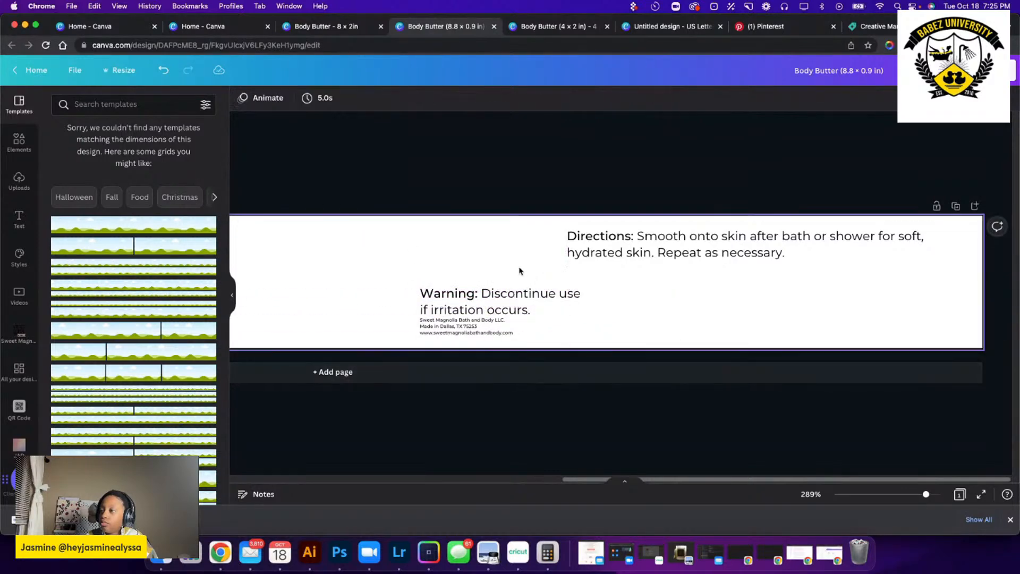
{"action": "left_click", "coordinate": [164, 70]}
Widen the Warning text box to fit one line and align it directly beneath the Directions text.
{"action": "left_click", "coordinate": [566, 293]}
{"action": "left_click_drag", "start_coordinate": [567, 293], "coordinate": [968, 267]}
{"action": "left_click", "coordinate": [932, 243]}
{"action": "left_click", "coordinate": [685, 285]}
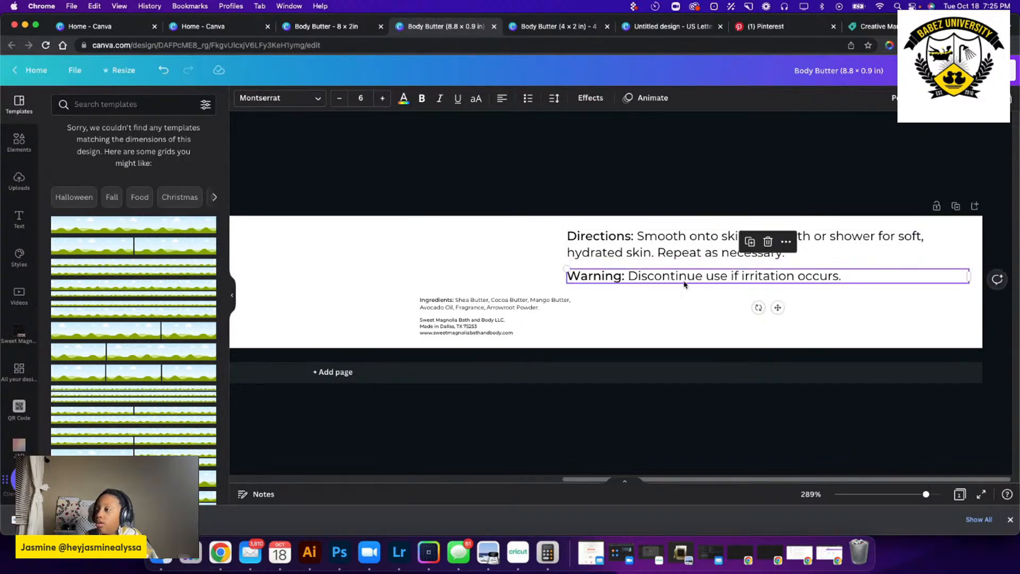
{"action": "left_click", "coordinate": [784, 305]}
Set the font size of the Ingredients text to 6.
{"action": "left_click", "coordinate": [515, 304]}
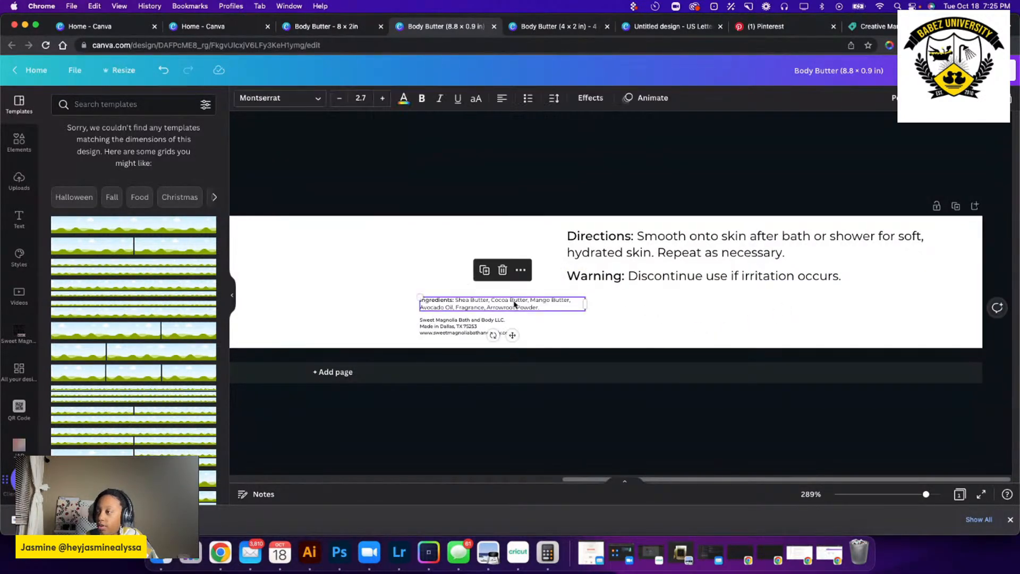
{"action": "left_click", "coordinate": [361, 98]}
{"action": "type", "text": "6"}
{"action": "key", "text": "Return"}
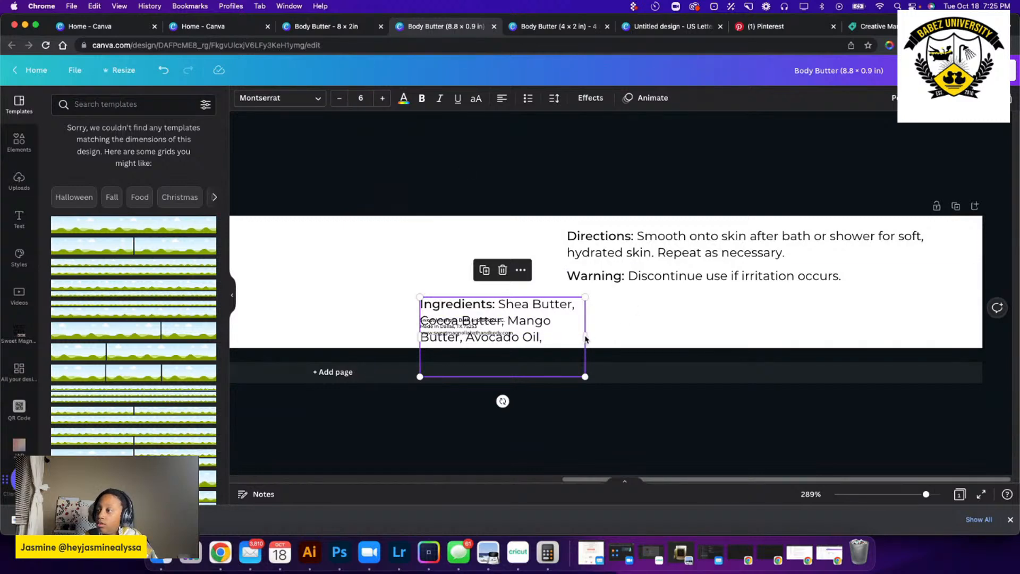
Widen the Ingredients text box to two lines and place it beneath the Warning text, matching that box's edges.
{"action": "left_click_drag", "start_coordinate": [585, 339], "coordinate": [816, 321]}
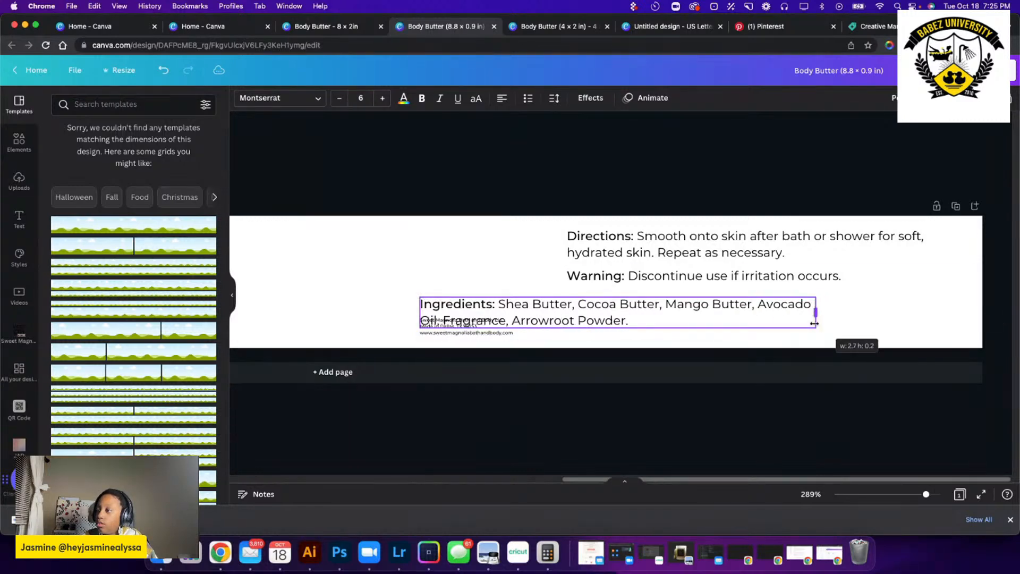
{"action": "left_click_drag", "start_coordinate": [670, 304], "coordinate": [821, 302]}
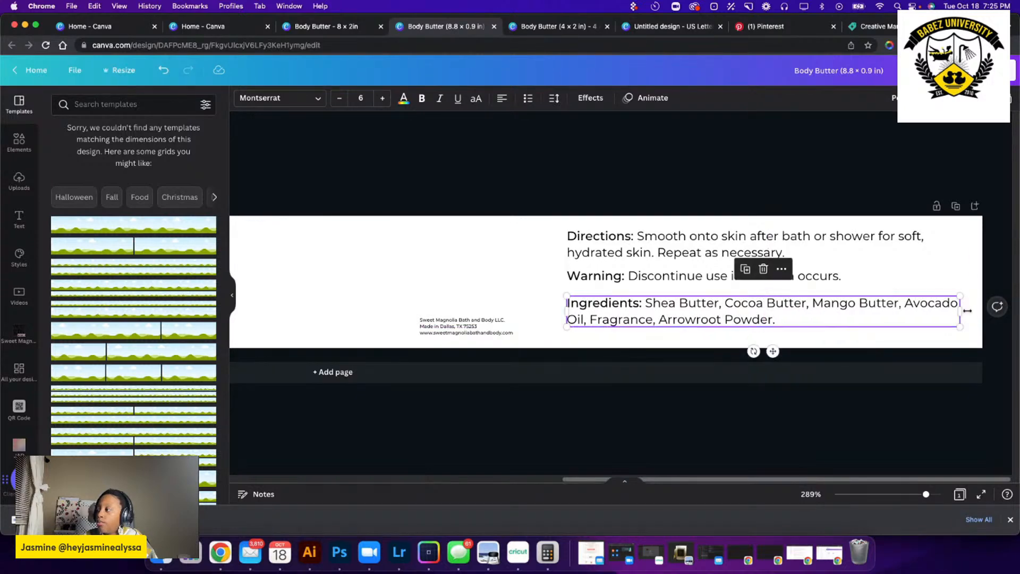
{"action": "left_click_drag", "start_coordinate": [964, 311], "coordinate": [970, 311]}
Reduce the font size of the Directions text to 5.
{"action": "left_click", "coordinate": [549, 240]}
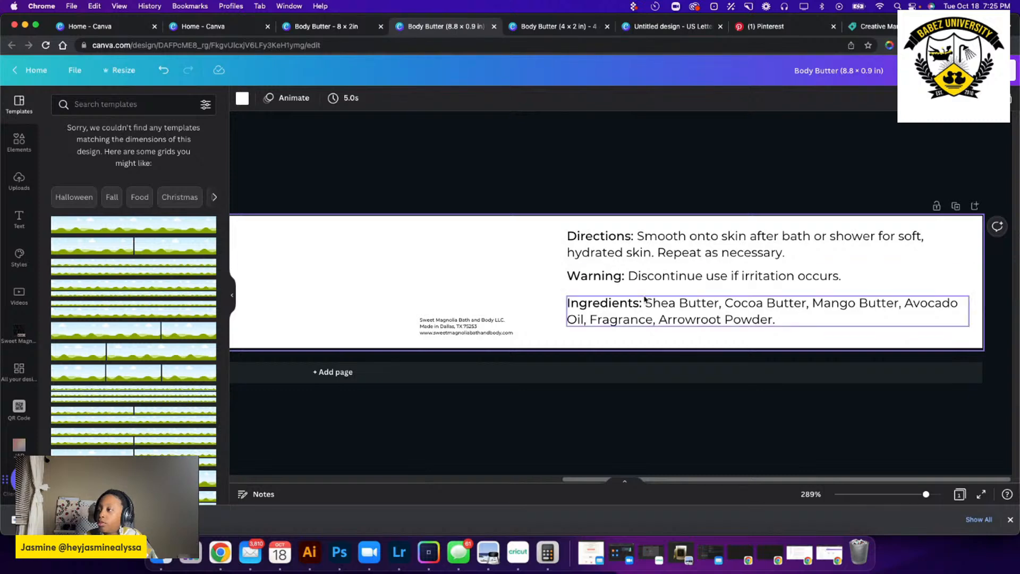
{"action": "left_click", "coordinate": [642, 254]}
{"action": "left_click", "coordinate": [343, 101]}
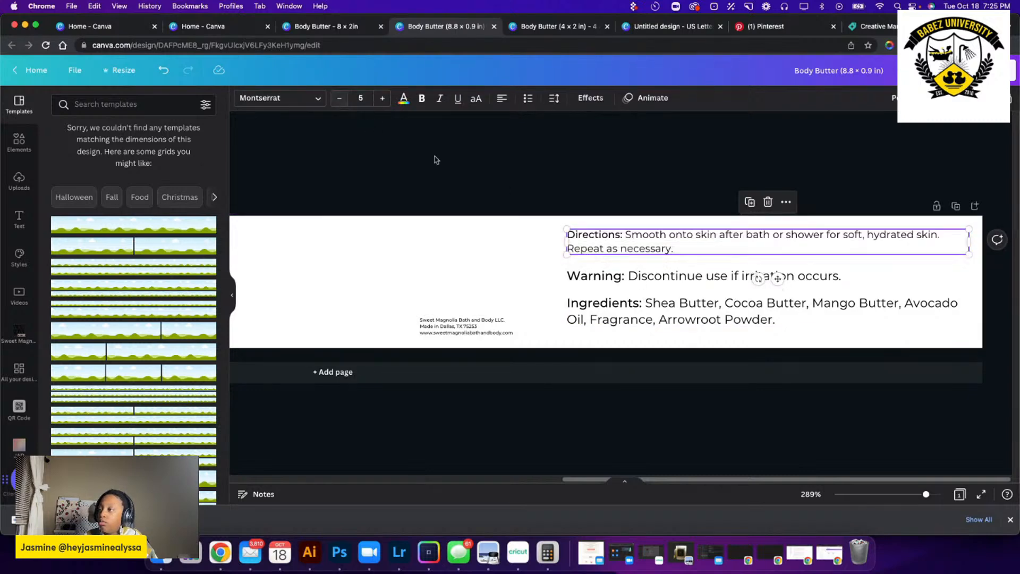
Reduce the font size of the Warning text and the Ingredients text to 5.
{"action": "left_click", "coordinate": [640, 275]}
{"action": "left_click", "coordinate": [343, 101]}
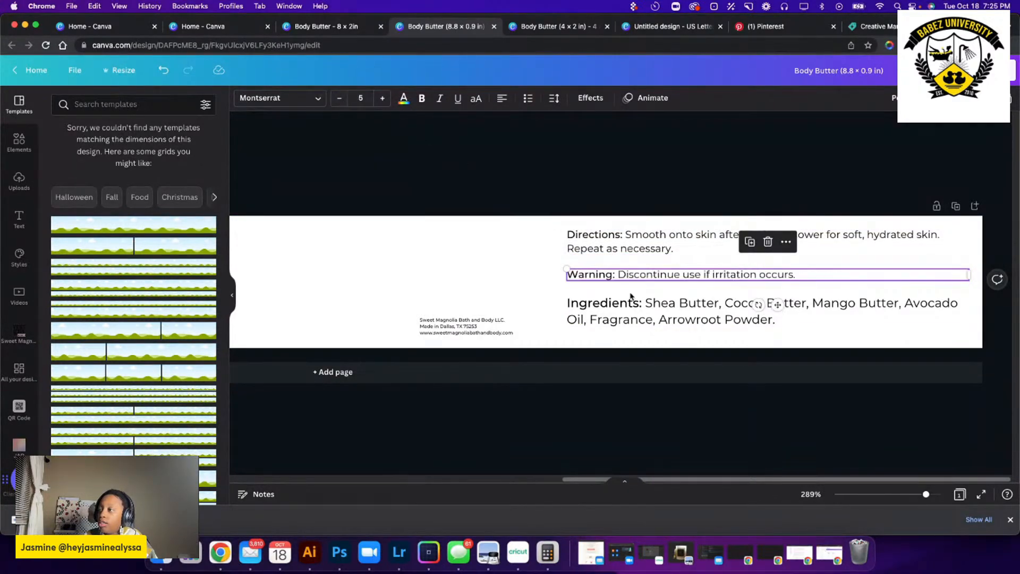
{"action": "left_click", "coordinate": [633, 304]}
{"action": "left_click", "coordinate": [344, 101]}
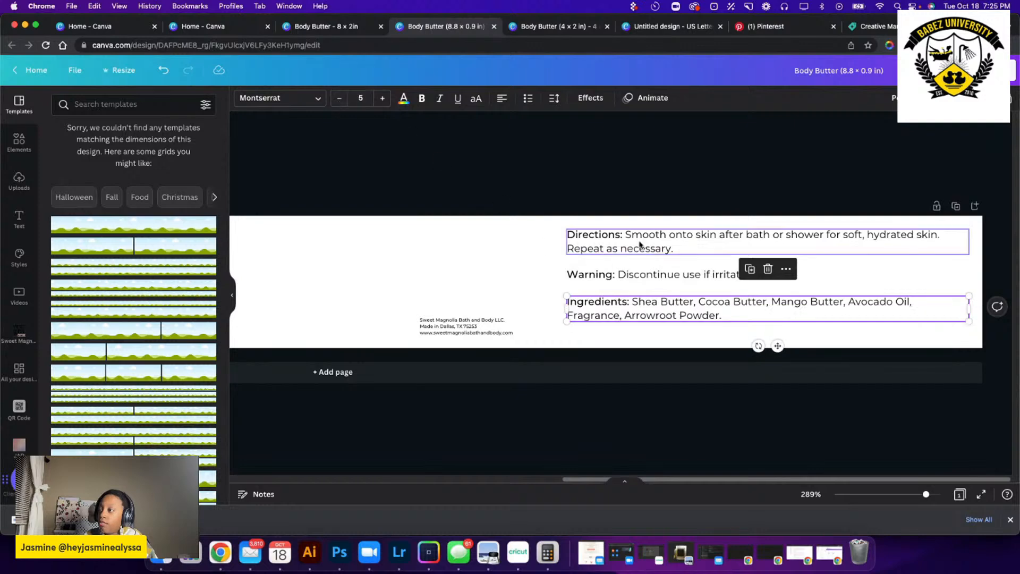
Move the Warning text up under the Directions text and the Ingredients text up under the Warning text.
{"action": "left_click", "coordinate": [617, 275]}
{"action": "left_click_drag", "start_coordinate": [615, 276], "coordinate": [616, 267]}
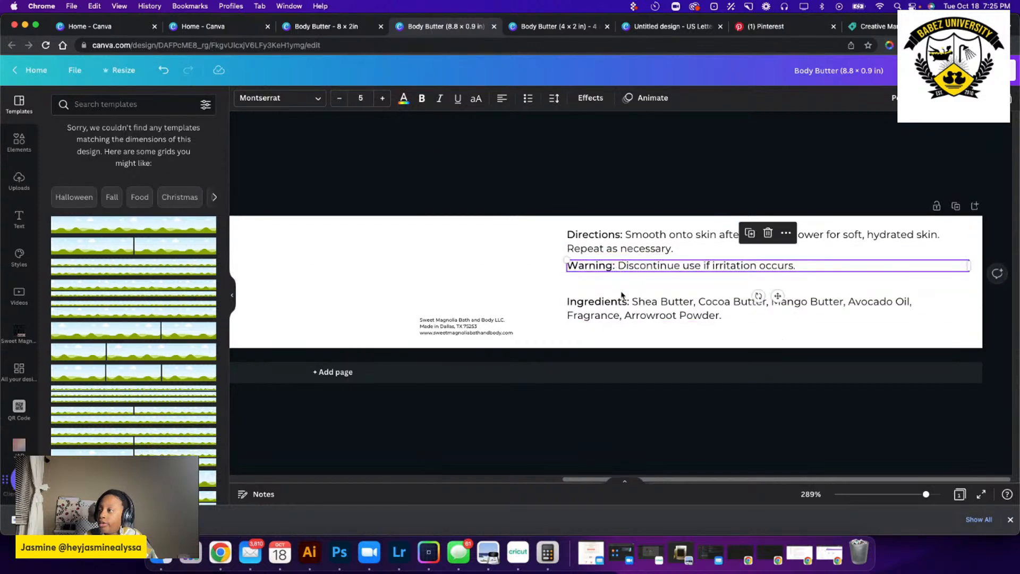
{"action": "left_click_drag", "start_coordinate": [625, 318], "coordinate": [627, 296]}
Move the company details text beneath the Ingredients text, aligned to its left edge, and set its font size to 4.
{"action": "left_click_drag", "start_coordinate": [485, 322], "coordinate": [624, 317]}
{"action": "left_click", "coordinate": [383, 98]}
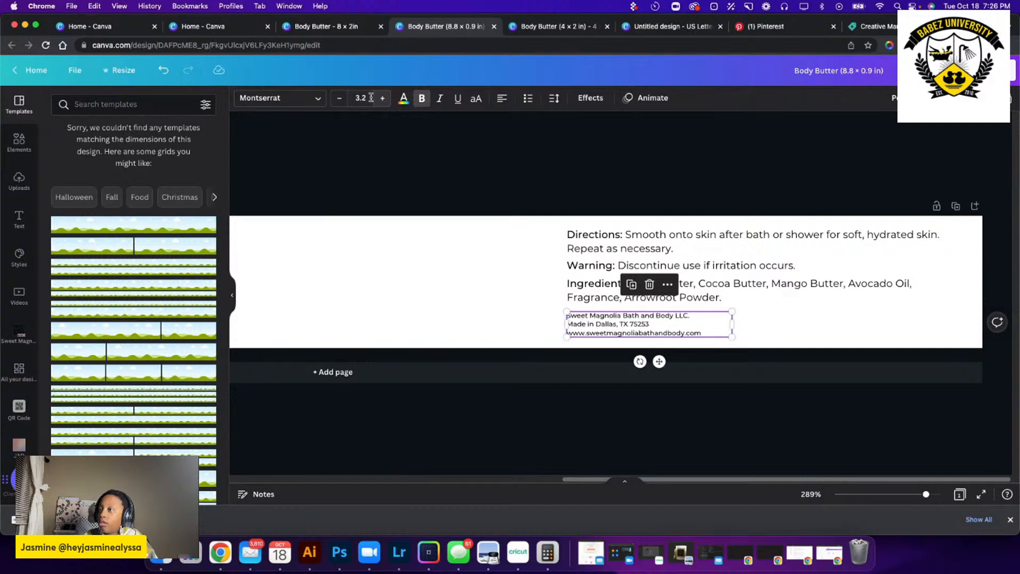
{"action": "left_click", "coordinate": [364, 99]}
{"action": "type", "text": "5"}
{"action": "key", "text": "Return"}
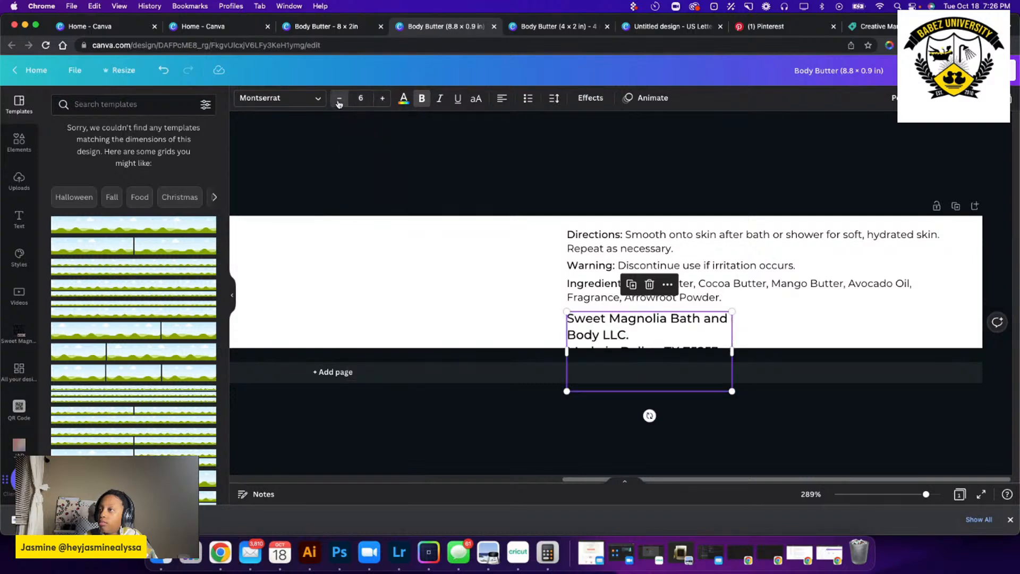
{"action": "left_click", "coordinate": [339, 99]}
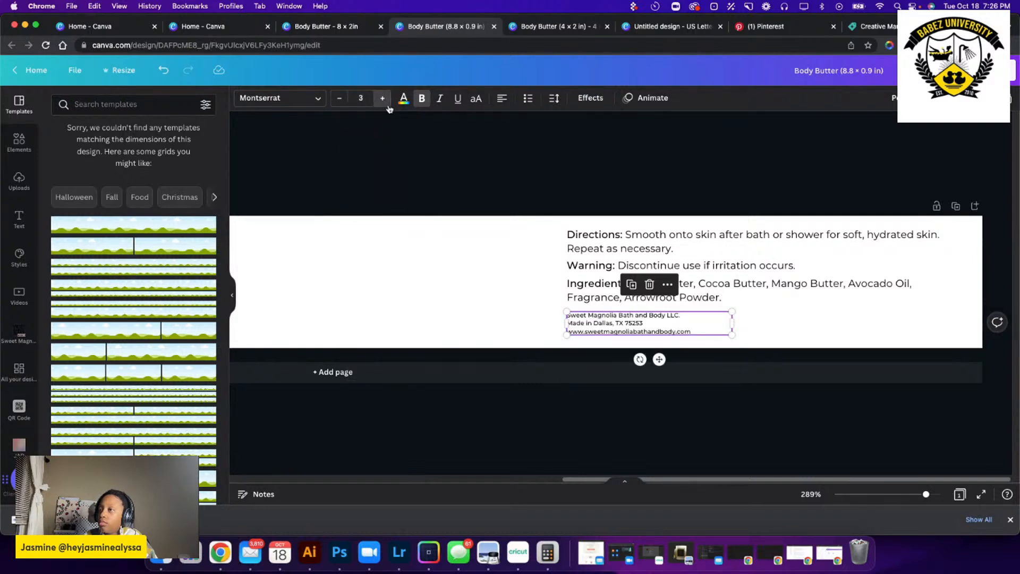
{"action": "left_click_drag", "start_coordinate": [607, 325], "coordinate": [606, 320]}
Try font size 4 on the Directions text and return it to 5.
{"action": "left_click", "coordinate": [610, 237]}
{"action": "left_click", "coordinate": [340, 98]}
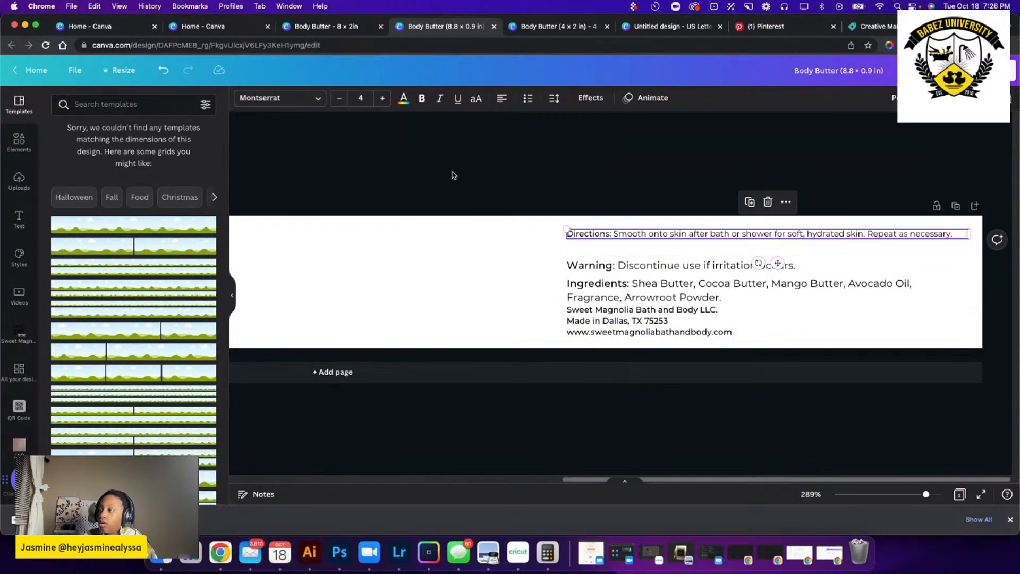
{"action": "left_click", "coordinate": [387, 104]}
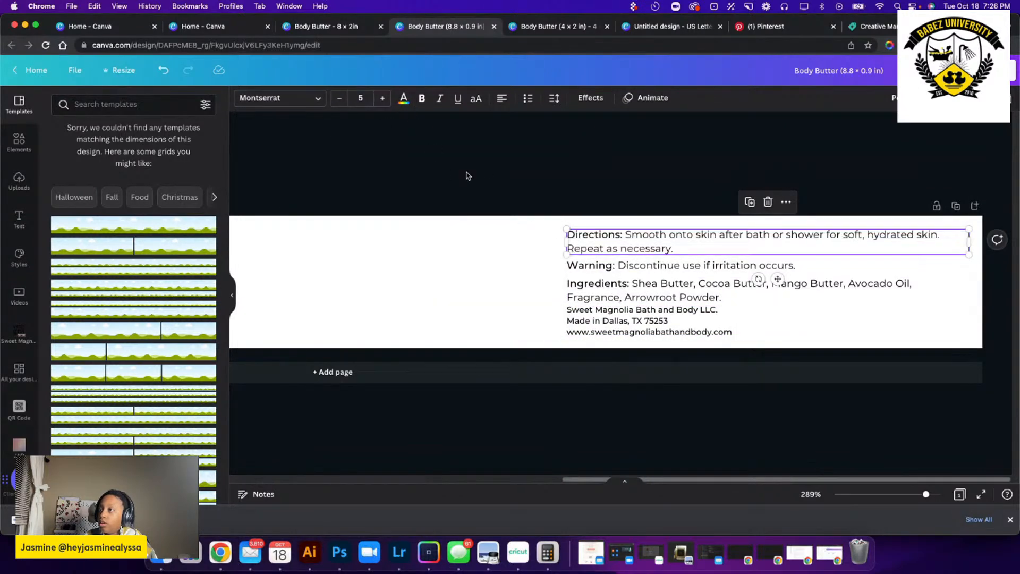
Set the company details text to font size 3 and shift it slightly down from the Ingredients text.
{"action": "left_click", "coordinate": [607, 325]}
{"action": "left_click", "coordinate": [340, 101]}
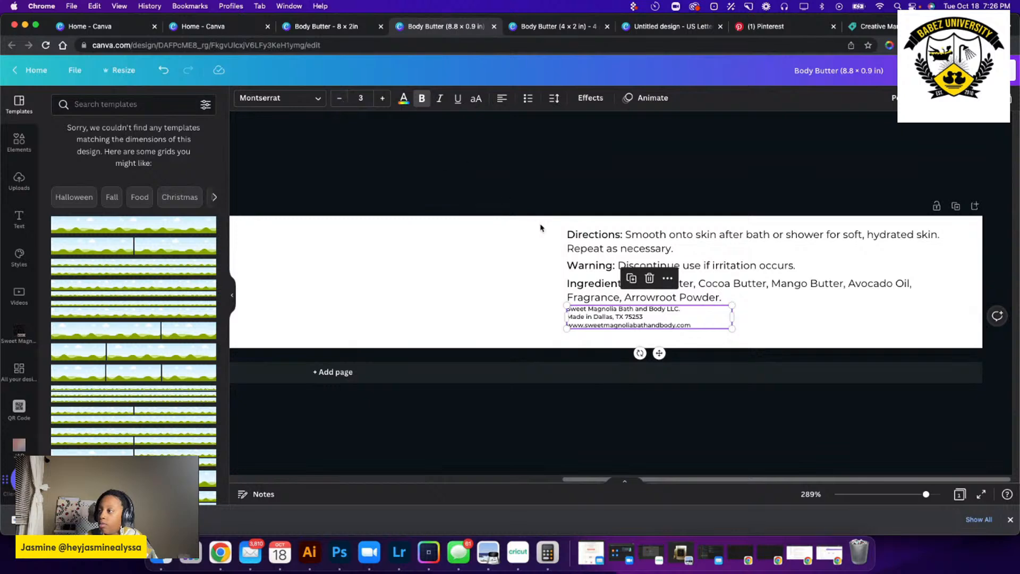
{"action": "left_click_drag", "start_coordinate": [608, 317], "coordinate": [611, 322]}
Try font size 4 on the Warning and Ingredients texts together and undo the change.
{"action": "left_click", "coordinate": [606, 288]}
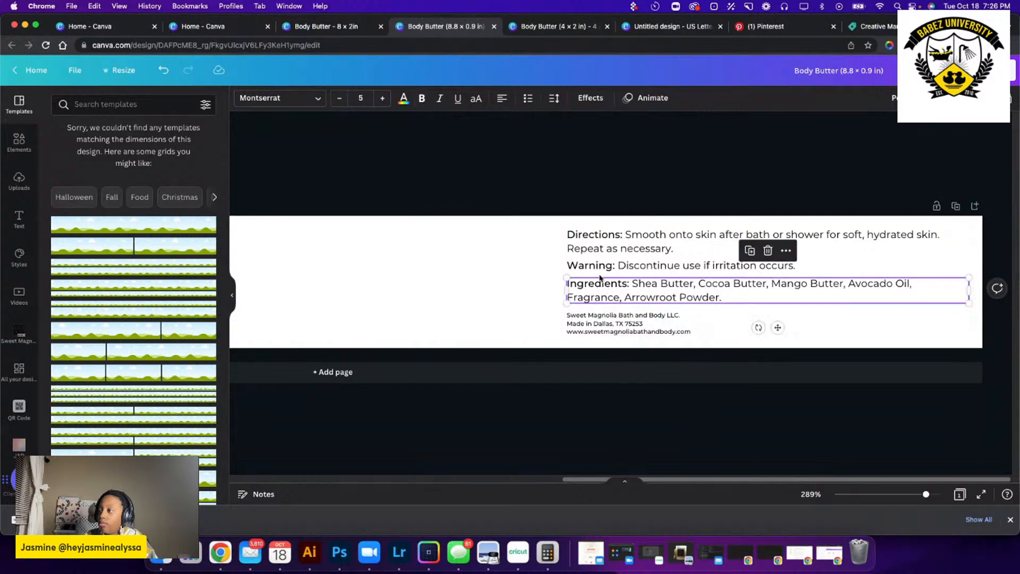
{"action": "left_click", "coordinate": [626, 267], "text": "shift"}
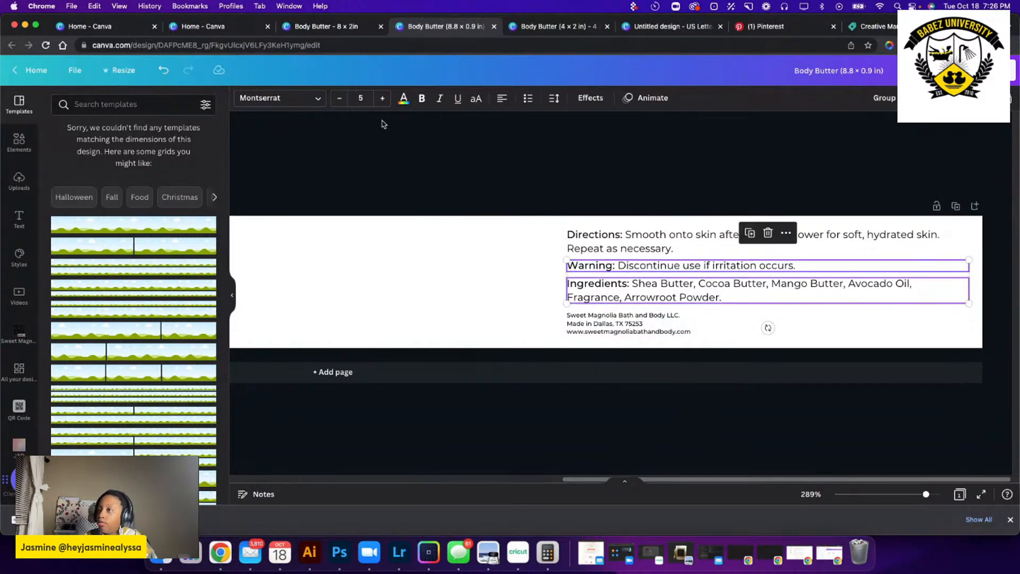
{"action": "left_click", "coordinate": [344, 100]}
{"action": "left_click", "coordinate": [499, 255]}
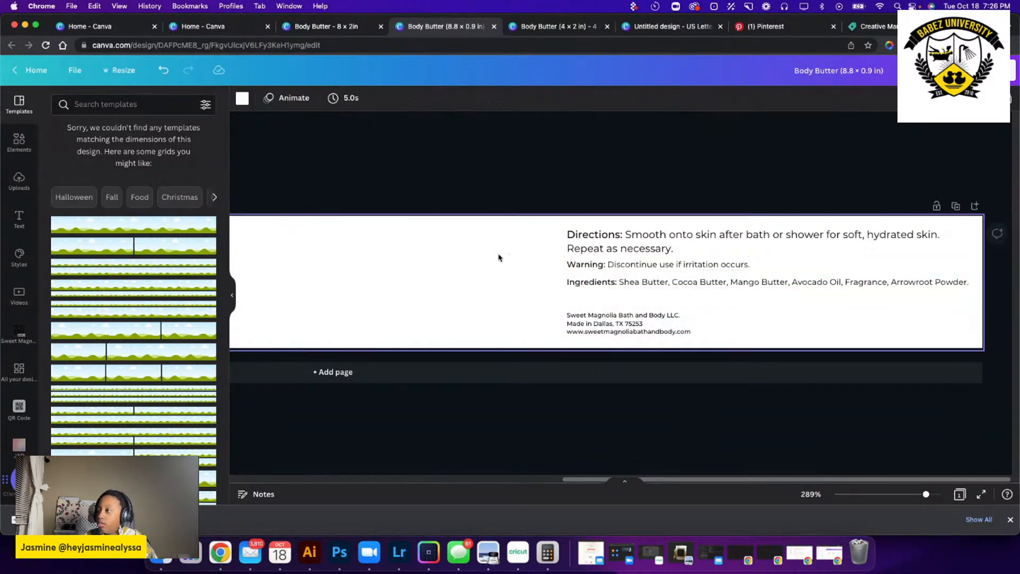
{"action": "left_click", "coordinate": [950, 285]}
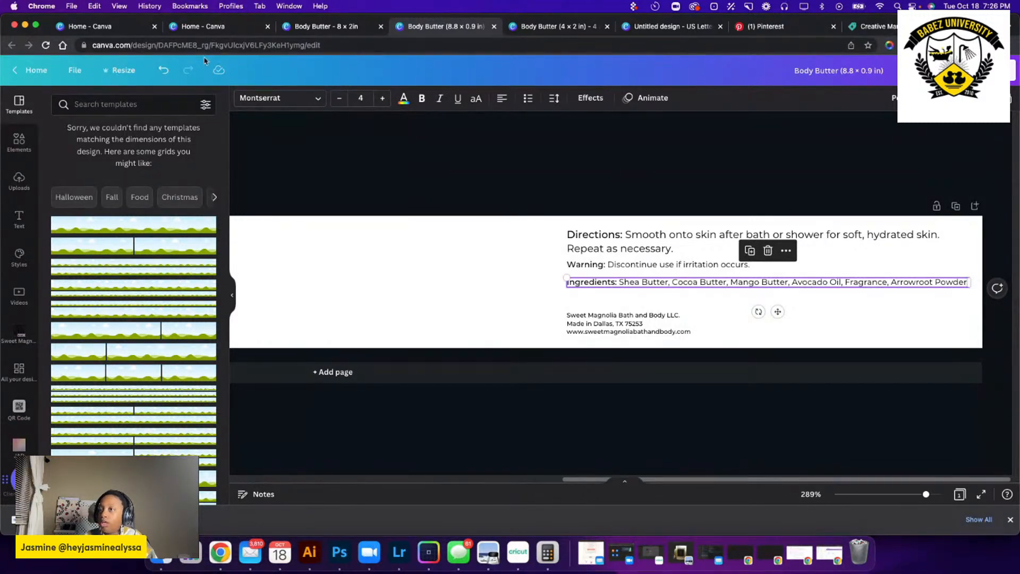
{"action": "left_click", "coordinate": [160, 70]}
{"action": "left_click", "coordinate": [453, 261]}
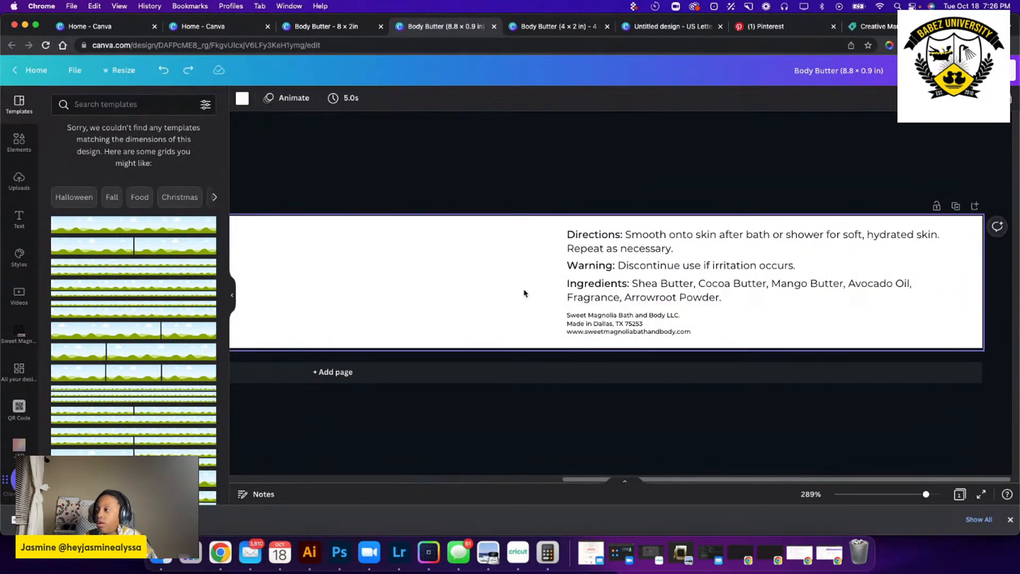
{"action": "left_click", "coordinate": [587, 321]}
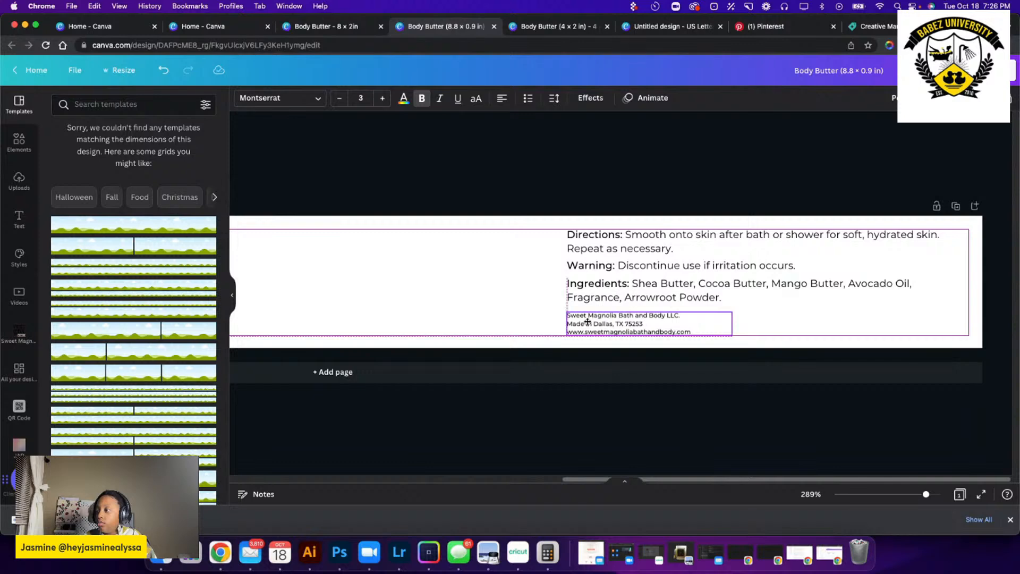
{"action": "left_click", "coordinate": [588, 290]}
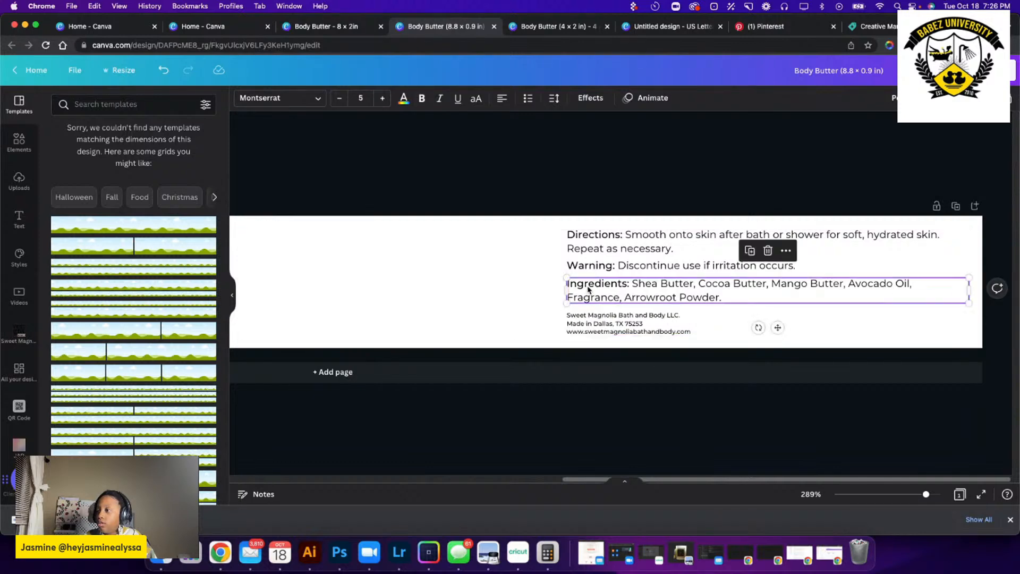
{"action": "left_click_drag", "start_coordinate": [589, 292], "coordinate": [633, 291]}
{"action": "left_click", "coordinate": [462, 284]}
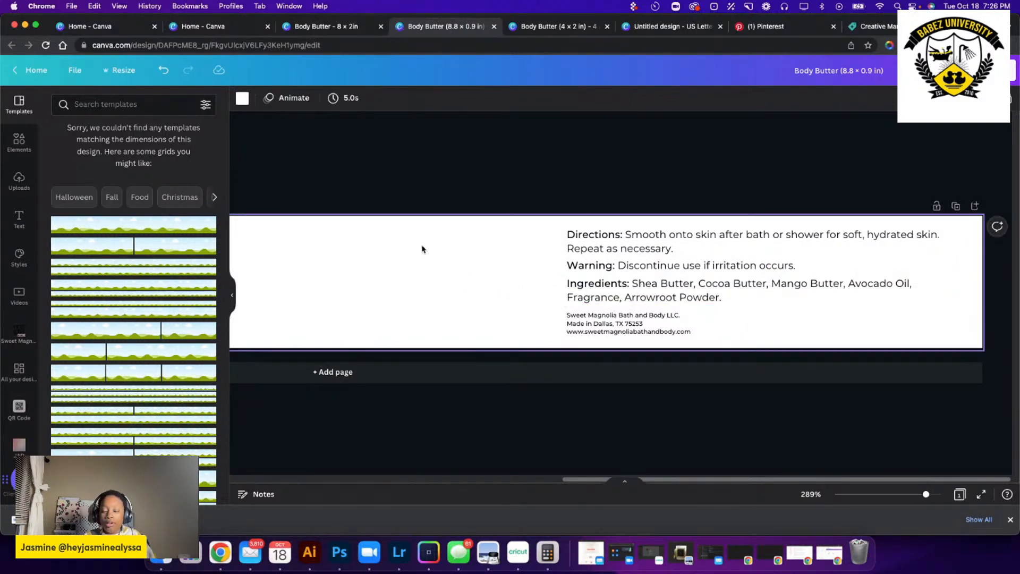
Move the vegan, cruelty-free and 12M icons together to the left of the company details text.
{"action": "scroll", "coordinate": [422, 249], "scroll_direction": "down", "scroll_amount": 5}
{"action": "left_click_drag", "start_coordinate": [358, 256], "coordinate": [717, 301]}
{"action": "scroll", "coordinate": [716, 301], "scroll_direction": "up", "scroll_amount": 10}
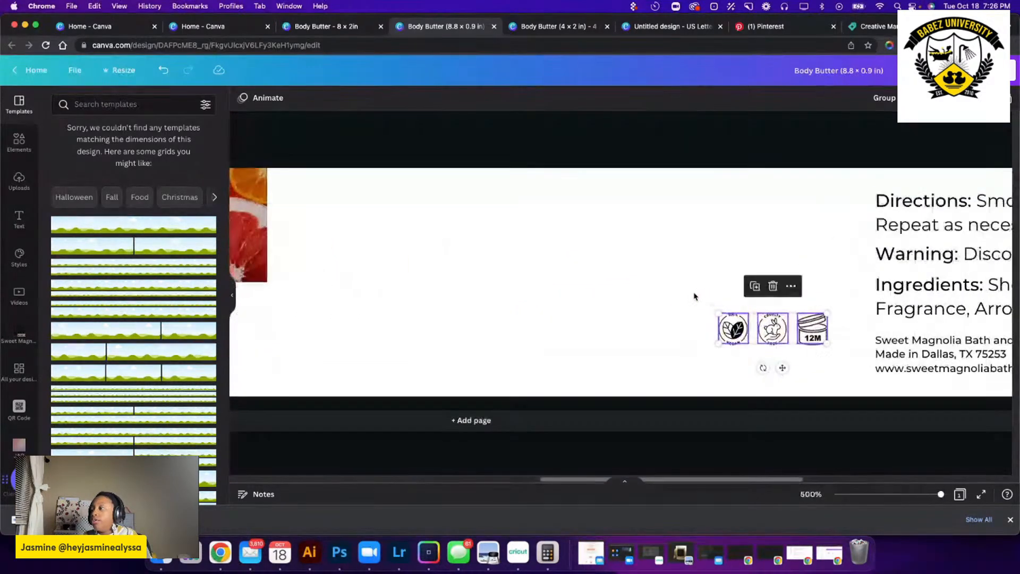
{"action": "scroll", "coordinate": [650, 299], "scroll_direction": "right", "scroll_amount": 3}
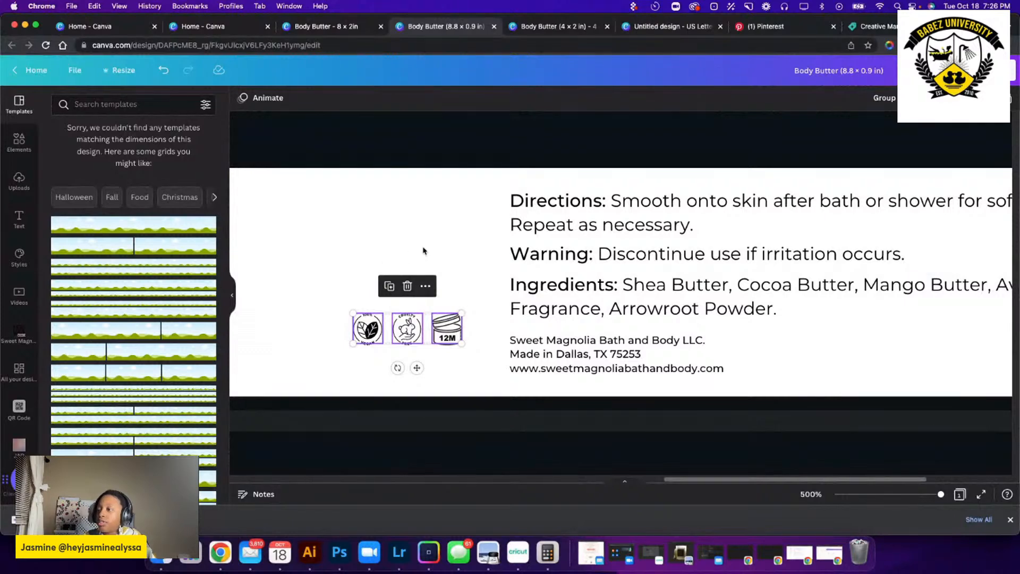
Stack the three icons in a vertical column with vegan on top, cruelty-free in the middle and 12M at the bottom.
{"action": "left_click", "coordinate": [450, 336]}
{"action": "left_click_drag", "start_coordinate": [449, 337], "coordinate": [449, 368]}
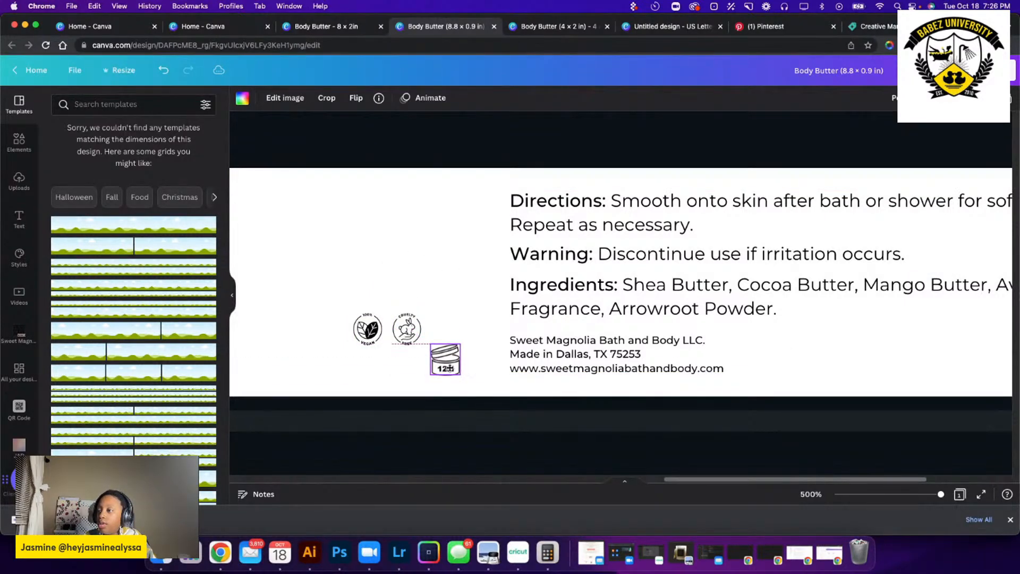
{"action": "left_click", "coordinate": [411, 338]}
{"action": "left_click_drag", "start_coordinate": [411, 337], "coordinate": [450, 324]}
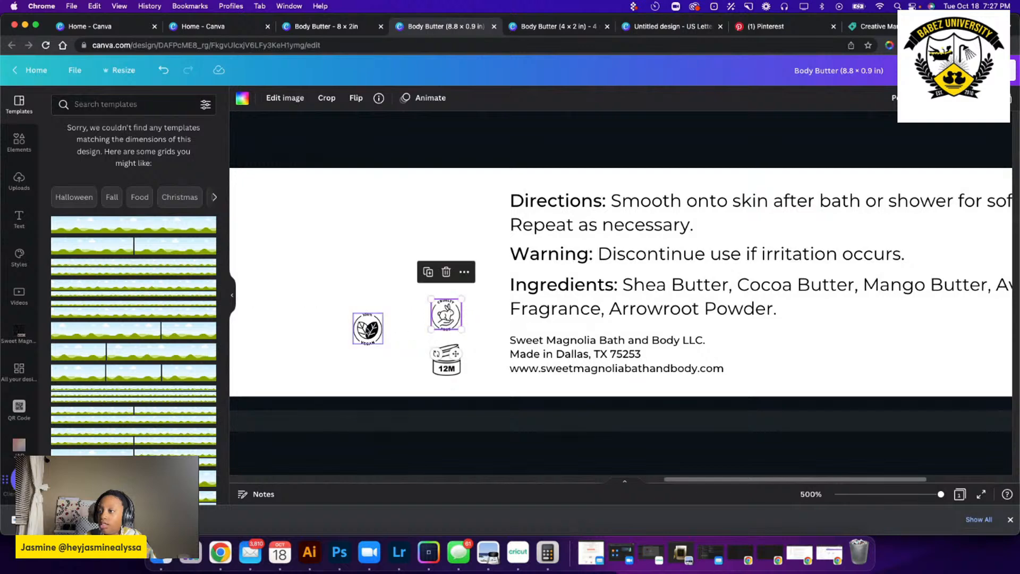
{"action": "left_click", "coordinate": [367, 330]}
{"action": "left_click_drag", "start_coordinate": [376, 338], "coordinate": [472, 379]}
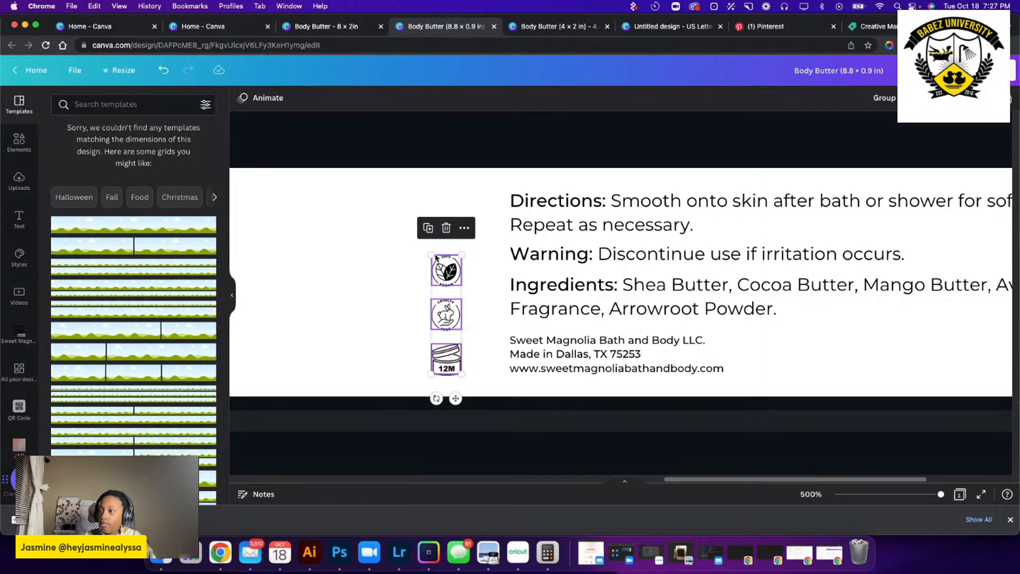
Enlarge the icon column to match the height of the text block and position it just left of the text.
{"action": "left_click_drag", "start_coordinate": [431, 254], "coordinate": [387, 195]}
{"action": "mouse_move", "coordinate": [445, 287]}
{"action": "left_mouse_down"}
{"action": "mouse_move", "coordinate": [410, 285]}
{"action": "mouse_move", "coordinate": [483, 286]}
{"action": "mouse_move", "coordinate": [463, 285]}
{"action": "left_mouse_up"}
{"action": "left_click", "coordinate": [382, 288]}
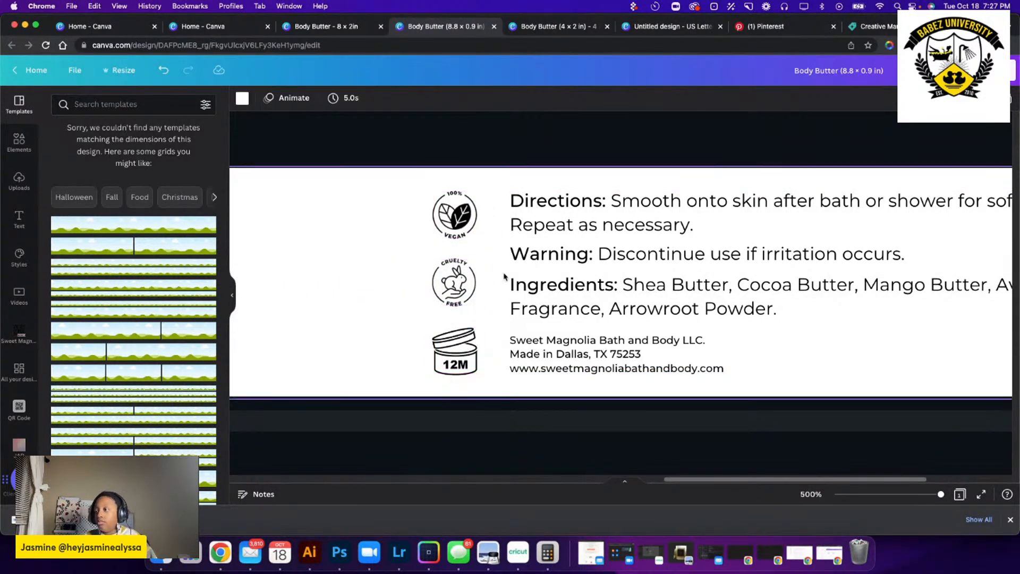
Move the white Sweet Magnolia logo off the citrus photo to the left end of the label.
{"action": "scroll", "coordinate": [426, 265], "scroll_direction": "down", "scroll_amount": 10}
{"action": "scroll", "coordinate": [488, 259], "scroll_direction": "left", "scroll_amount": 4}
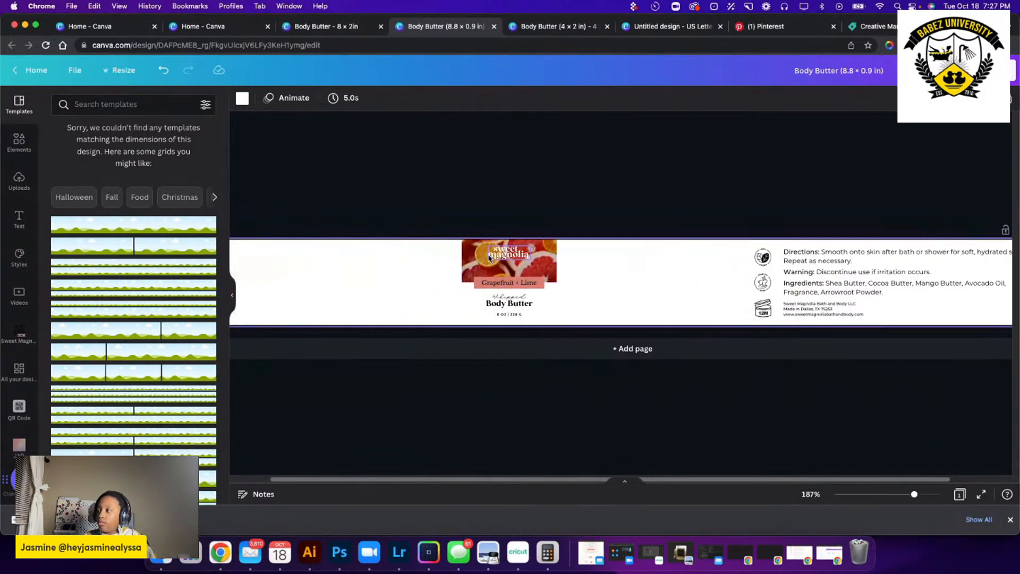
{"action": "scroll", "coordinate": [585, 263], "scroll_direction": "right", "scroll_amount": 4}
{"action": "scroll", "coordinate": [603, 263], "scroll_direction": "left", "scroll_amount": 4}
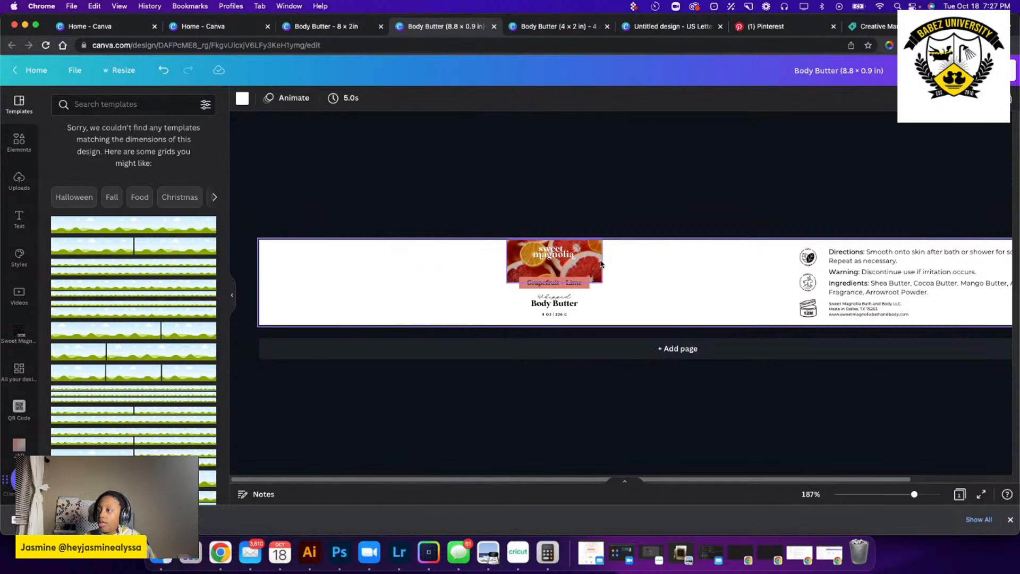
{"action": "left_click", "coordinate": [519, 244]}
{"action": "left_click", "coordinate": [453, 290]}
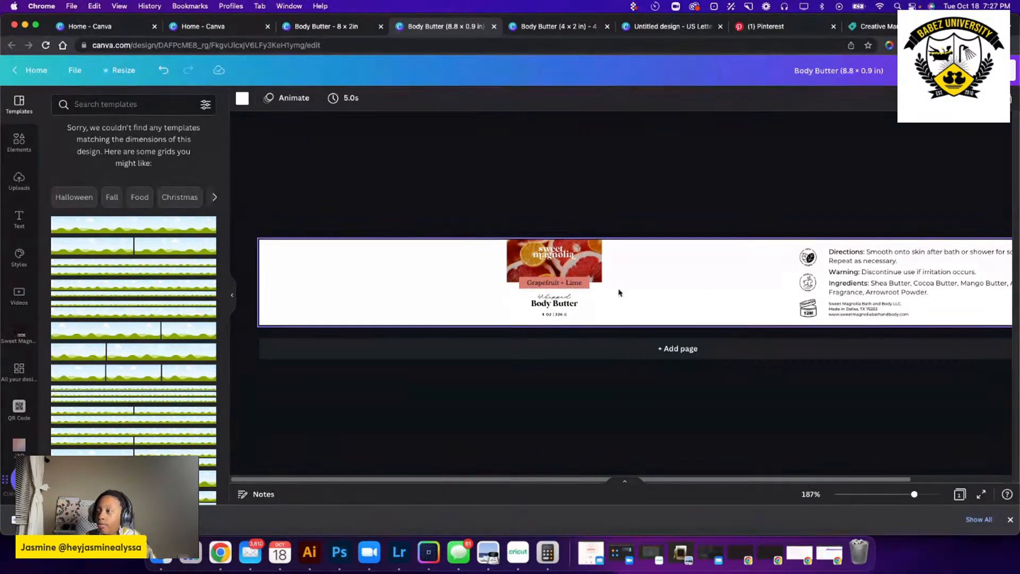
{"action": "left_click_drag", "start_coordinate": [565, 257], "coordinate": [310, 257]}
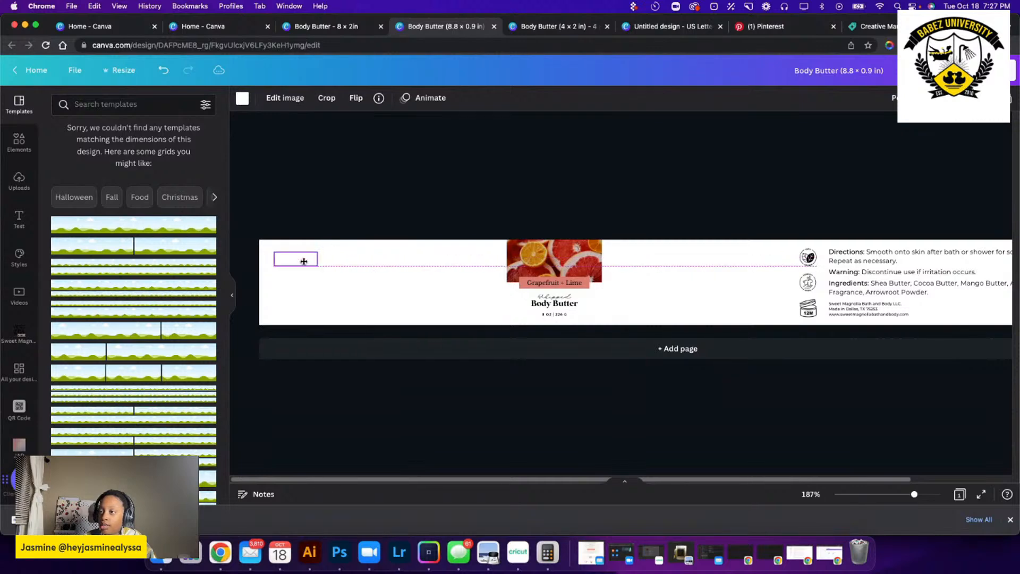
Delete the citrus photo and move the Grapefruit + Lime tag up and to the right of the Body Butter title.
{"action": "left_click", "coordinate": [583, 248]}
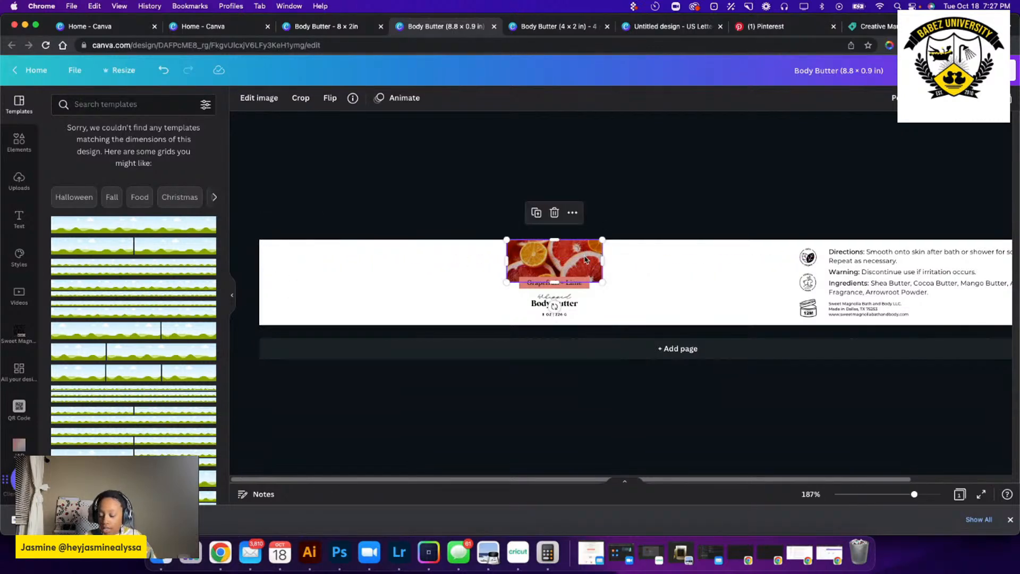
{"action": "left_click", "coordinate": [617, 261]}
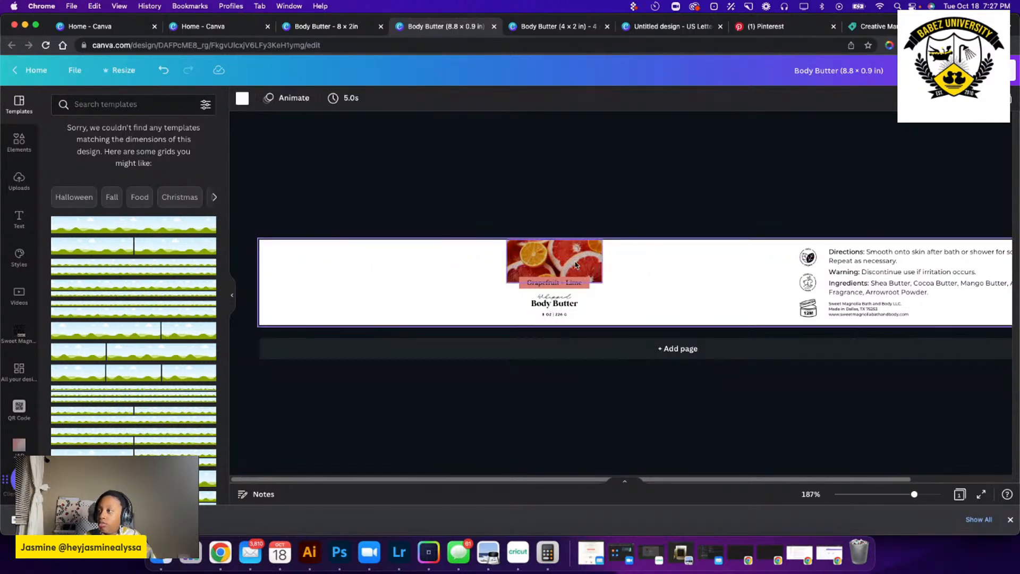
{"action": "left_click", "coordinate": [578, 264]}
{"action": "key", "text": "Delete"}
{"action": "left_click", "coordinate": [580, 284]}
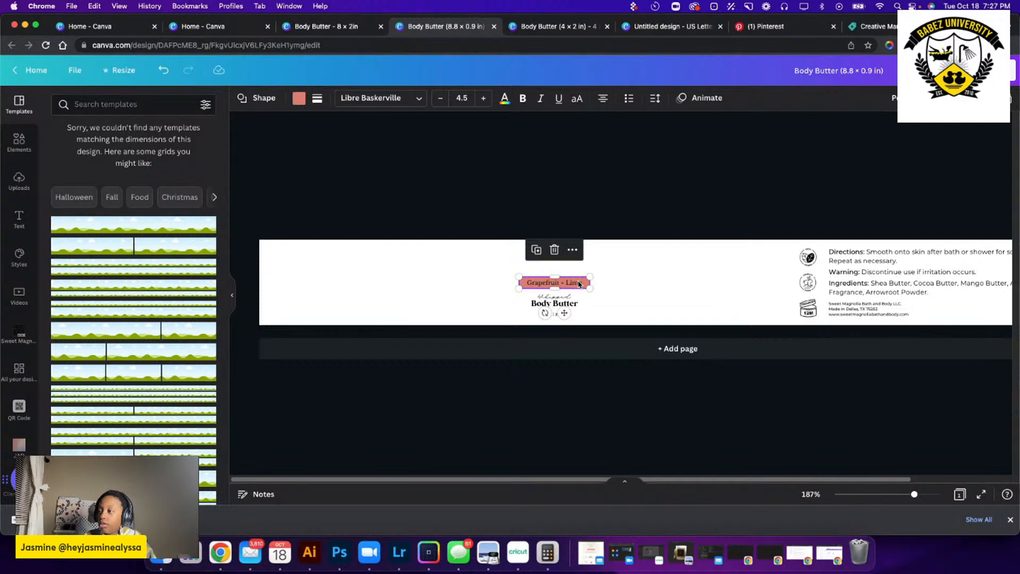
{"action": "left_click_drag", "start_coordinate": [579, 284], "coordinate": [631, 276]}
Recolor the Sweet Magnolia logo black and enlarge it at the left end of the label.
{"action": "left_click", "coordinate": [296, 259]}
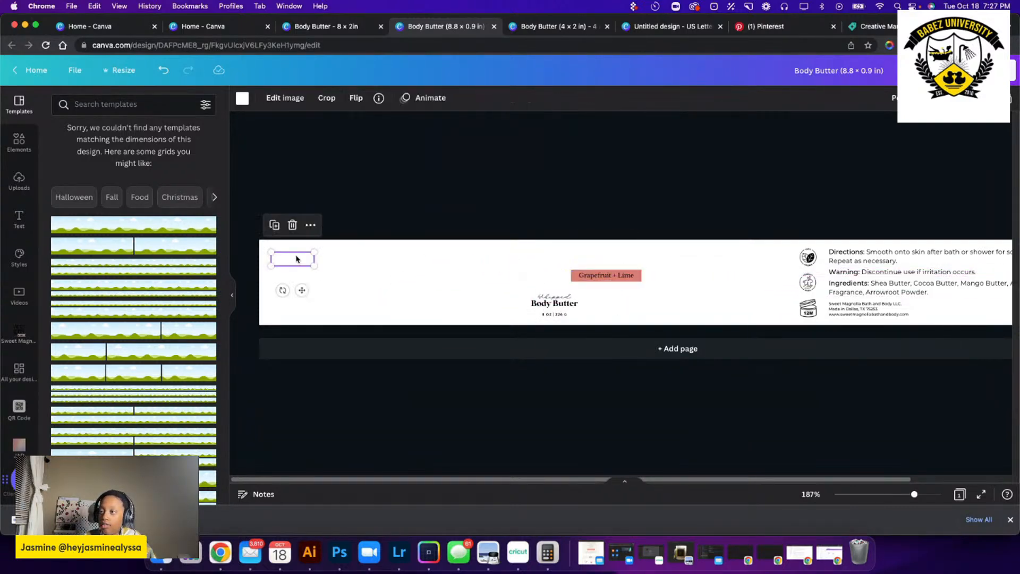
{"action": "left_click", "coordinate": [242, 99]}
{"action": "left_click", "coordinate": [87, 158]}
{"action": "left_click", "coordinate": [396, 271]}
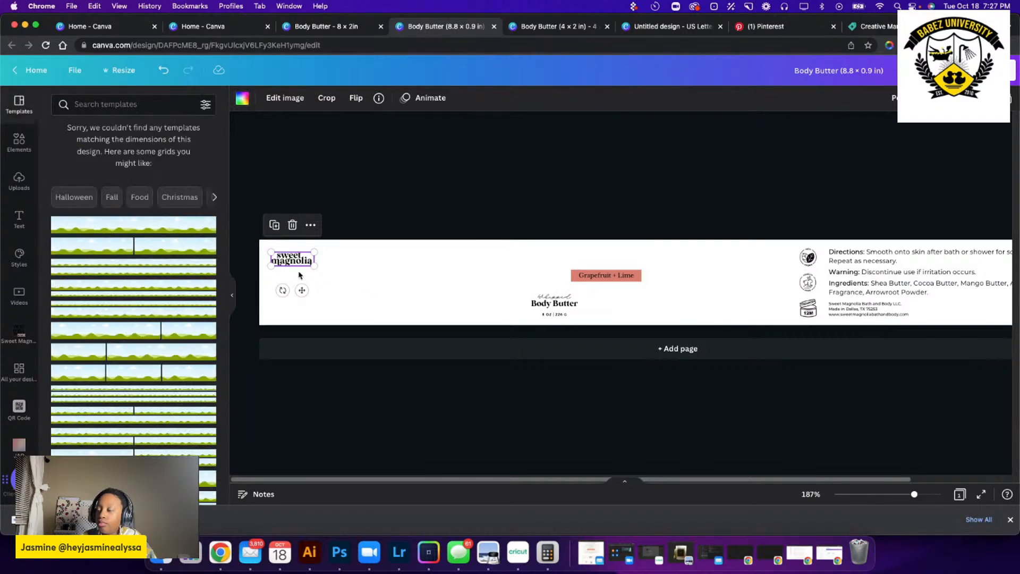
{"action": "left_click", "coordinate": [378, 269]}
{"action": "left_click", "coordinate": [306, 261]}
{"action": "mouse_move", "coordinate": [314, 264]}
{"action": "left_mouse_down"}
{"action": "mouse_move", "coordinate": [350, 276]}
{"action": "mouse_move", "coordinate": [325, 260]}
{"action": "mouse_move", "coordinate": [307, 264]}
{"action": "left_mouse_up"}
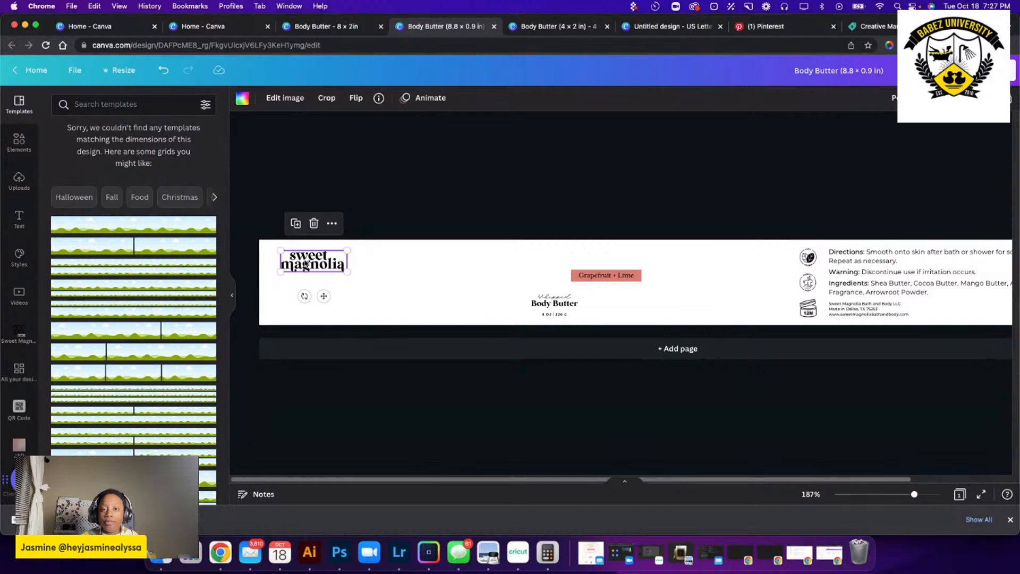
Replace the Sweet Magnolia logo with a subheading text box reading SWEET MAGNOLIA BATH AND BODY.
{"action": "key", "text": "Delete"}
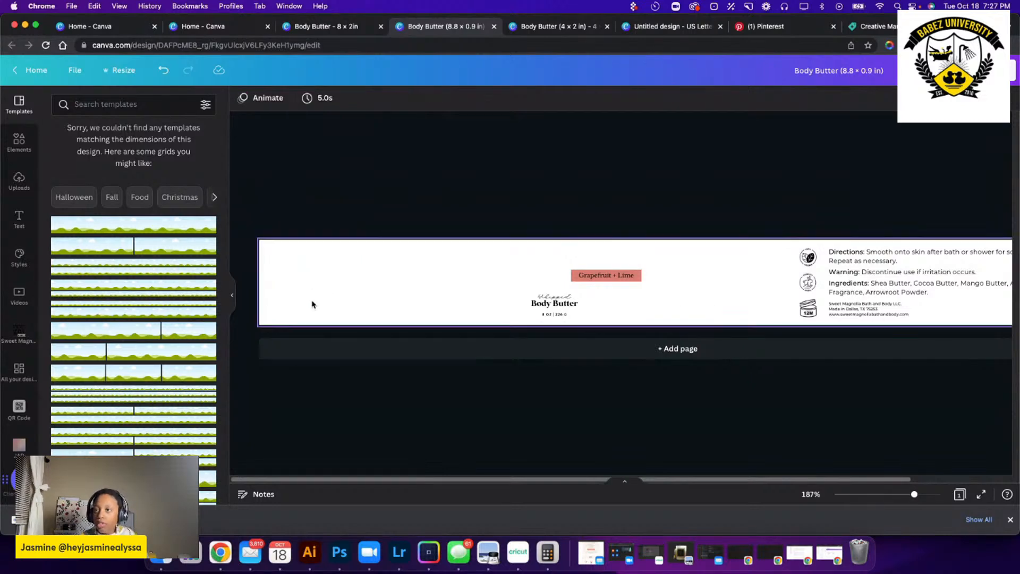
{"action": "left_click", "coordinate": [19, 219]}
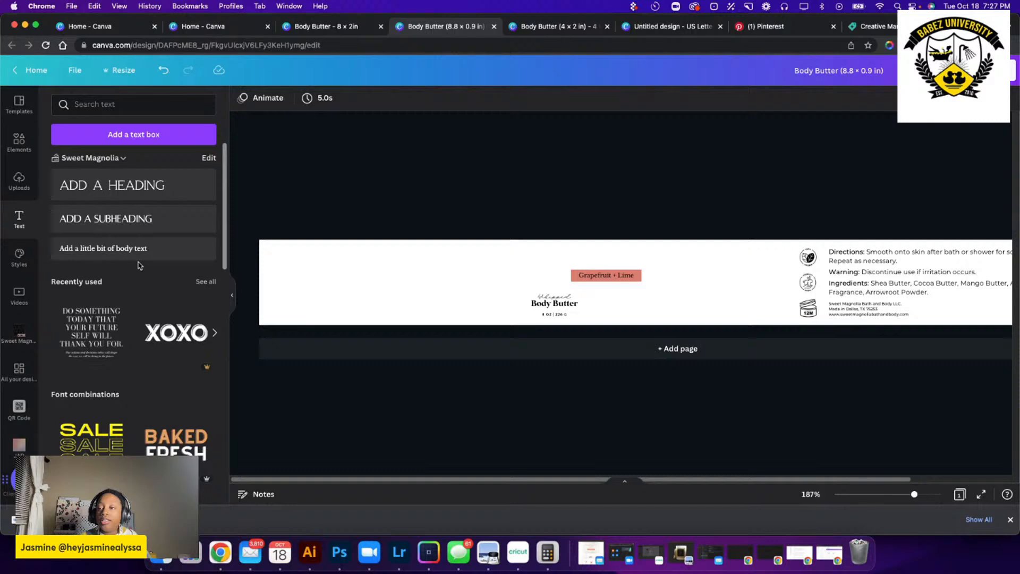
{"action": "left_click", "coordinate": [114, 220]}
{"action": "double_click", "coordinate": [721, 287]}
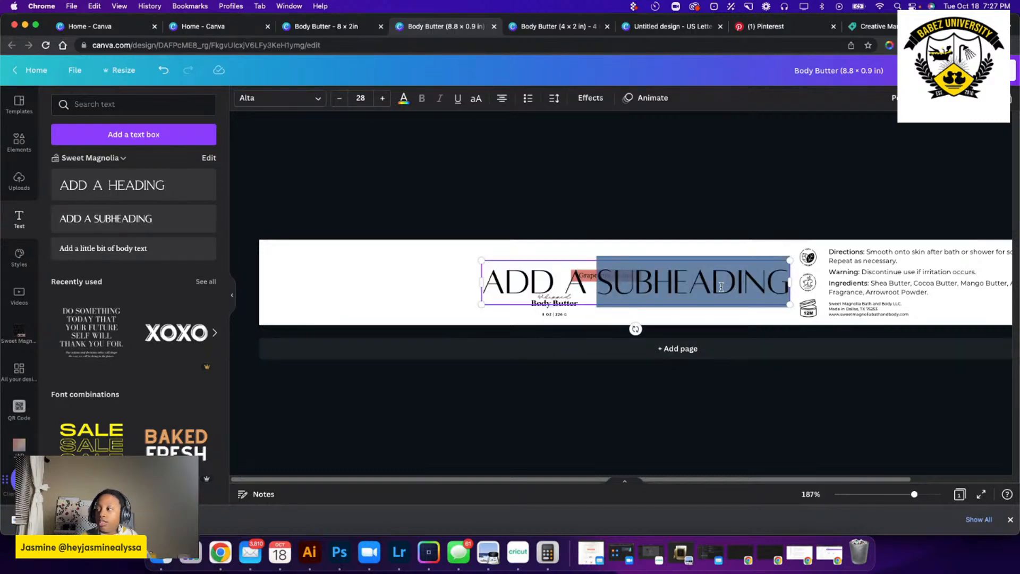
{"action": "triple_click", "coordinate": [721, 287]}
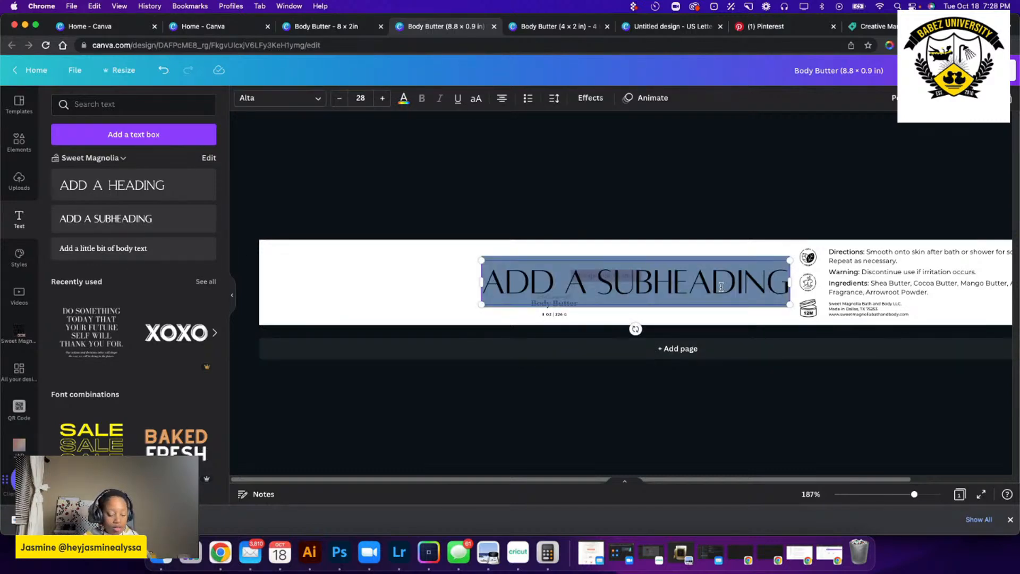
{"action": "type", "text": "S"}
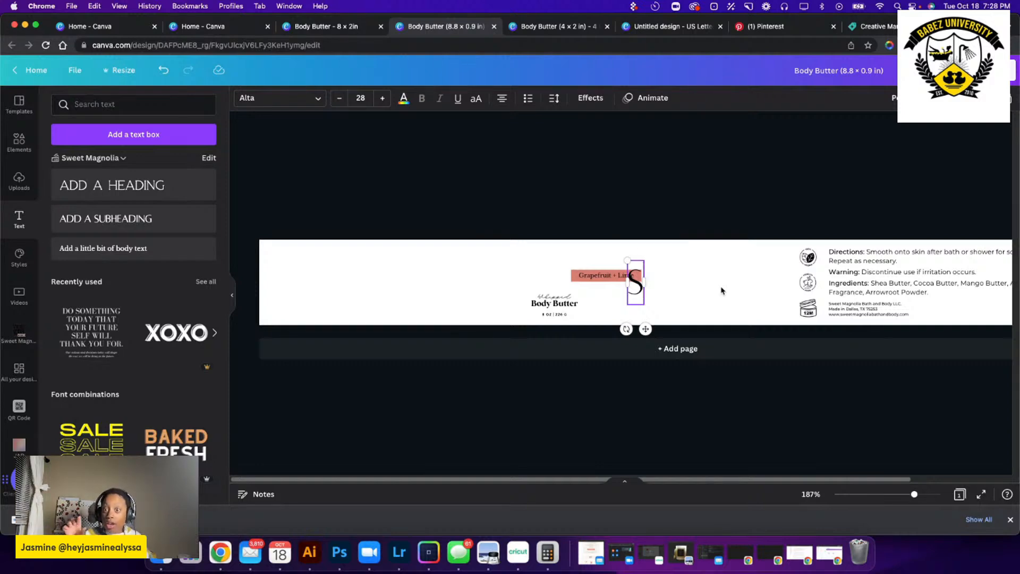
{"action": "type", "text": "W"}
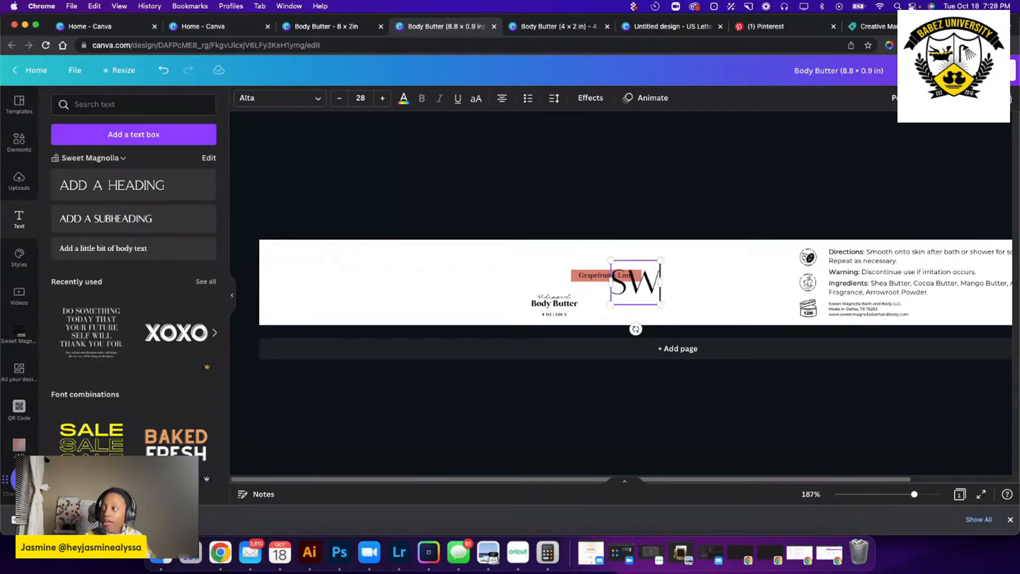
{"action": "type", "text": "EET M"}
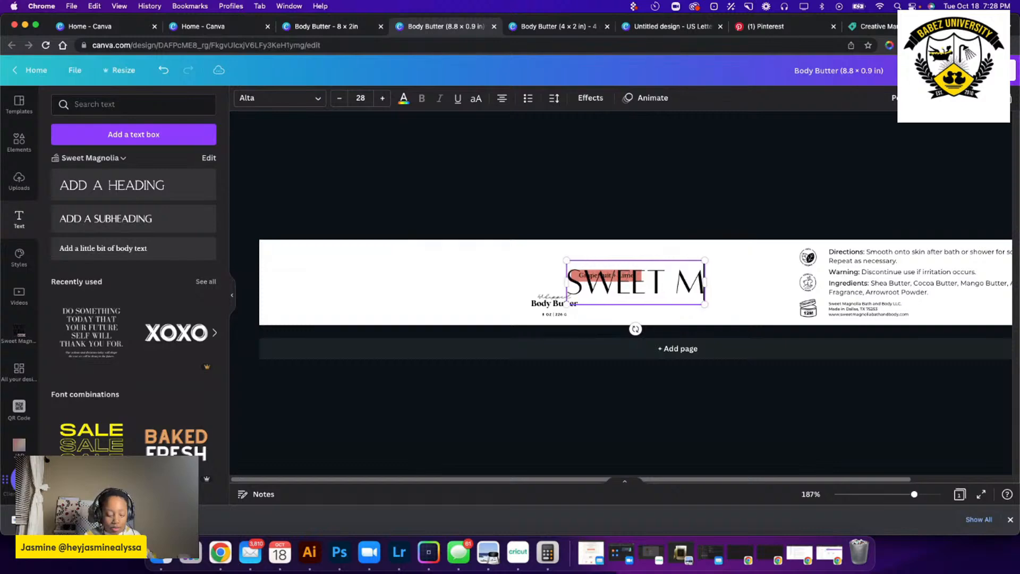
{"action": "type", "text": "AGNOLIA"}
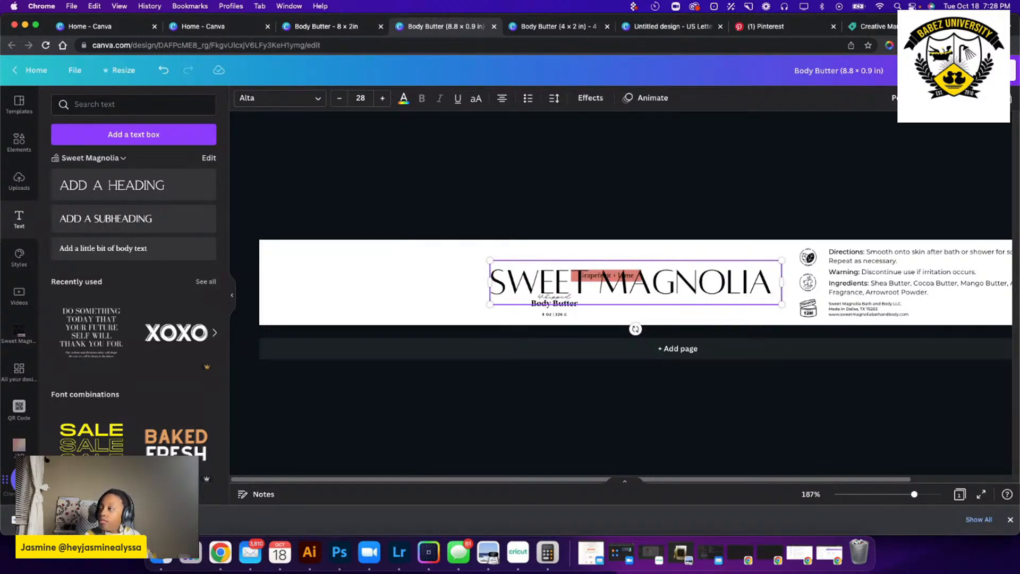
{"action": "type", "text": " BATH AND"}
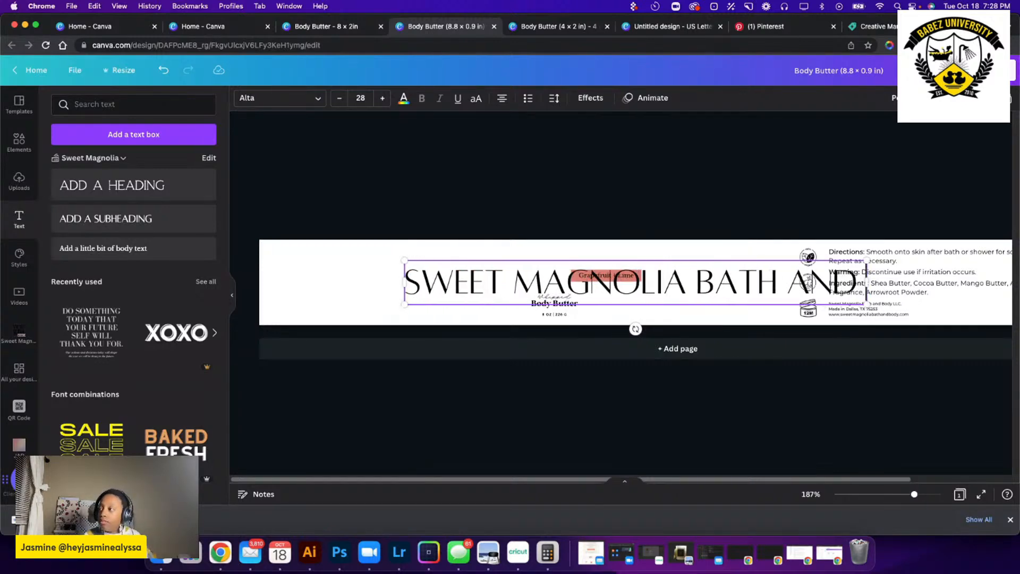
{"action": "type", "text": " BODY"}
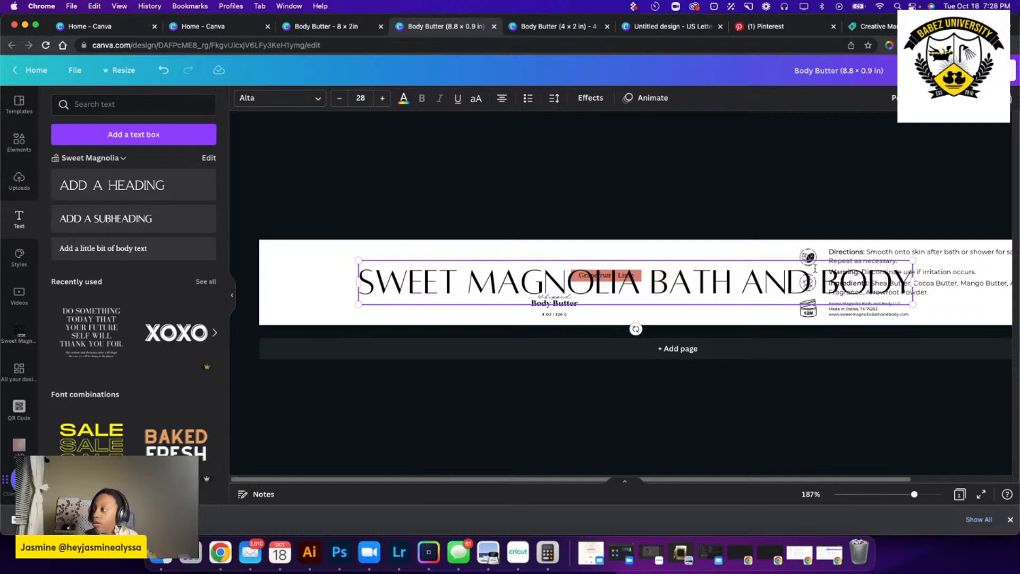
Set the SWEET MAGNOLIA BATH AND BODY text to size 8 and move it to the label's upper-left corner.
{"action": "triple_click", "coordinate": [461, 276]}
{"action": "left_click", "coordinate": [462, 276]}
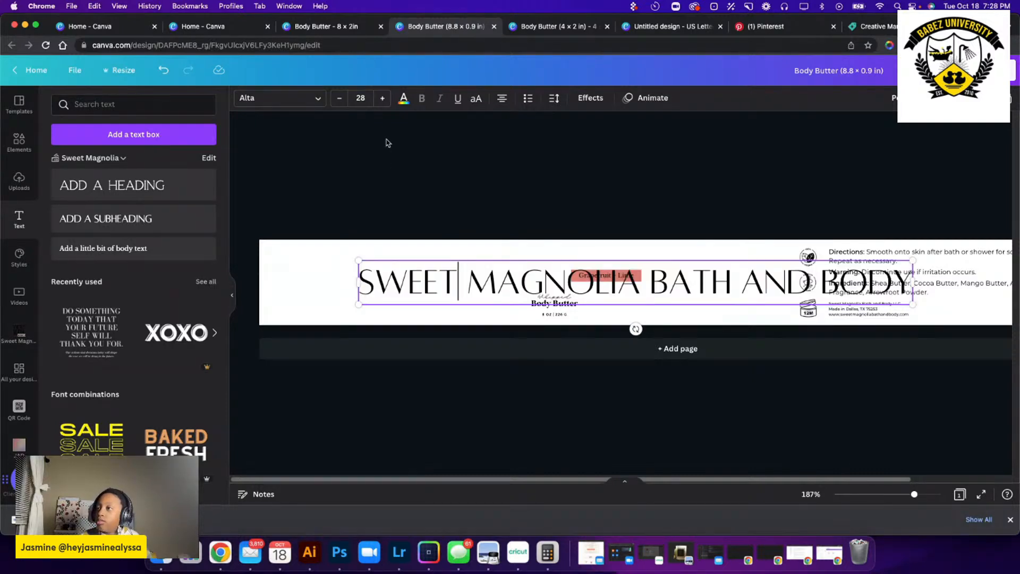
{"action": "triple_click", "coordinate": [430, 294]}
{"action": "left_click", "coordinate": [360, 98]}
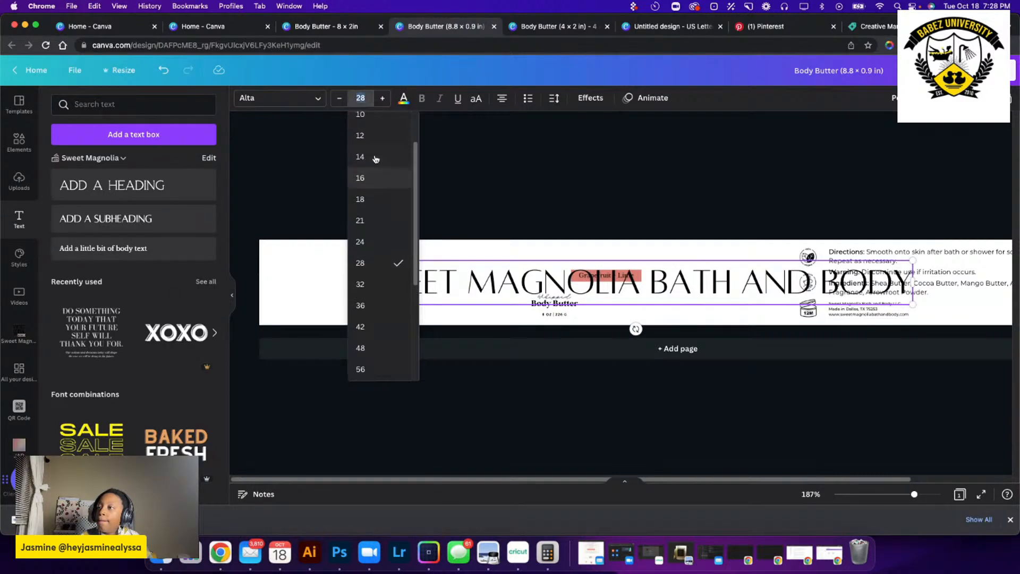
{"action": "scroll", "coordinate": [376, 158], "scroll_direction": "up", "scroll_amount": 2}
{"action": "left_click", "coordinate": [372, 150]}
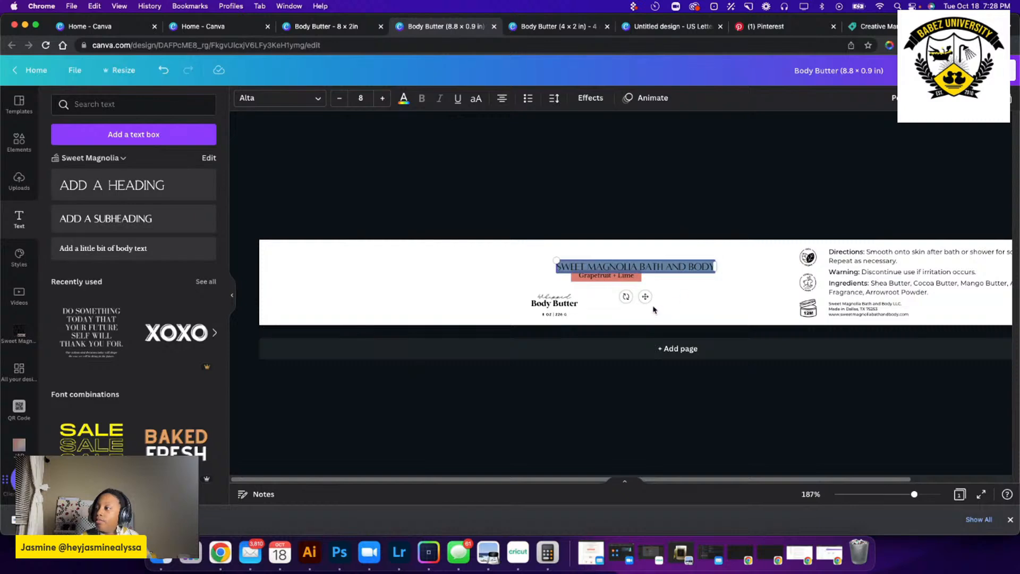
{"action": "left_click_drag", "start_coordinate": [645, 296], "coordinate": [355, 284]}
{"action": "left_click", "coordinate": [445, 285]}
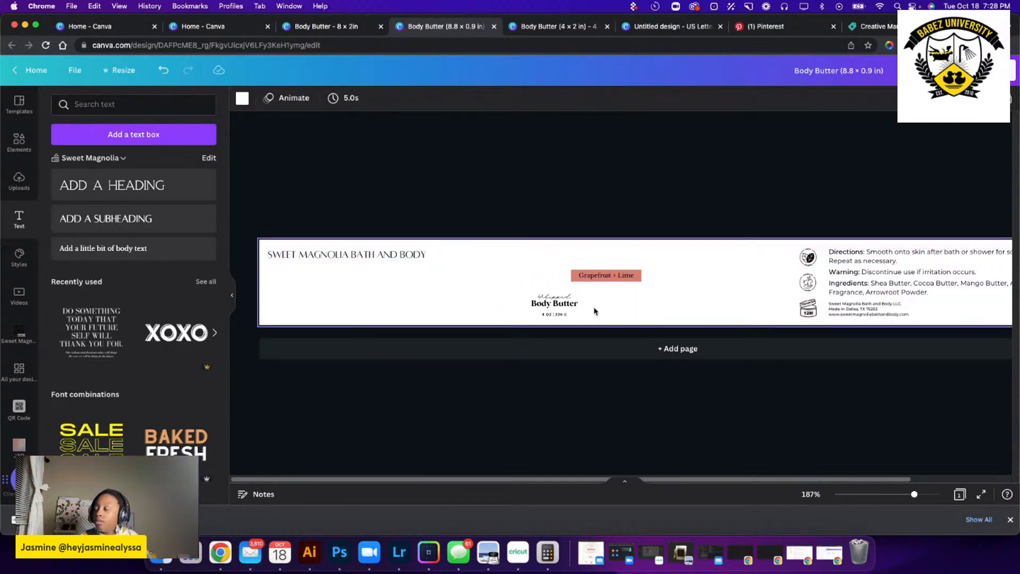
Move the Whipped Body Butter title under the brand name line and enlarge it to roughly twice its size.
{"action": "left_click_drag", "start_coordinate": [595, 311], "coordinate": [336, 296]}
{"action": "left_click", "coordinate": [545, 247]}
{"action": "left_click", "coordinate": [410, 289]}
{"action": "left_click", "coordinate": [533, 301], "text": "shift"}
Align the brand name line with the left edge of the Whipped Body Butter title and reduce it to size 7.
{"action": "left_click", "coordinate": [385, 254]}
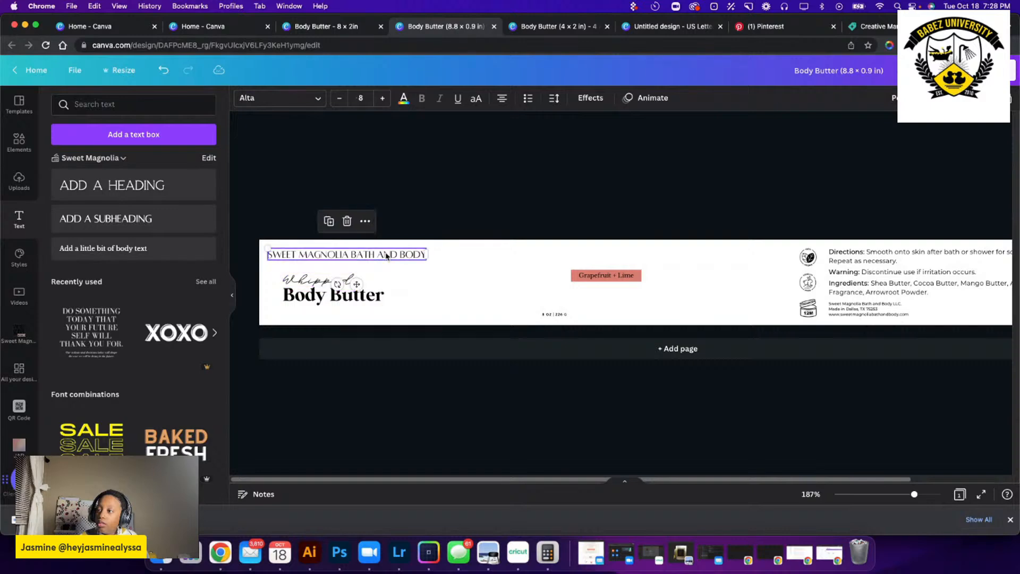
{"action": "mouse_move", "coordinate": [385, 254]}
{"action": "left_mouse_down"}
{"action": "mouse_move", "coordinate": [405, 256]}
{"action": "mouse_move", "coordinate": [384, 258]}
{"action": "left_mouse_up"}
{"action": "left_click", "coordinate": [340, 99]}
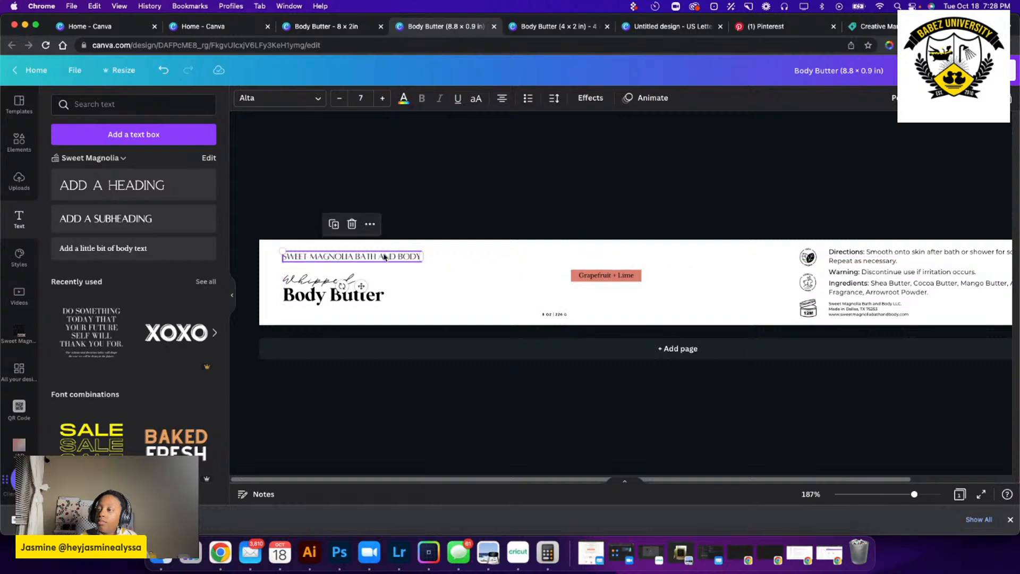
{"action": "left_click", "coordinate": [470, 301]}
Shrink the Whipped Body Butter title slightly and move the Grapefruit + Lime tag closer to it.
{"action": "left_click_drag", "start_coordinate": [413, 312], "coordinate": [283, 272]}
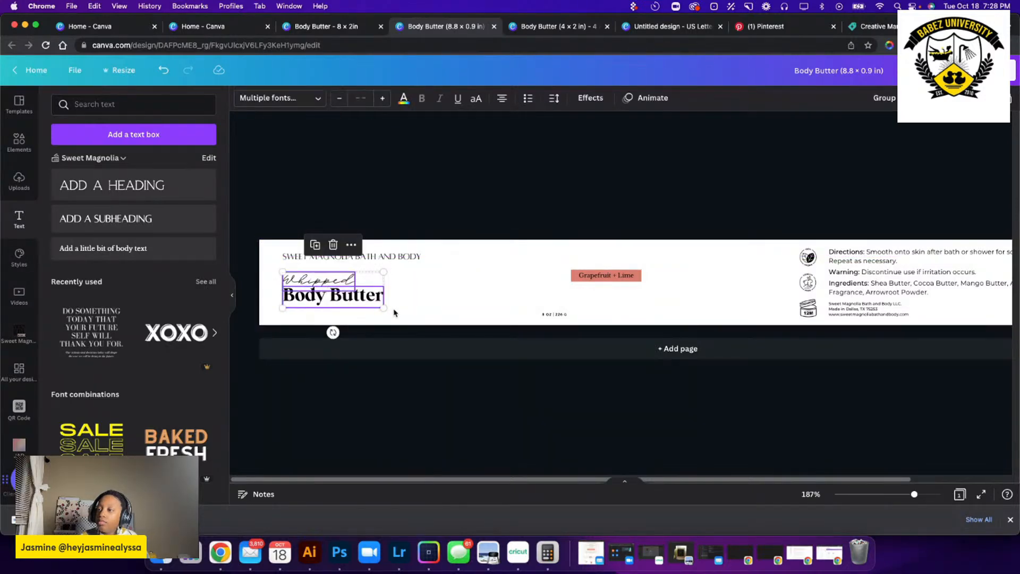
{"action": "left_click_drag", "start_coordinate": [384, 308], "coordinate": [329, 293]}
{"action": "left_click_drag", "start_coordinate": [573, 275], "coordinate": [505, 278]}
Place the 8 OZ | 226 G text at size 5 beneath the Body Butter title and nudge the title up slightly.
{"action": "double_click", "coordinate": [558, 315]}
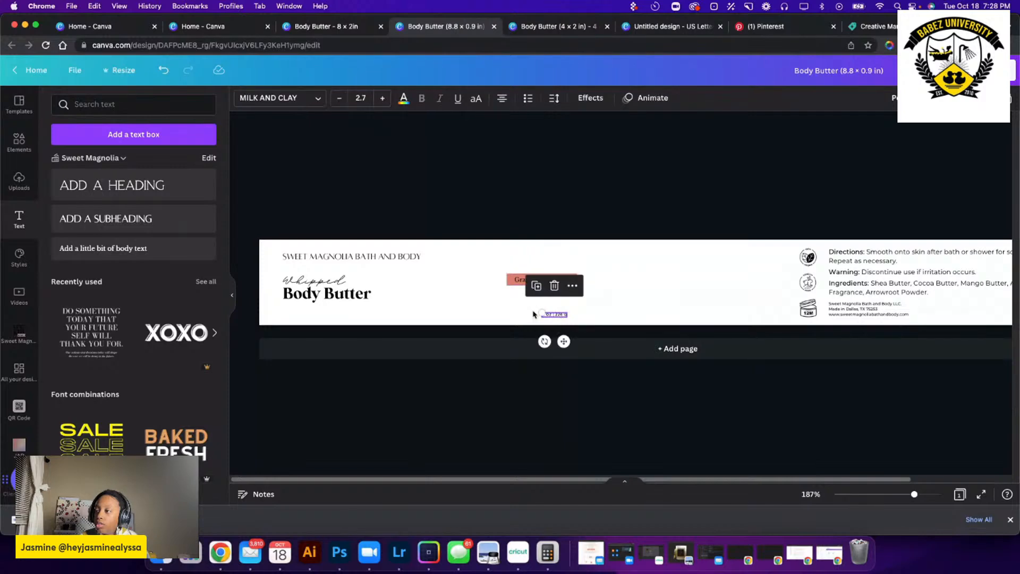
{"action": "left_click_drag", "start_coordinate": [537, 311], "coordinate": [519, 307]}
{"action": "left_click_drag", "start_coordinate": [554, 342], "coordinate": [316, 343]}
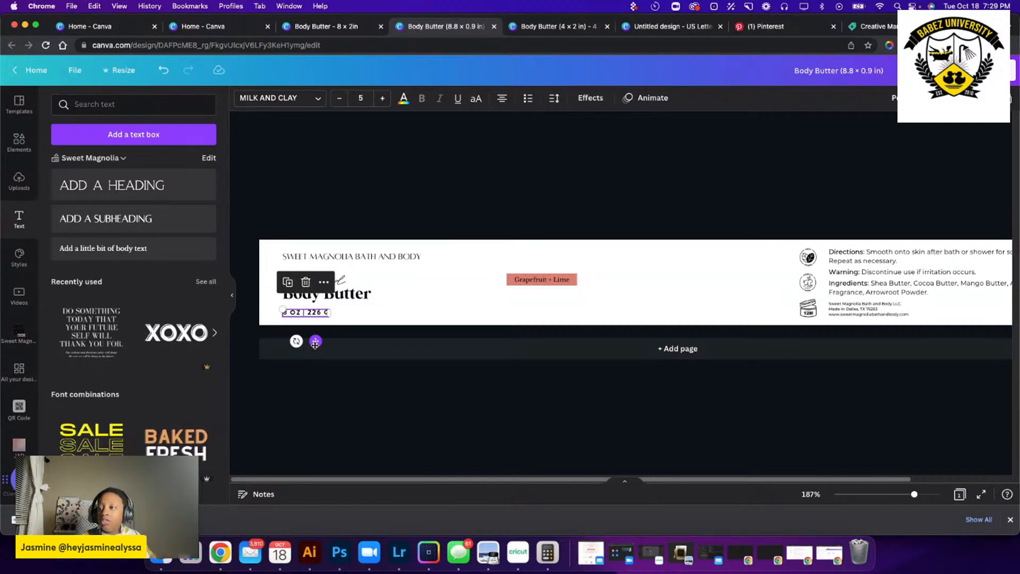
{"action": "left_click", "coordinate": [522, 250]}
{"action": "left_click_drag", "start_coordinate": [319, 312], "coordinate": [320, 312]}
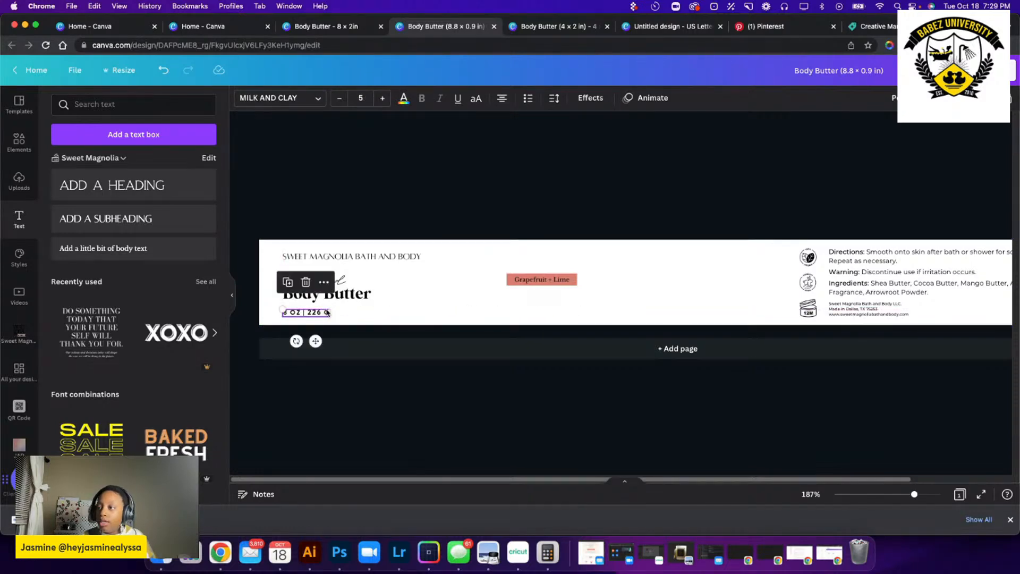
{"action": "left_click", "coordinate": [456, 296]}
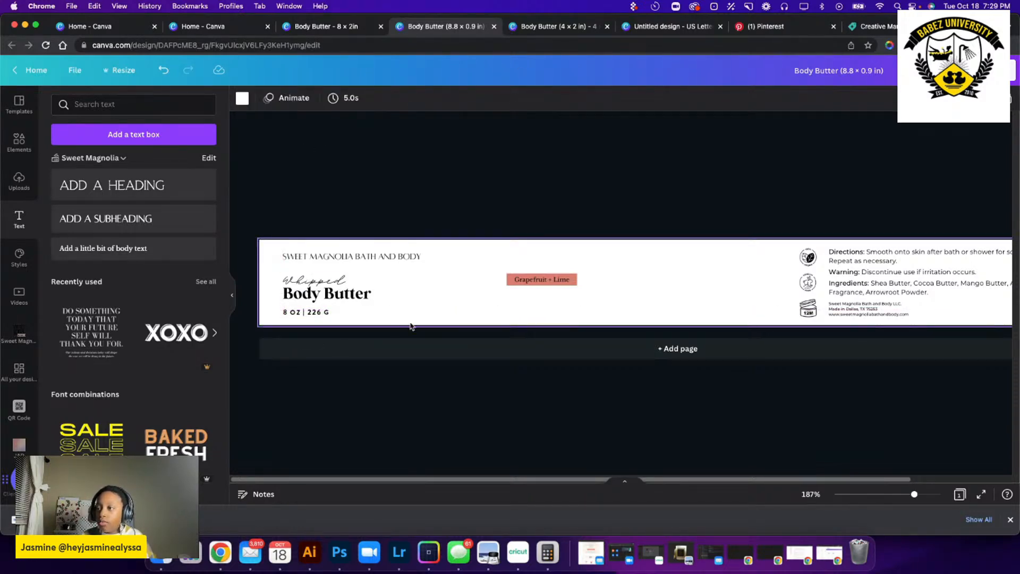
{"action": "left_click_drag", "start_coordinate": [423, 313], "coordinate": [316, 282]}
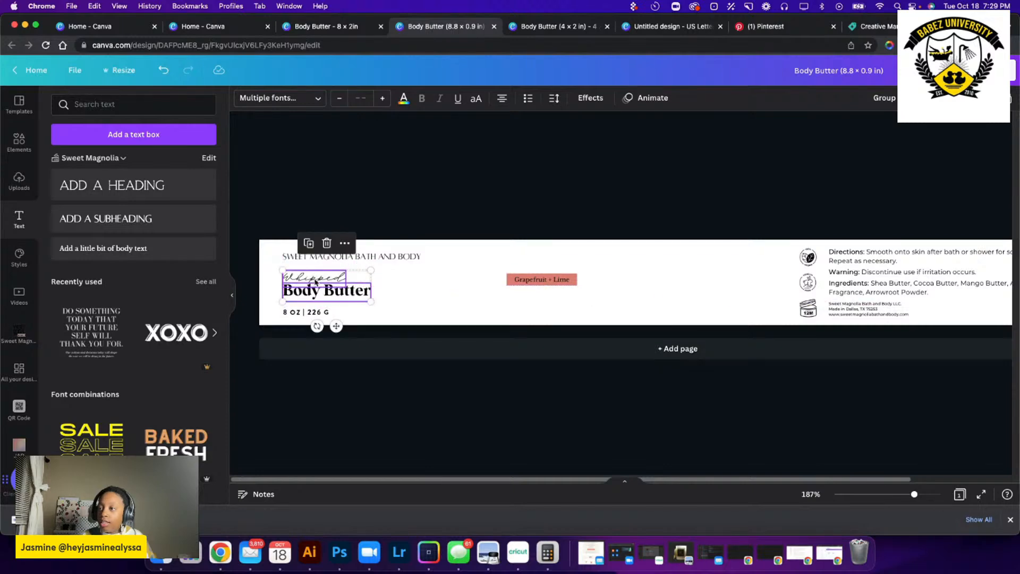
{"action": "left_click", "coordinate": [718, 269]}
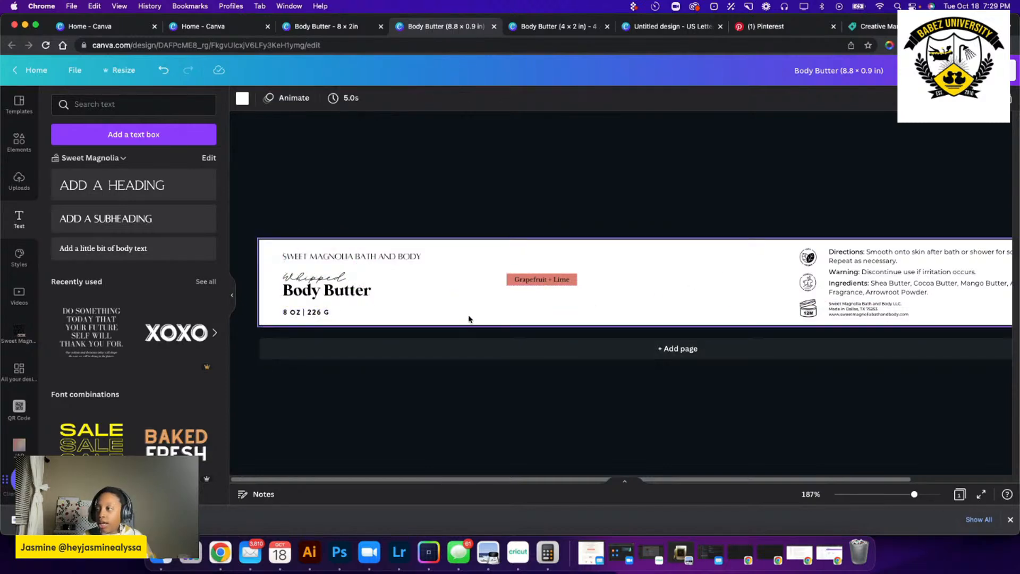
Reposition the Grapefruit + Lime tag in the empty space right of the title, slightly below the brand name line.
{"action": "left_click", "coordinate": [572, 281]}
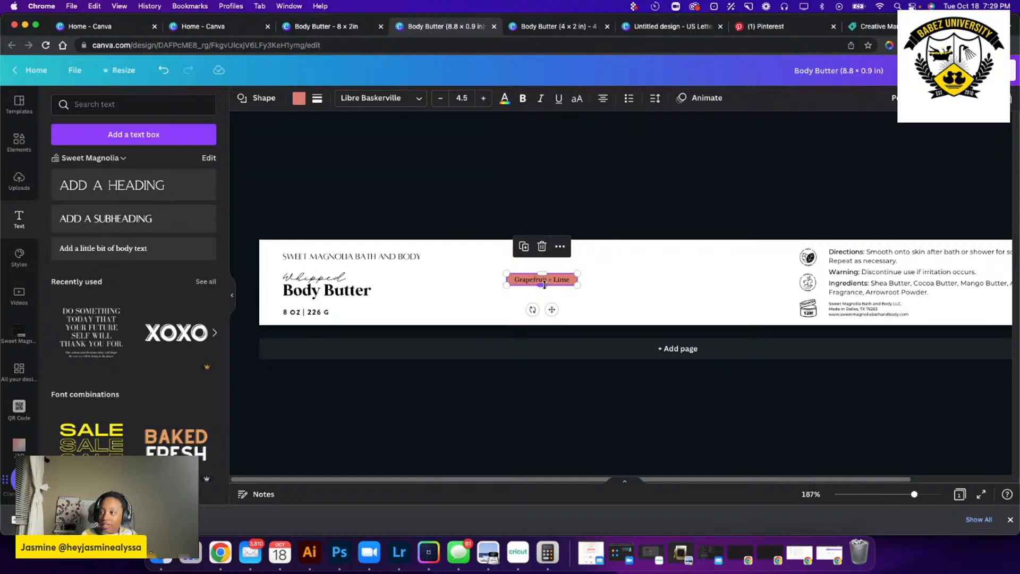
{"action": "left_click_drag", "start_coordinate": [556, 281], "coordinate": [511, 280]}
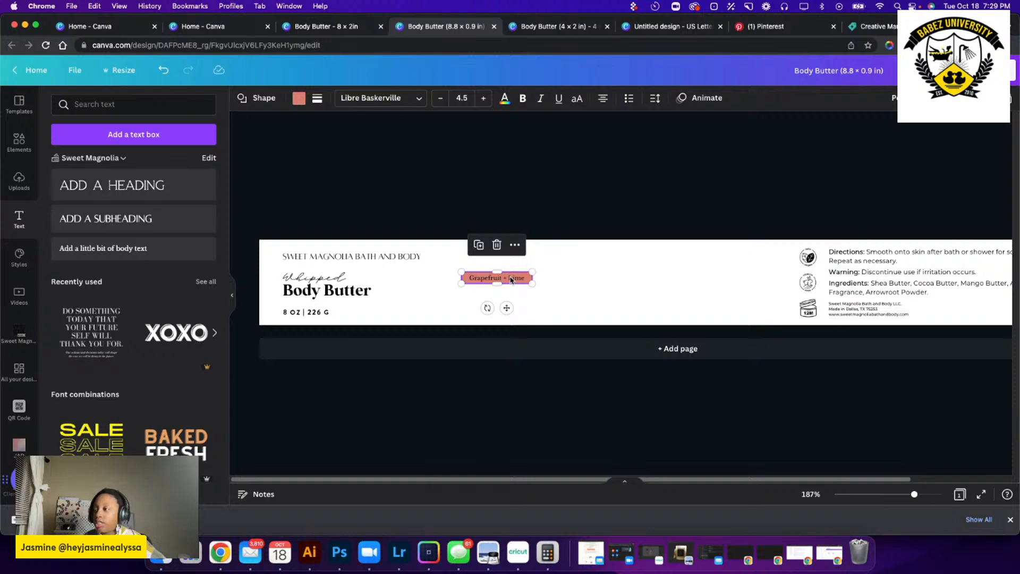
{"action": "left_click_drag", "start_coordinate": [512, 281], "coordinate": [600, 272]}
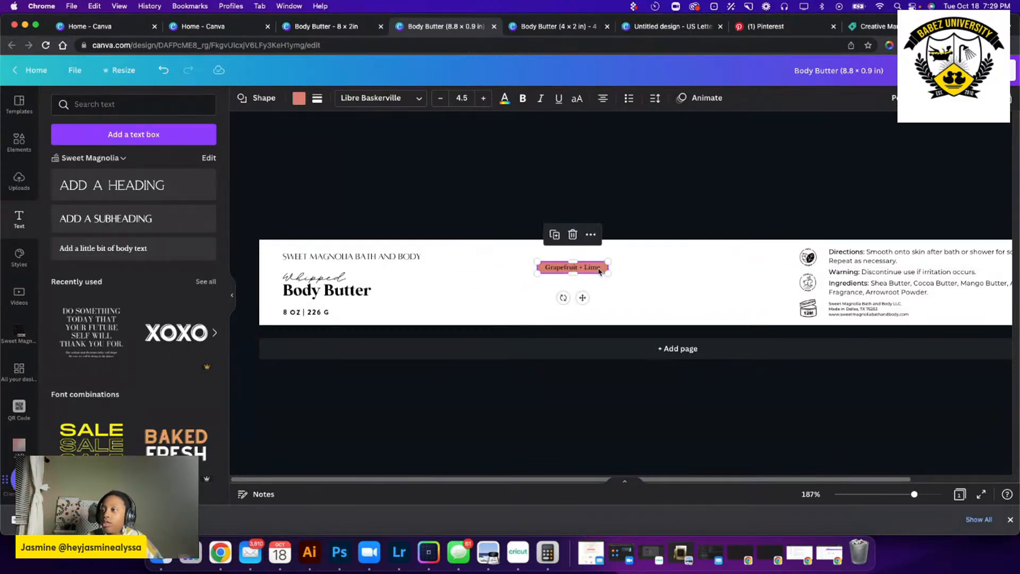
Add the recently used citrus line drawing, enlarge it and place it just right of the Body Butter title.
{"action": "left_click", "coordinate": [19, 143]}
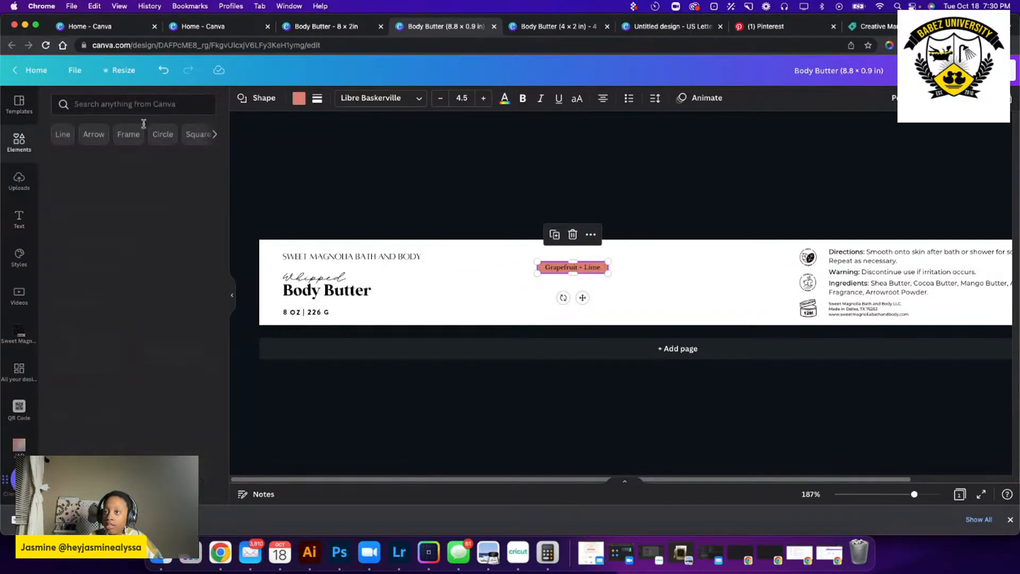
{"action": "left_click", "coordinate": [206, 160]}
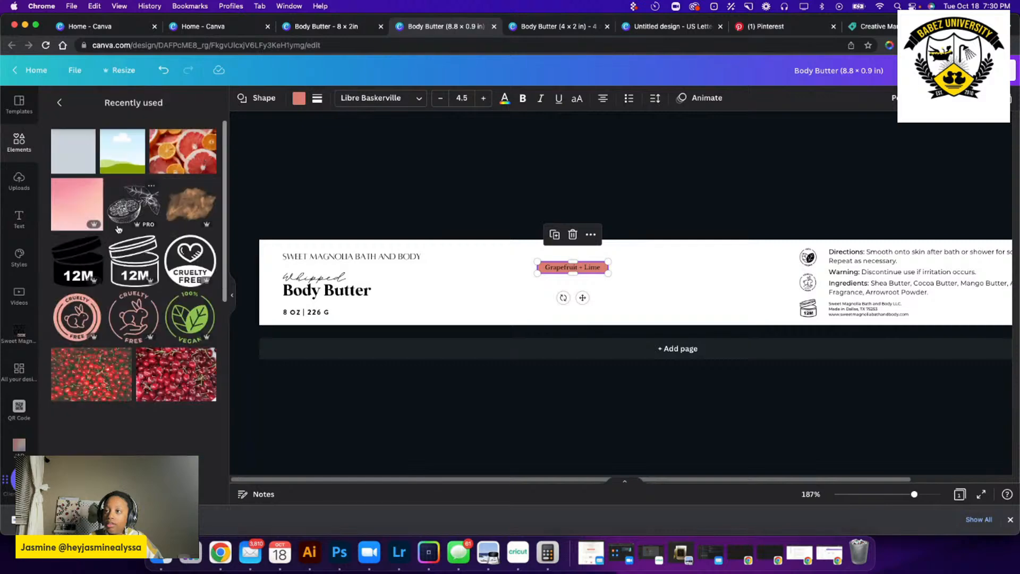
{"action": "left_click", "coordinate": [133, 204]}
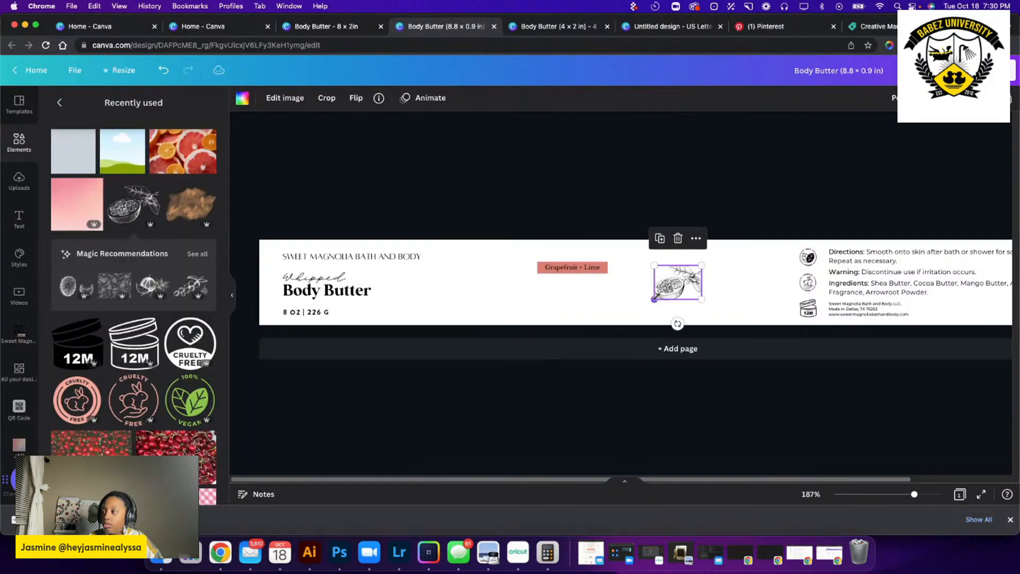
{"action": "mouse_move", "coordinate": [655, 300]}
{"action": "left_mouse_down"}
{"action": "mouse_move", "coordinate": [560, 366]}
{"action": "mouse_move", "coordinate": [581, 346]}
{"action": "left_mouse_up"}
{"action": "mouse_move", "coordinate": [632, 319]}
{"action": "left_mouse_down"}
{"action": "mouse_move", "coordinate": [423, 309]}
{"action": "mouse_move", "coordinate": [457, 305]}
{"action": "left_mouse_up"}
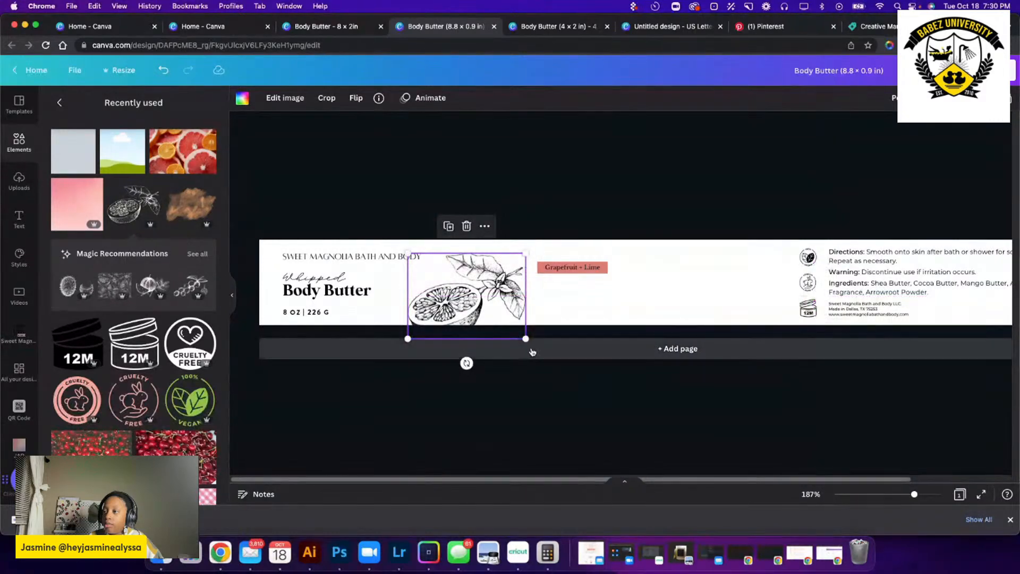
Rotate the citrus drawing to about -22° and nudge it up so it spans the label's height.
{"action": "left_click_drag", "start_coordinate": [465, 365], "coordinate": [499, 368]}
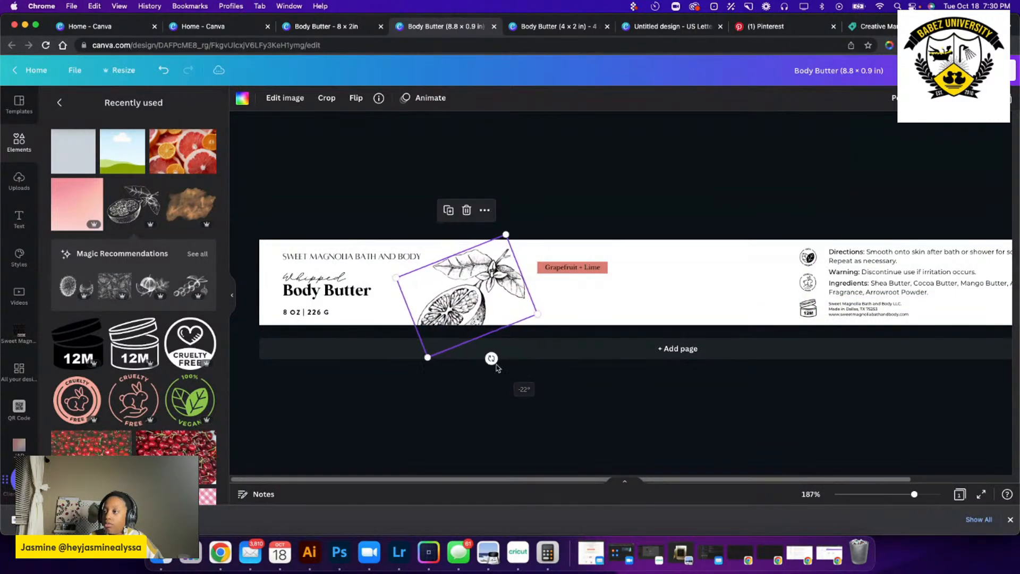
{"action": "left_click_drag", "start_coordinate": [477, 323], "coordinate": [483, 313]}
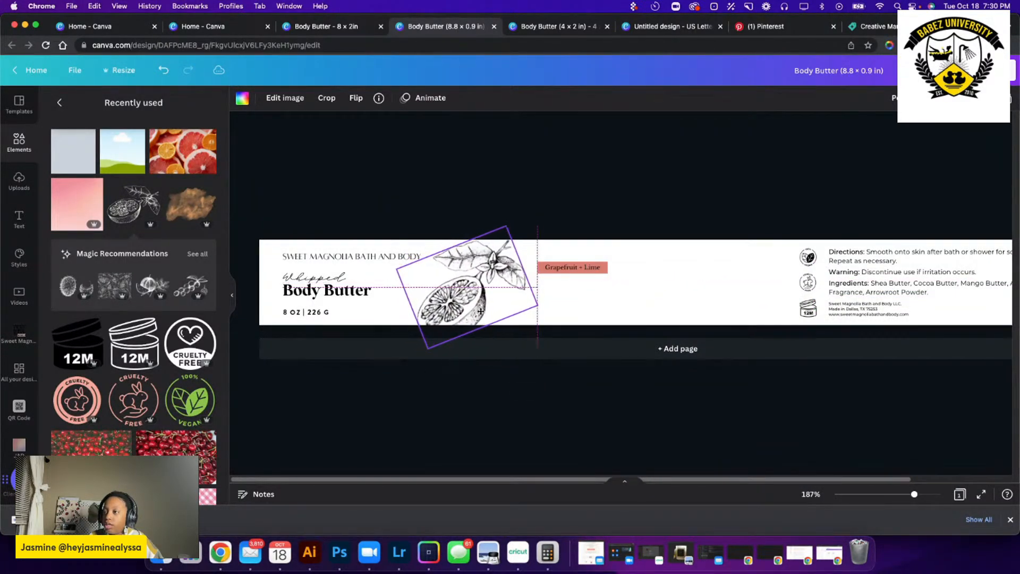
{"action": "left_click", "coordinate": [664, 308]}
Delete the Grapefruit + Lime tag beside the citrus drawing.
{"action": "left_click", "coordinate": [581, 269]}
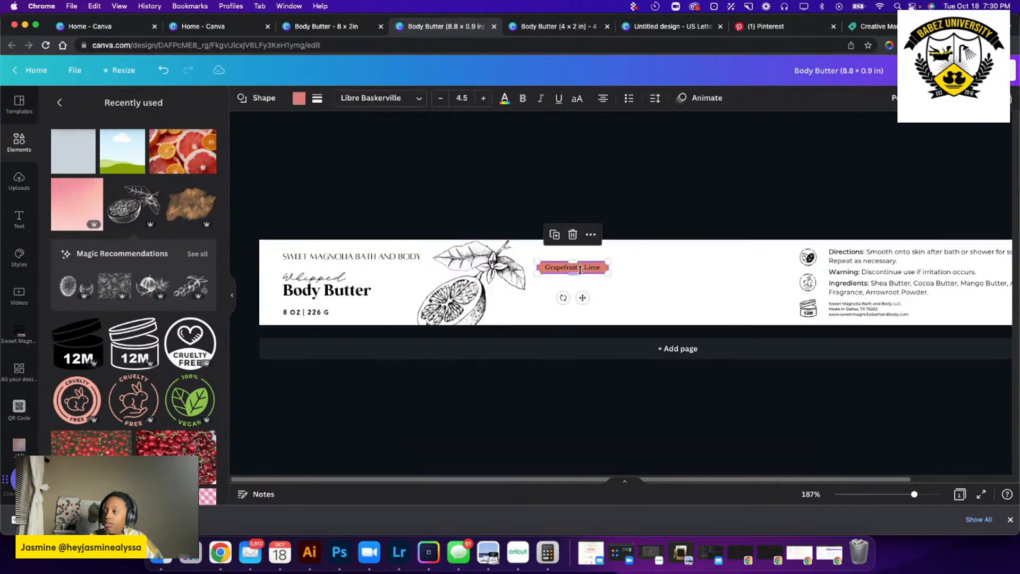
{"action": "mouse_move", "coordinate": [581, 270]}
{"action": "left_mouse_down"}
{"action": "mouse_move", "coordinate": [568, 287]}
{"action": "mouse_move", "coordinate": [582, 288]}
{"action": "left_mouse_up"}
{"action": "key", "text": "Delete"}
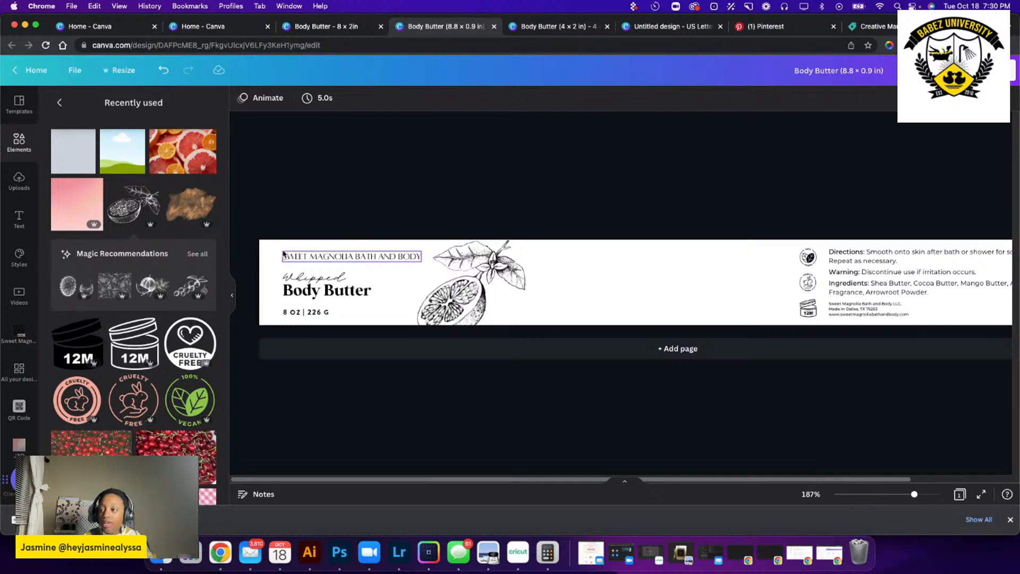
{"action": "left_click", "coordinate": [734, 285]}
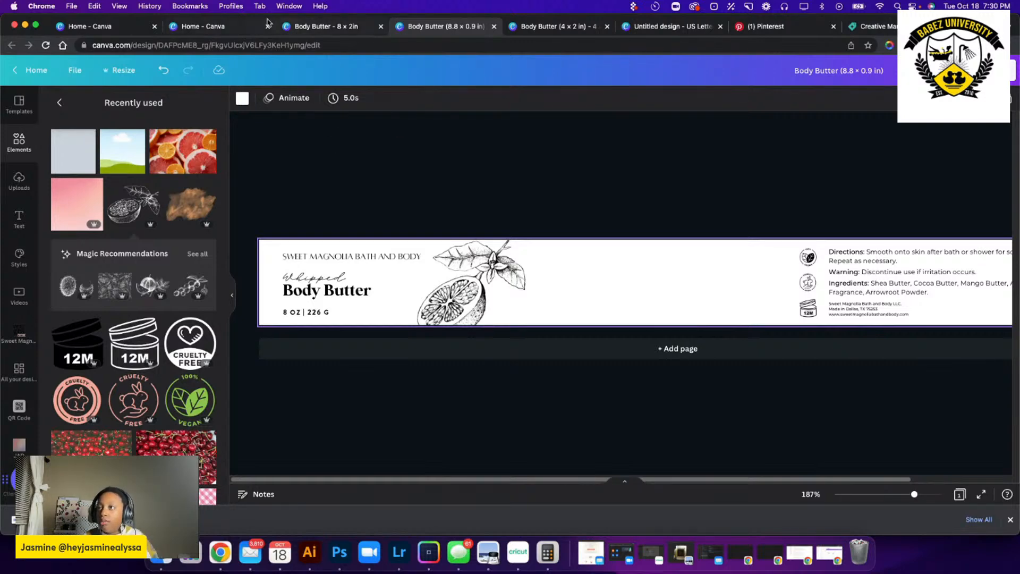
Find the 8oz Body Wash Labels with bleed among the recent designs and open it.
{"action": "left_click", "coordinate": [226, 26]}
{"action": "scroll", "coordinate": [464, 341], "scroll_direction": "down", "scroll_amount": 7}
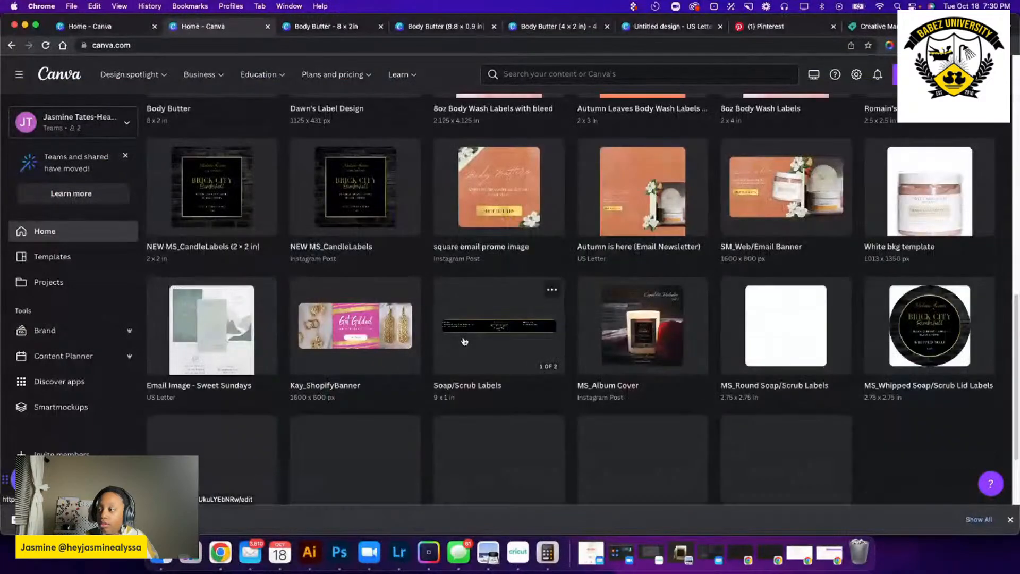
{"action": "scroll", "coordinate": [465, 339], "scroll_direction": "up", "scroll_amount": 7}
{"action": "left_click", "coordinate": [499, 409]}
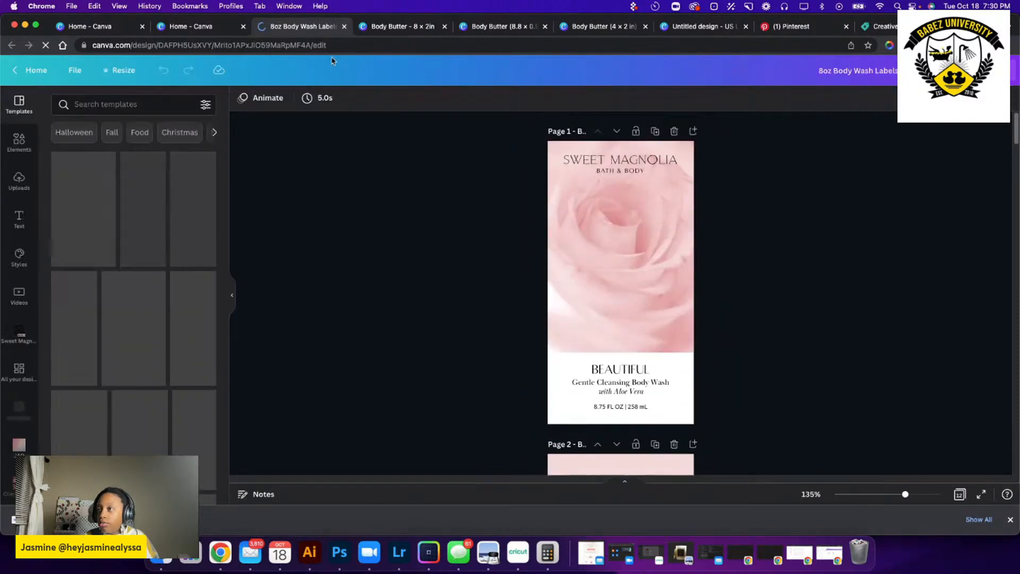
Return to the home page and look through the recent designs for an existing body butter label.
{"action": "left_click", "coordinate": [181, 26]}
{"action": "scroll", "coordinate": [367, 268], "scroll_direction": "down", "scroll_amount": 20}
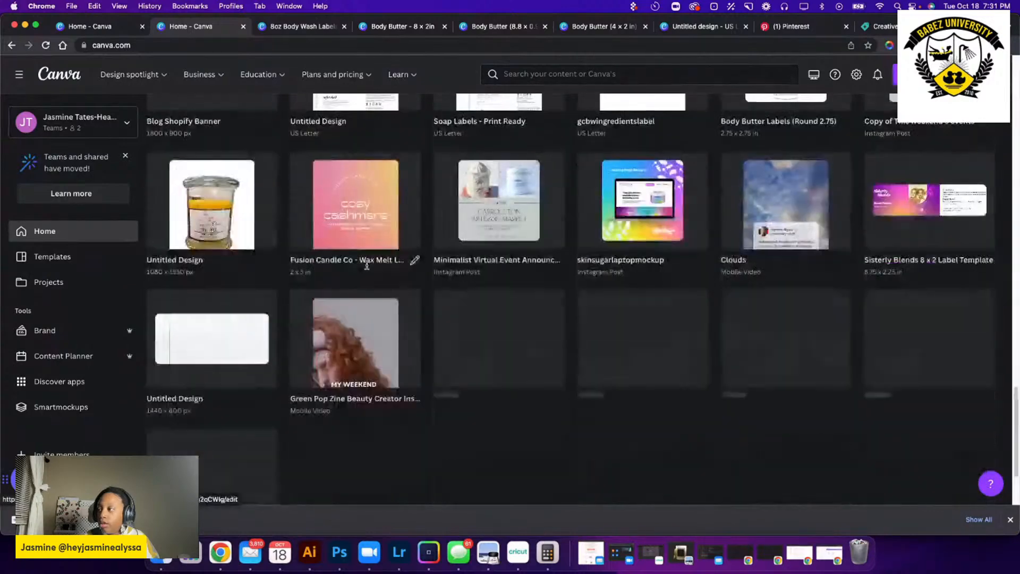
{"action": "scroll", "coordinate": [367, 269], "scroll_direction": "down", "scroll_amount": 10}
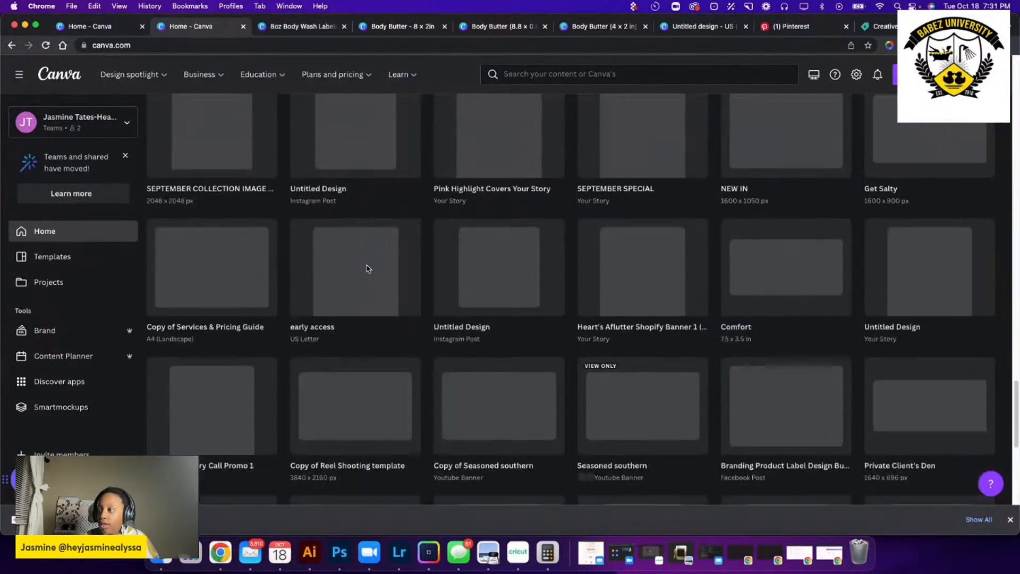
{"action": "scroll", "coordinate": [366, 269], "scroll_direction": "down", "scroll_amount": 3}
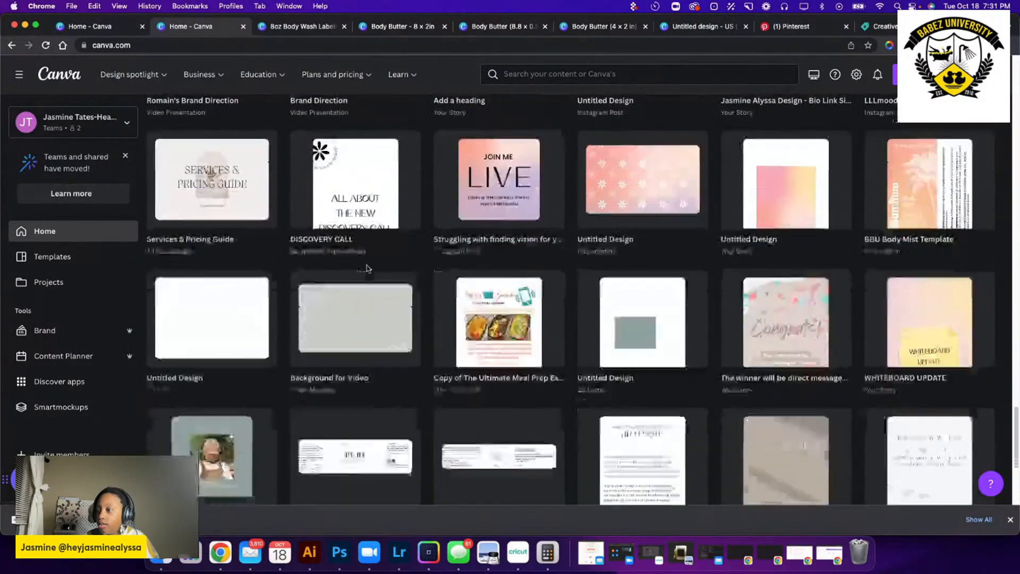
{"action": "scroll", "coordinate": [368, 269], "scroll_direction": "up", "scroll_amount": 8}
{"action": "scroll", "coordinate": [368, 270], "scroll_direction": "up", "scroll_amount": 7}
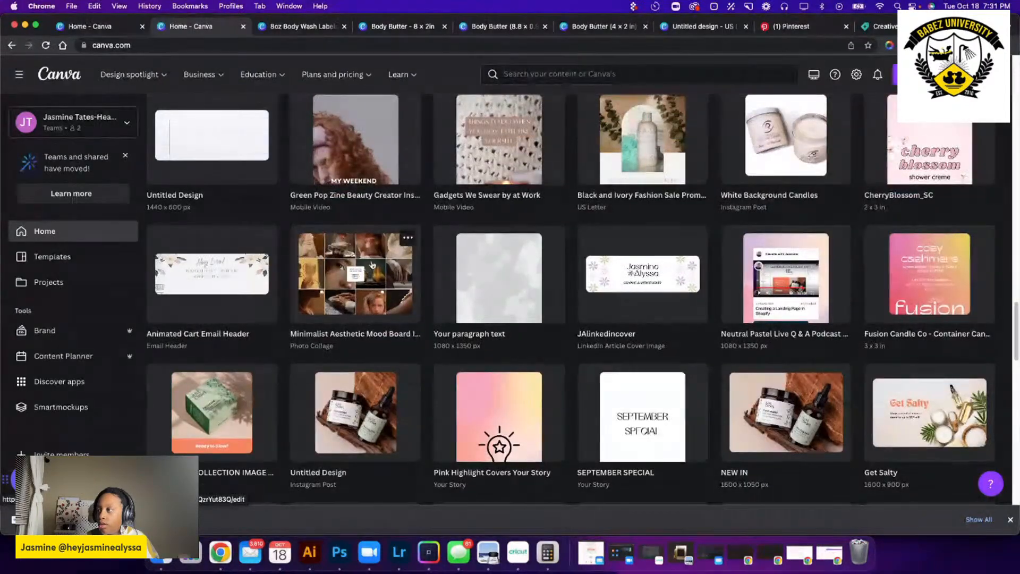
{"action": "scroll", "coordinate": [368, 269], "scroll_direction": "up", "scroll_amount": 2}
Search the account's own projects for "body butter", open the Body Butter design and close it again.
{"action": "left_click", "coordinate": [551, 78]}
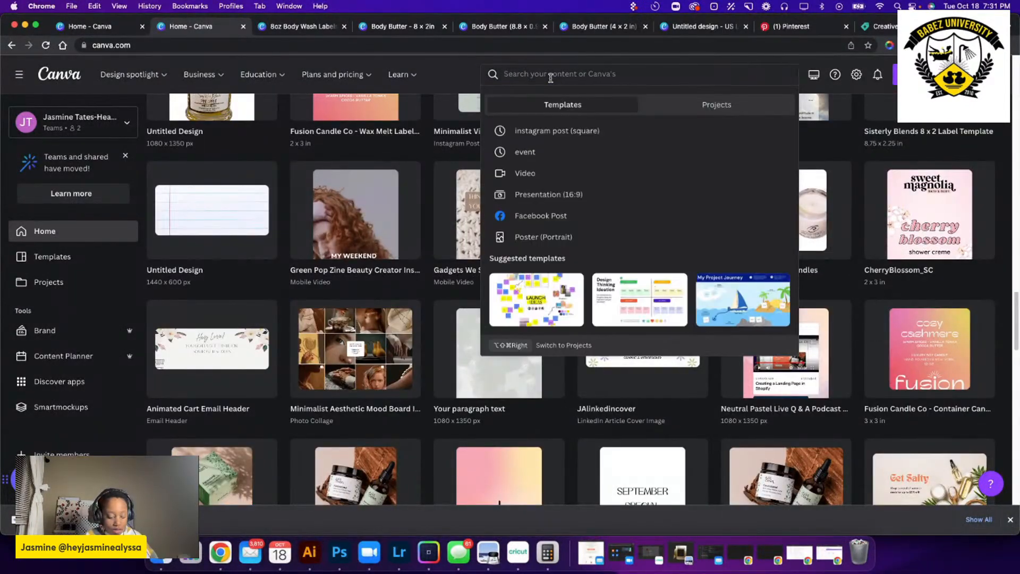
{"action": "type", "text": "body butter"}
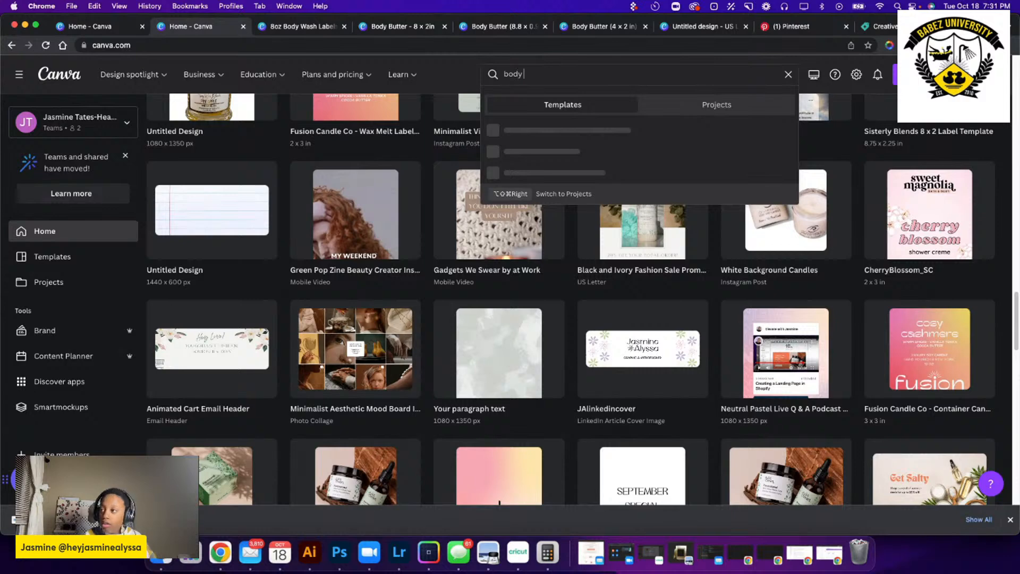
{"action": "left_click", "coordinate": [712, 108]}
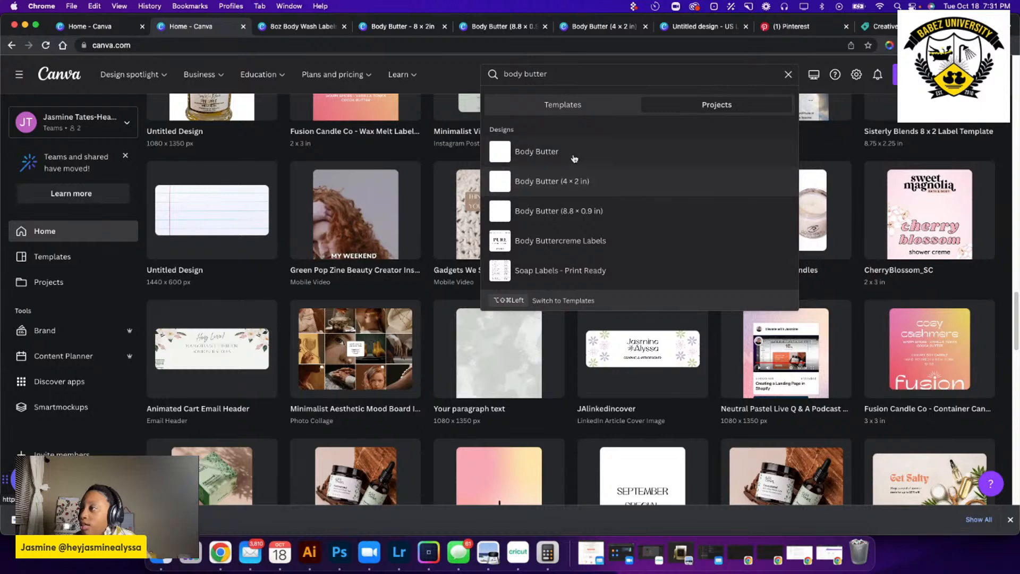
{"action": "left_click", "coordinate": [528, 154]}
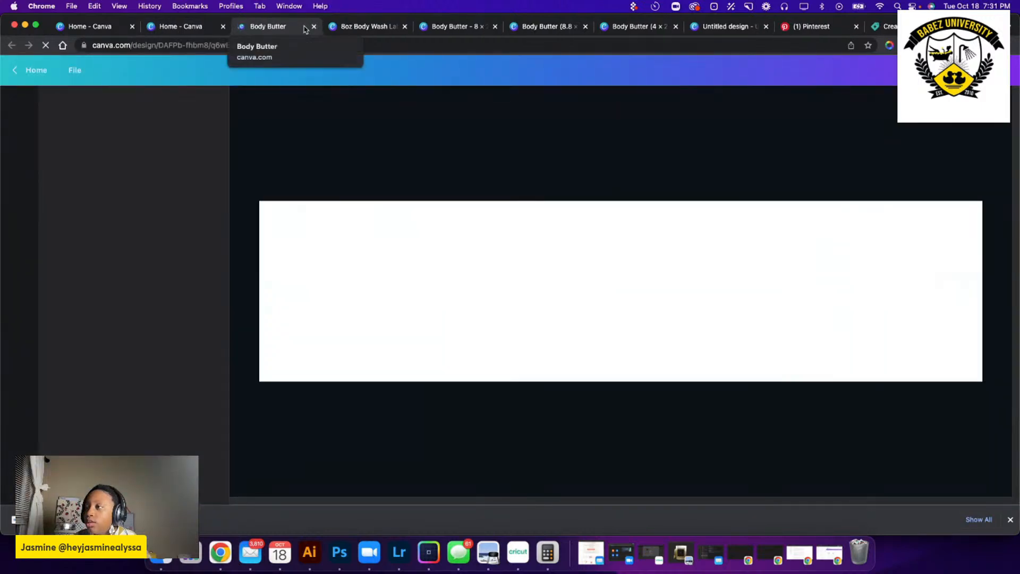
{"action": "left_click", "coordinate": [314, 26]}
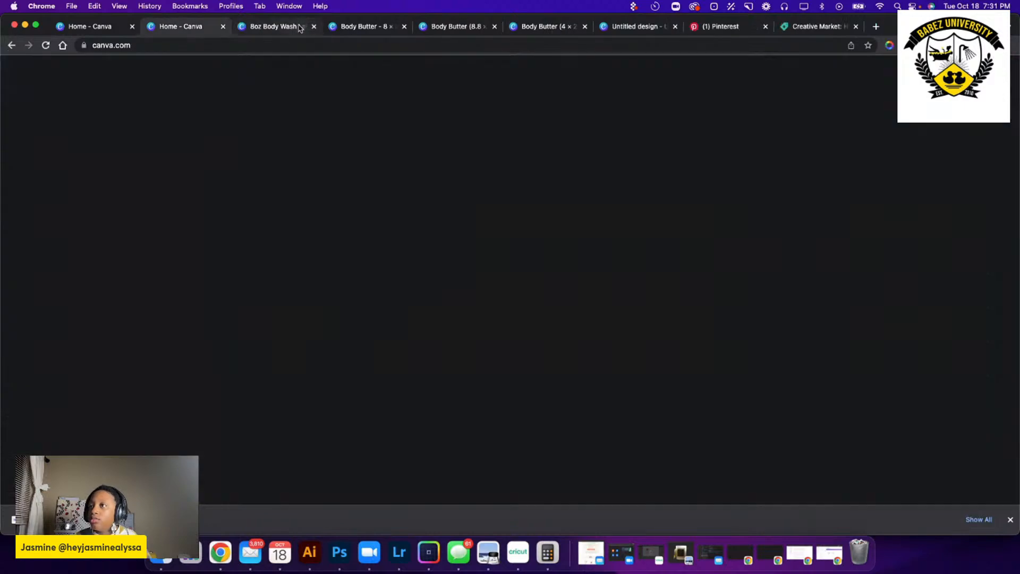
Examine the older recent designs on the home page for other product label examples.
{"action": "scroll", "coordinate": [638, 148], "scroll_direction": "down", "scroll_amount": 15}
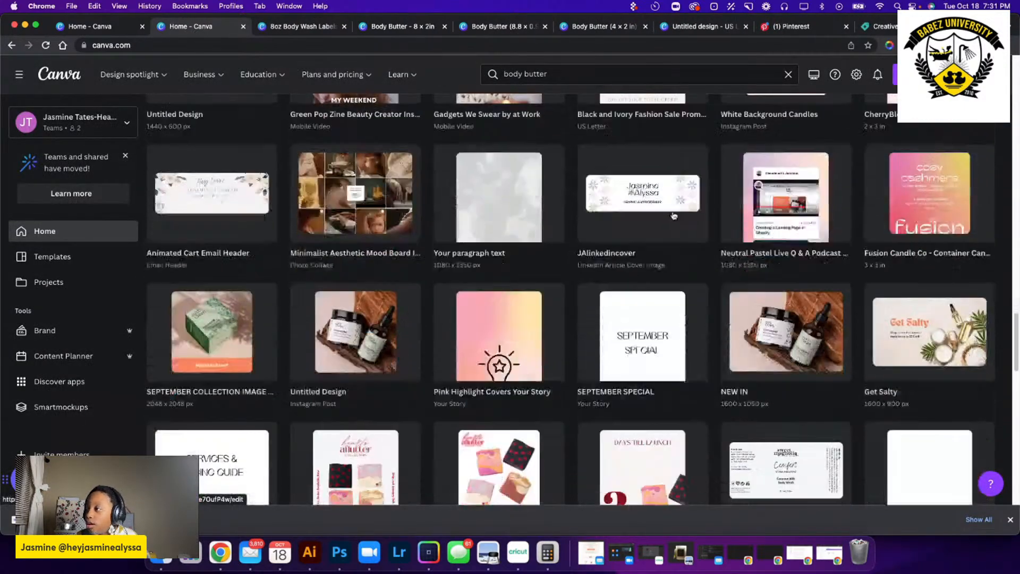
{"action": "scroll", "coordinate": [673, 215], "scroll_direction": "down", "scroll_amount": 15}
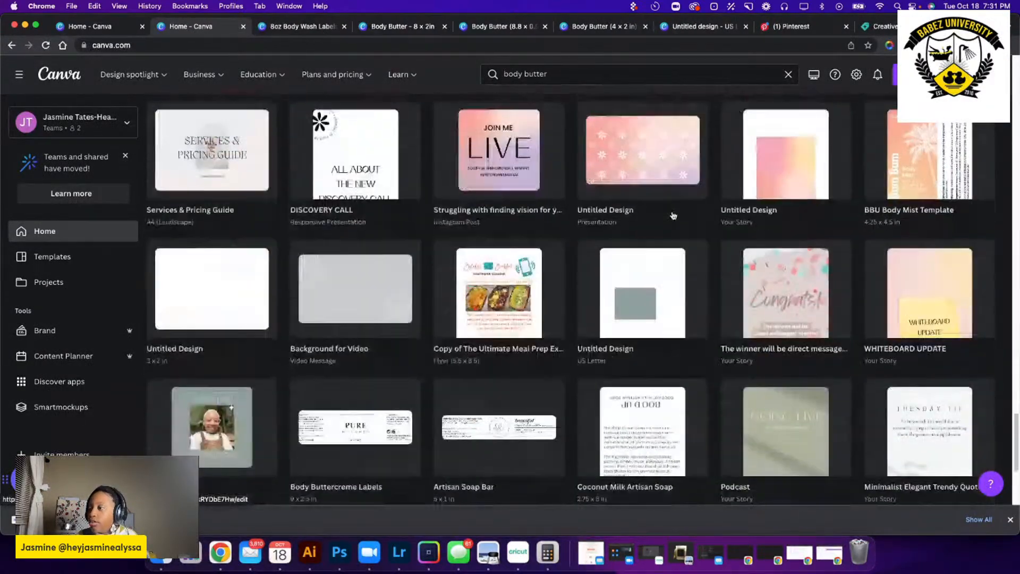
{"action": "scroll", "coordinate": [672, 215], "scroll_direction": "down", "scroll_amount": 5}
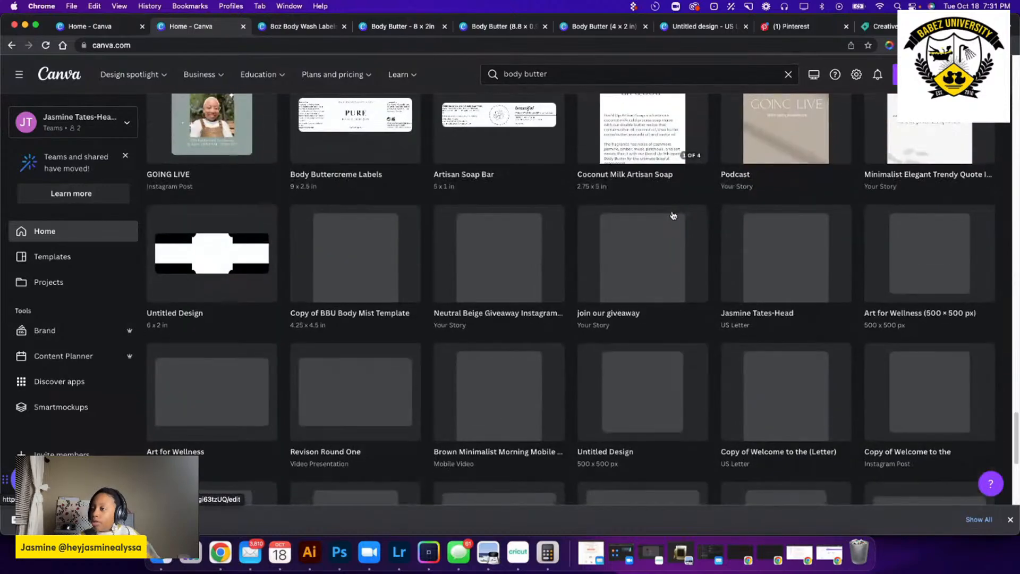
{"action": "scroll", "coordinate": [673, 214], "scroll_direction": "down", "scroll_amount": 15}
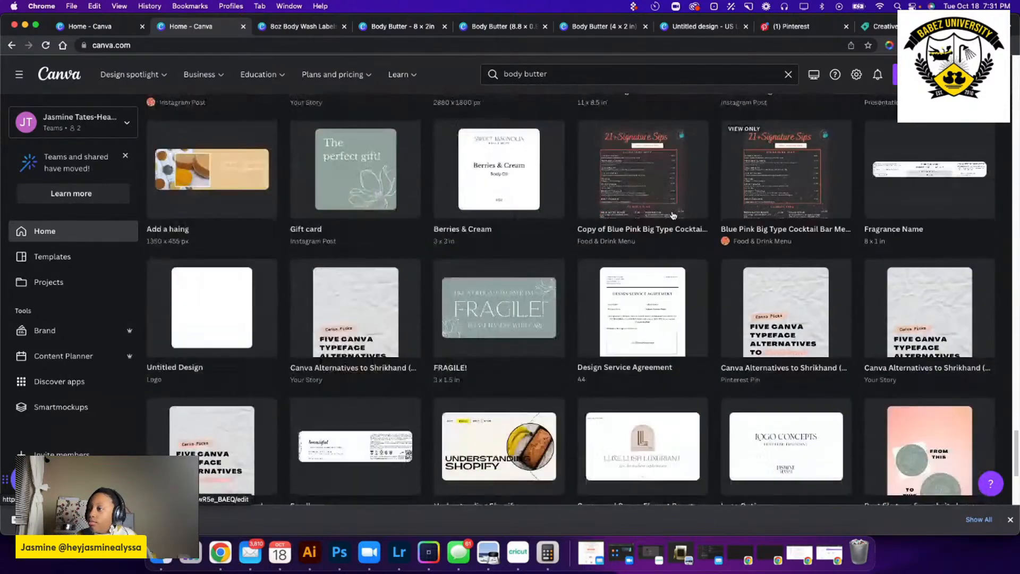
{"action": "scroll", "coordinate": [673, 214], "scroll_direction": "down", "scroll_amount": 5}
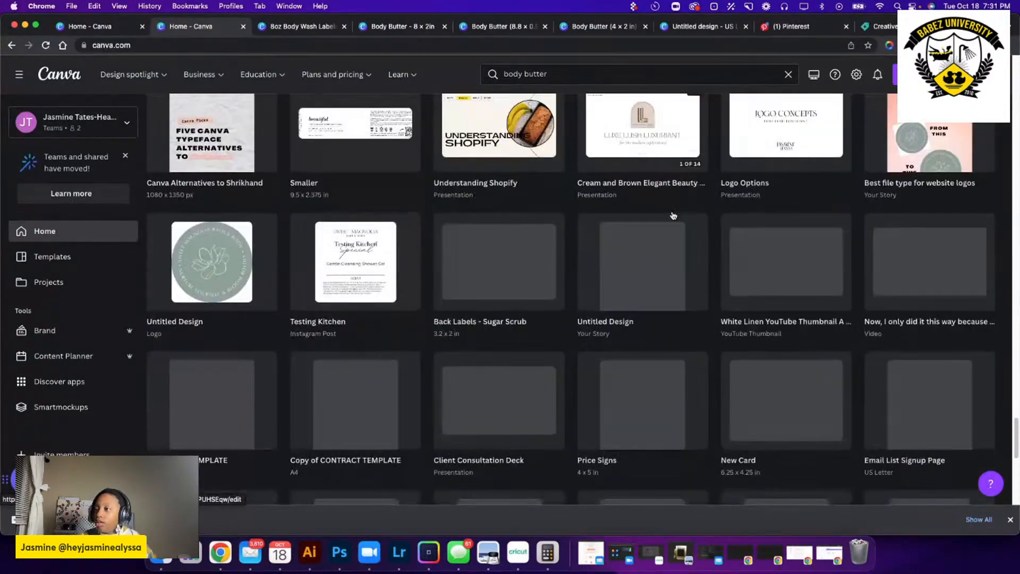
{"action": "scroll", "coordinate": [673, 214], "scroll_direction": "down", "scroll_amount": 12}
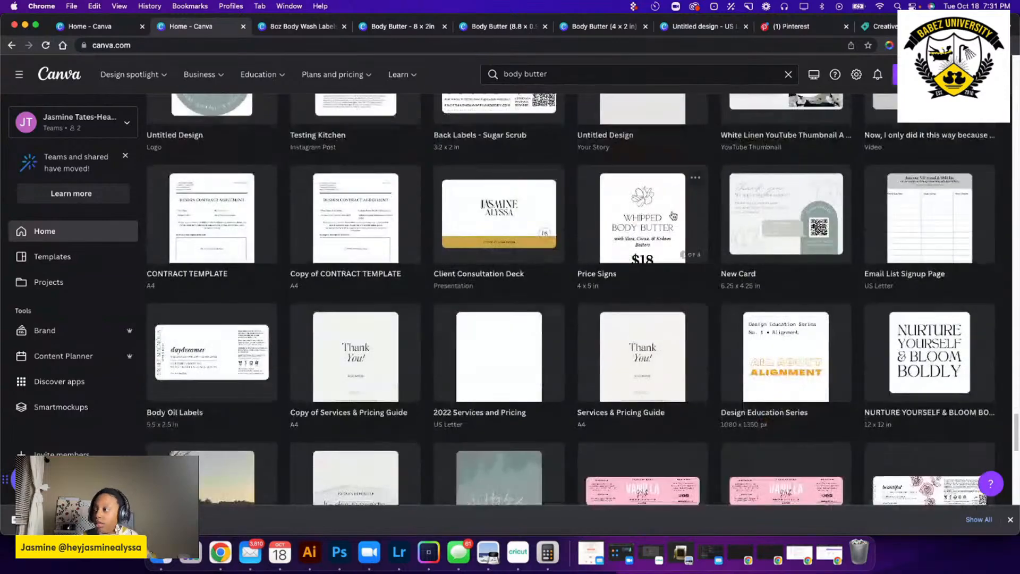
{"action": "scroll", "coordinate": [672, 214], "scroll_direction": "down", "scroll_amount": 15}
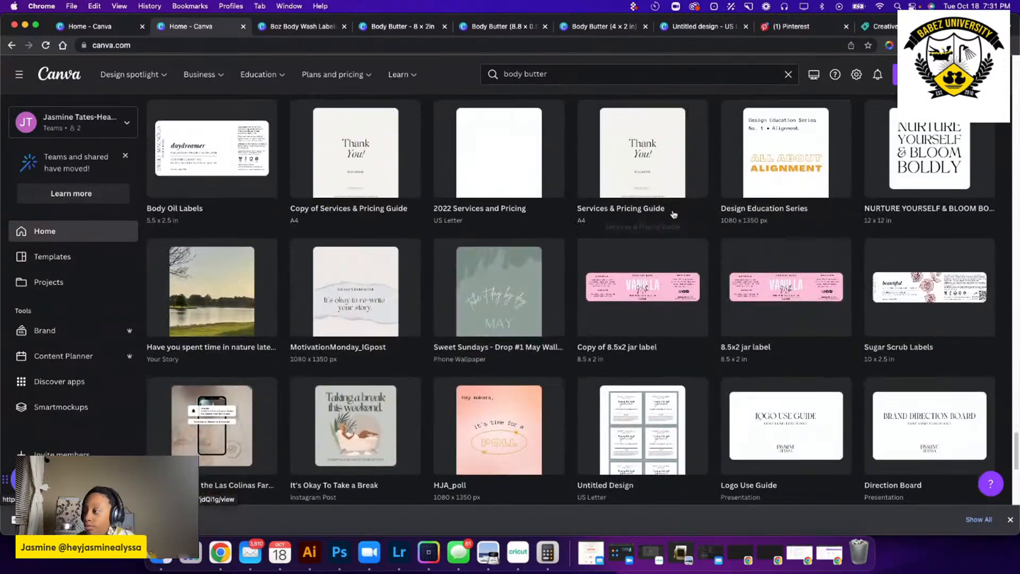
{"action": "scroll", "coordinate": [675, 213], "scroll_direction": "down", "scroll_amount": 15}
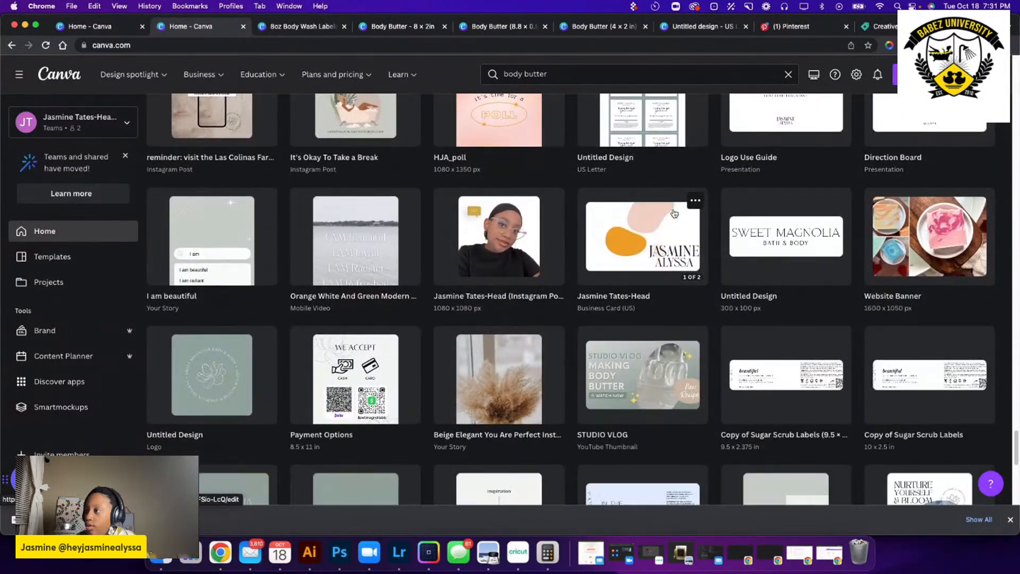
{"action": "scroll", "coordinate": [674, 212], "scroll_direction": "down", "scroll_amount": 10}
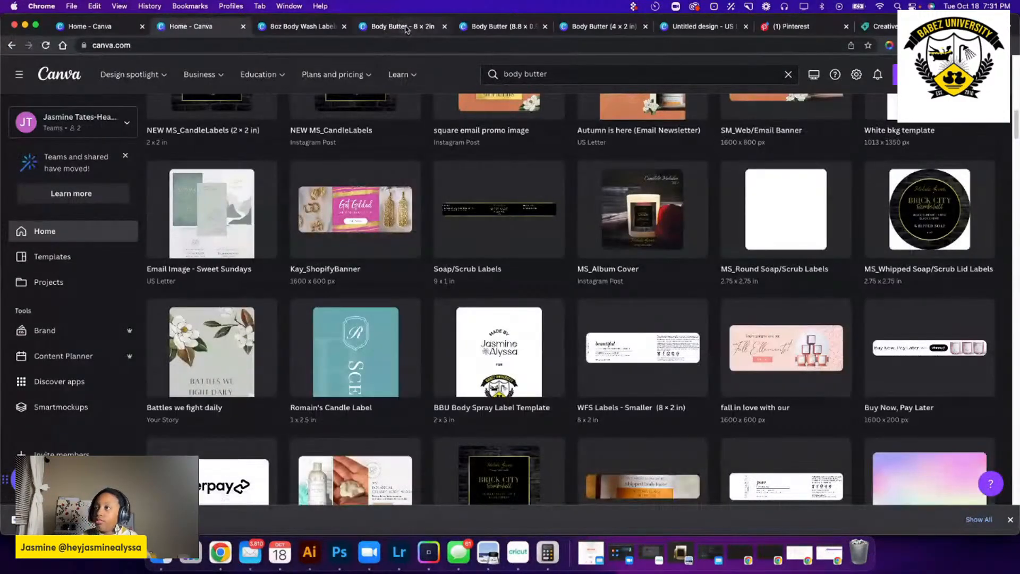
Close the 8oz Body Wash Labels design and return to the Body Butter (8.8 × 0.9 in) label.
{"action": "left_click", "coordinate": [406, 30]}
{"action": "left_click", "coordinate": [305, 27]}
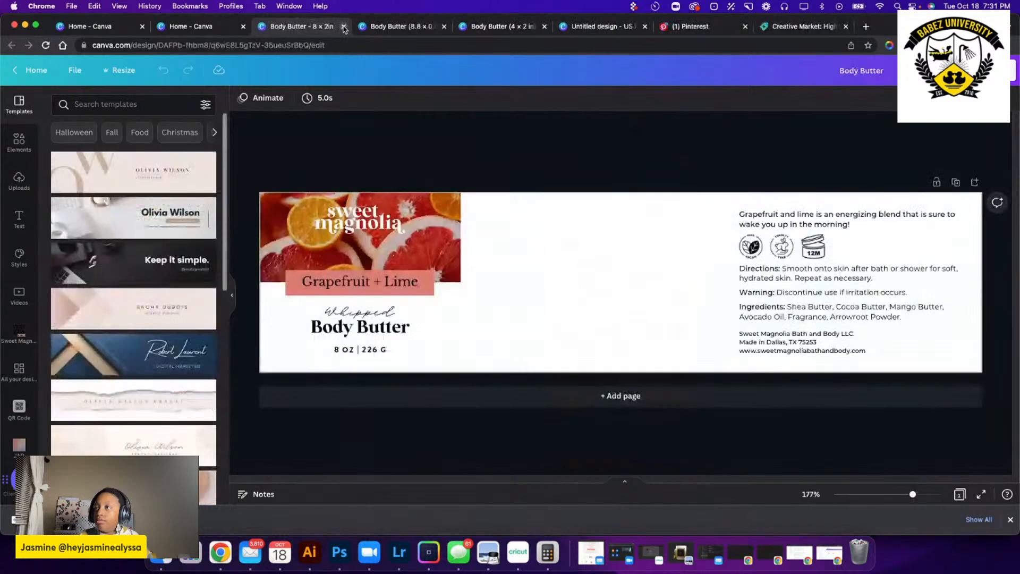
{"action": "left_click", "coordinate": [345, 26]}
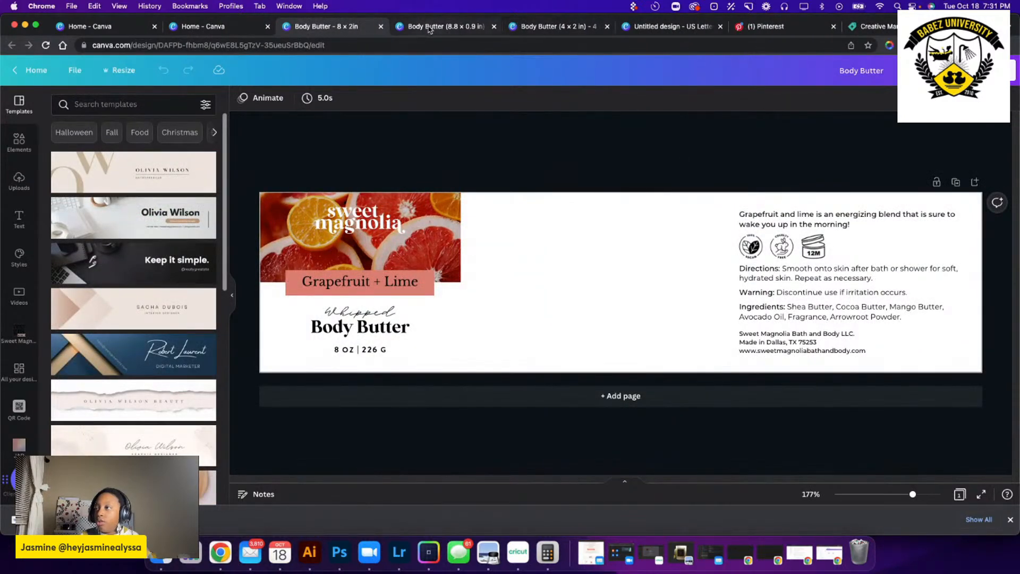
{"action": "left_click", "coordinate": [439, 26]}
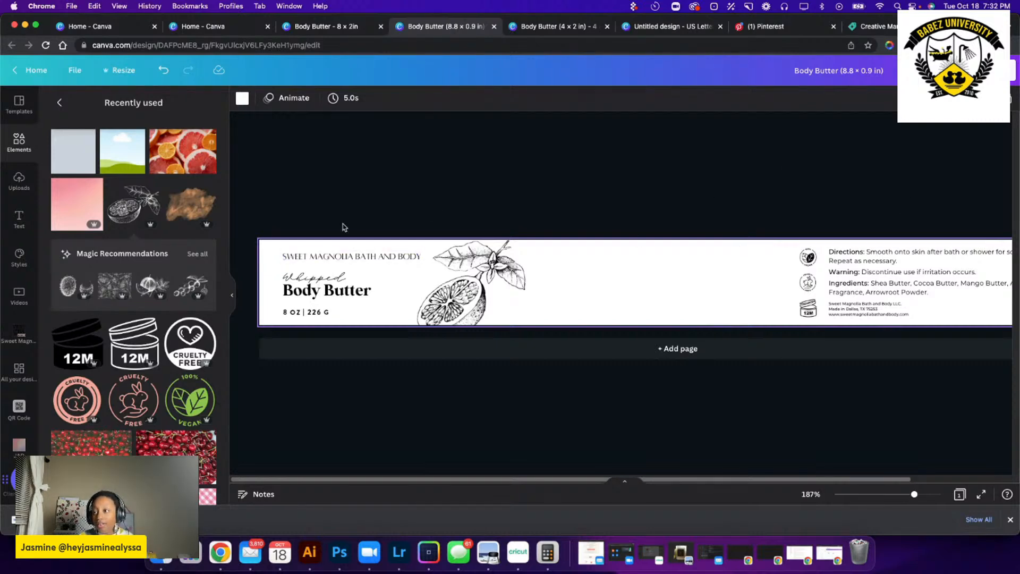
{"action": "left_click_drag", "start_coordinate": [406, 176], "coordinate": [876, 332]}
{"action": "left_click", "coordinate": [489, 190]}
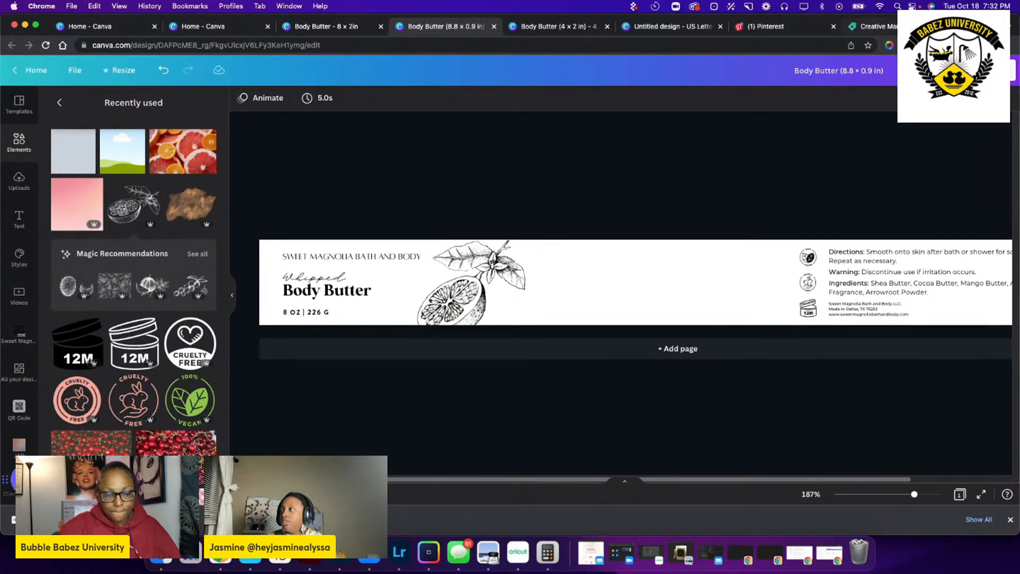
Switch to the Creative Market page and load the Sephora website in its place.
{"action": "left_click", "coordinate": [898, 27]}
{"action": "left_click", "coordinate": [670, 41]}
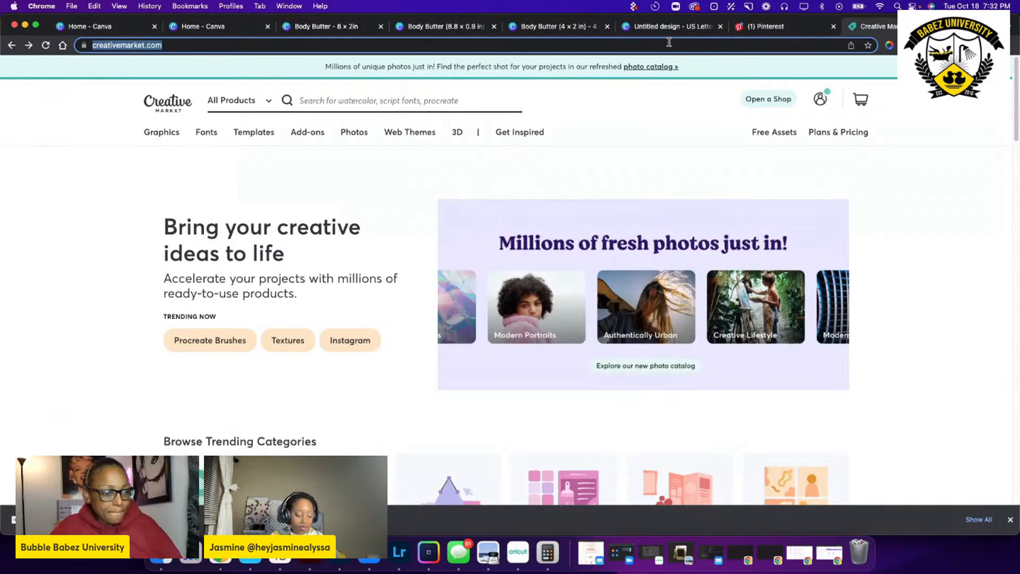
{"action": "type", "text": "sep"}
{"action": "key", "text": "Return"}
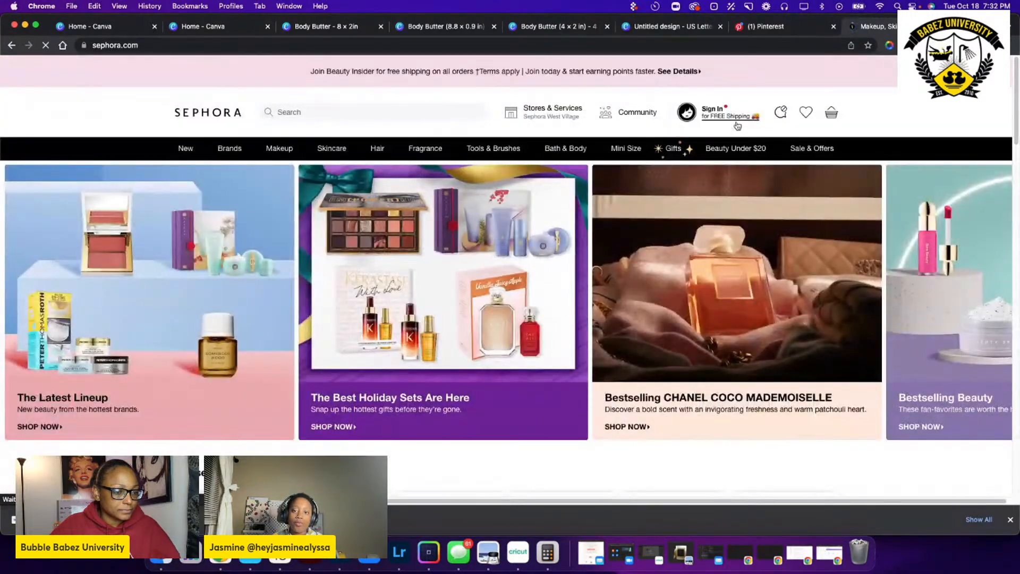
{"action": "mouse_move", "coordinate": [737, 126]}
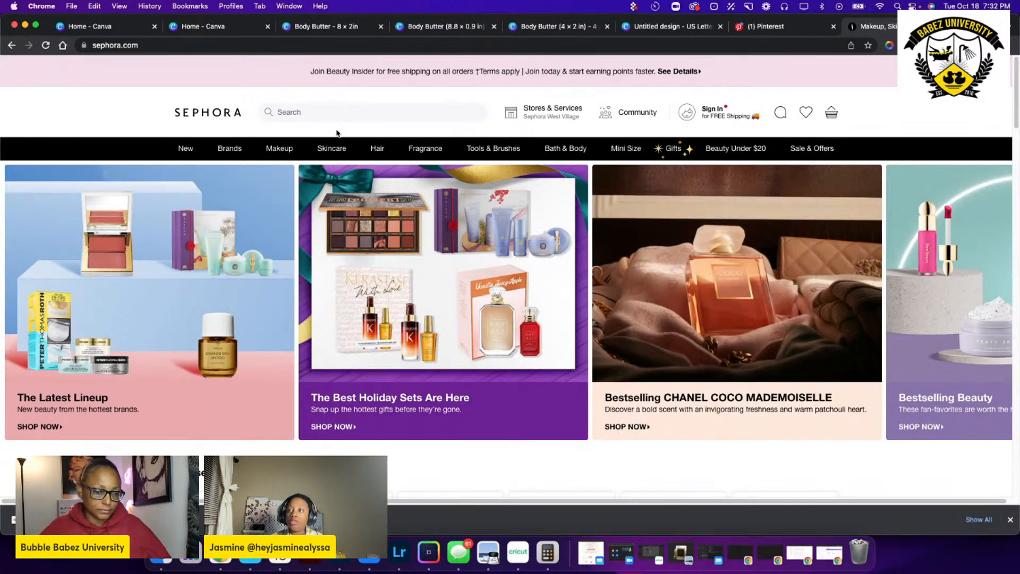
Repeat the previous Sephora search for the Nécessaire body wash and open The Body Wash product page.
{"action": "left_click", "coordinate": [377, 117]}
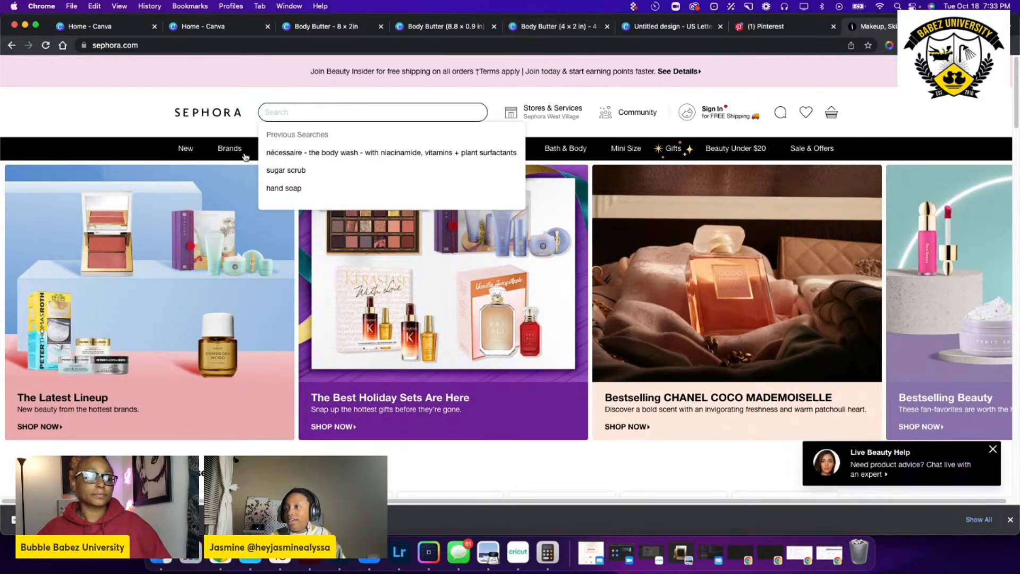
{"action": "scroll", "coordinate": [325, 111], "scroll_direction": "down", "scroll_amount": 6}
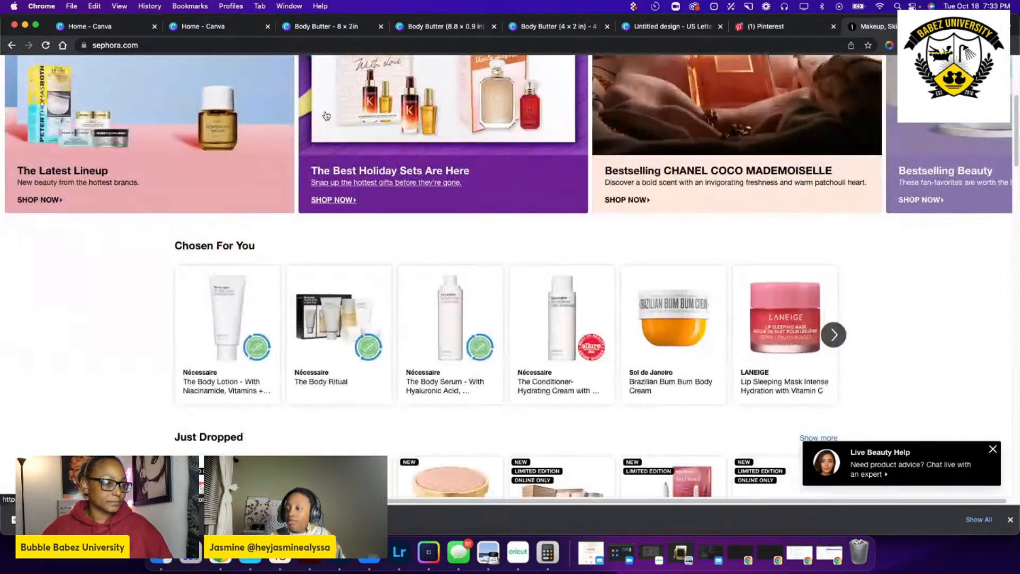
{"action": "scroll", "coordinate": [325, 111], "scroll_direction": "up", "scroll_amount": 5}
{"action": "left_click", "coordinate": [325, 129]}
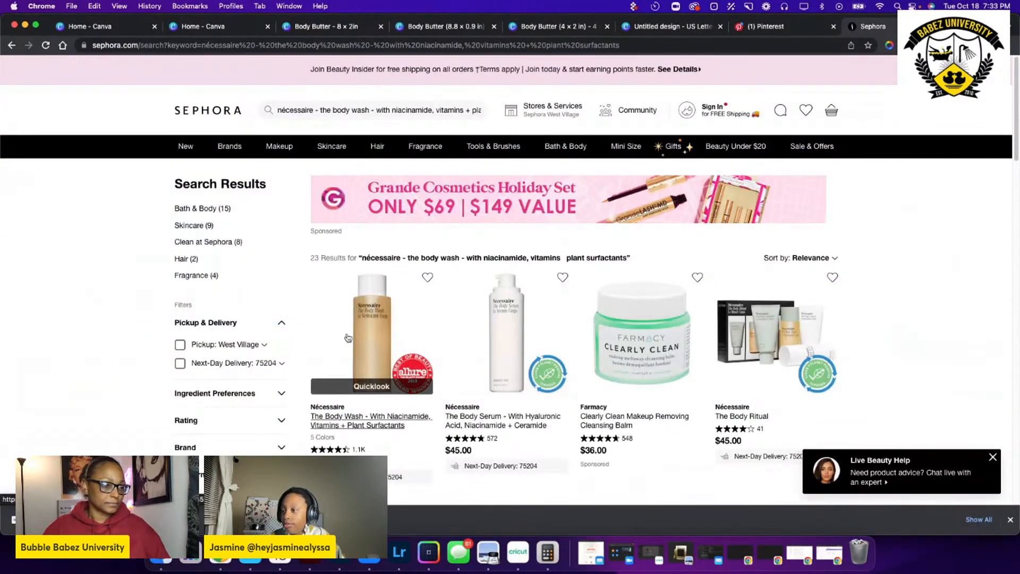
{"action": "left_click", "coordinate": [389, 318]}
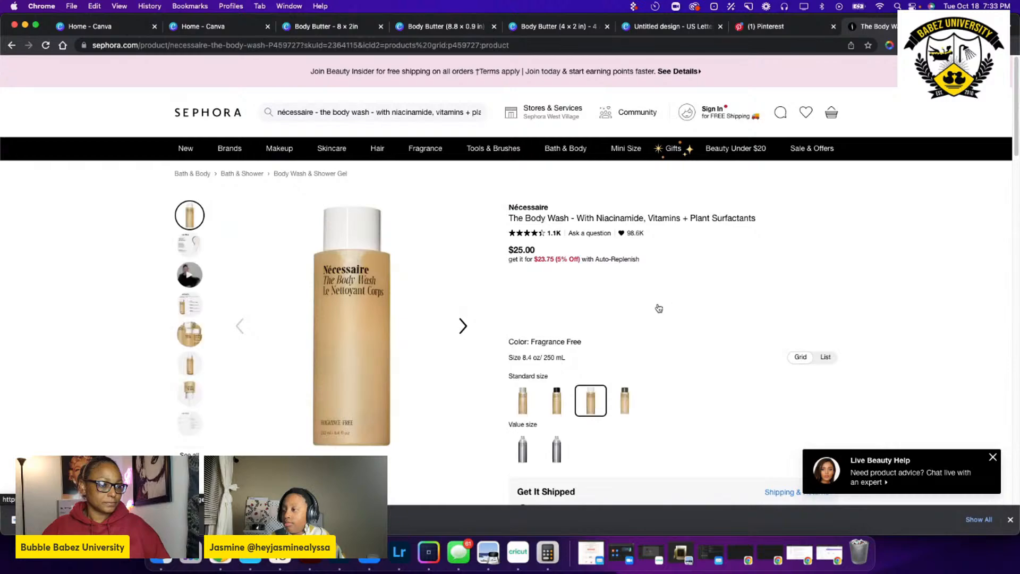
Examine the Highlights icons and the About the Product text on the body wash page.
{"action": "scroll", "coordinate": [662, 308], "scroll_direction": "down", "scroll_amount": 10}
{"action": "scroll", "coordinate": [611, 303], "scroll_direction": "down", "scroll_amount": 3}
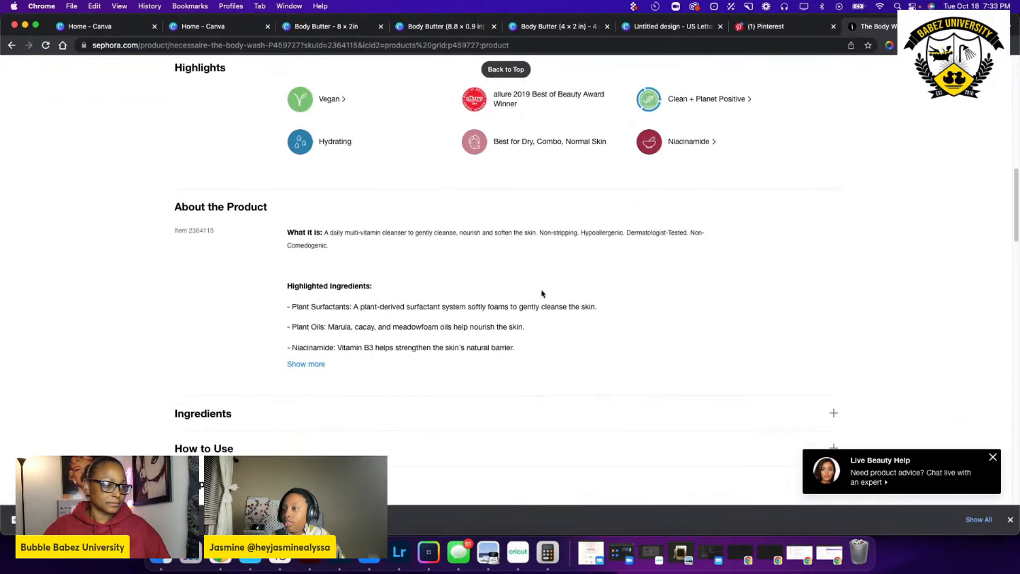
{"action": "scroll", "coordinate": [542, 294], "scroll_direction": "up", "scroll_amount": 4}
{"action": "scroll", "coordinate": [542, 293], "scroll_direction": "up", "scroll_amount": 7}
{"action": "scroll", "coordinate": [542, 292], "scroll_direction": "down", "scroll_amount": 8}
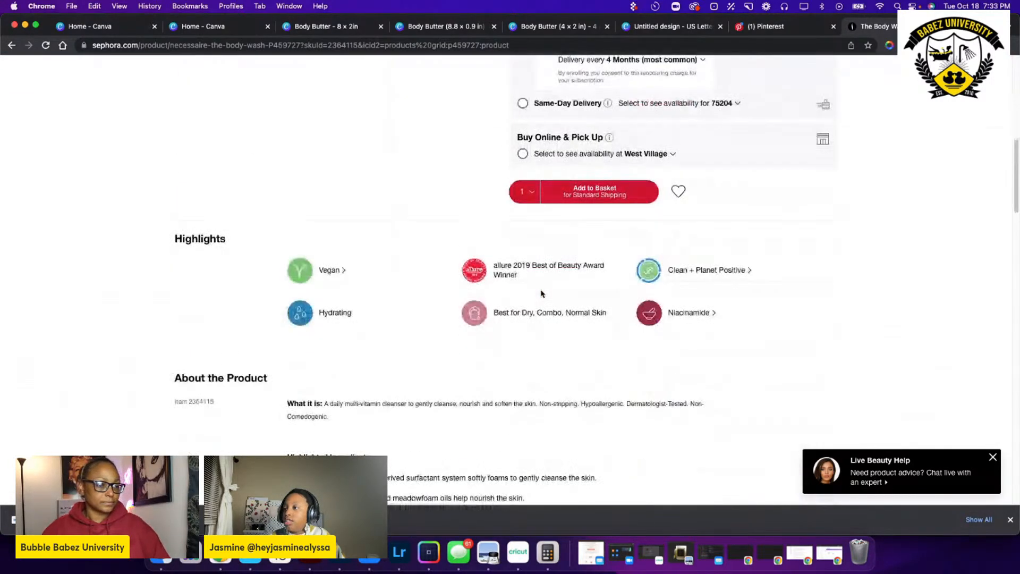
{"action": "scroll", "coordinate": [531, 293], "scroll_direction": "down", "scroll_amount": 2}
{"action": "scroll", "coordinate": [321, 197], "scroll_direction": "up", "scroll_amount": 1}
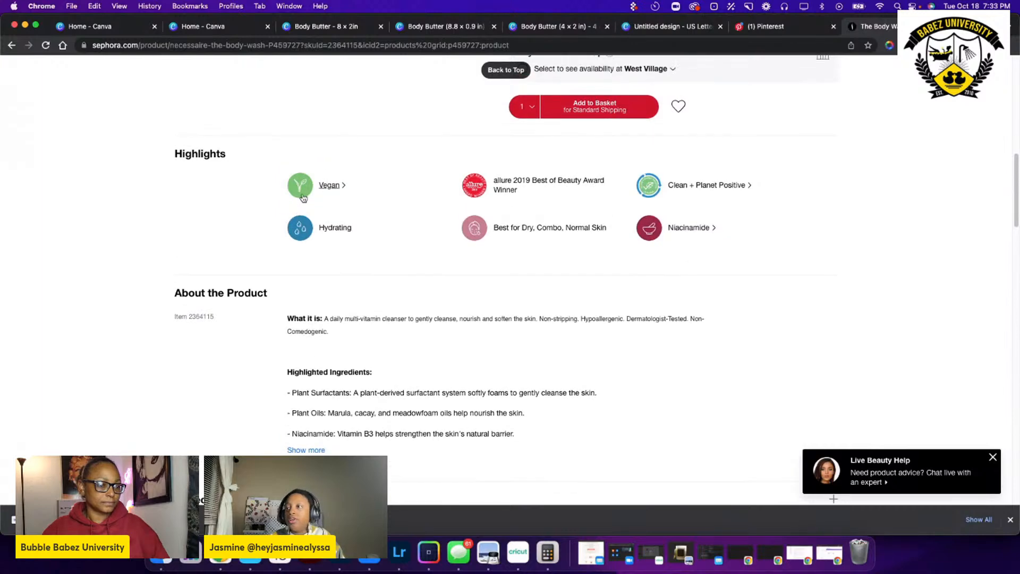
{"action": "scroll", "coordinate": [320, 191], "scroll_direction": "up", "scroll_amount": 1}
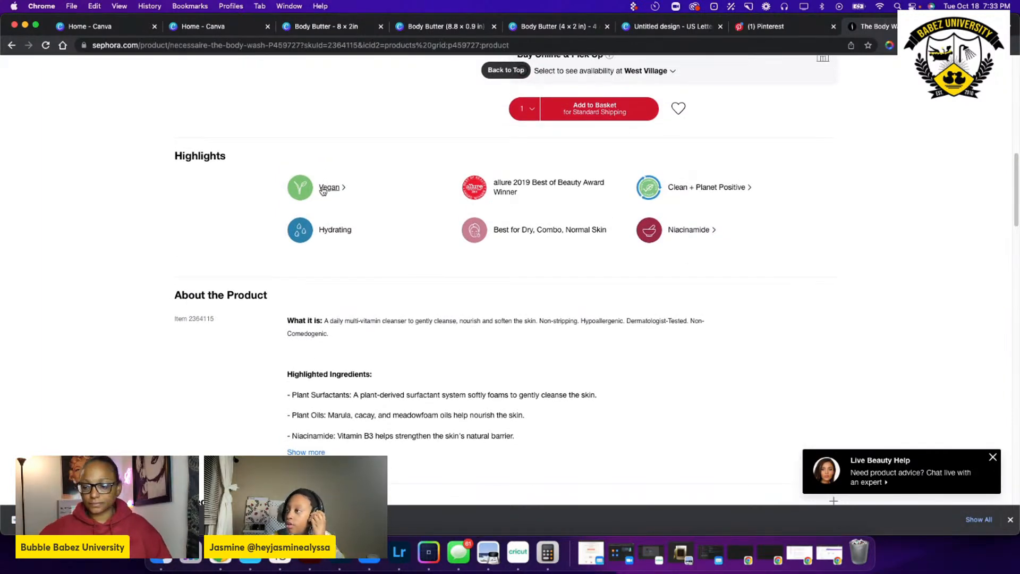
Leave the Nécessaire body wash product page and load lushusa.com in place of the Sephora site.
{"action": "scroll", "coordinate": [403, 241], "scroll_direction": "up", "scroll_amount": 10}
{"action": "mouse_move", "coordinate": [404, 241]}
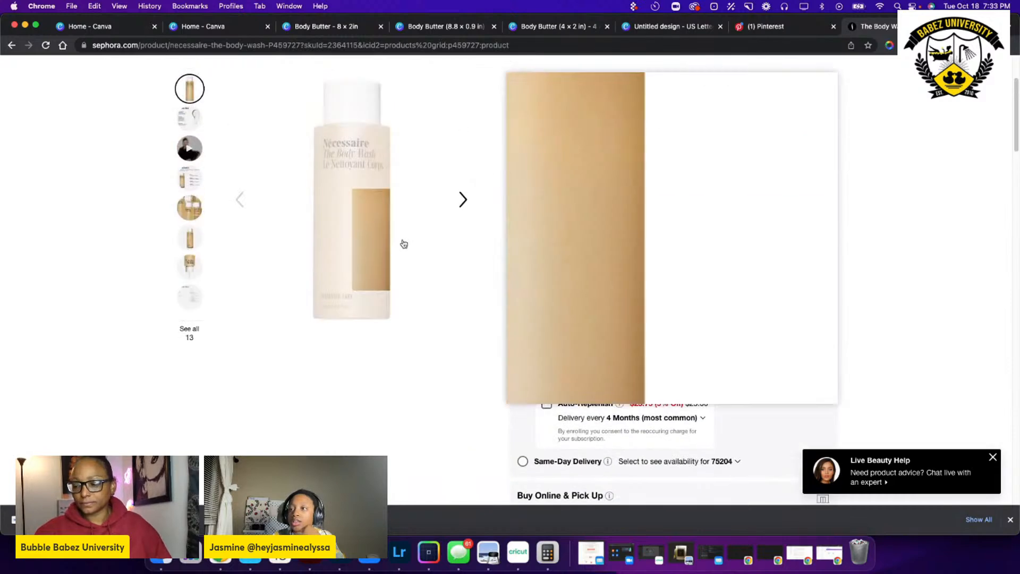
{"action": "scroll", "coordinate": [365, 276], "scroll_direction": "down", "scroll_amount": 12}
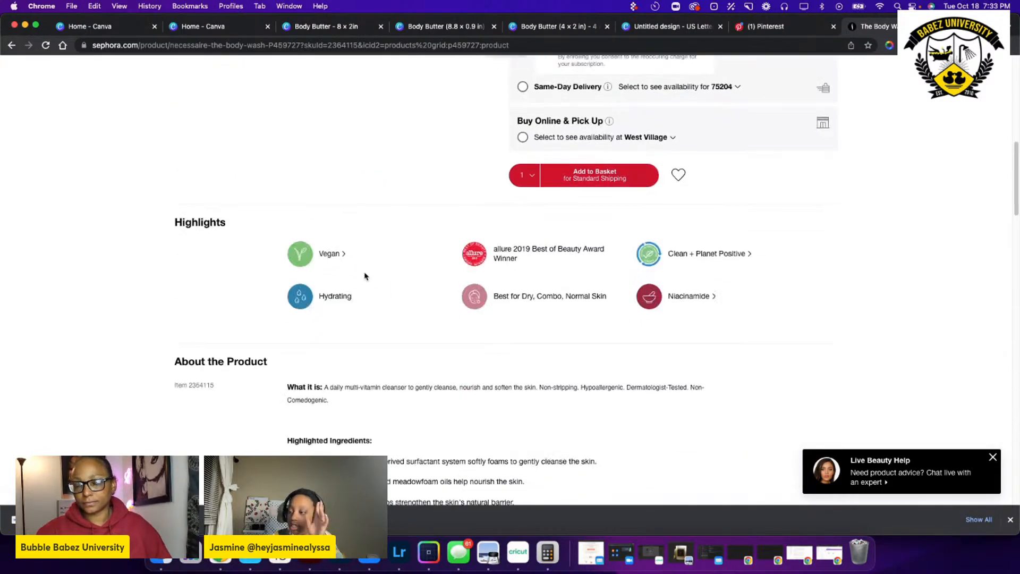
{"action": "scroll", "coordinate": [364, 276], "scroll_direction": "up", "scroll_amount": 3}
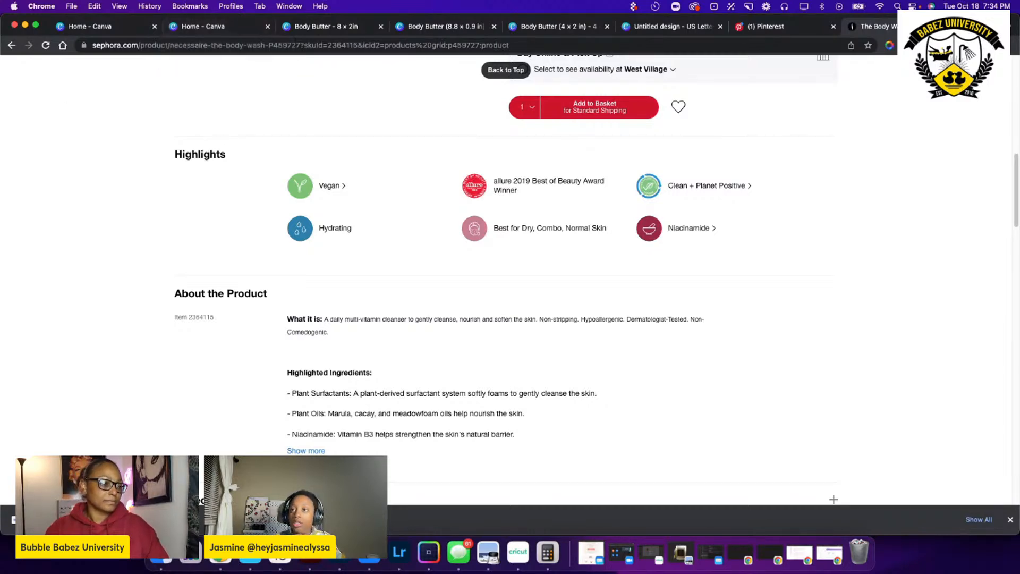
{"action": "left_click", "coordinate": [12, 46]}
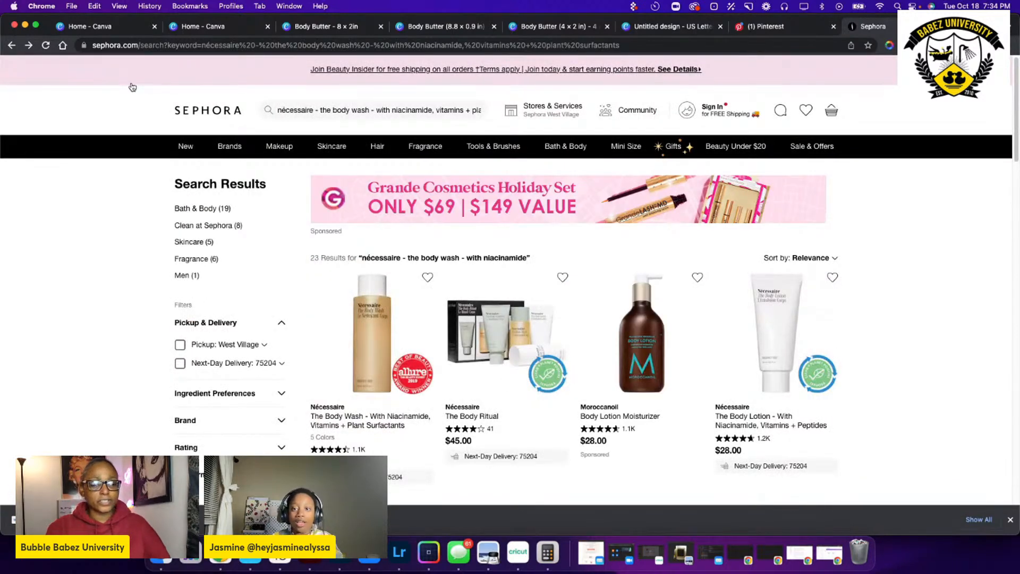
{"action": "left_click", "coordinate": [161, 46]}
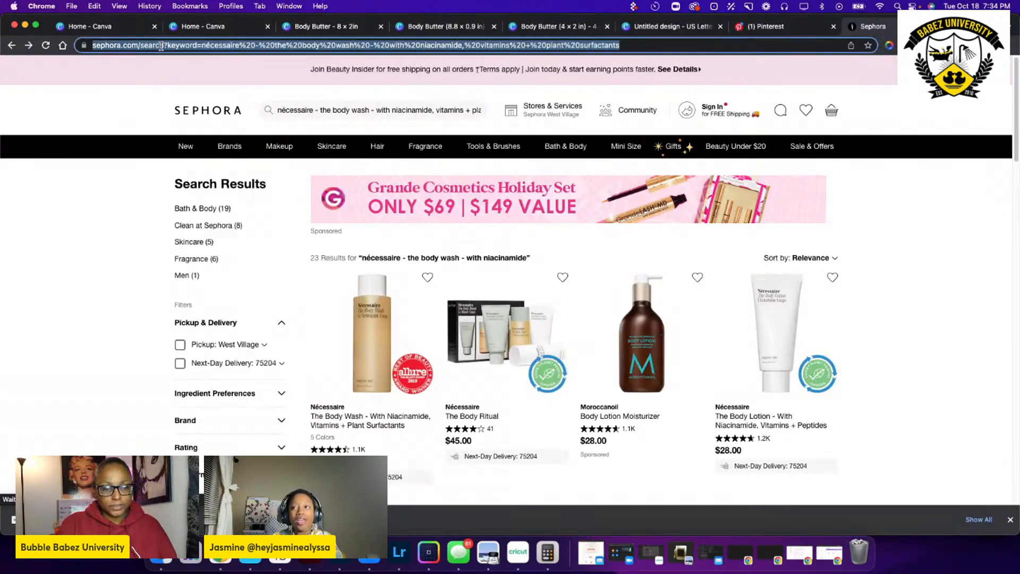
{"action": "type", "text": "lus"}
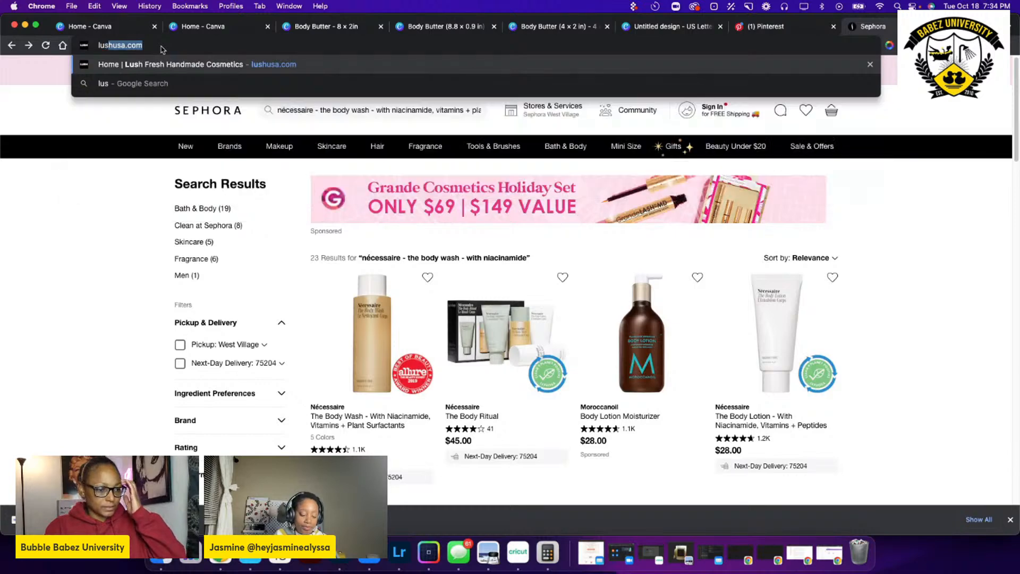
{"action": "type", "text": "hus"}
{"action": "key", "text": "Return"}
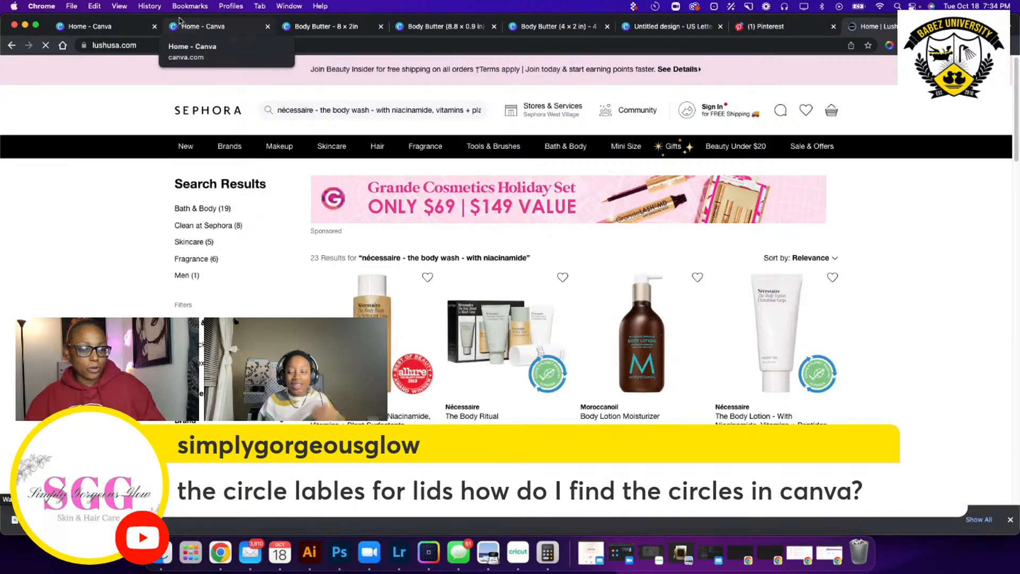
Open the Shower Gels and Jellies category on the Lush site and look at its page.
{"action": "scroll", "coordinate": [365, 193], "scroll_direction": "down", "scroll_amount": 3}
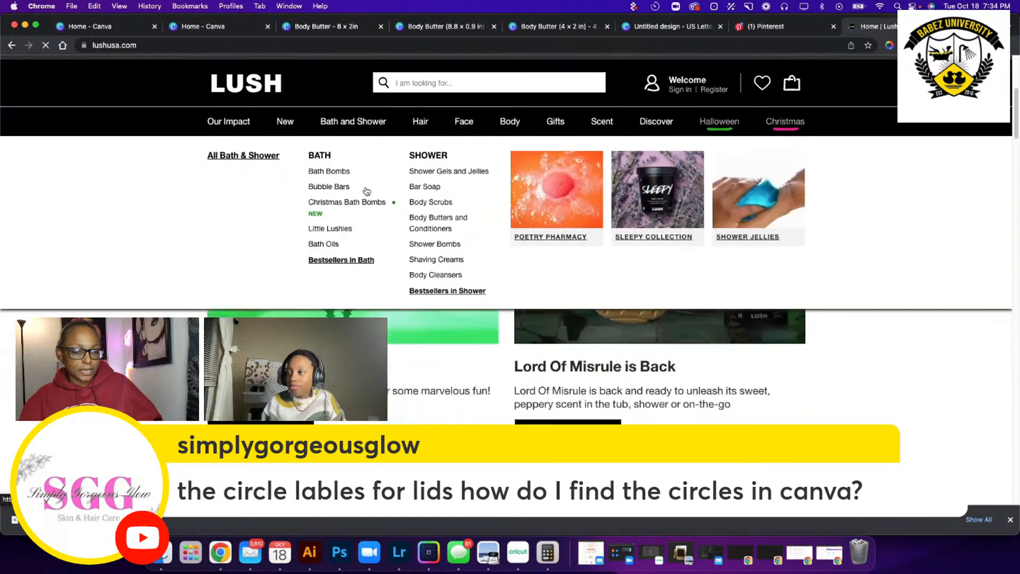
{"action": "mouse_move", "coordinate": [311, 121]}
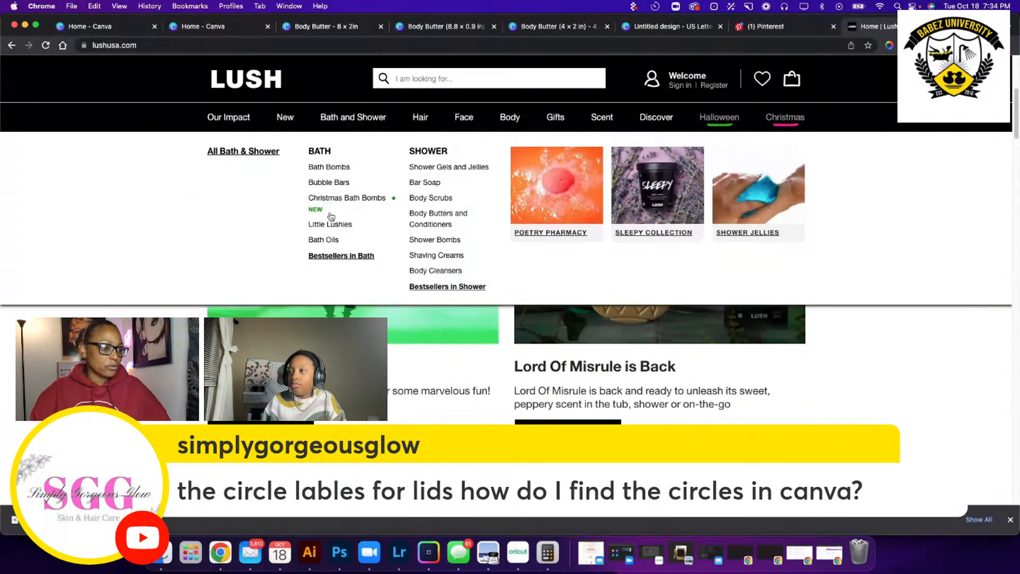
{"action": "left_click", "coordinate": [457, 168]}
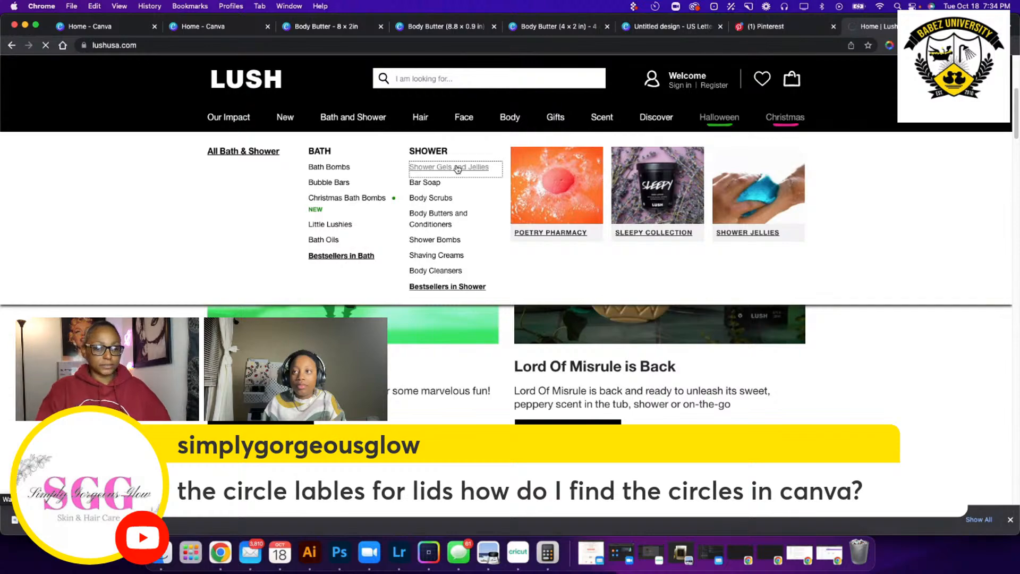
{"action": "scroll", "coordinate": [447, 153], "scroll_direction": "down", "scroll_amount": 6}
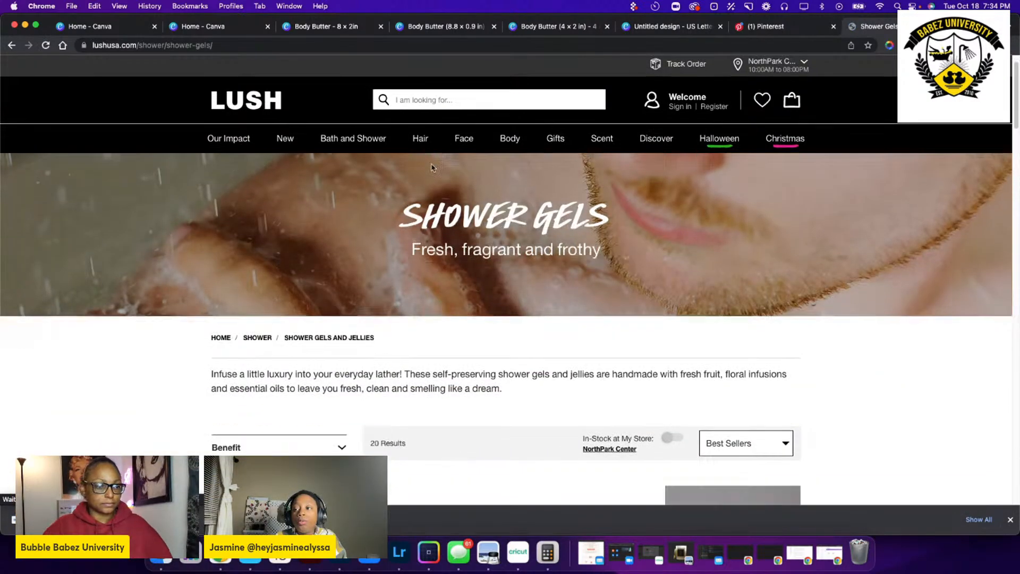
Return to the Canva home page and create a new custom-size design measuring 2 × 2 in.
{"action": "left_click", "coordinate": [203, 26]}
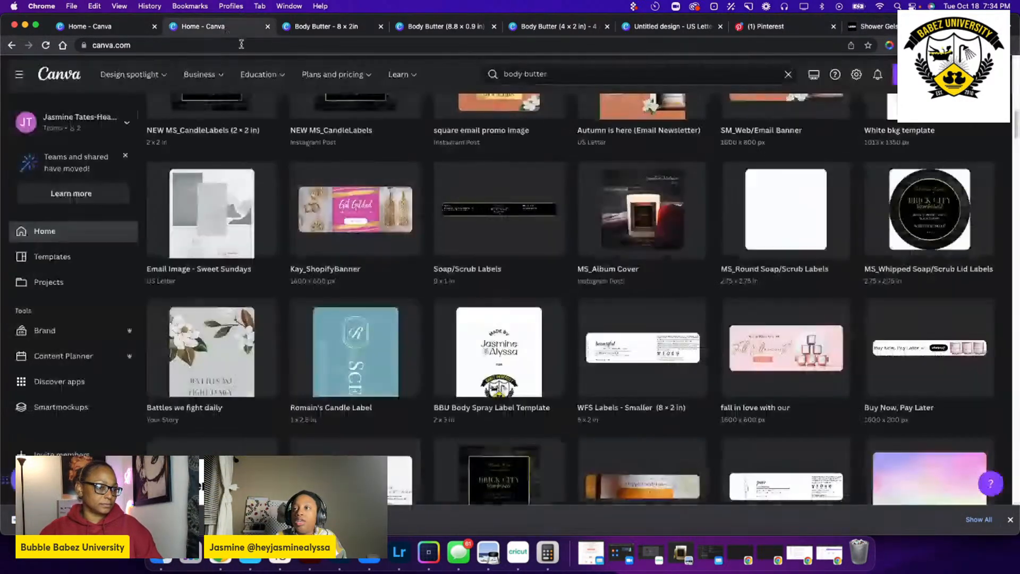
{"action": "scroll", "coordinate": [549, 147], "scroll_direction": "up", "scroll_amount": 10}
{"action": "scroll", "coordinate": [549, 147], "scroll_direction": "up", "scroll_amount": 2}
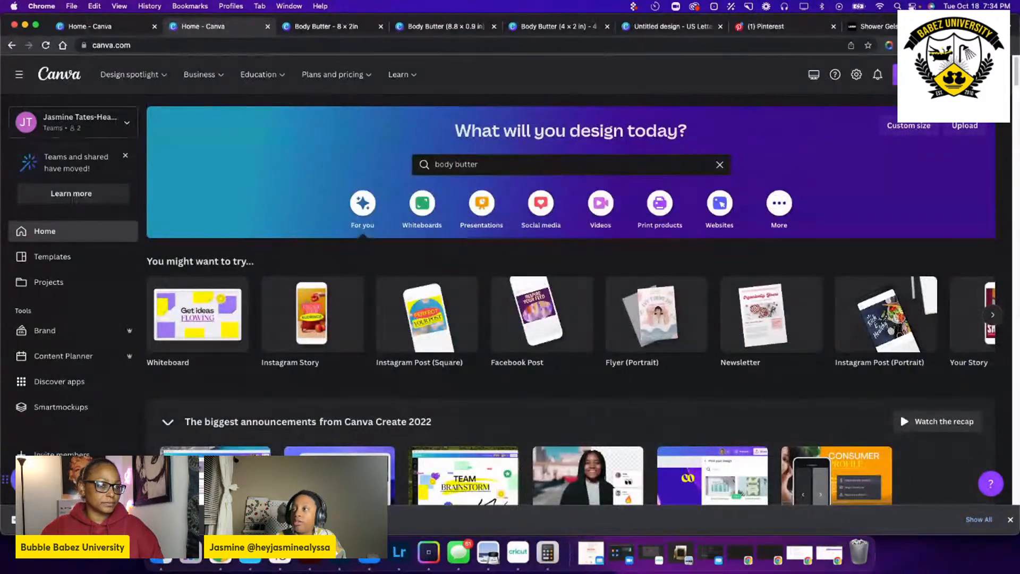
{"action": "left_click", "coordinate": [930, 74]}
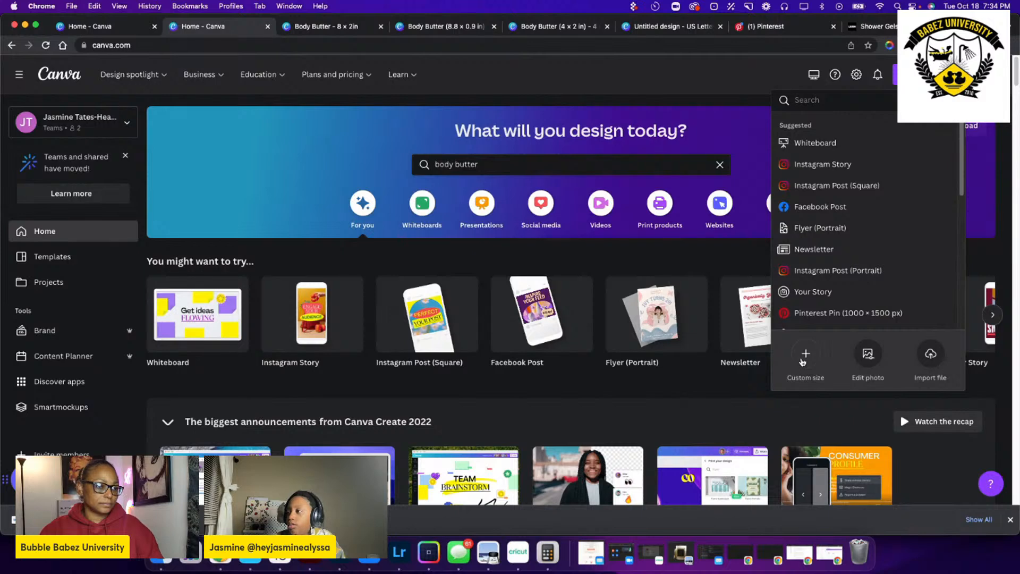
{"action": "left_click", "coordinate": [809, 367]}
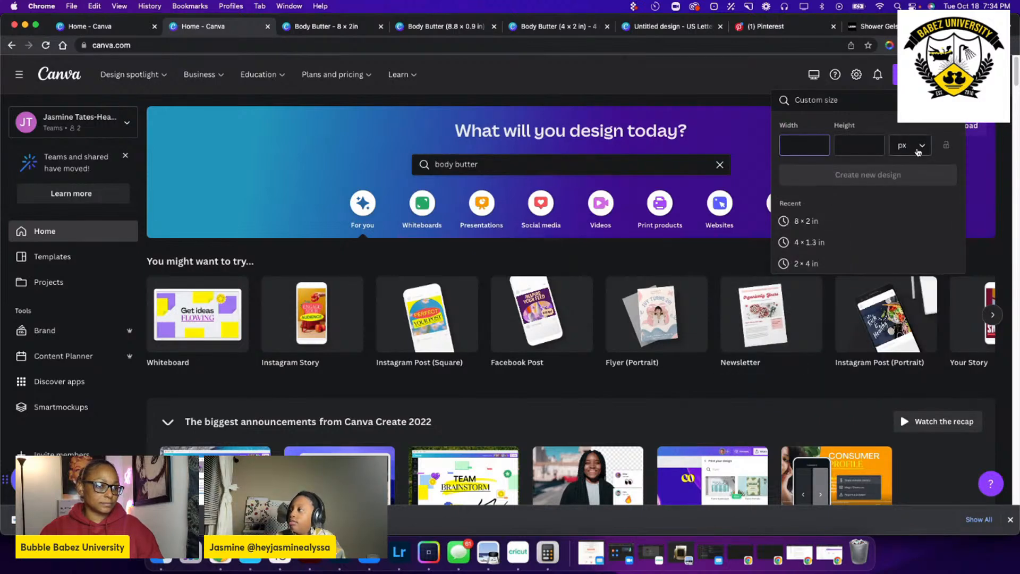
{"action": "left_click", "coordinate": [910, 145]}
{"action": "left_click", "coordinate": [909, 197]}
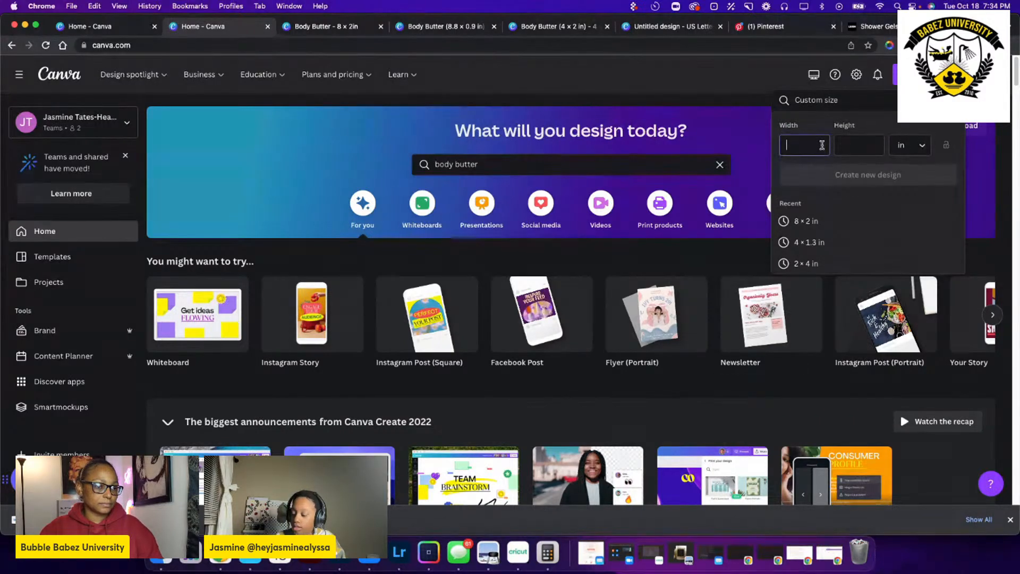
{"action": "left_click", "coordinate": [823, 145]}
{"action": "type", "text": "2"}
{"action": "left_click", "coordinate": [857, 147]}
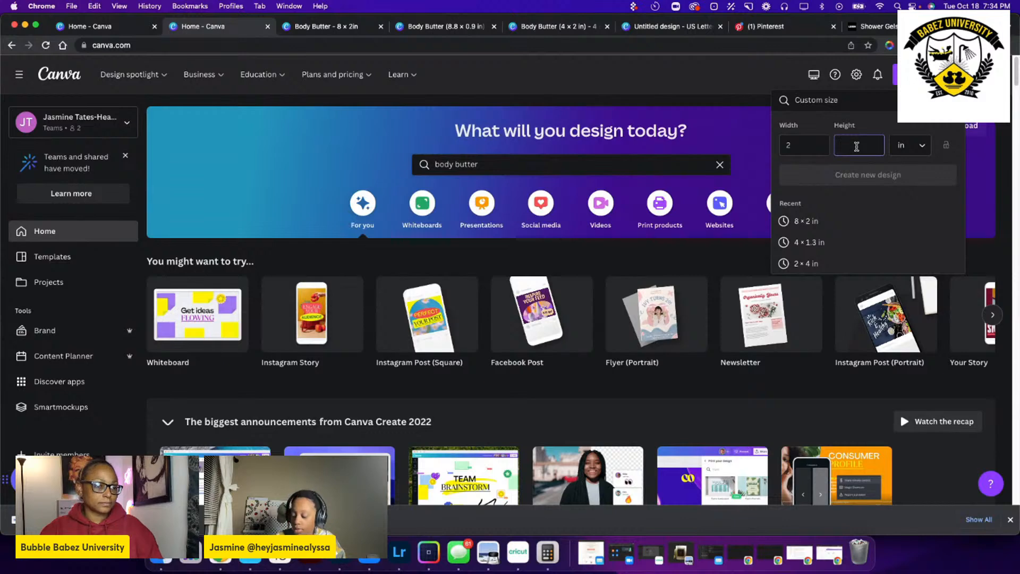
{"action": "type", "text": "2"}
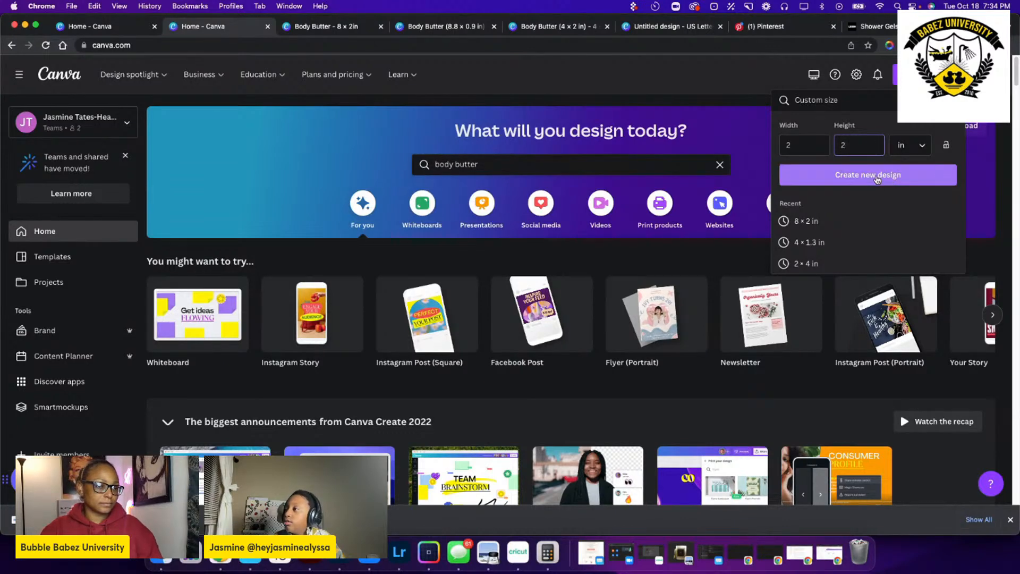
{"action": "left_click", "coordinate": [890, 182]}
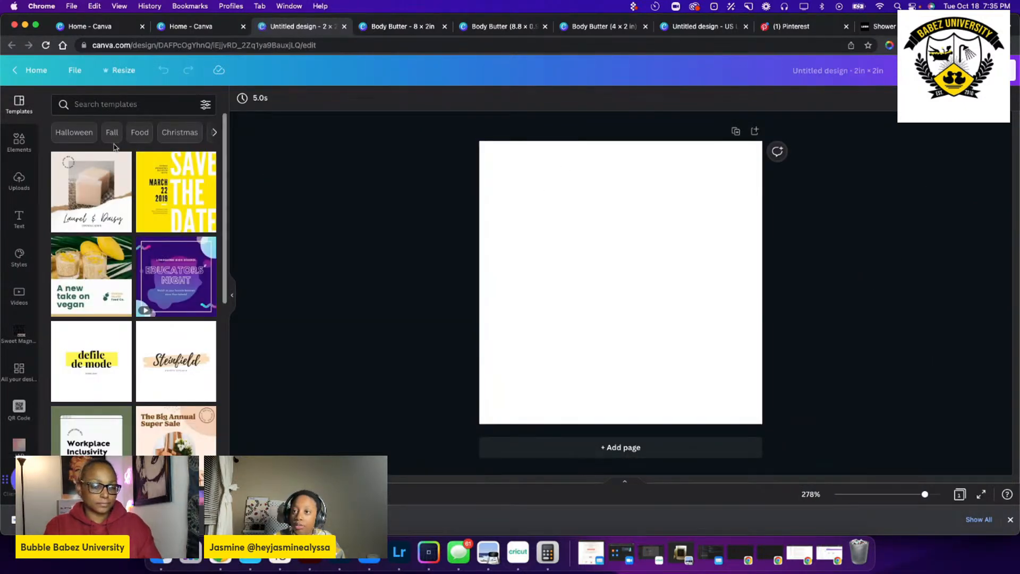
Add a circle shape to the blank page, align it to the upper-left corner and enlarge it to fill the page.
{"action": "left_click", "coordinate": [20, 142]}
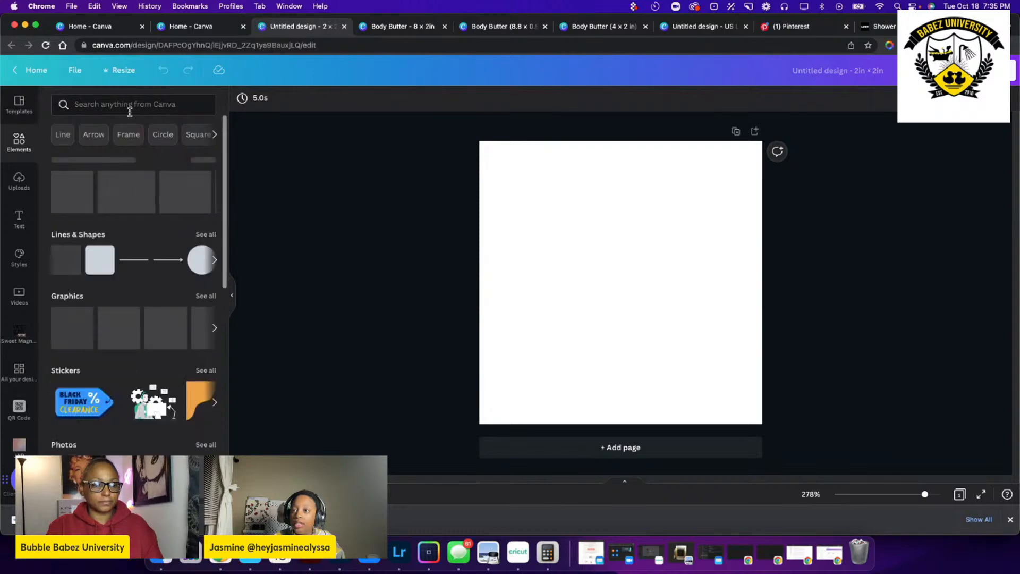
{"action": "left_click", "coordinate": [212, 233]}
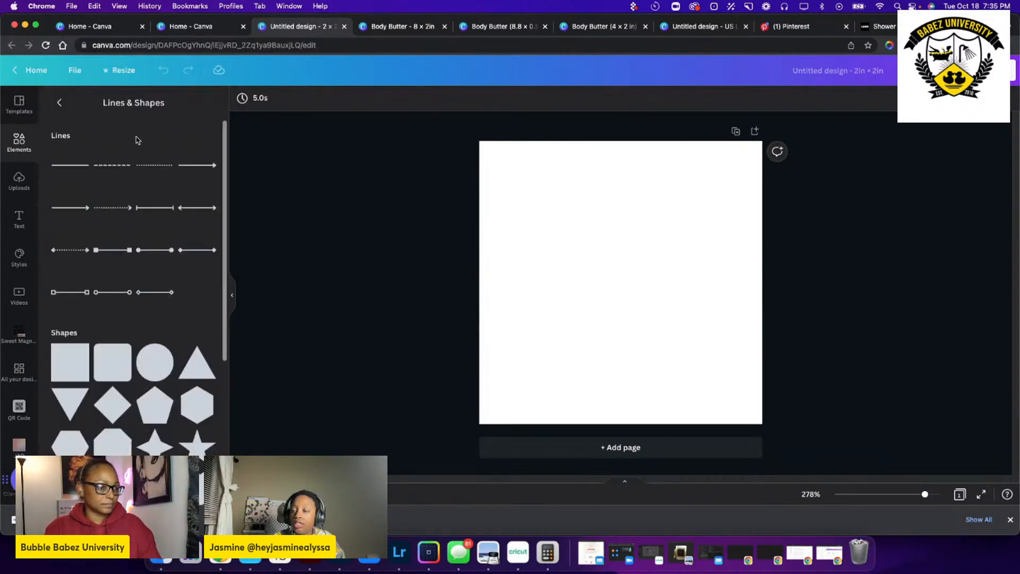
{"action": "scroll", "coordinate": [159, 159], "scroll_direction": "down", "scroll_amount": 5}
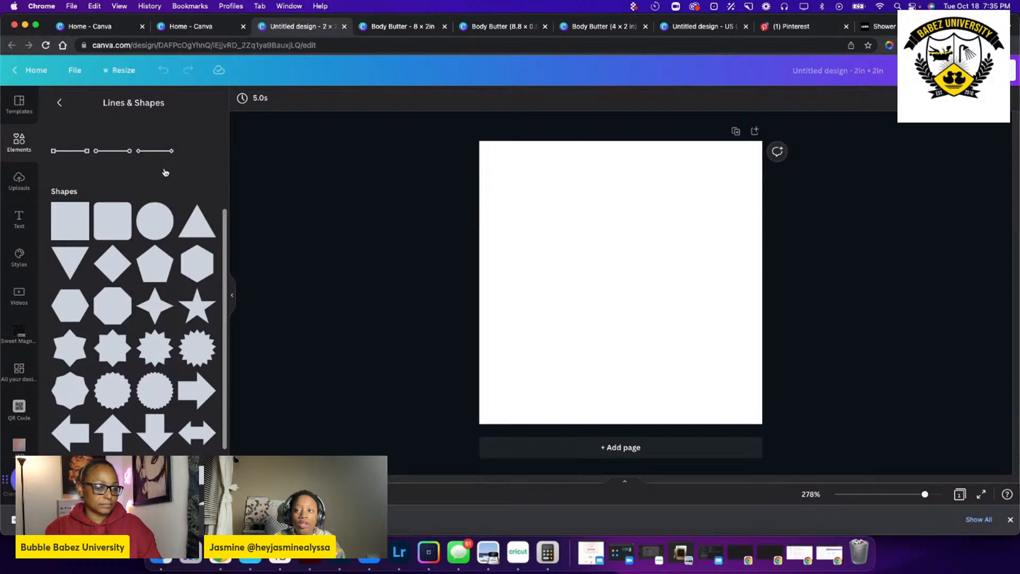
{"action": "left_click", "coordinate": [155, 220]}
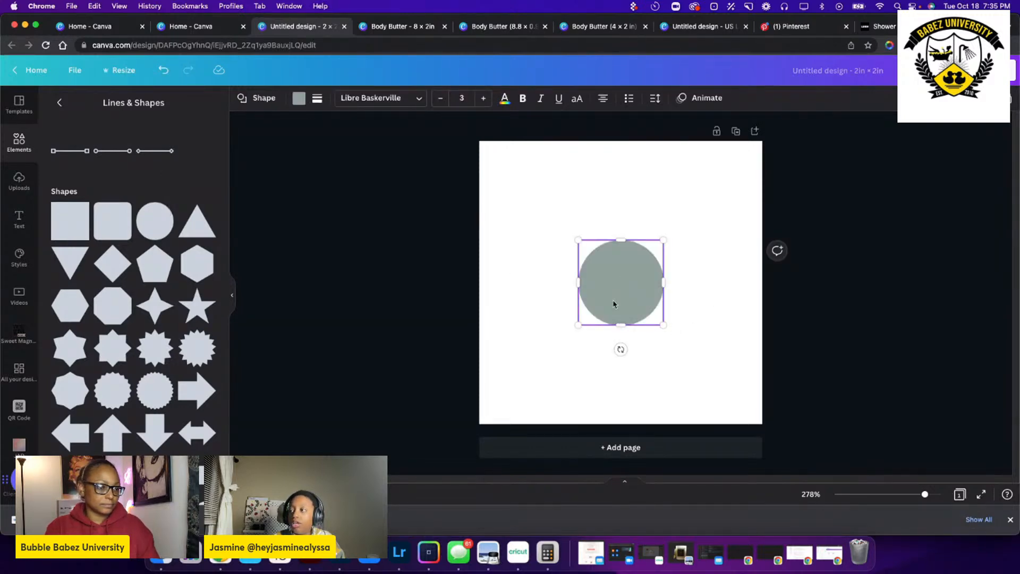
{"action": "left_click_drag", "start_coordinate": [613, 304], "coordinate": [514, 205]}
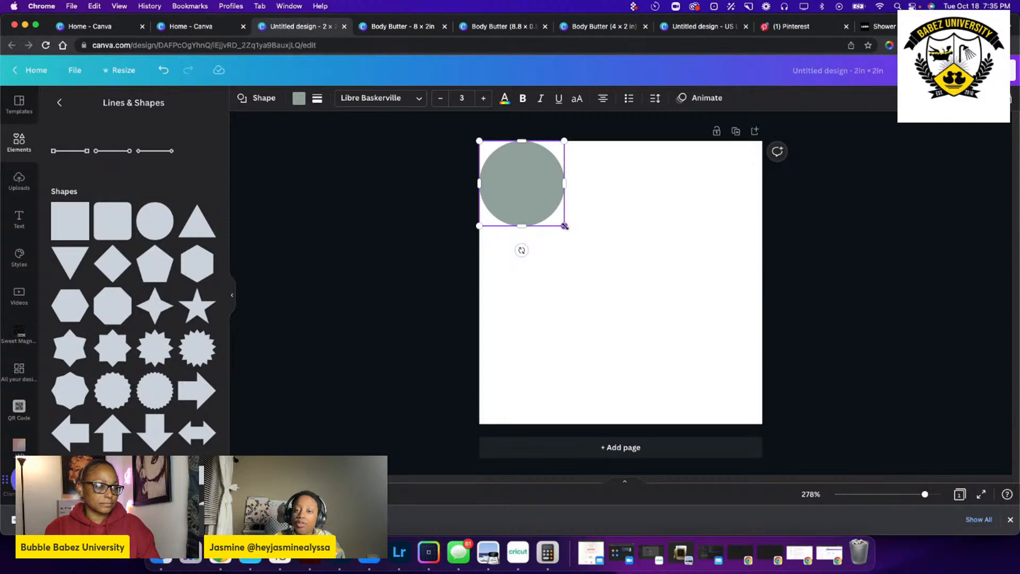
{"action": "left_click_drag", "start_coordinate": [564, 225], "coordinate": [765, 422]}
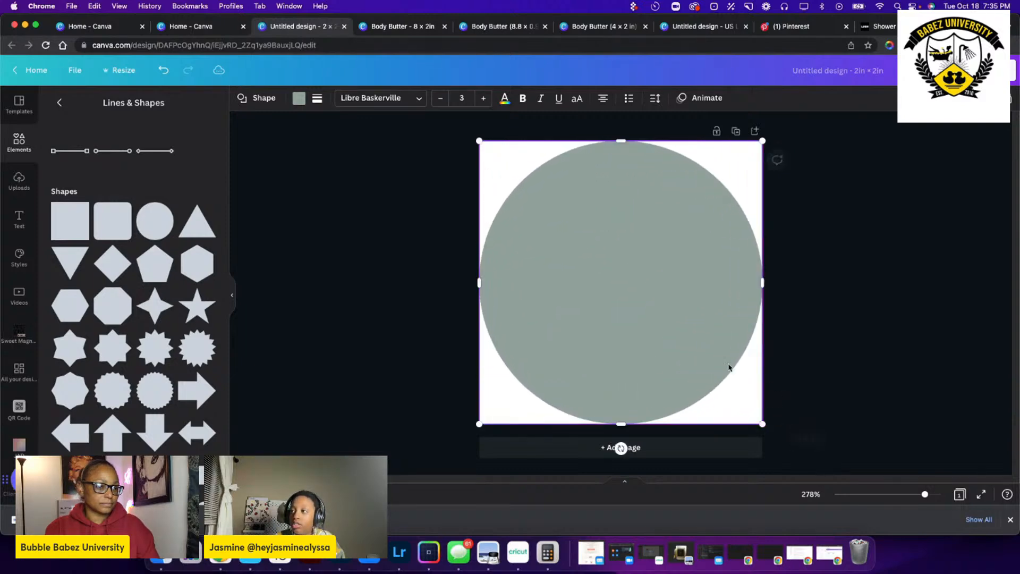
Change the circle's fill colour to white.
{"action": "left_click", "coordinate": [299, 98]}
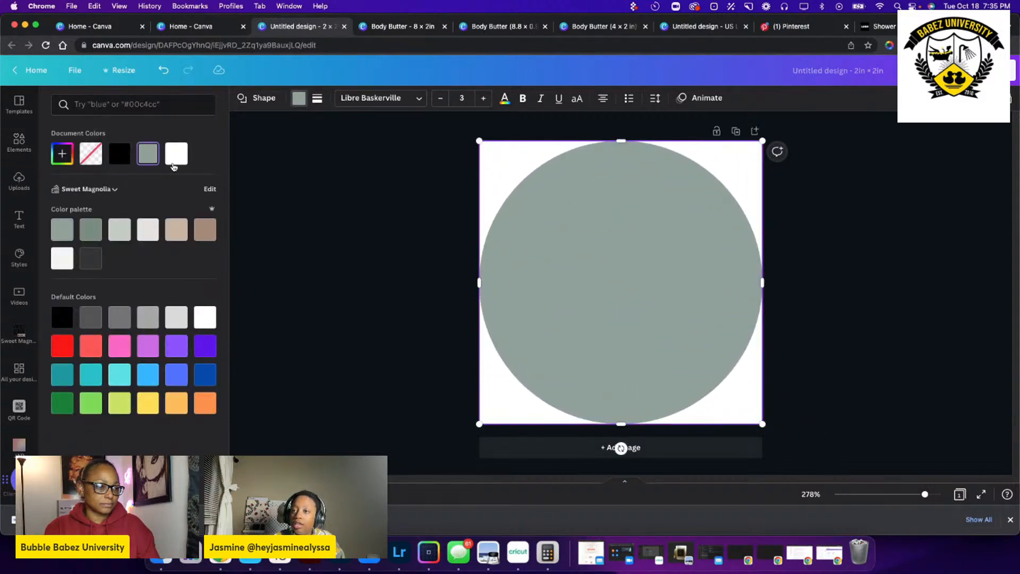
{"action": "left_click", "coordinate": [173, 162]}
{"action": "key", "text": "Escape"}
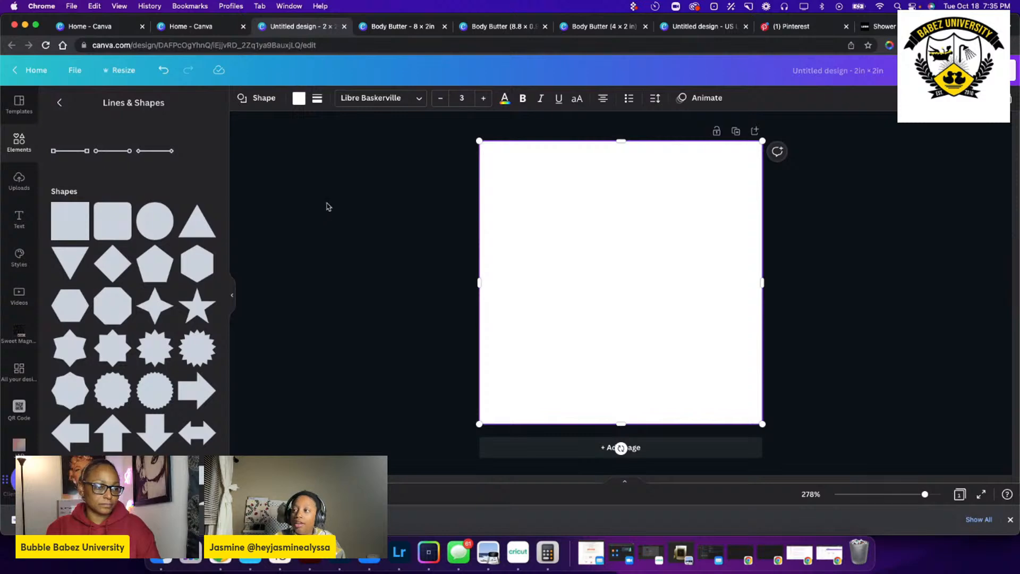
{"action": "left_click", "coordinate": [327, 206]}
{"action": "left_click", "coordinate": [697, 270]}
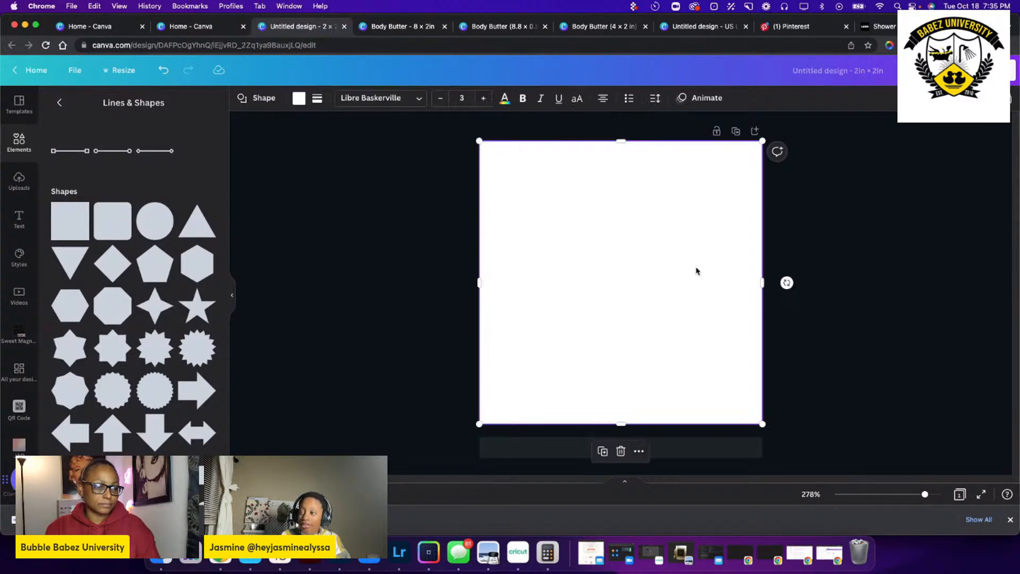
Give the white circle a solid black border with a weight of 1.
{"action": "double_click", "coordinate": [645, 254]}
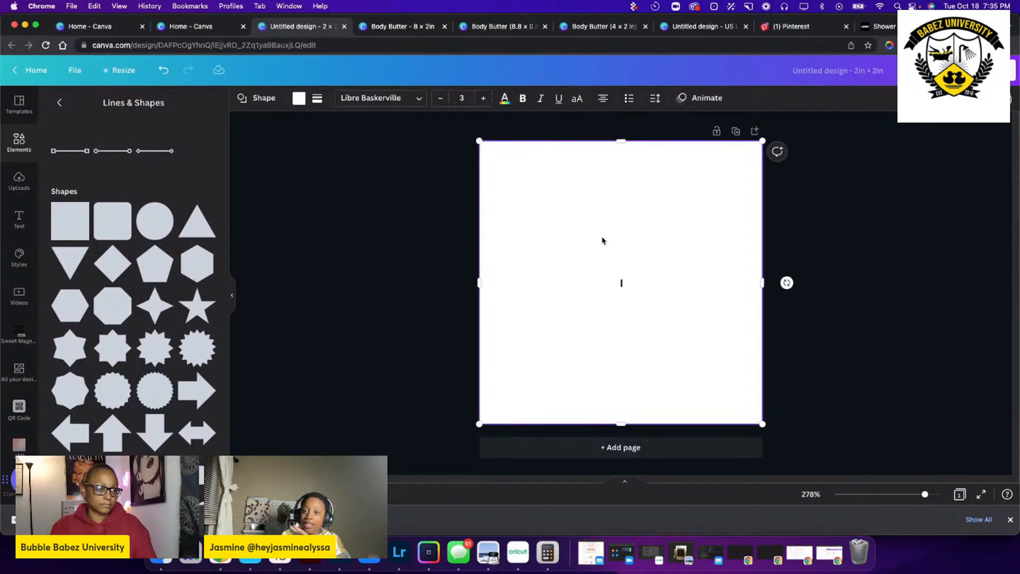
{"action": "left_click", "coordinate": [318, 100]}
{"action": "left_click_drag", "start_coordinate": [318, 168], "coordinate": [319, 167]}
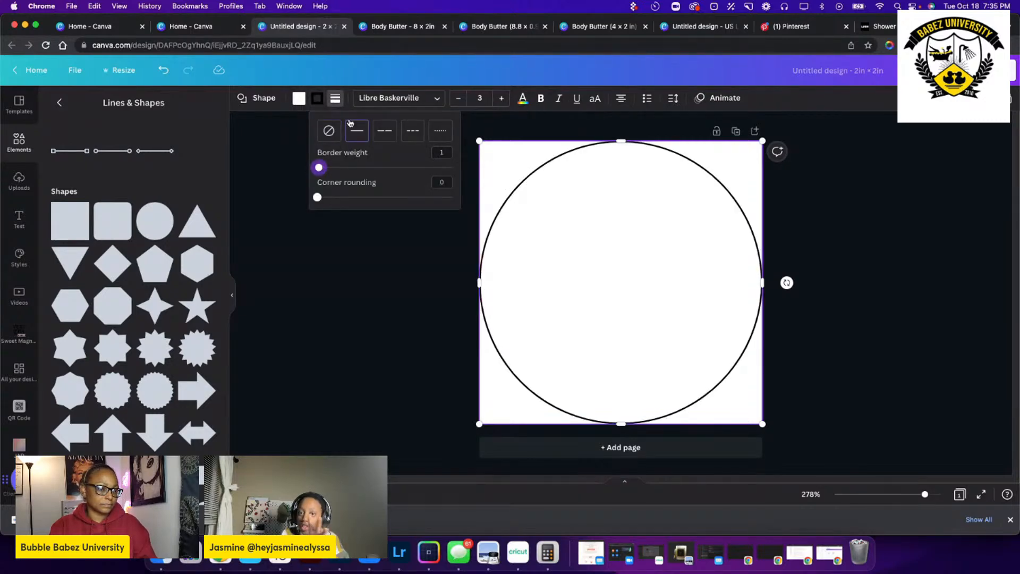
{"action": "left_click", "coordinate": [317, 99]}
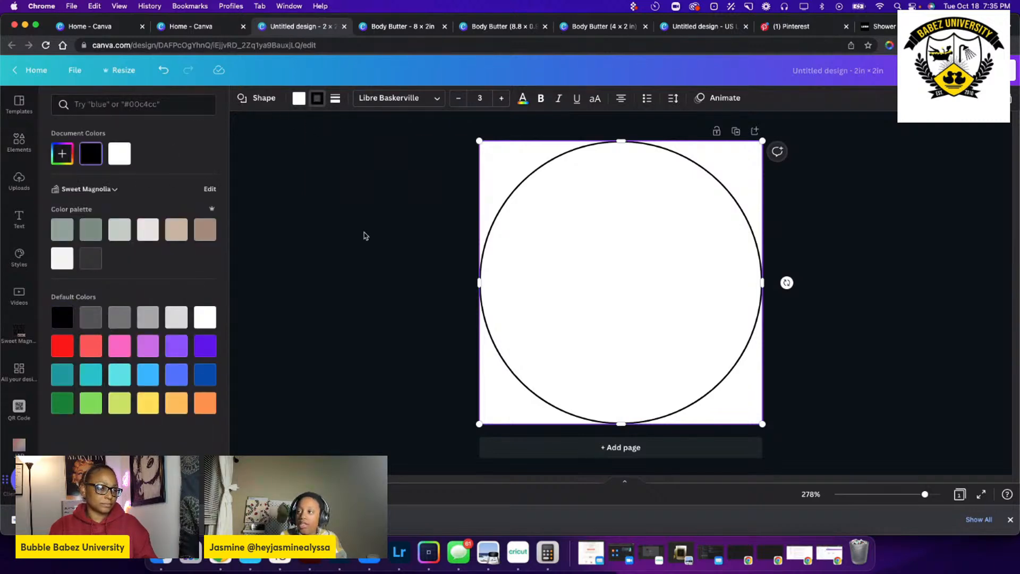
{"action": "left_click", "coordinate": [365, 234]}
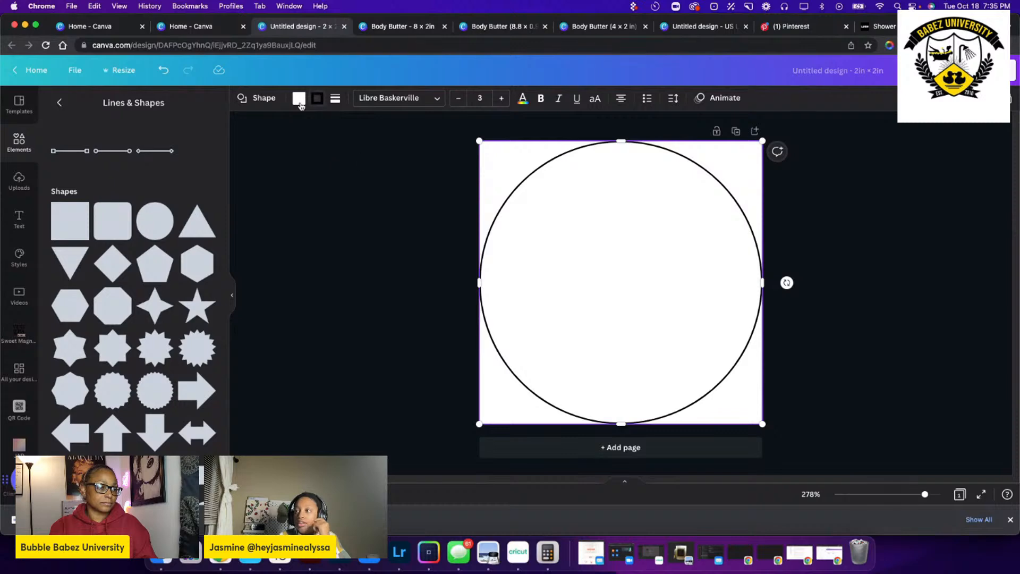
Enter the text HELLO inside the outlined circle.
{"action": "left_click", "coordinate": [20, 218]}
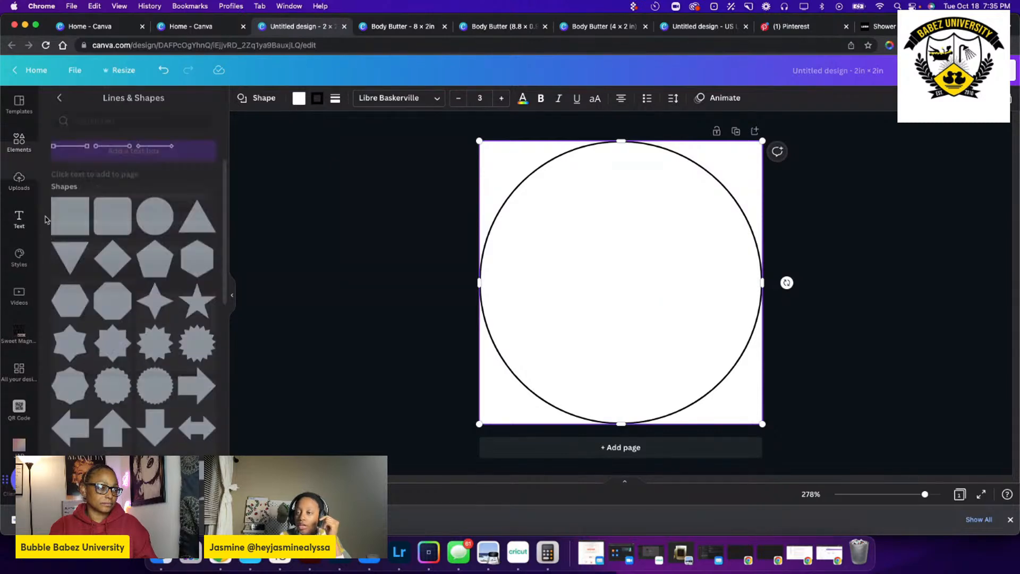
{"action": "double_click", "coordinate": [625, 275]}
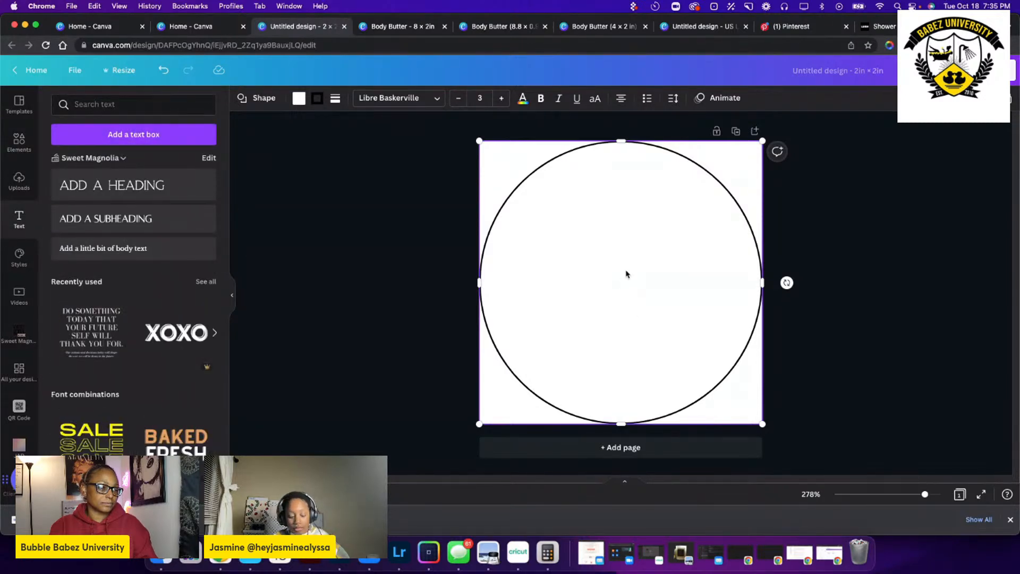
{"action": "type", "text": "HELLO"}
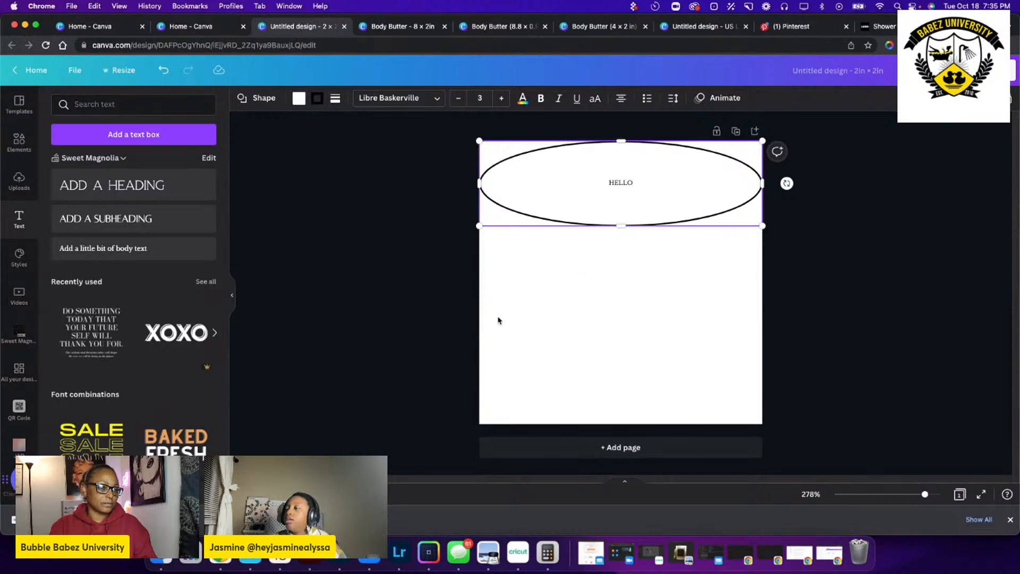
Undo the HELLO text and the black border, and enter the text Hello inside the plain white circle.
{"action": "key", "text": "super+z"}
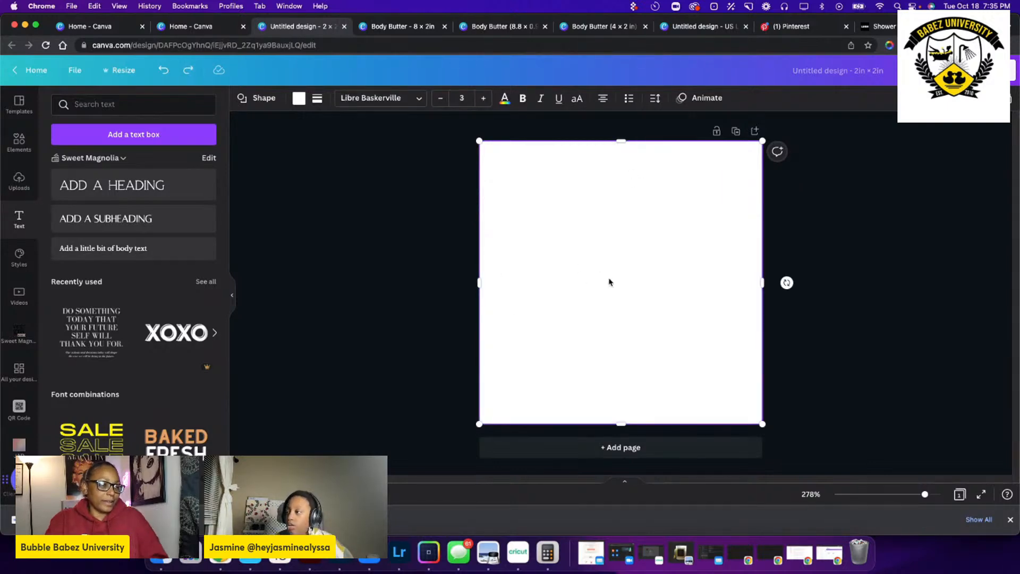
{"action": "double_click", "coordinate": [621, 282]}
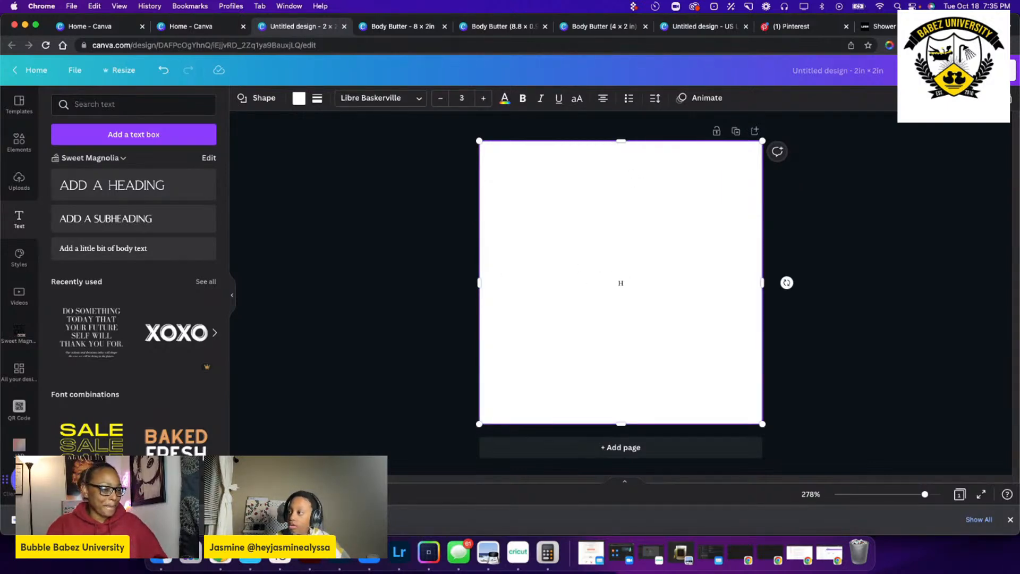
{"action": "type", "text": "Hello"}
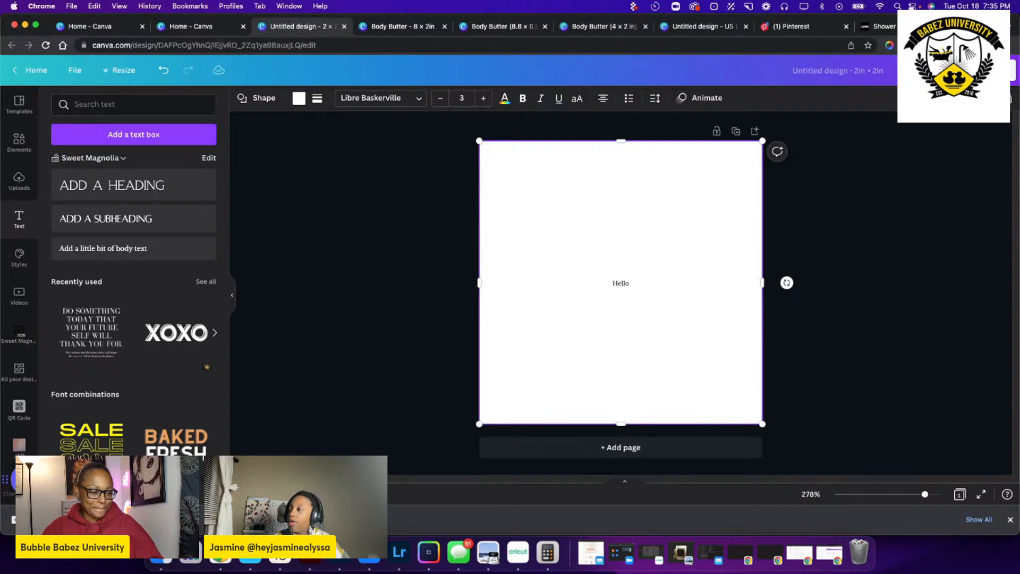
Try a font size of 24 on the Hello text and undo the size change.
{"action": "double_click", "coordinate": [620, 283]}
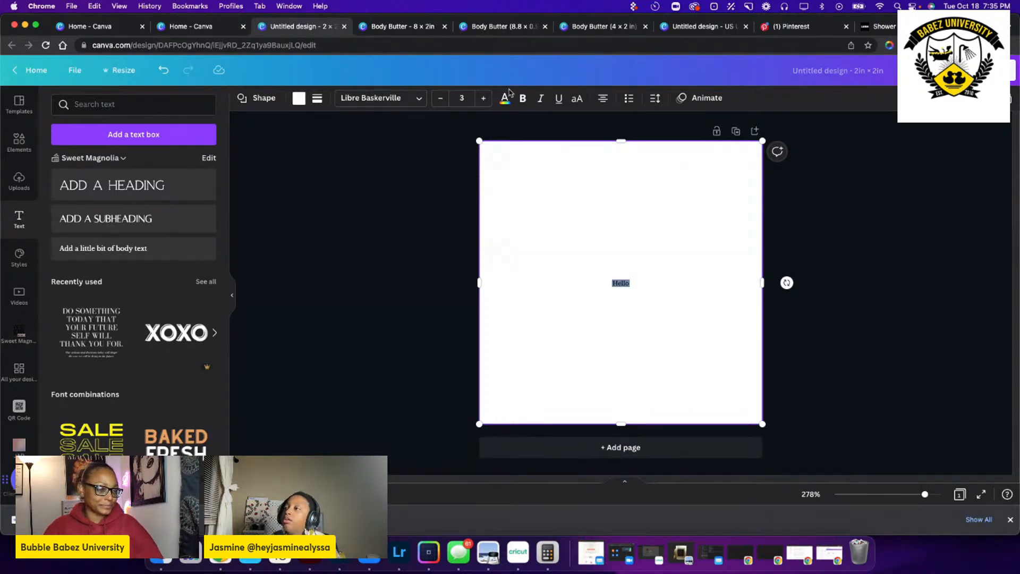
{"action": "left_click", "coordinate": [464, 98]}
{"action": "left_click", "coordinate": [461, 296]}
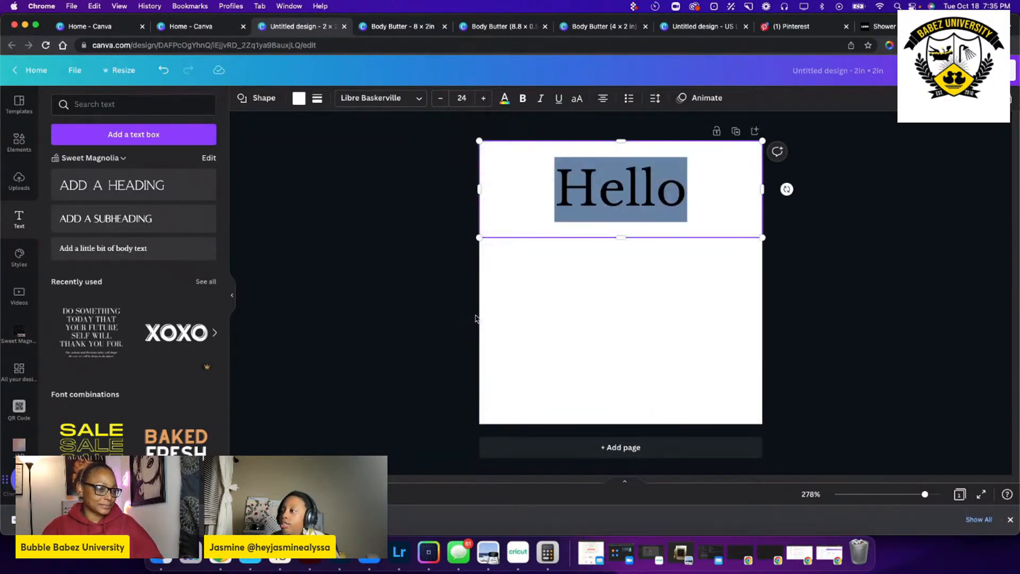
{"action": "key", "text": "super+z"}
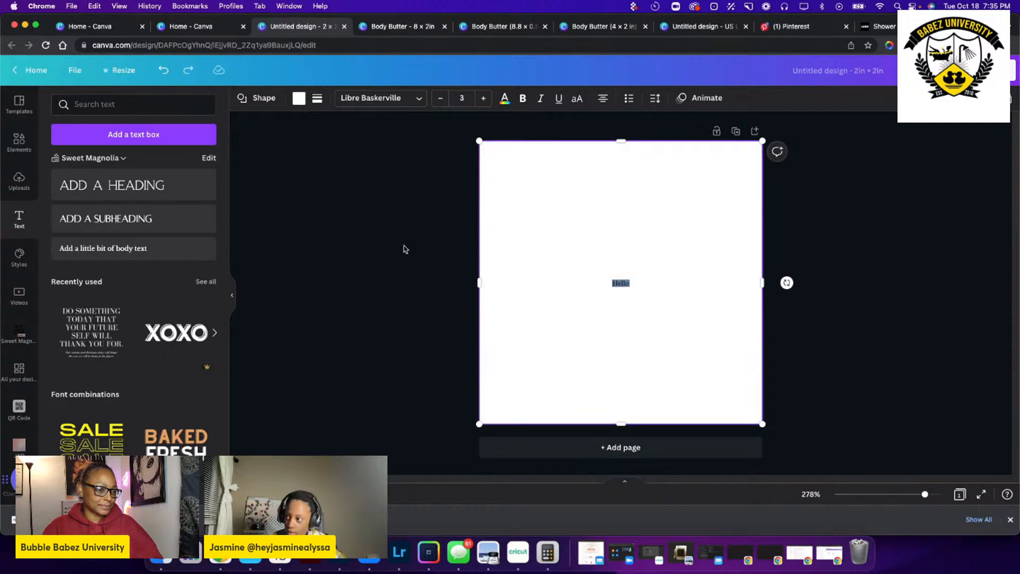
{"action": "type", "text": "z"}
{"action": "key", "text": "super+z"}
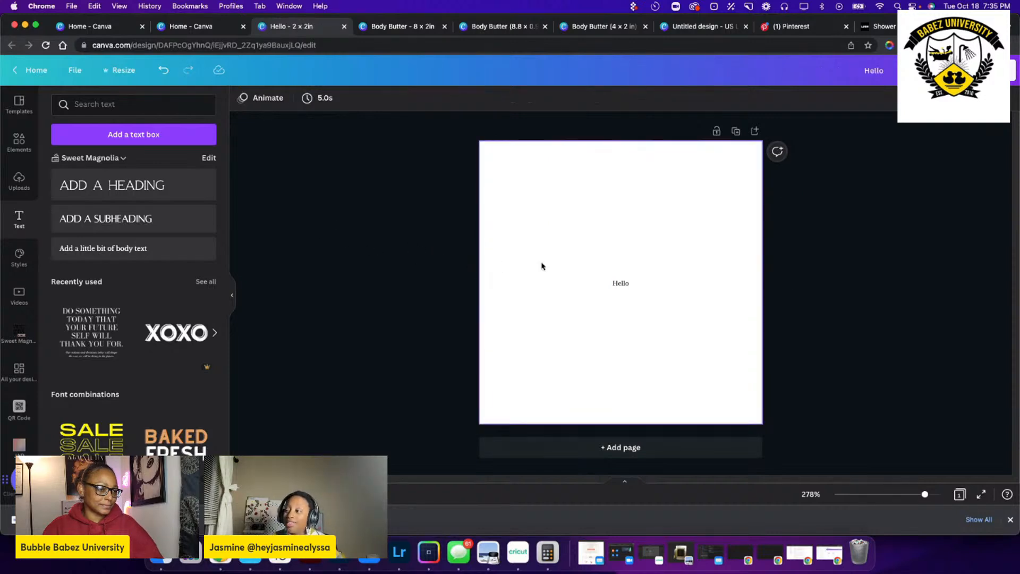
{"action": "left_click", "coordinate": [634, 256]}
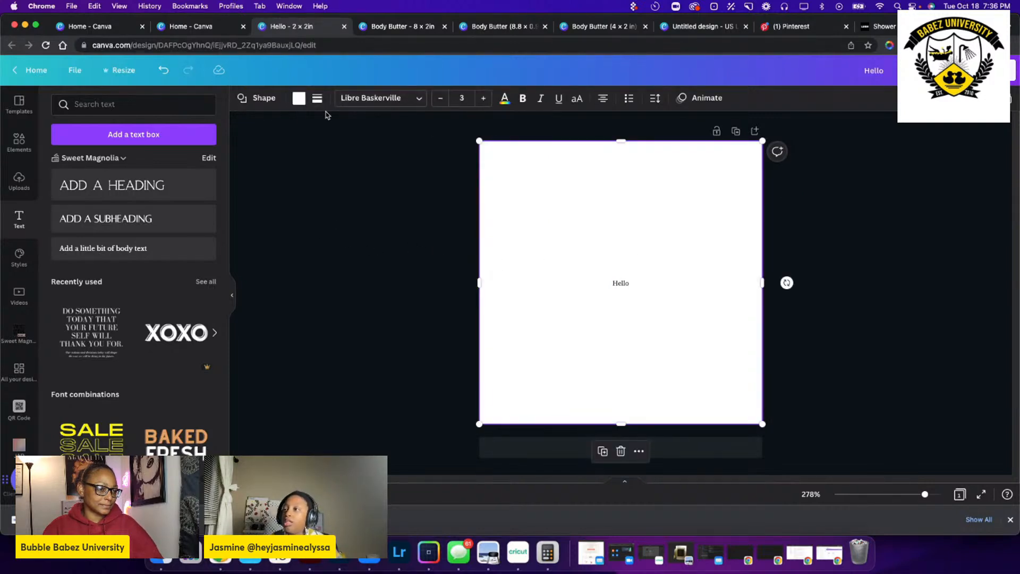
{"action": "left_click", "coordinate": [298, 98]}
{"action": "left_click", "coordinate": [593, 224]}
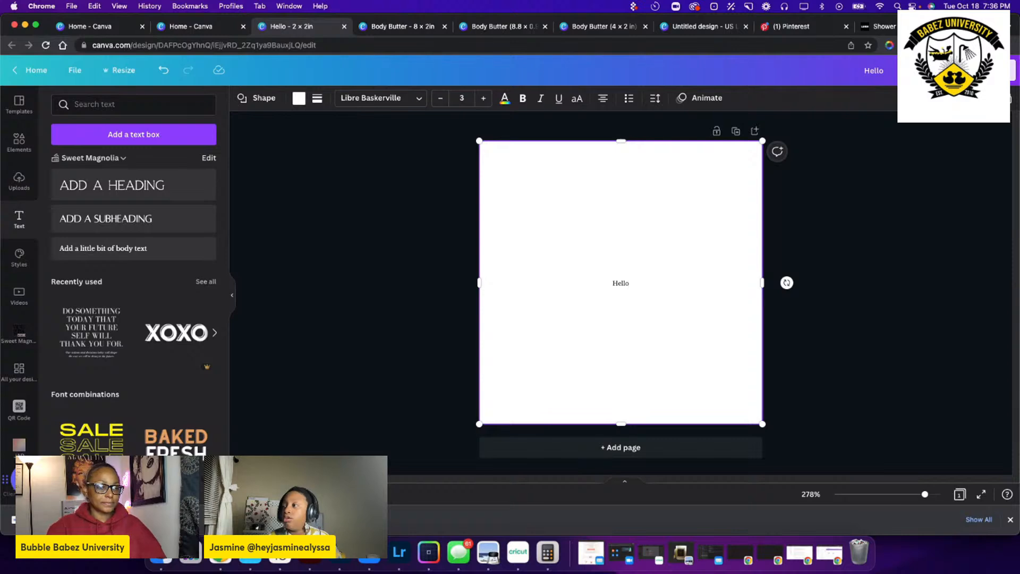
Download the circular Hello label as a PNG at size 1 with a transparent background.
{"action": "left_click", "coordinate": [992, 70]}
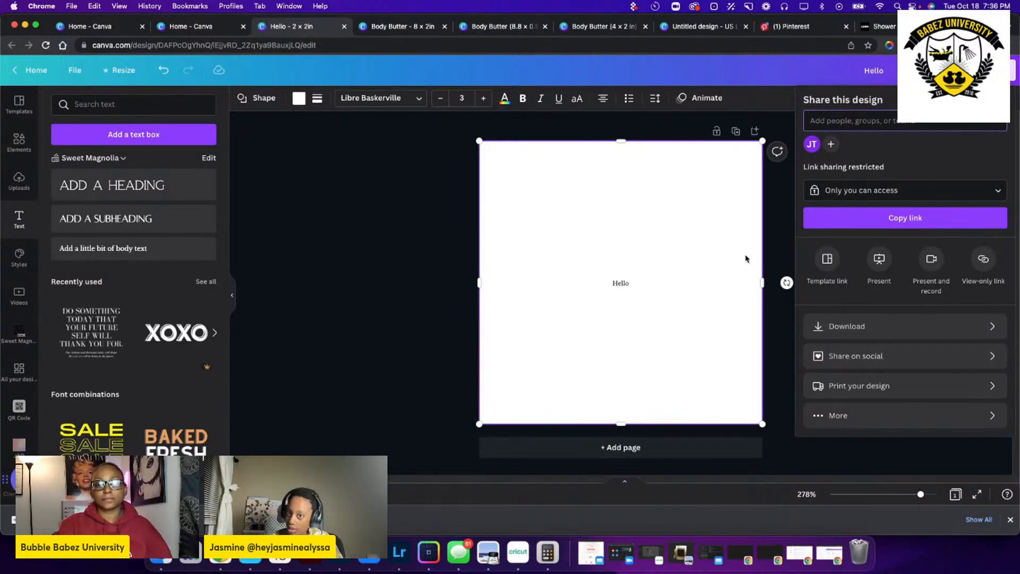
{"action": "left_click", "coordinate": [896, 328]}
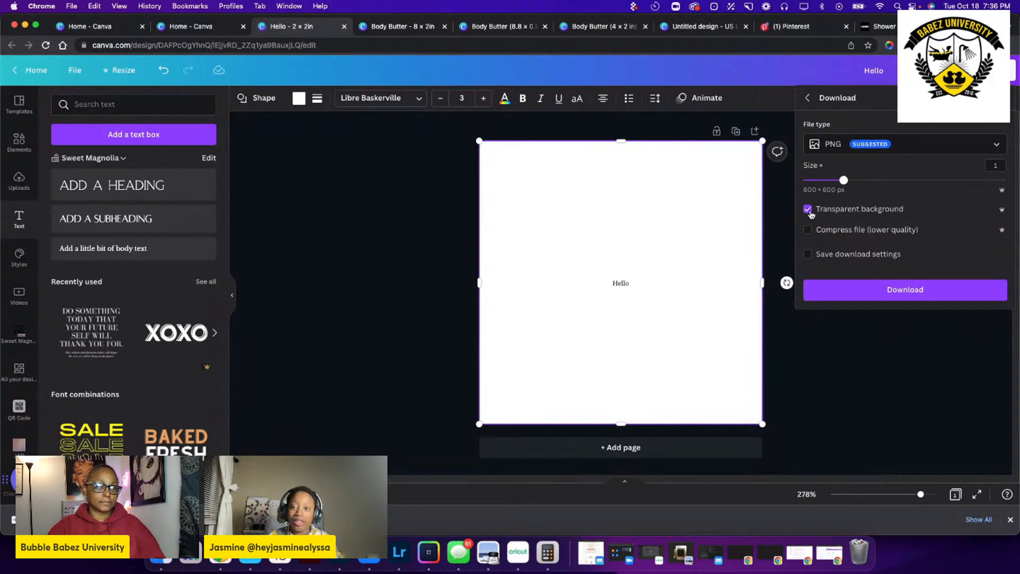
{"action": "left_click", "coordinate": [810, 213]}
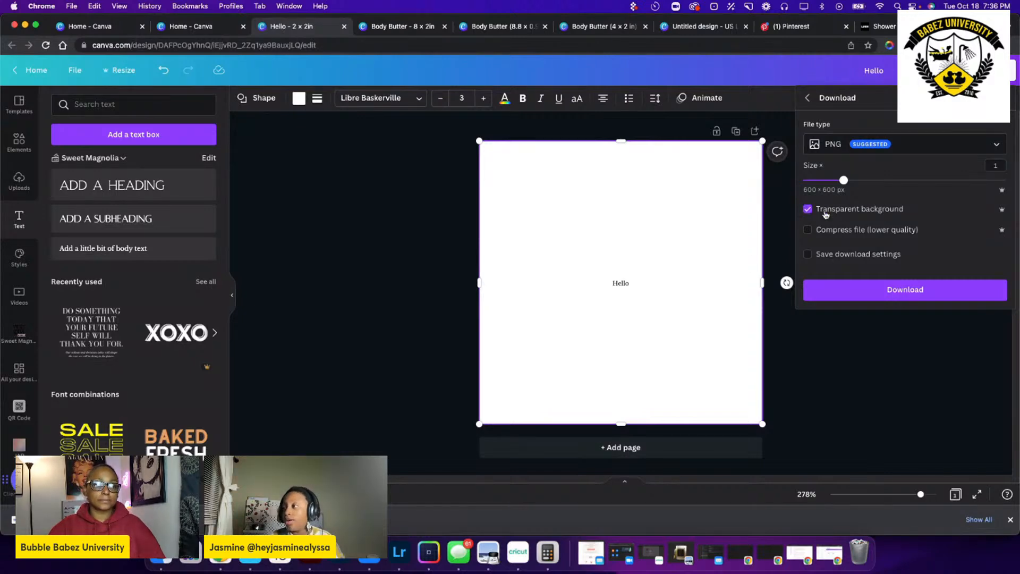
{"action": "left_click", "coordinate": [915, 293]}
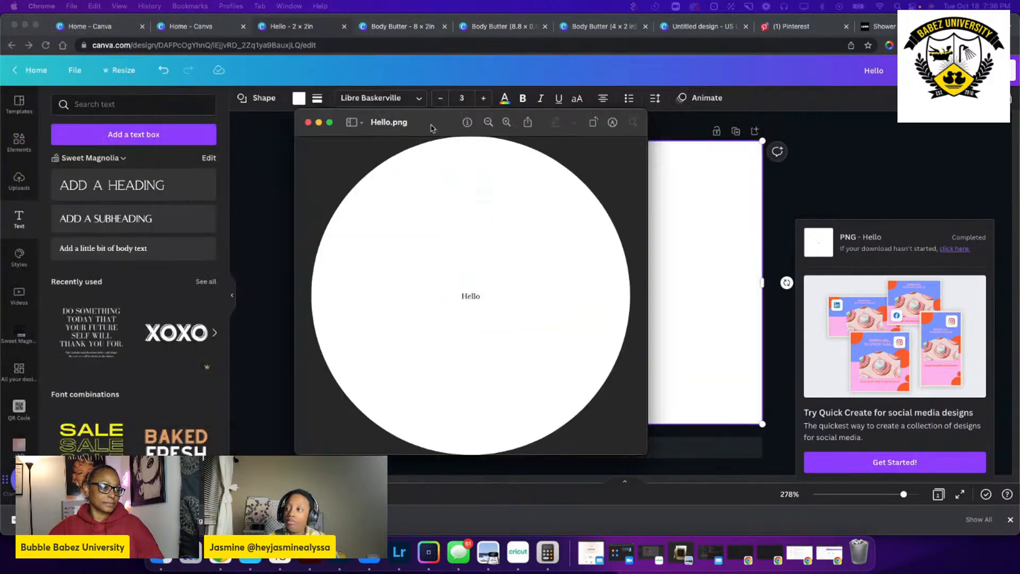
Examine the circular cut-out of the downloaded Hello.png in the image preview and close it.
{"action": "left_click_drag", "start_coordinate": [447, 132], "coordinate": [498, 110]}
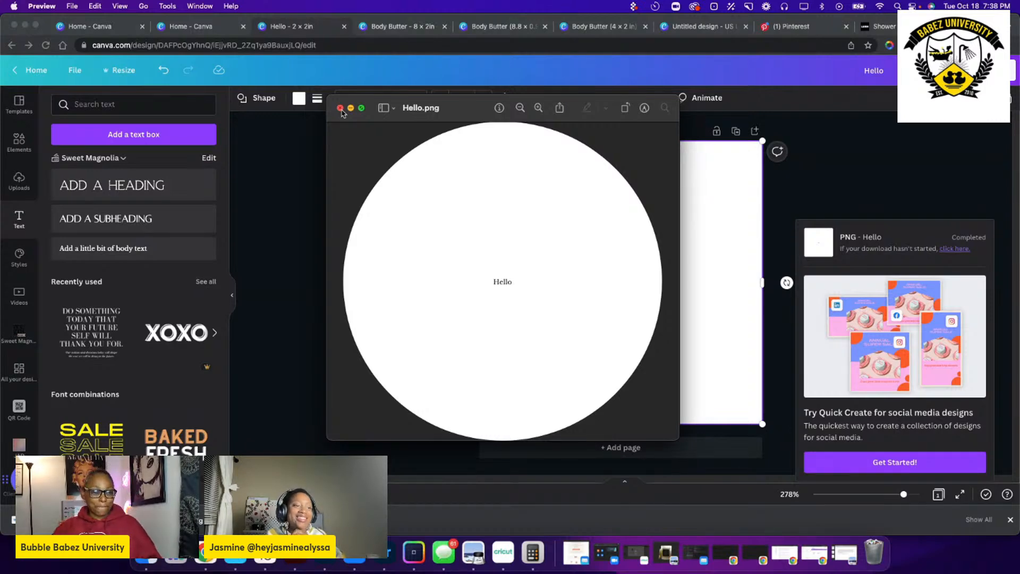
{"action": "left_click", "coordinate": [341, 108]}
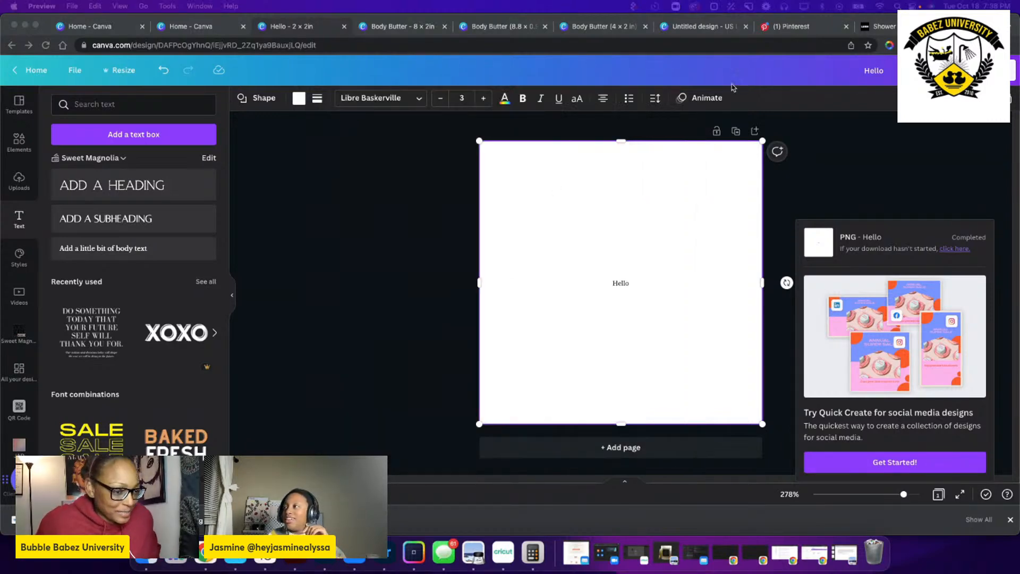